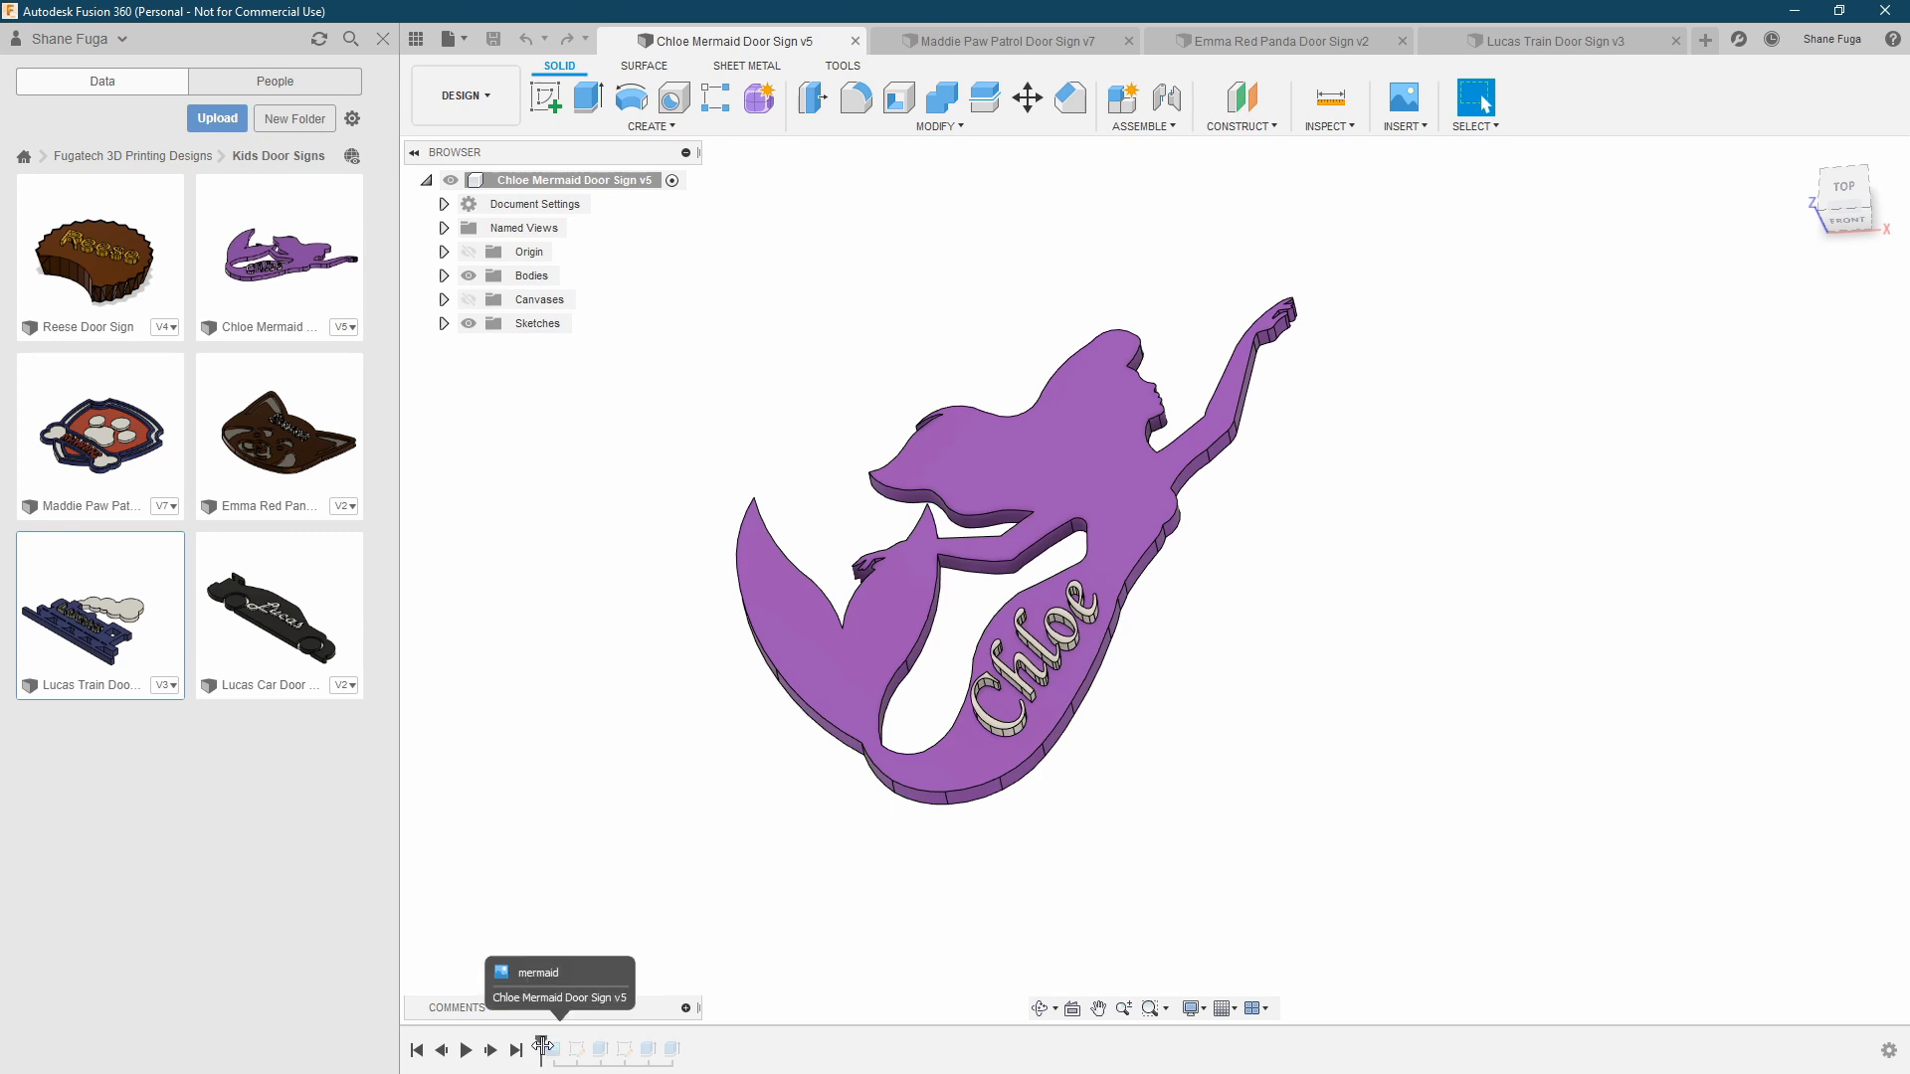
# Show the mermaid reference canvas from the top and advance the timeline to the outline sketch with Sketch1 visible
pyautogui.click(469, 277)
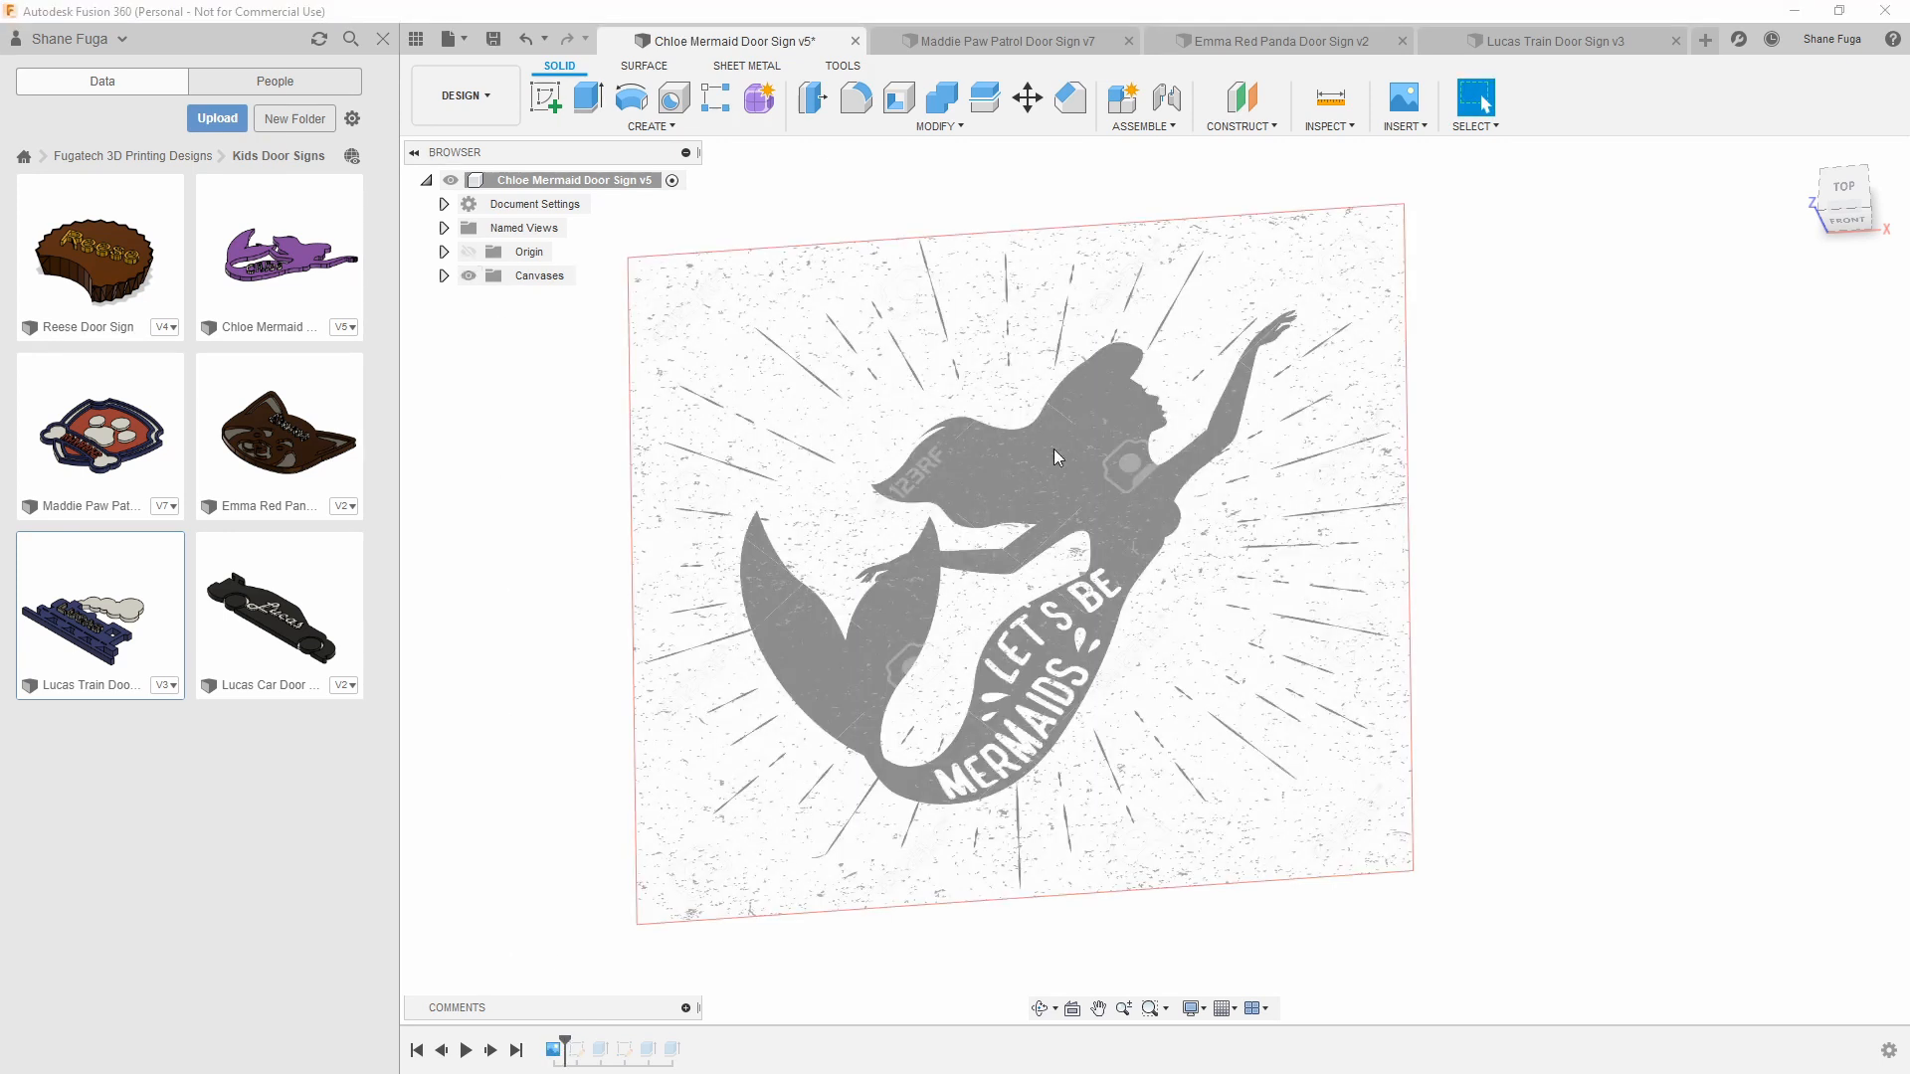
pyautogui.click(1844, 185)
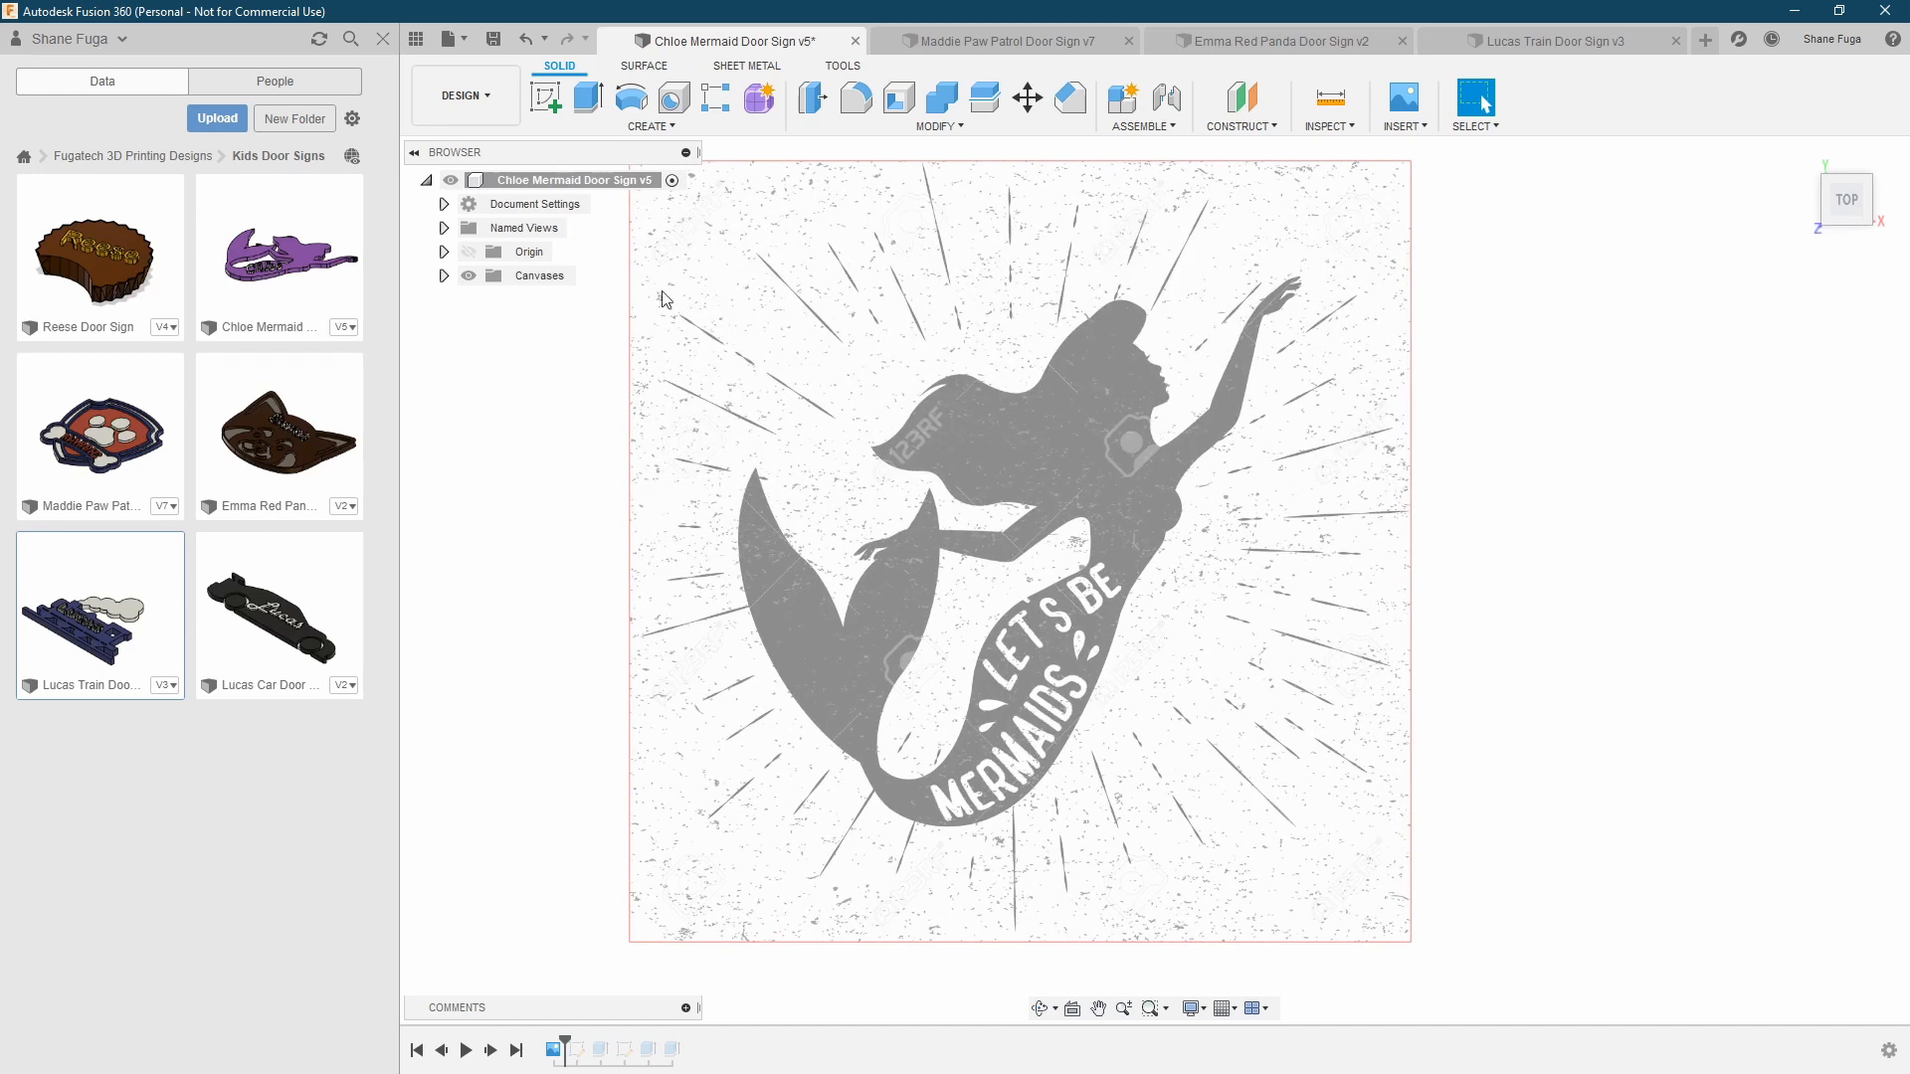
pyautogui.click(492, 1050)
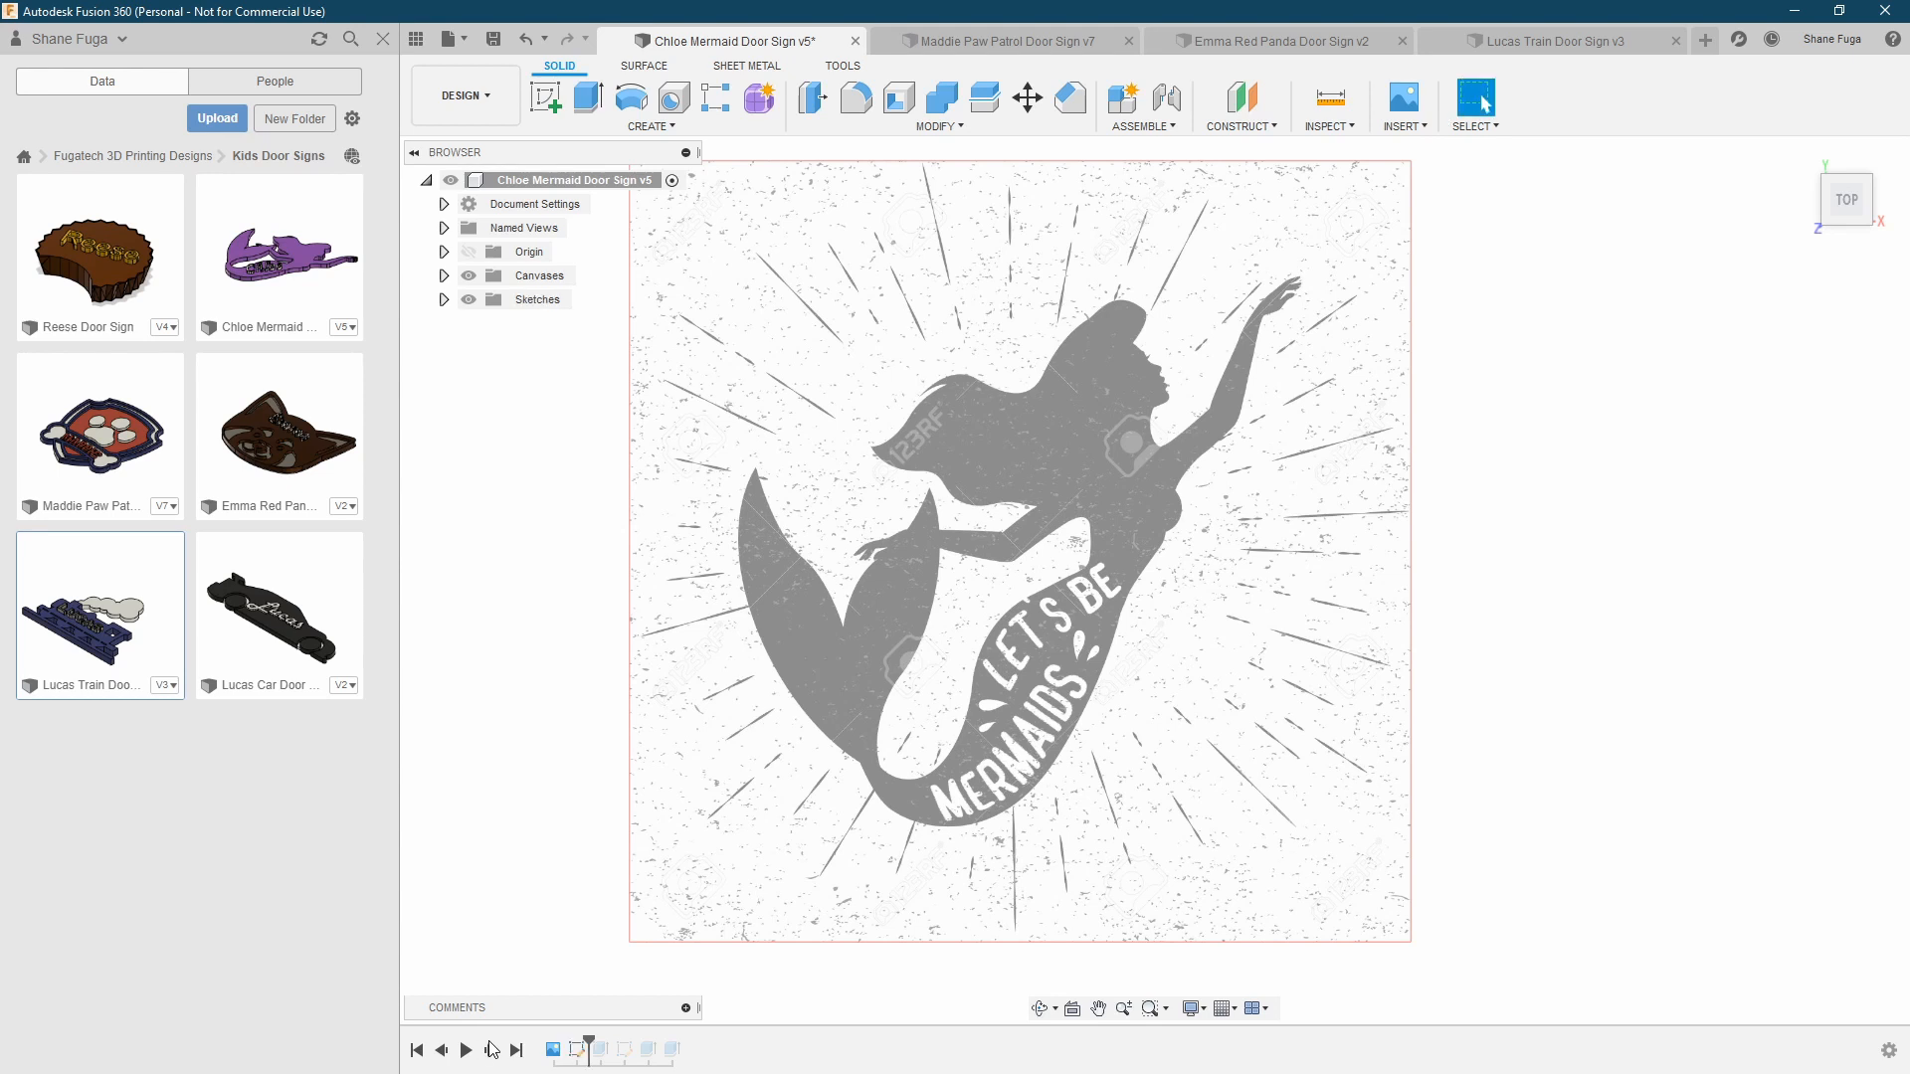
pyautogui.click(444, 299)
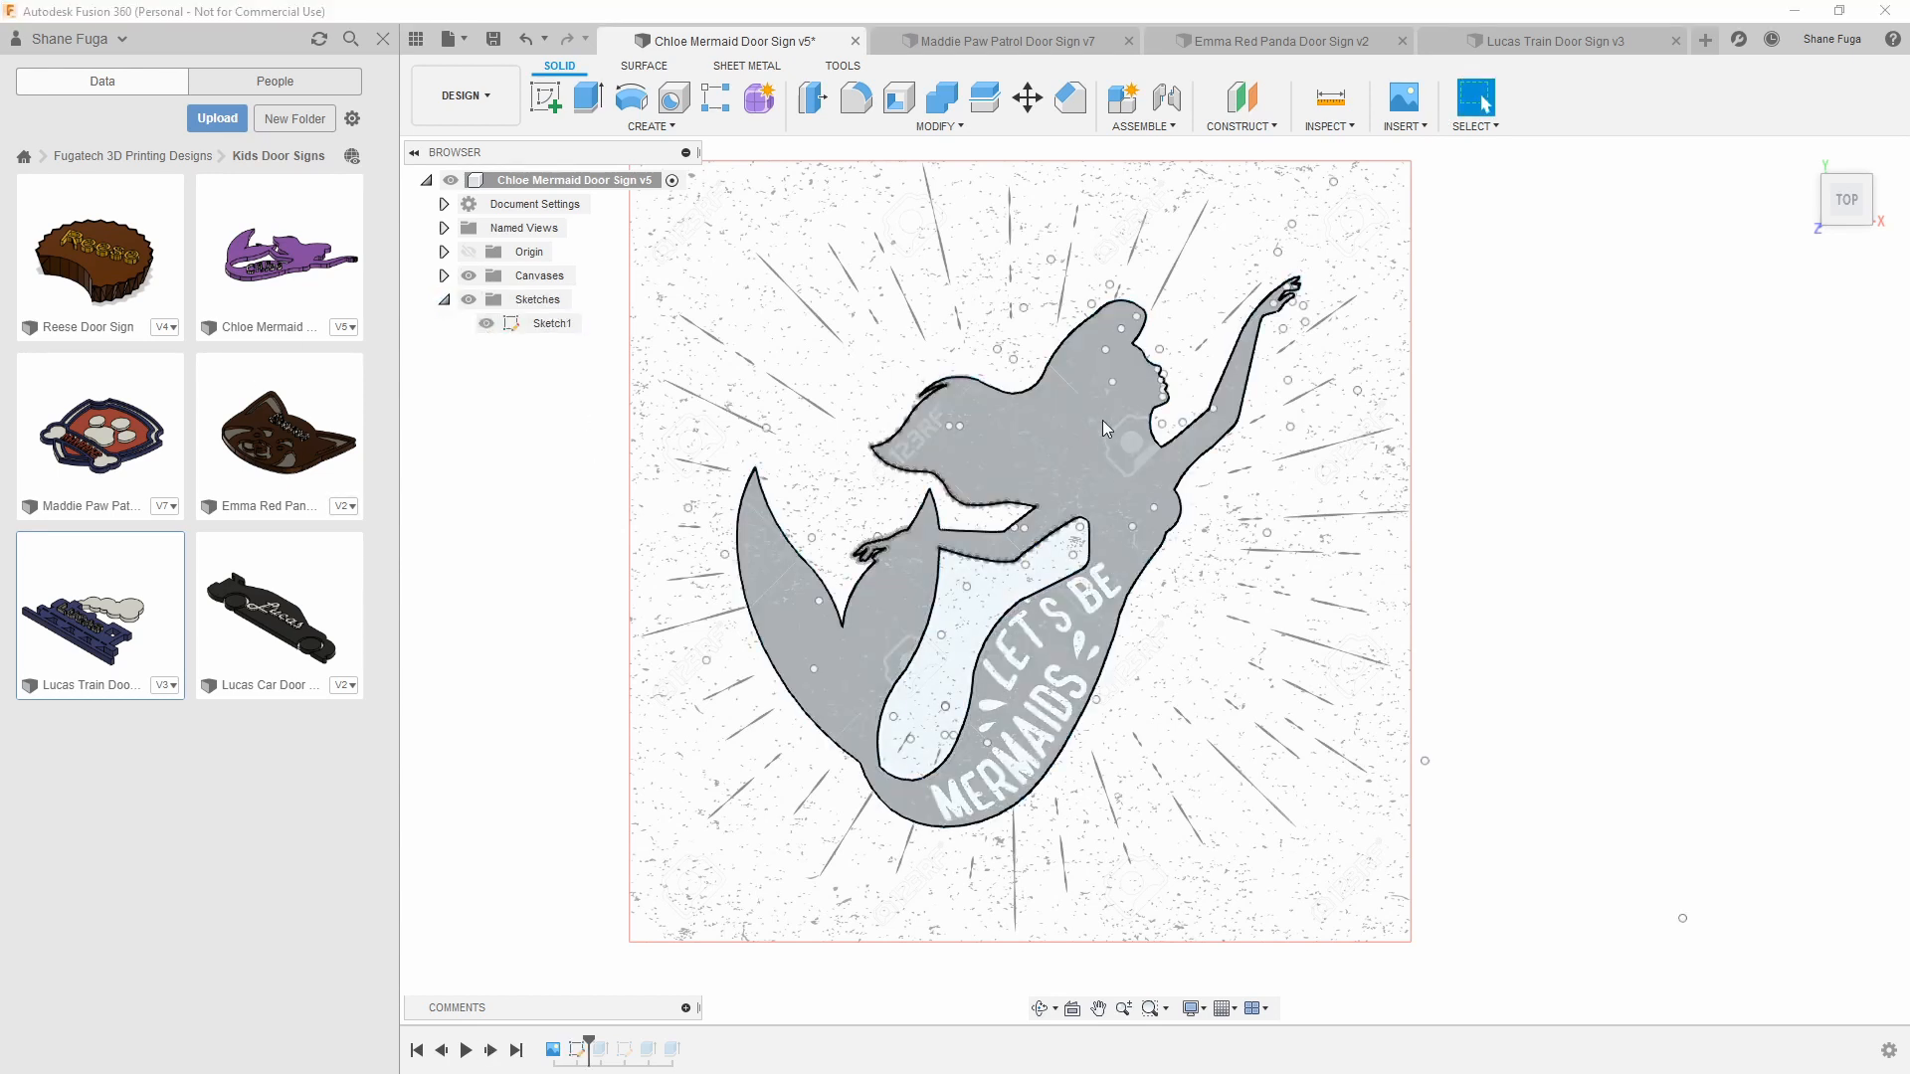
# Examine the mermaid outline in Sketch1 up close against the reference canvas, checking its closed profile
pyautogui.click(1074, 437)
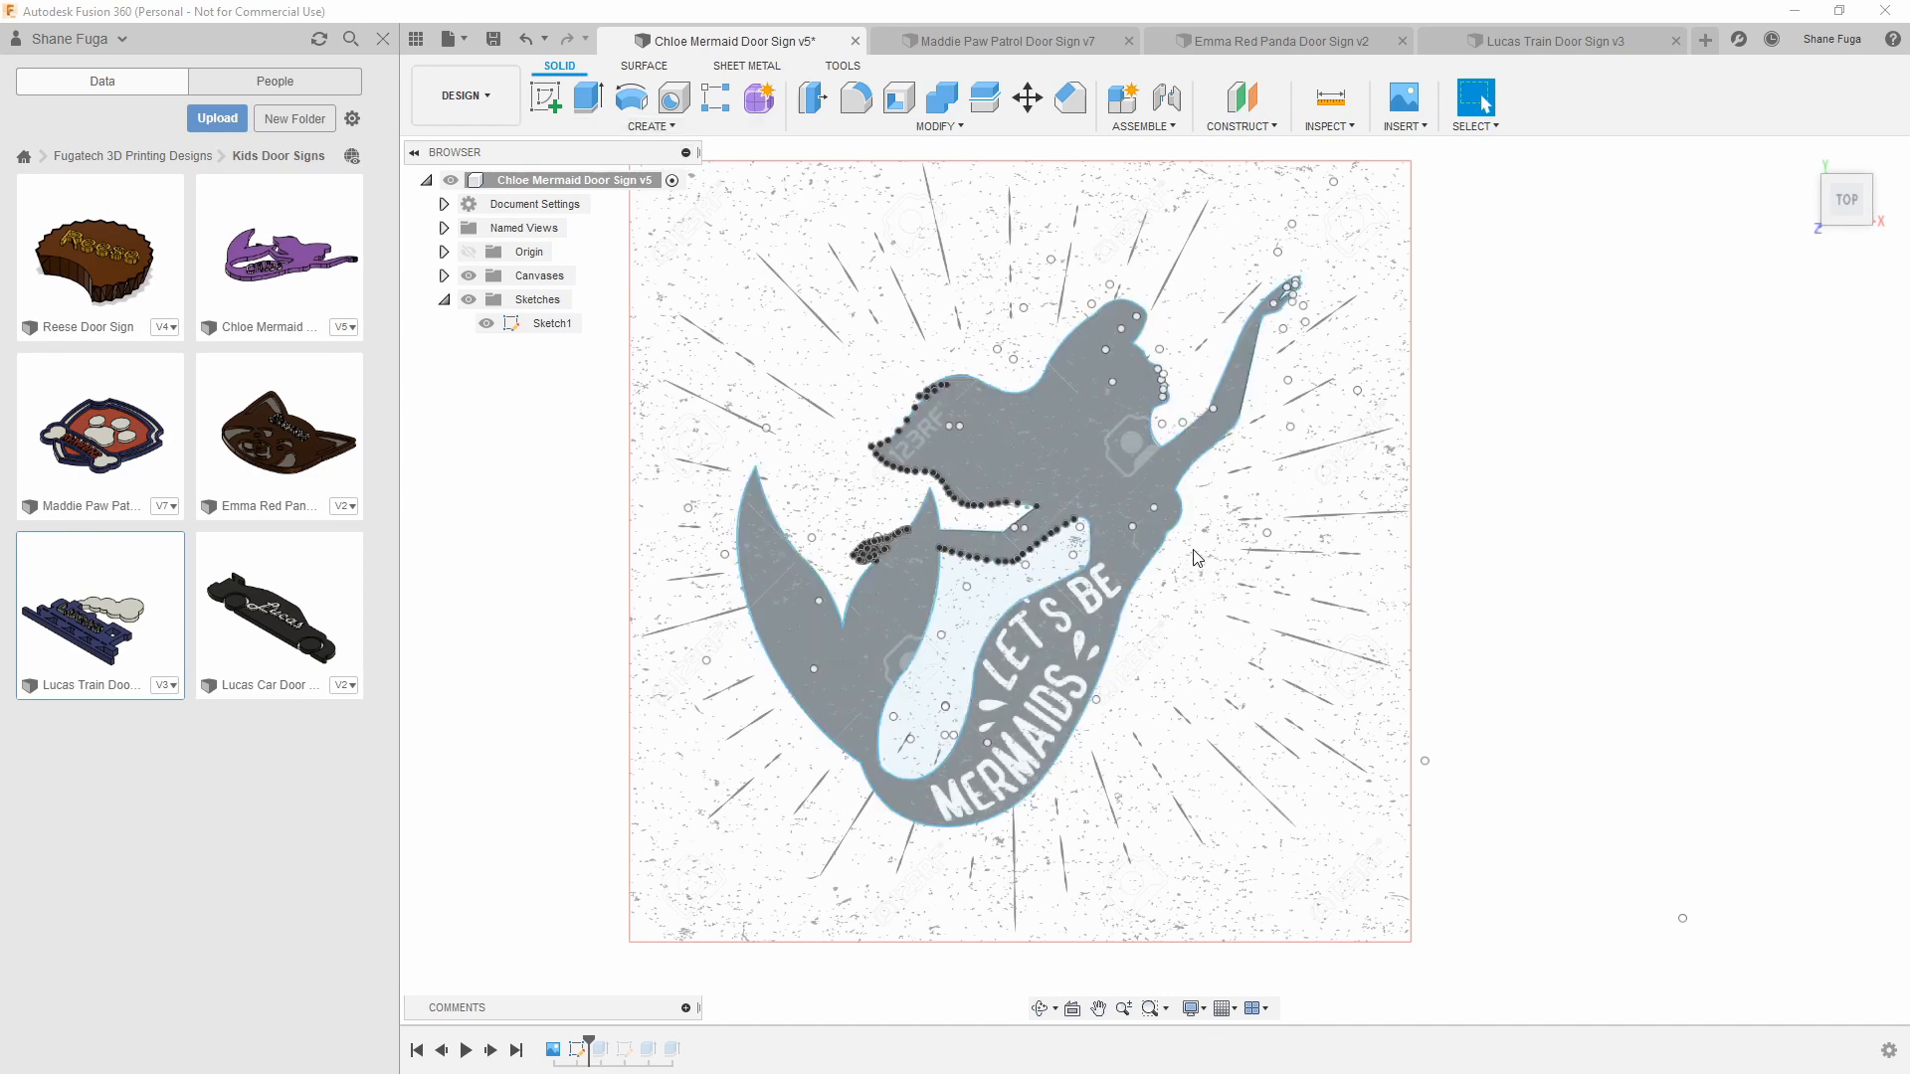
pyautogui.scroll(5, 1192, 554)
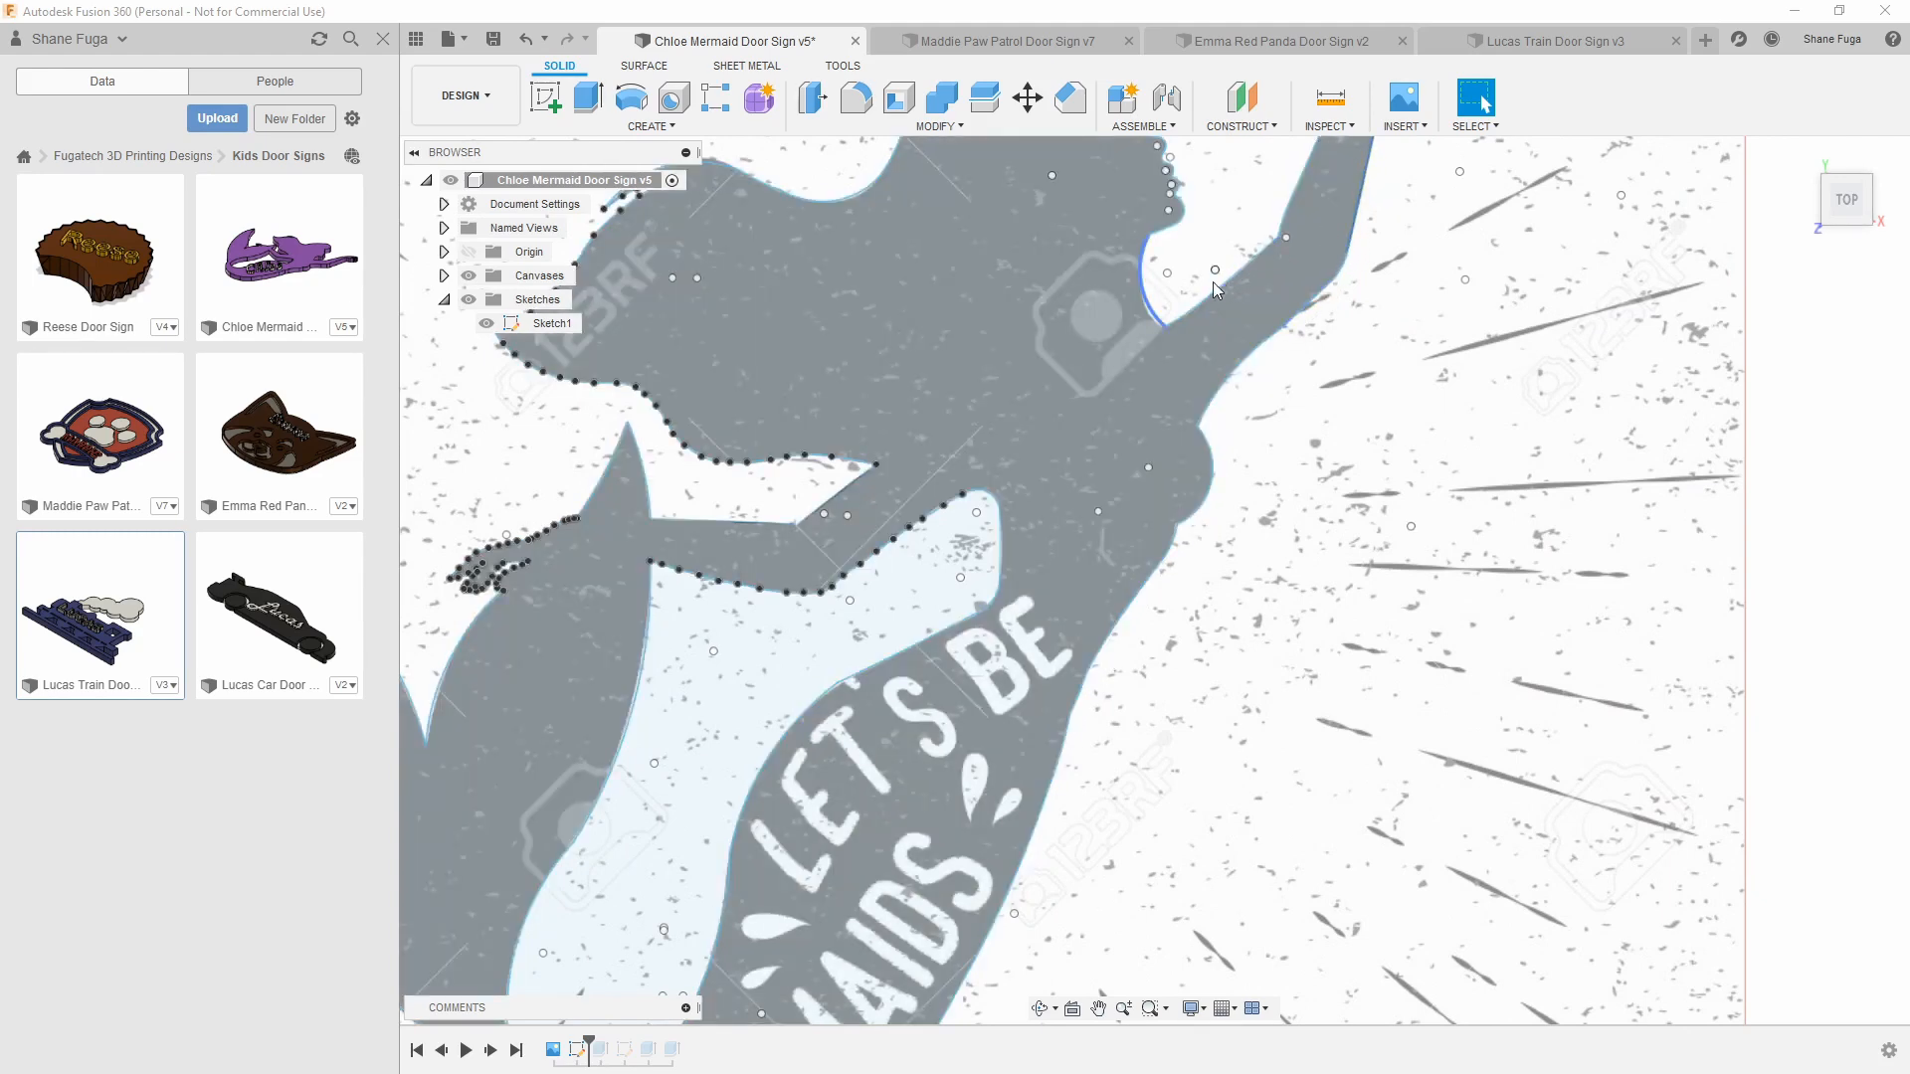
pyautogui.scroll(4, 1162, 315)
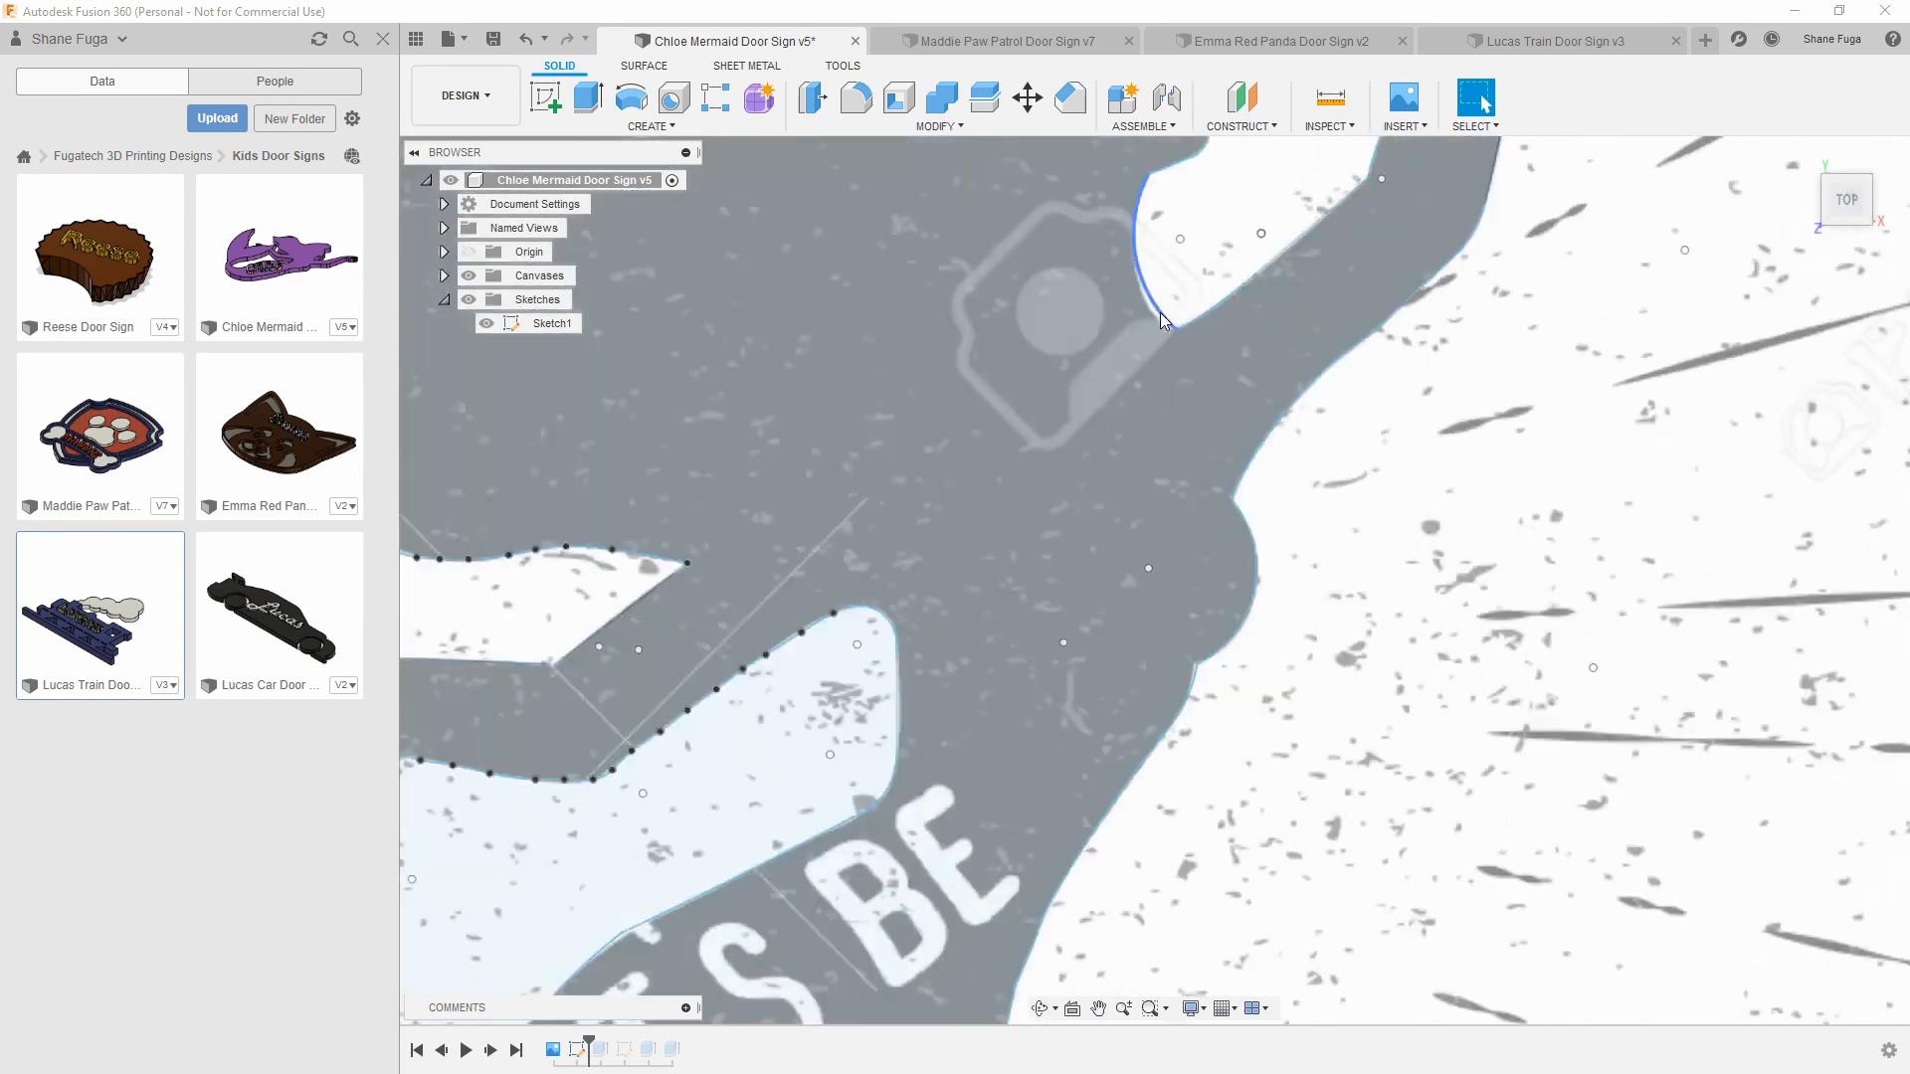
pyautogui.scroll(-5, 1160, 314)
pyautogui.scroll(-3, 1158, 311)
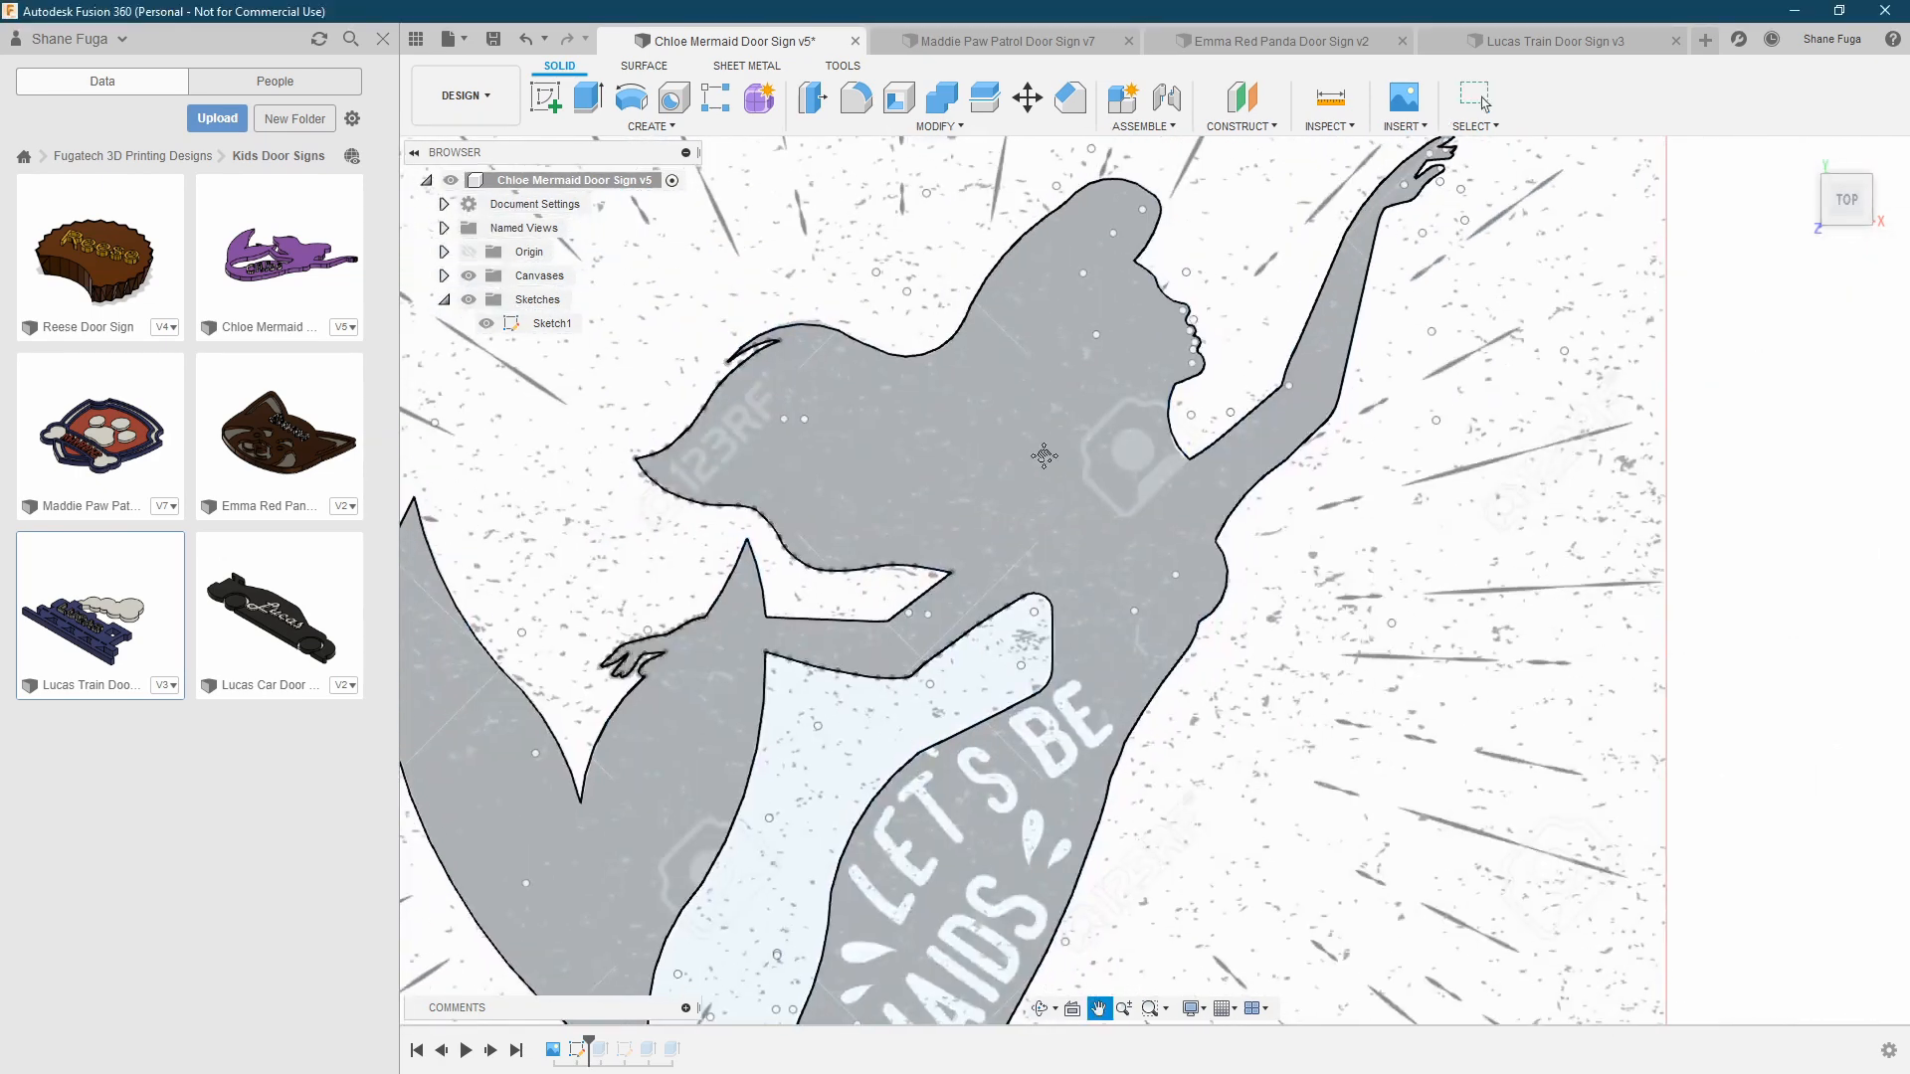
pyautogui.scroll(3, 1048, 384)
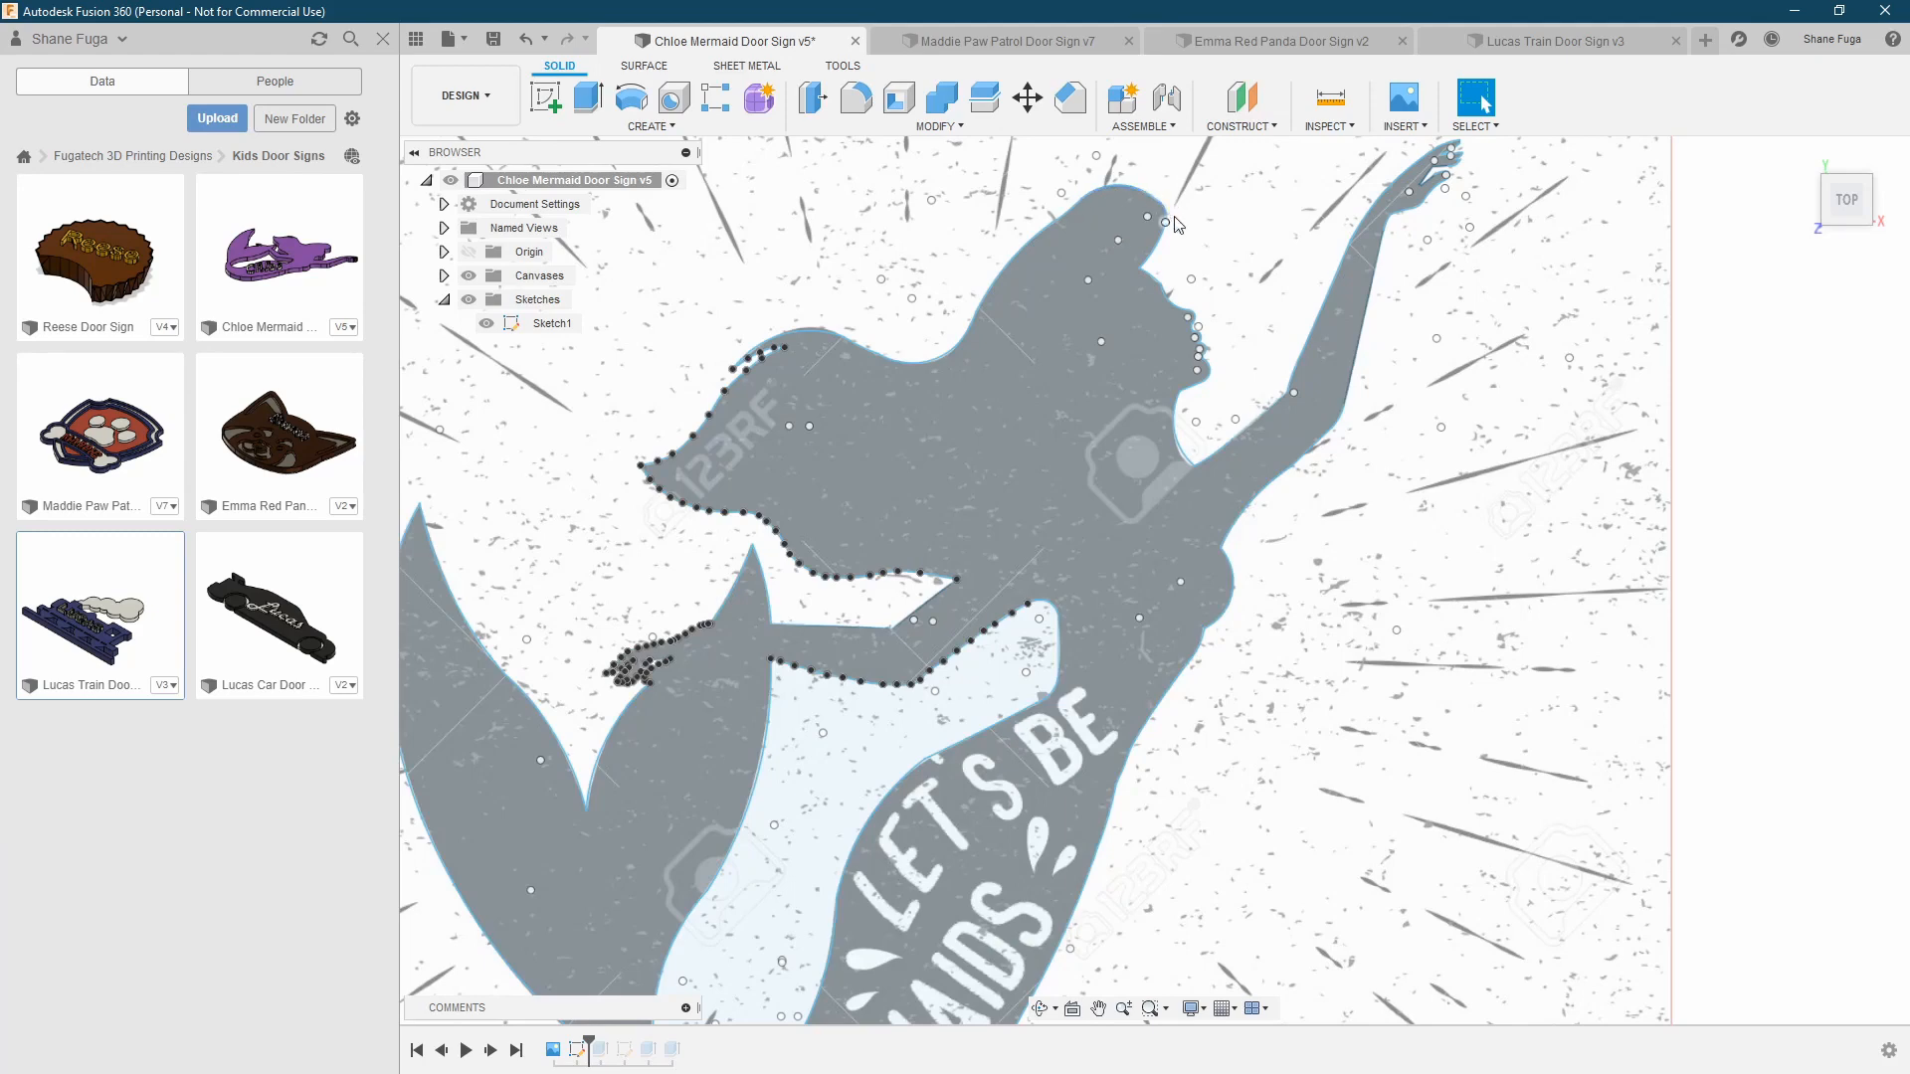
pyautogui.scroll(-2, 1178, 293)
pyautogui.scroll(4, 1152, 310)
pyautogui.scroll(-3, 1155, 300)
pyautogui.scroll(-3, 1104, 367)
pyautogui.scroll(3, 1134, 384)
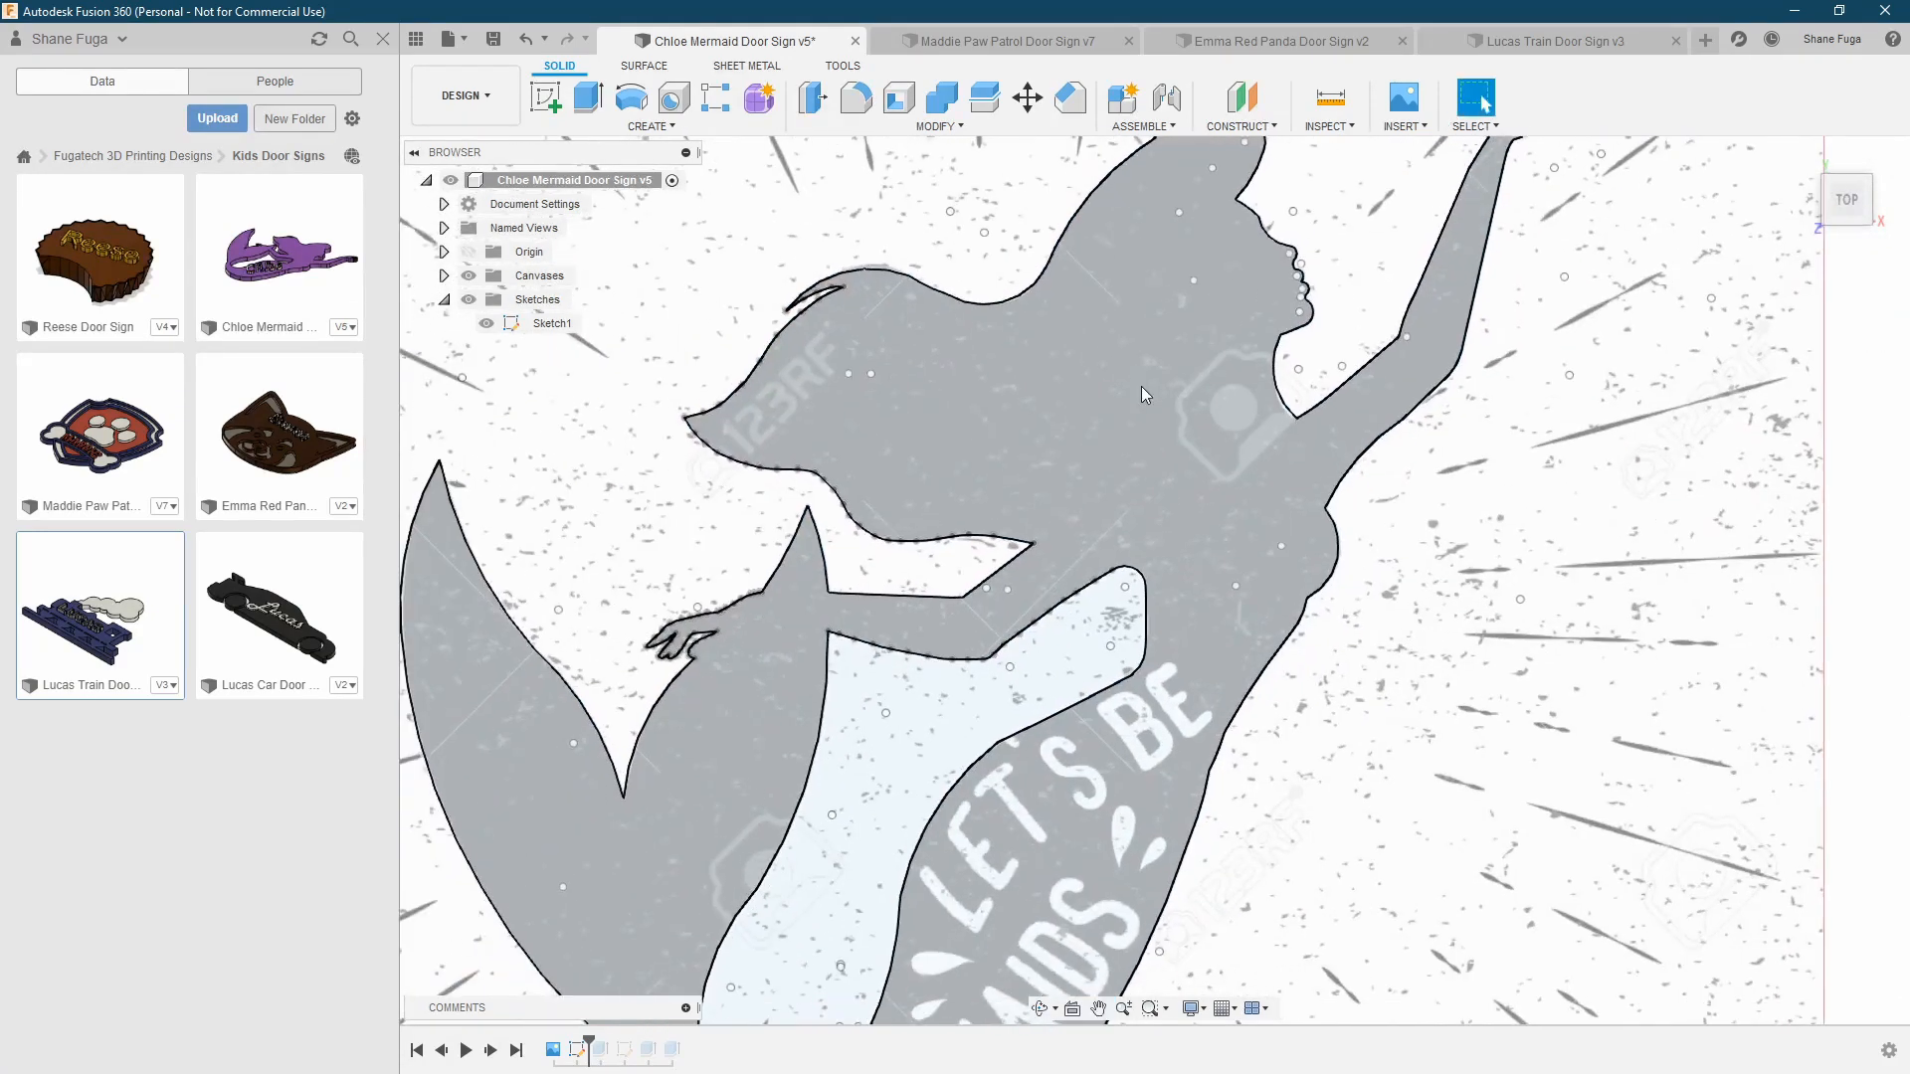
pyautogui.scroll(-2, 1113, 409)
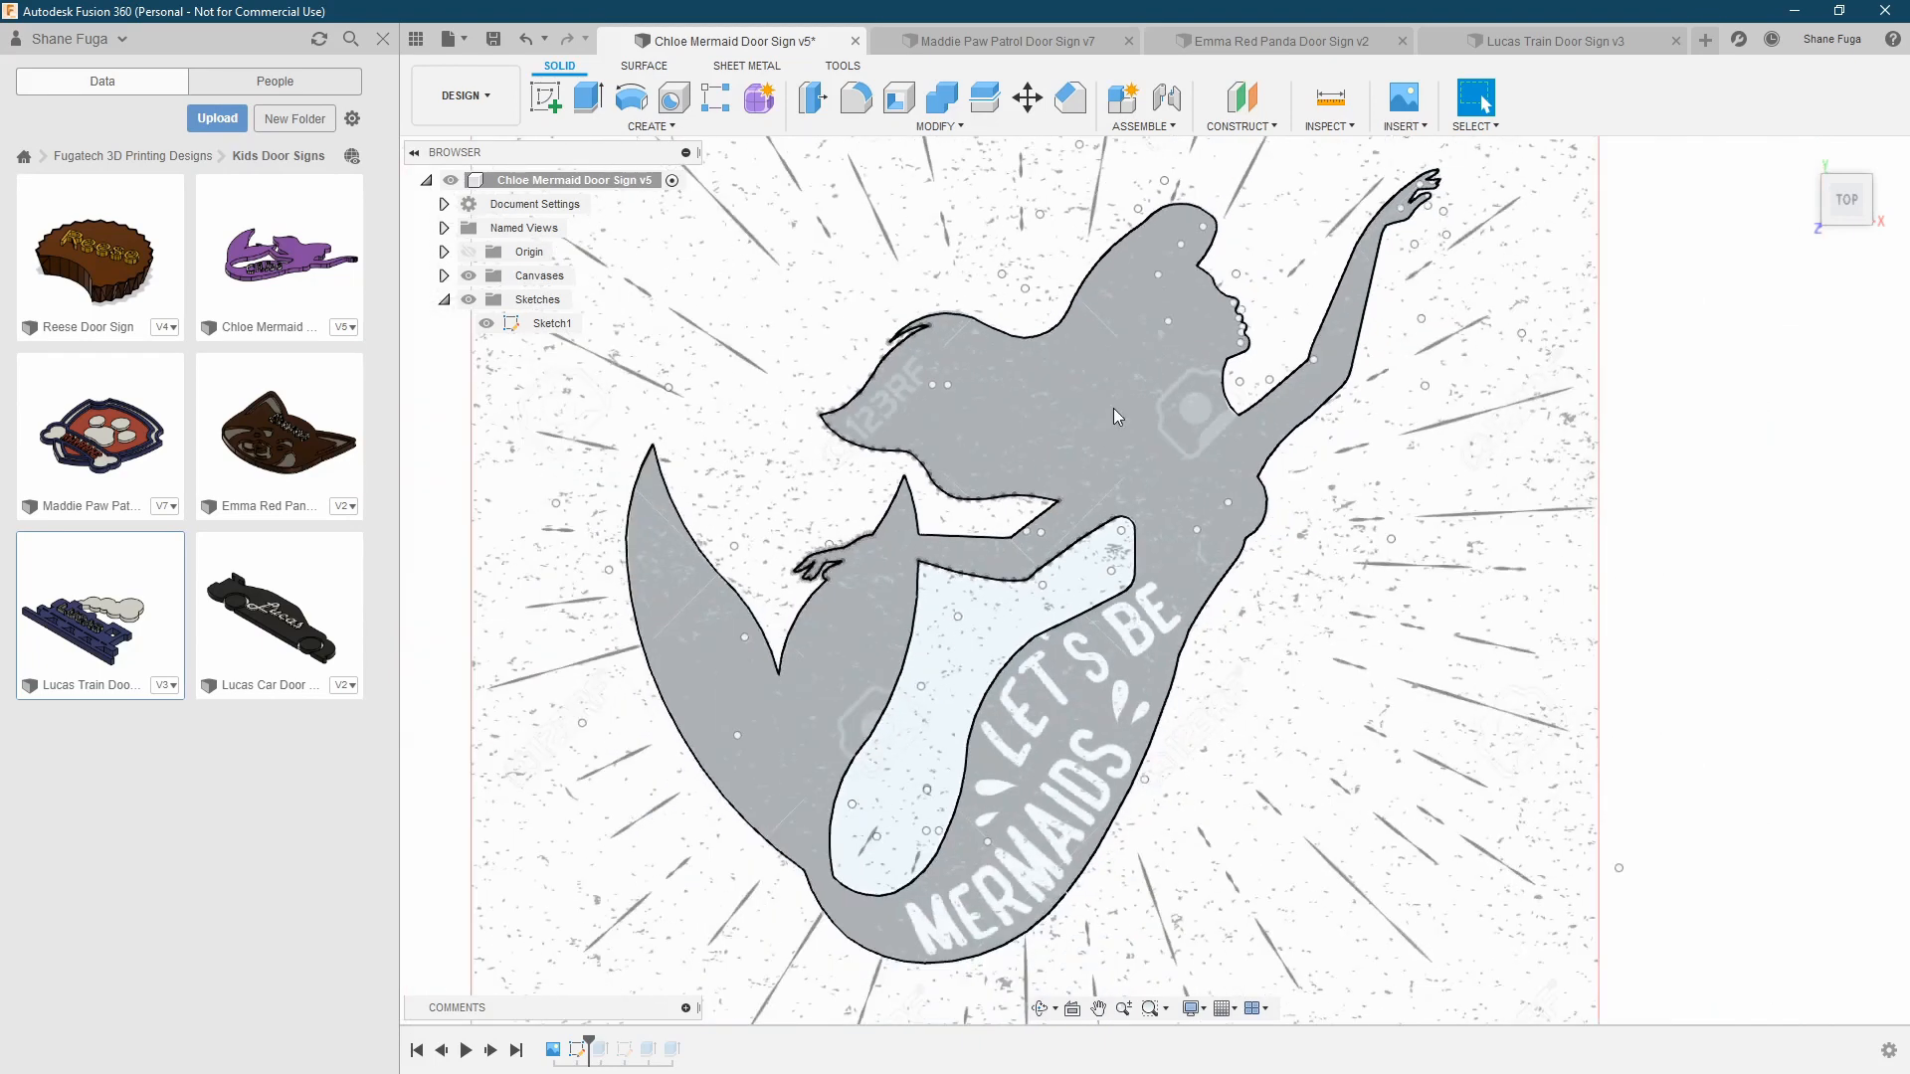
pyautogui.click(1077, 398)
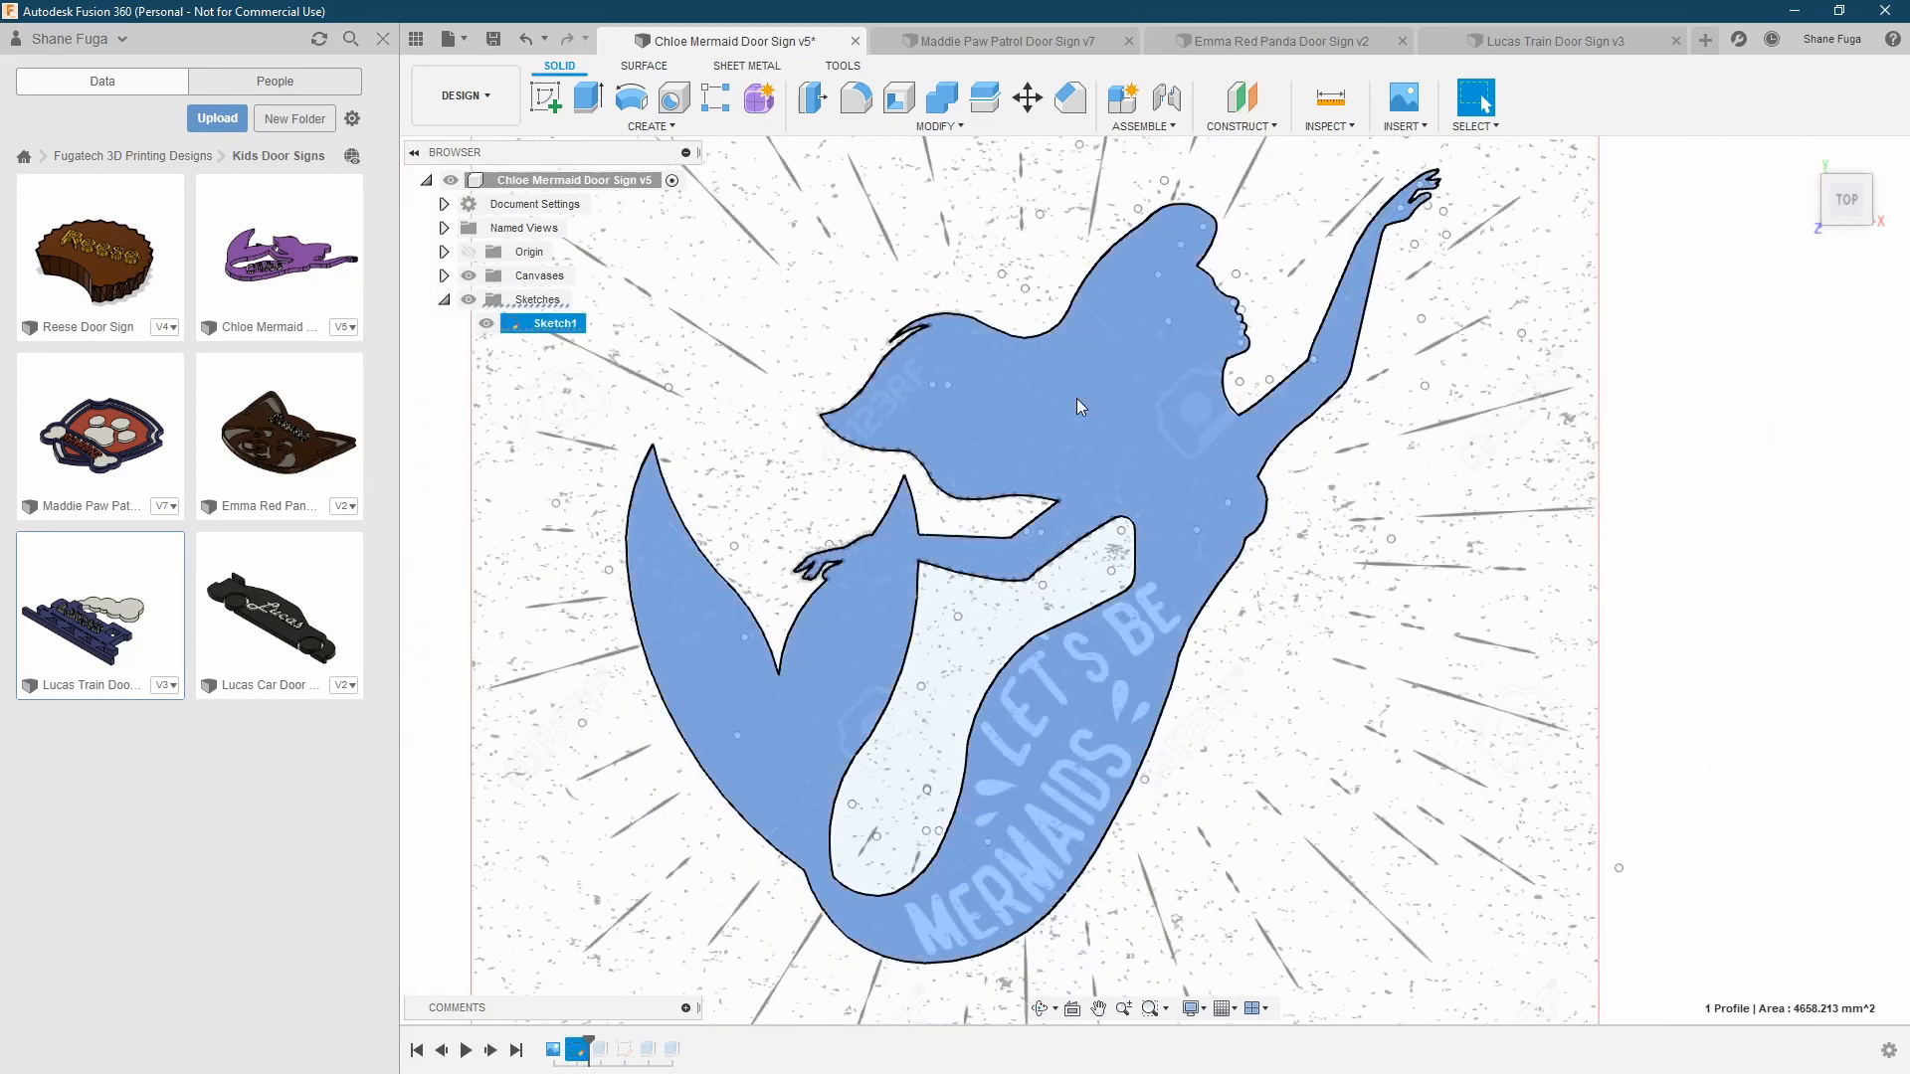
pyautogui.moveTo(1098, 431); pyautogui.dragTo(1060, 436, button='middle')
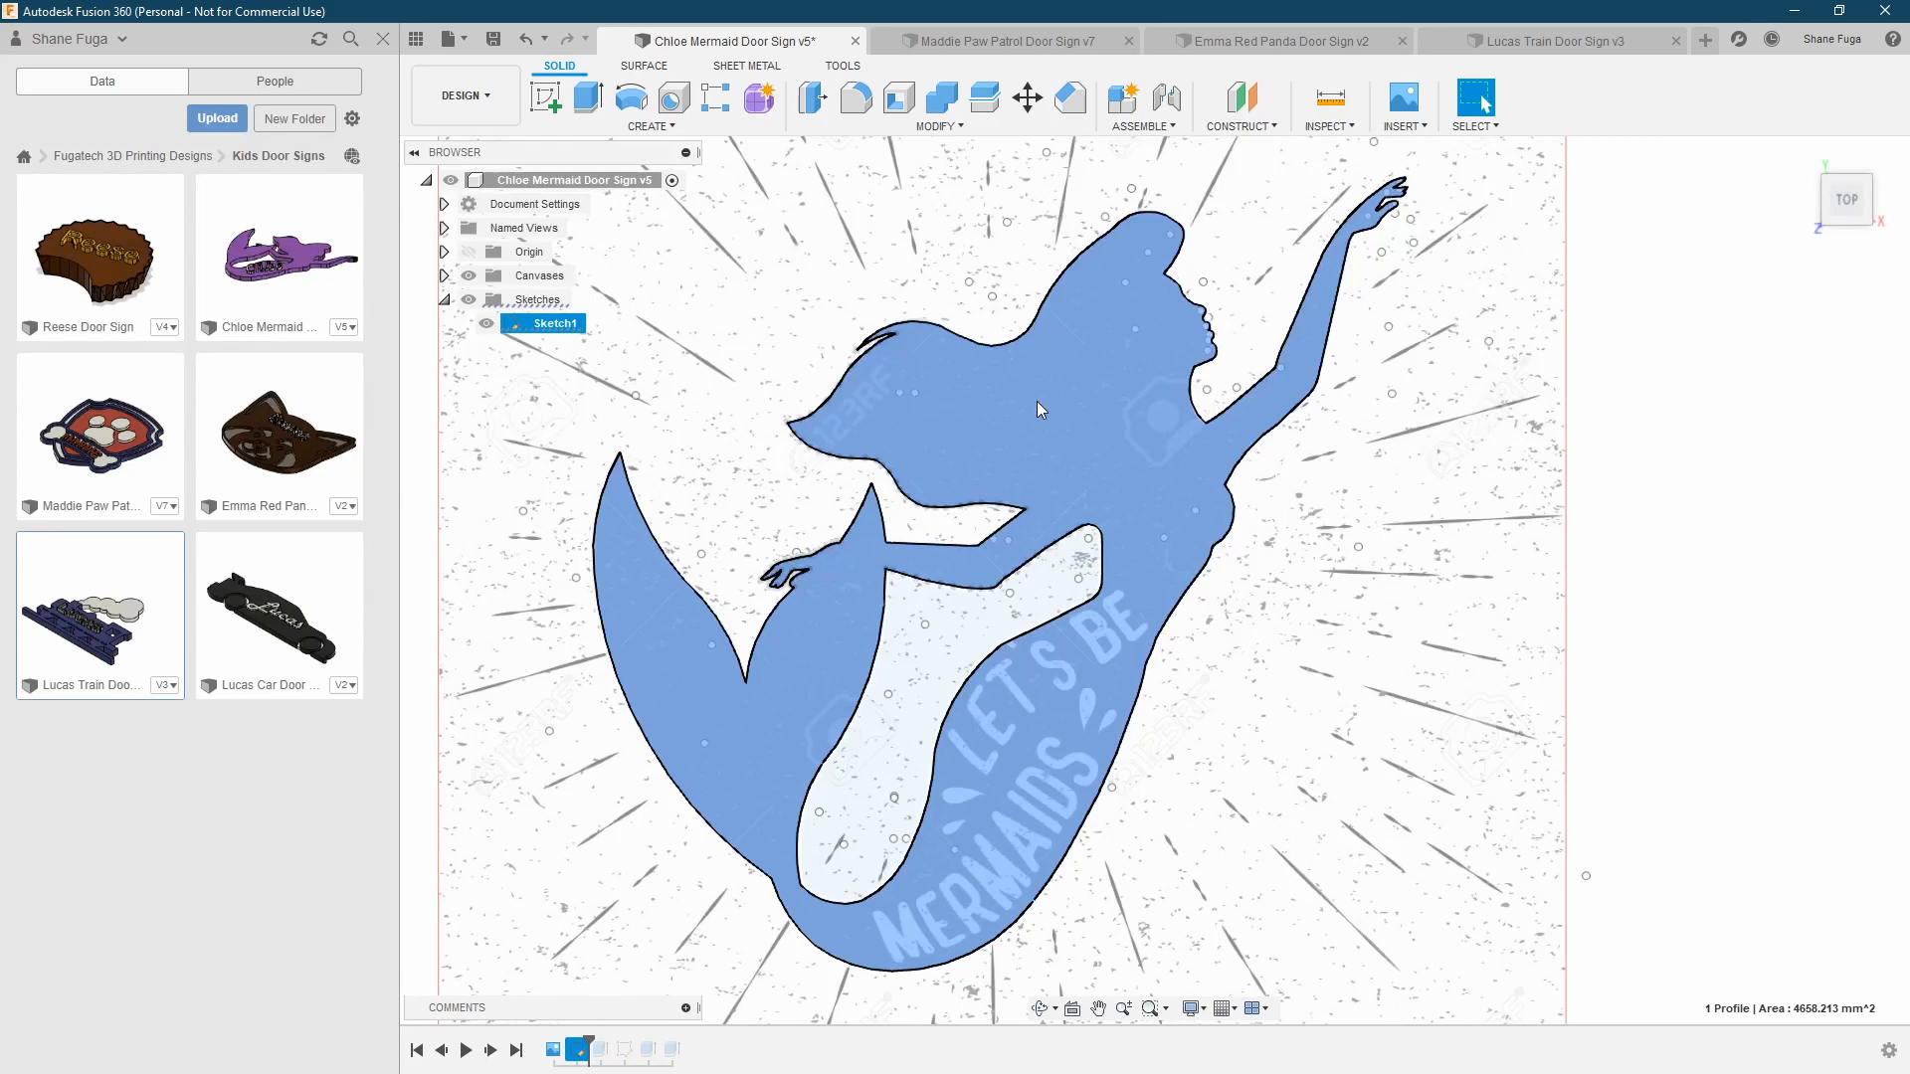
pyautogui.click(1084, 405)
# Advance the timeline through the mermaid extrusion to the name text sketch, with Sketch2 shown and Sketch1 and the canvas hidden
pyautogui.click(490, 1049)
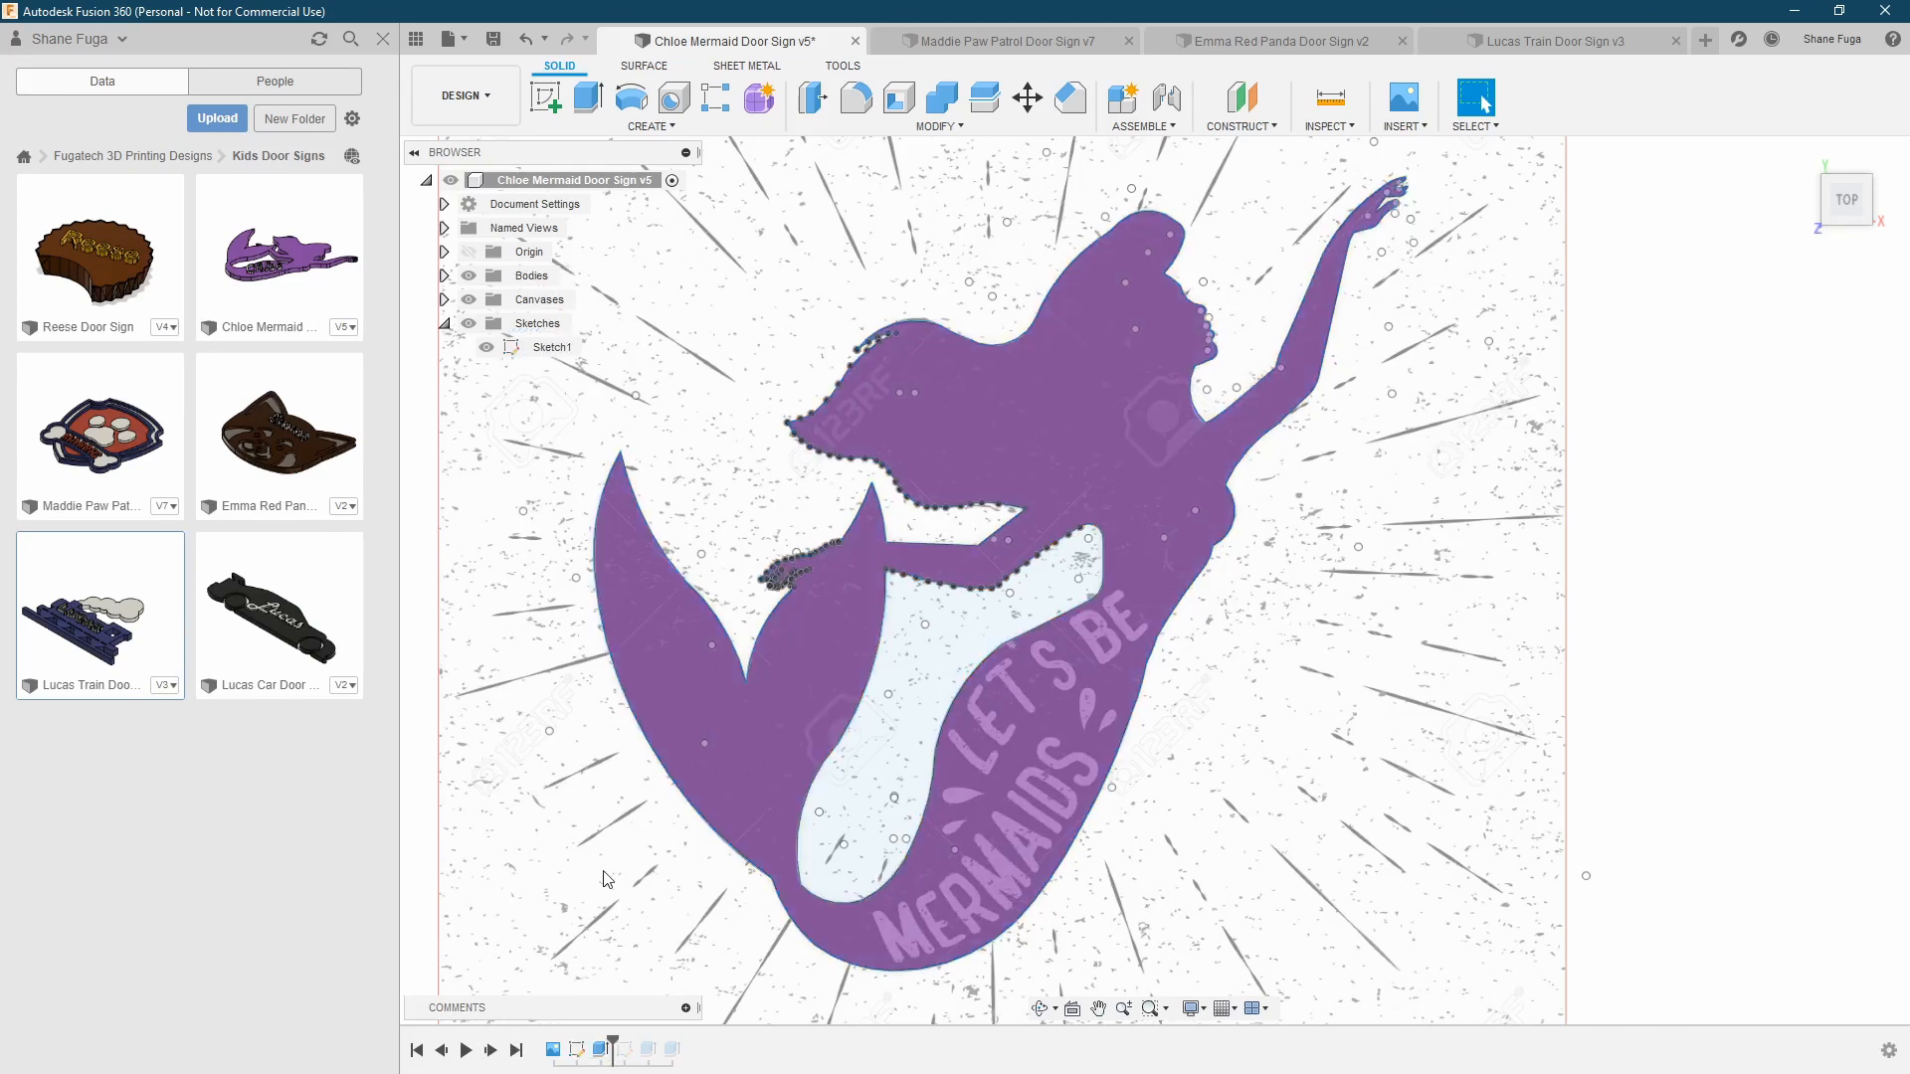
pyautogui.keyDown('shift'); pyautogui.moveTo(844, 413); pyautogui.dragTo(855, 460, button='middle'); pyautogui.keyUp('shift')
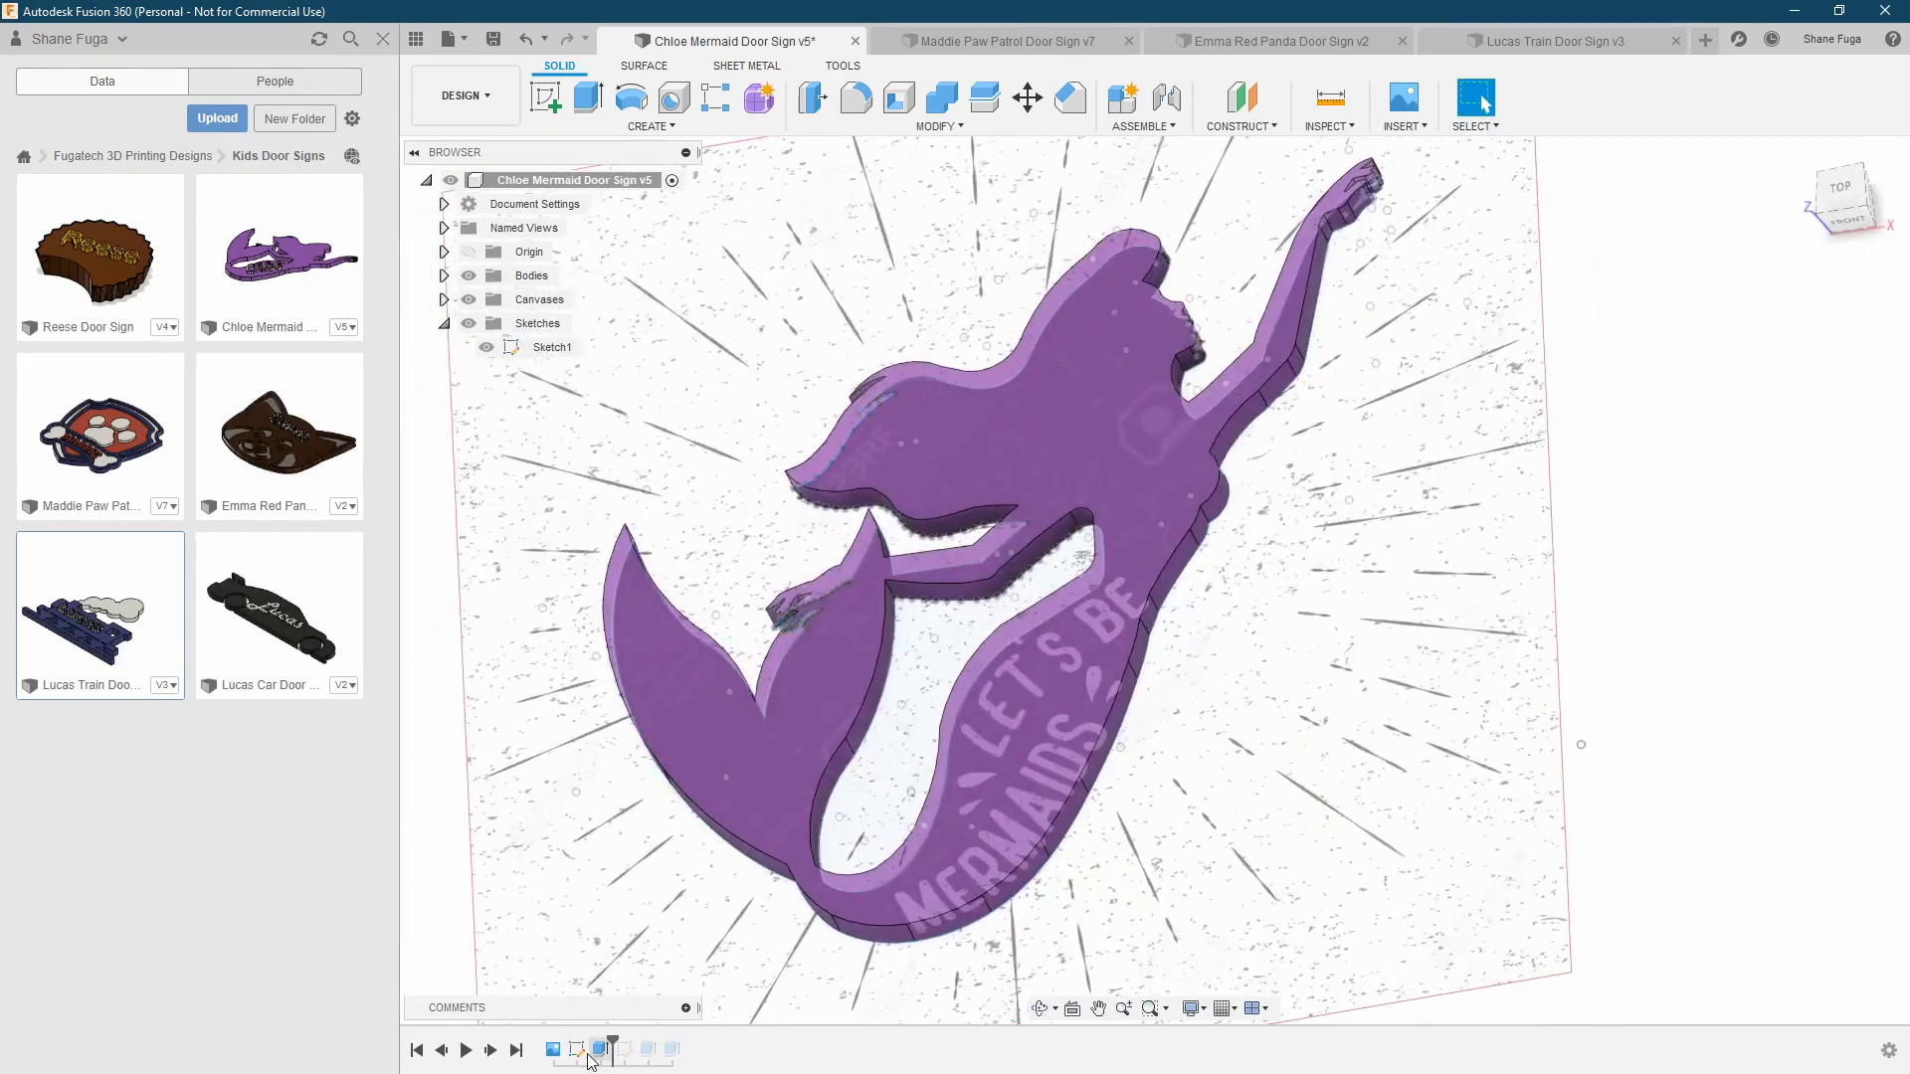
pyautogui.click(491, 1052)
pyautogui.click(487, 371)
pyautogui.click(487, 347)
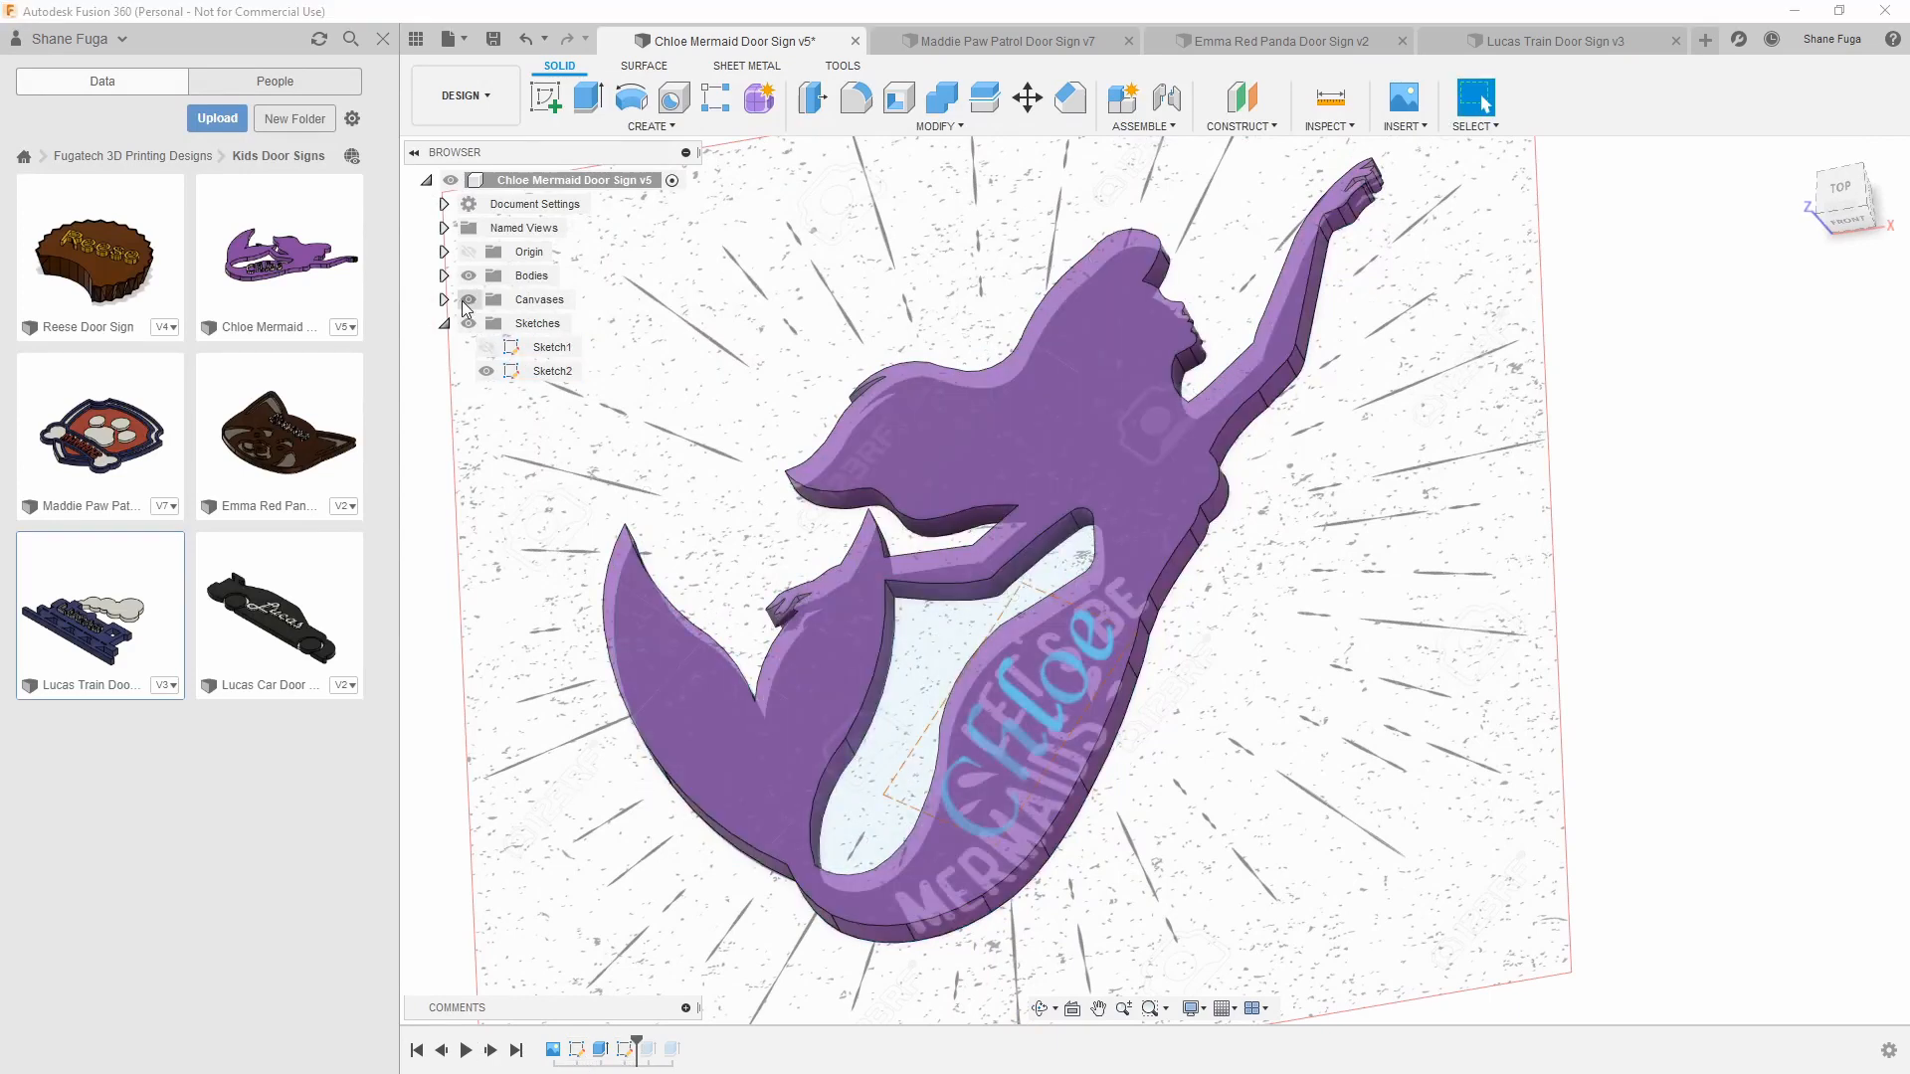
pyautogui.click(467, 299)
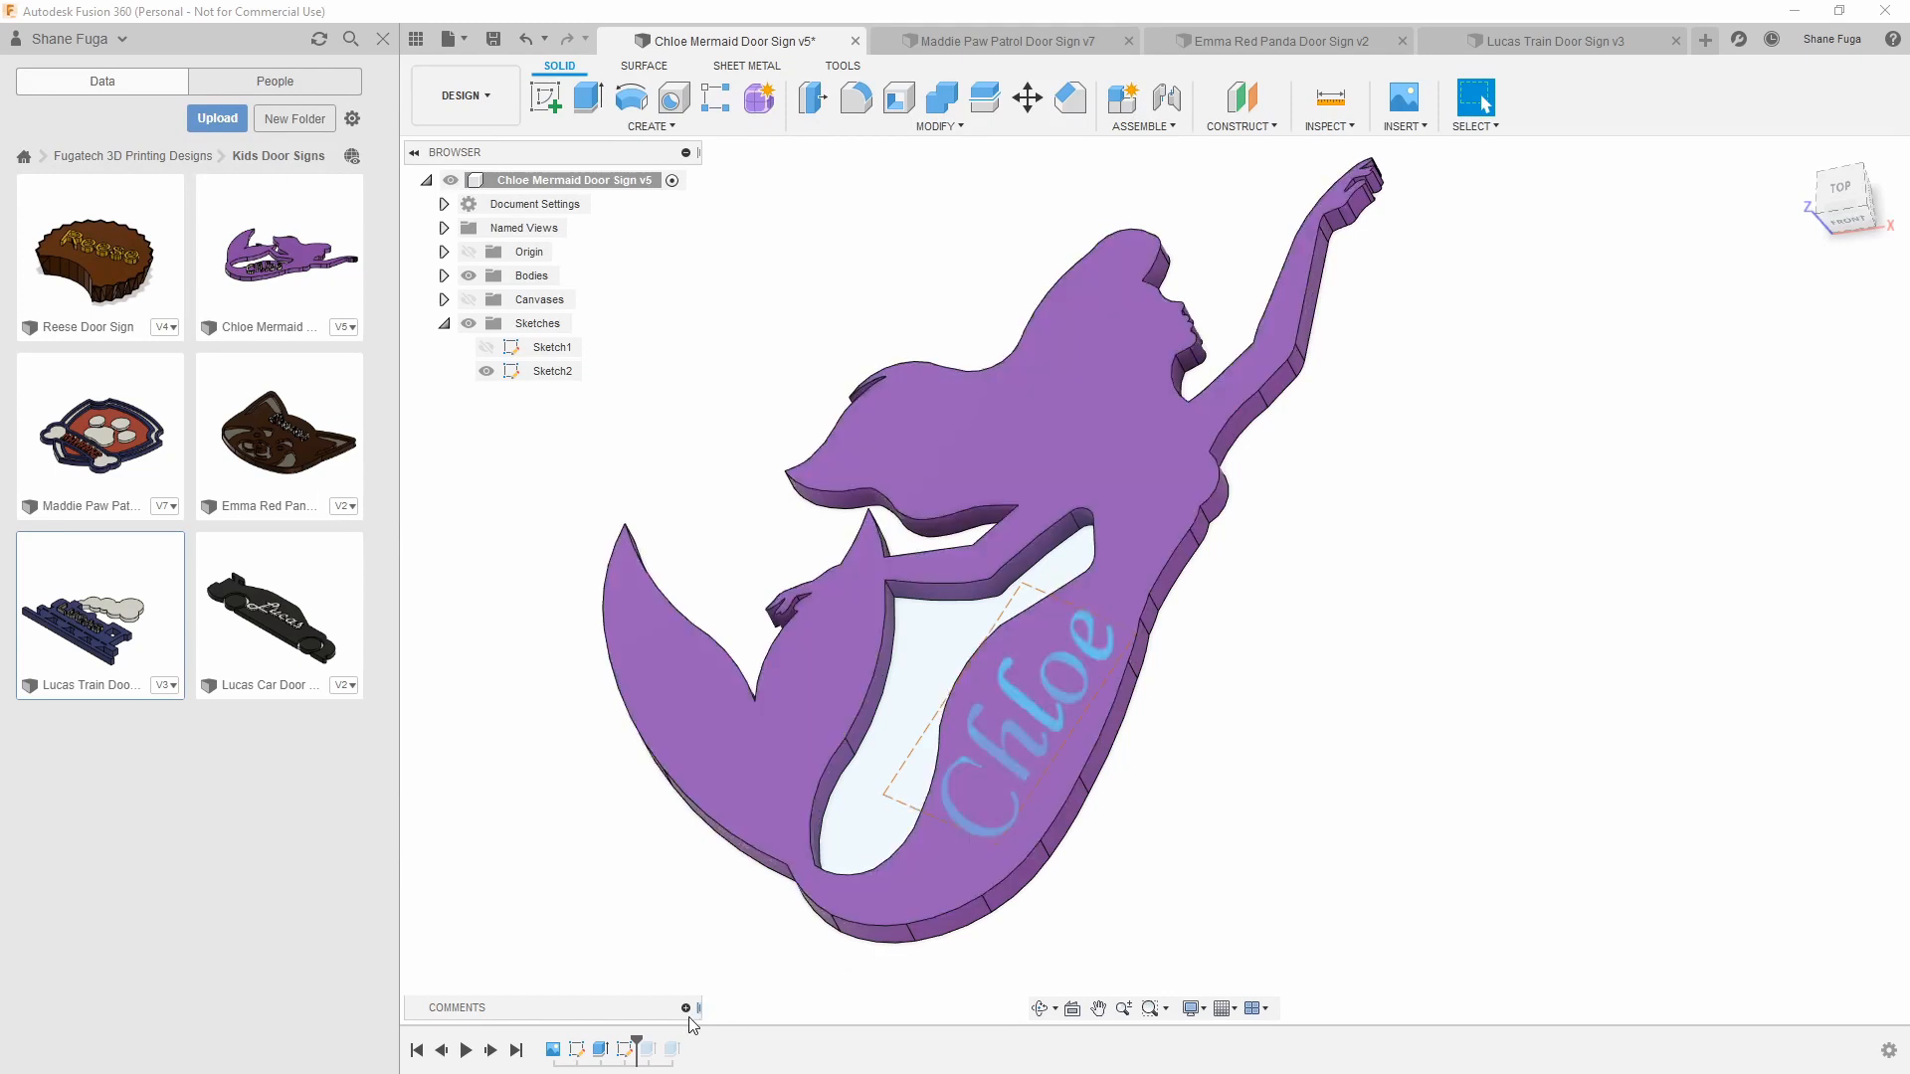
# Advance the timeline to the extrusion that recesses the name into the mermaid and review that feature
pyautogui.click(490, 1053)
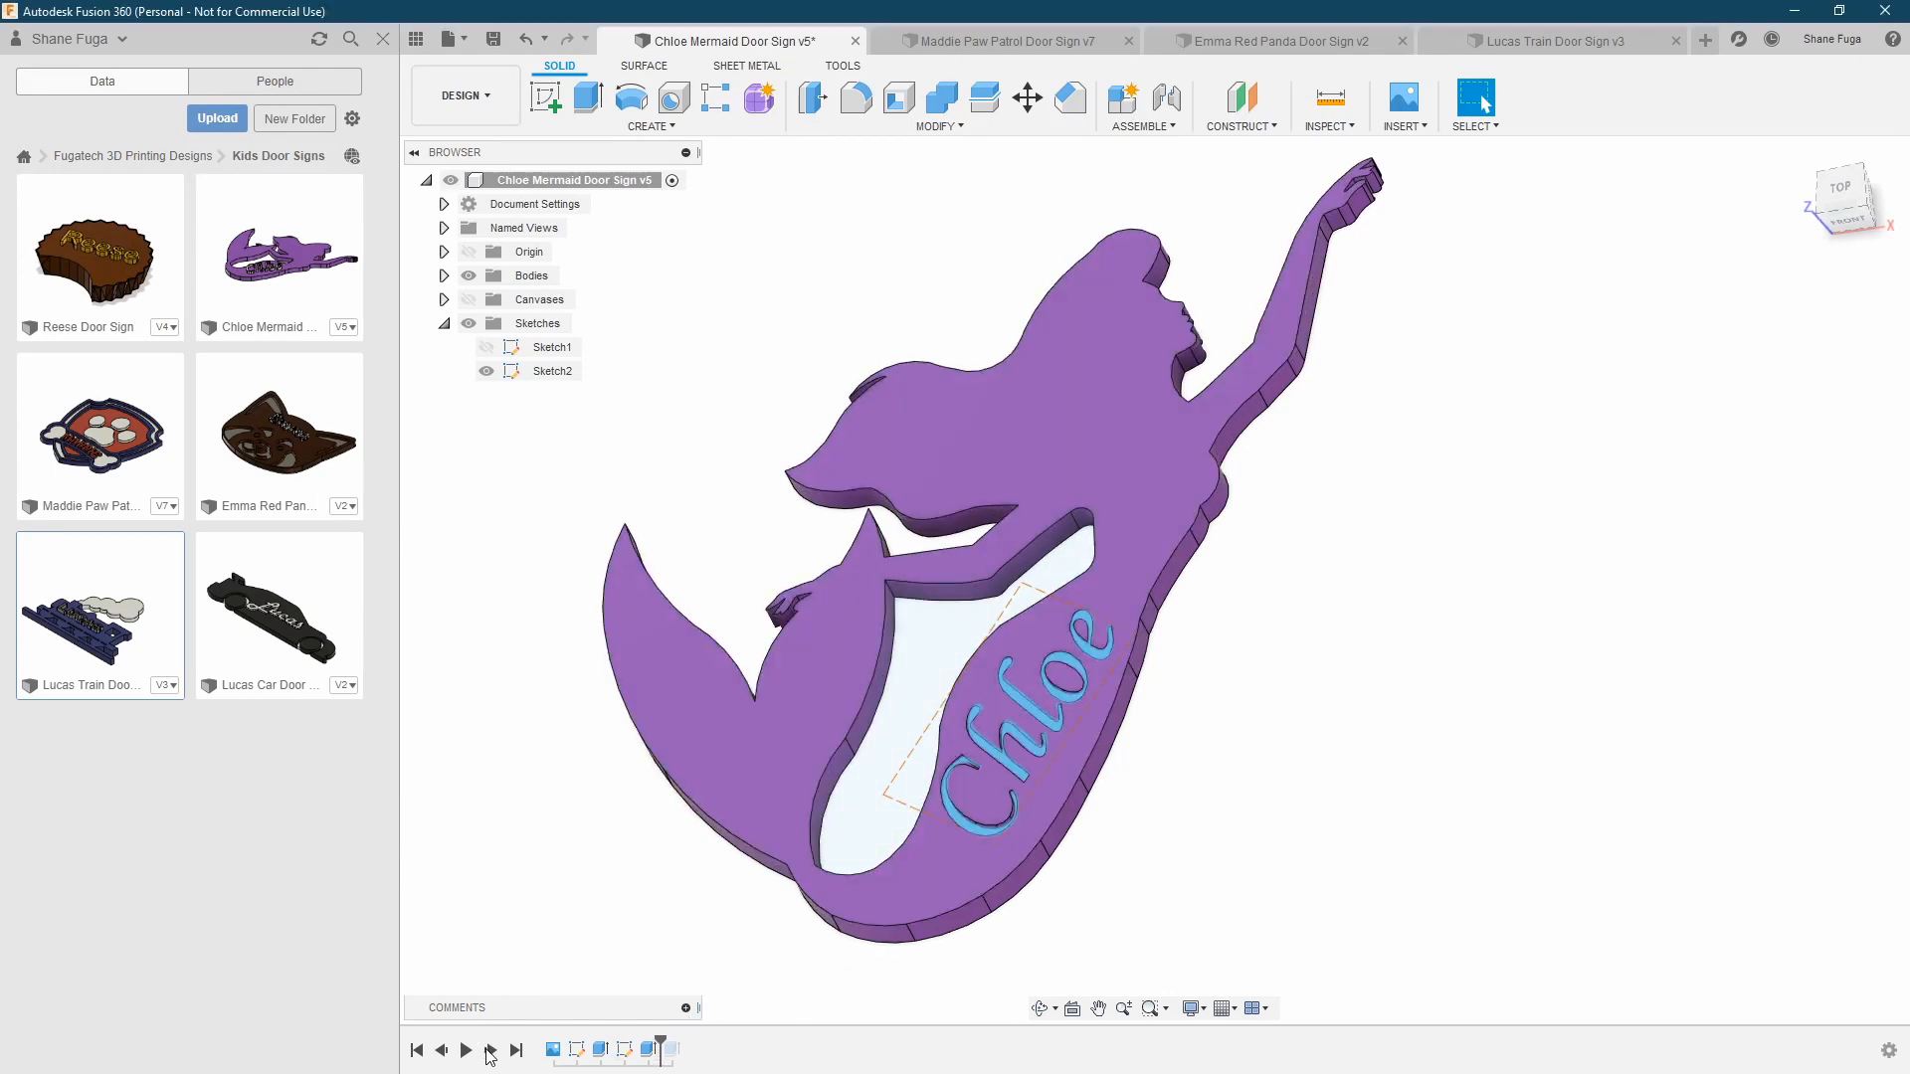
pyautogui.keyDown('shift'); pyautogui.moveTo(1159, 748); pyautogui.dragTo(1276, 692, button='middle'); pyautogui.keyUp('shift')
pyautogui.scroll(2, 1296, 729)
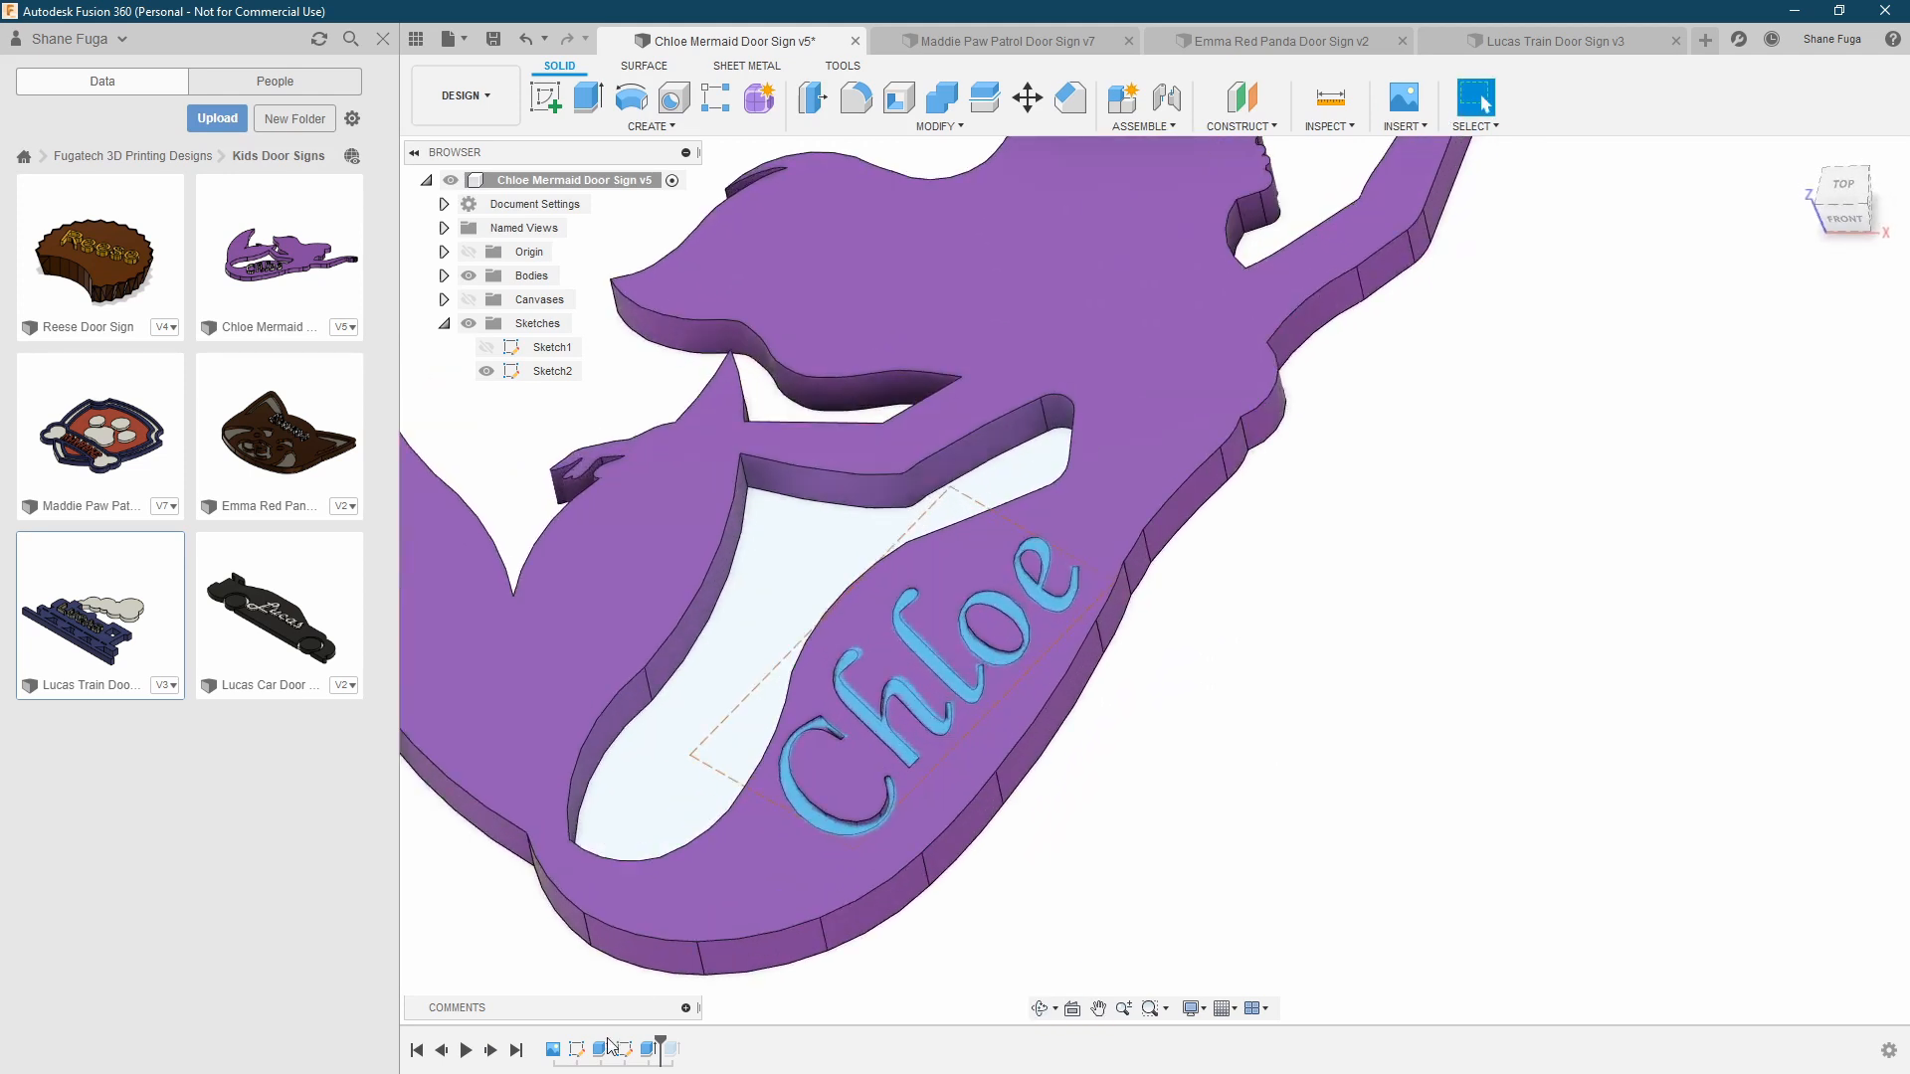
pyautogui.click(653, 1053)
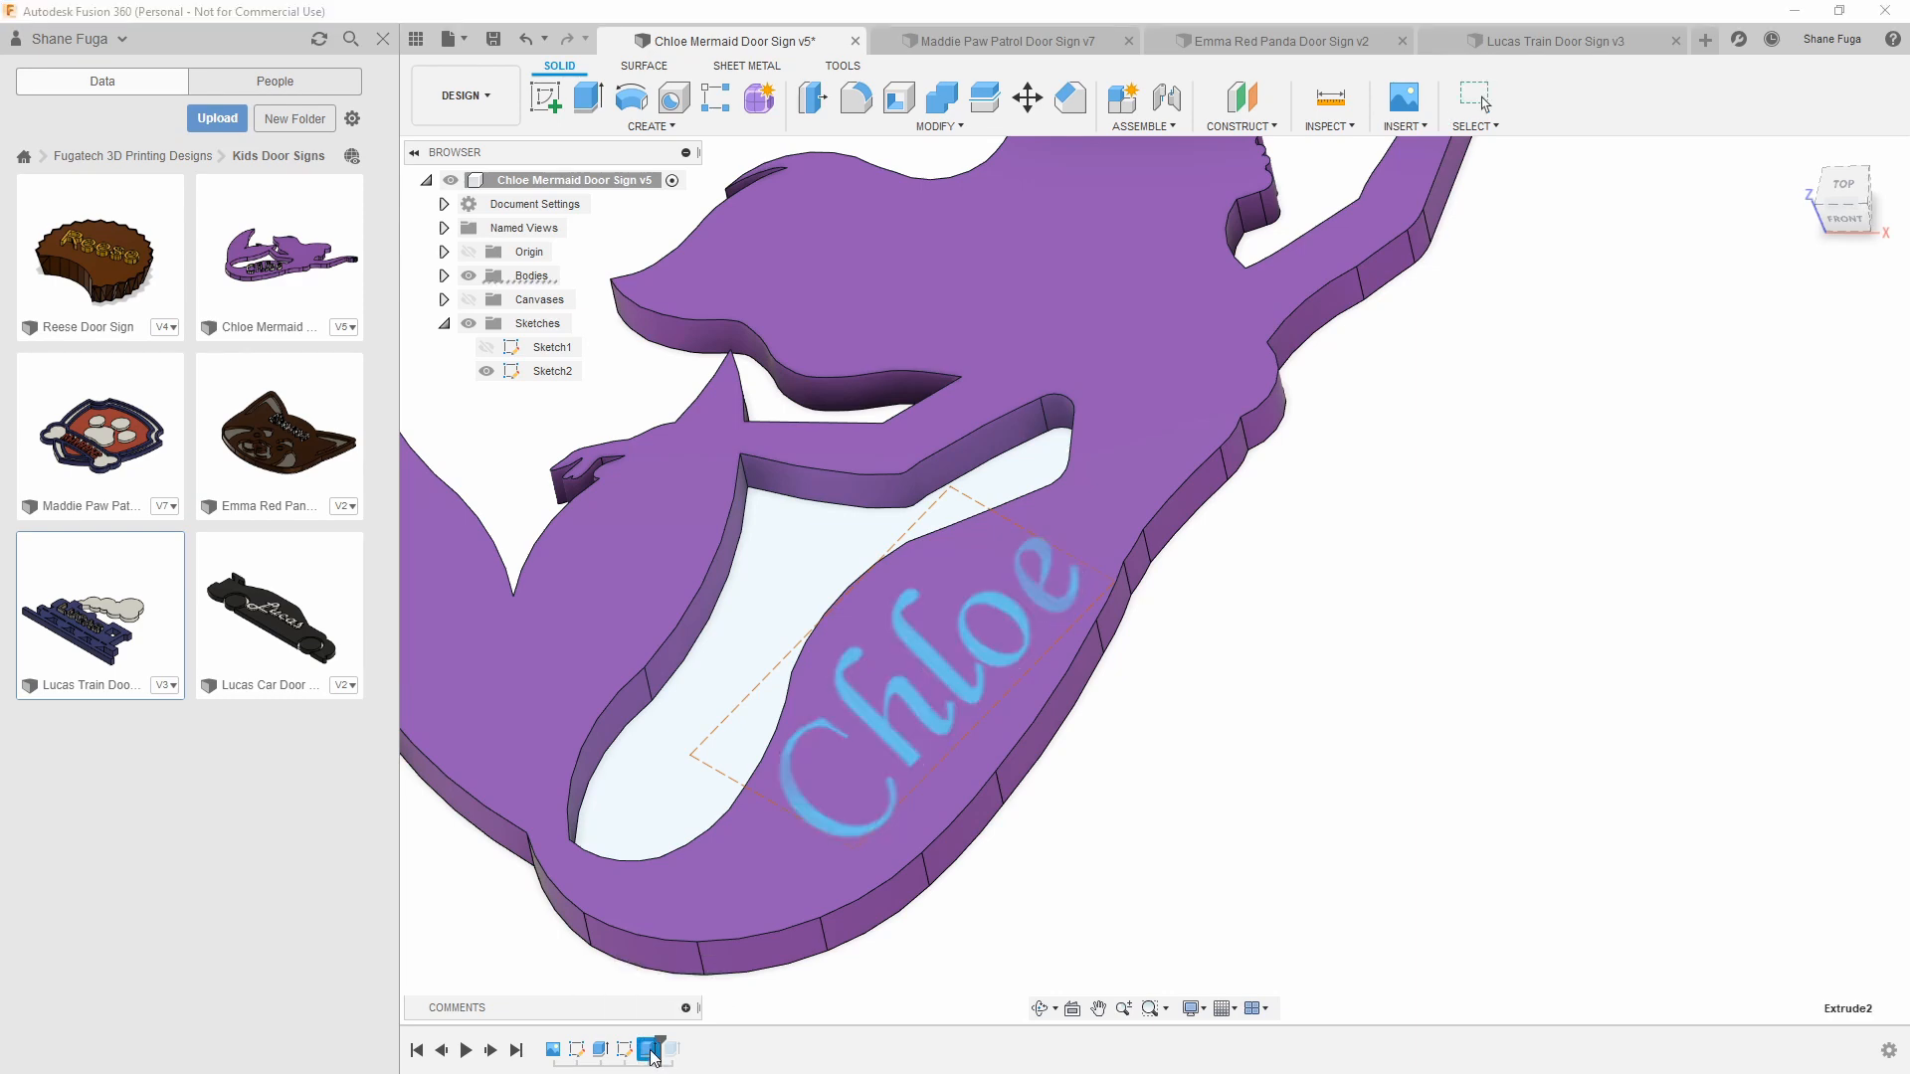
pyautogui.doubleClick(654, 1052)
pyautogui.keyDown('shift'); pyautogui.moveTo(1164, 811); pyautogui.dragTo(1190, 673, button='middle'); pyautogui.keyUp('shift')
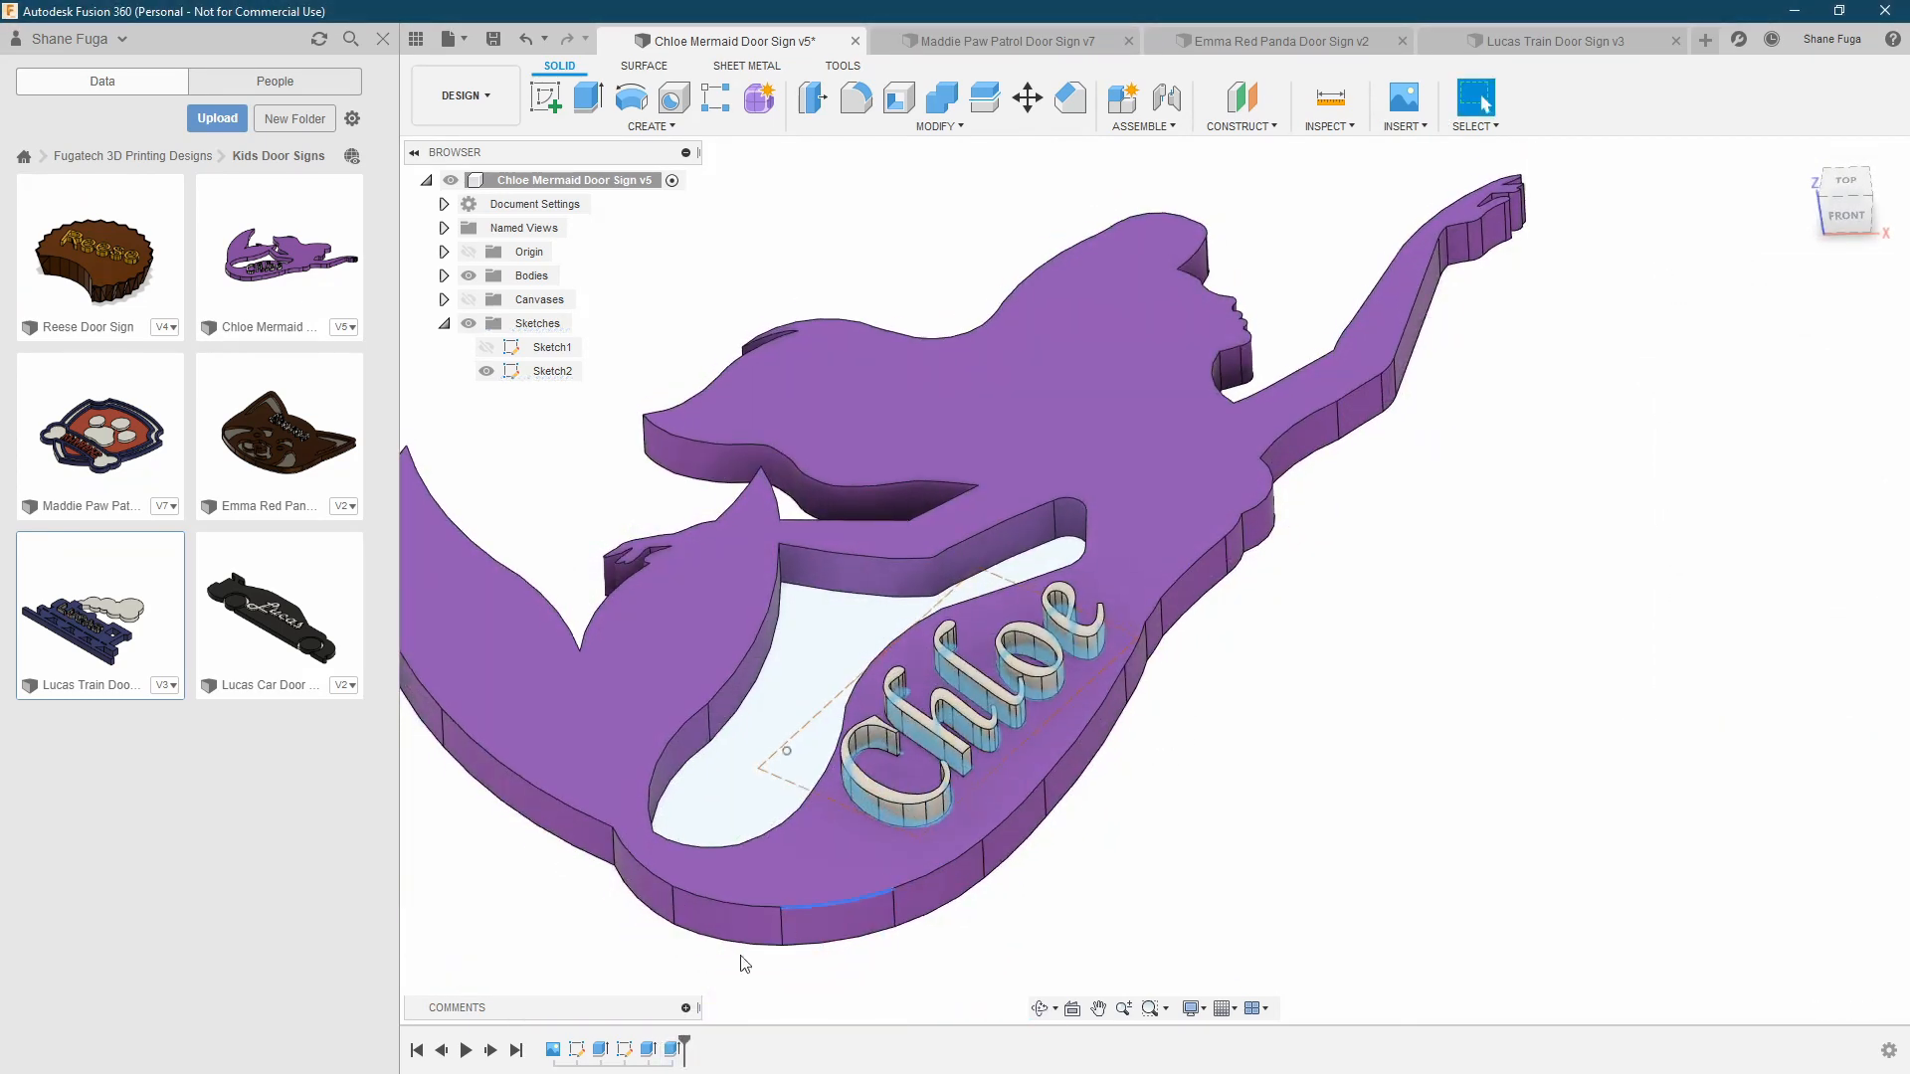
# Review the settings of the last extrusion, which raises the name letters as new bodies, leaving them as they are
pyautogui.click(680, 1049)
pyautogui.doubleClick(679, 1049)
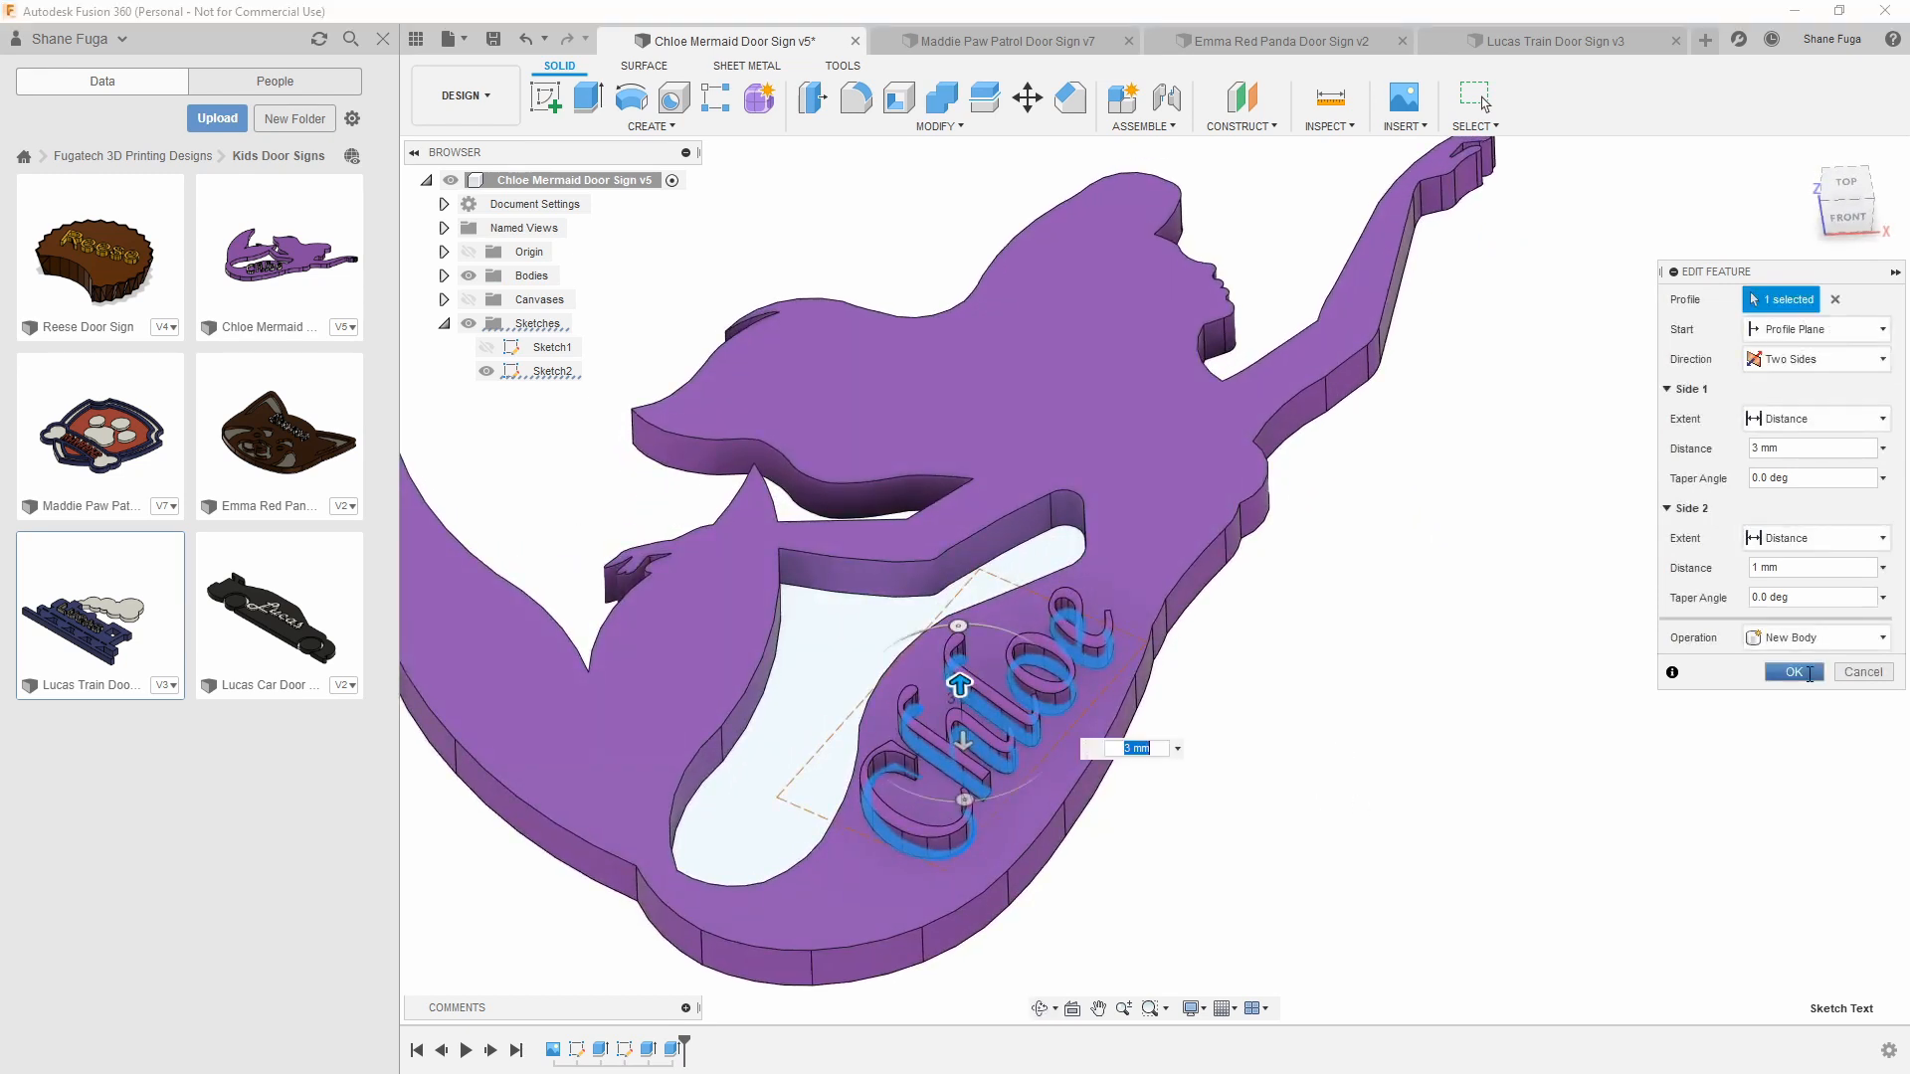
pyautogui.click(1793, 672)
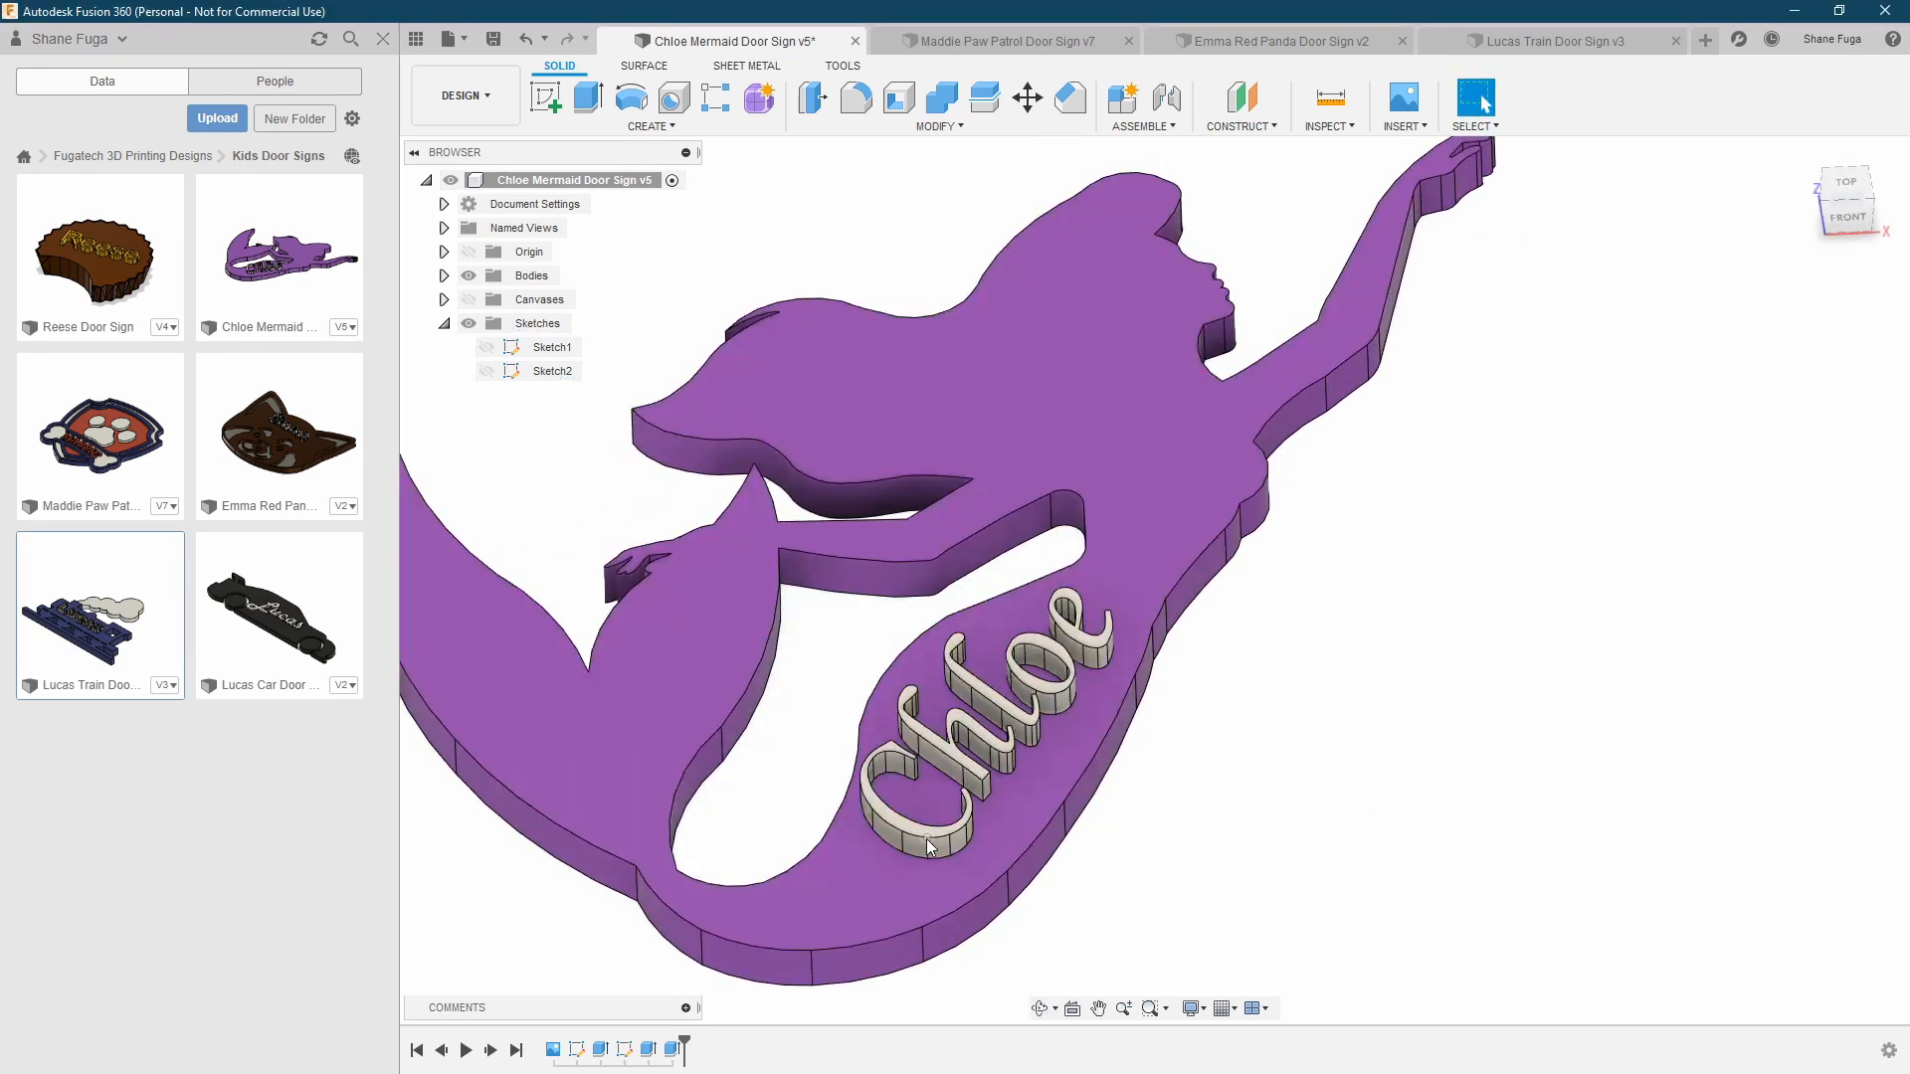
pyautogui.doubleClick(664, 1043)
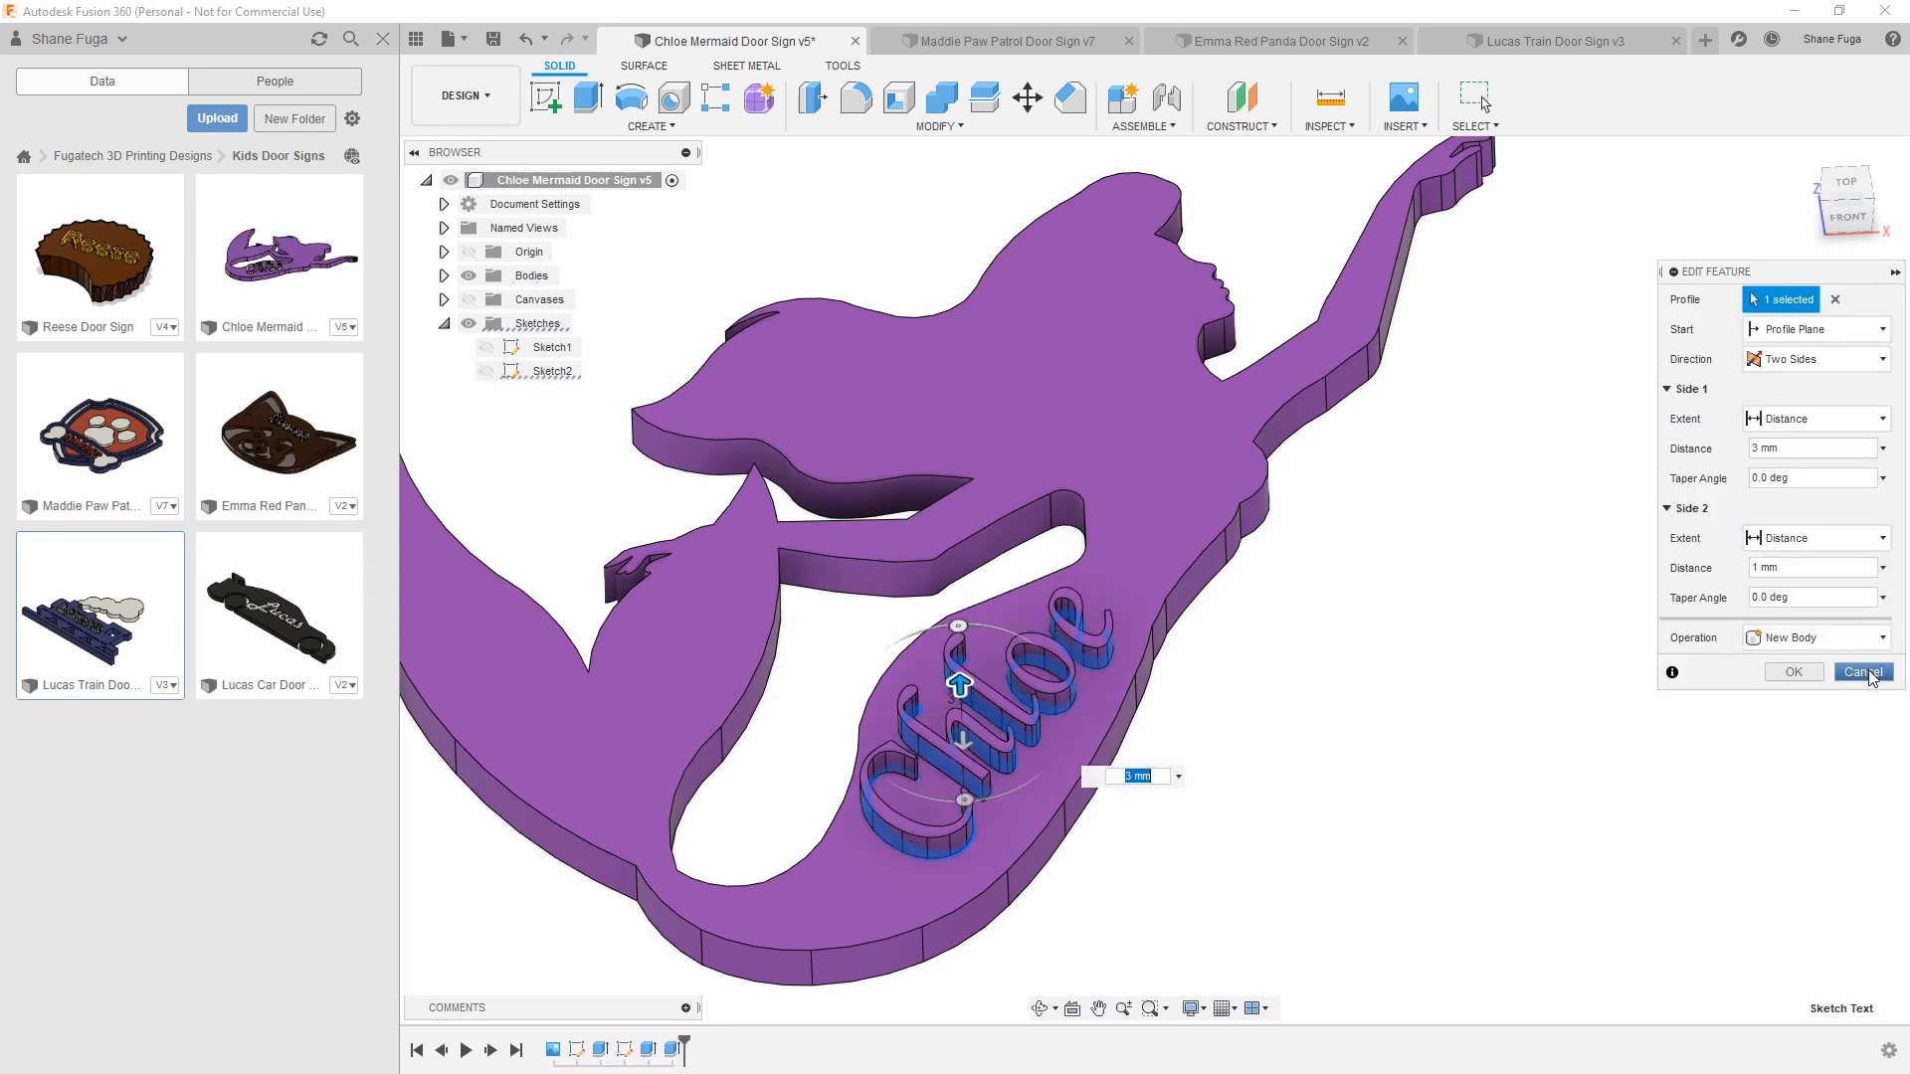
pyautogui.click(1866, 672)
pyautogui.scroll(-3, 994, 736)
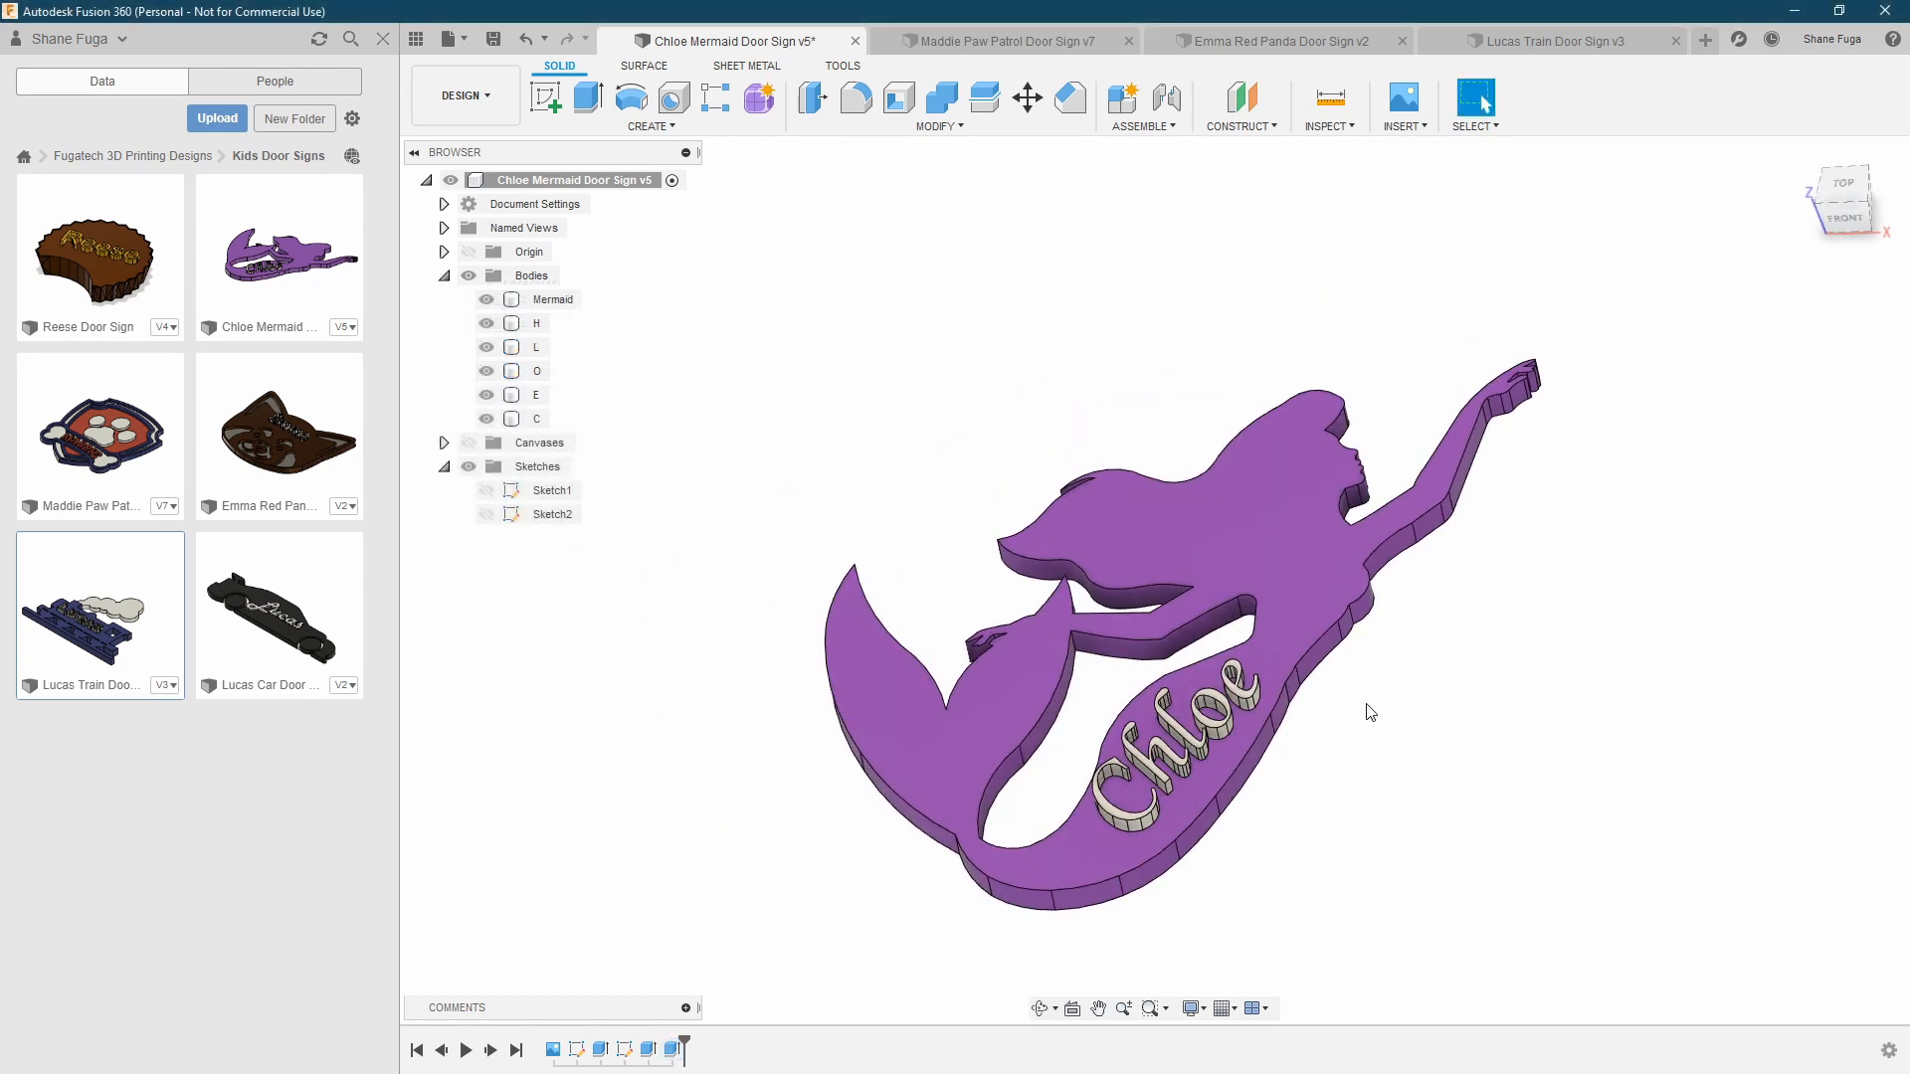
# Set up an STL export of the whole mermaid design with the structure One File Per Body, and cancel it
pyautogui.moveTo(1370, 712); pyautogui.dragTo(1214, 695, button='middle')
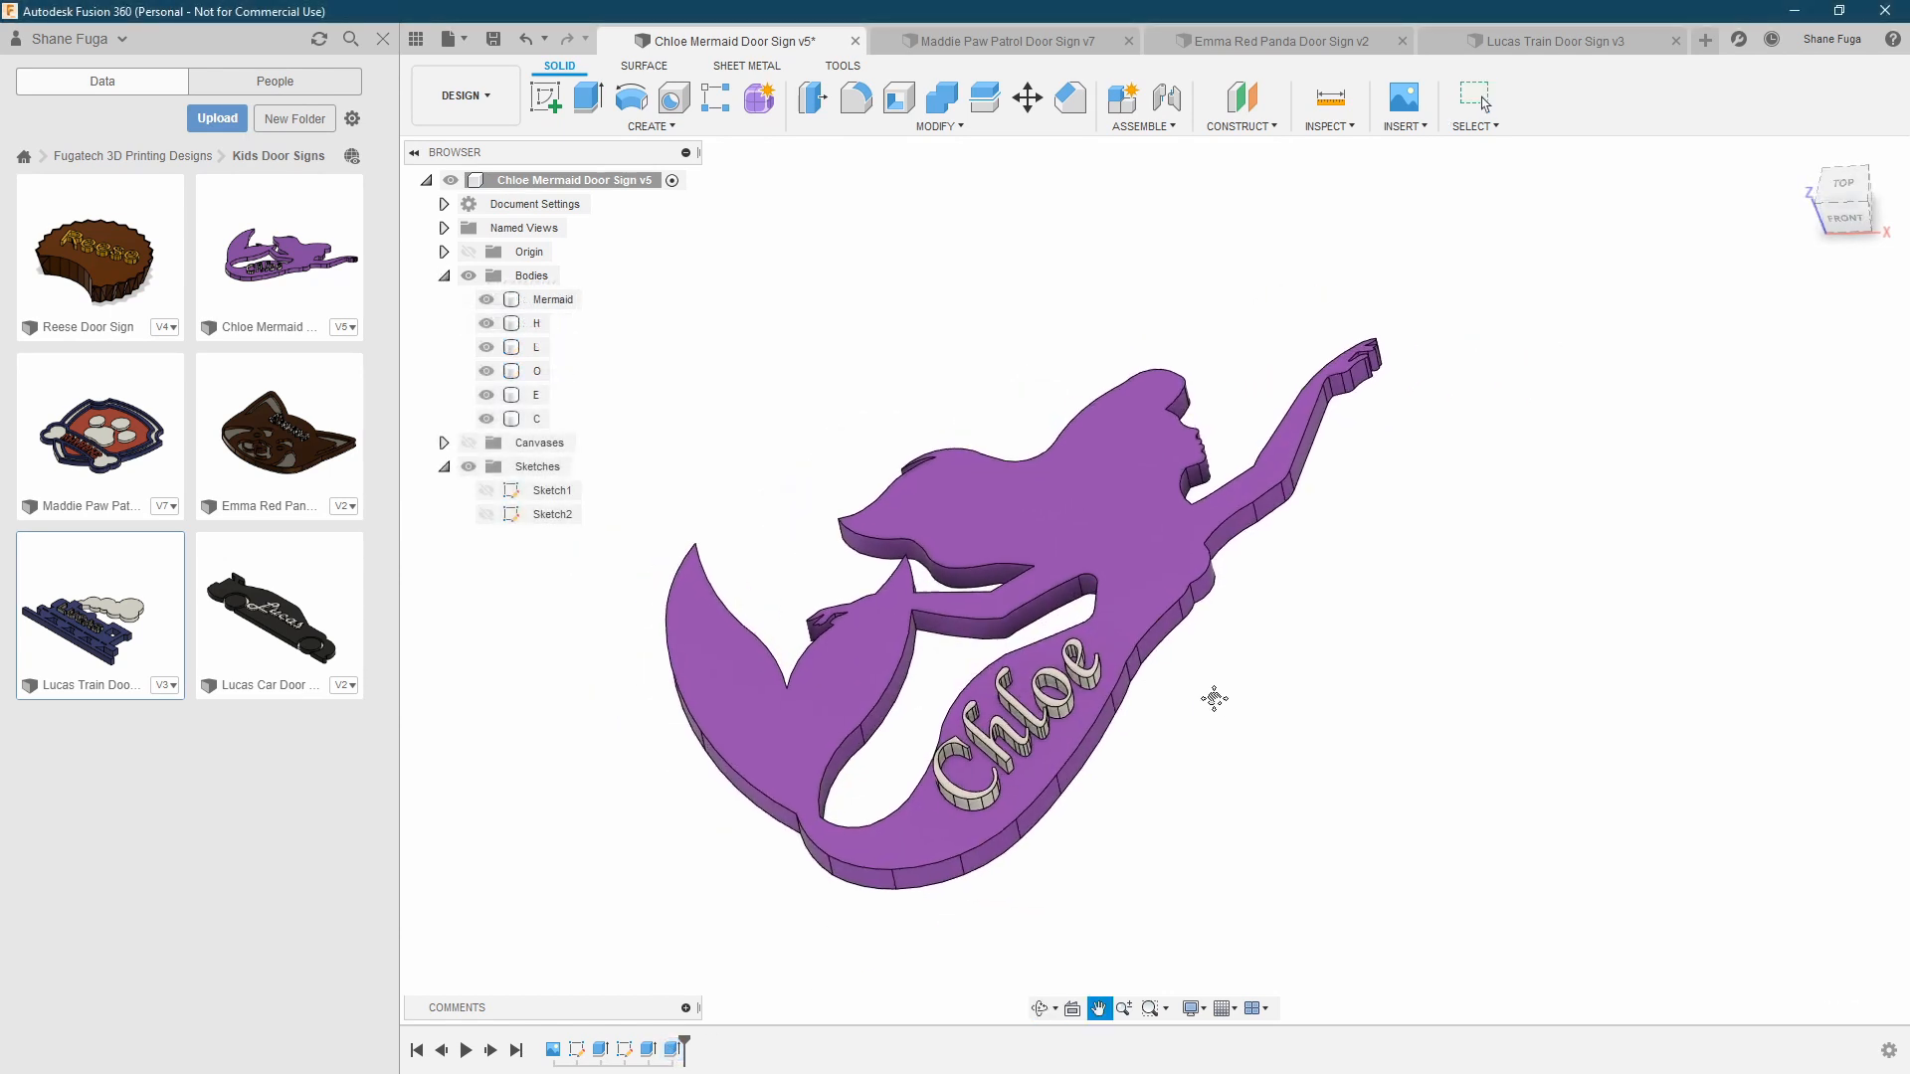
pyautogui.rightClick(617, 192)
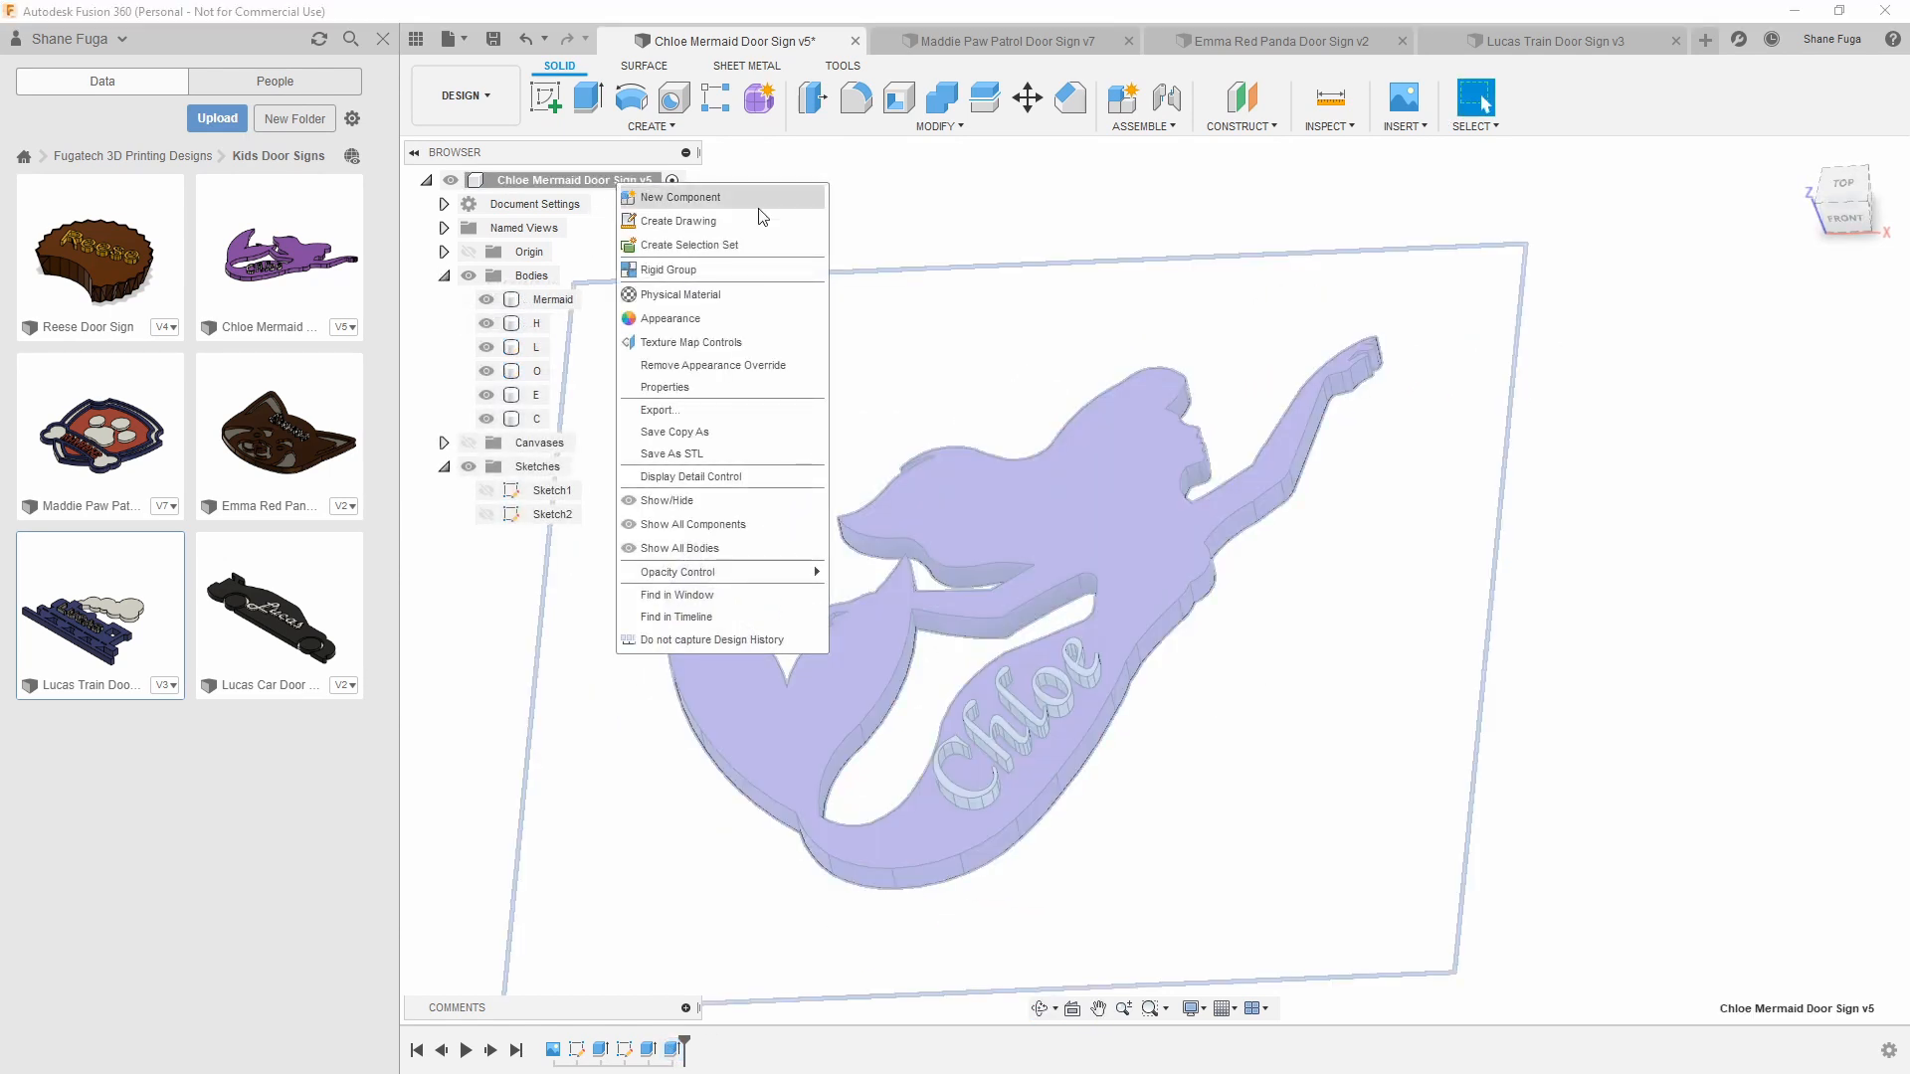
pyautogui.click(661, 427)
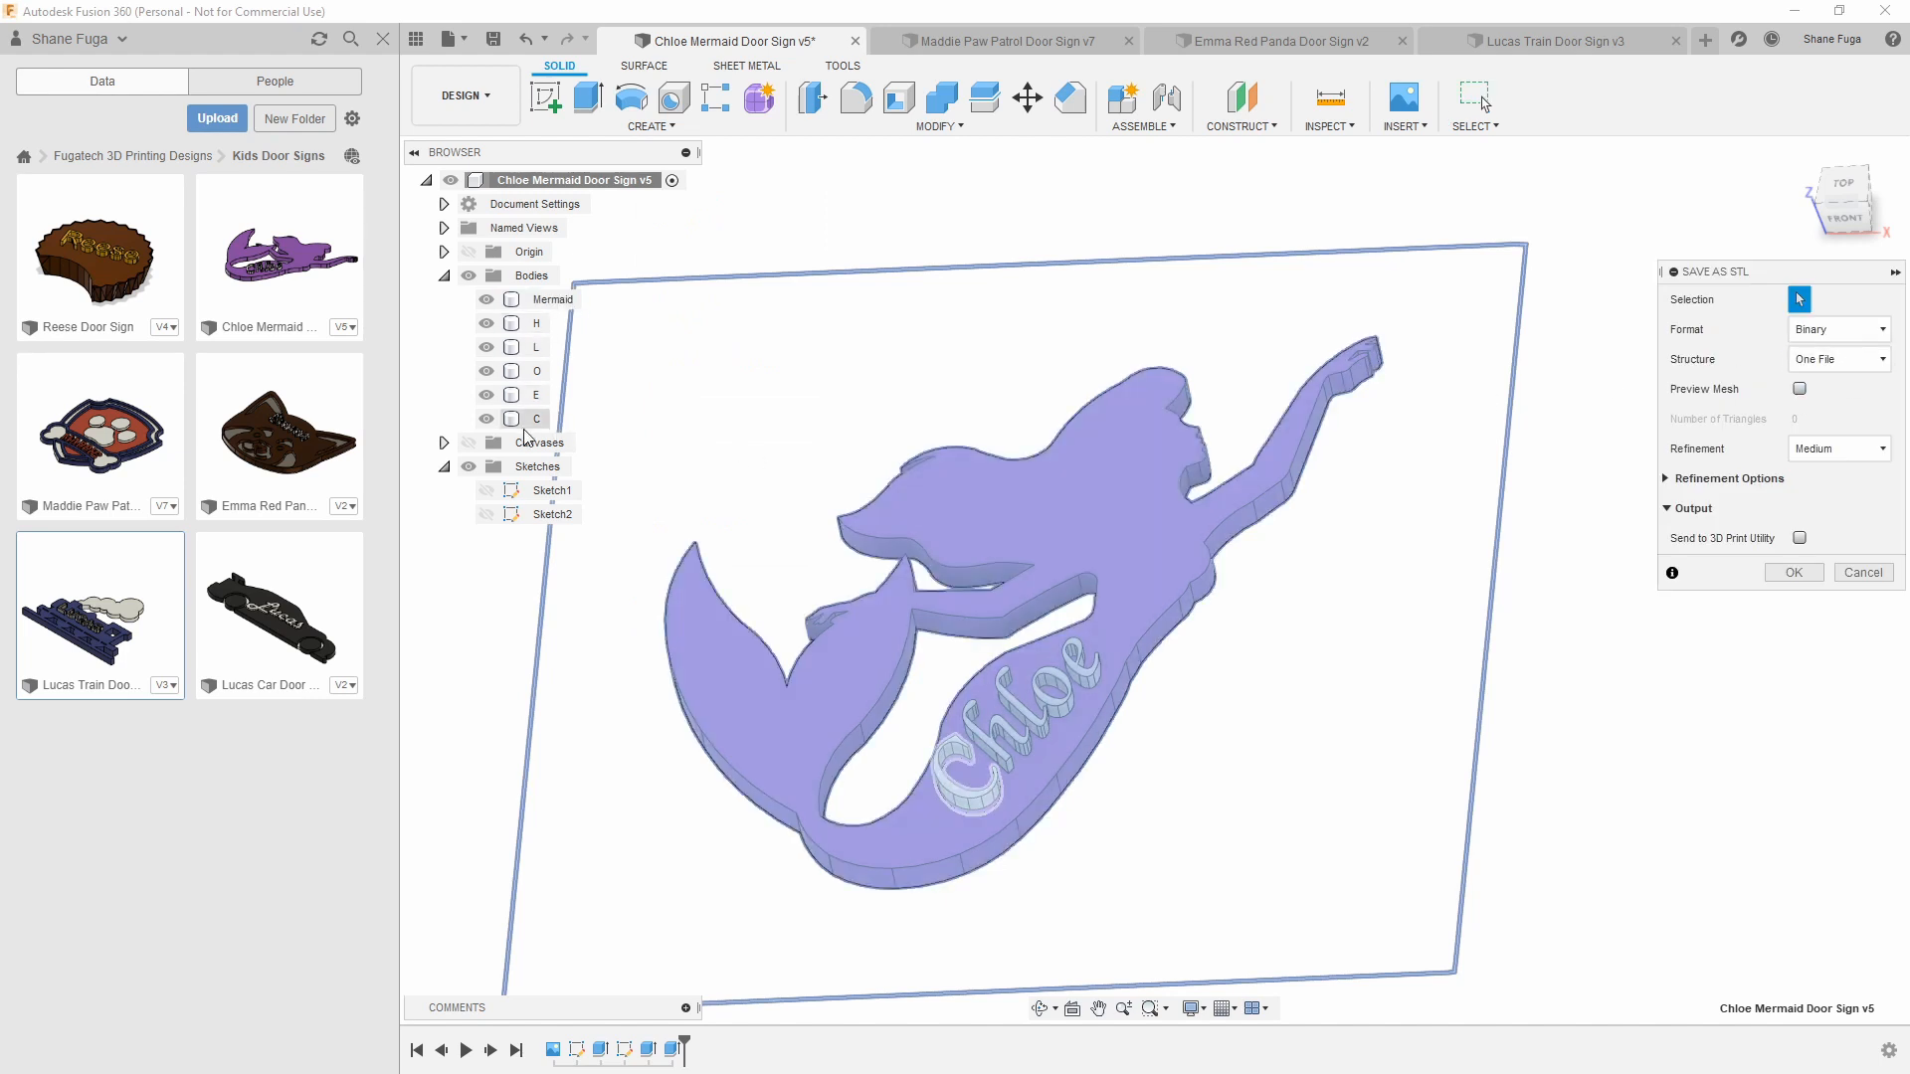
pyautogui.click(1101, 640)
pyautogui.click(1838, 359)
pyautogui.click(1842, 415)
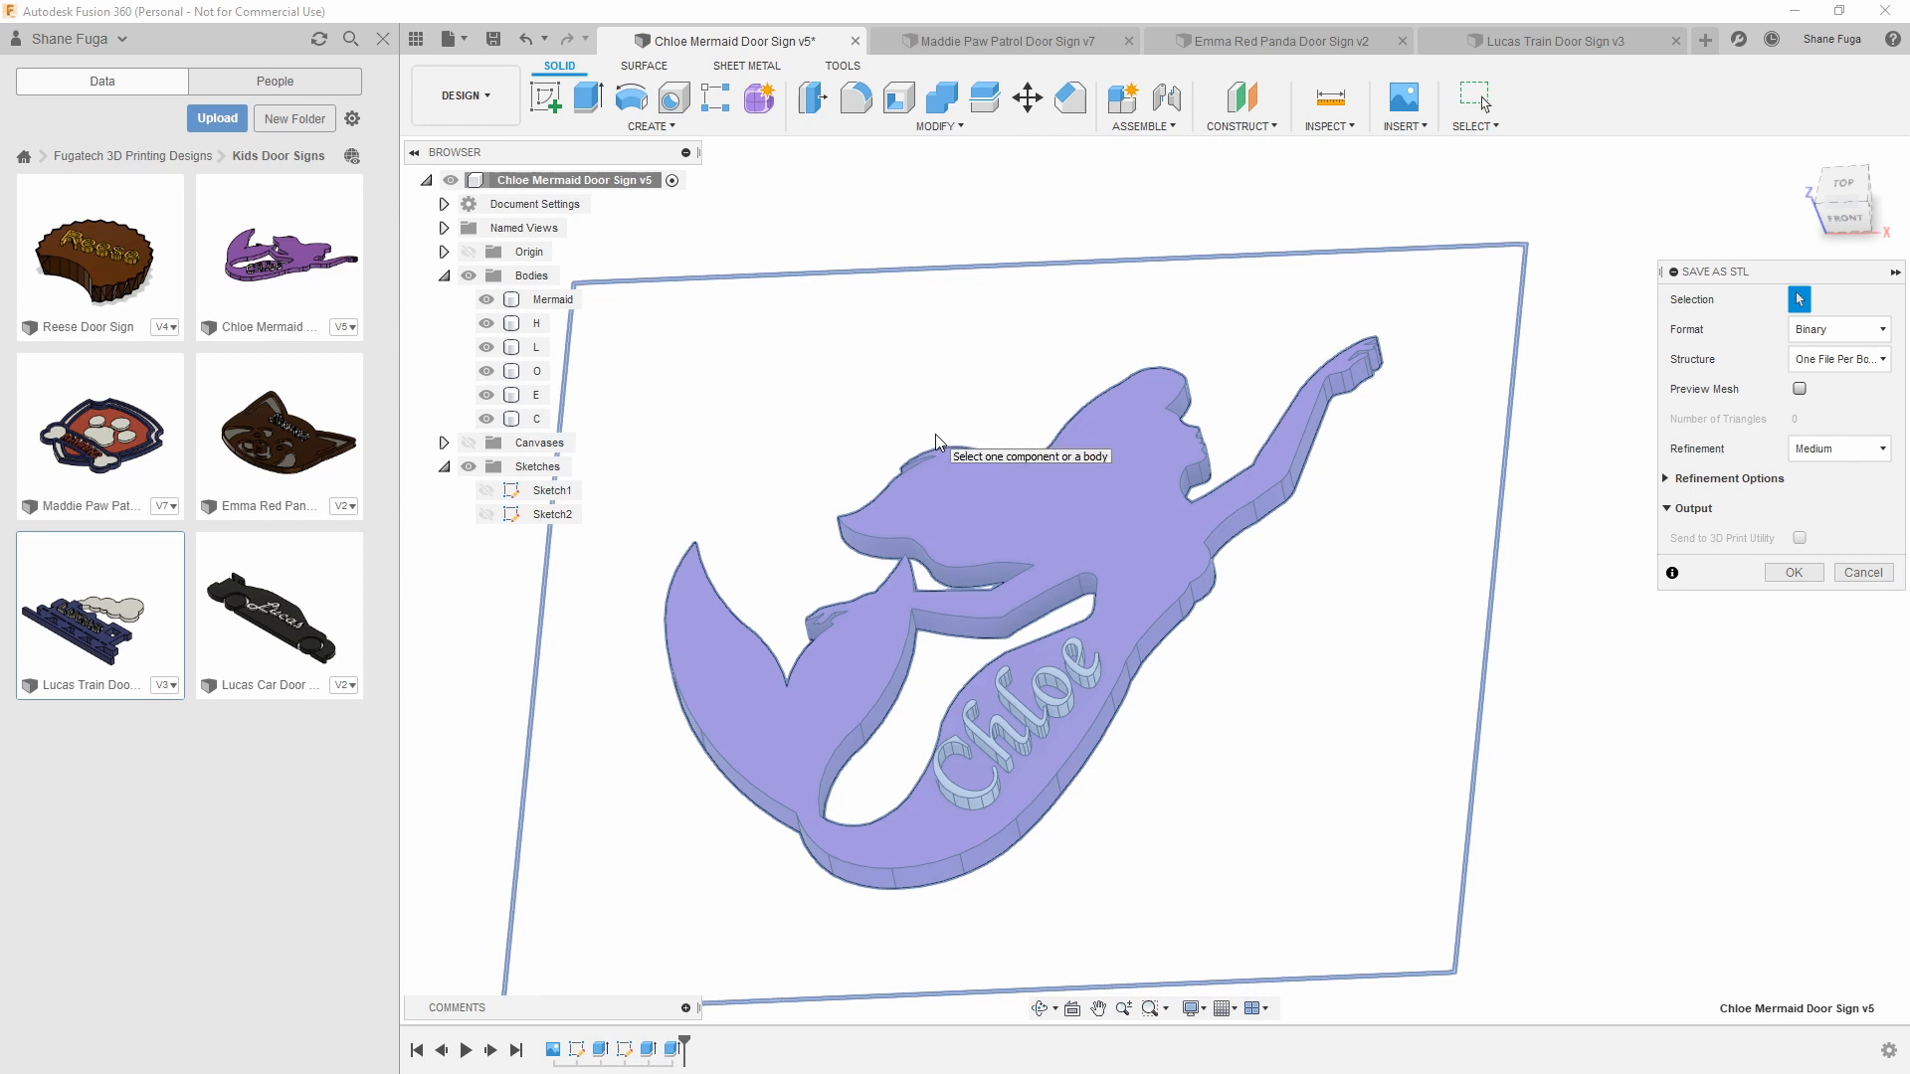
pyautogui.click(1878, 574)
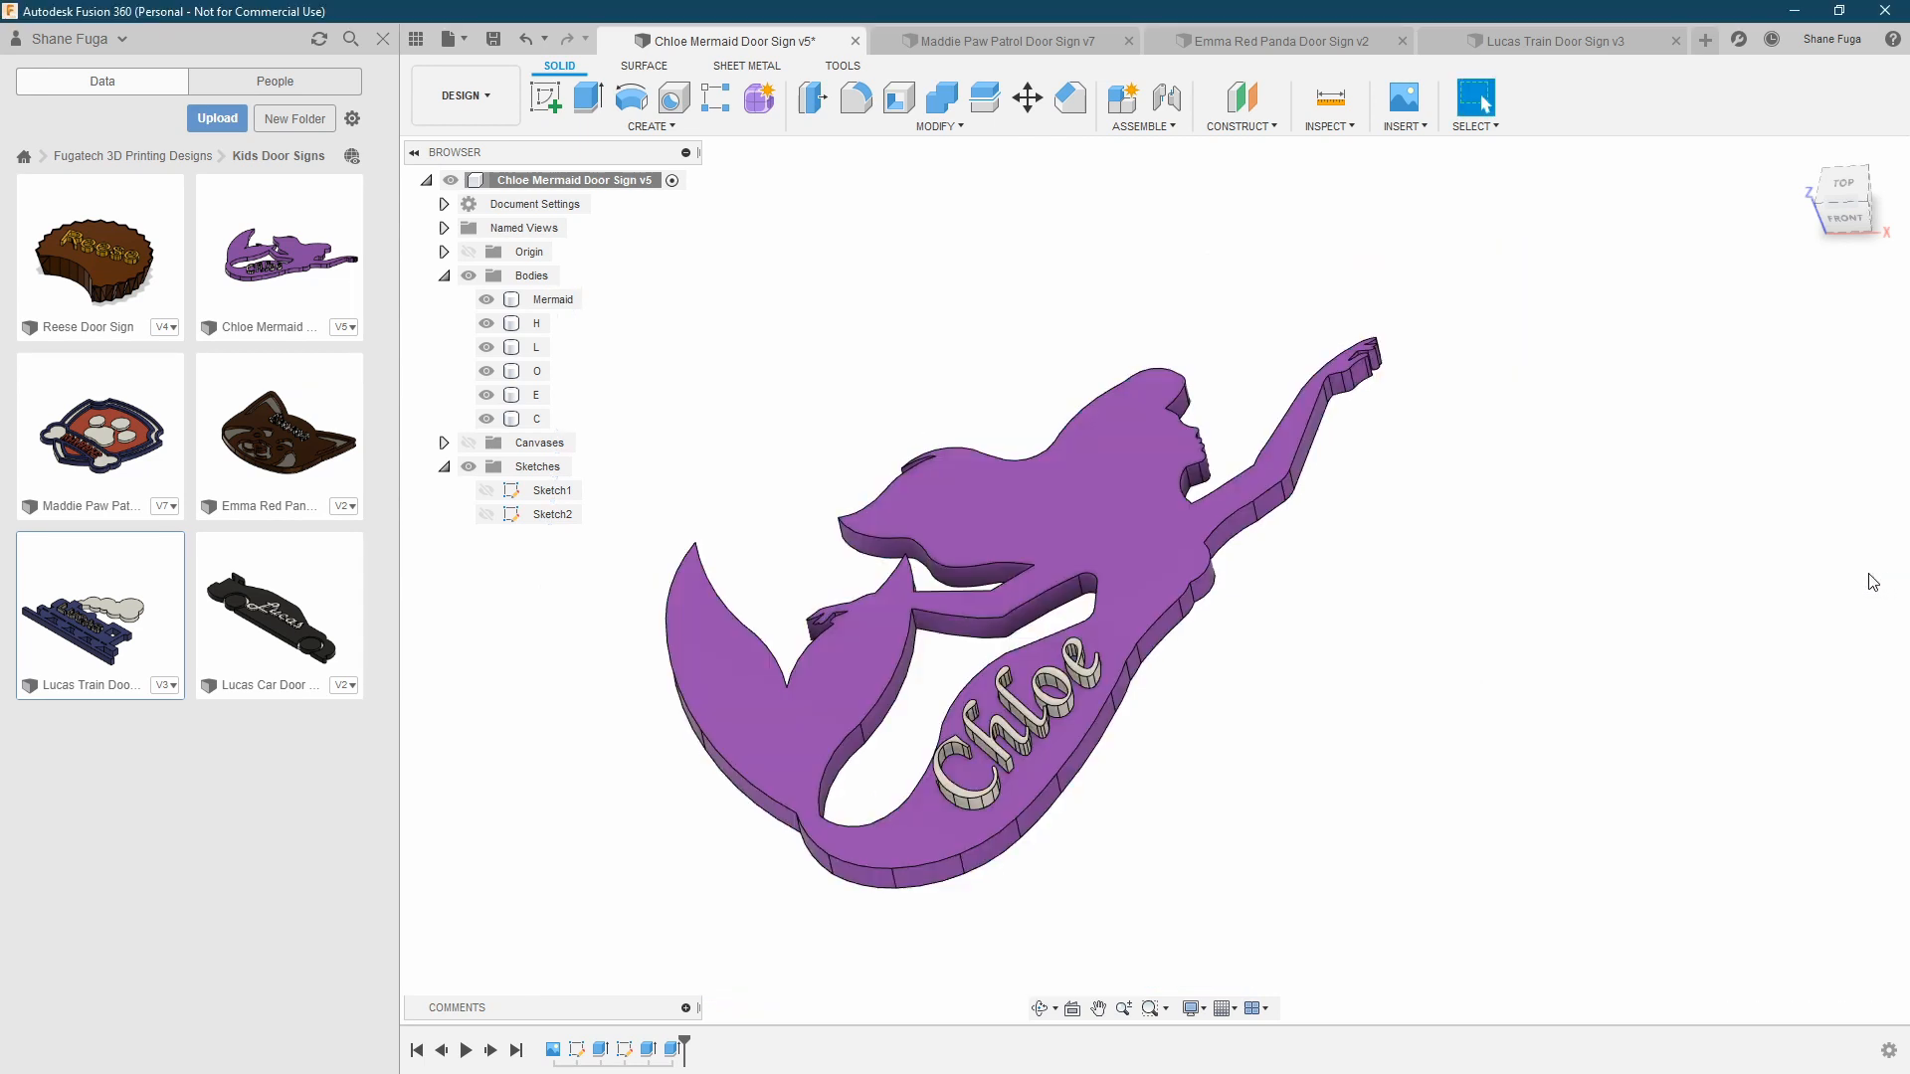
# Close the mermaid door sign document without saving its changes
pyautogui.click(854, 41)
pyautogui.click(969, 574)
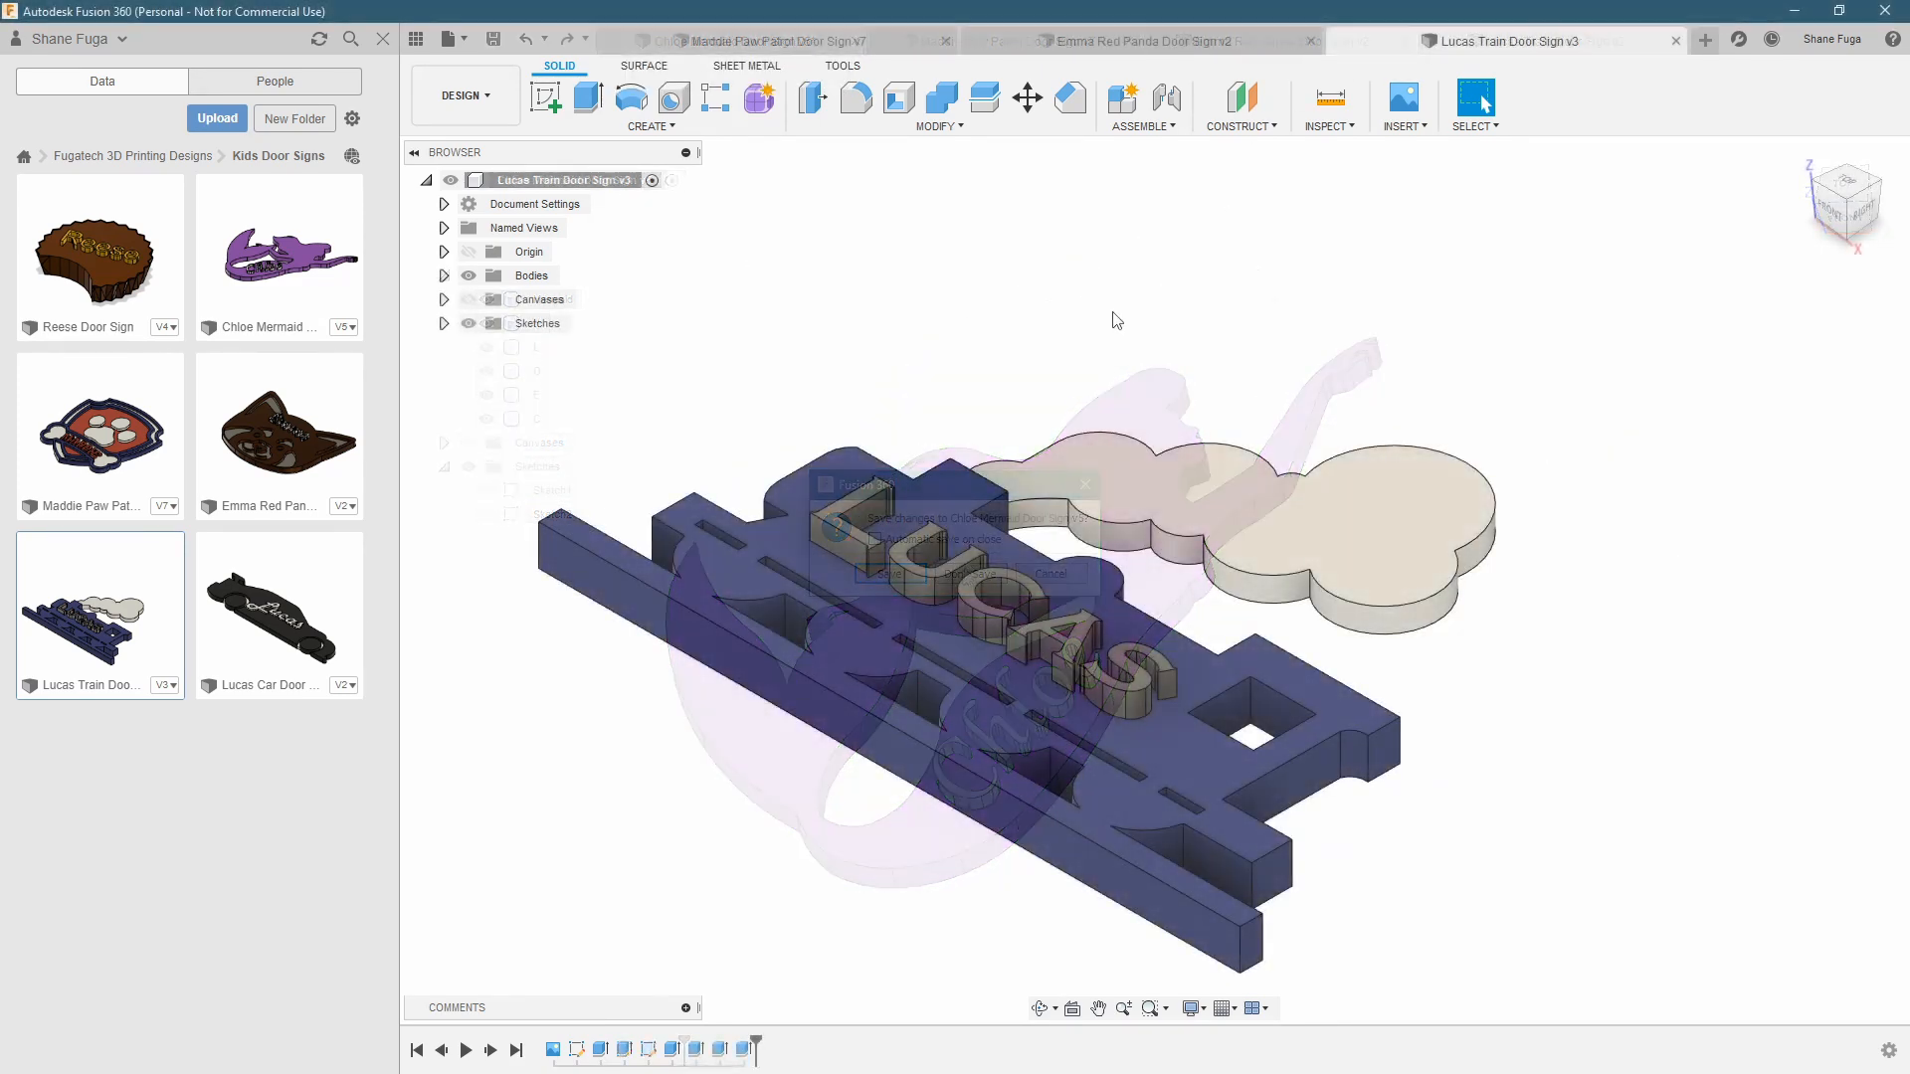
# Roll the train door sign's timeline back to just after its reference canvas and make the canvas visible
pyautogui.moveTo(1215, 373); pyautogui.dragTo(1132, 315, button='middle')
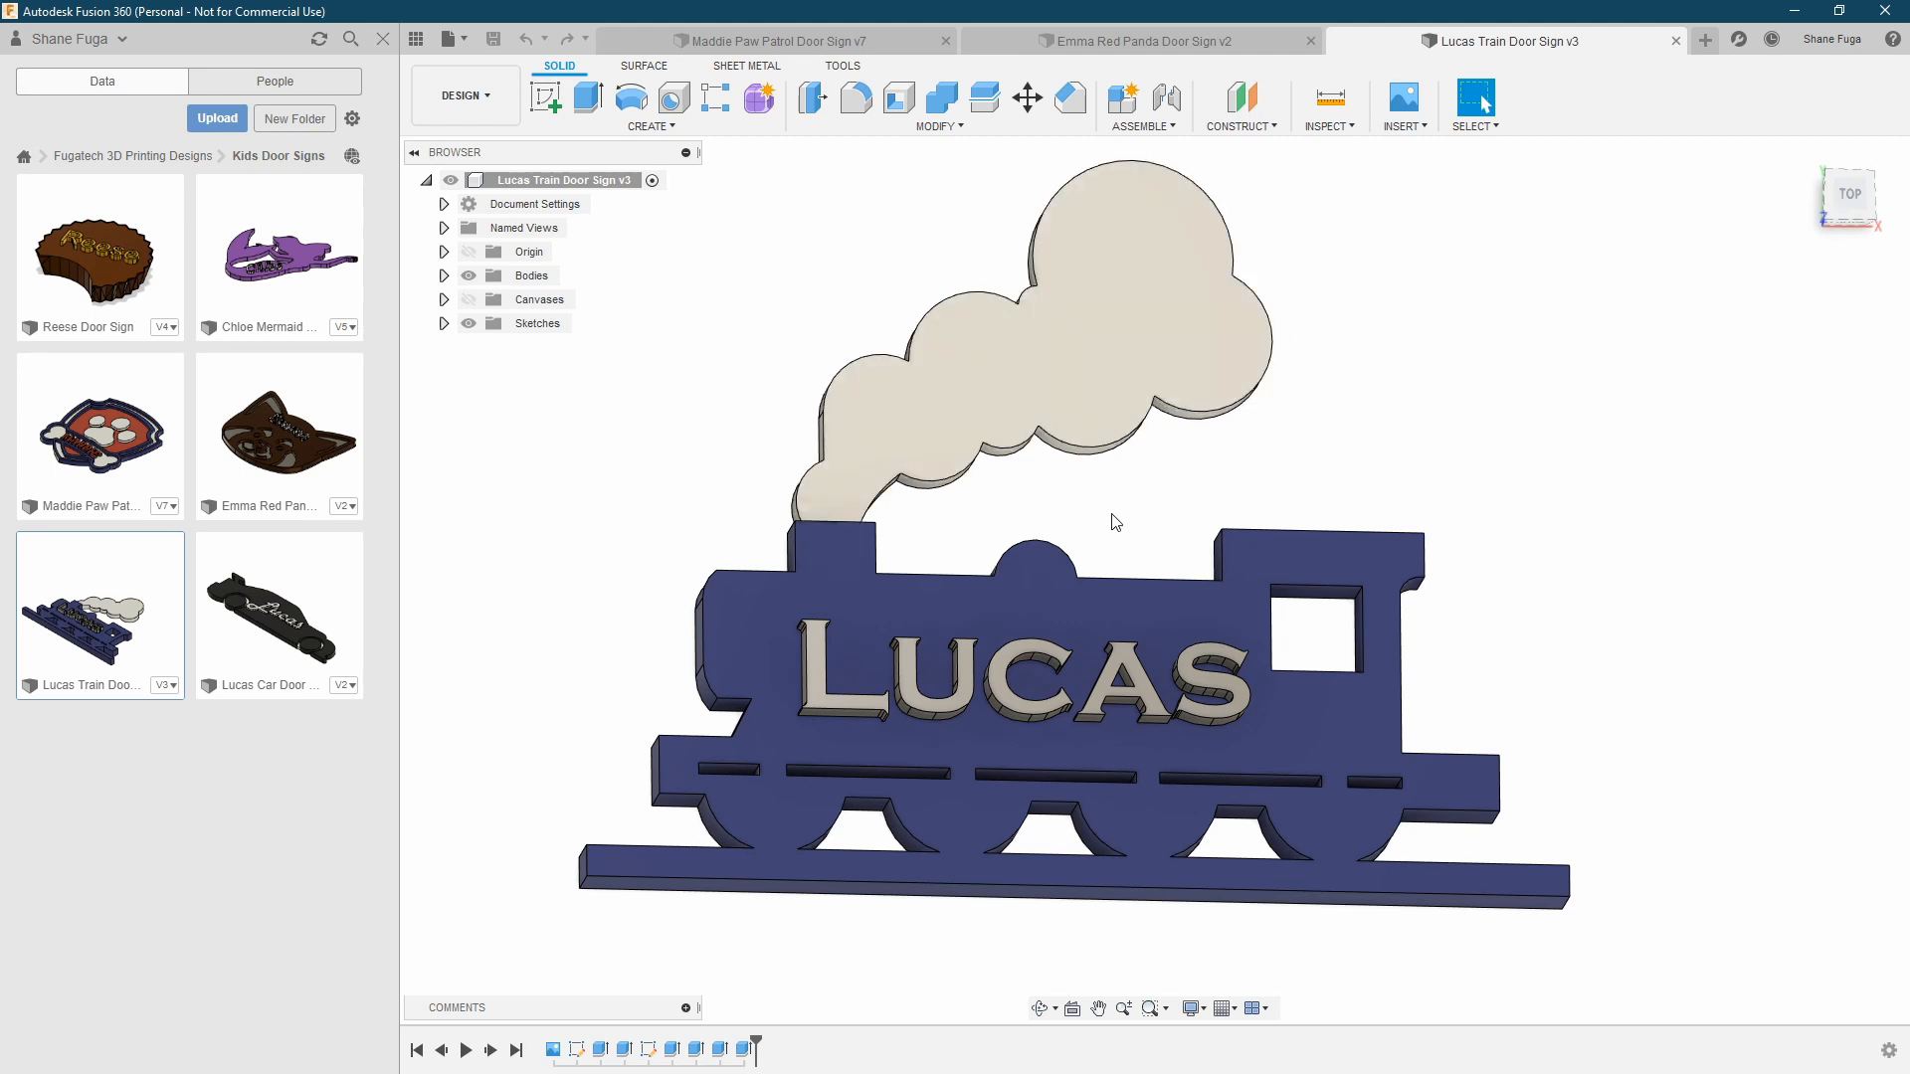
pyautogui.keyDown('shift'); pyautogui.moveTo(1178, 545); pyautogui.dragTo(1189, 610, button='middle'); pyautogui.keyUp('shift')
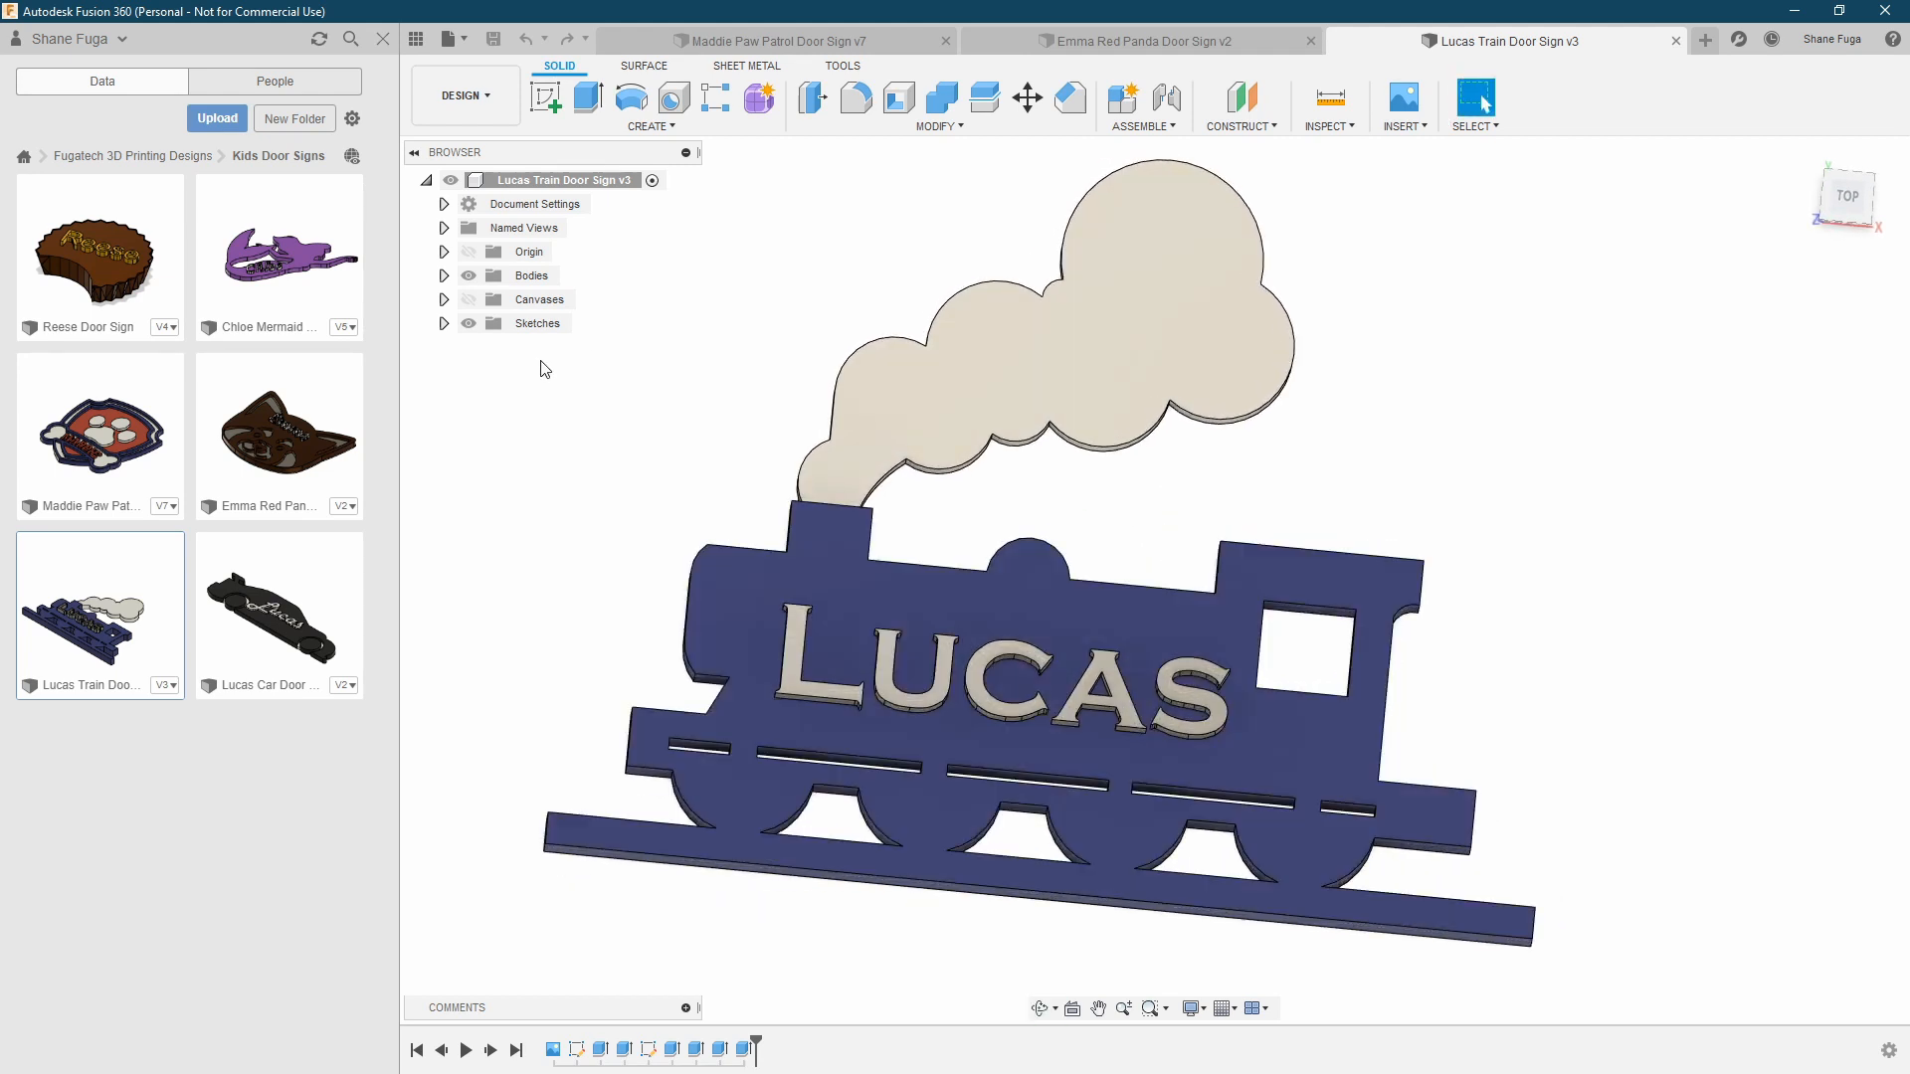
pyautogui.moveTo(756, 1039); pyautogui.dragTo(562, 1041)
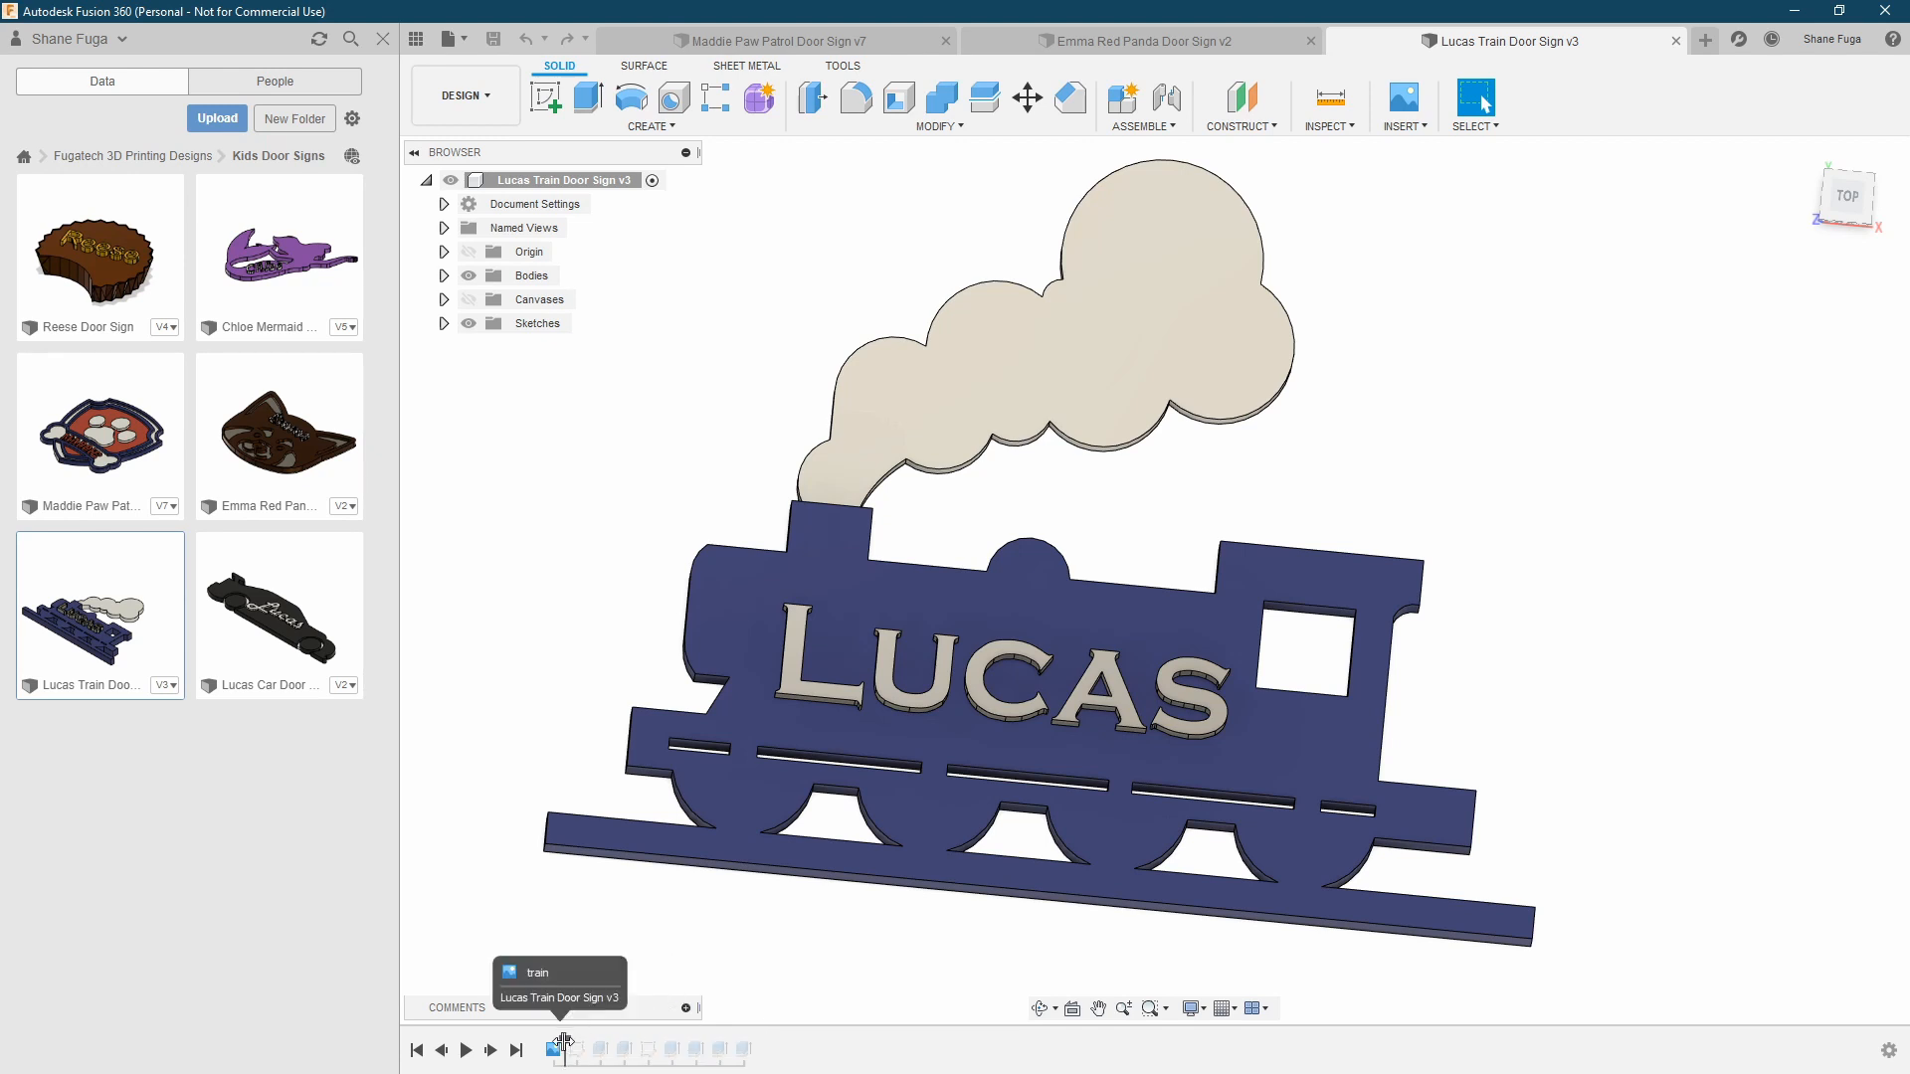
pyautogui.click(470, 276)
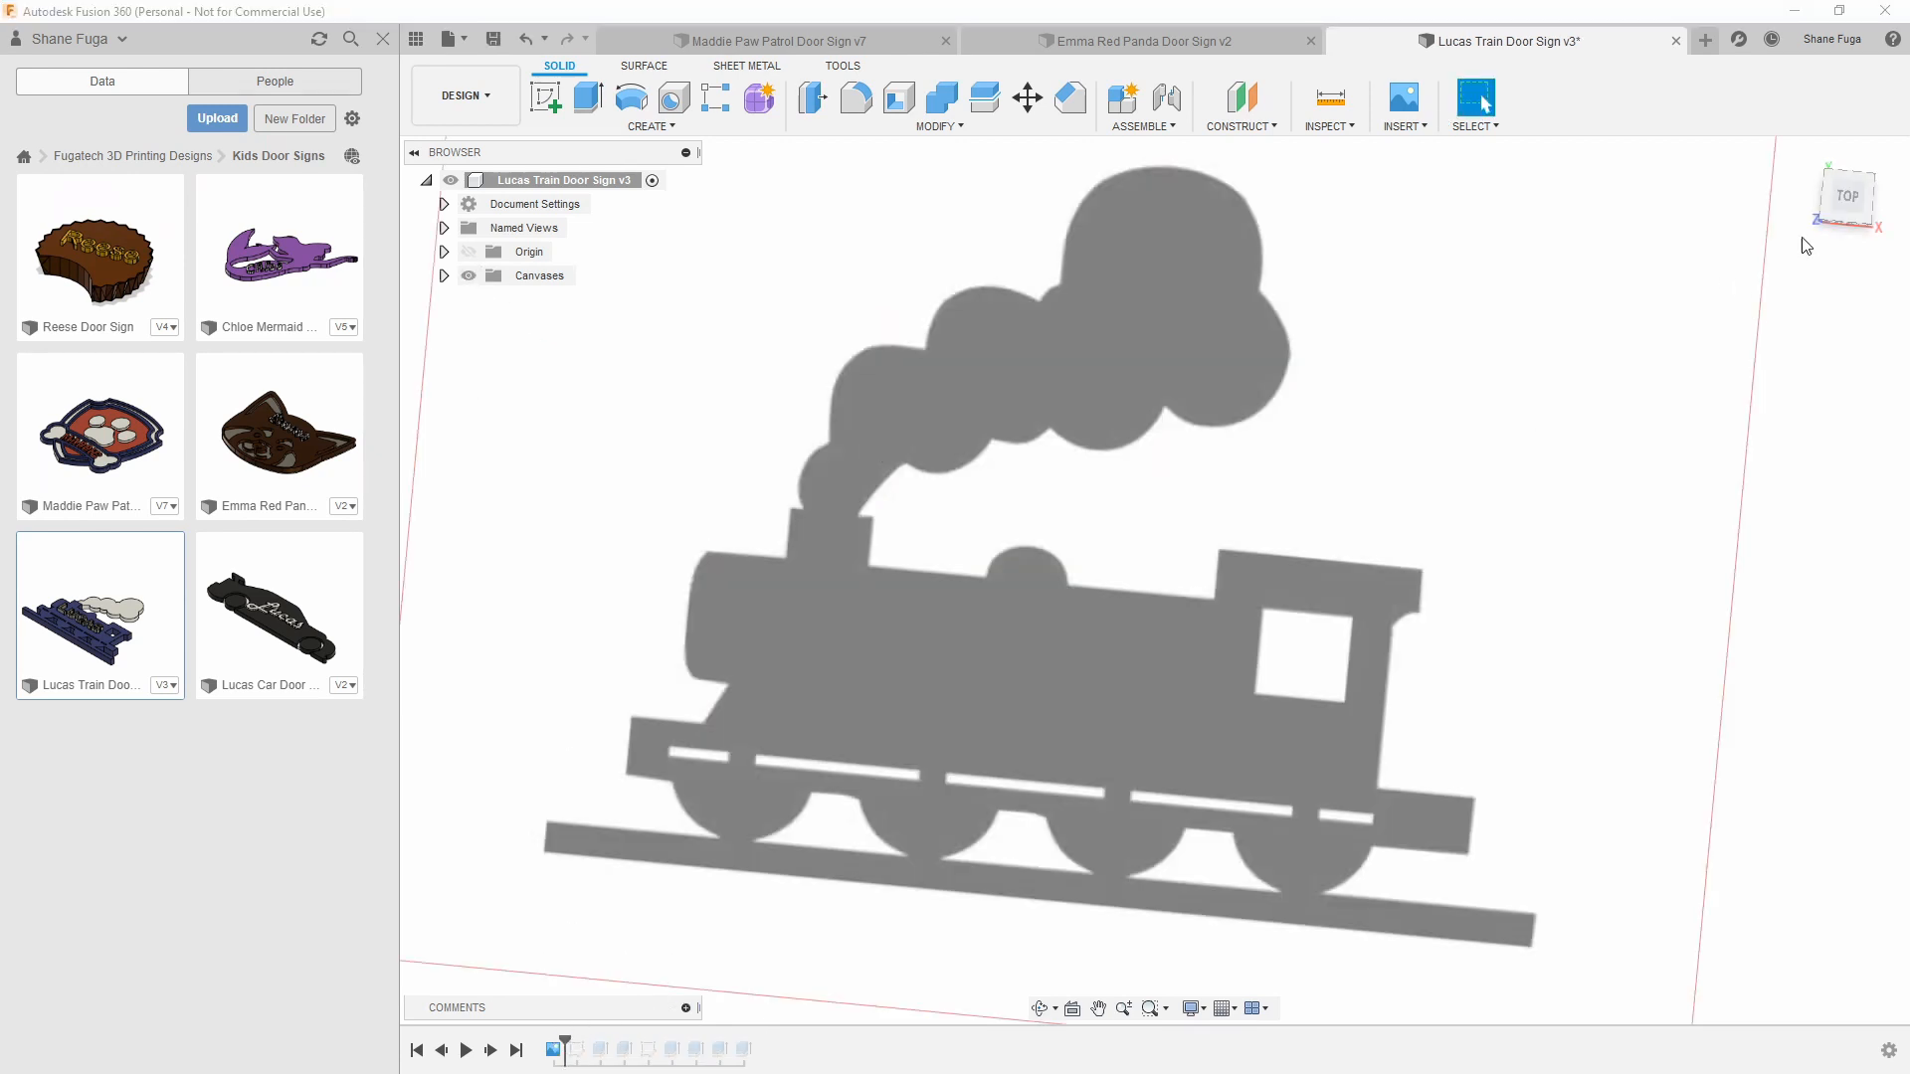
# View the canvas from the top, advance the timeline past the traced sketch, and make Sketch1 visible
pyautogui.click(1849, 207)
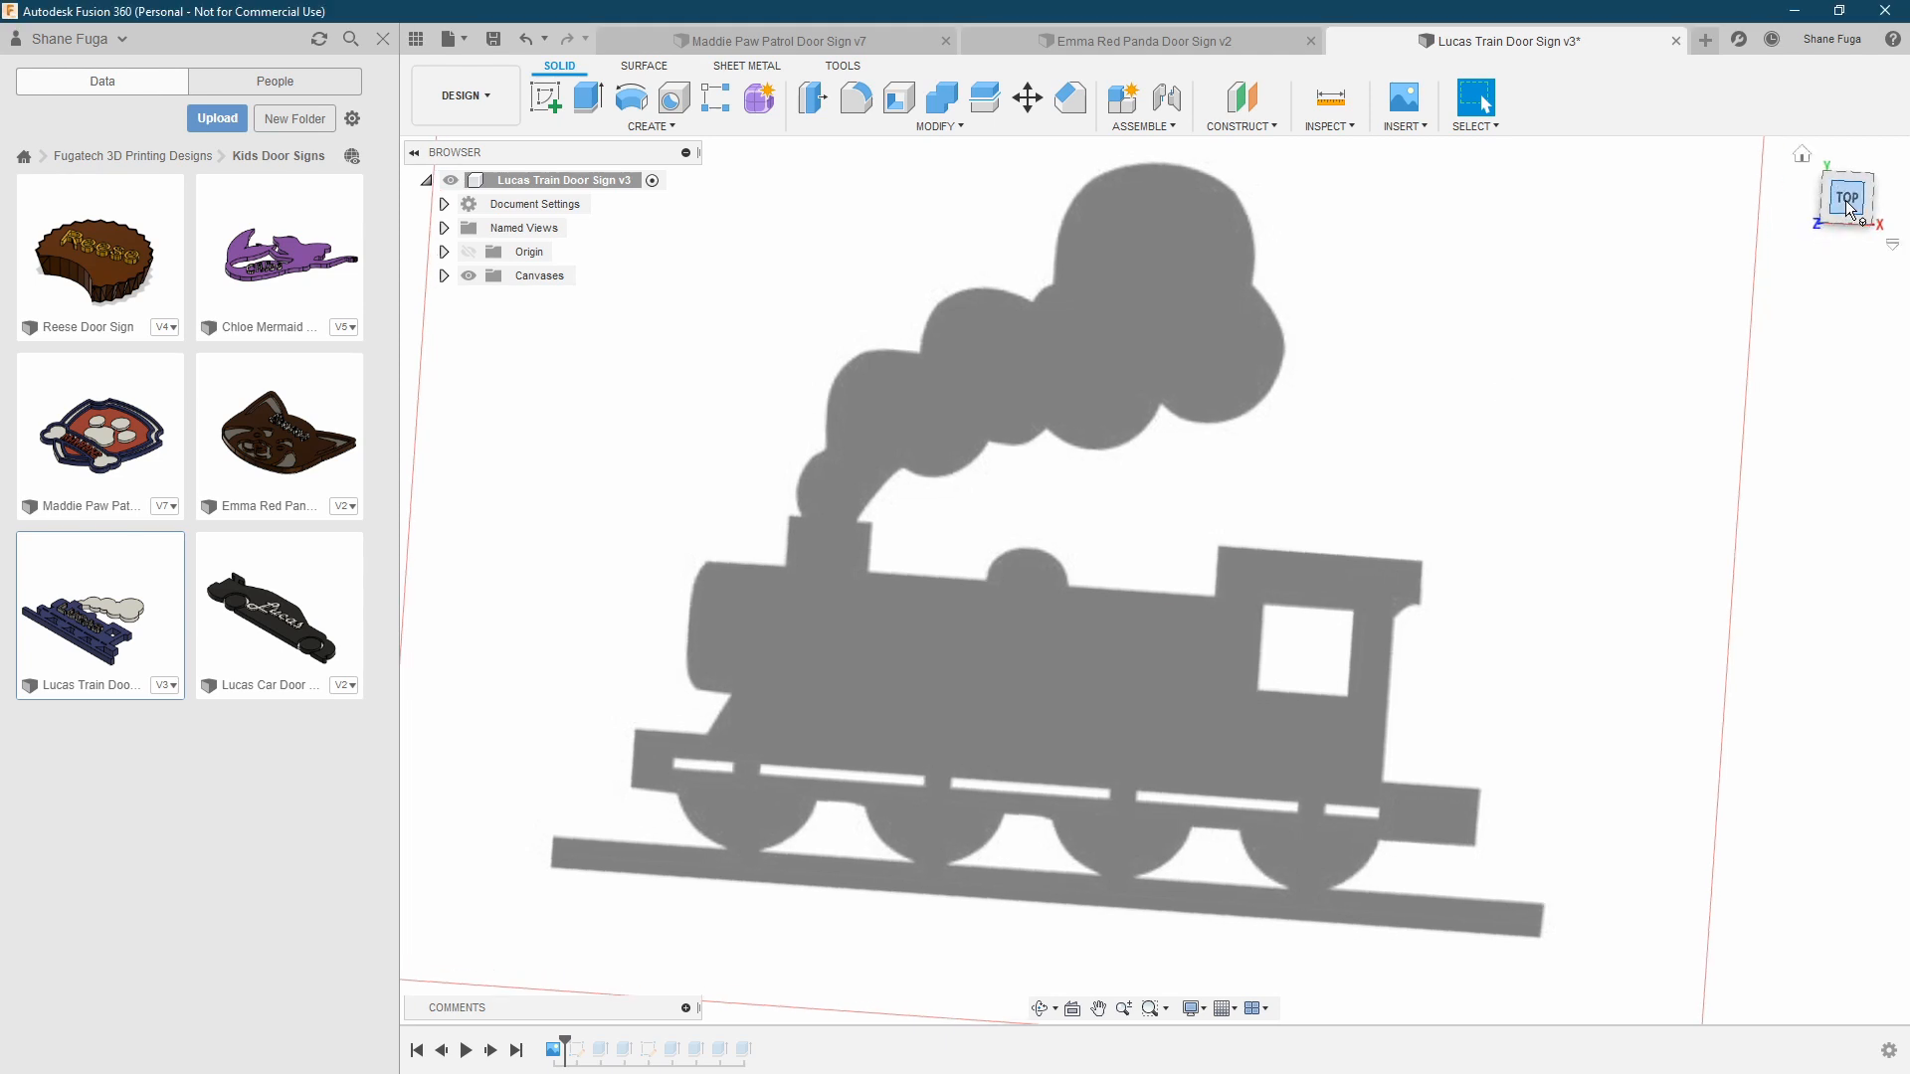
pyautogui.moveTo(1456, 446); pyautogui.dragTo(1430, 478, button='middle')
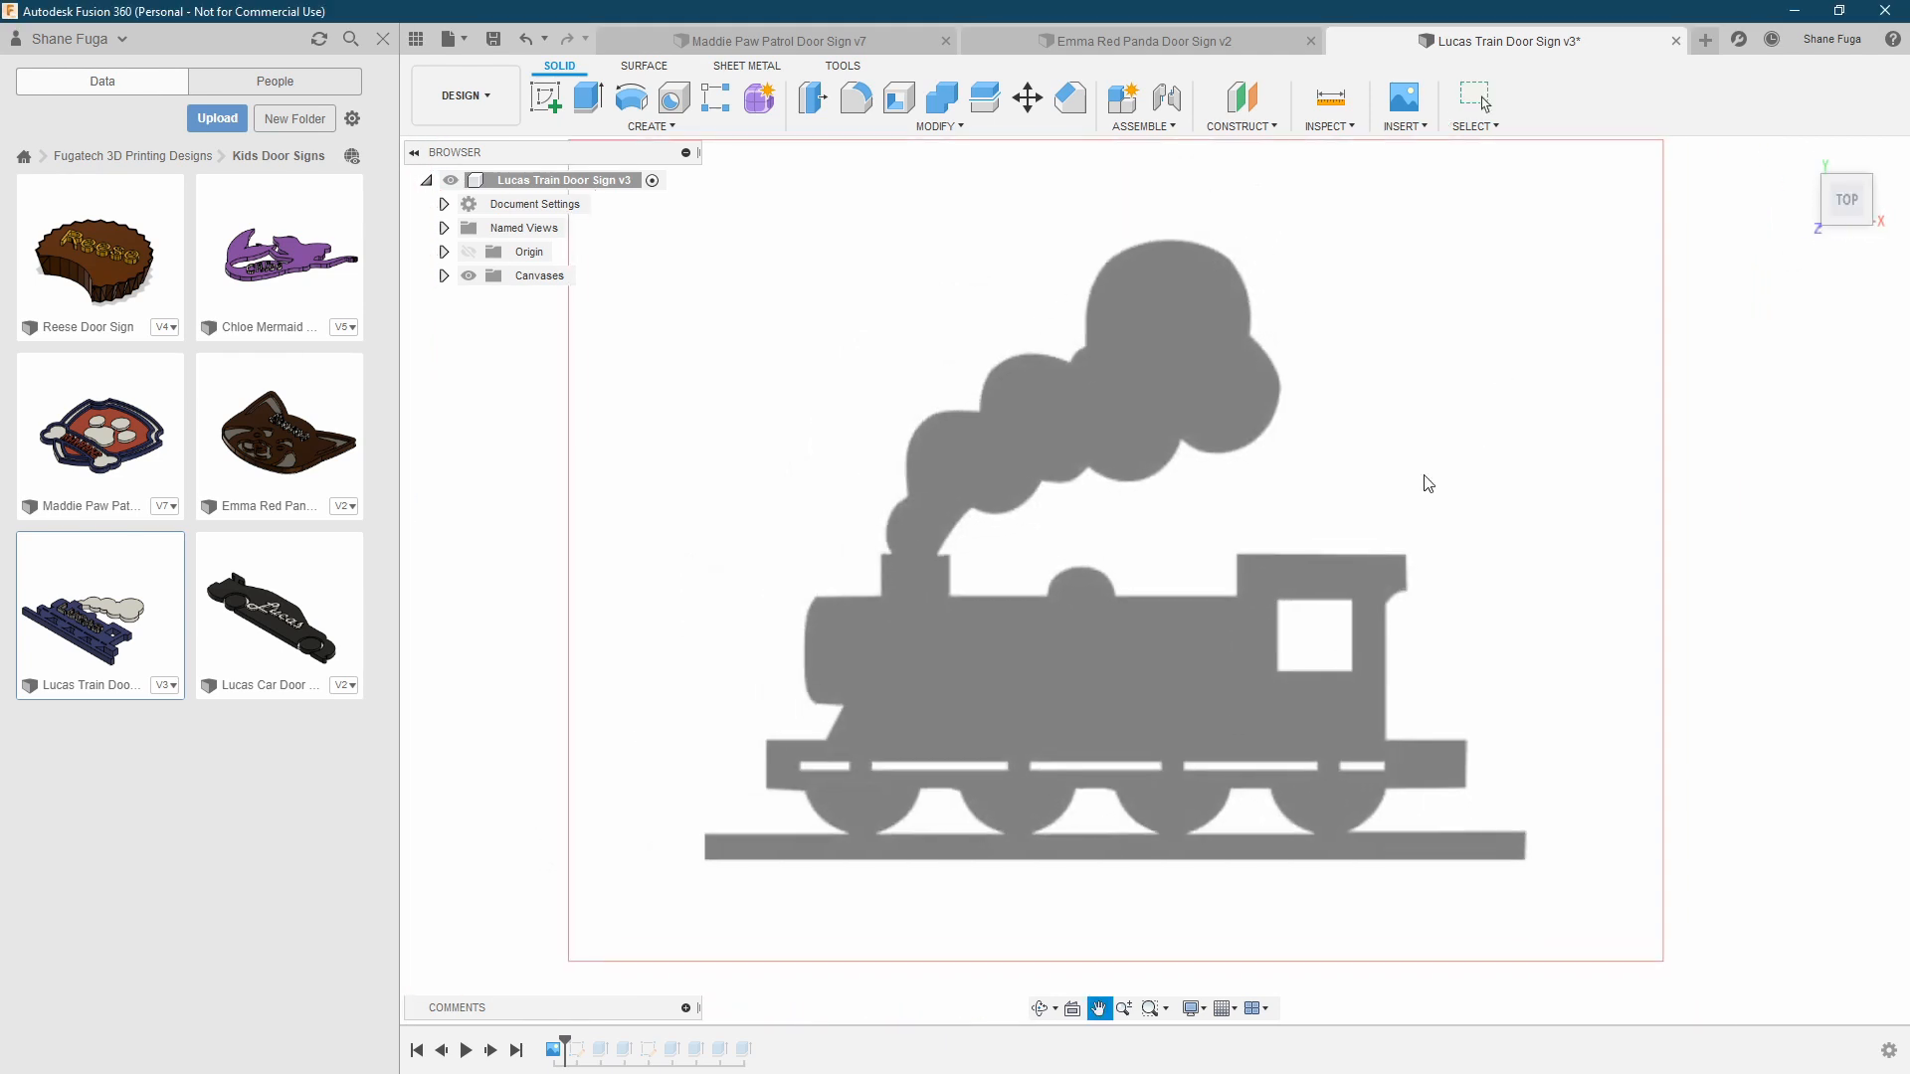
pyautogui.click(493, 1053)
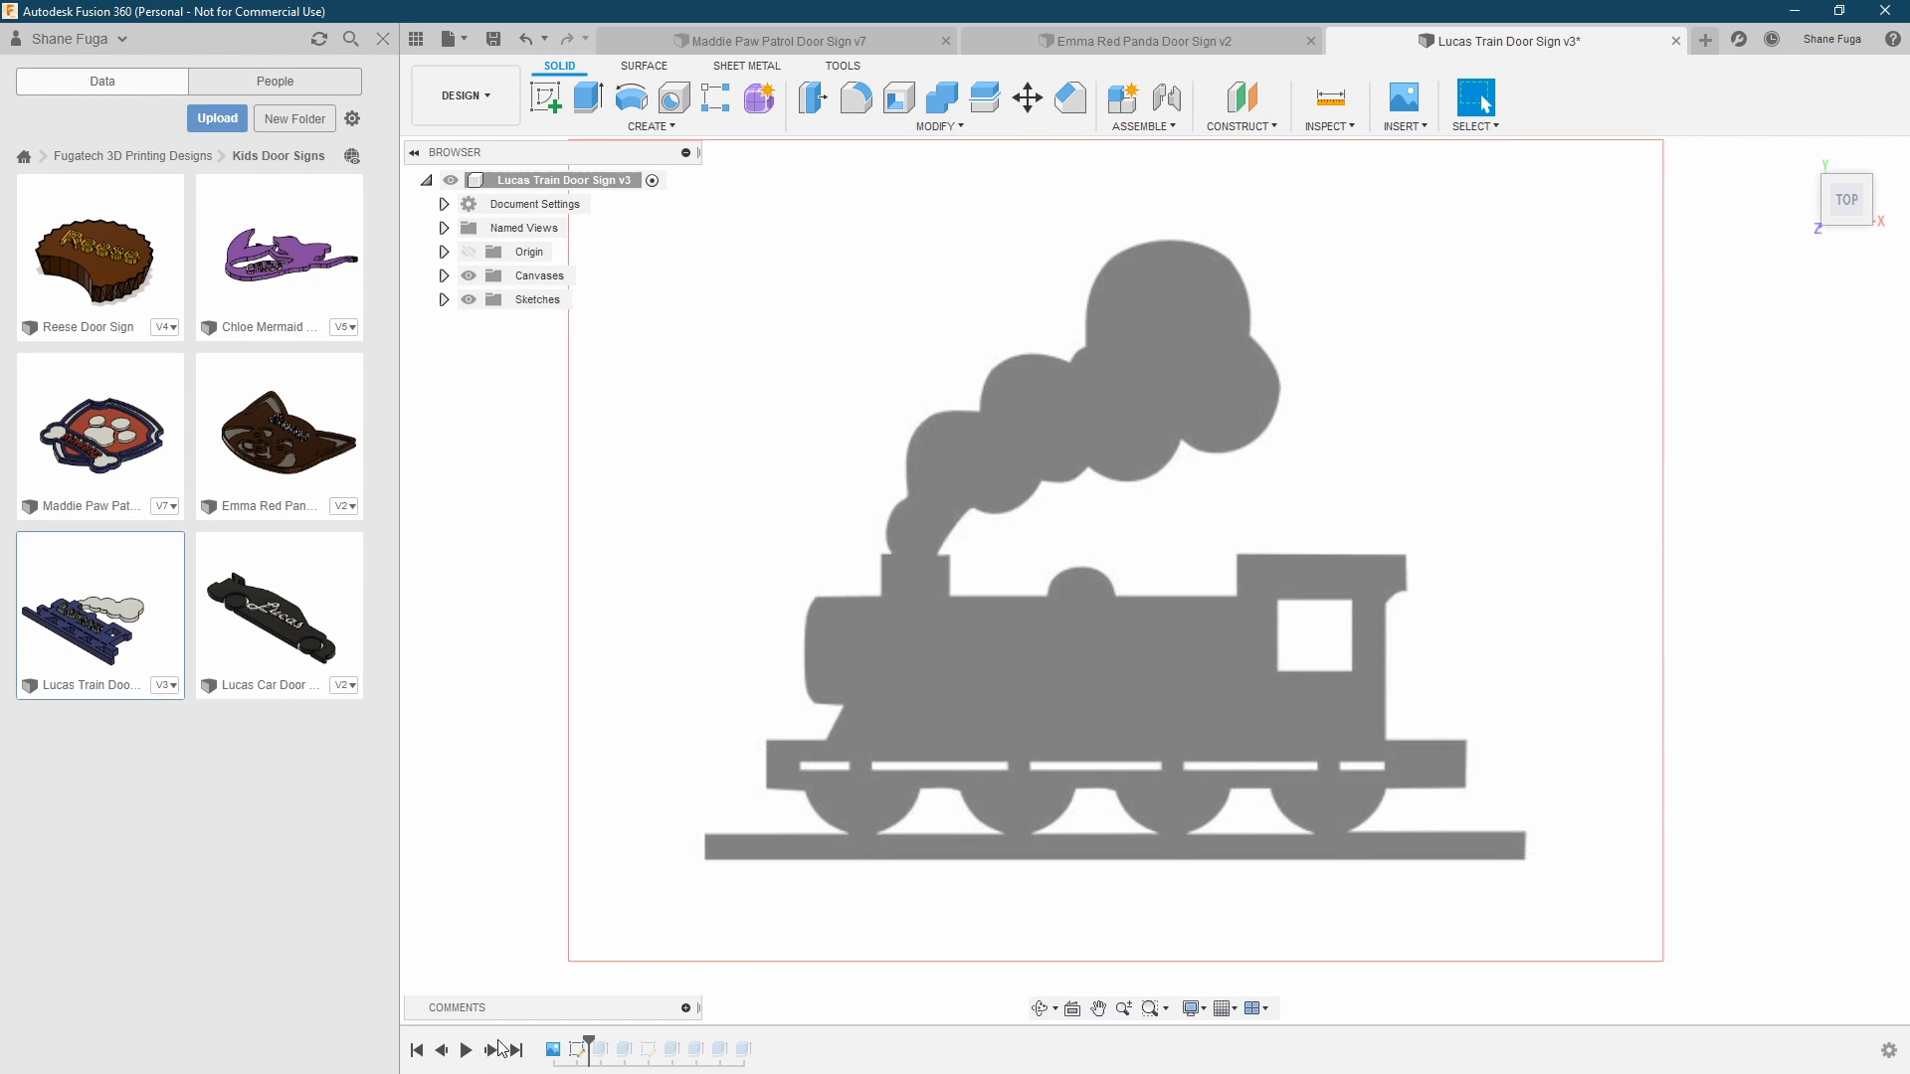
pyautogui.click(444, 300)
pyautogui.click(486, 323)
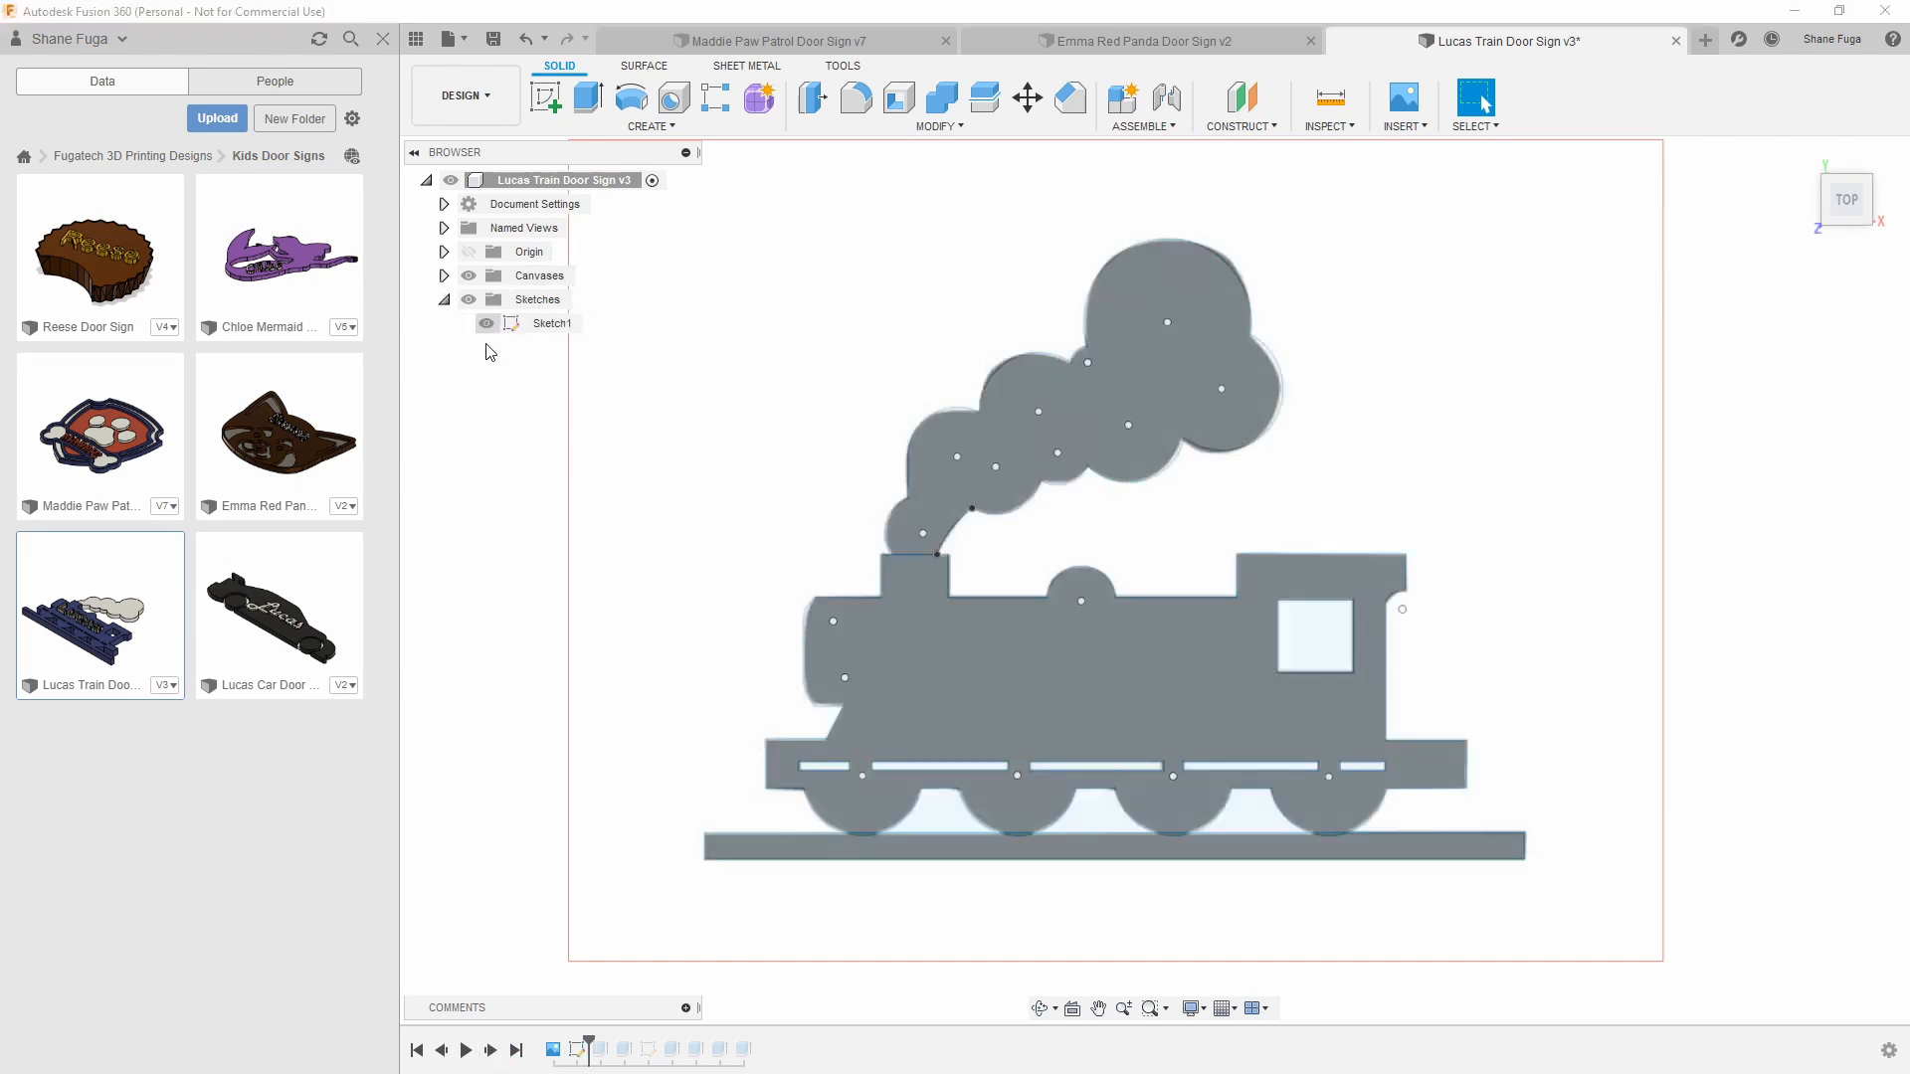
# Examine the sketch's separate profiles for train, rail and smoke, and the small sliver where the front wheel overlaps the rail
pyautogui.click(930, 661)
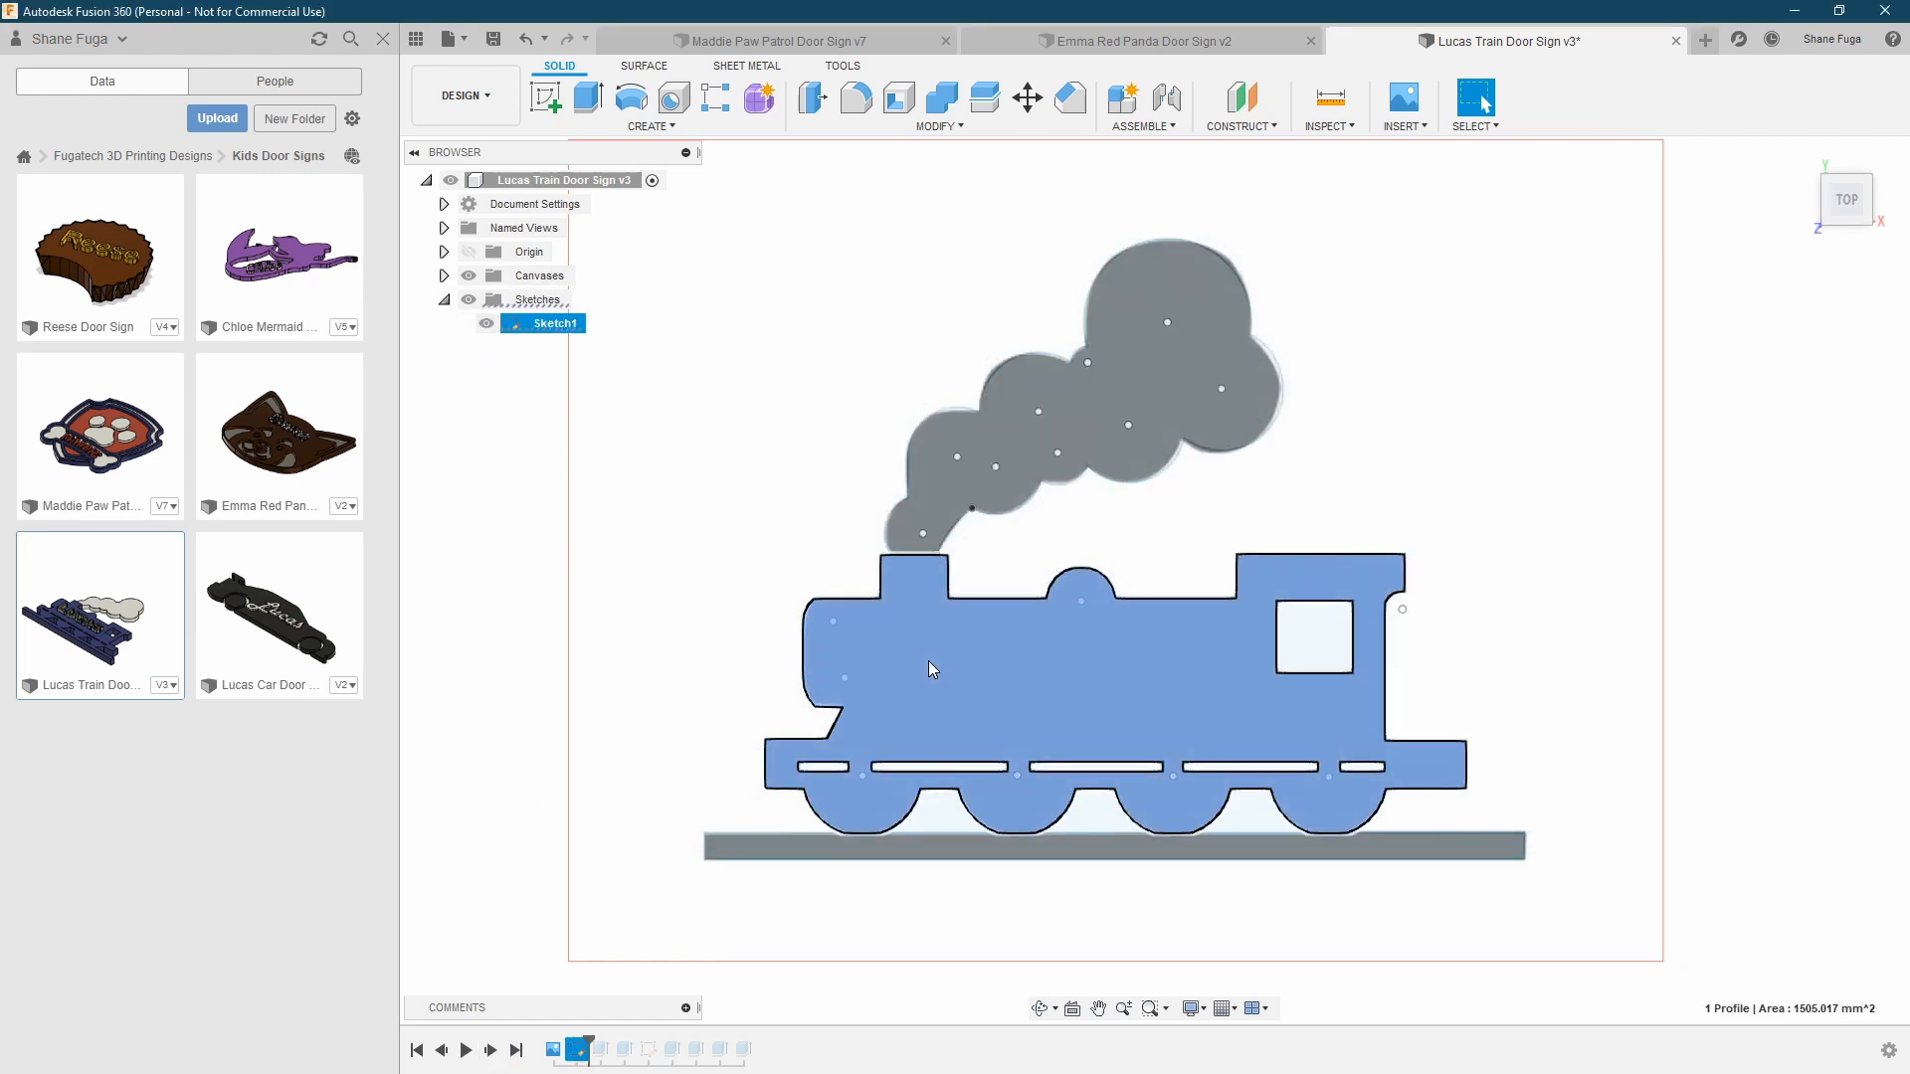
pyautogui.click(903, 844)
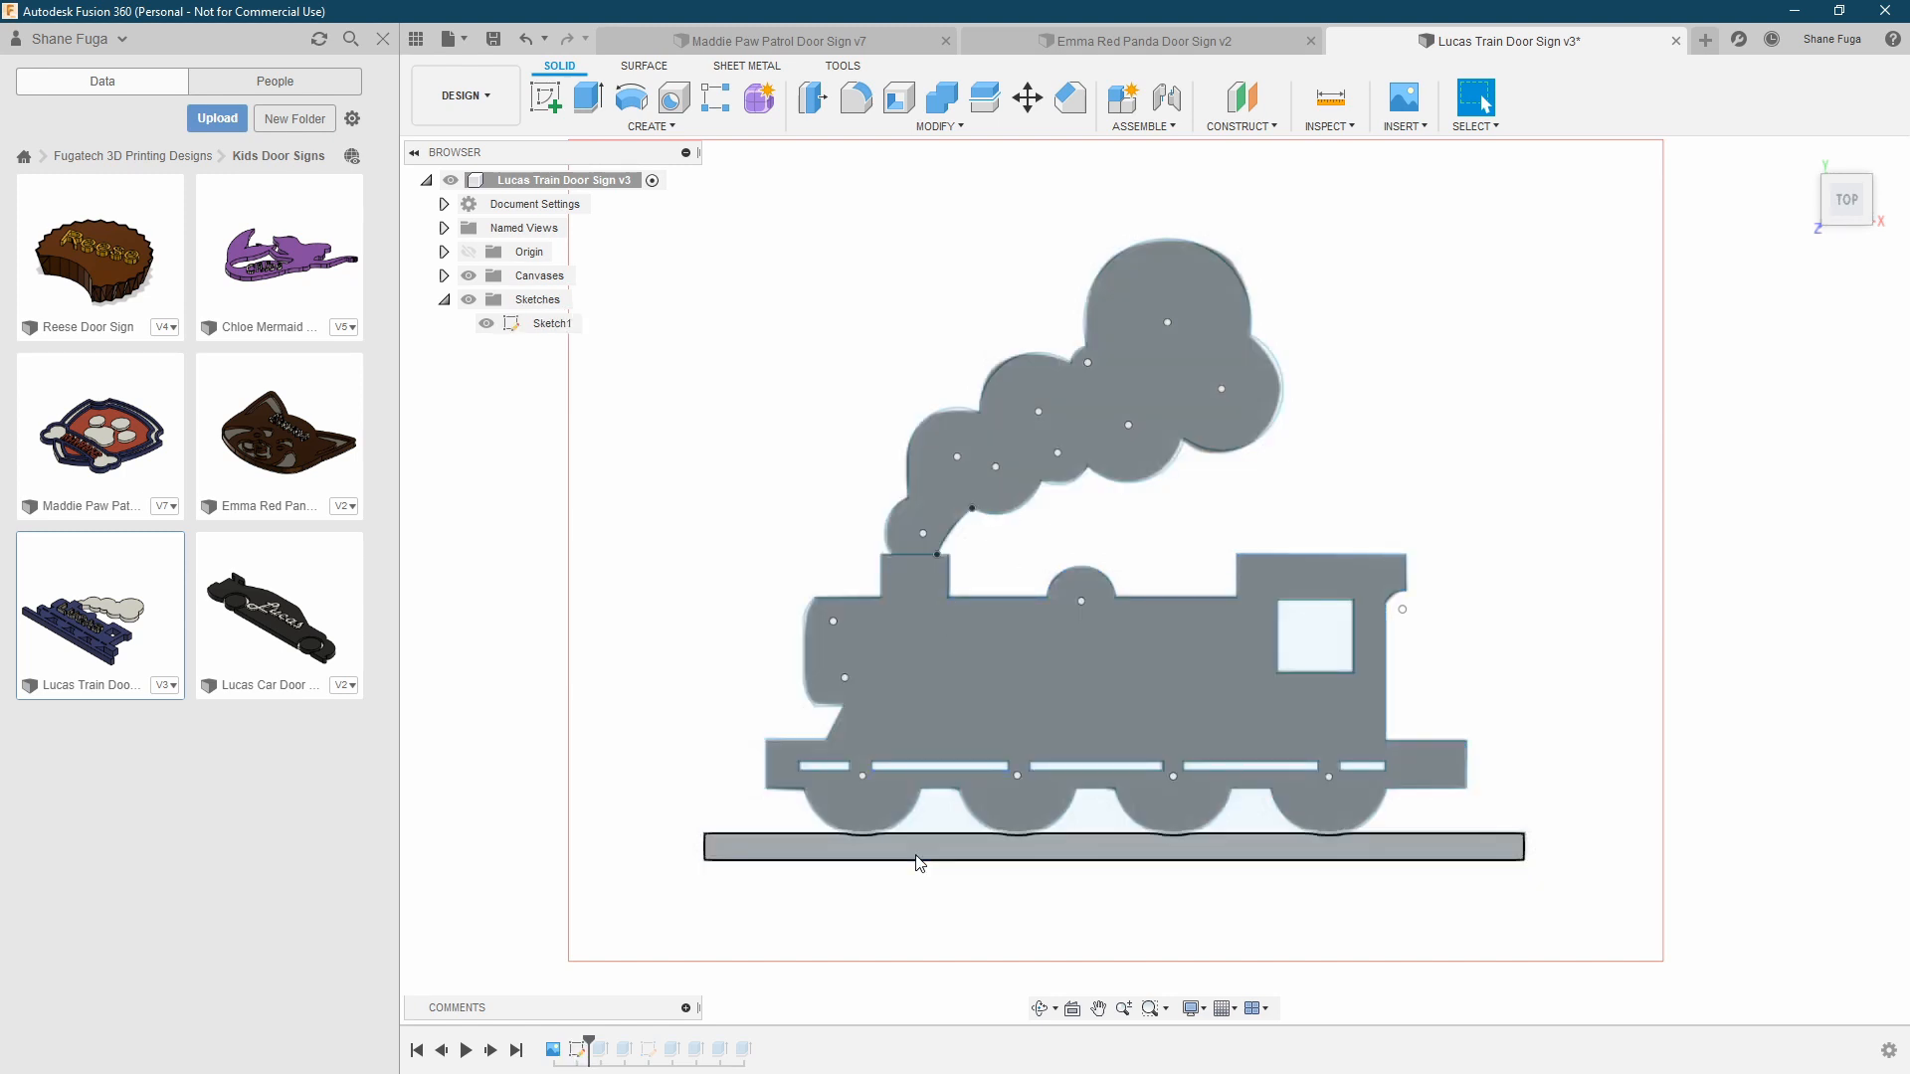
pyautogui.click(942, 495)
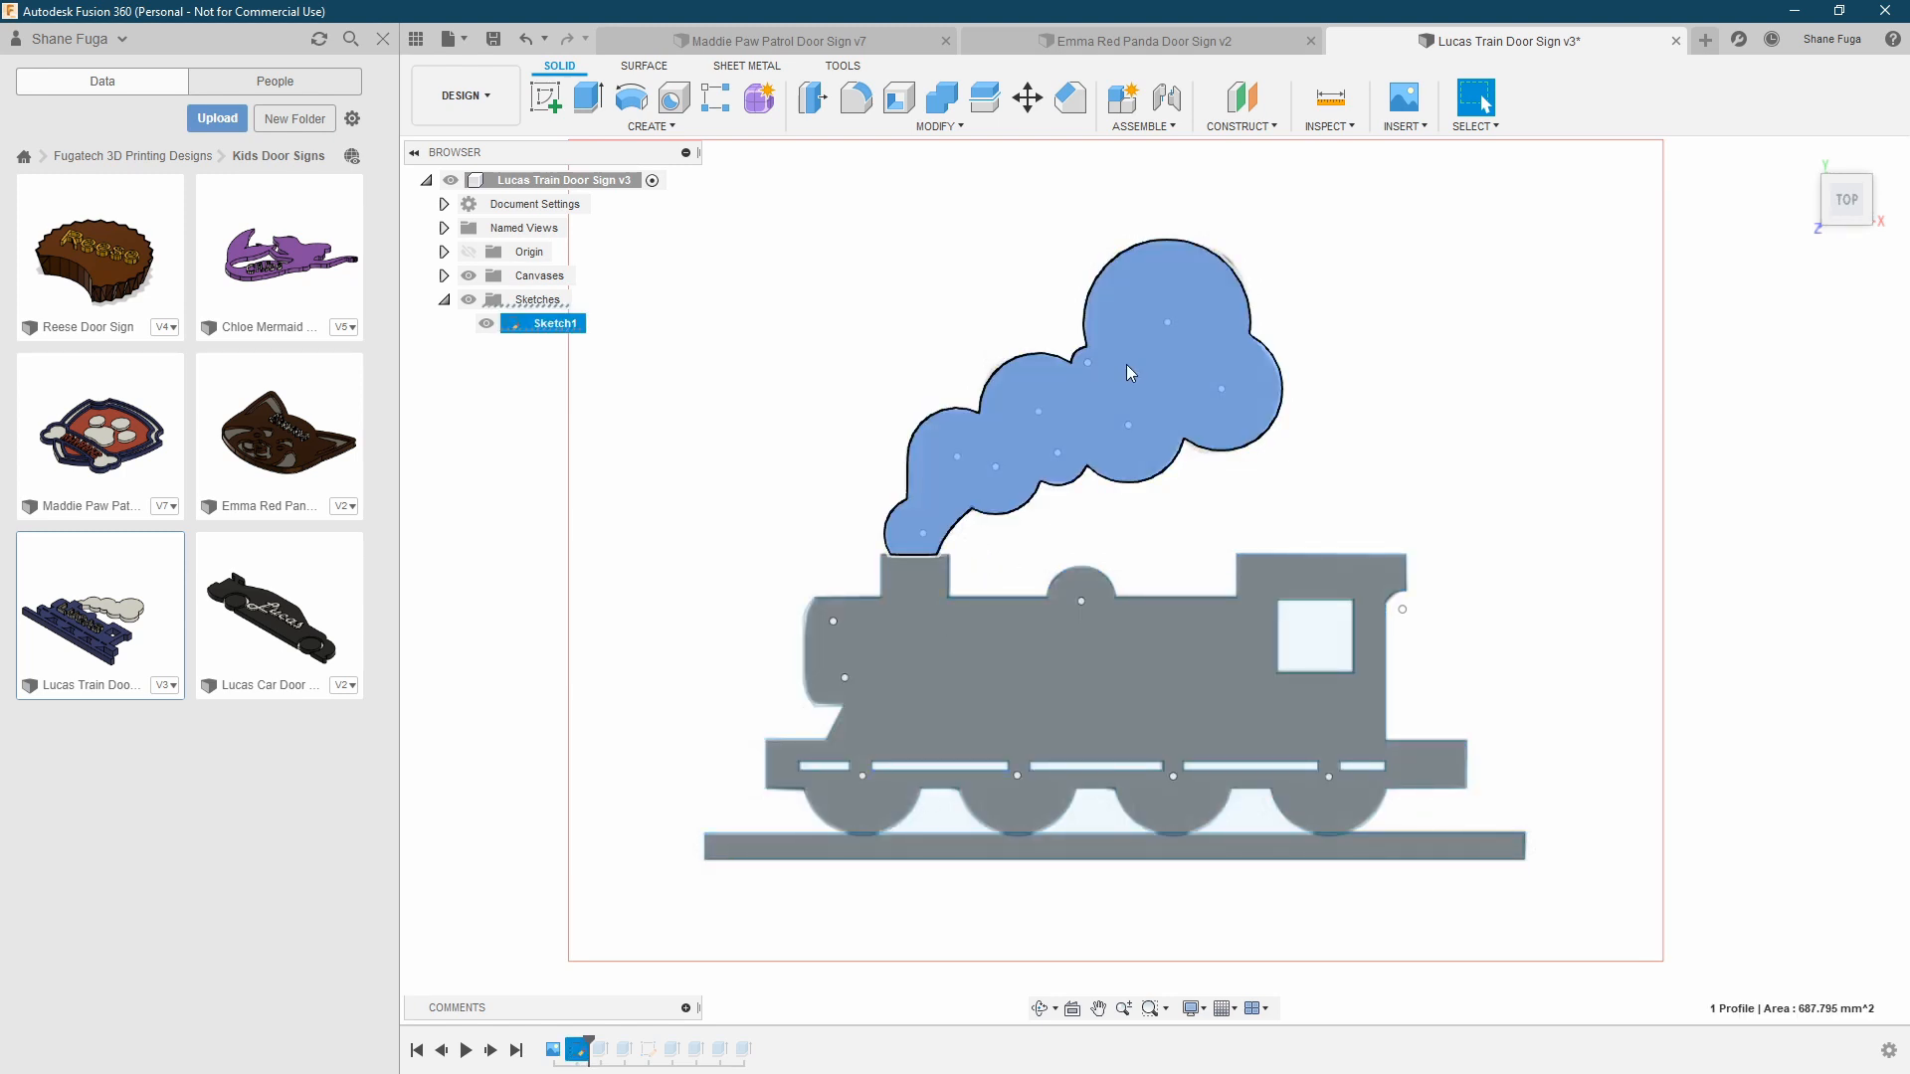
pyautogui.scroll(8, 857, 820)
pyautogui.scroll(3, 857, 843)
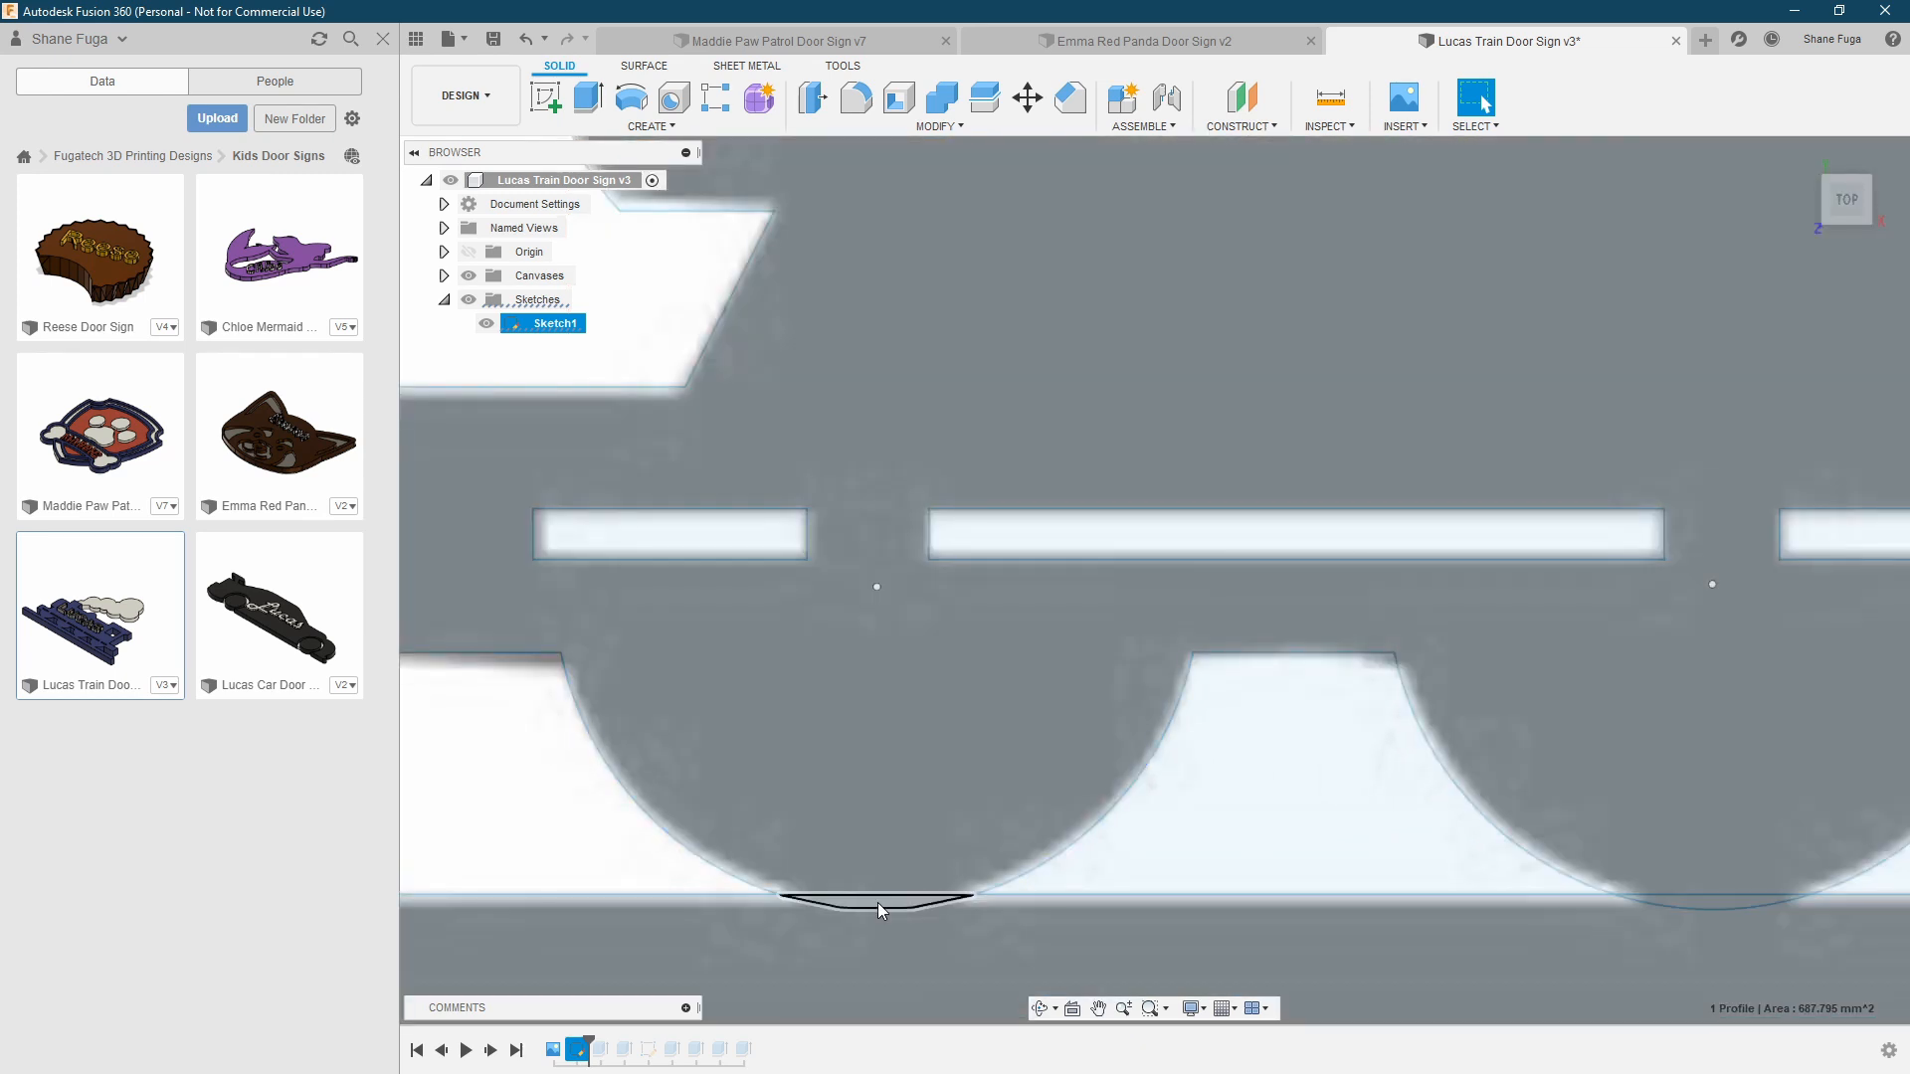
pyautogui.click(876, 903)
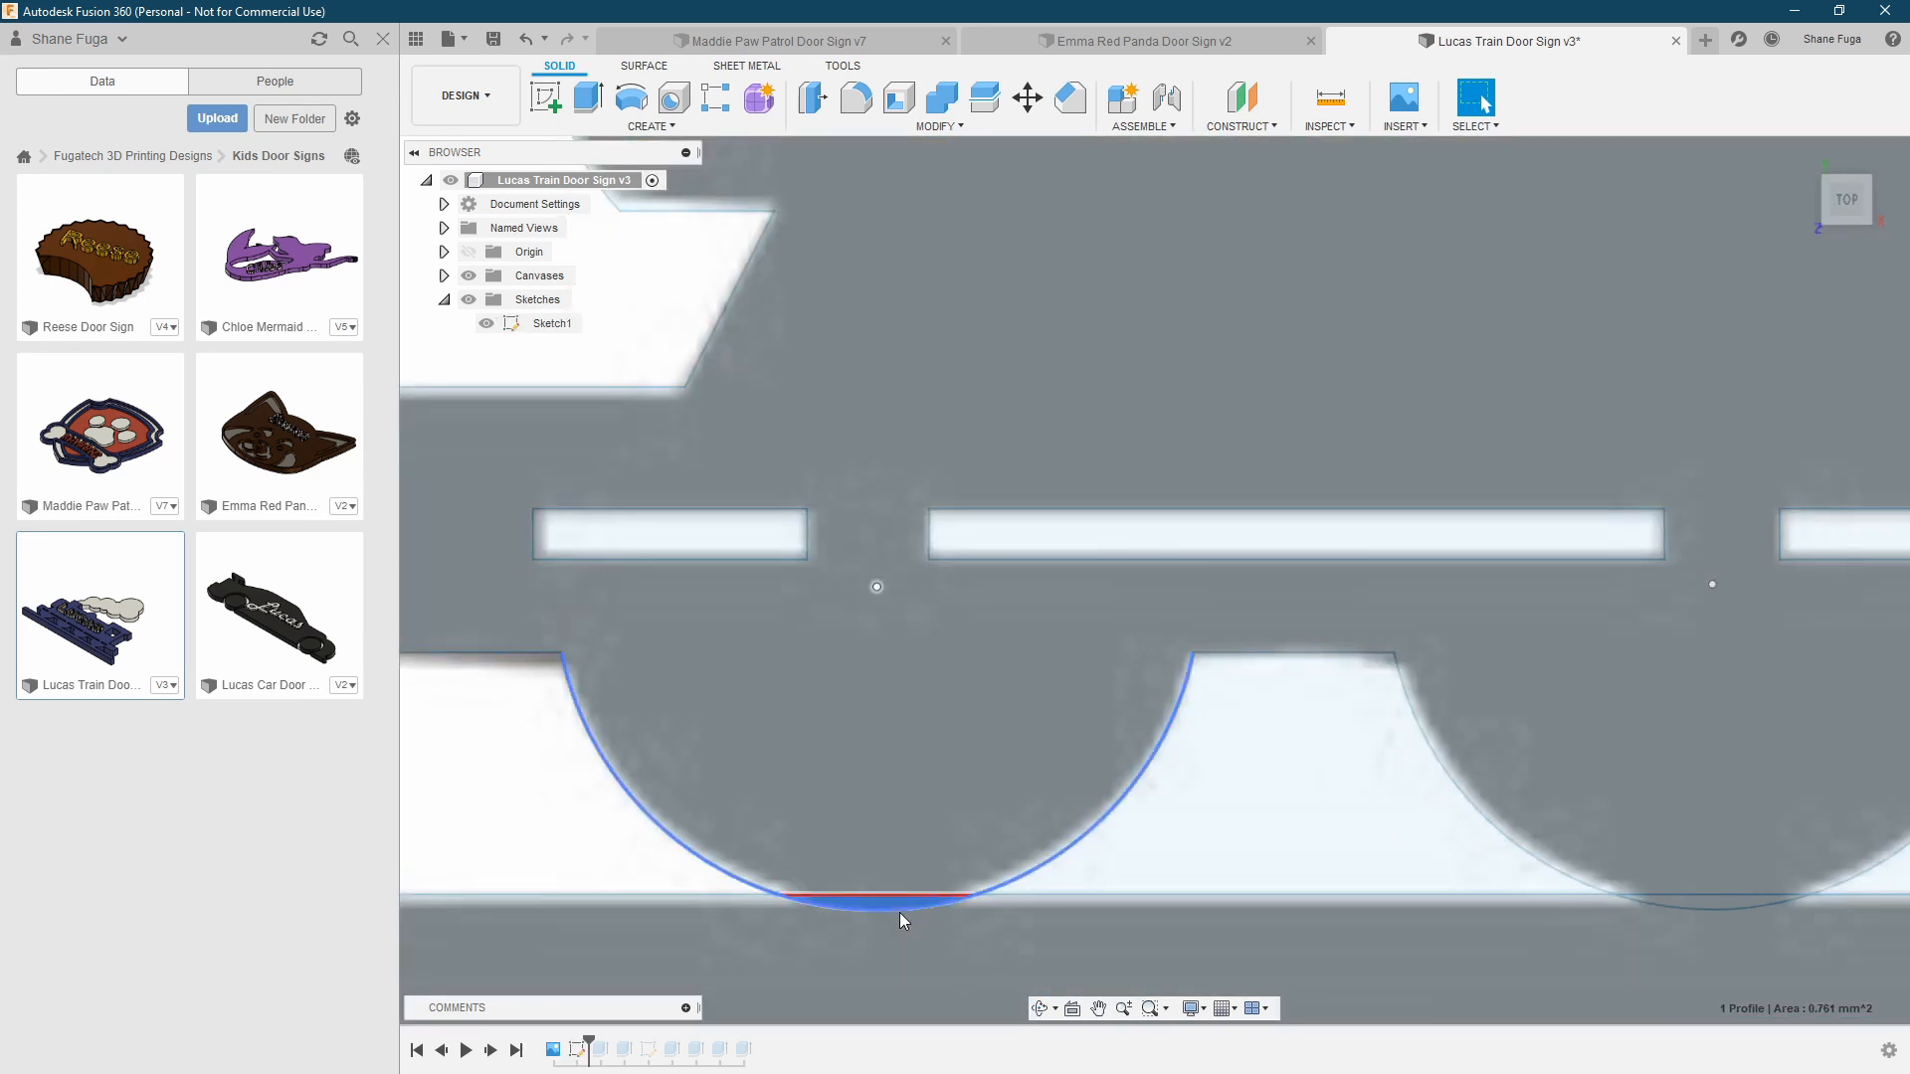
pyautogui.scroll(-6, 892, 916)
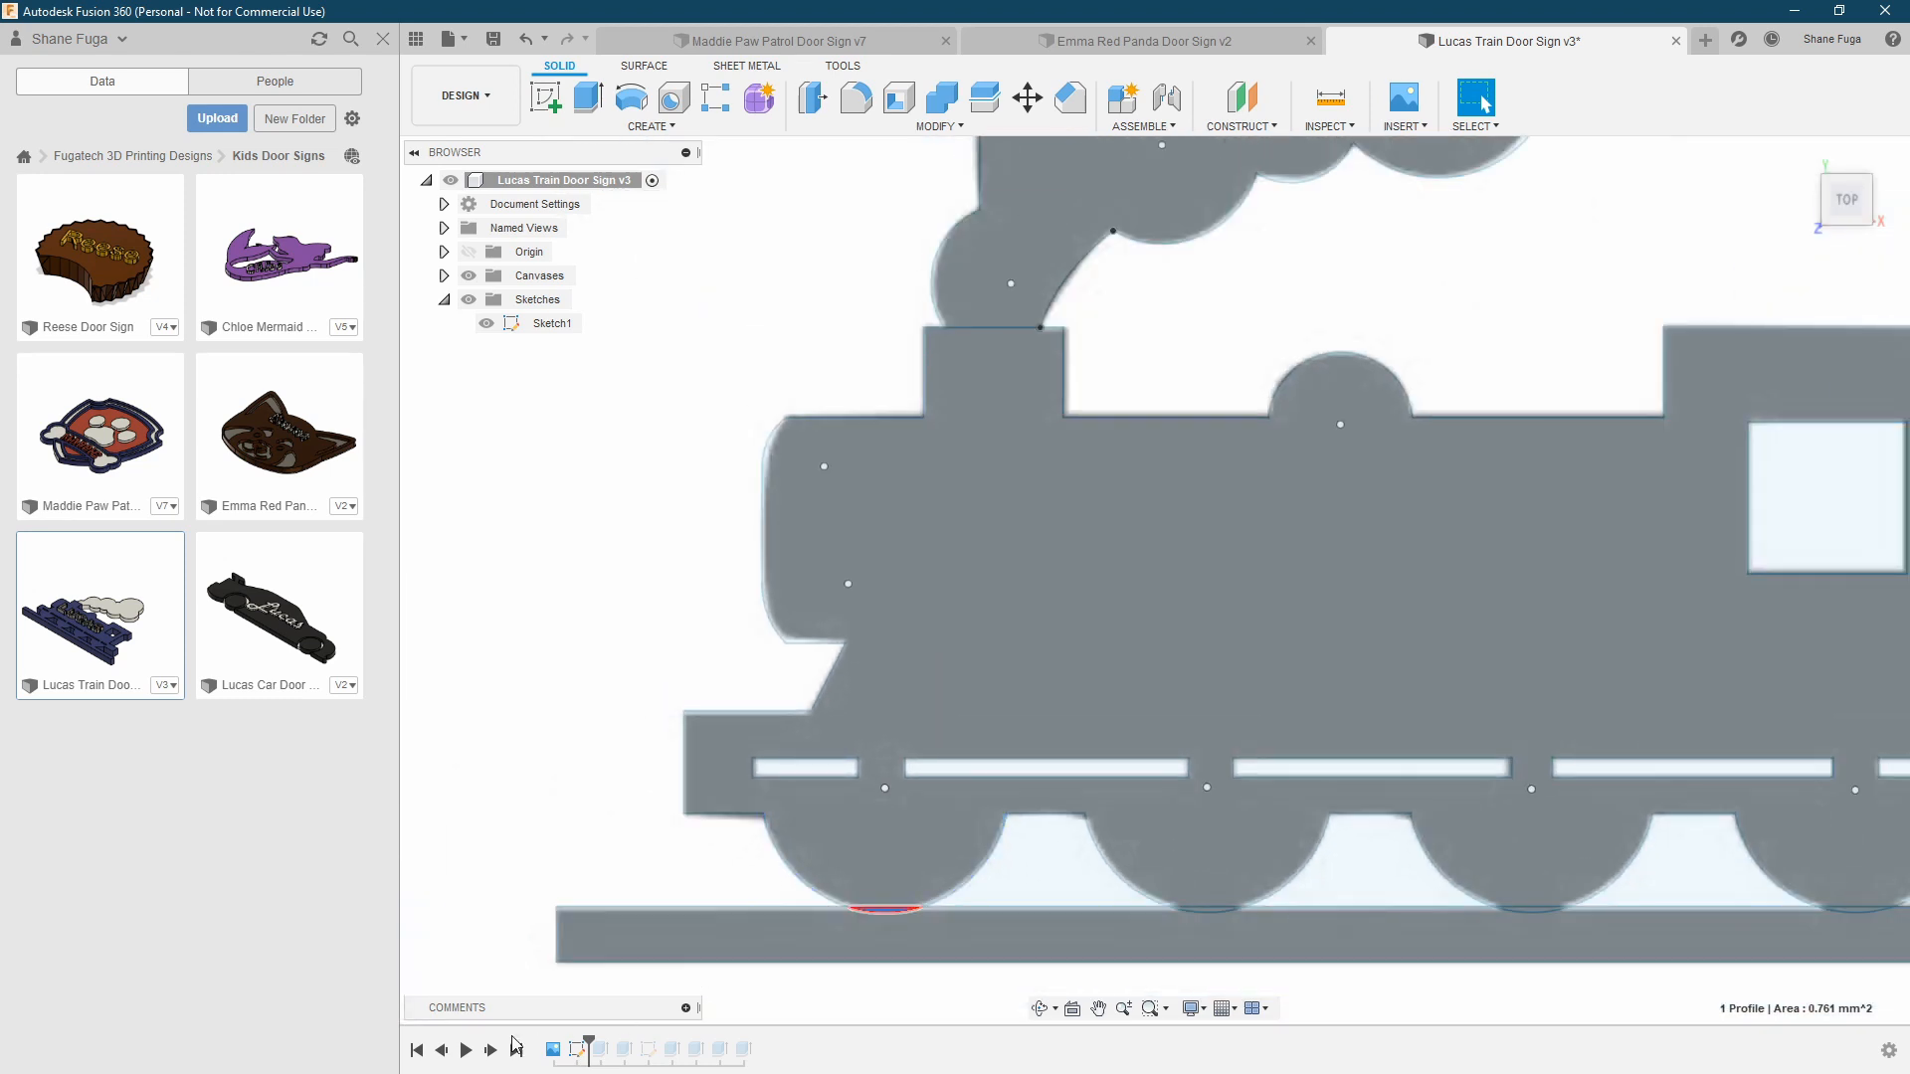
# Advance the timeline past the train body extrusion and inspect where the wheels meet the rail
pyautogui.click(491, 1051)
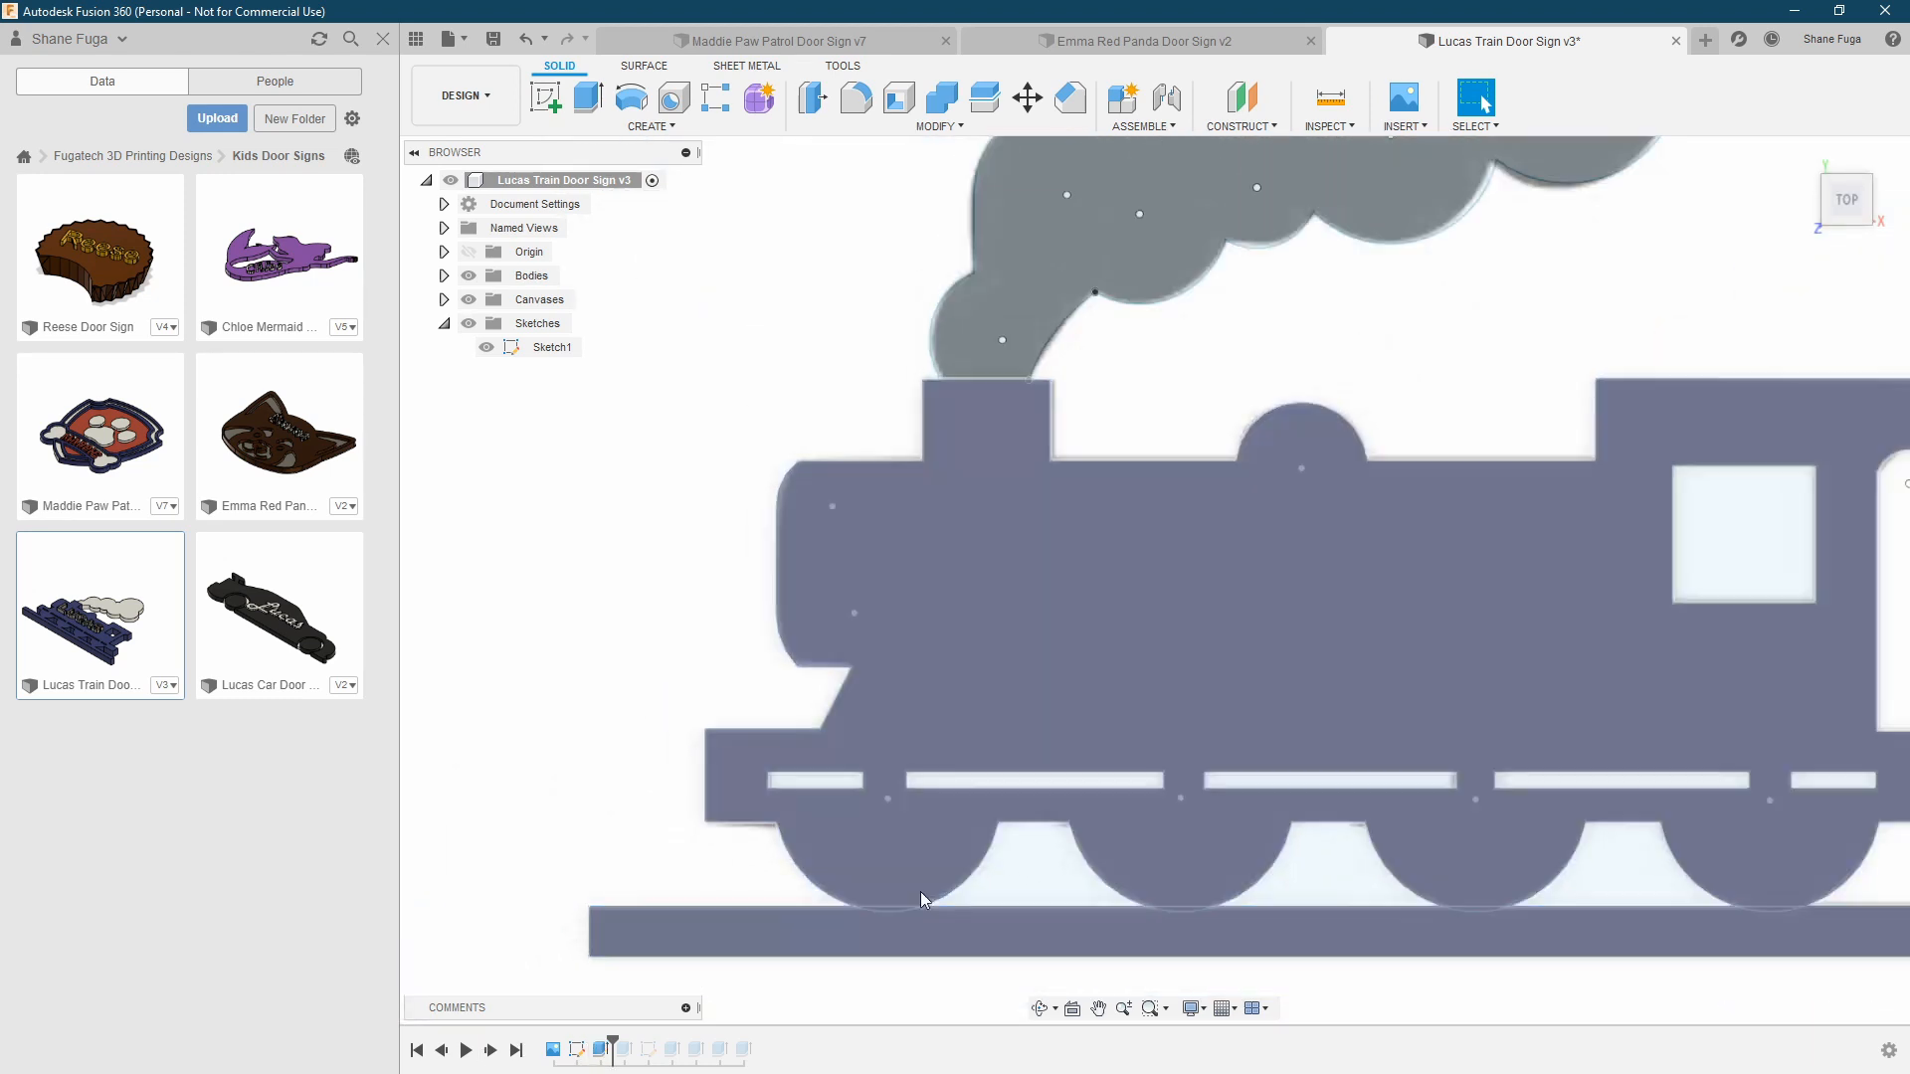
pyautogui.scroll(5, 883, 912)
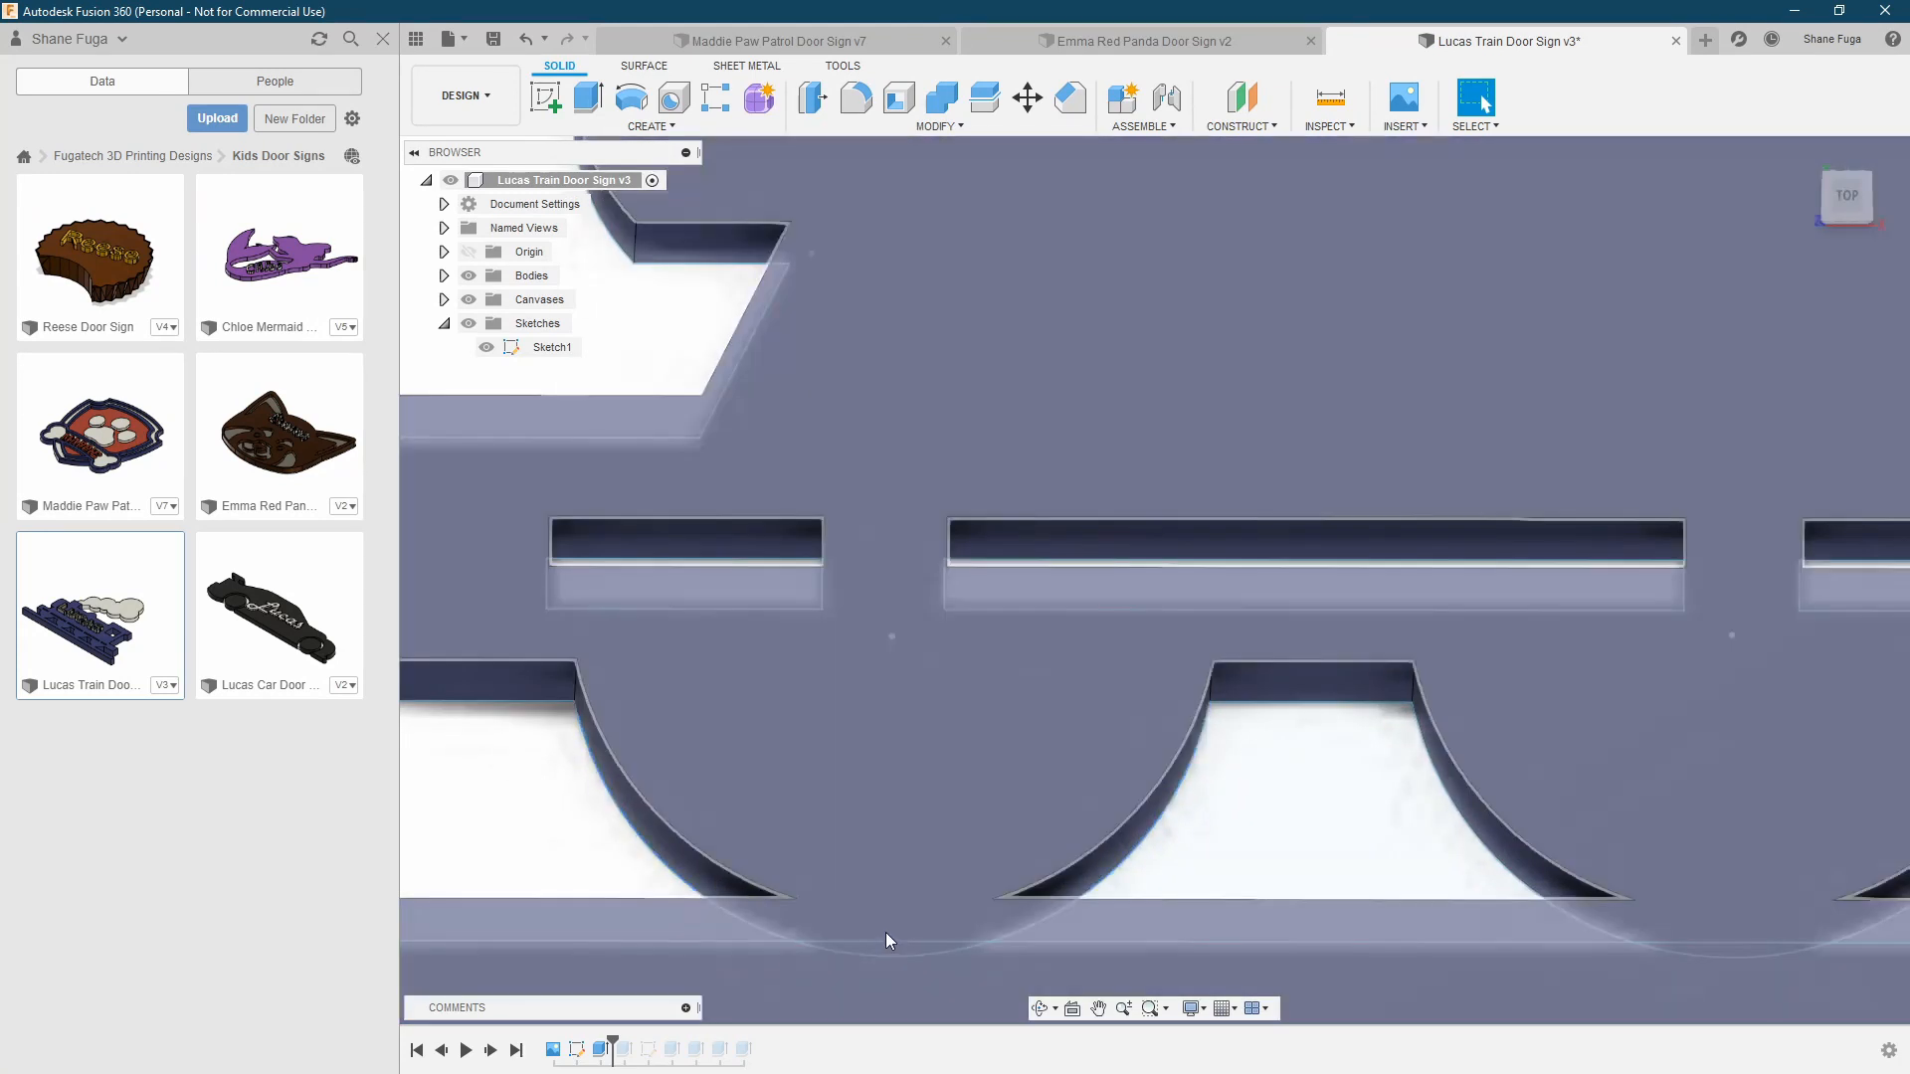
pyautogui.scroll(-6, 889, 935)
pyautogui.moveTo(1088, 702)
pyautogui.keyDown('shift'); pyautogui.mouseDown(button='middle')
pyautogui.moveTo(1237, 725)
pyautogui.moveTo(1037, 733)
pyautogui.moveTo(1074, 737)
pyautogui.mouseUp(button='middle'); pyautogui.keyUp('shift')
pyautogui.moveTo(1267, 662); pyautogui.dragTo(1130, 656, button='middle')
pyautogui.moveTo(1217, 496); pyautogui.dragTo(1219, 500, button='middle')
pyautogui.scroll(-1, 1217, 500)
pyautogui.keyDown('shift'); pyautogui.moveTo(1218, 500); pyautogui.dragTo(1237, 487, button='middle'); pyautogui.keyUp('shift')
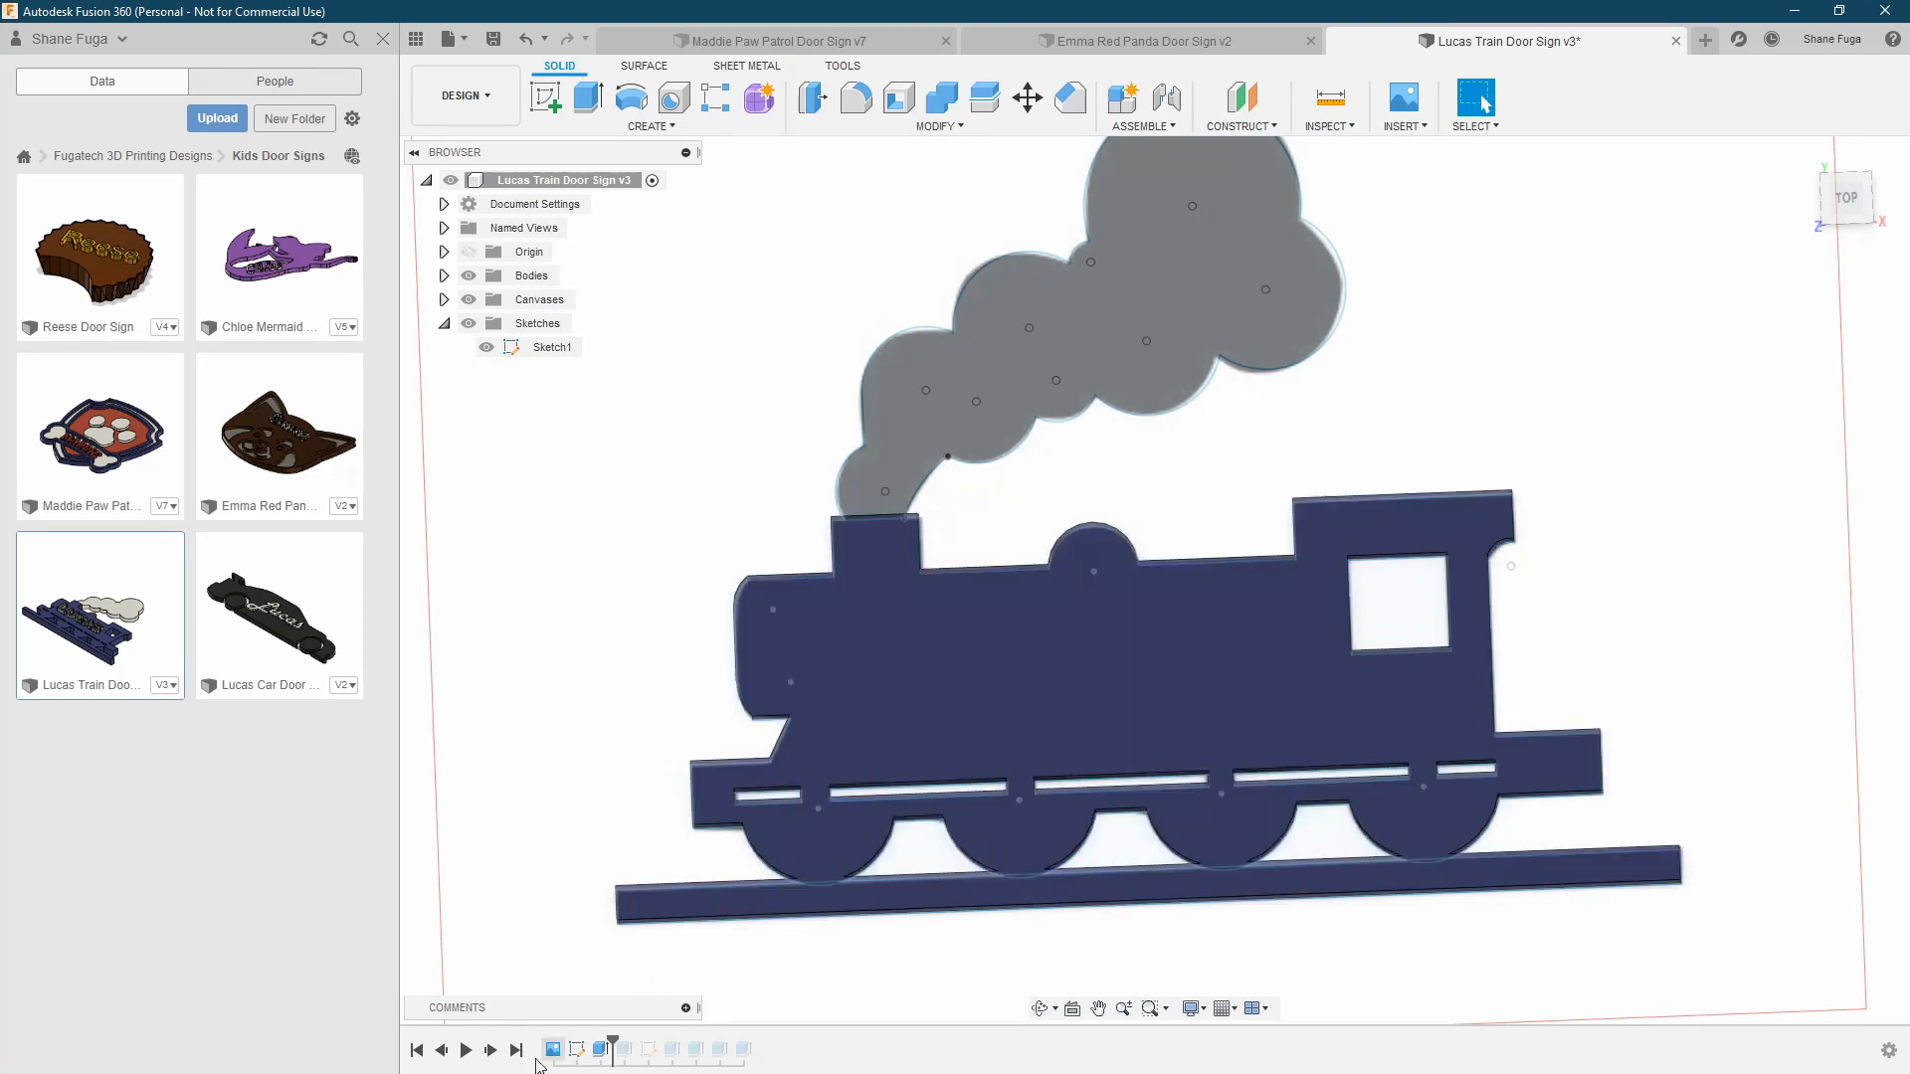
# Advance the timeline past the smoke extrusion and inspect the joint between smoke and chimney from the underside
pyautogui.click(491, 1053)
pyautogui.keyDown('shift'); pyautogui.moveTo(610, 591); pyautogui.dragTo(712, 525, button='middle'); pyautogui.keyUp('shift')
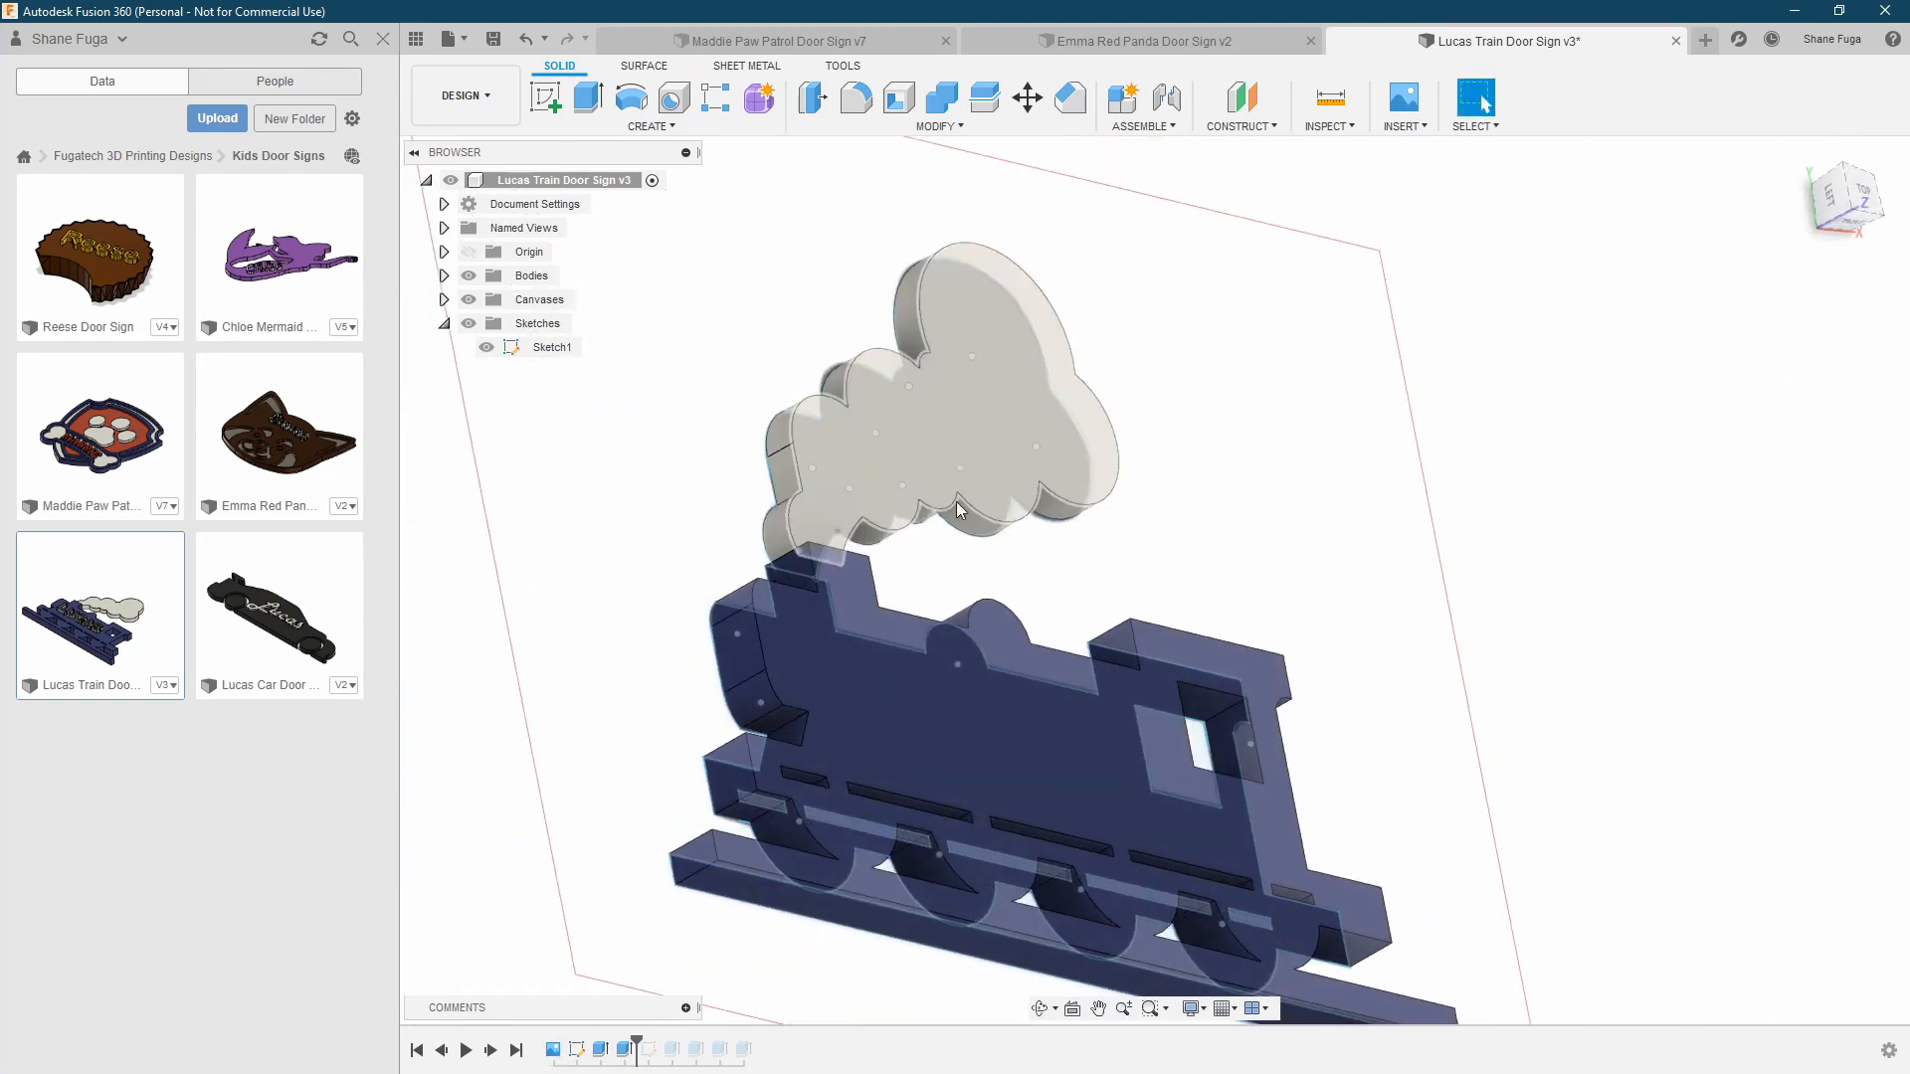
pyautogui.keyDown('shift'); pyautogui.moveTo(1083, 550); pyautogui.dragTo(1323, 535, button='middle'); pyautogui.keyUp('shift')
pyautogui.scroll(3, 1216, 491)
pyautogui.scroll(2, 1229, 467)
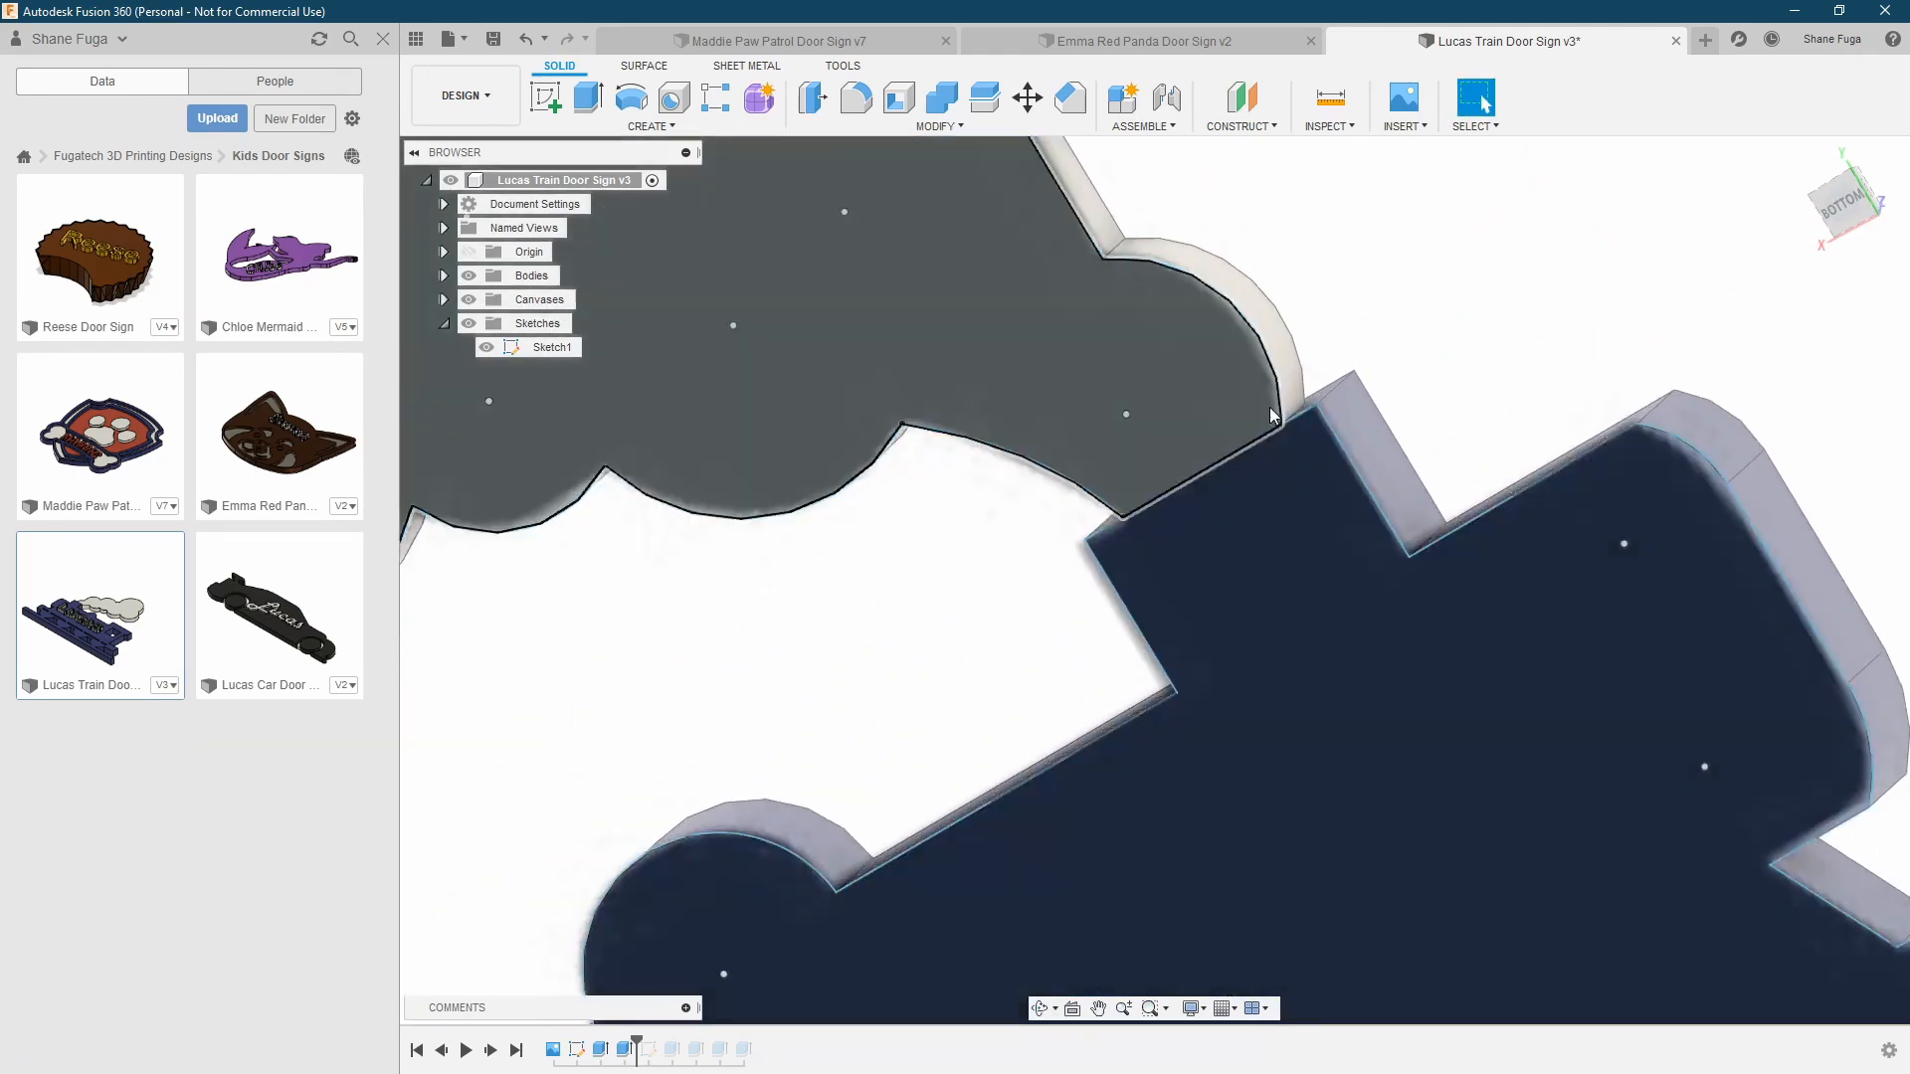
pyautogui.scroll(2, 1283, 426)
pyautogui.keyDown('shift'); pyautogui.moveTo(1305, 420); pyautogui.dragTo(912, 512, button='middle'); pyautogui.keyUp('shift')
pyautogui.scroll(-5, 917, 499)
# Advance the timeline past the name sketch and its cut extrusion, showing Sketch2 for the comparison and hiding it again
pyautogui.click(492, 1049)
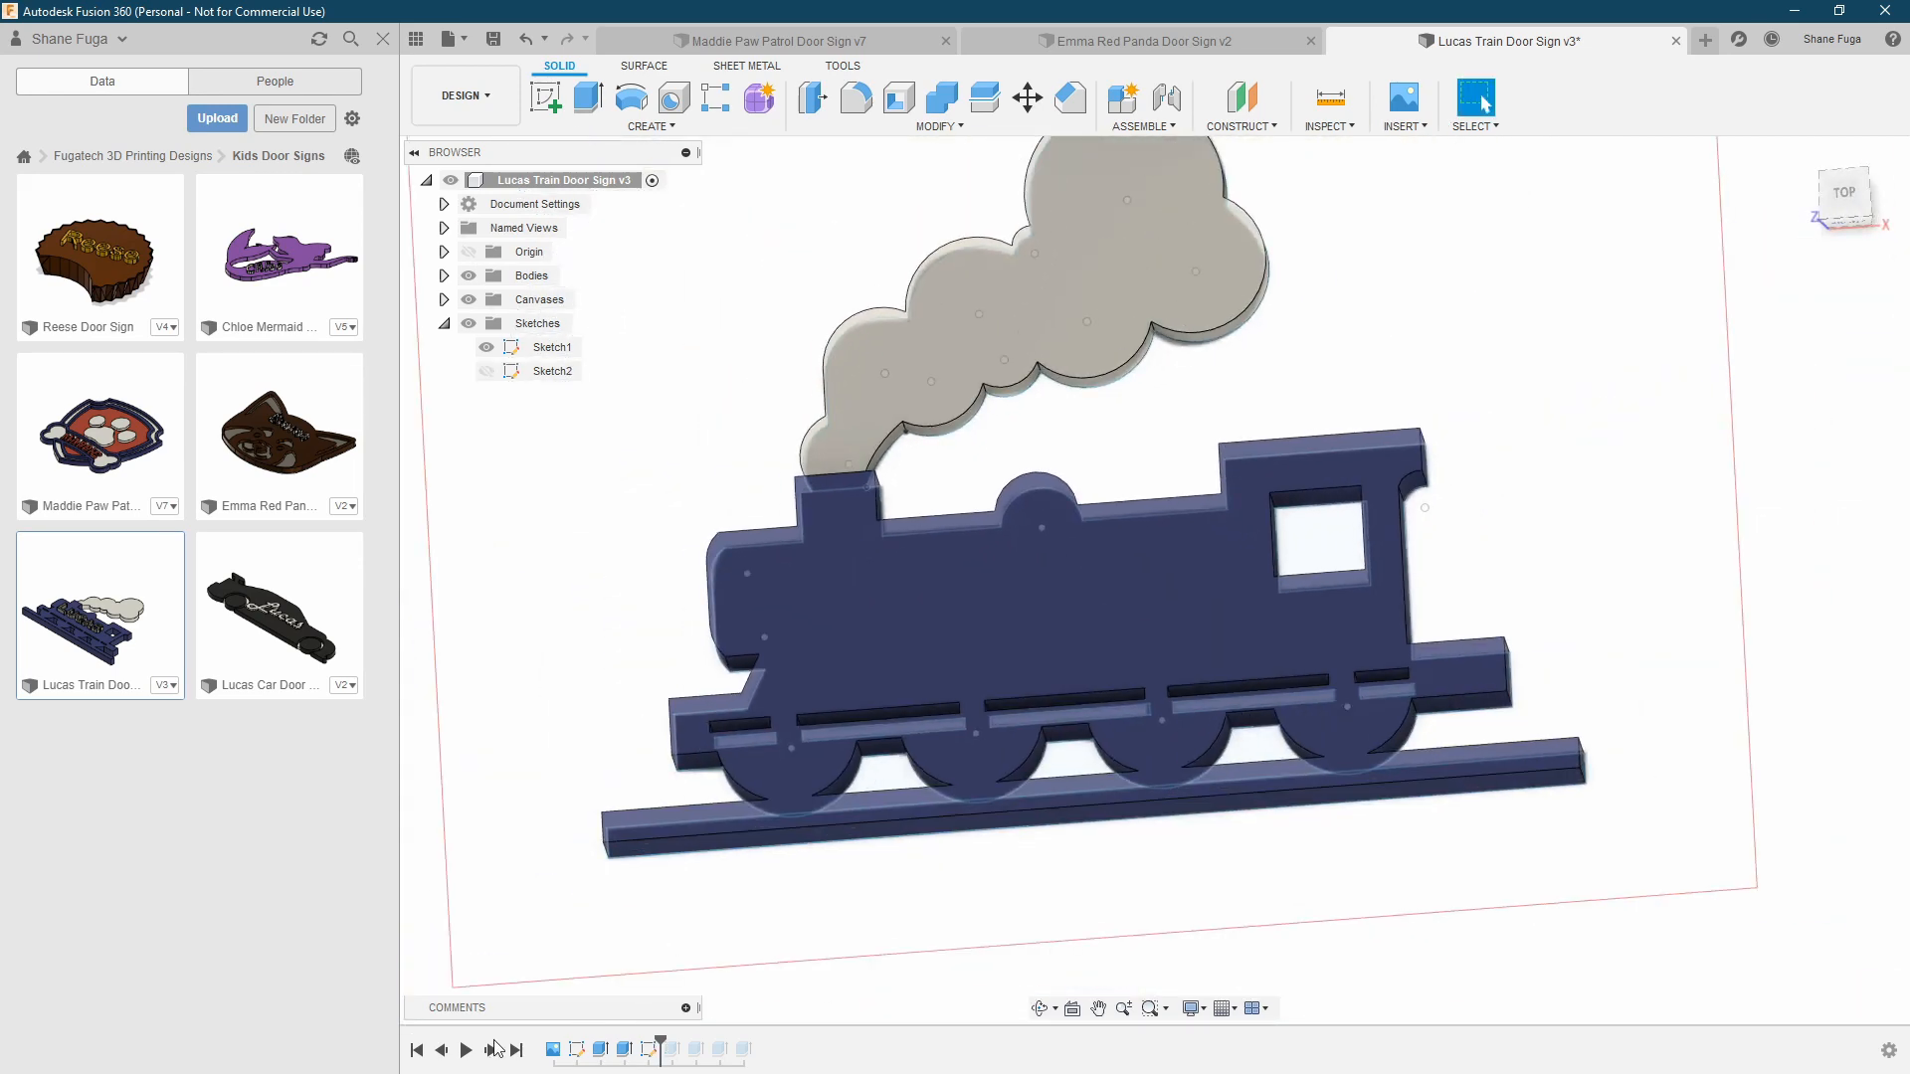
pyautogui.click(486, 372)
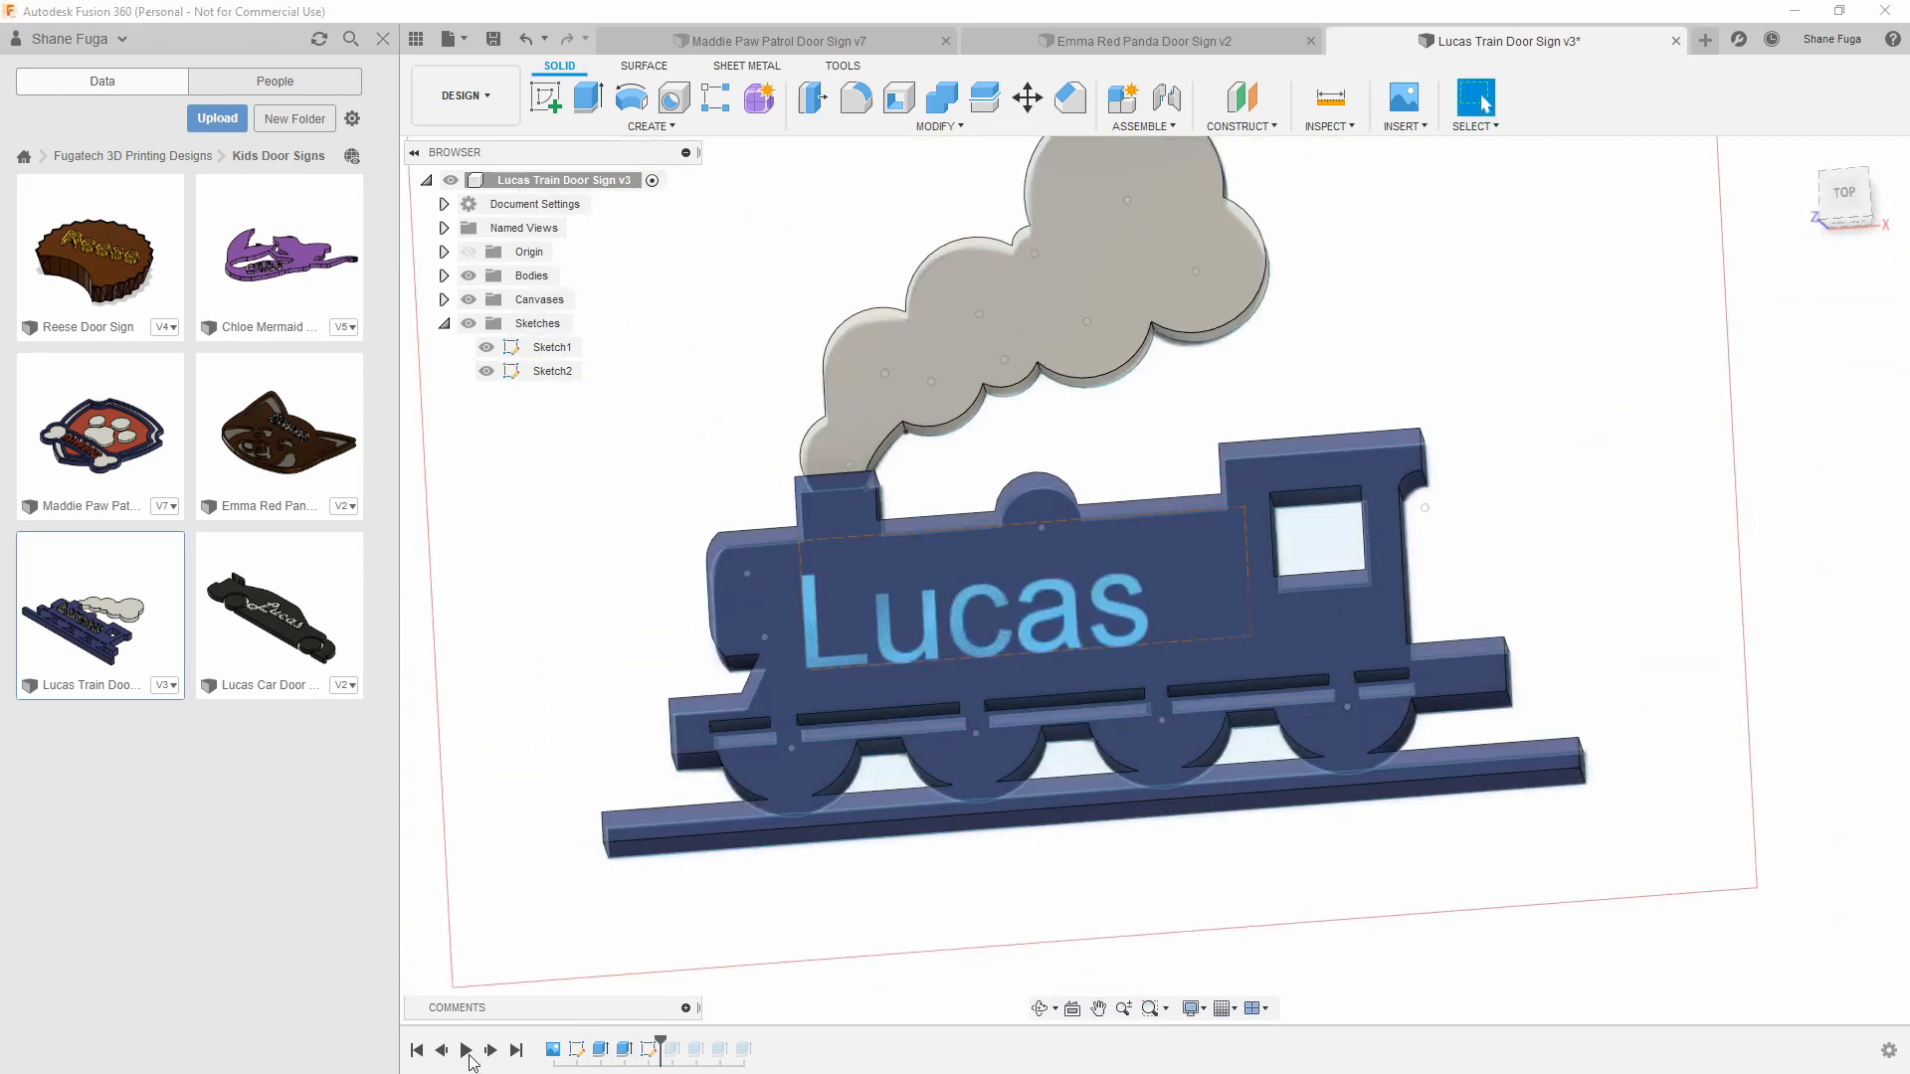
pyautogui.click(492, 1050)
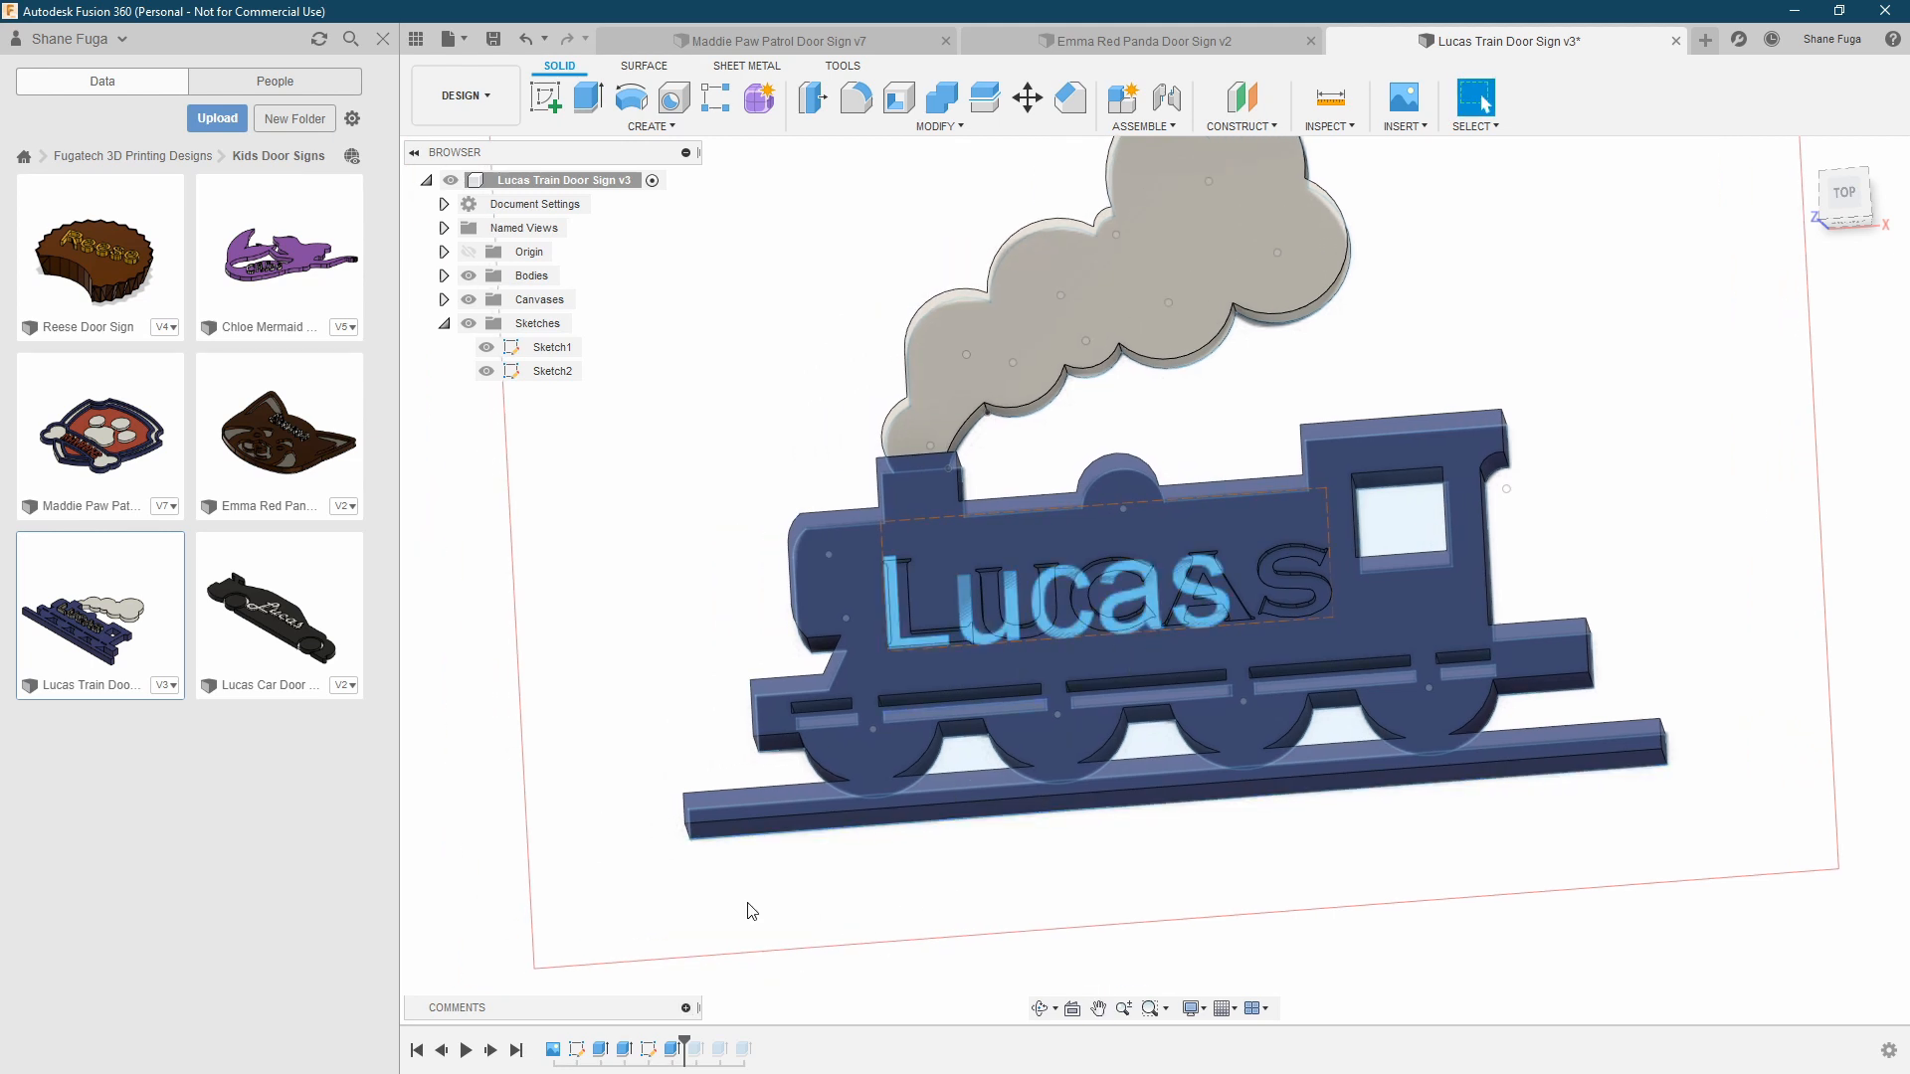
pyautogui.click(486, 371)
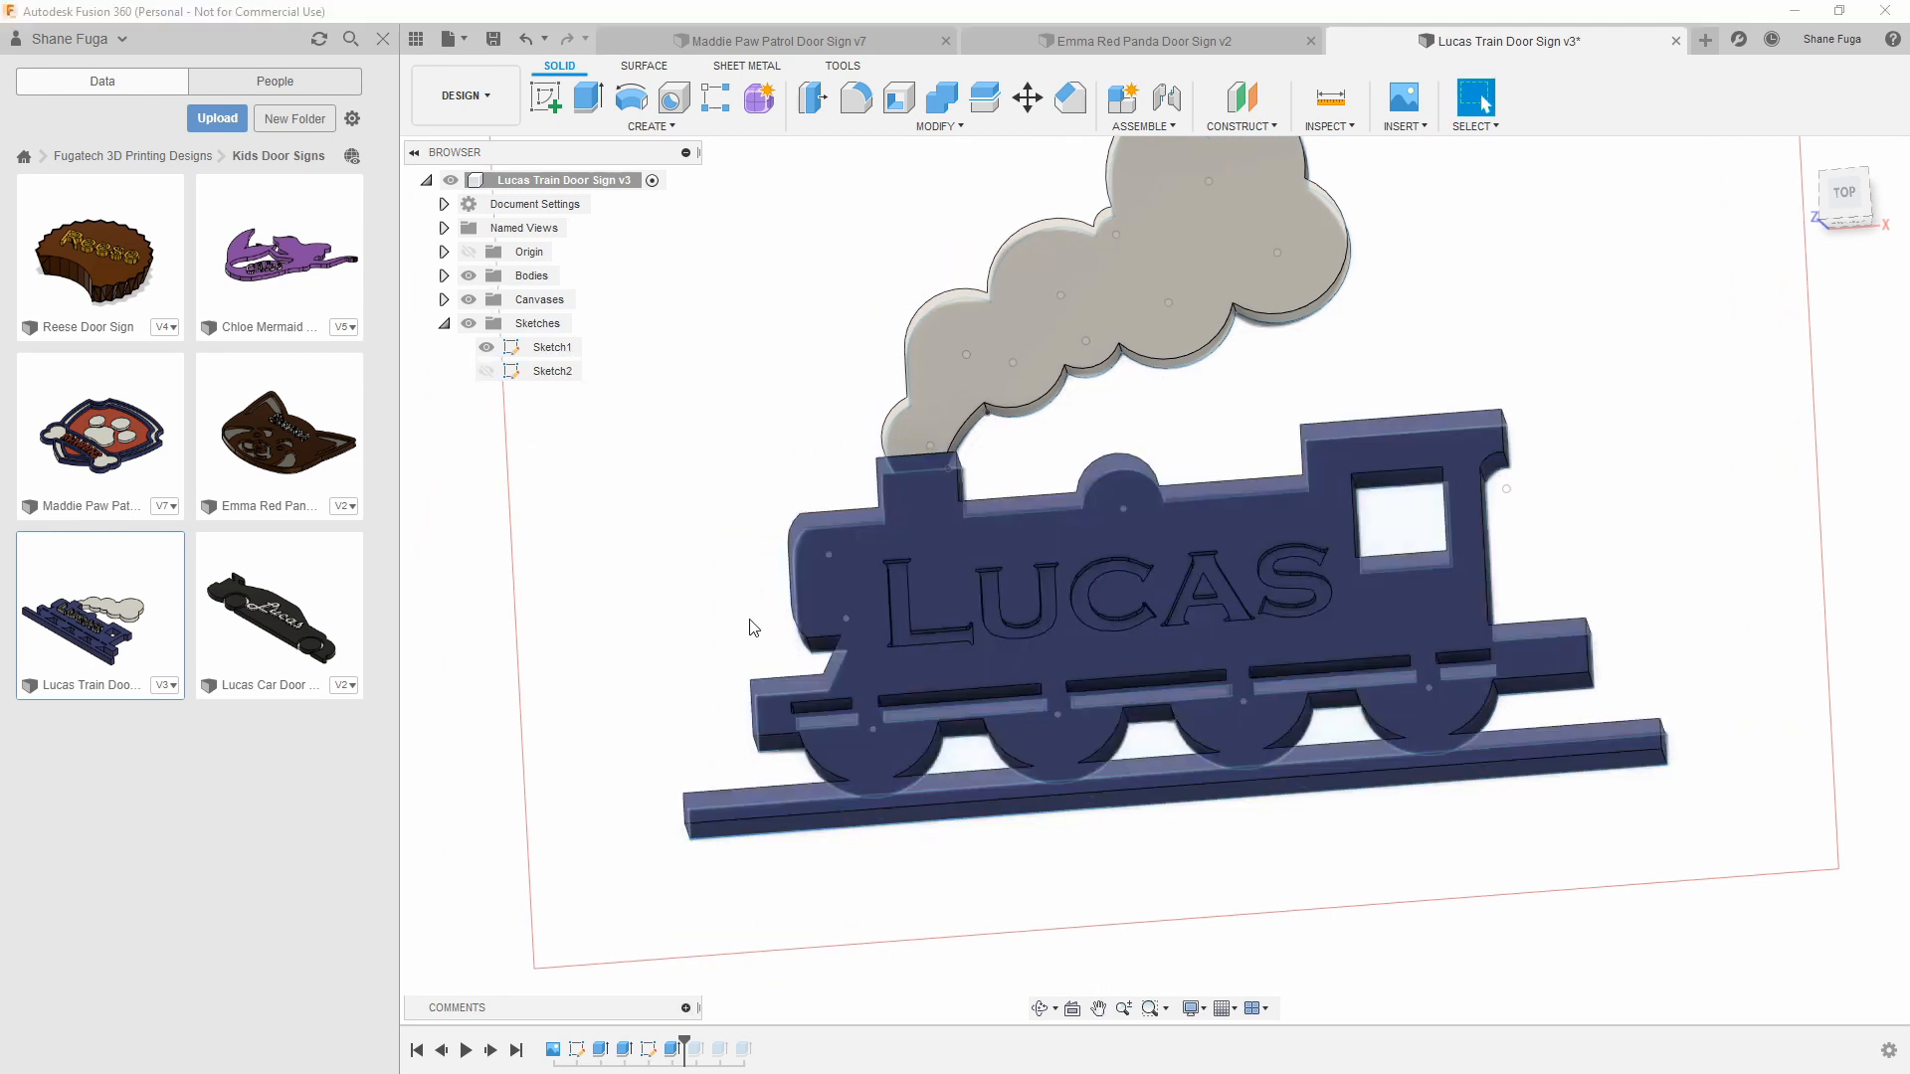
# Review the settings of the two-sided extrusion that cuts the name into the train body, leaving them as they are
pyautogui.doubleClick(671, 1053)
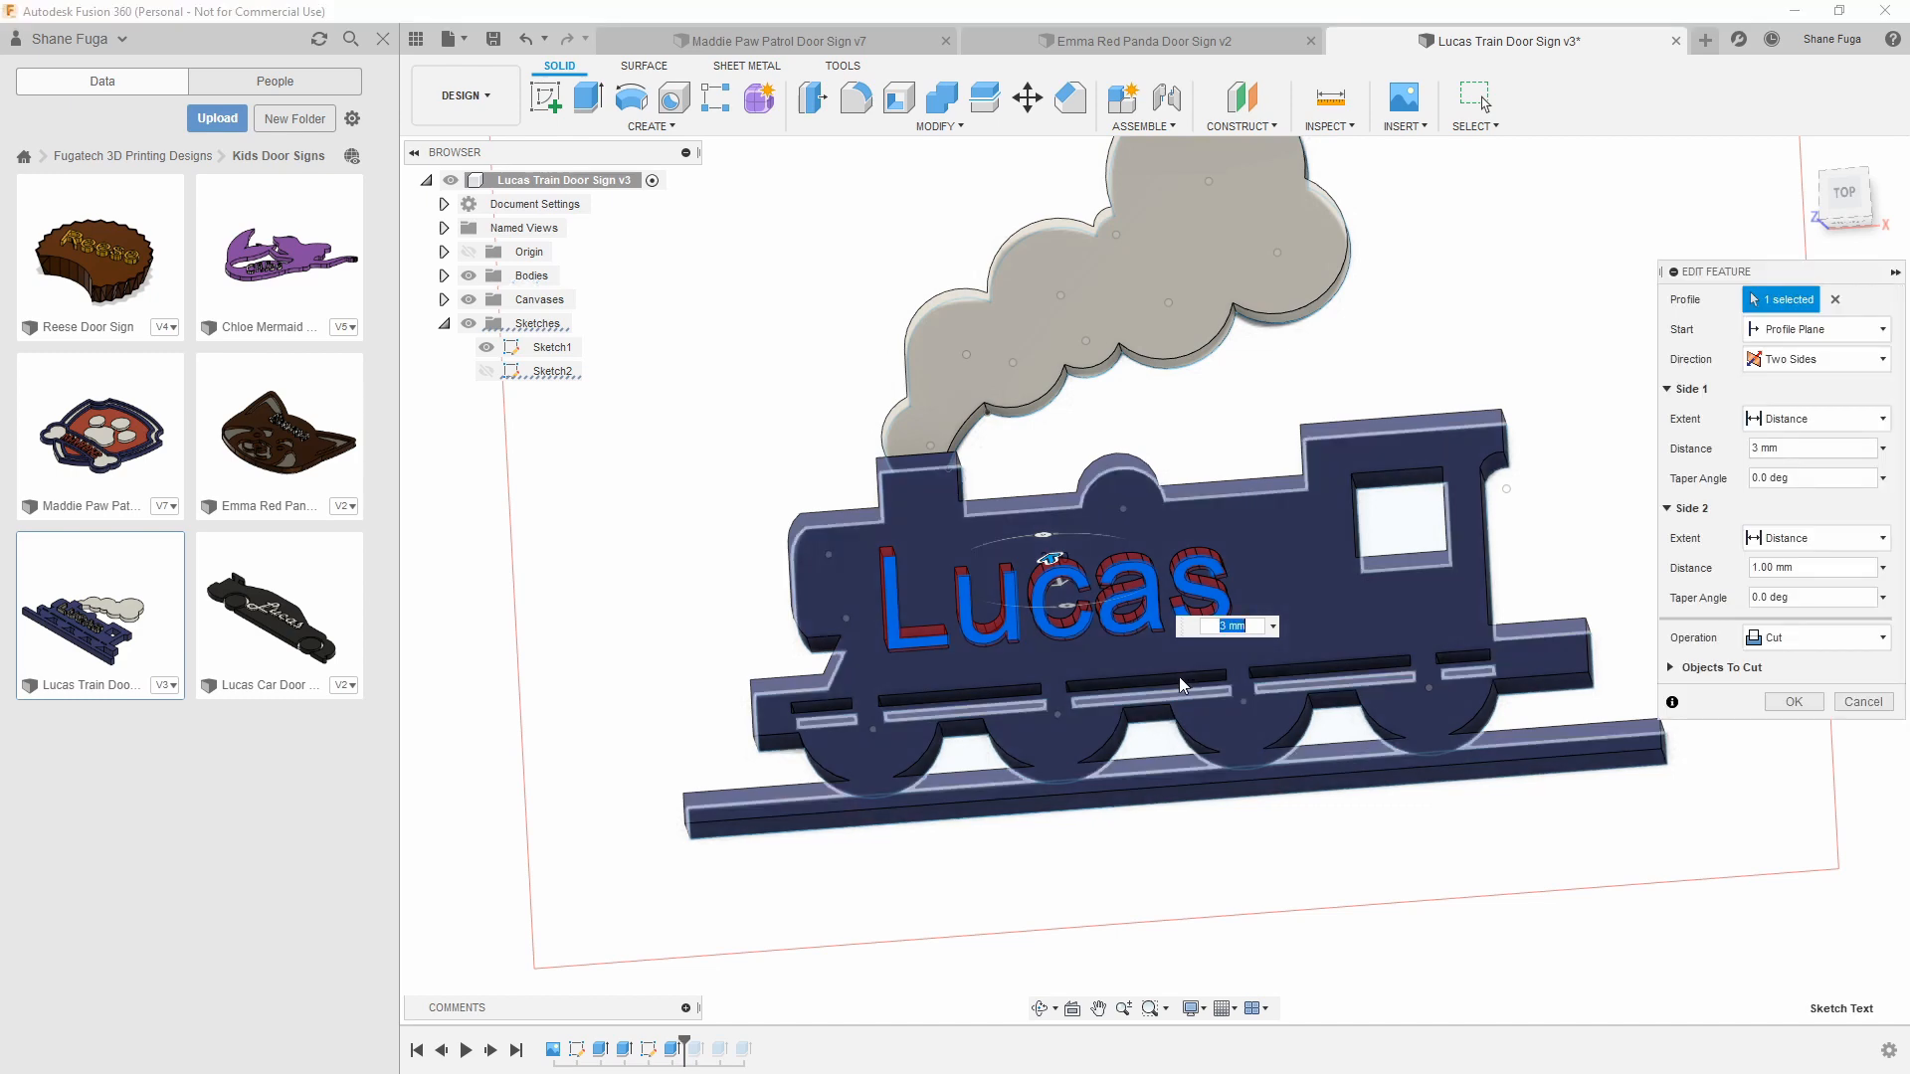
pyautogui.moveTo(1096, 647)
pyautogui.keyDown('shift'); pyautogui.mouseDown(button='middle')
pyautogui.moveTo(1098, 549)
pyautogui.moveTo(1083, 678)
pyautogui.mouseUp(button='middle'); pyautogui.keyUp('shift')
pyautogui.scroll(2, 1047, 683)
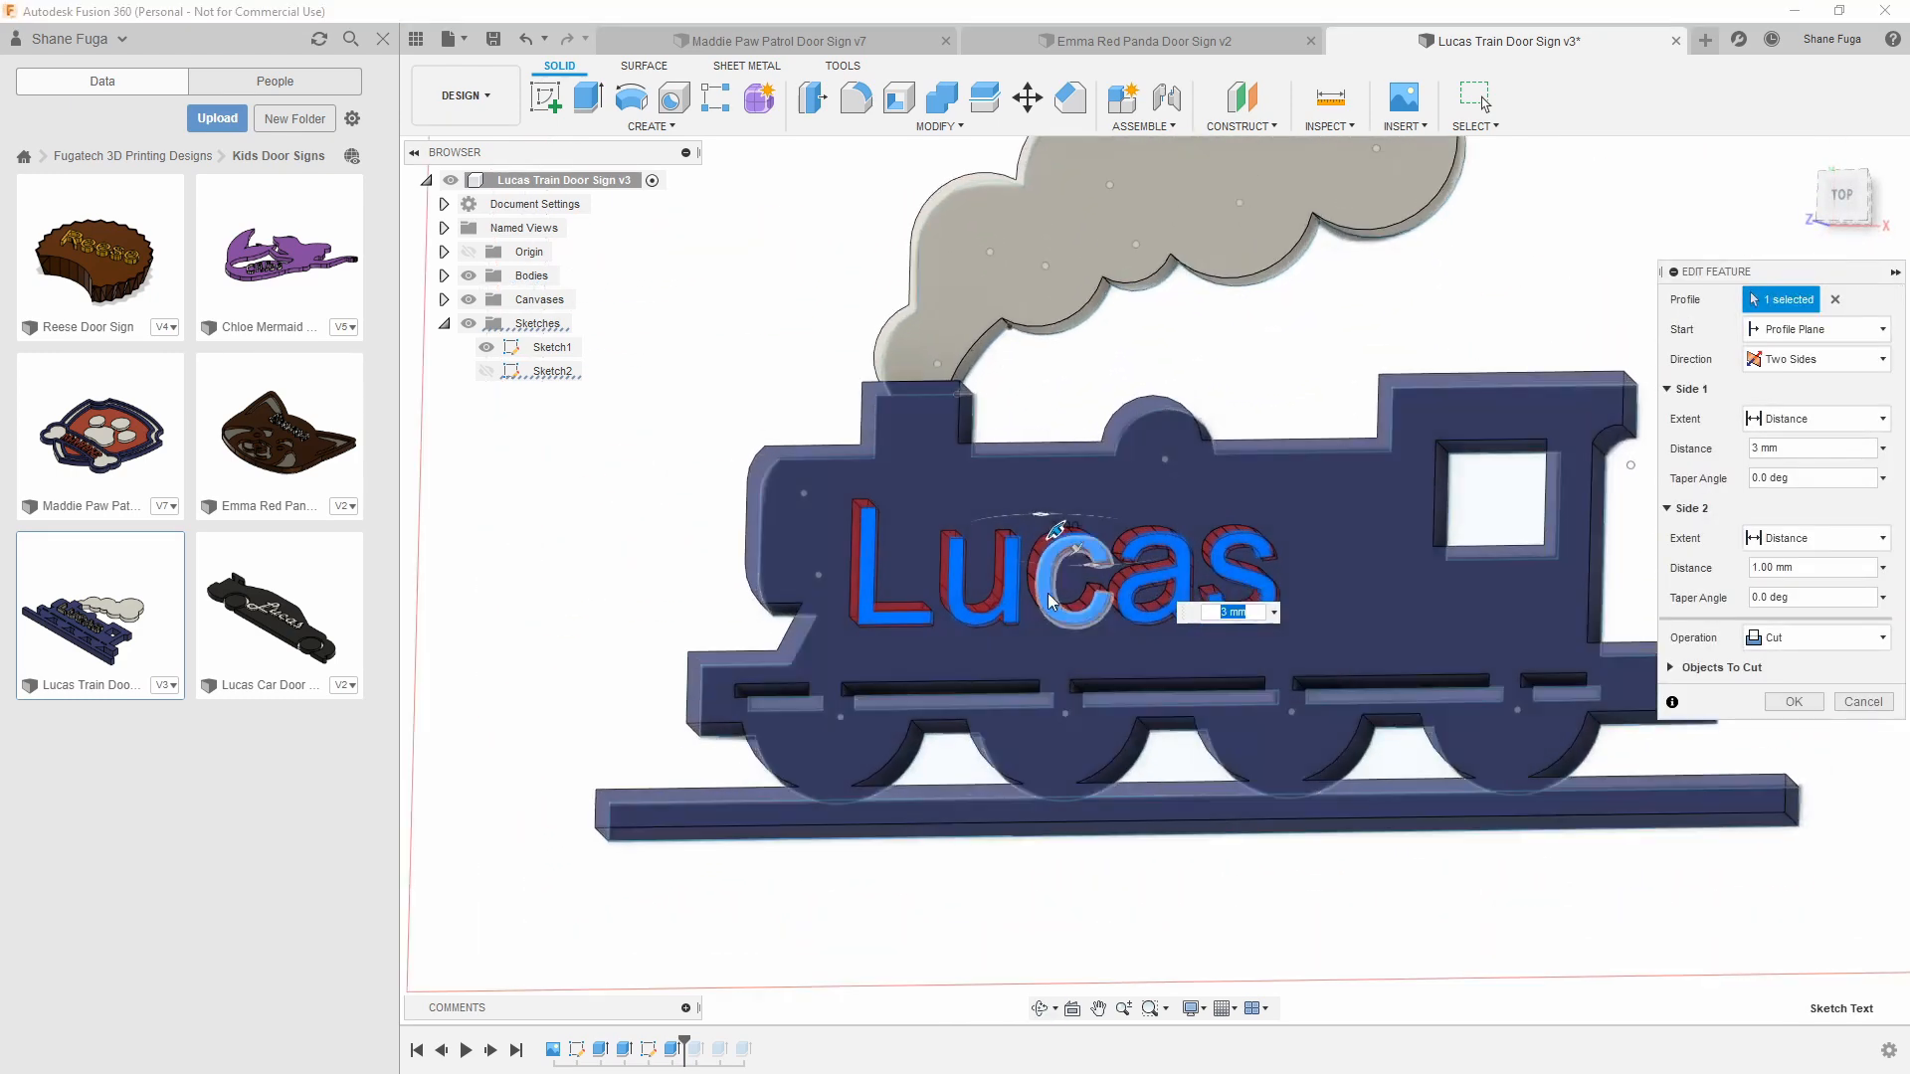
pyautogui.click(1793, 702)
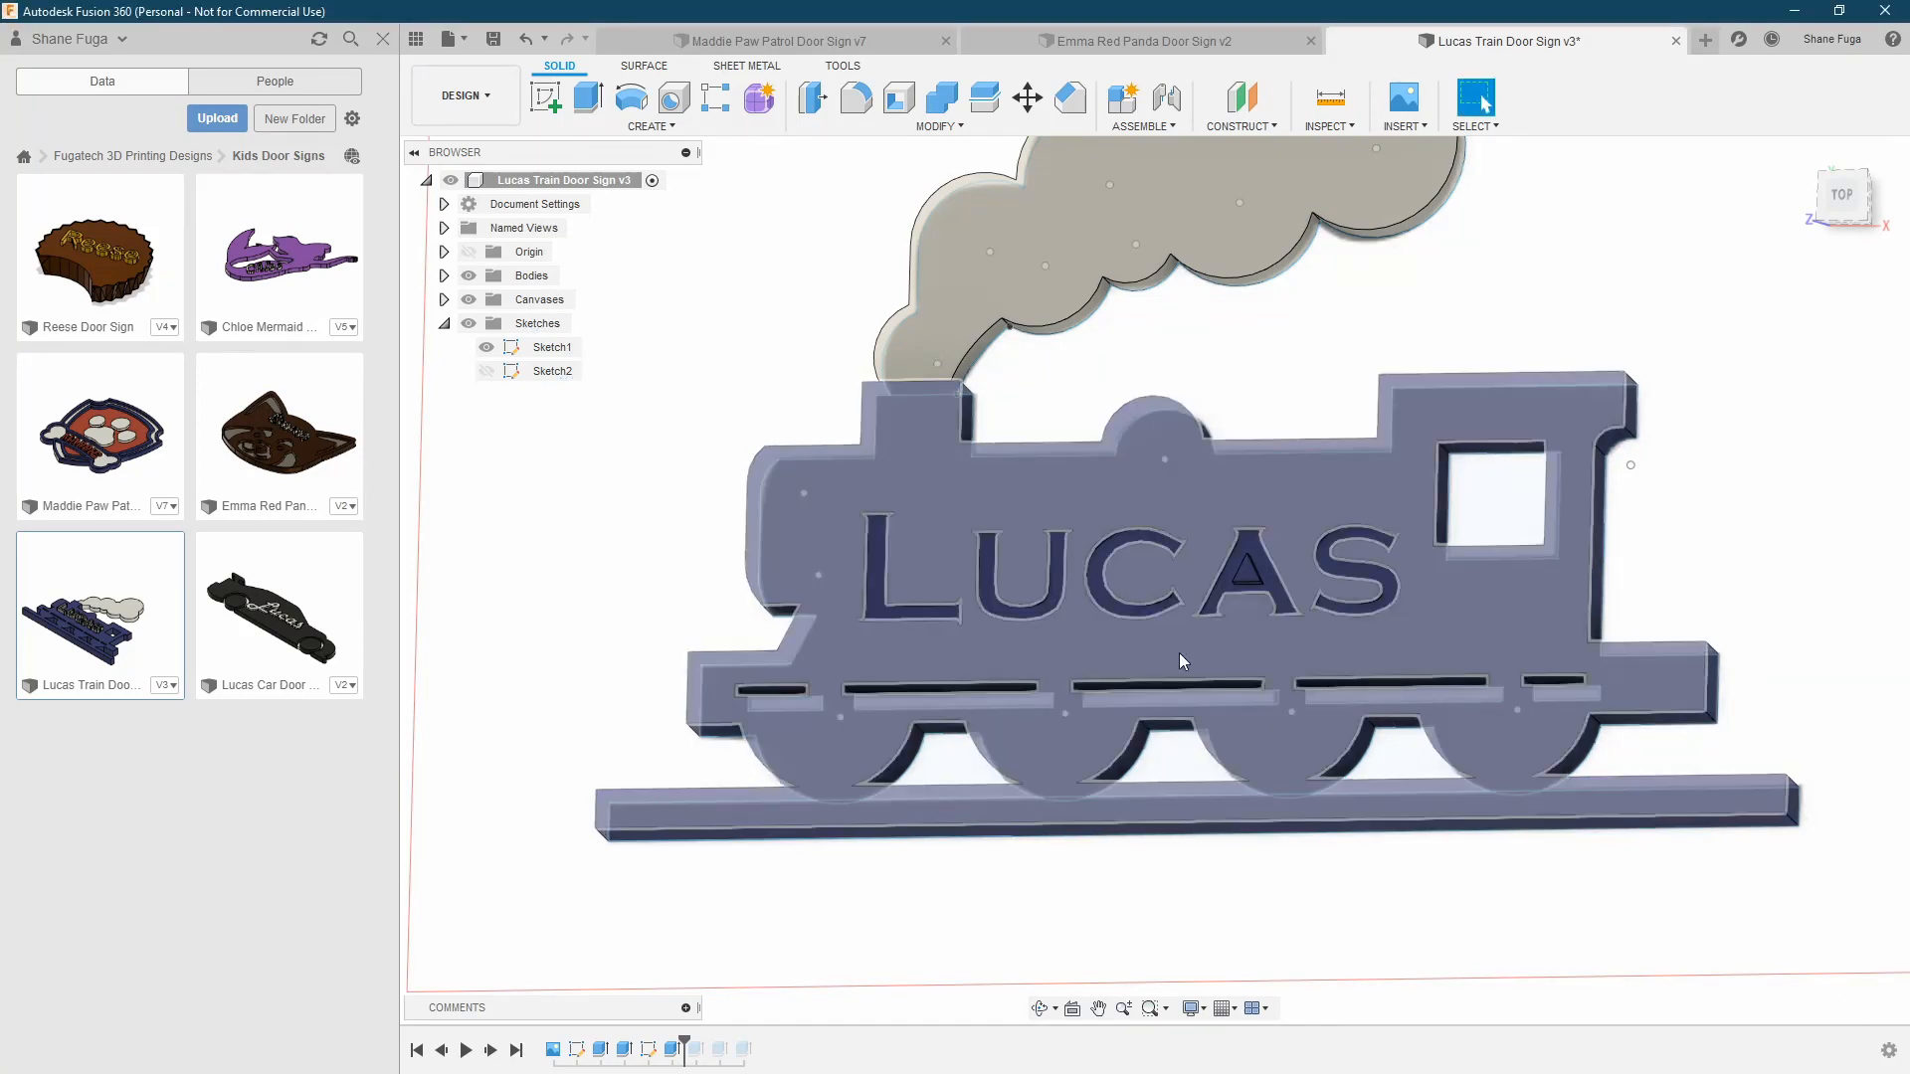
# Expand the list of bodies and examine the underside where the smoke body meets the train's chimney
pyautogui.click(444, 276)
pyautogui.keyDown('shift'); pyautogui.moveTo(770, 441); pyautogui.dragTo(806, 511, button='middle'); pyautogui.keyUp('shift')
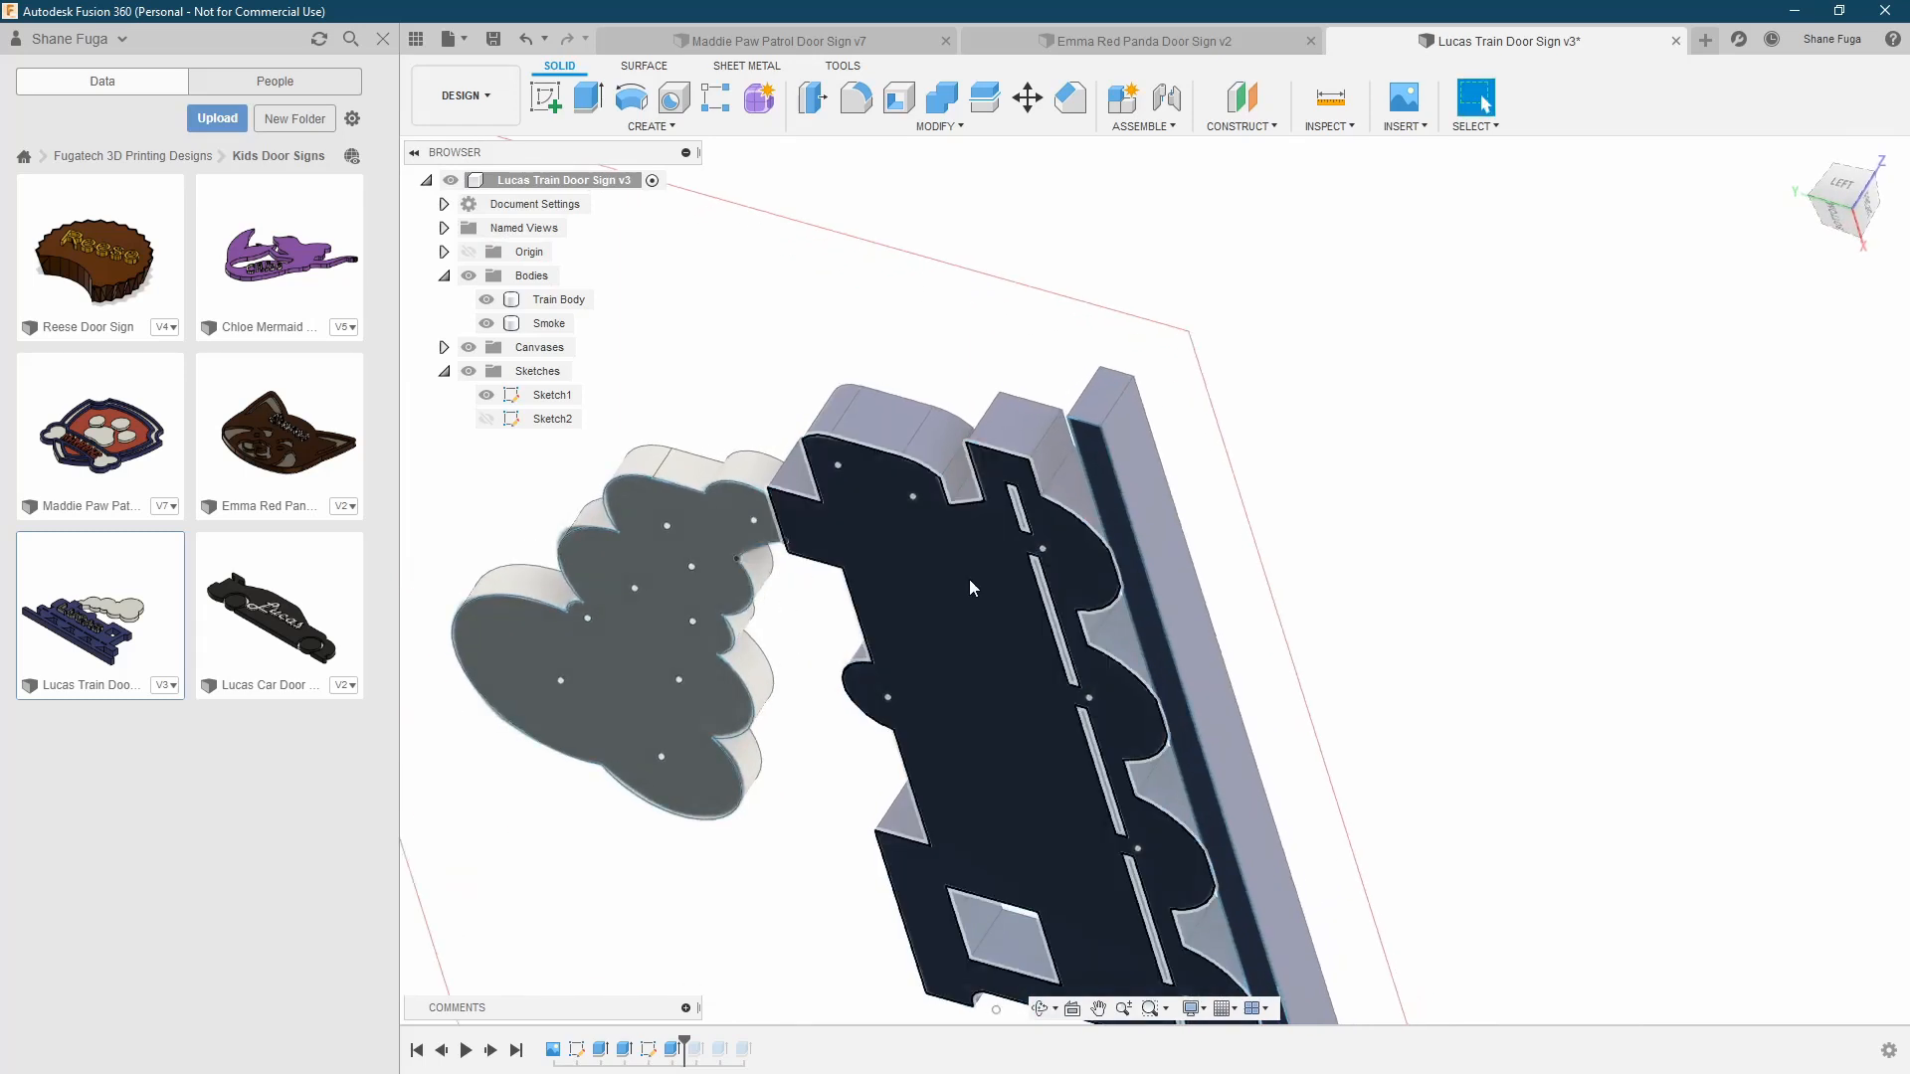
pyautogui.scroll(3, 970, 586)
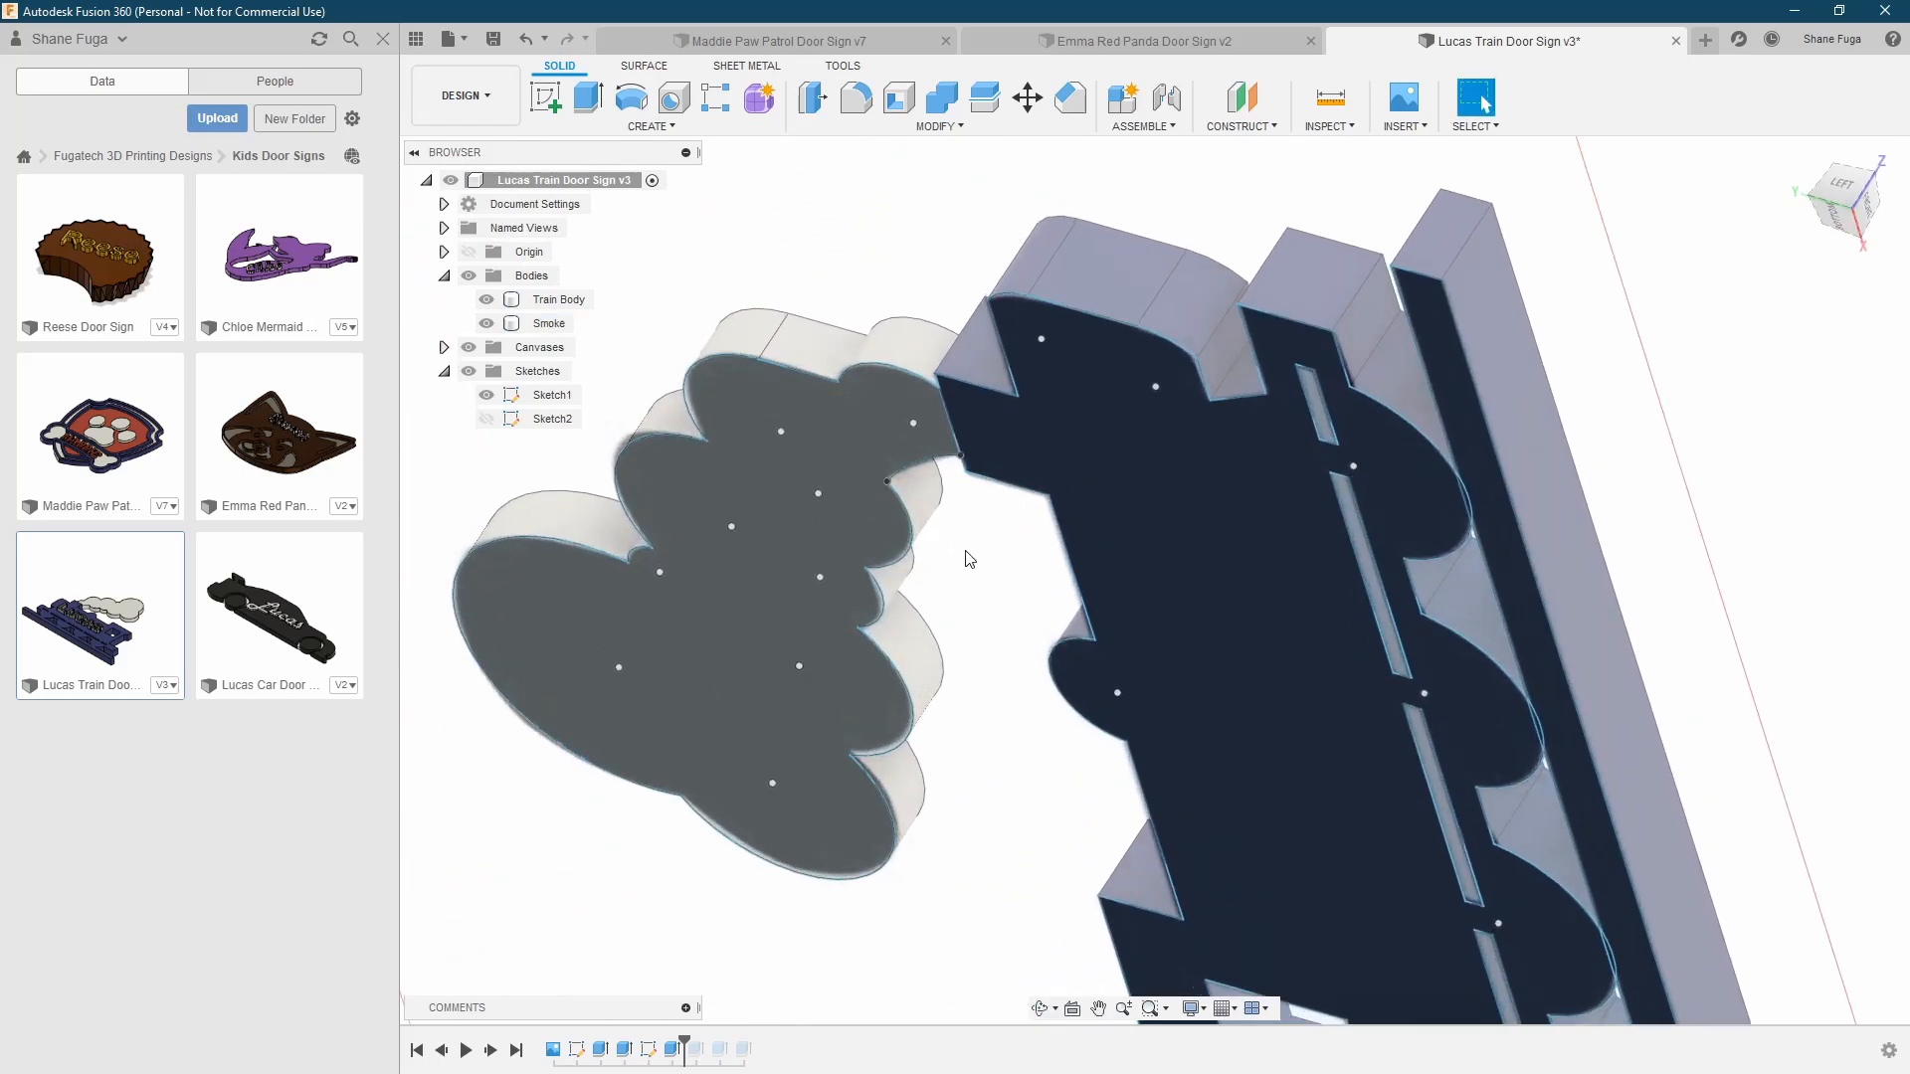
pyautogui.scroll(5, 997, 527)
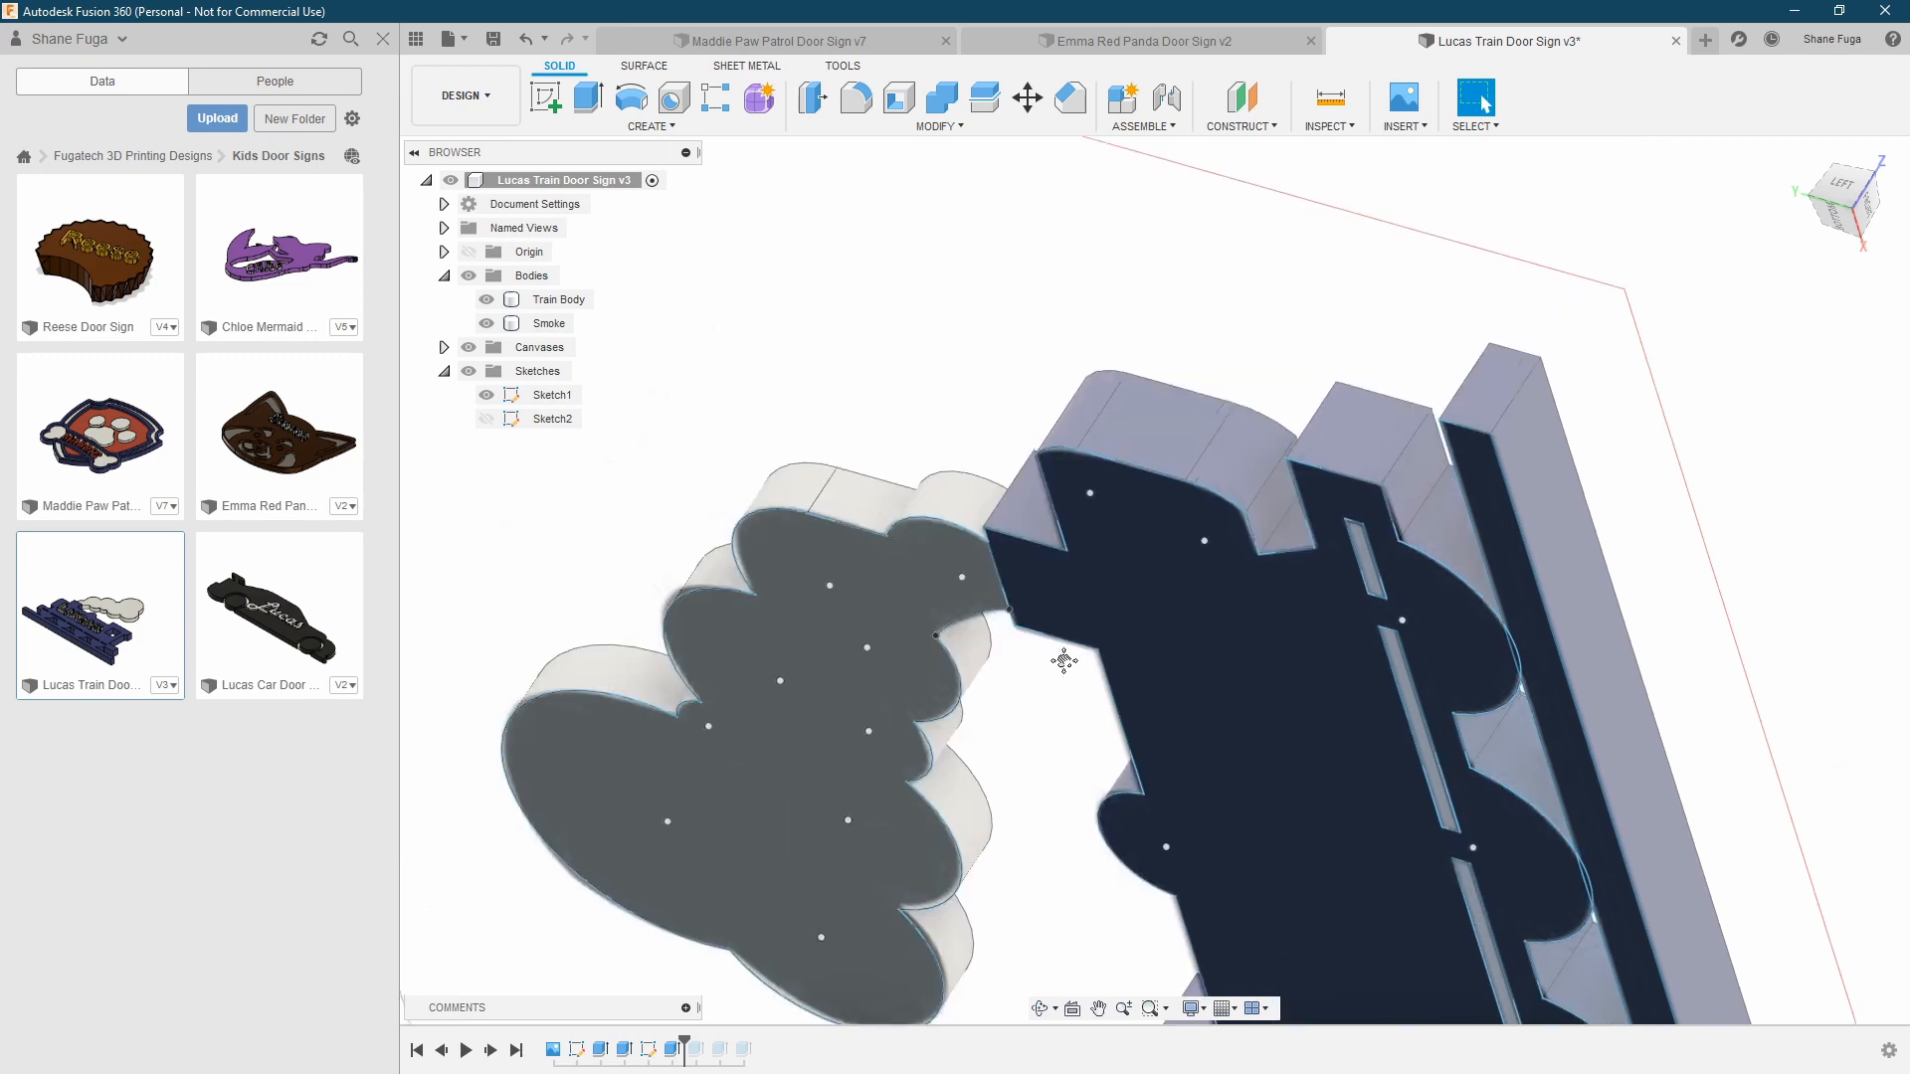
pyautogui.moveTo(1028, 709); pyautogui.dragTo(1025, 637, button='middle')
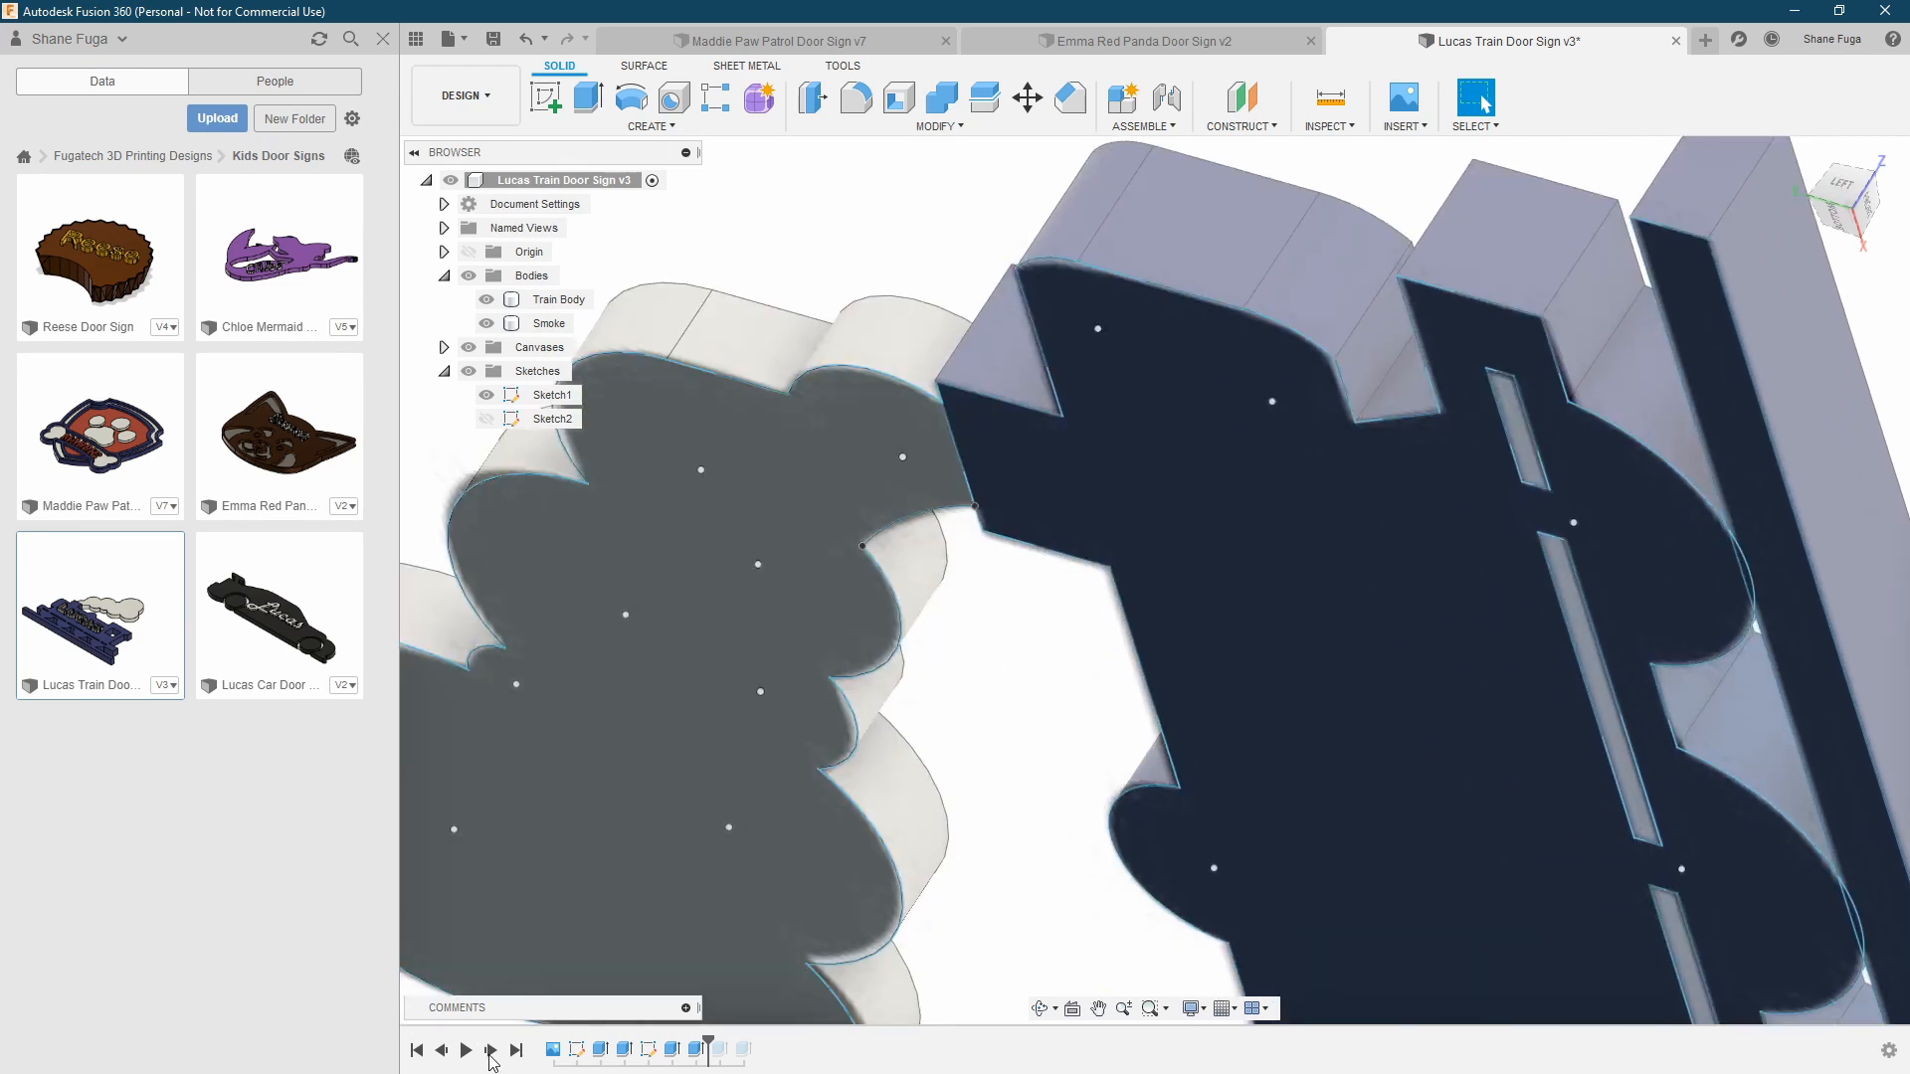
pyautogui.click(491, 1052)
pyautogui.keyDown('shift'); pyautogui.moveTo(972, 505); pyautogui.dragTo(636, 642, button='middle'); pyautogui.keyUp('shift')
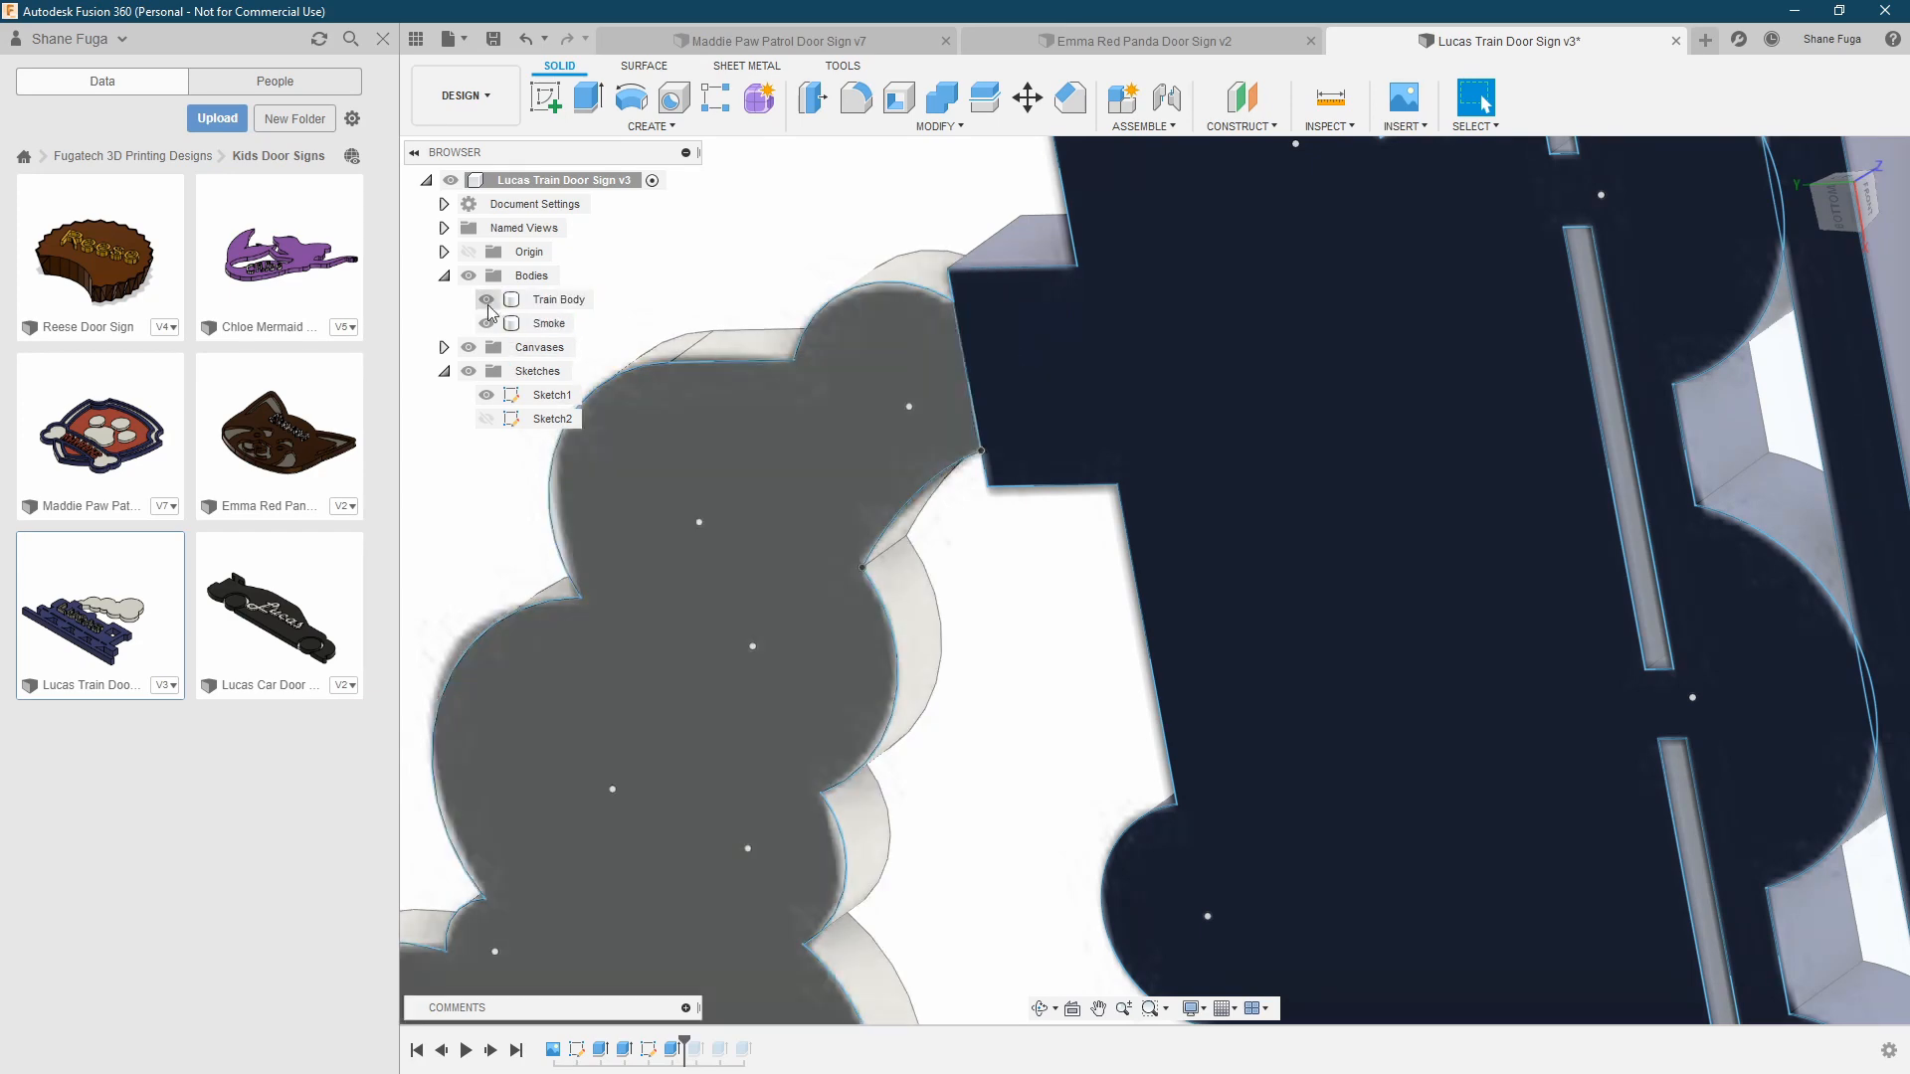
# With the train body hidden, set up a 5 mm extrusion of the smoke's end face, switch it from Join to Cut with the body shown, and cancel
pyautogui.click(486, 300)
pyautogui.keyDown('shift'); pyautogui.moveTo(1039, 567); pyautogui.dragTo(1024, 407, button='middle'); pyautogui.keyUp('shift')
pyautogui.press('e')
pyautogui.click(1102, 345)
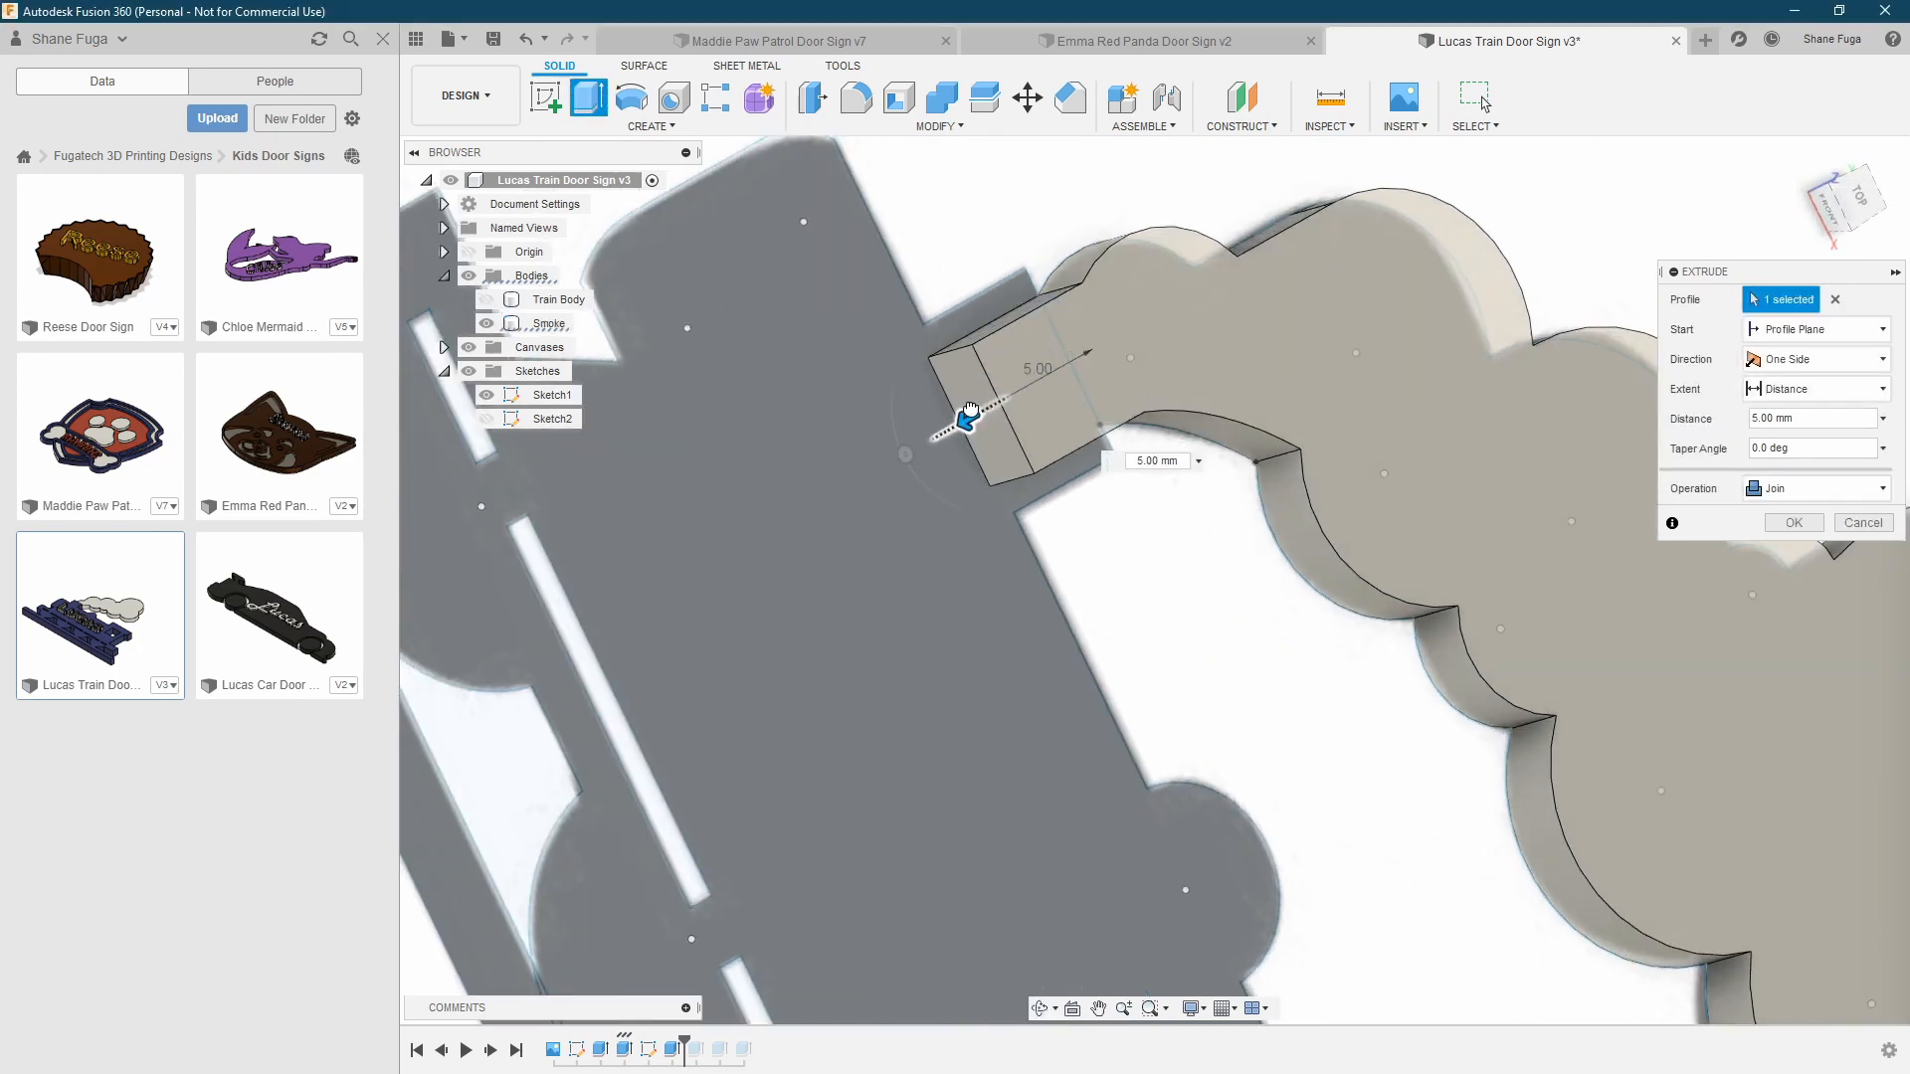
pyautogui.keyDown('shift'); pyautogui.moveTo(977, 619); pyautogui.dragTo(1215, 588, button='middle'); pyautogui.keyUp('shift')
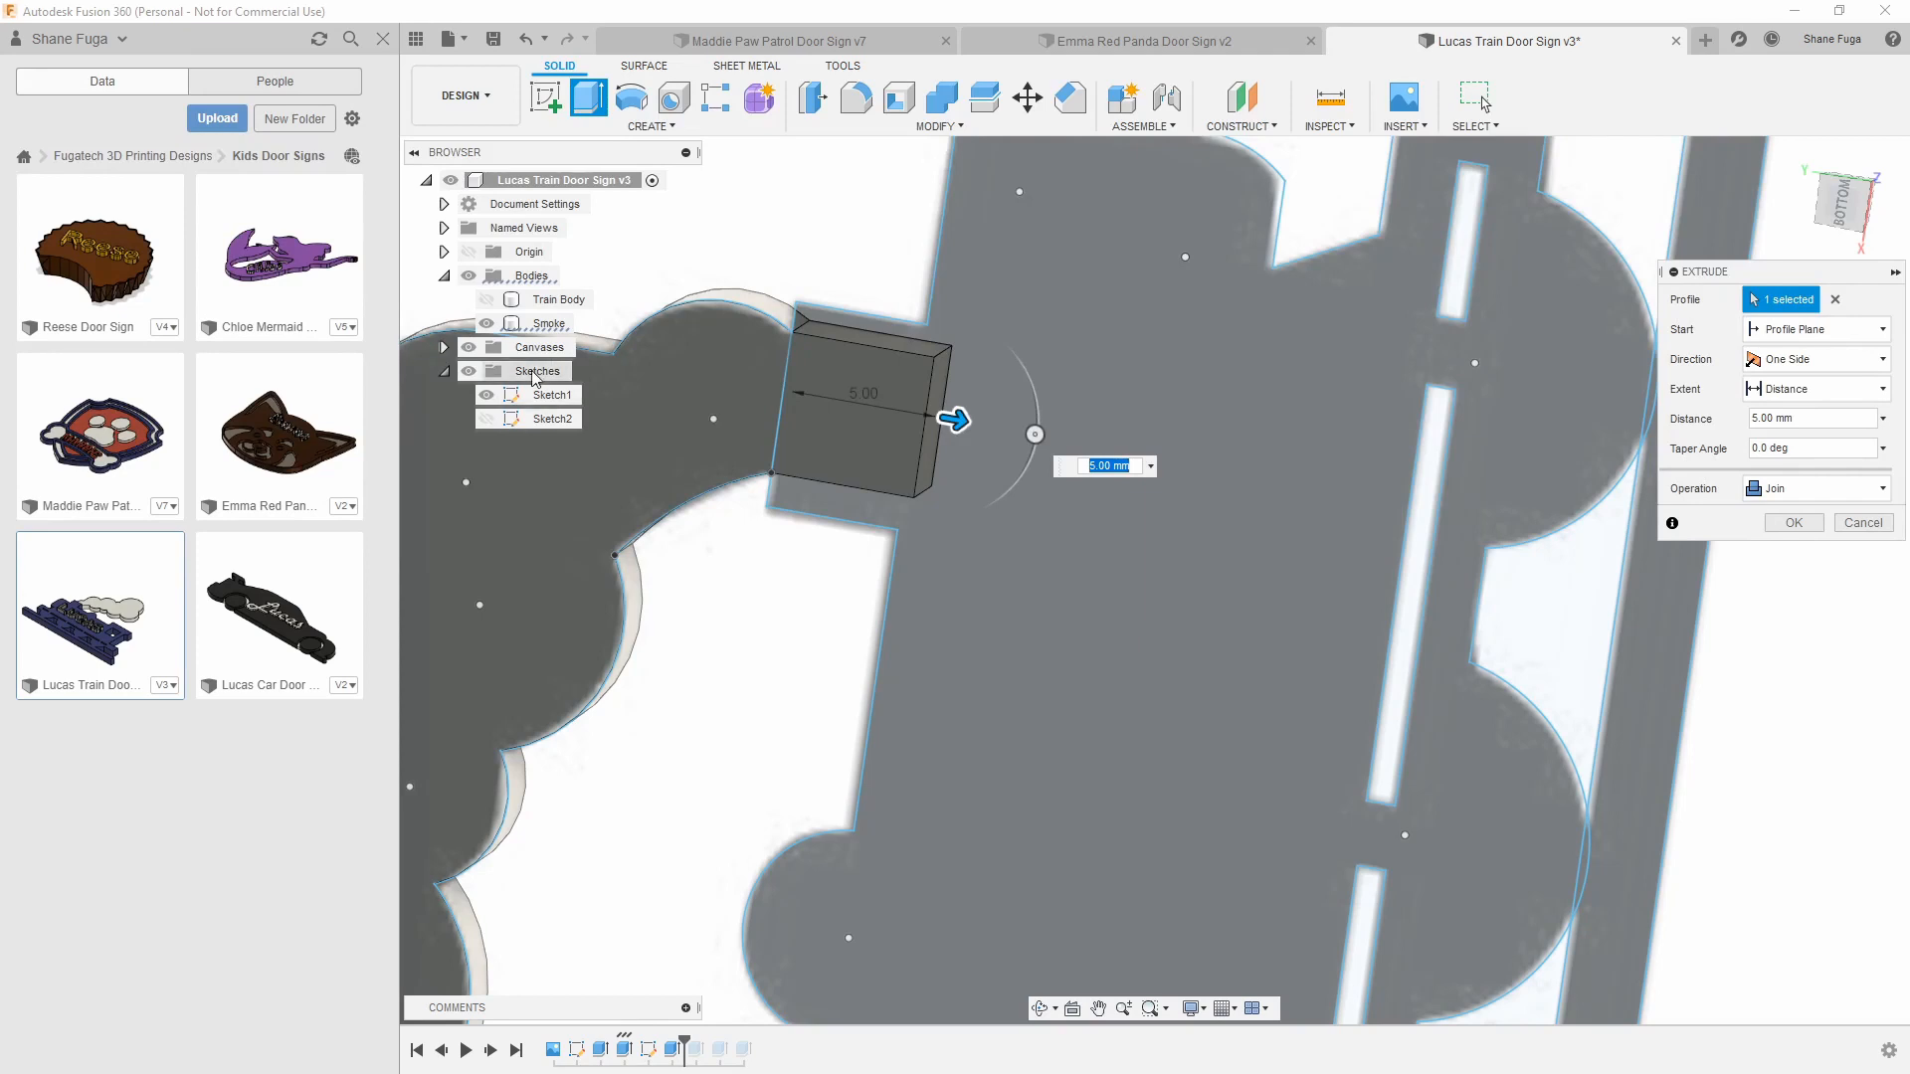
pyautogui.click(486, 299)
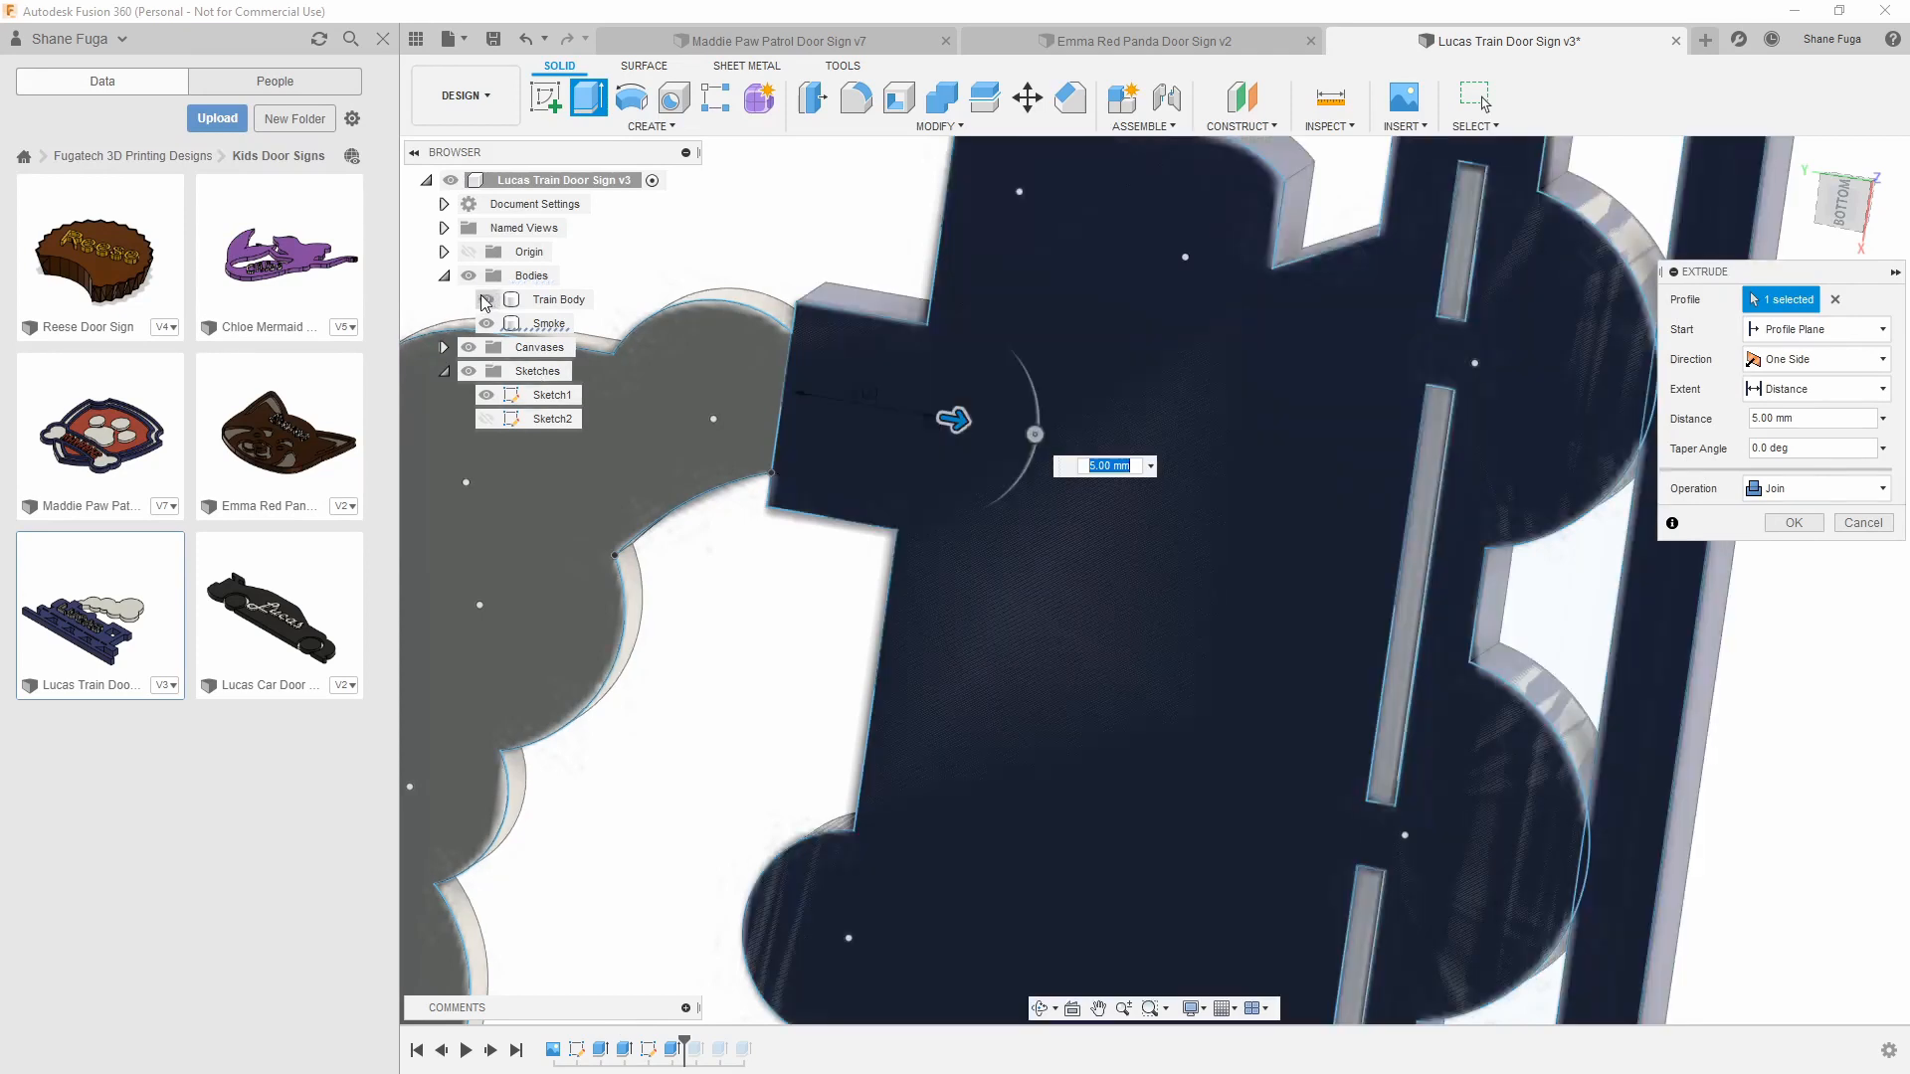
pyautogui.click(1787, 492)
pyautogui.click(1781, 541)
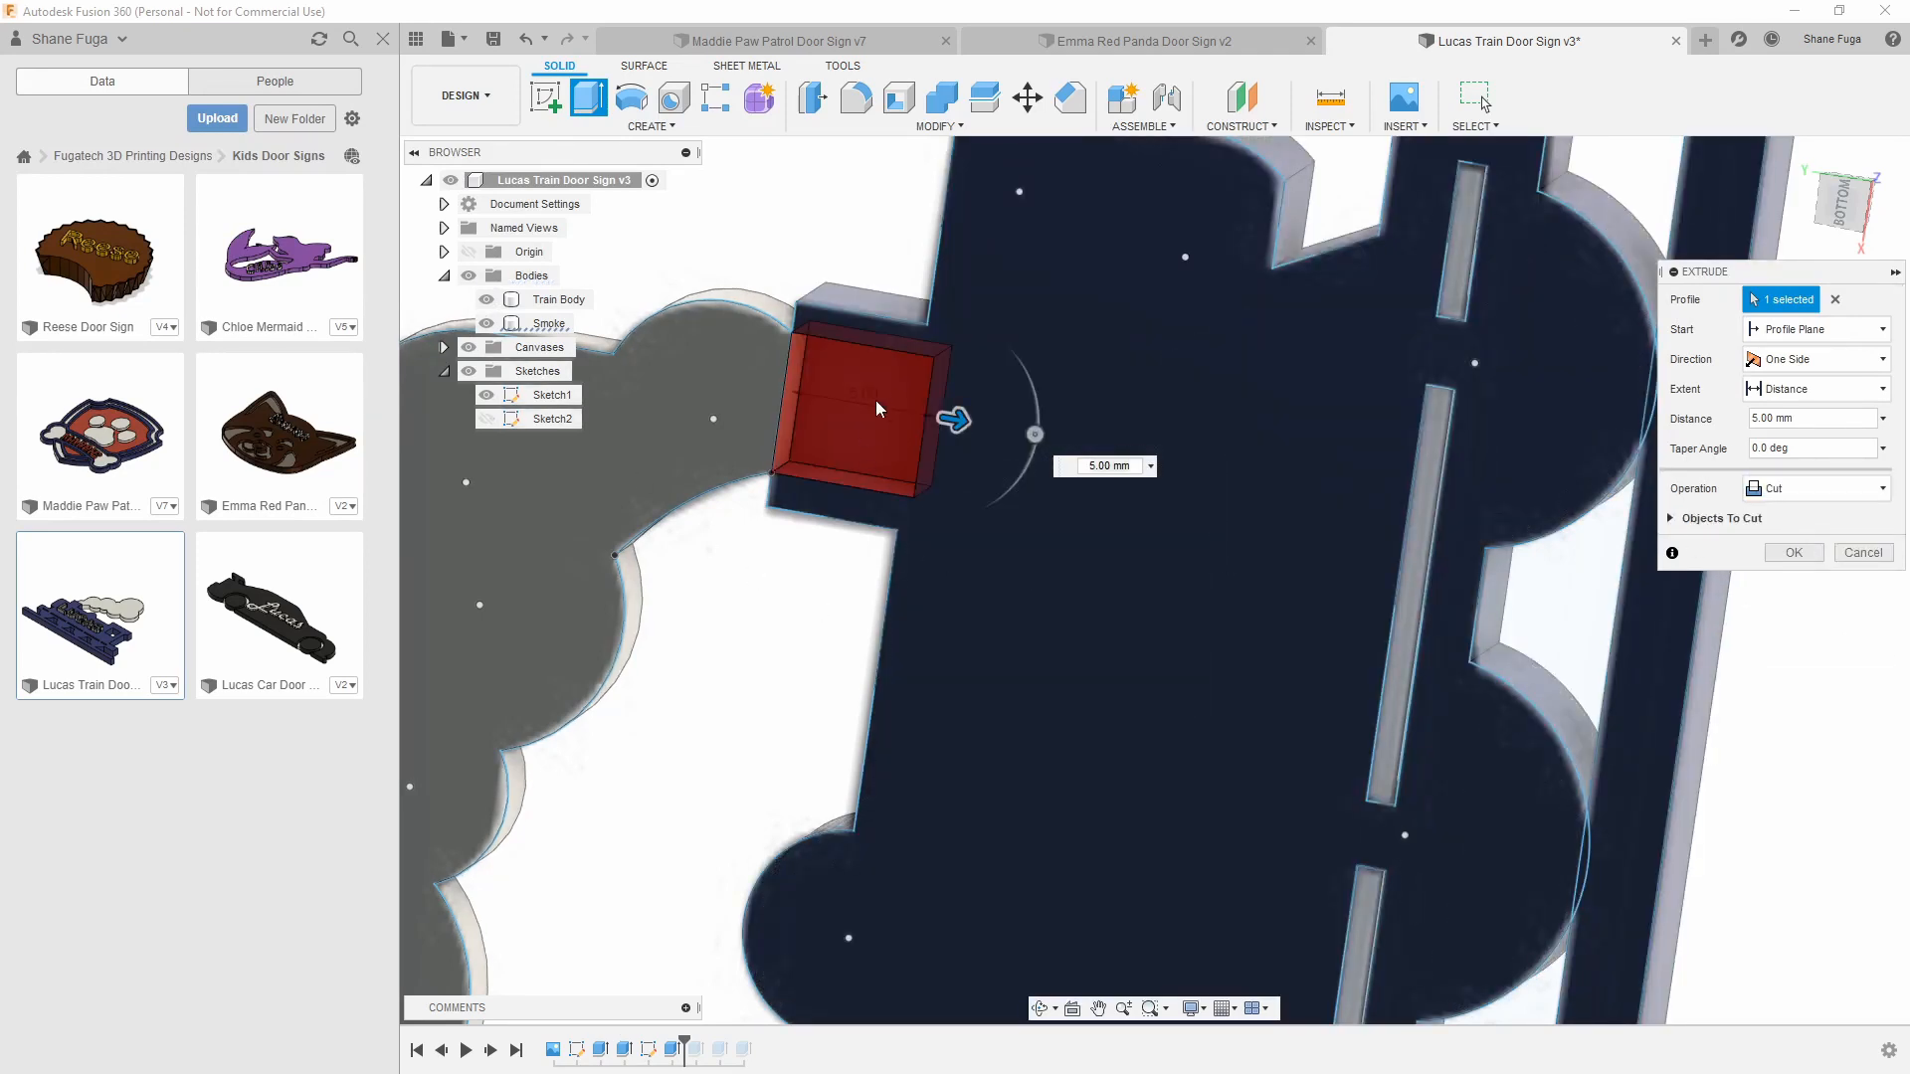
pyautogui.click(1863, 550)
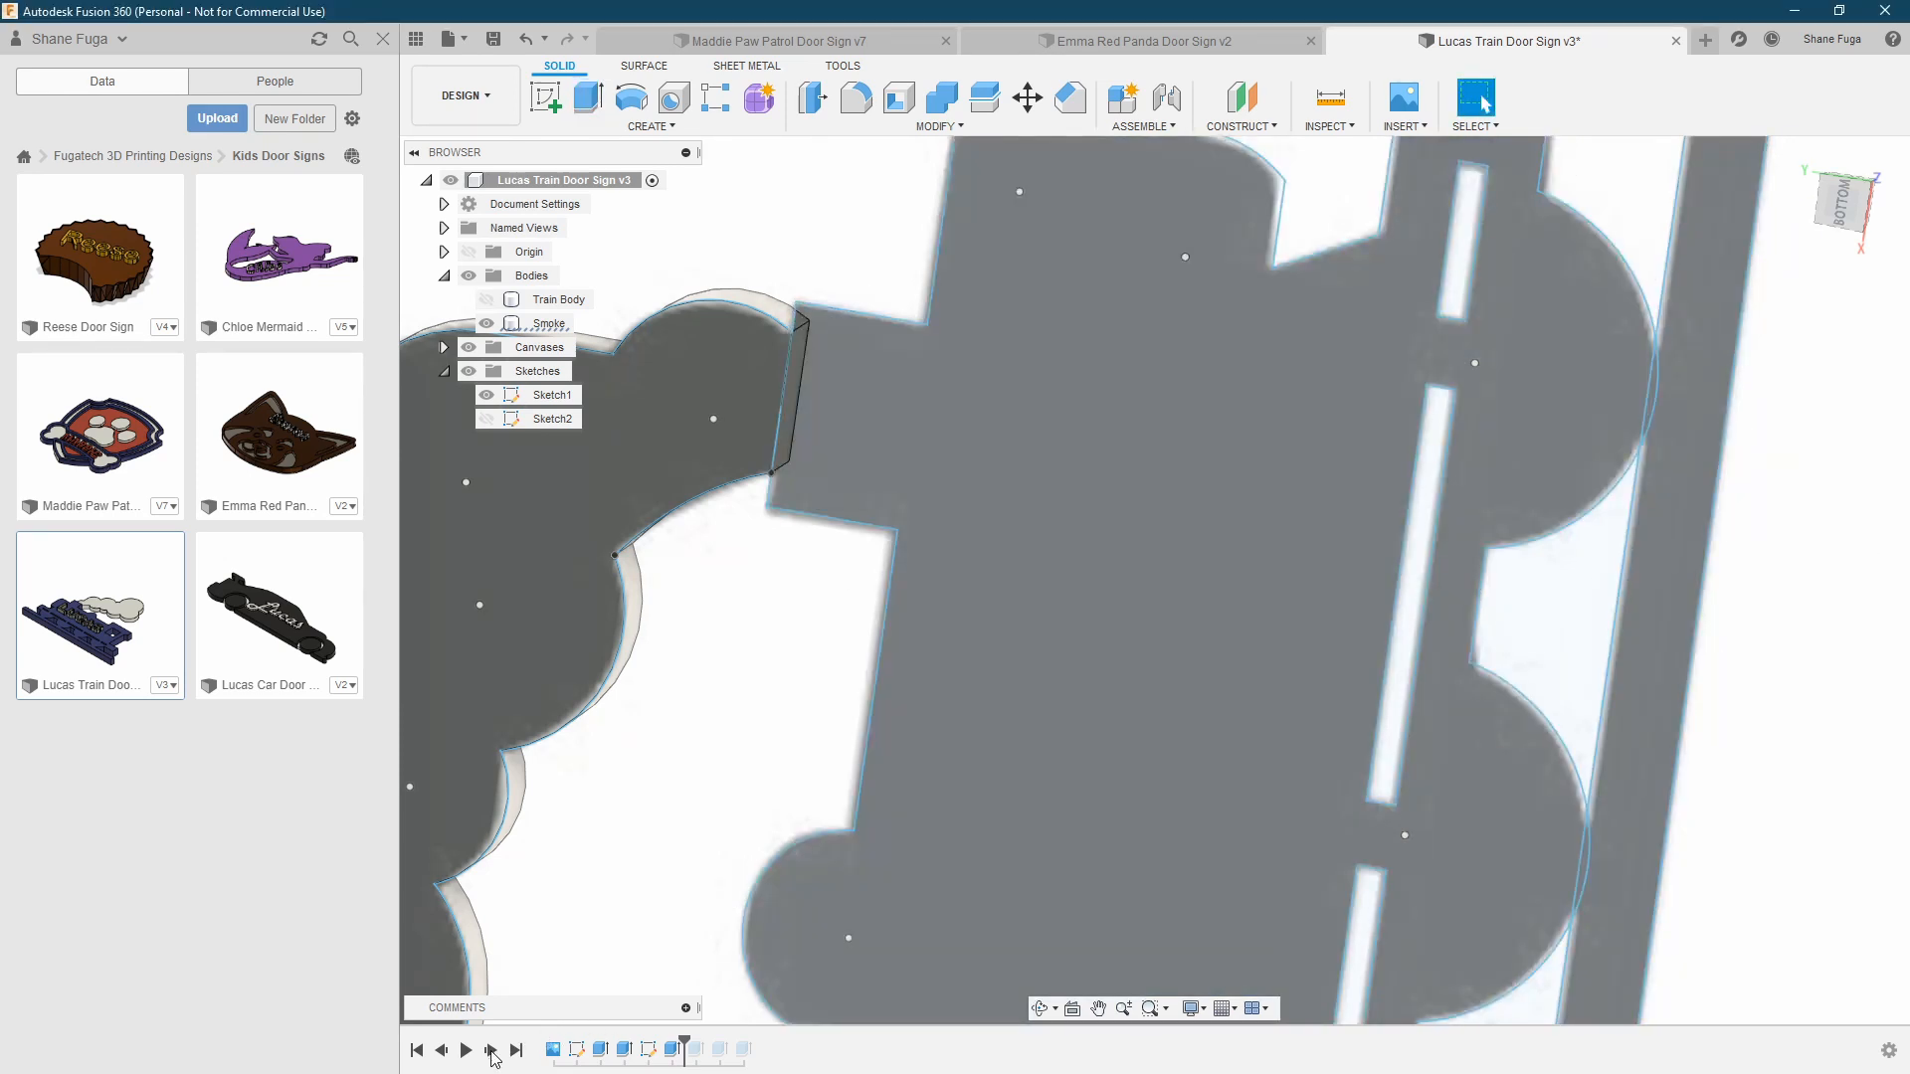
# Show the train body, advance the timeline past the chimney pocket and the smoke's connecting tab, and inspect the fit from below
pyautogui.click(487, 300)
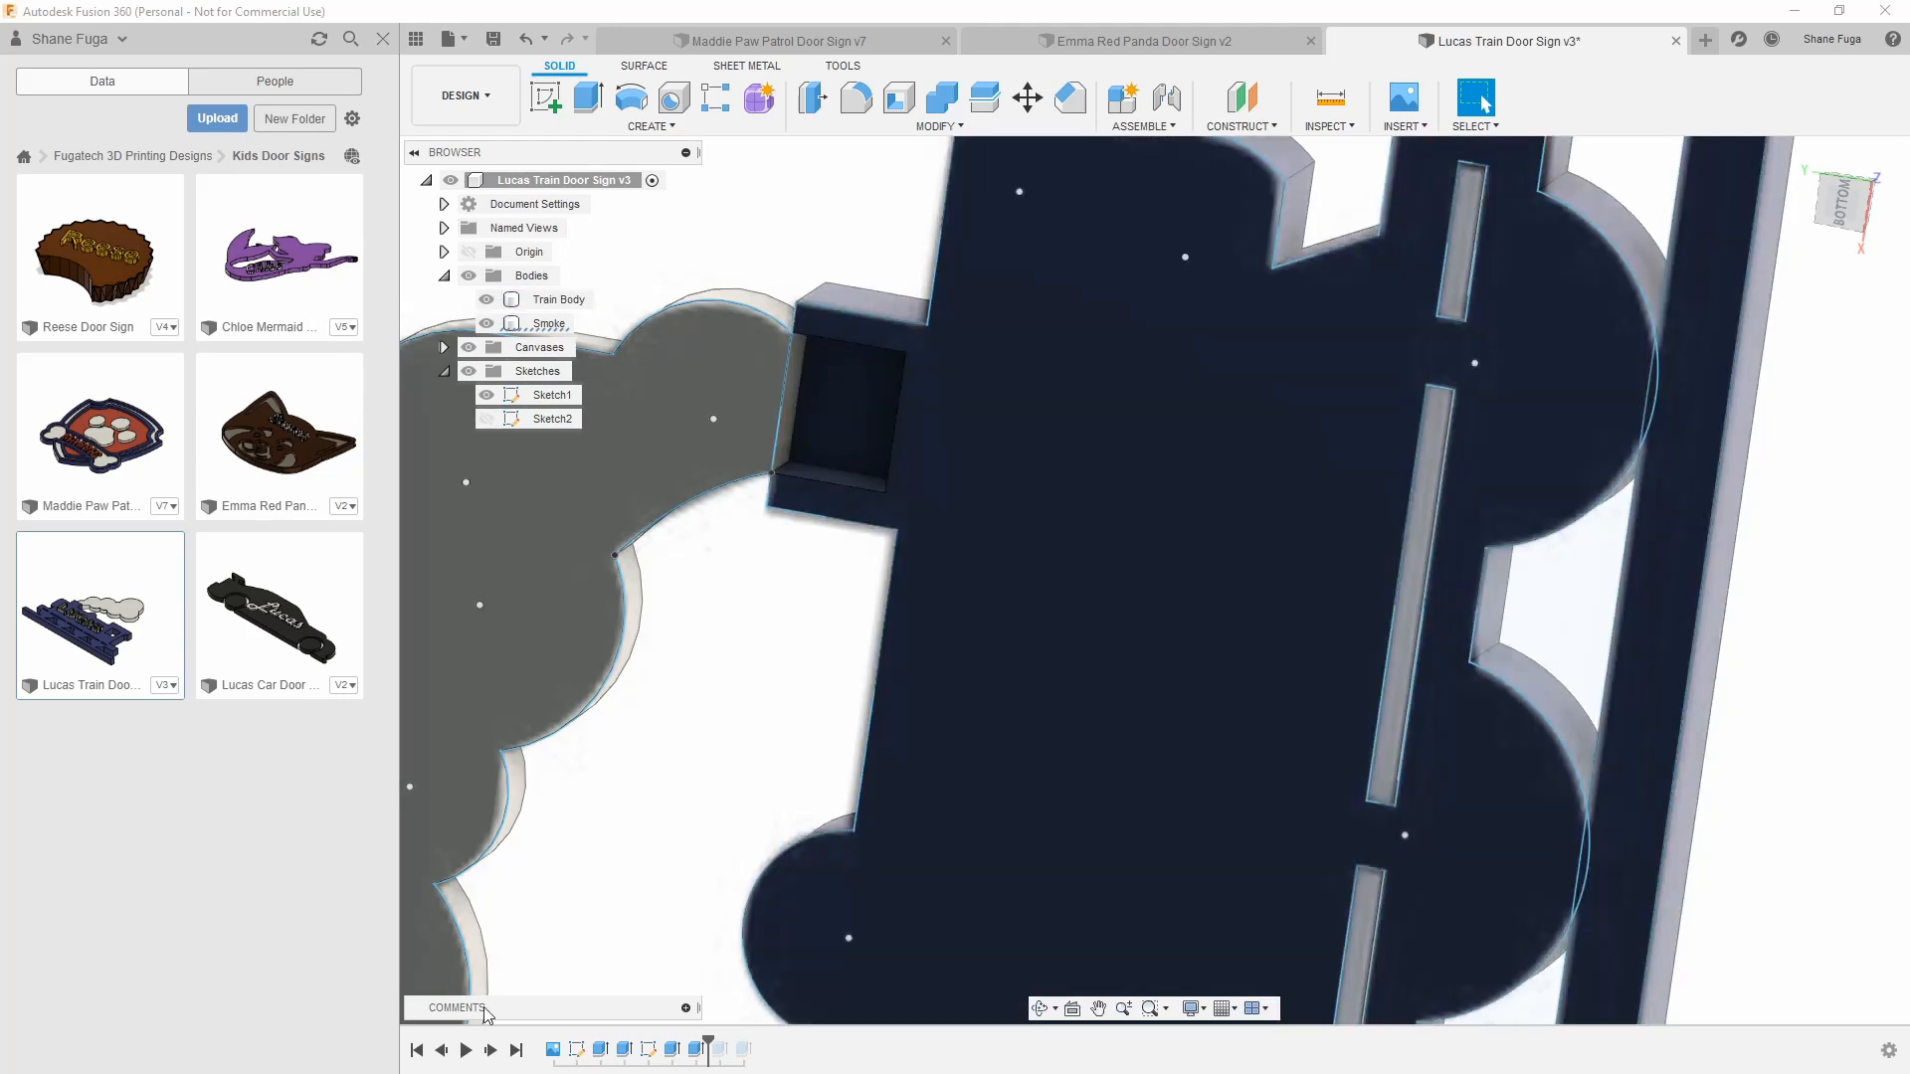
pyautogui.click(491, 1051)
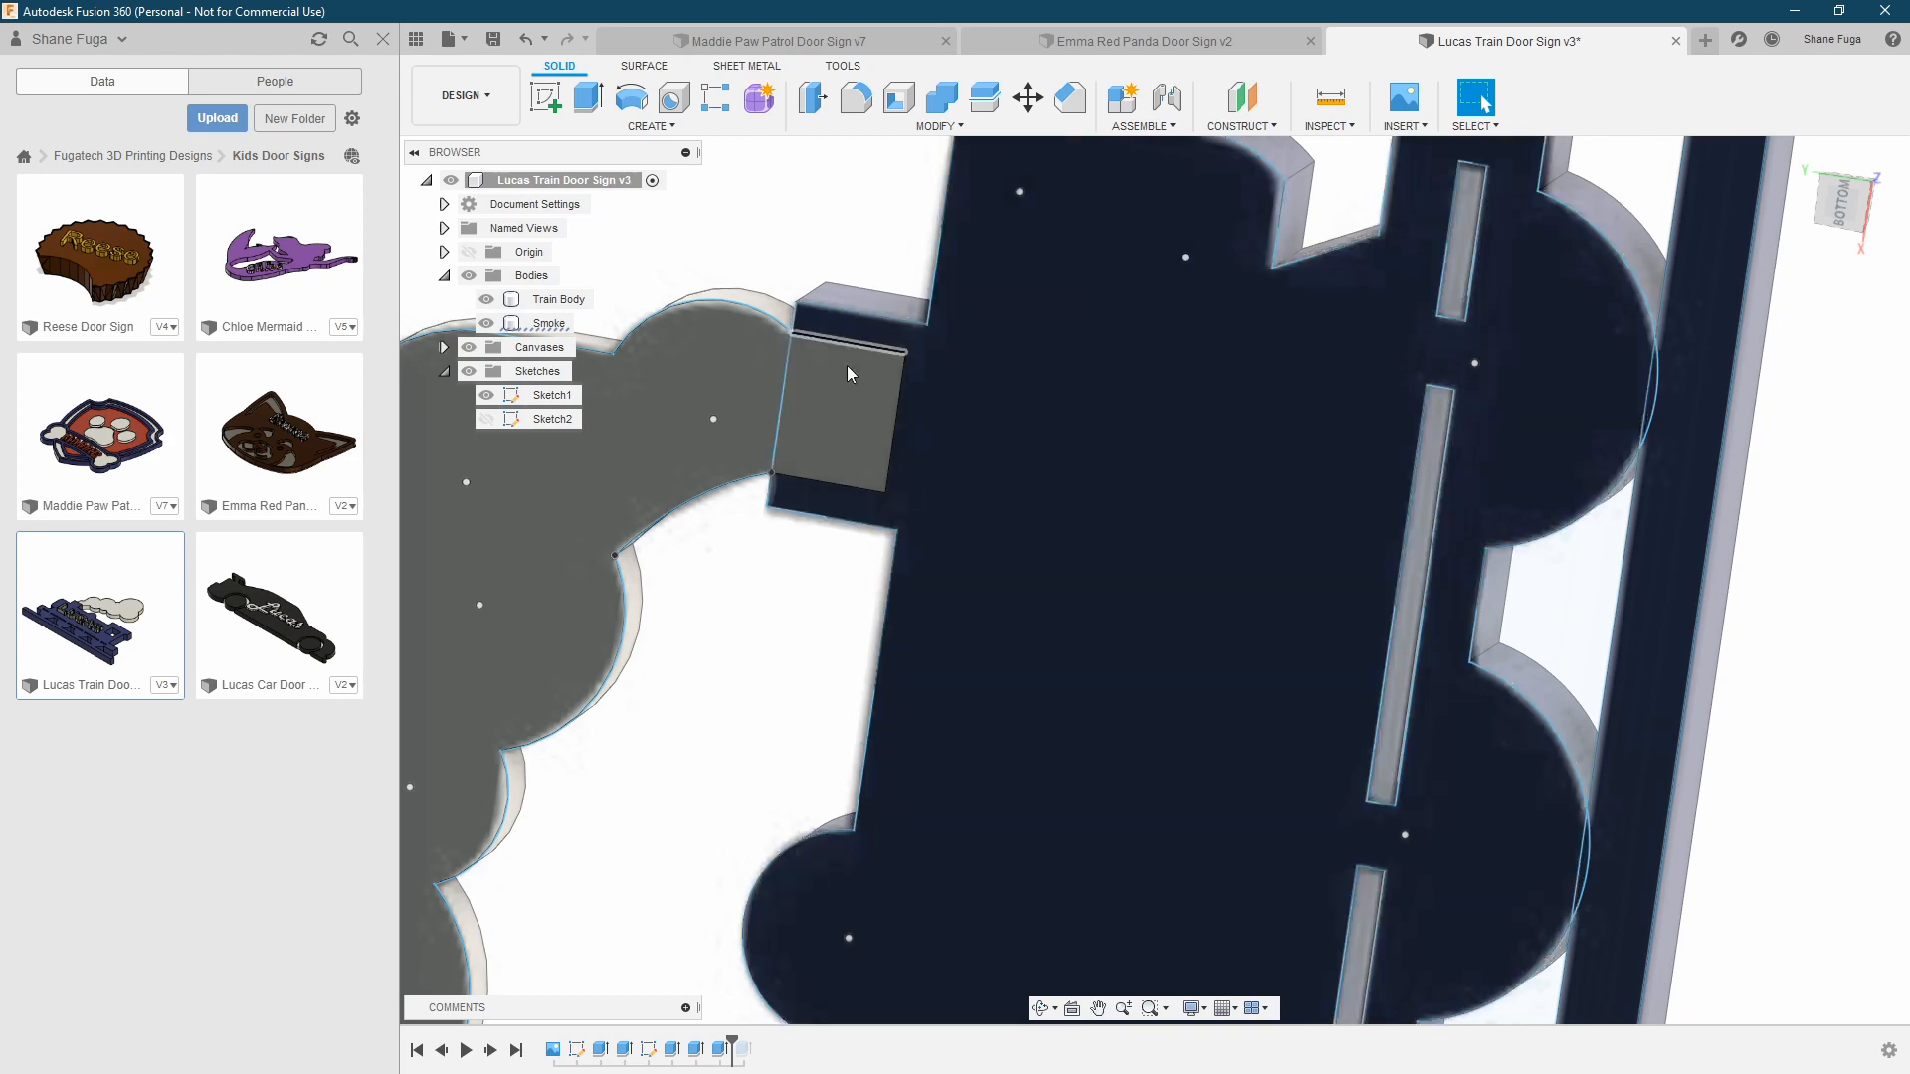
pyautogui.keyDown('shift'); pyautogui.moveTo(888, 345); pyautogui.dragTo(822, 627, button='middle'); pyautogui.keyUp('shift')
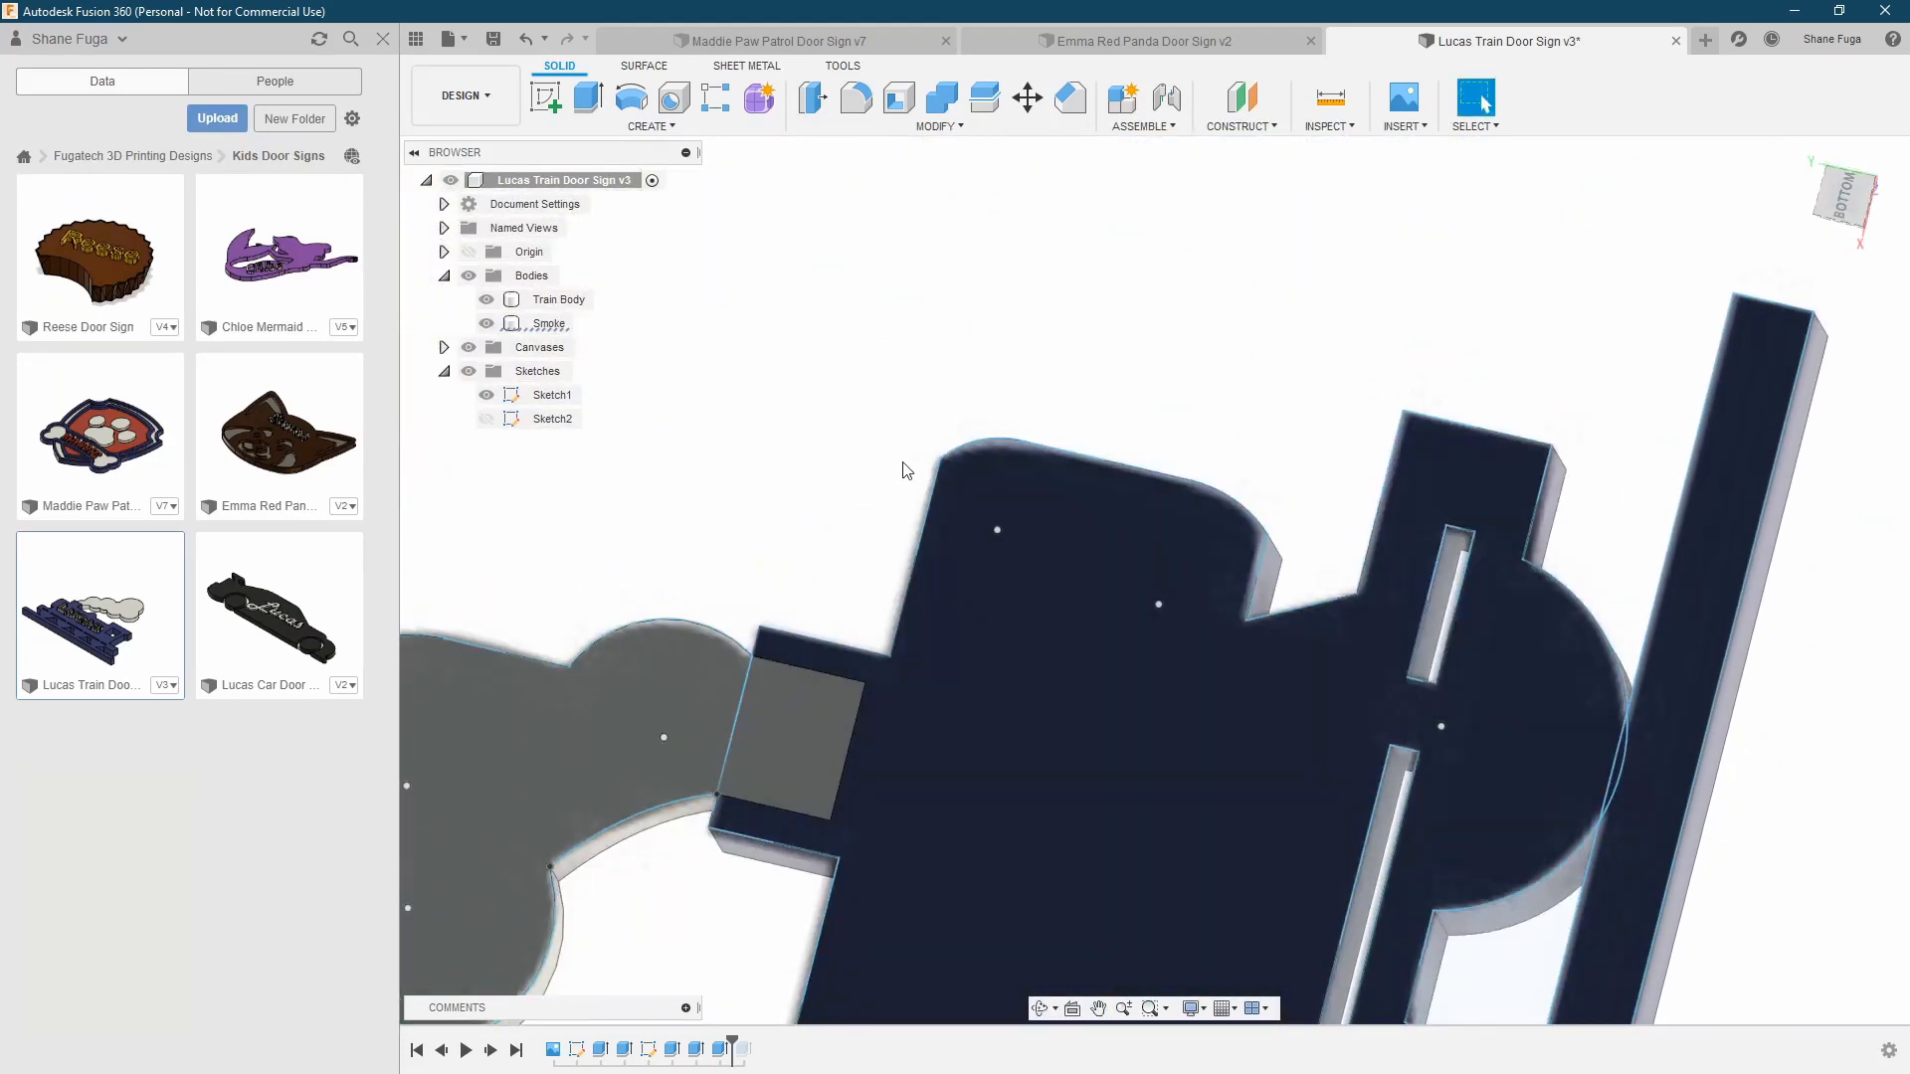
# Inspect the train sign from several angles, advancing the timeline to include the separate letter bodies, and finish in the top view
pyautogui.keyDown('shift'); pyautogui.moveTo(922, 527); pyautogui.dragTo(827, 690, button='middle'); pyautogui.keyUp('shift')
pyautogui.scroll(4, 1070, 647)
pyautogui.scroll(-8, 1104, 663)
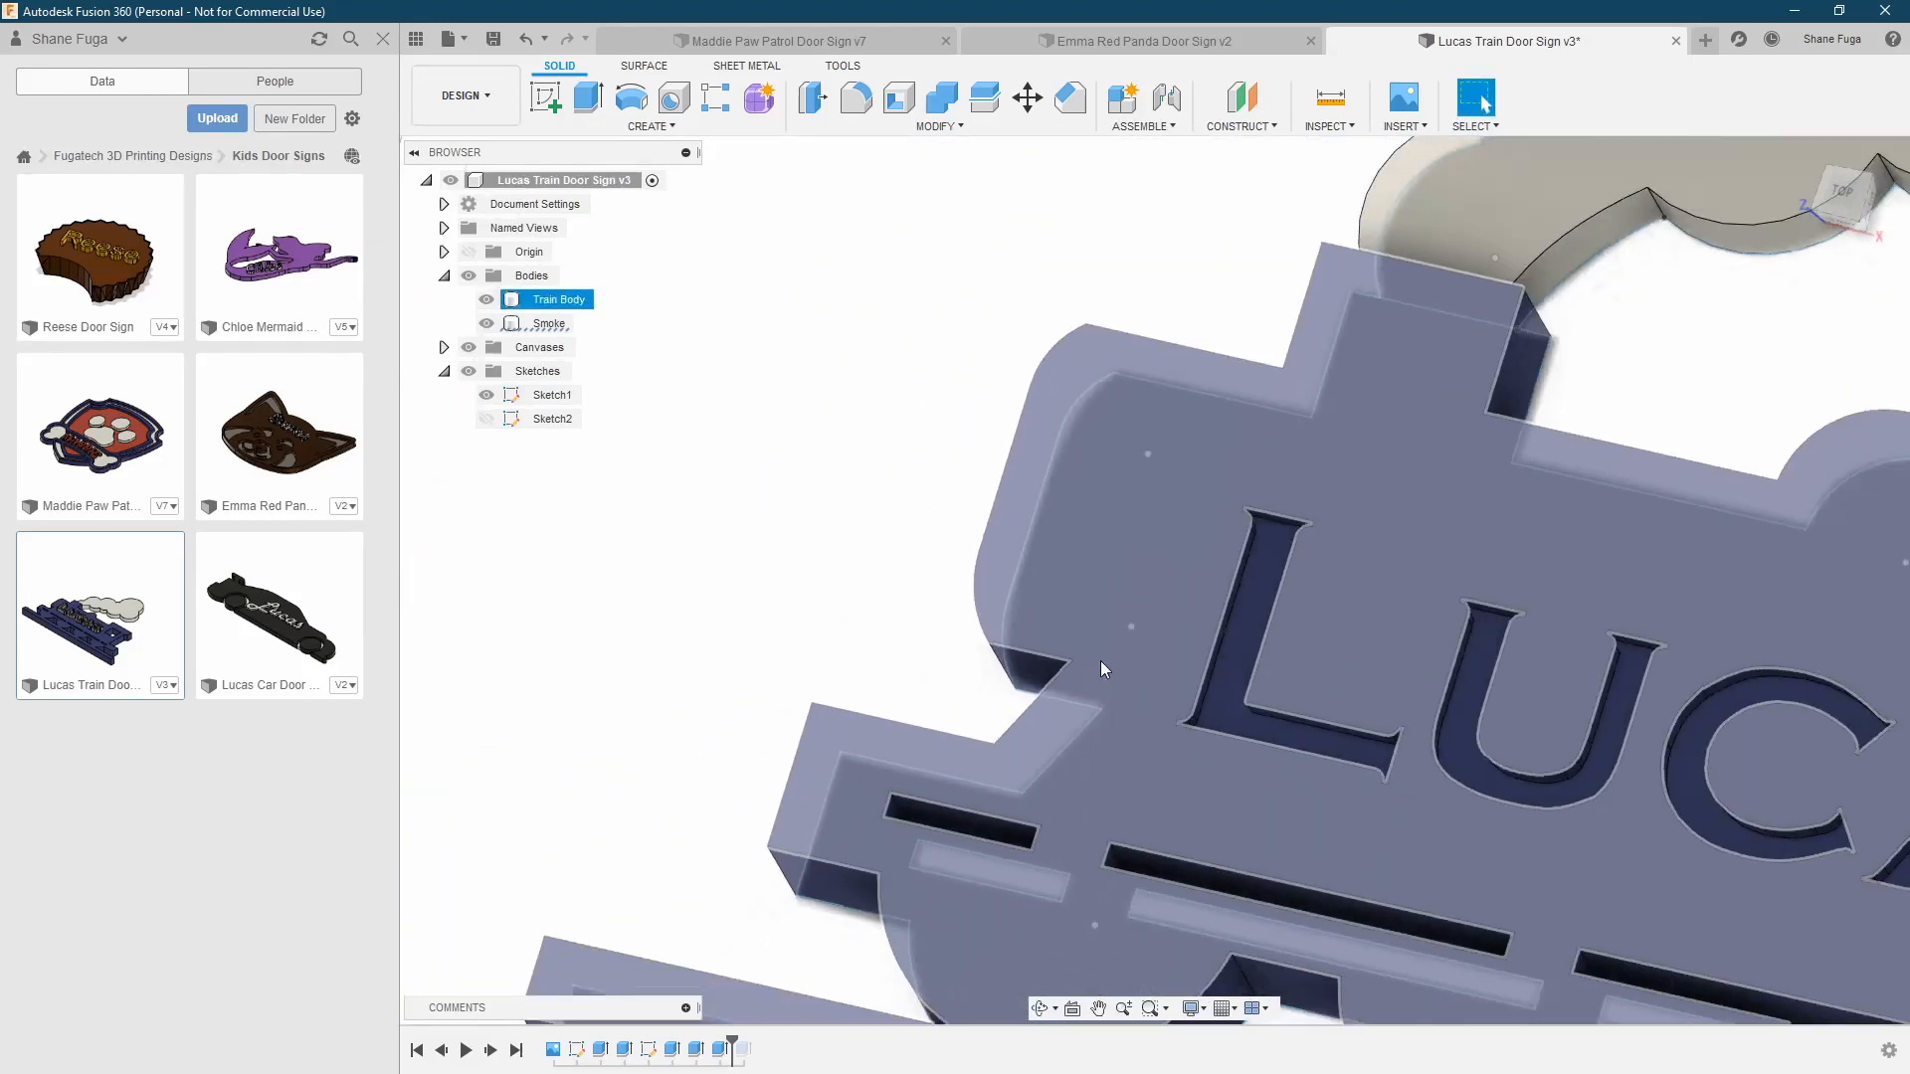
pyautogui.scroll(-3, 1100, 664)
pyautogui.moveTo(1299, 678); pyautogui.dragTo(1116, 667, button='middle')
pyautogui.keyDown('shift'); pyautogui.moveTo(1116, 667); pyautogui.dragTo(1198, 621, button='middle'); pyautogui.keyUp('shift')
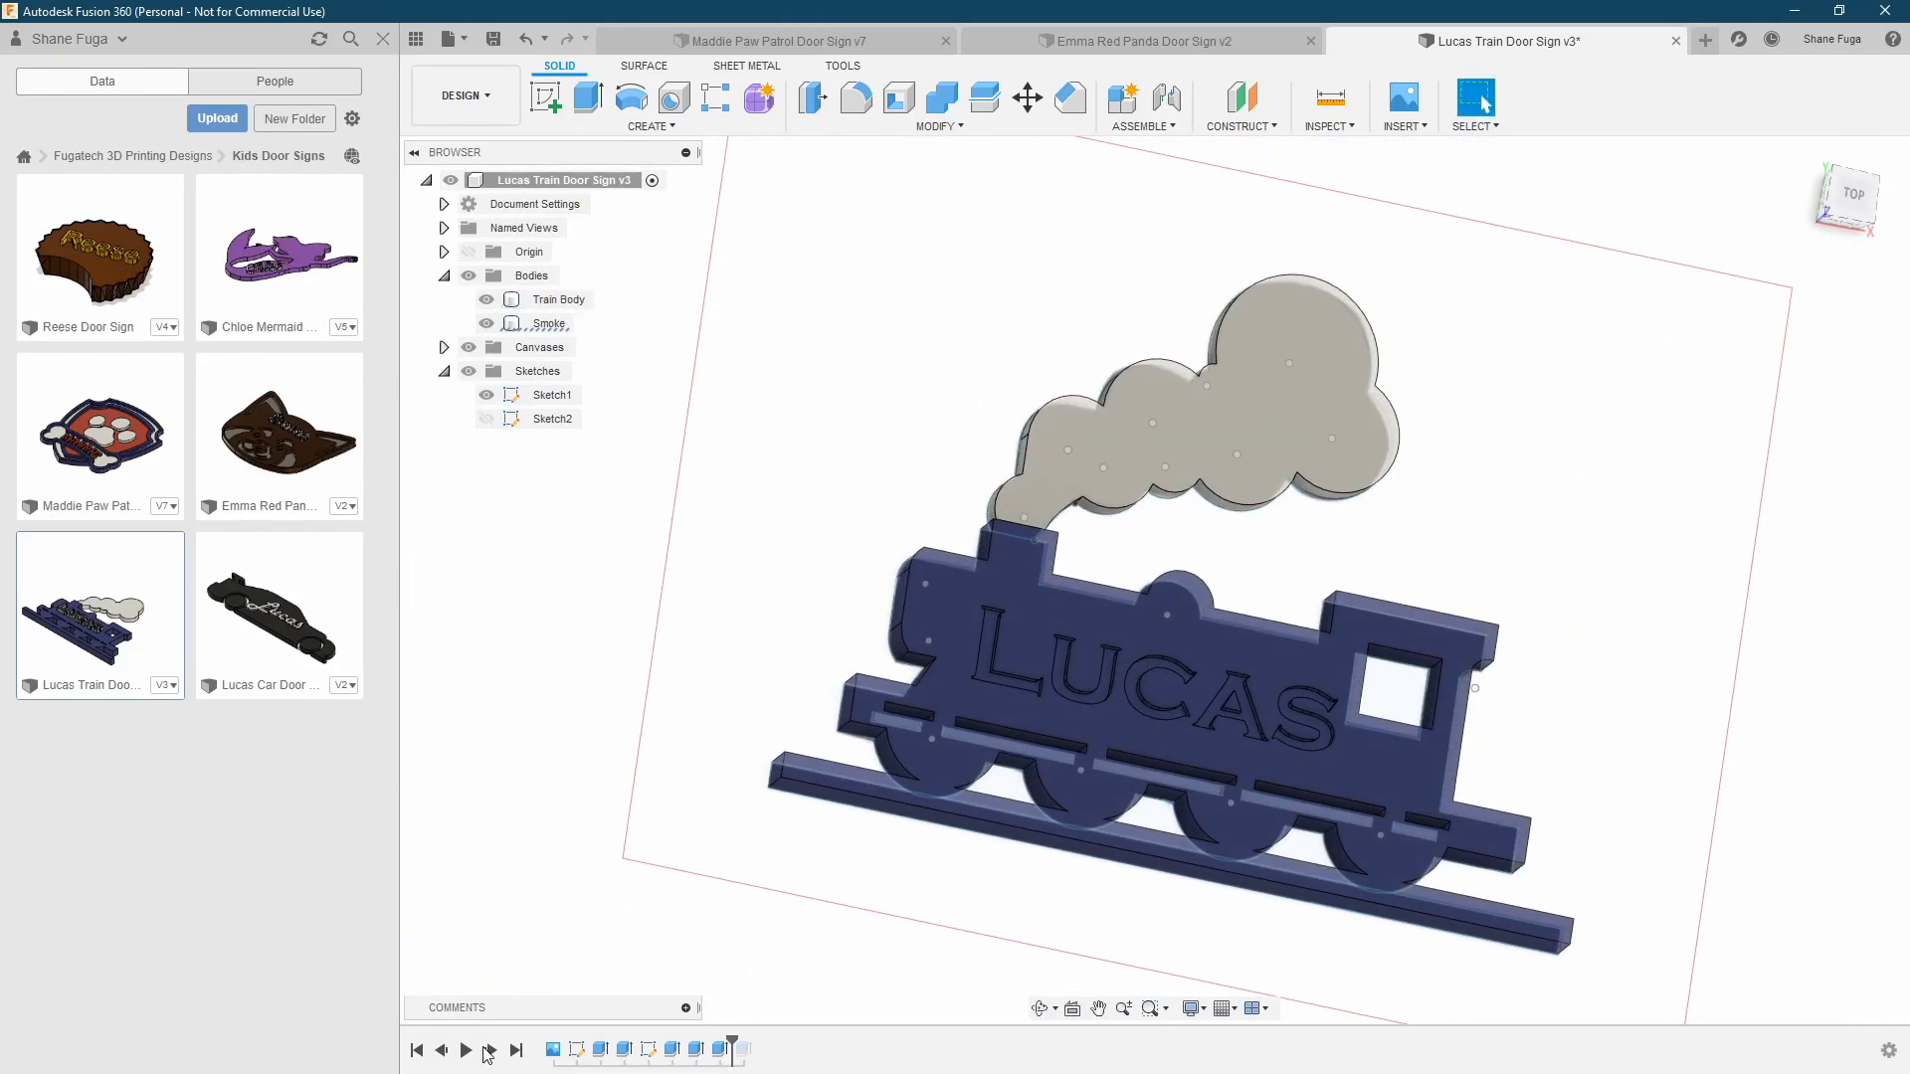
pyautogui.click(491, 1051)
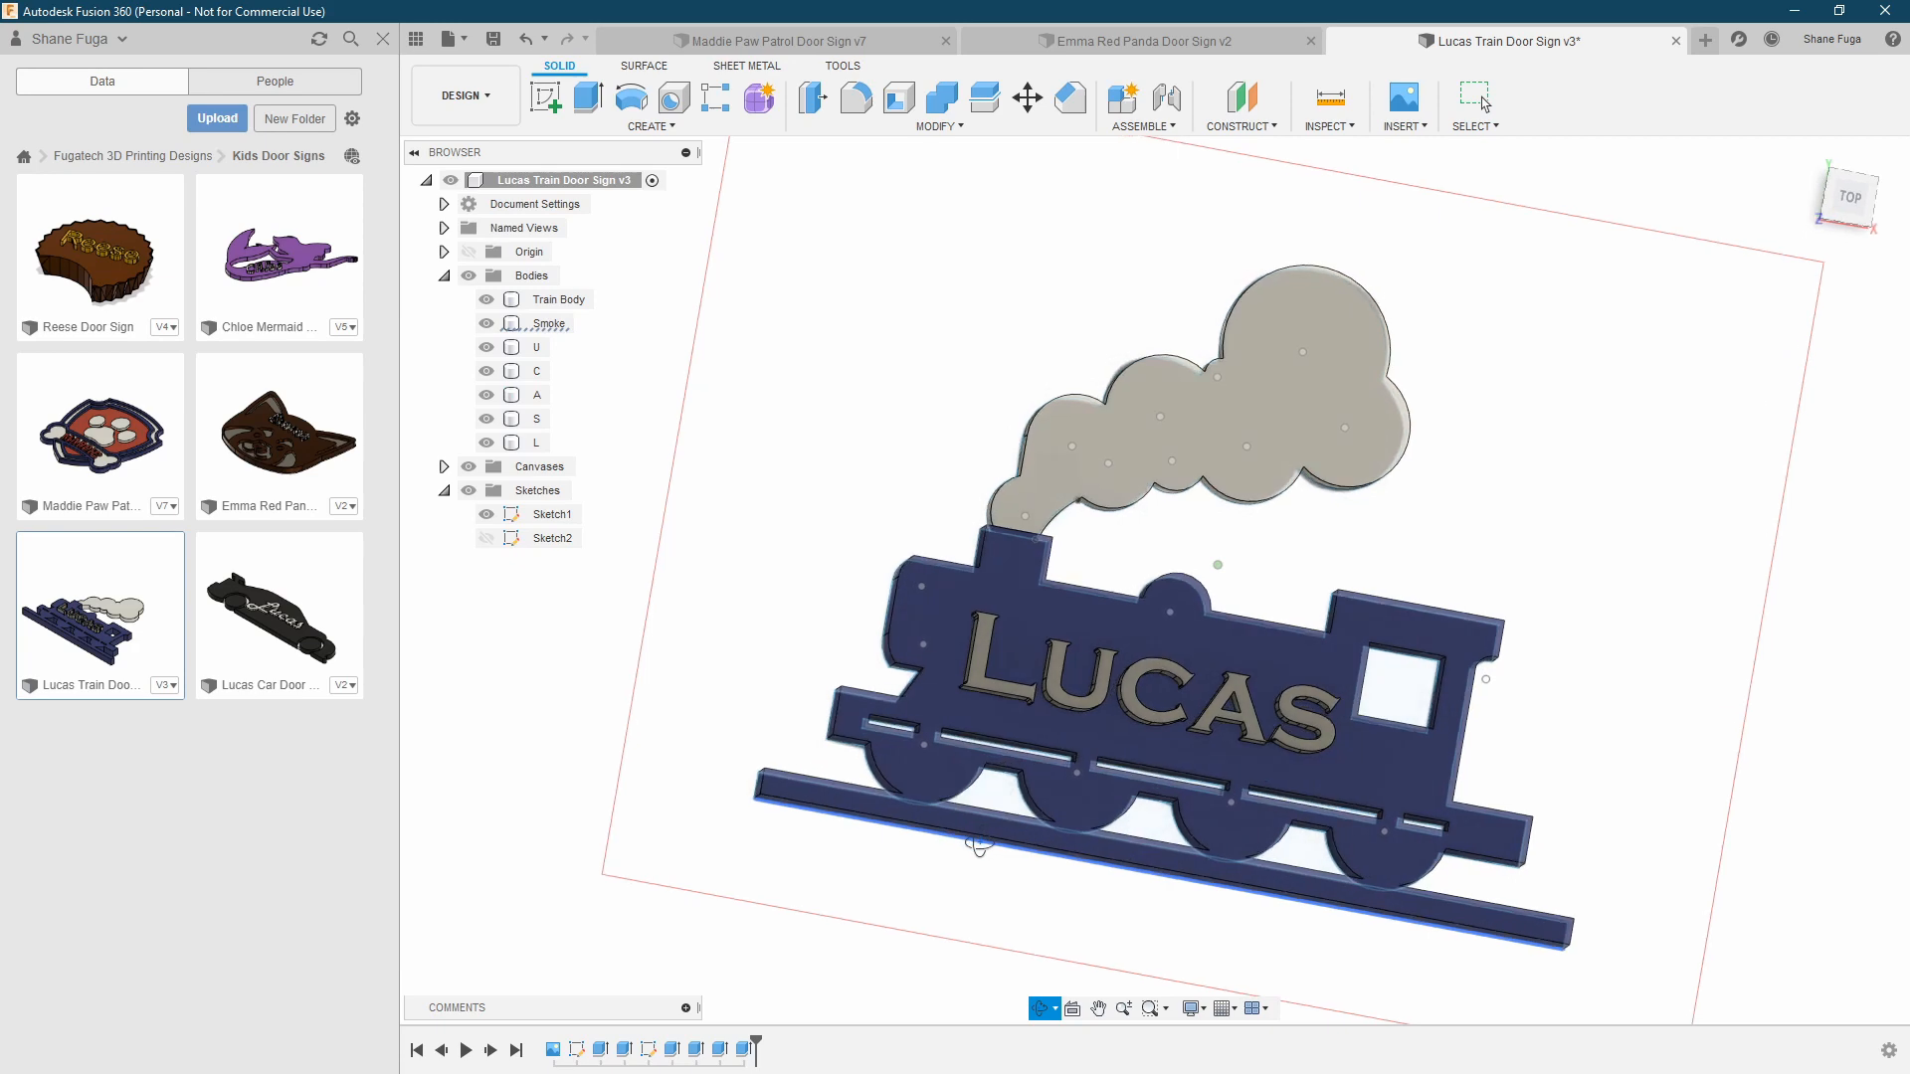
pyautogui.click(1036, 726)
pyautogui.keyDown('shift'); pyautogui.moveTo(1086, 742); pyautogui.dragTo(933, 695, button='middle'); pyautogui.keyUp('shift')
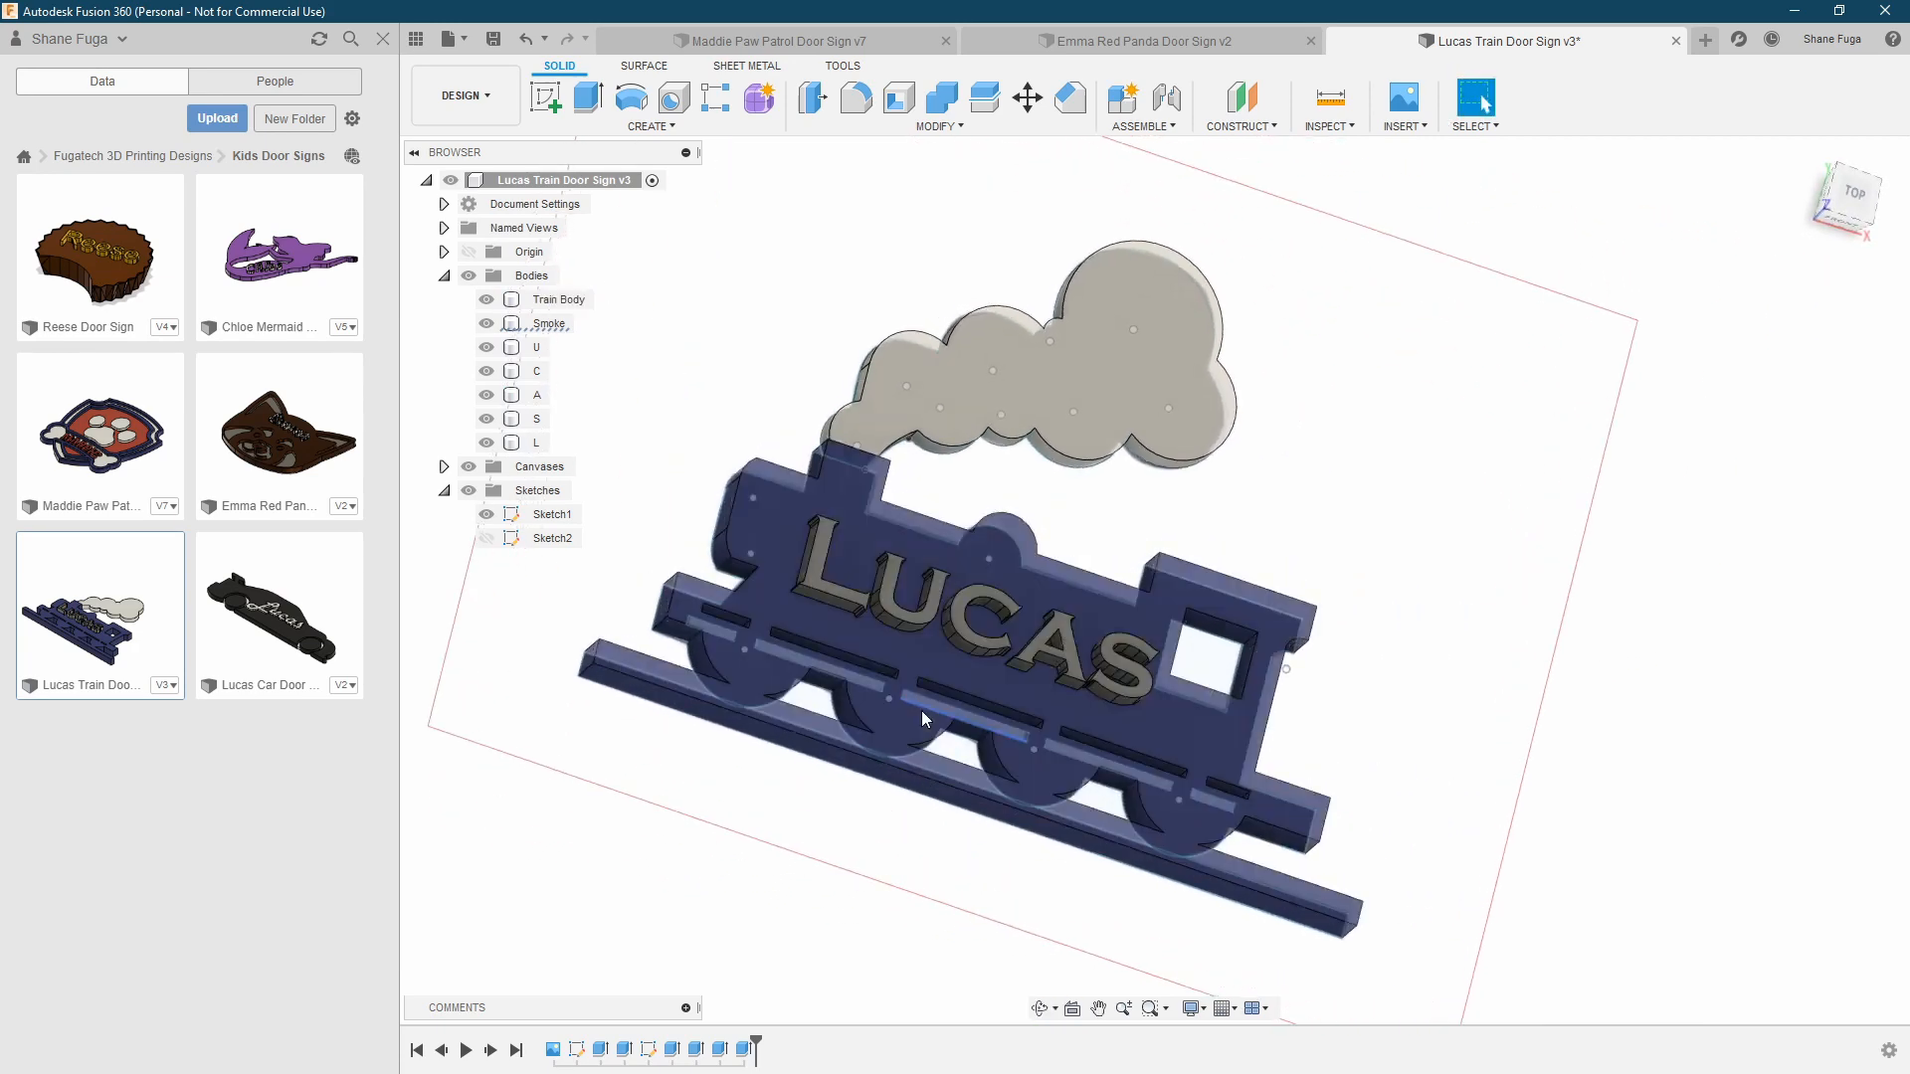
pyautogui.click(1856, 199)
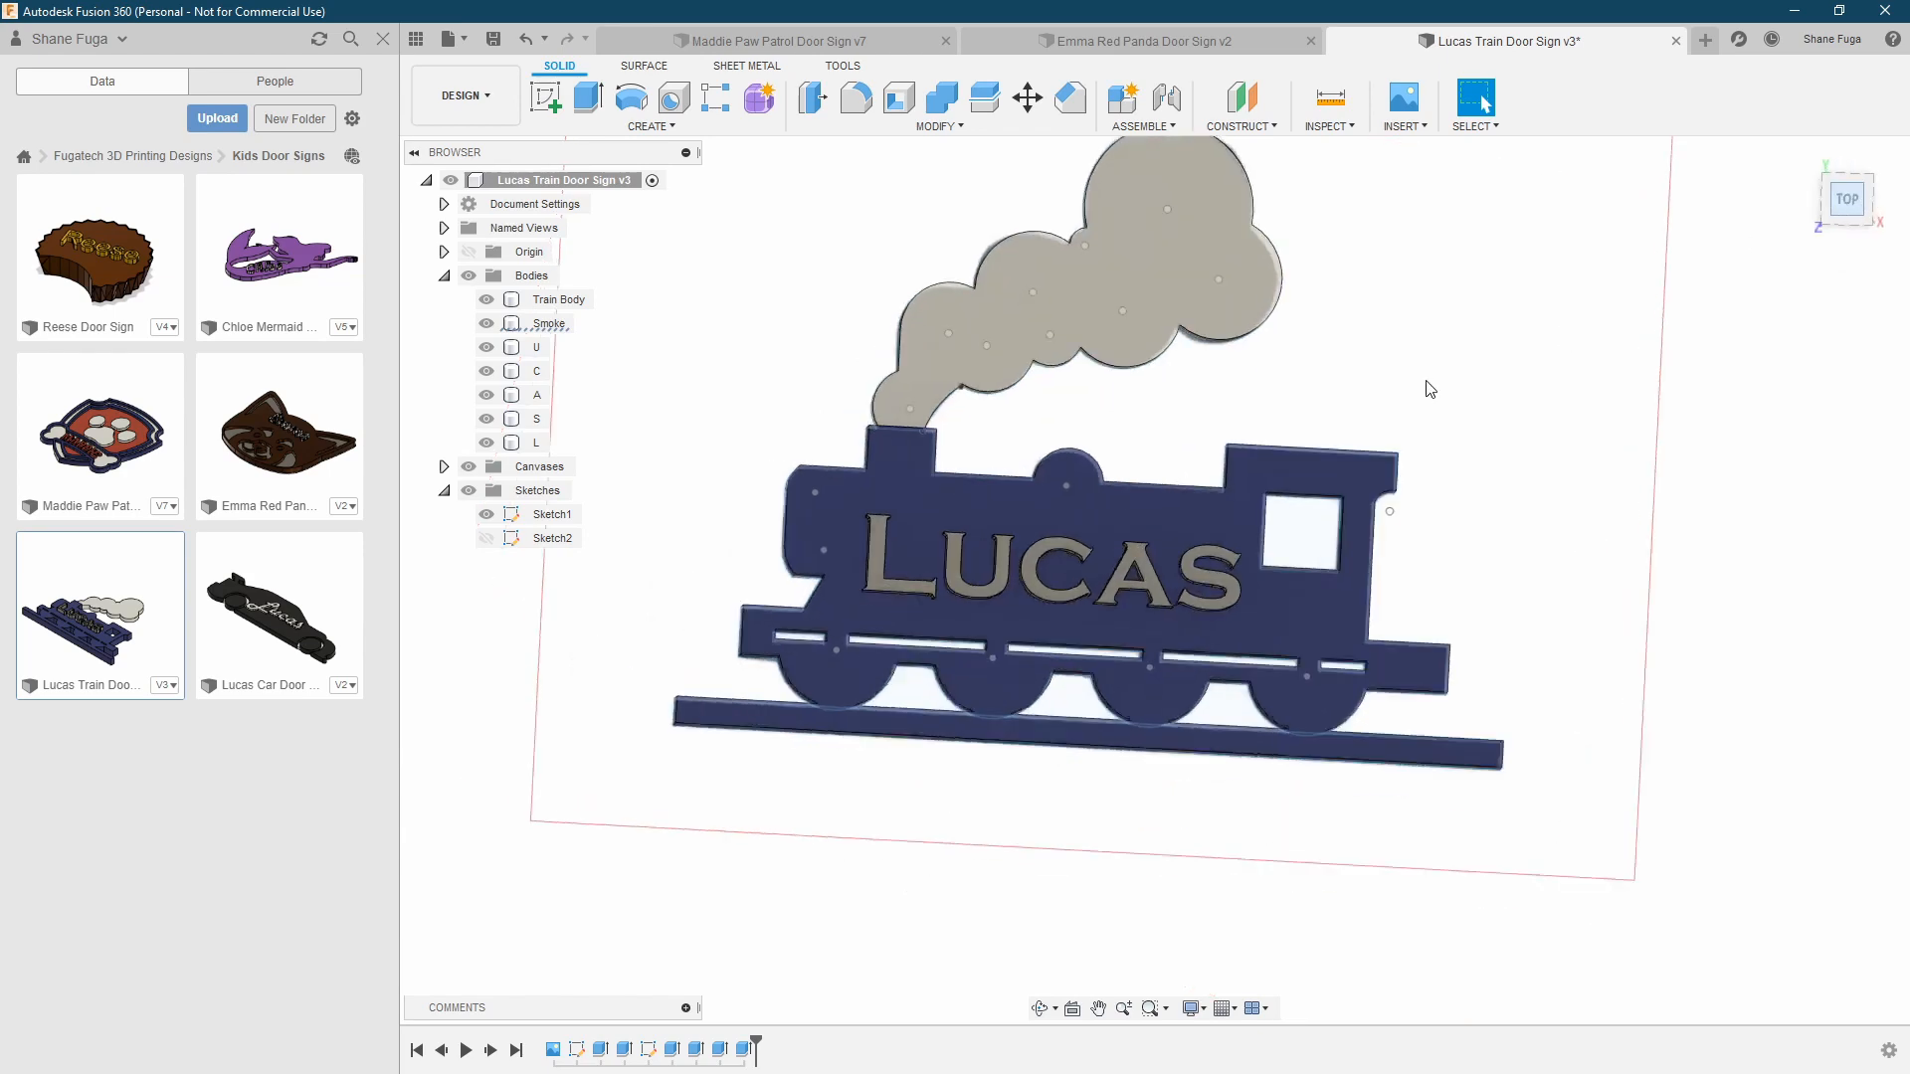
# Close the train door sign design without saving its changes and bring the whole red panda sign into view
pyautogui.click(1676, 41)
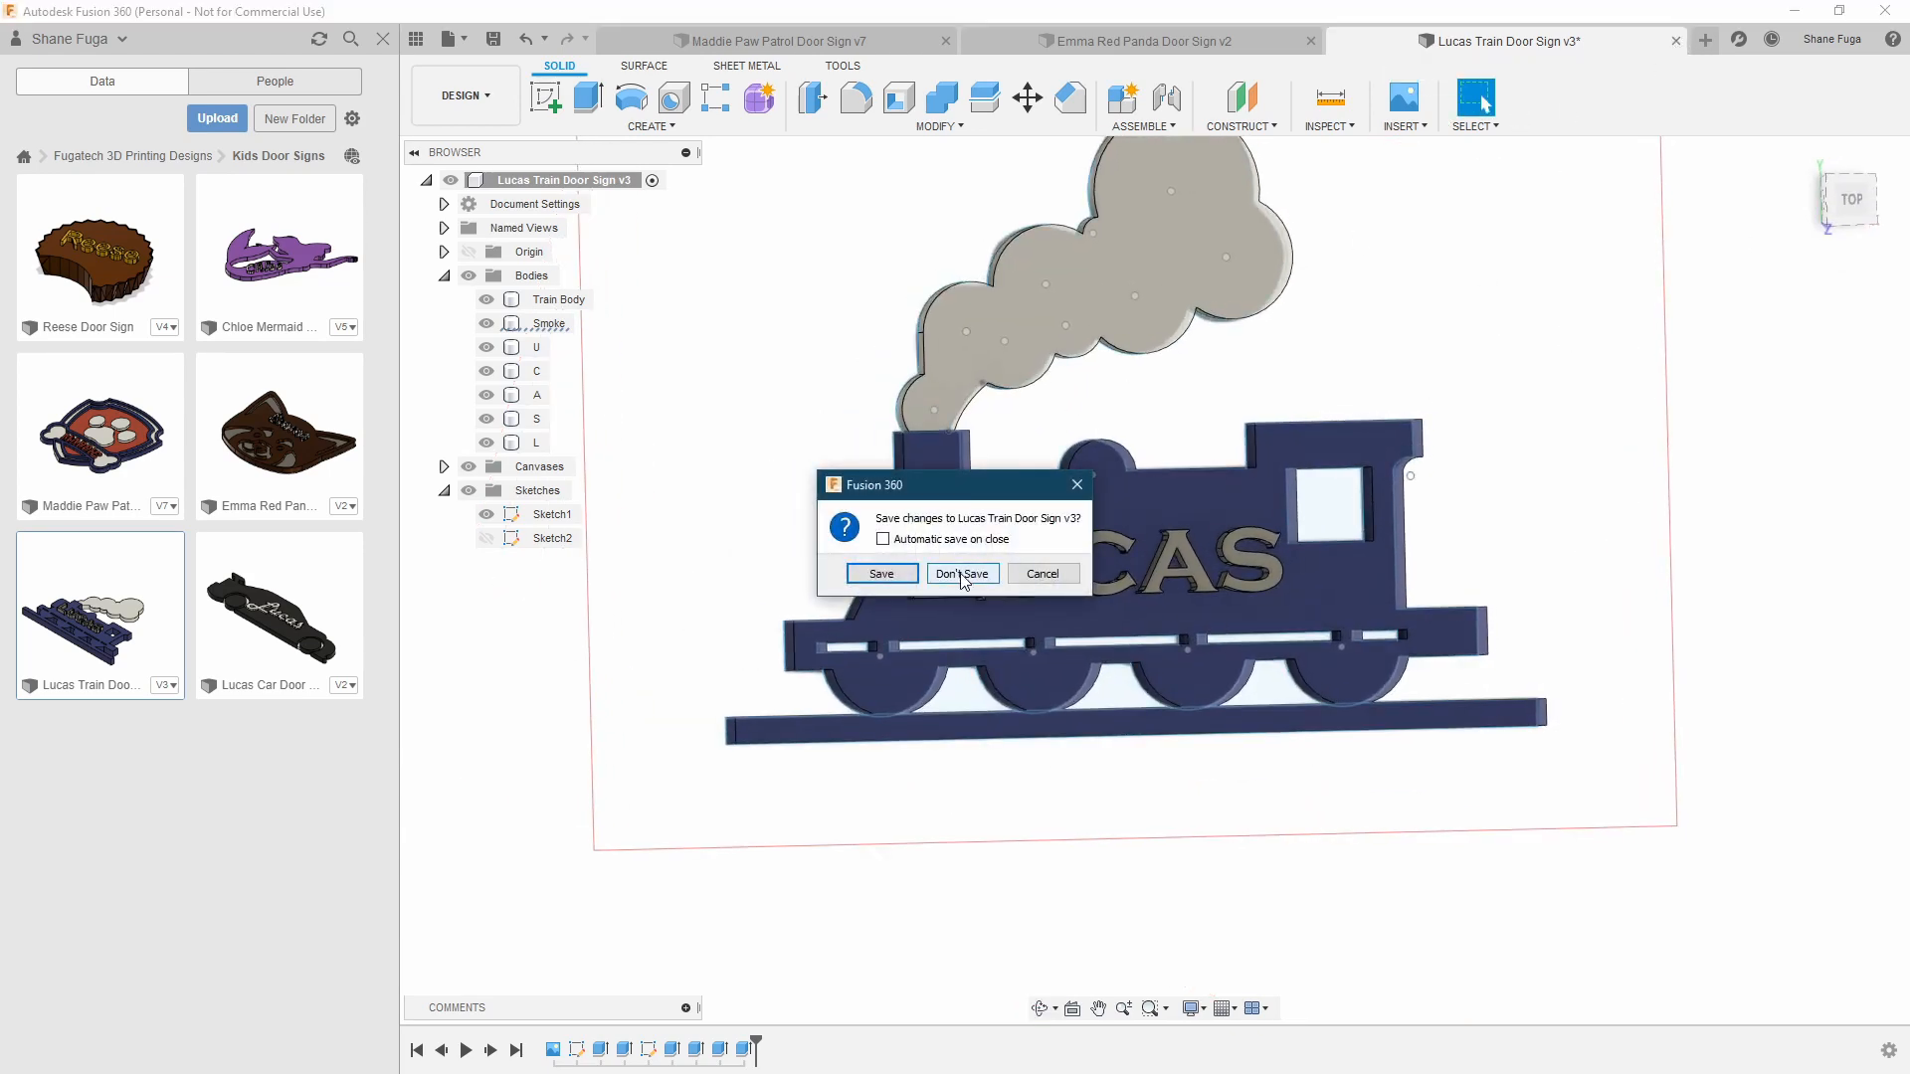
pyautogui.click(959, 575)
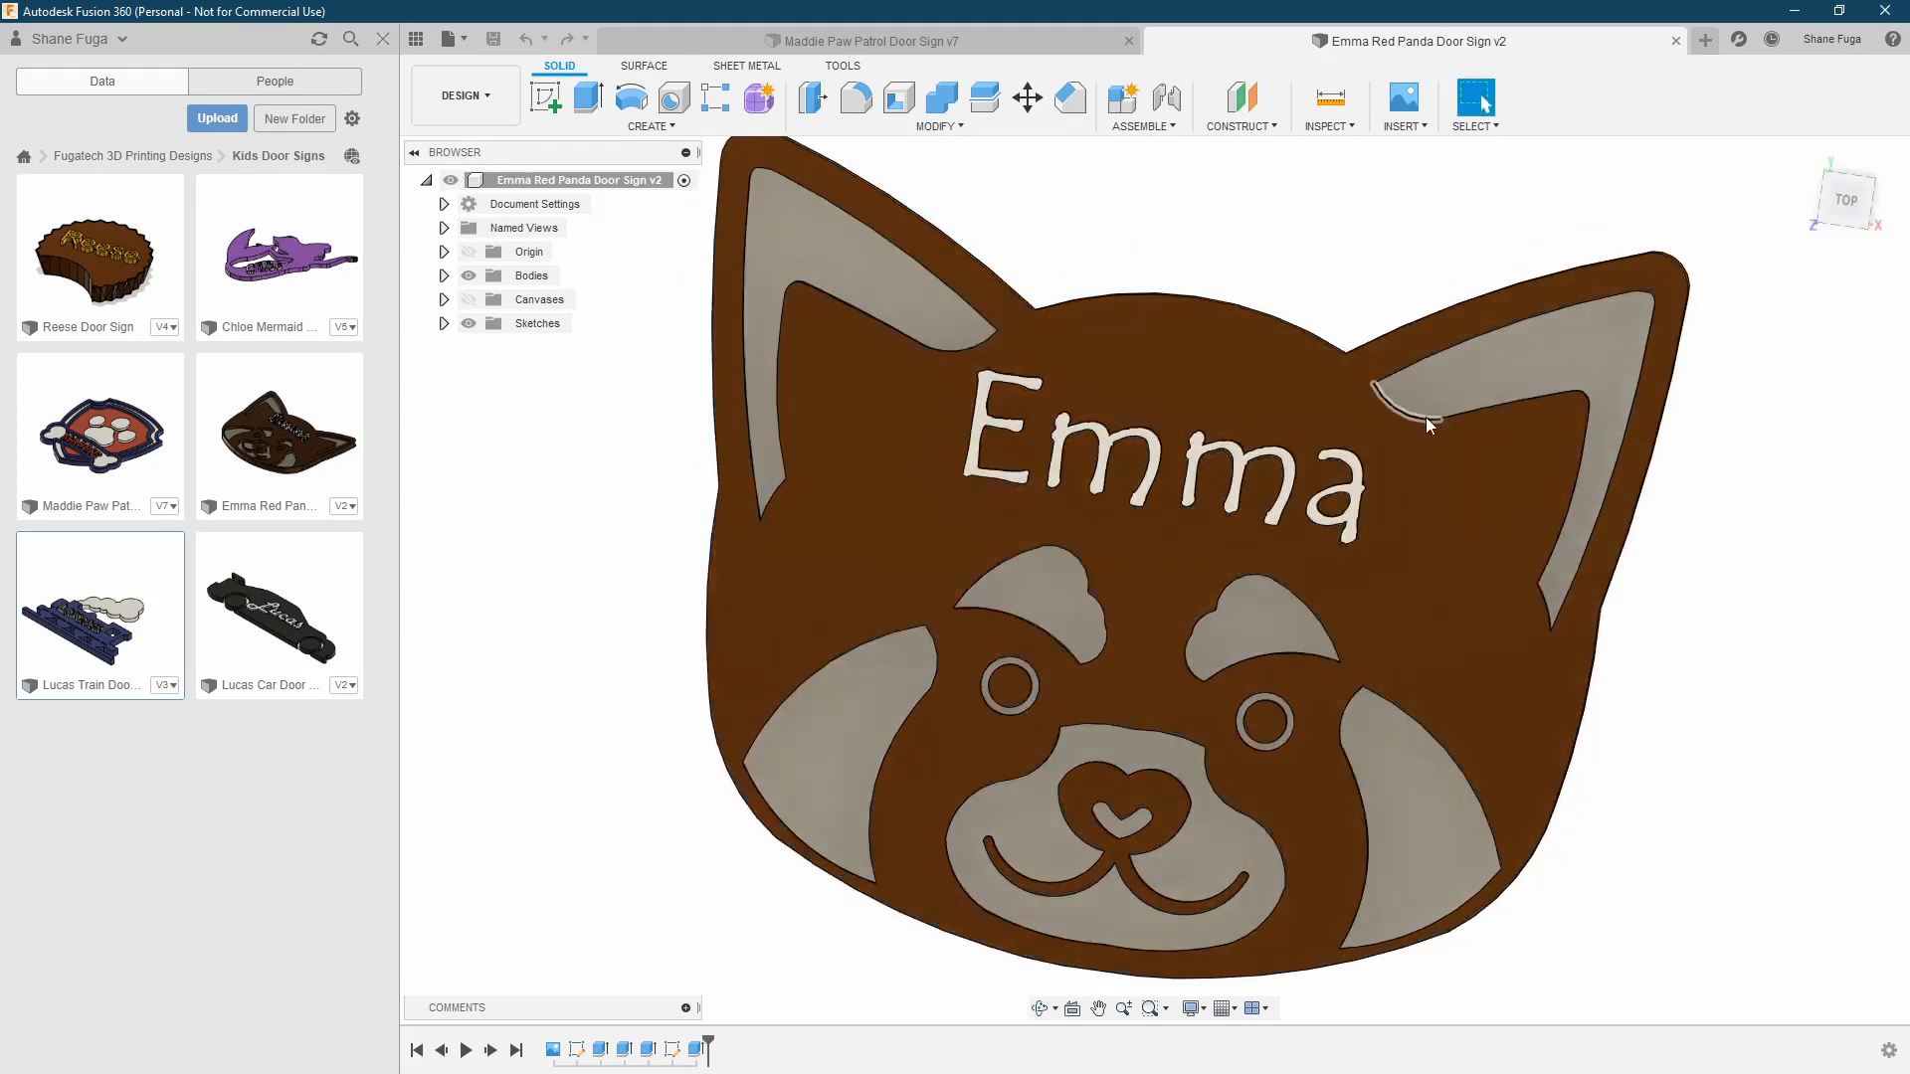
pyautogui.scroll(-2, 1602, 547)
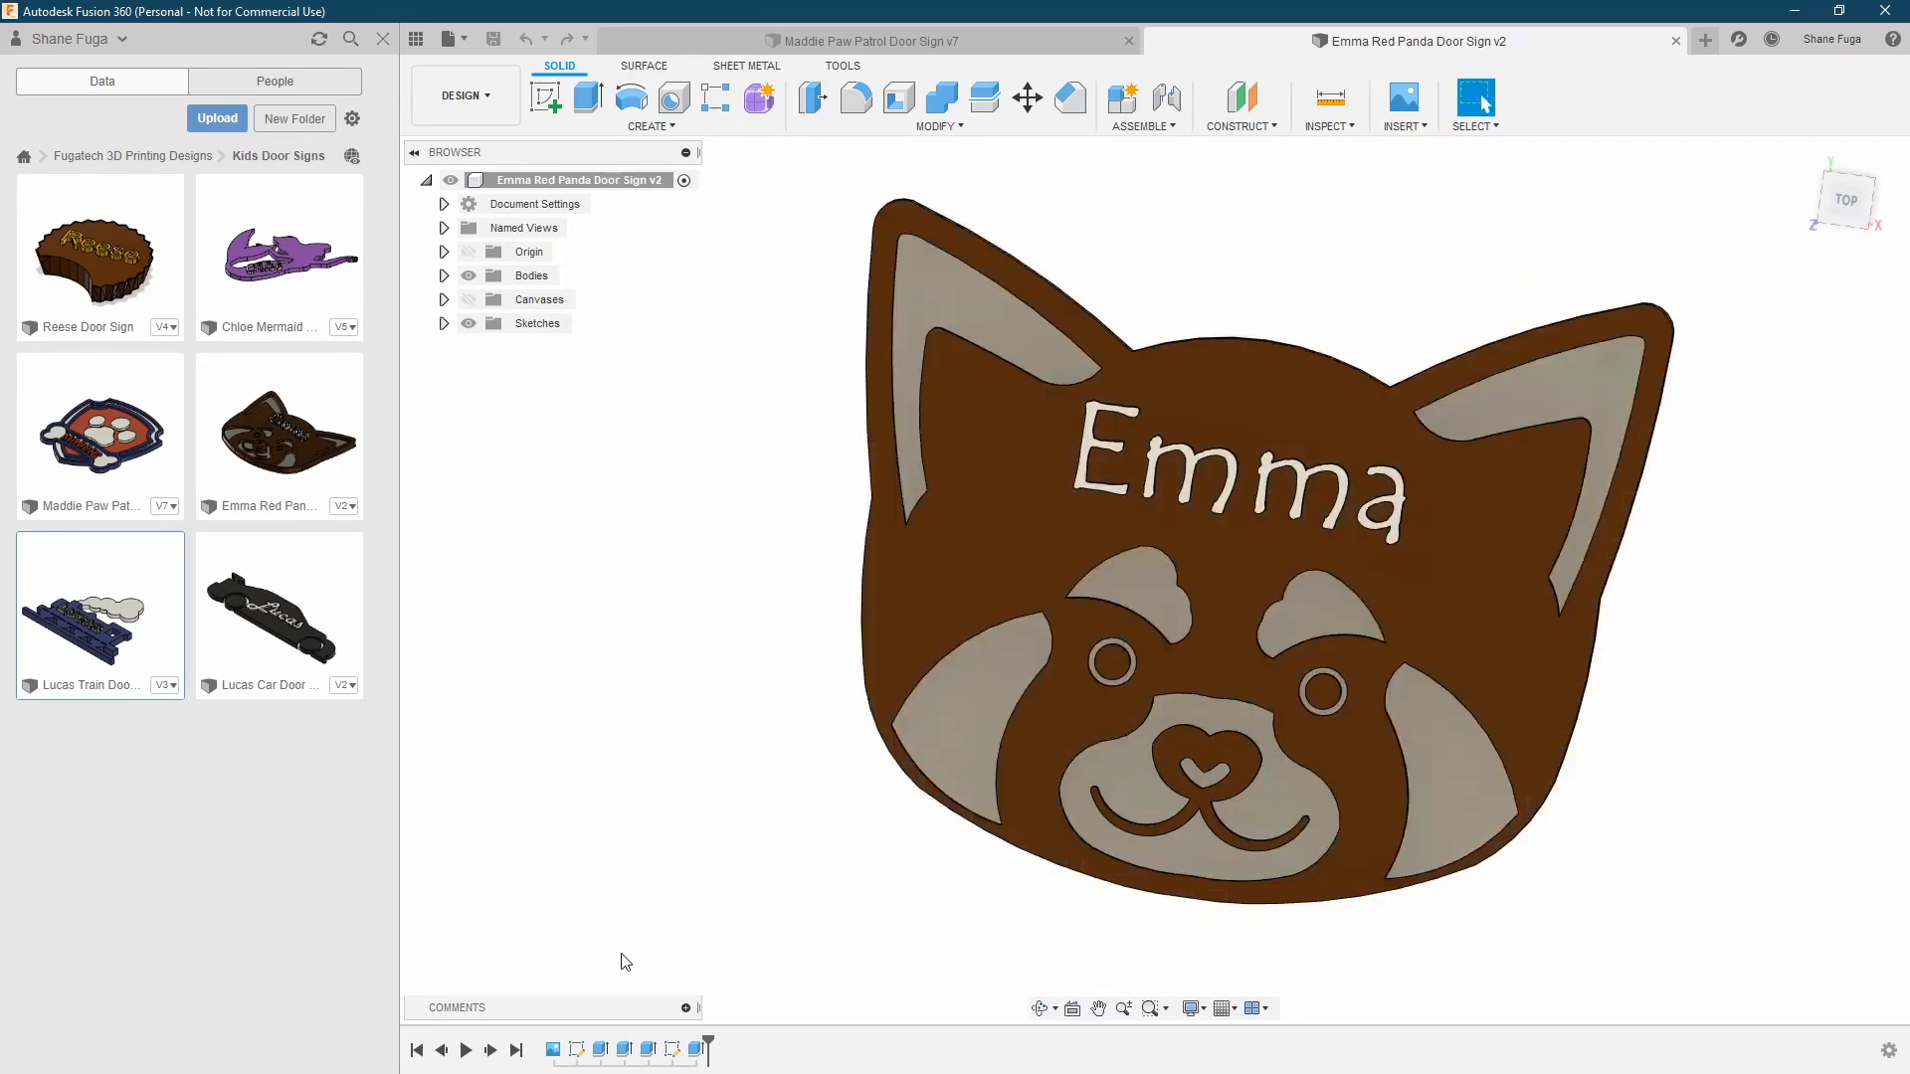
# Roll the red panda timeline back to the reference image, show the canvas, and examine it from the top
pyautogui.click(698, 1050)
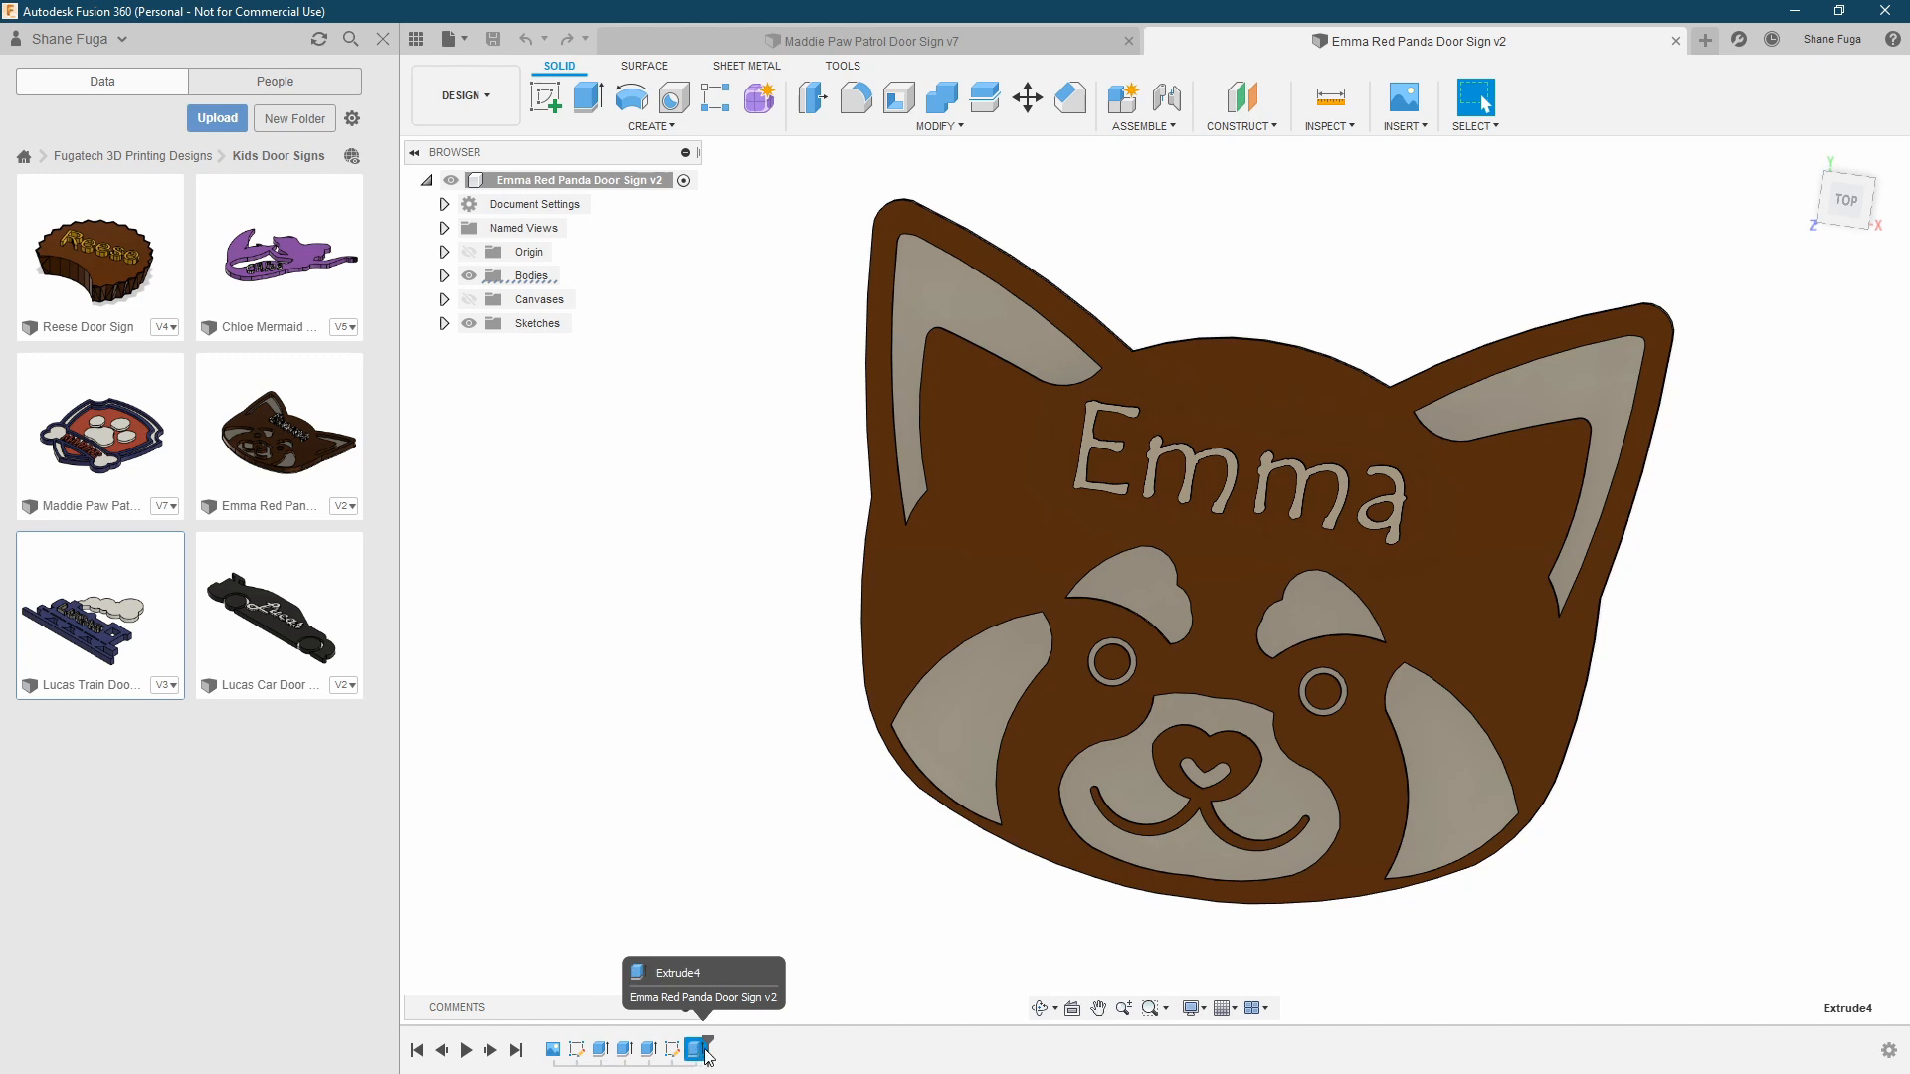
pyautogui.moveTo(710, 1040); pyautogui.dragTo(564, 1045)
pyautogui.click(470, 277)
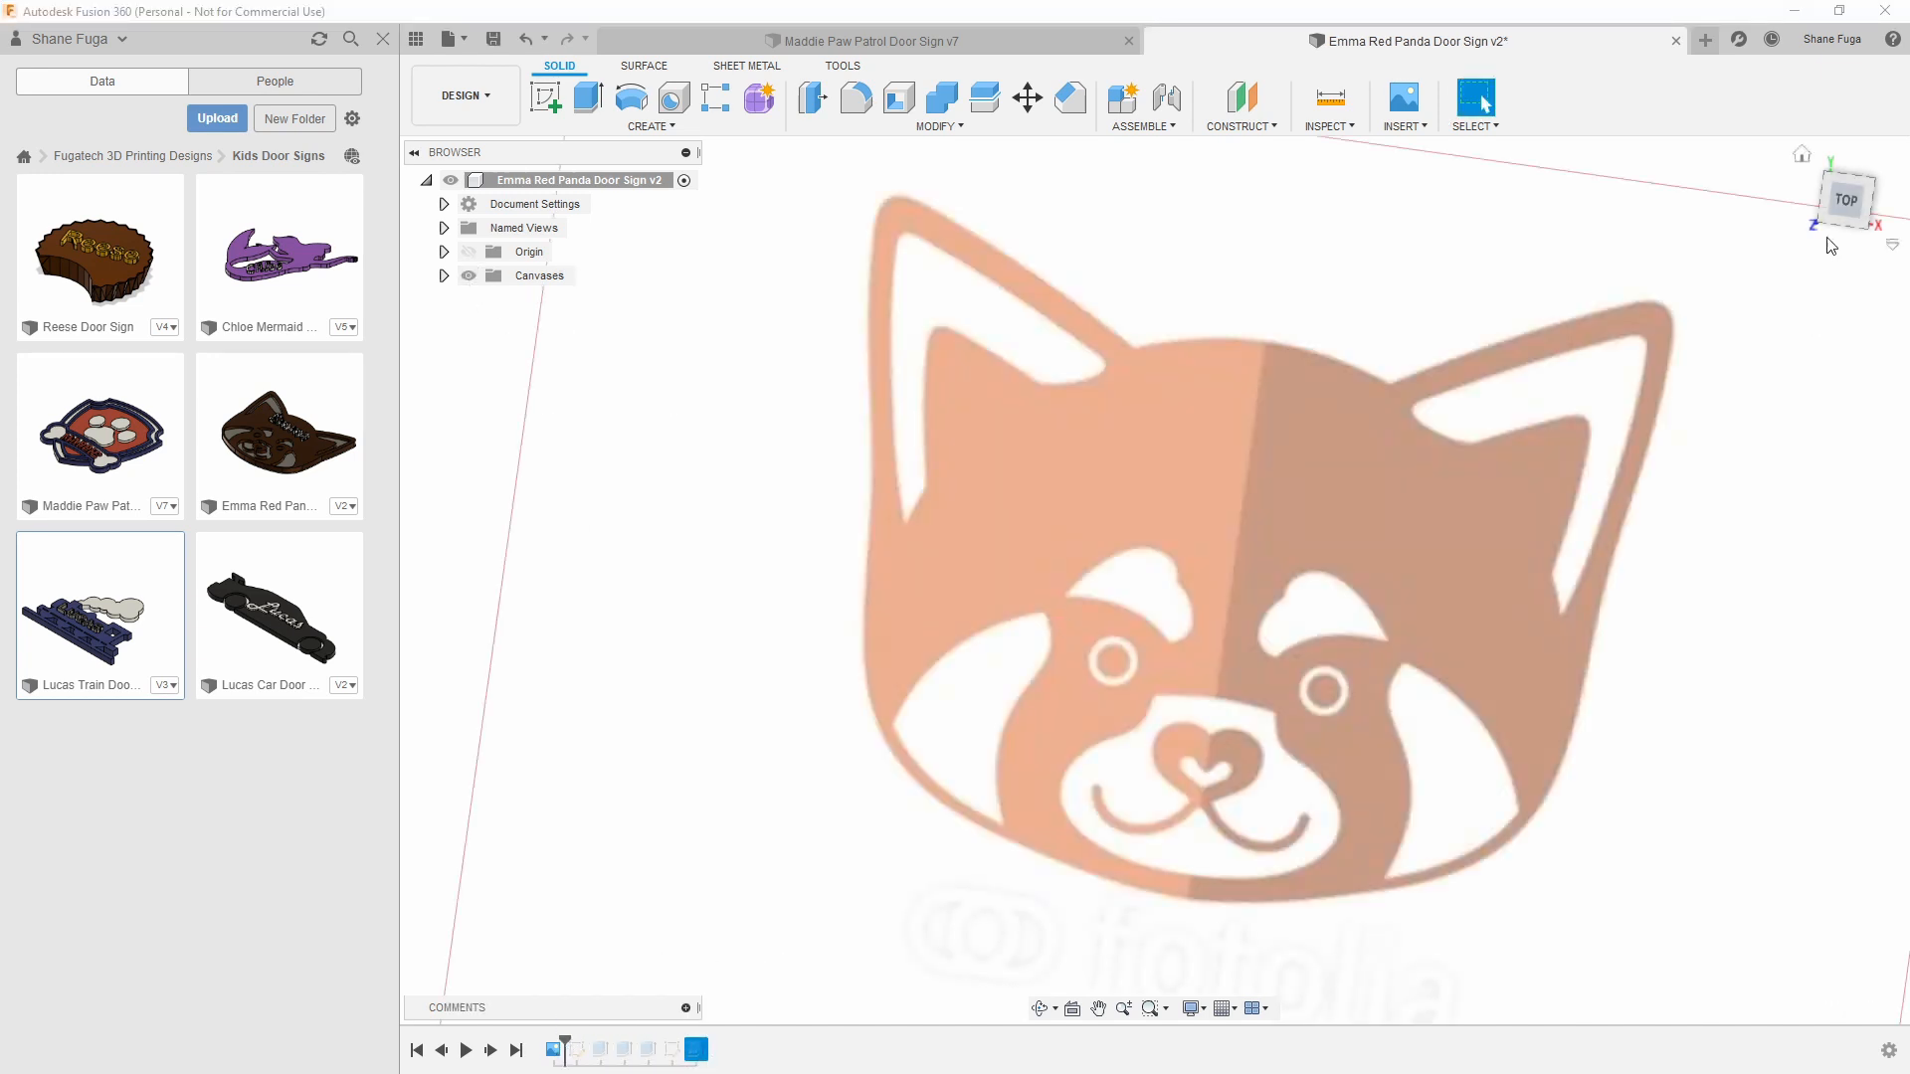
pyautogui.click(1838, 204)
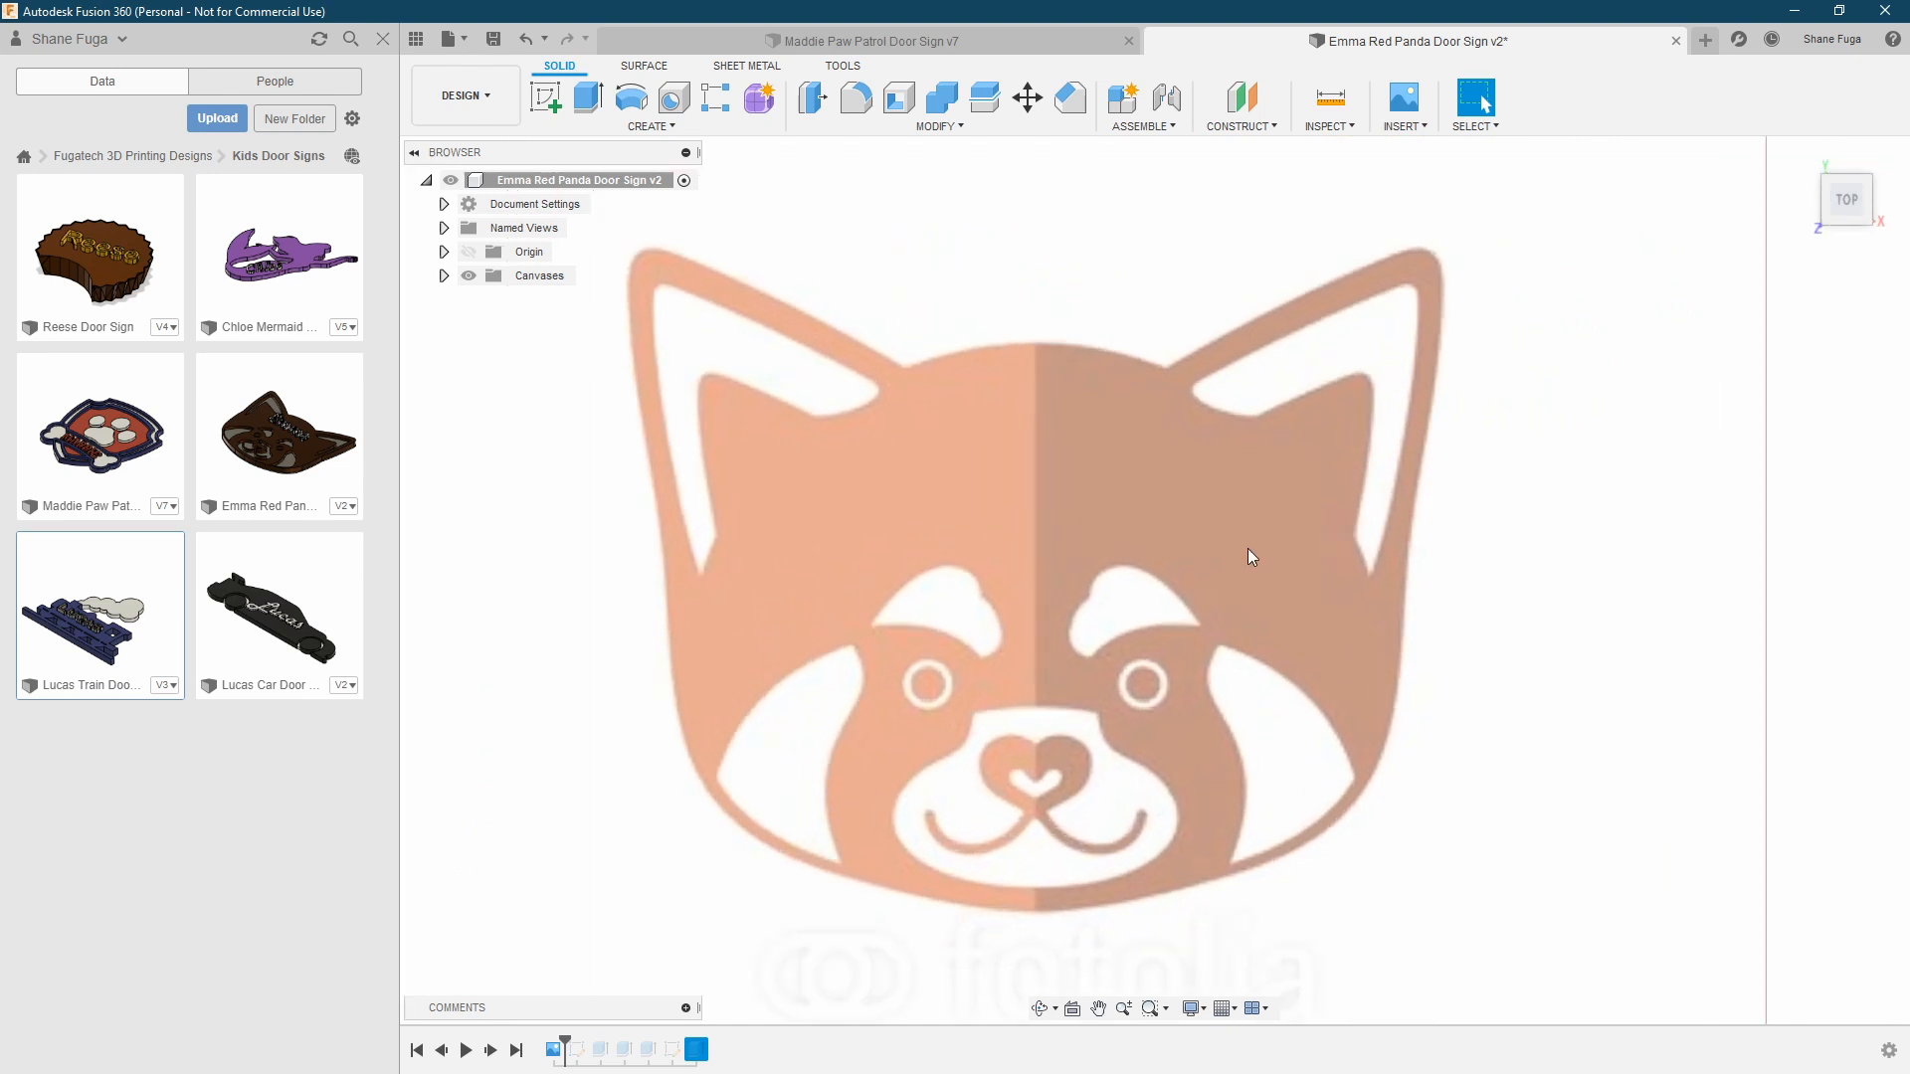
pyautogui.scroll(-2, 1251, 557)
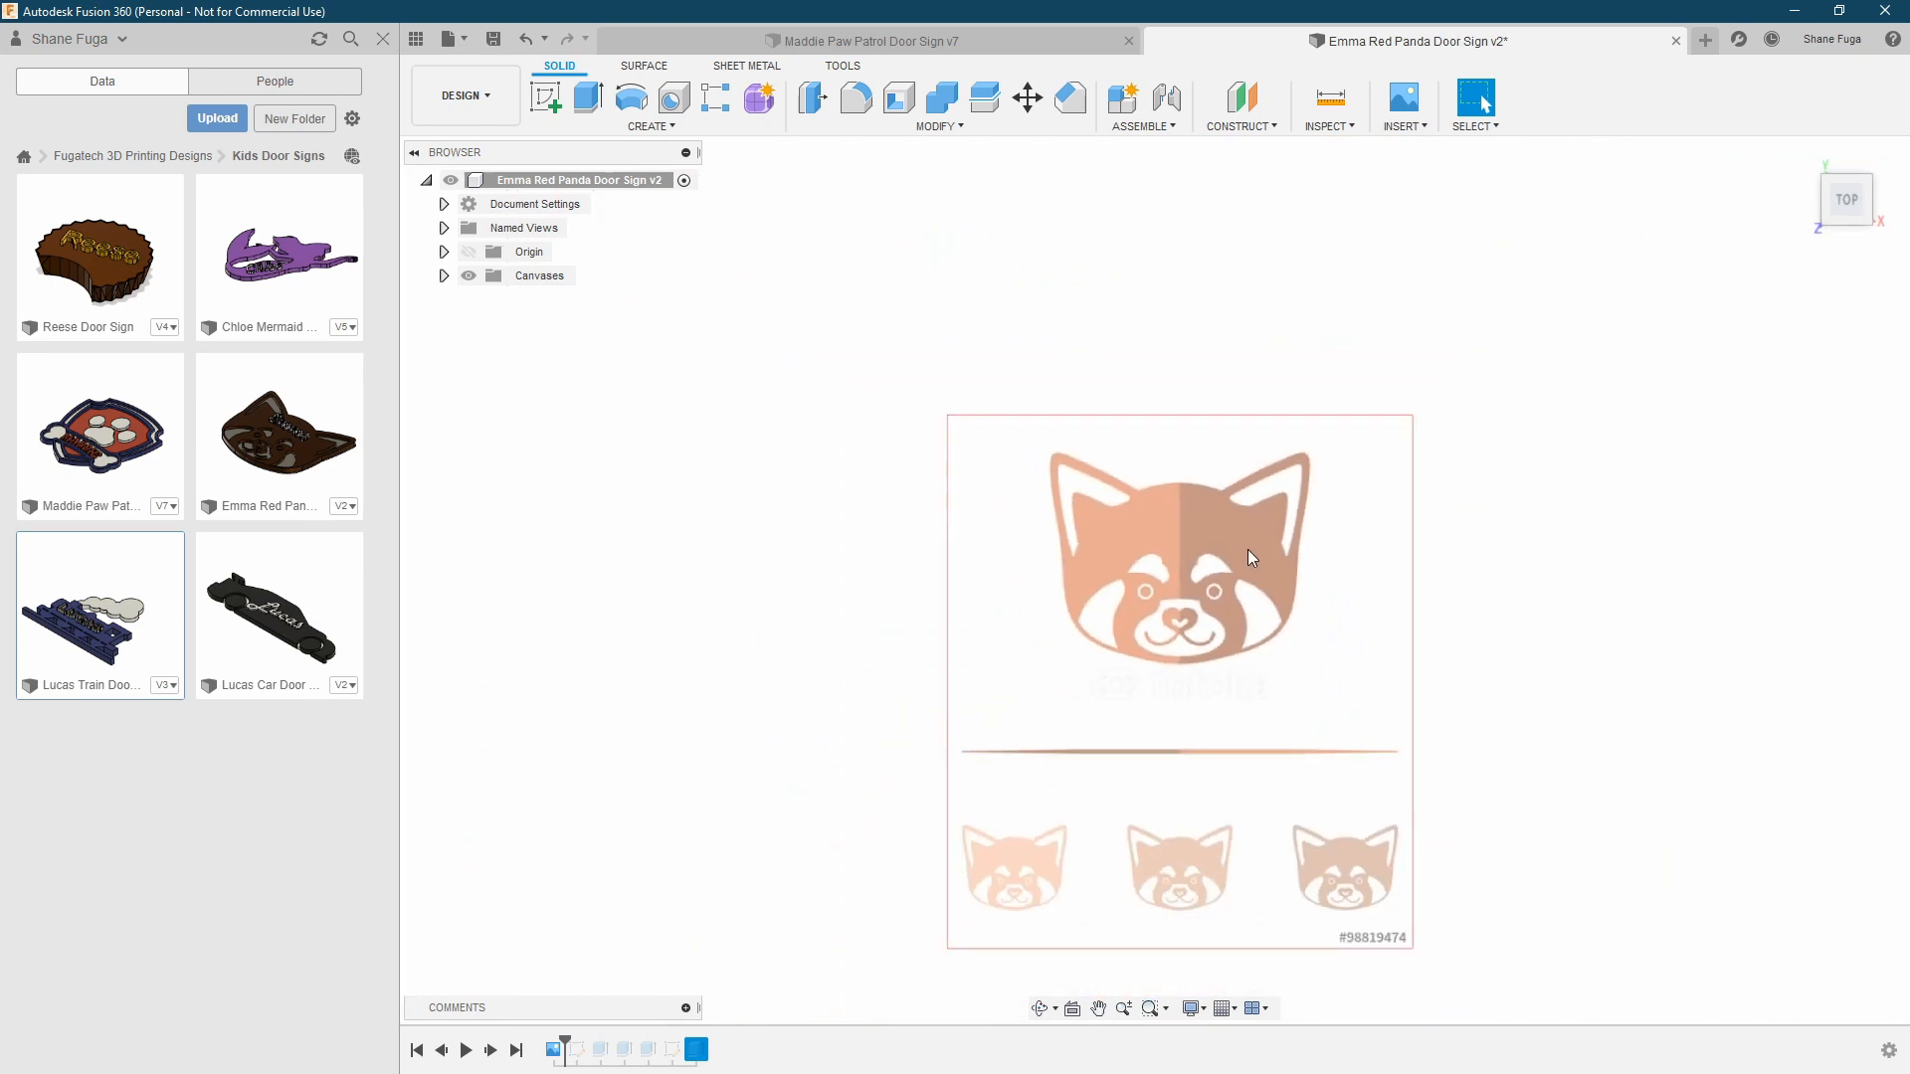
pyautogui.scroll(5, 1252, 558)
pyautogui.scroll(2, 1357, 585)
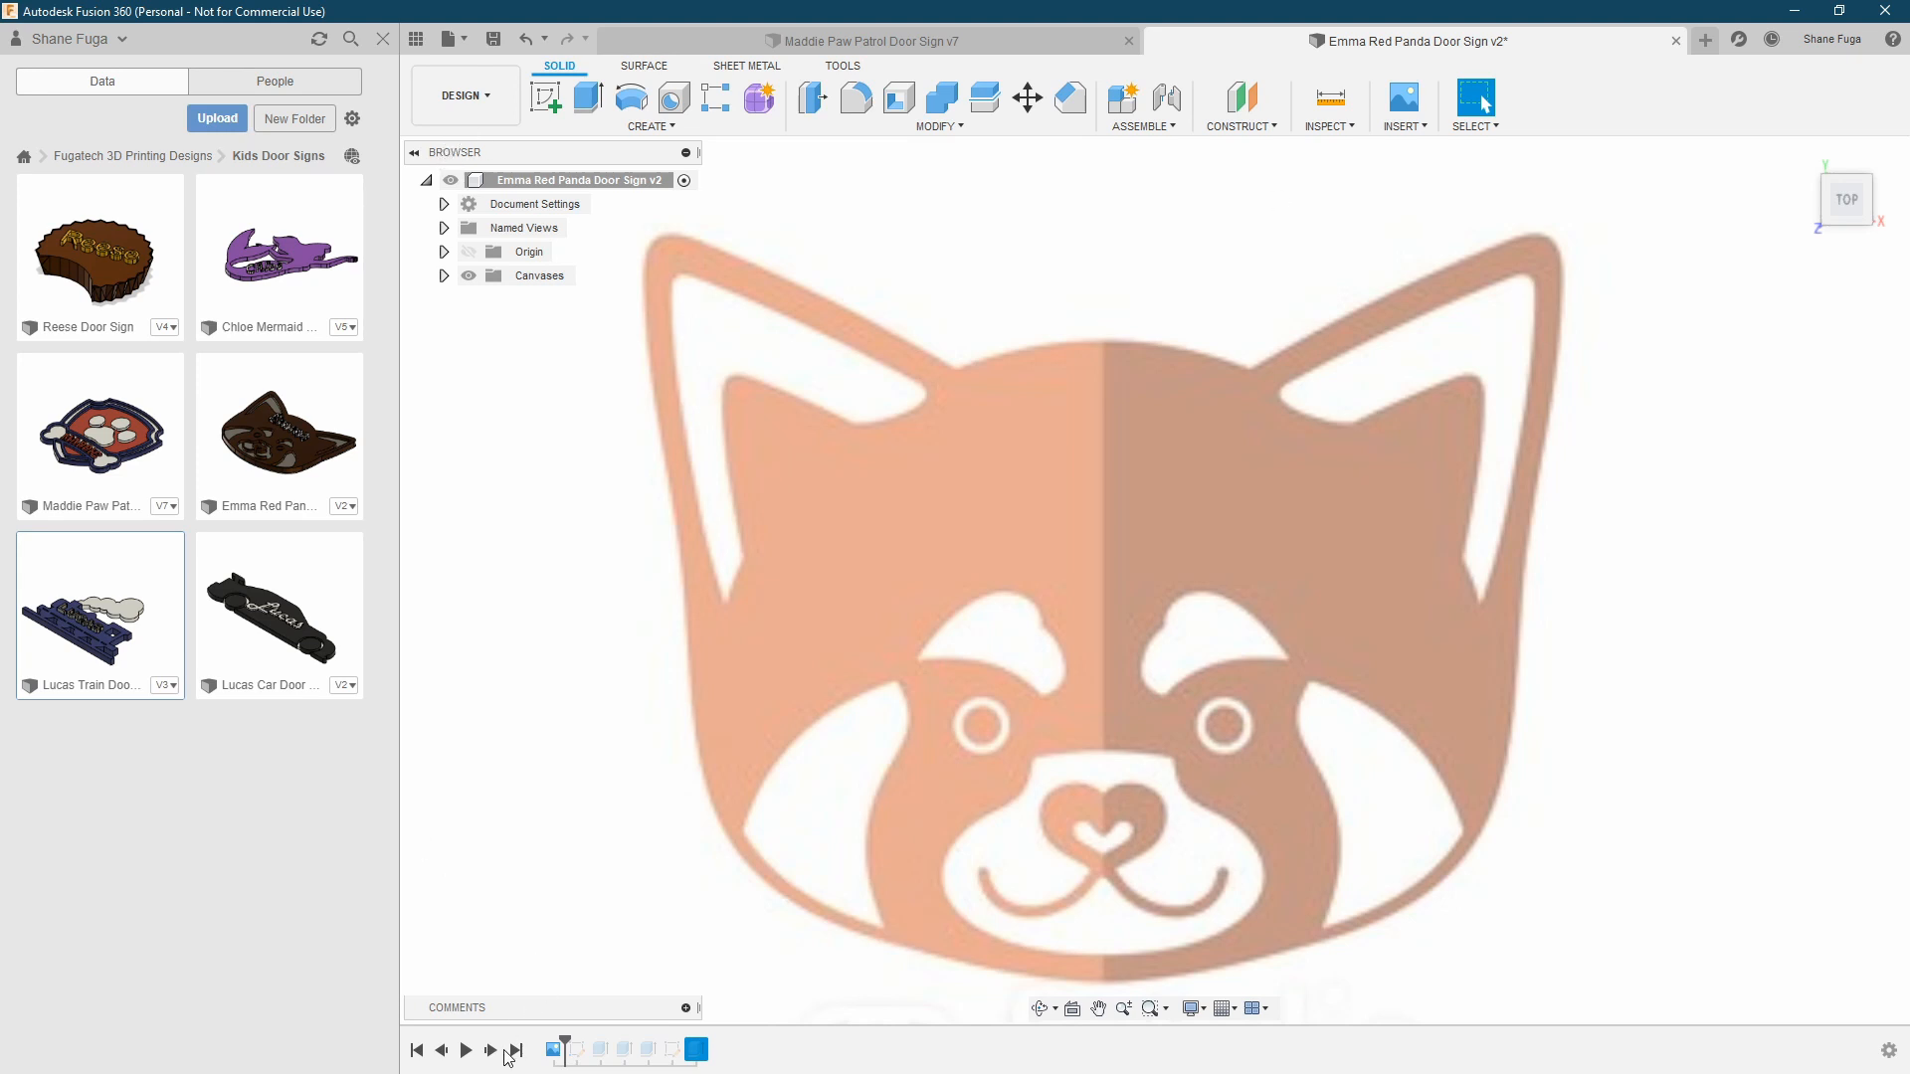
# Advance the timeline to the traced face sketch, show it, and inspect the centre point at the top of the head
pyautogui.click(444, 300)
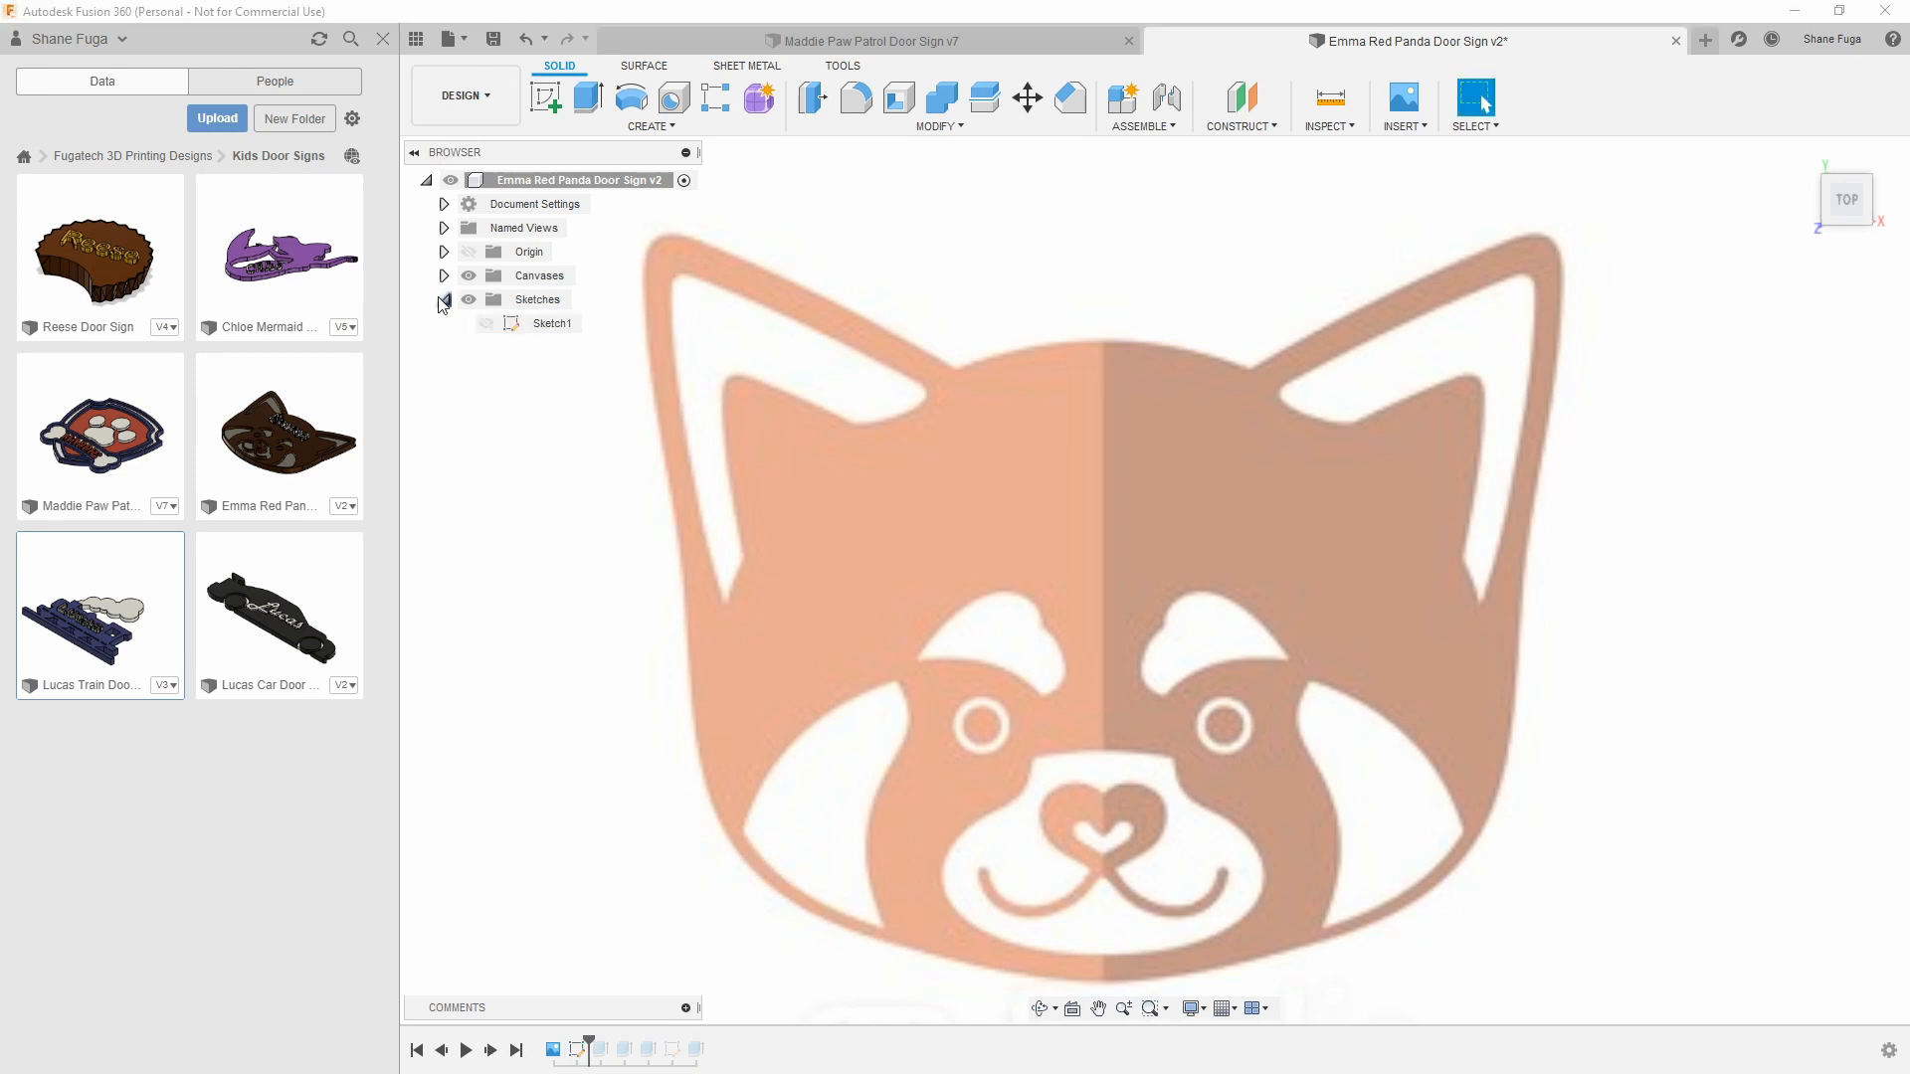
pyautogui.click(487, 325)
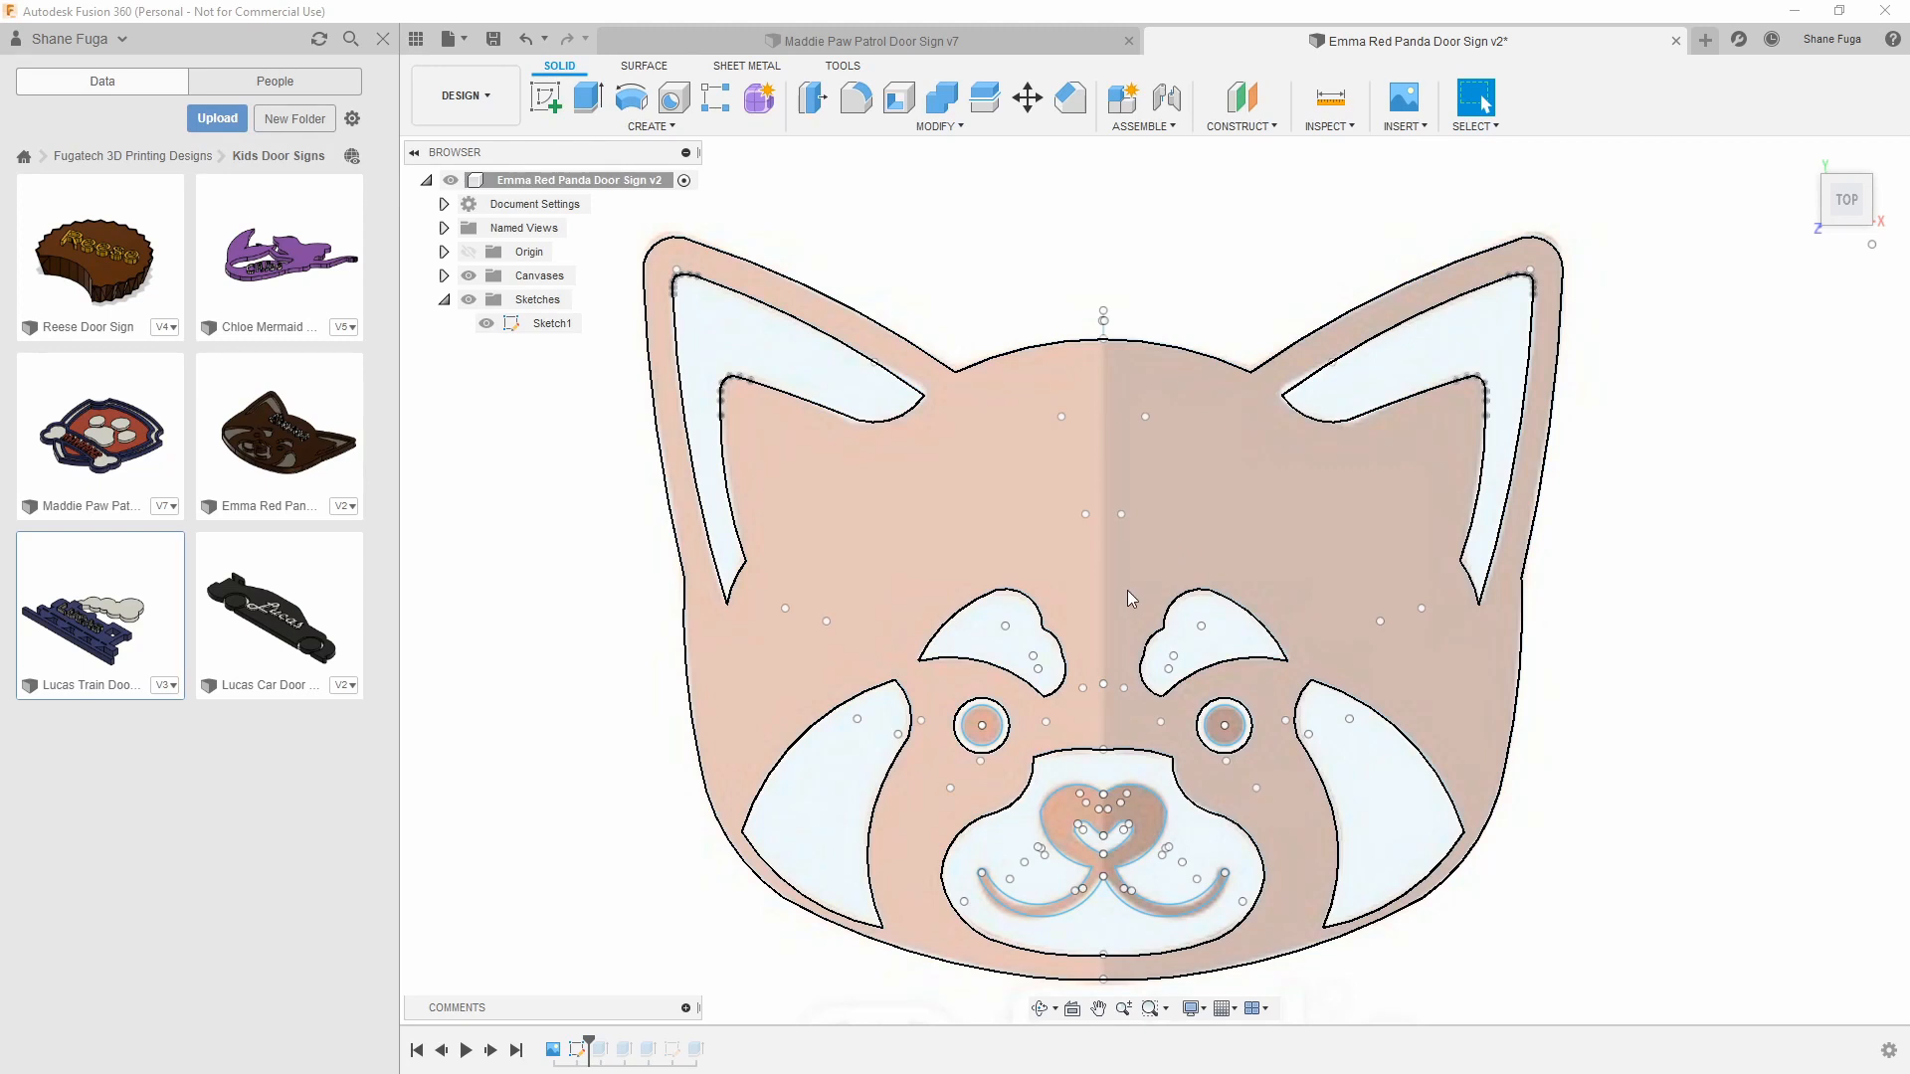
pyautogui.click(1103, 338)
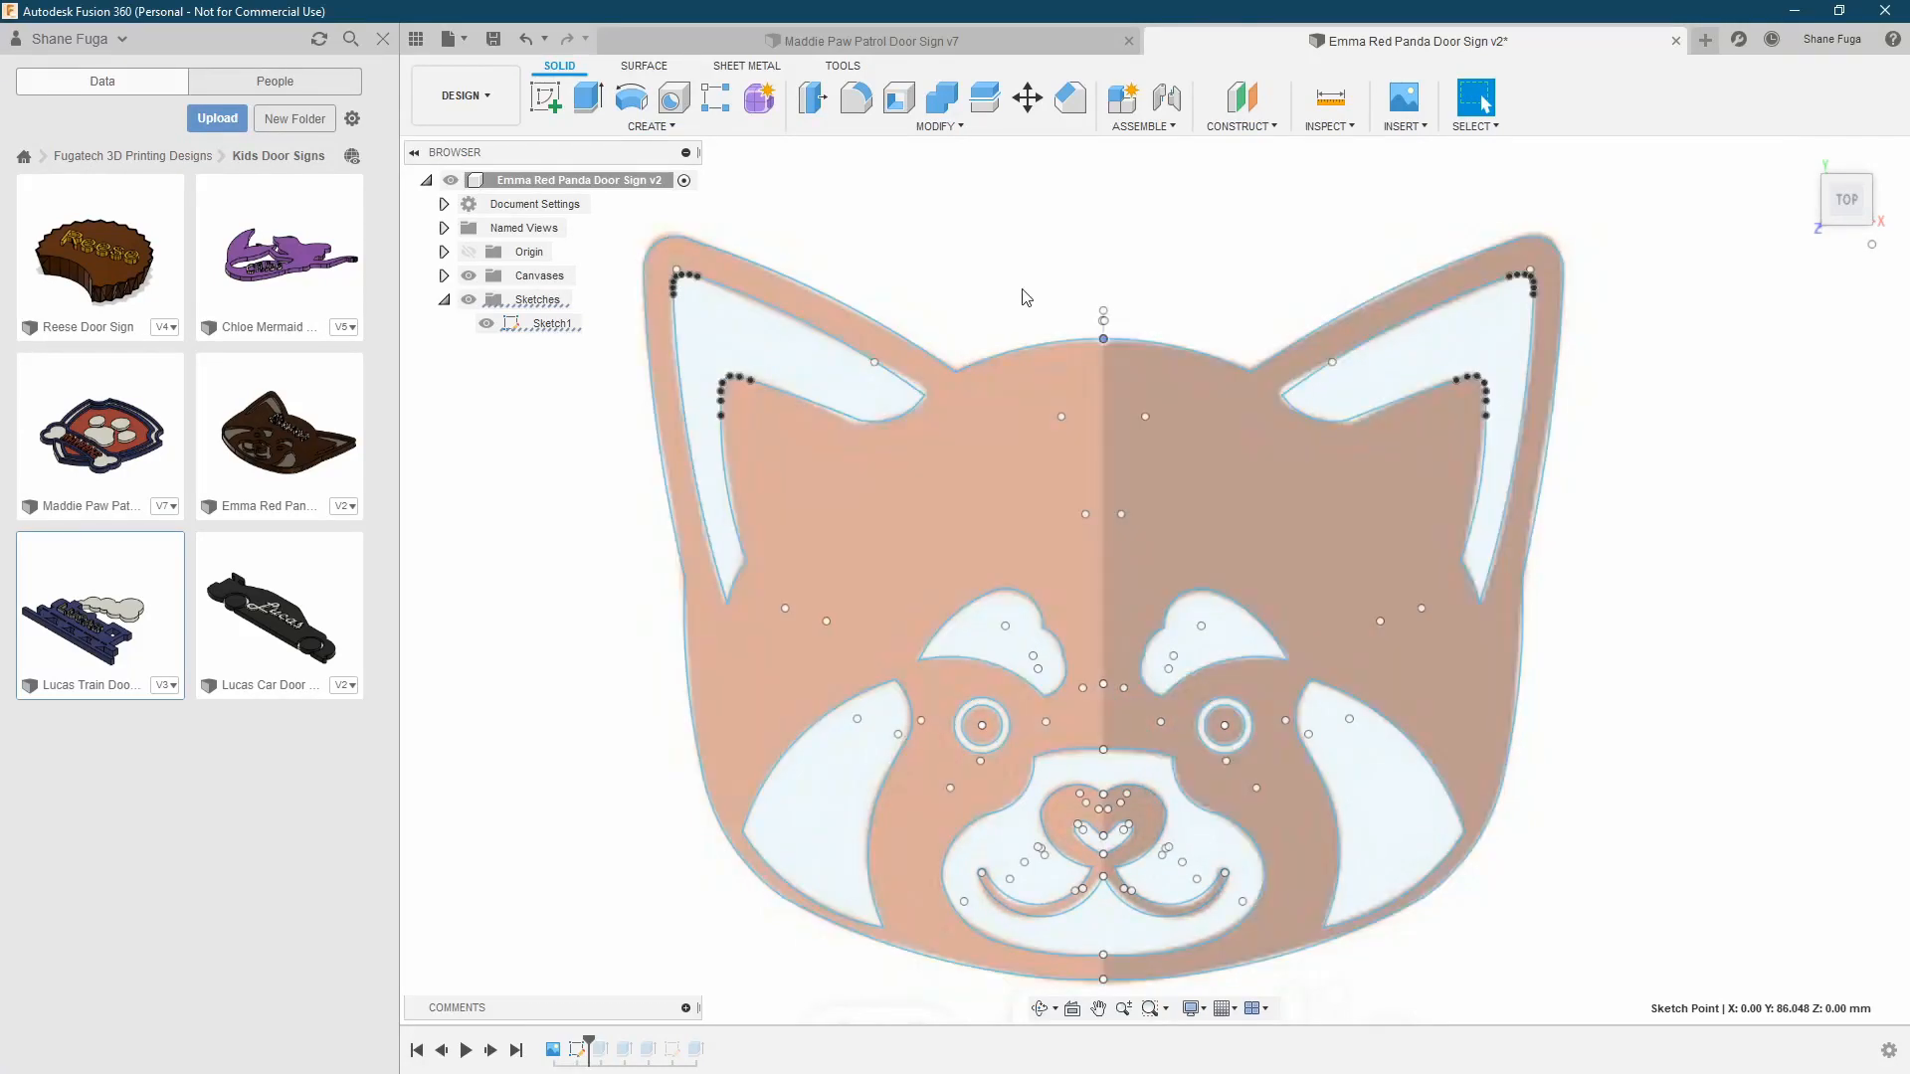
pyautogui.scroll(5, 1108, 342)
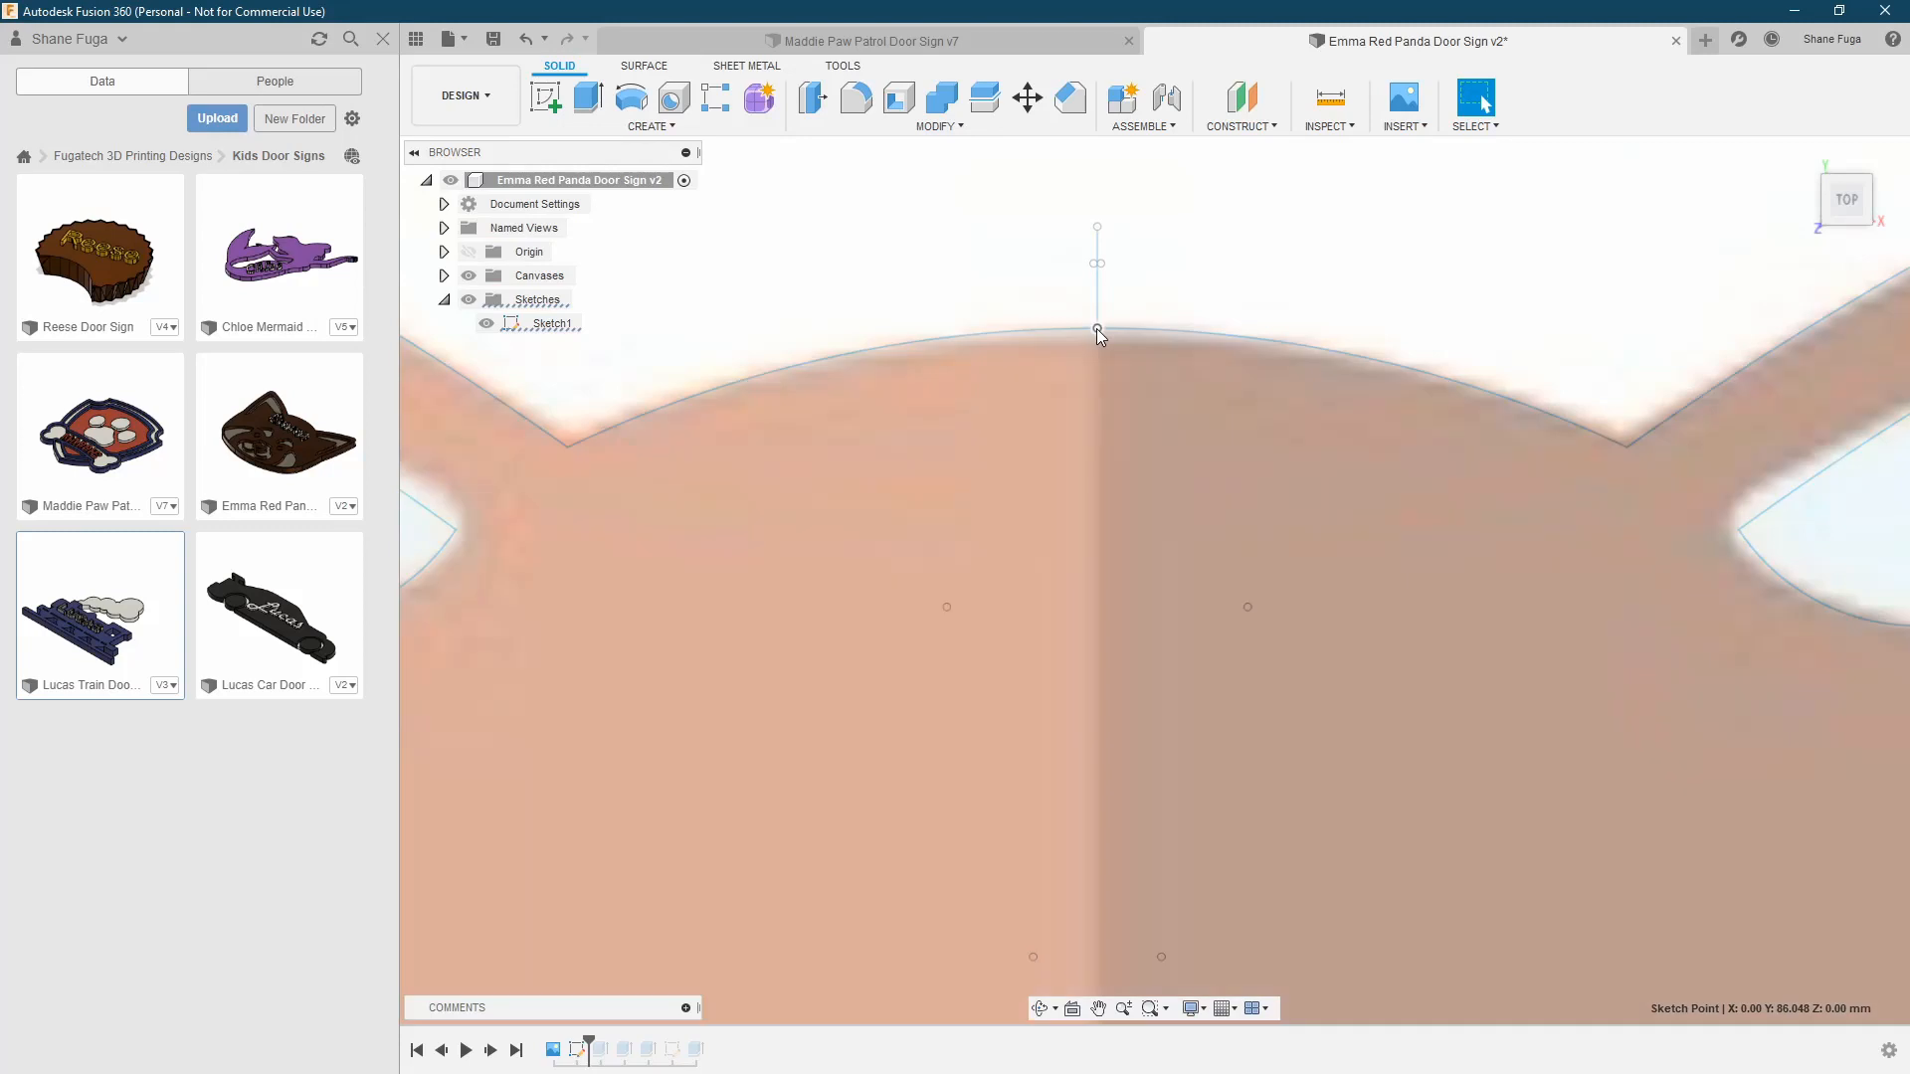
pyautogui.scroll(-3, 1098, 335)
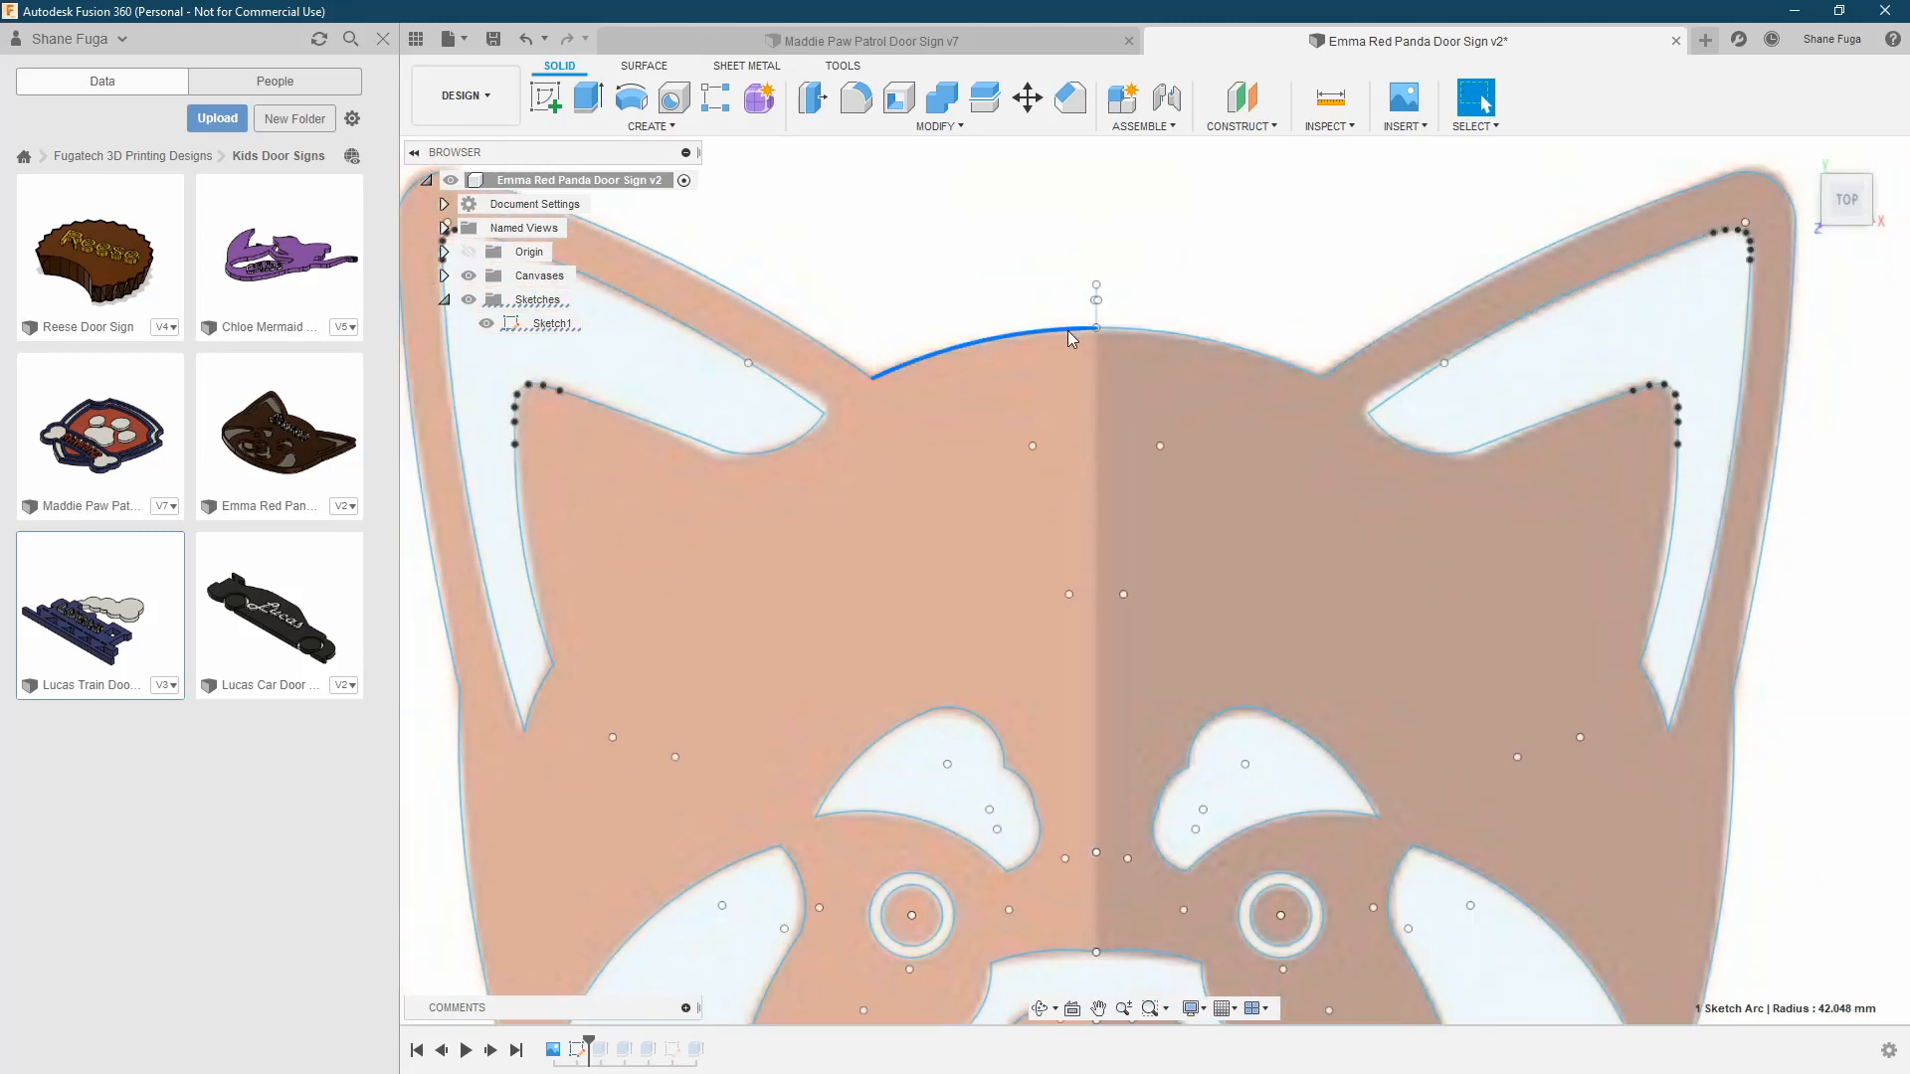
# Check the short vertical line above the centre of the head, along with the symmetrical outline around it
pyautogui.scroll(-3, 1074, 331)
pyautogui.scroll(6, 1094, 326)
pyautogui.click(1084, 324)
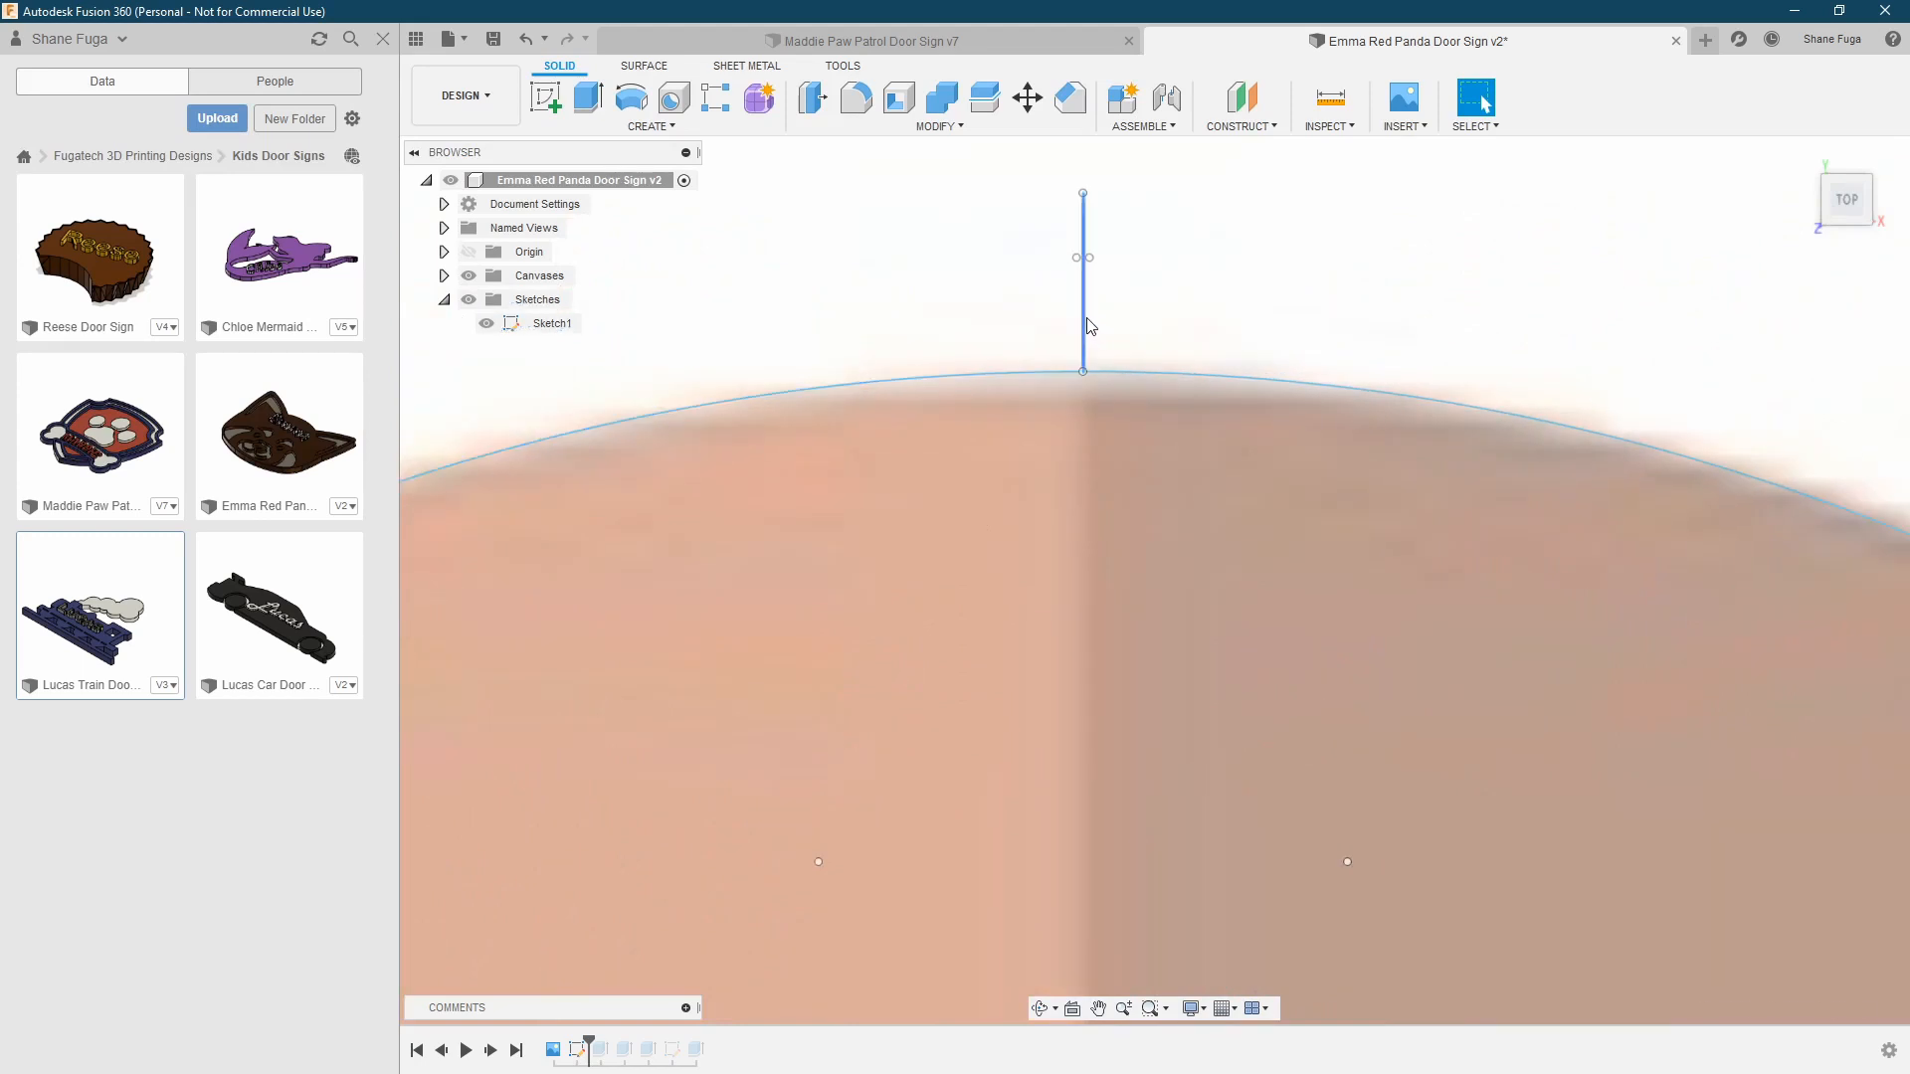
pyautogui.scroll(-4, 1089, 323)
pyautogui.scroll(-2, 1090, 324)
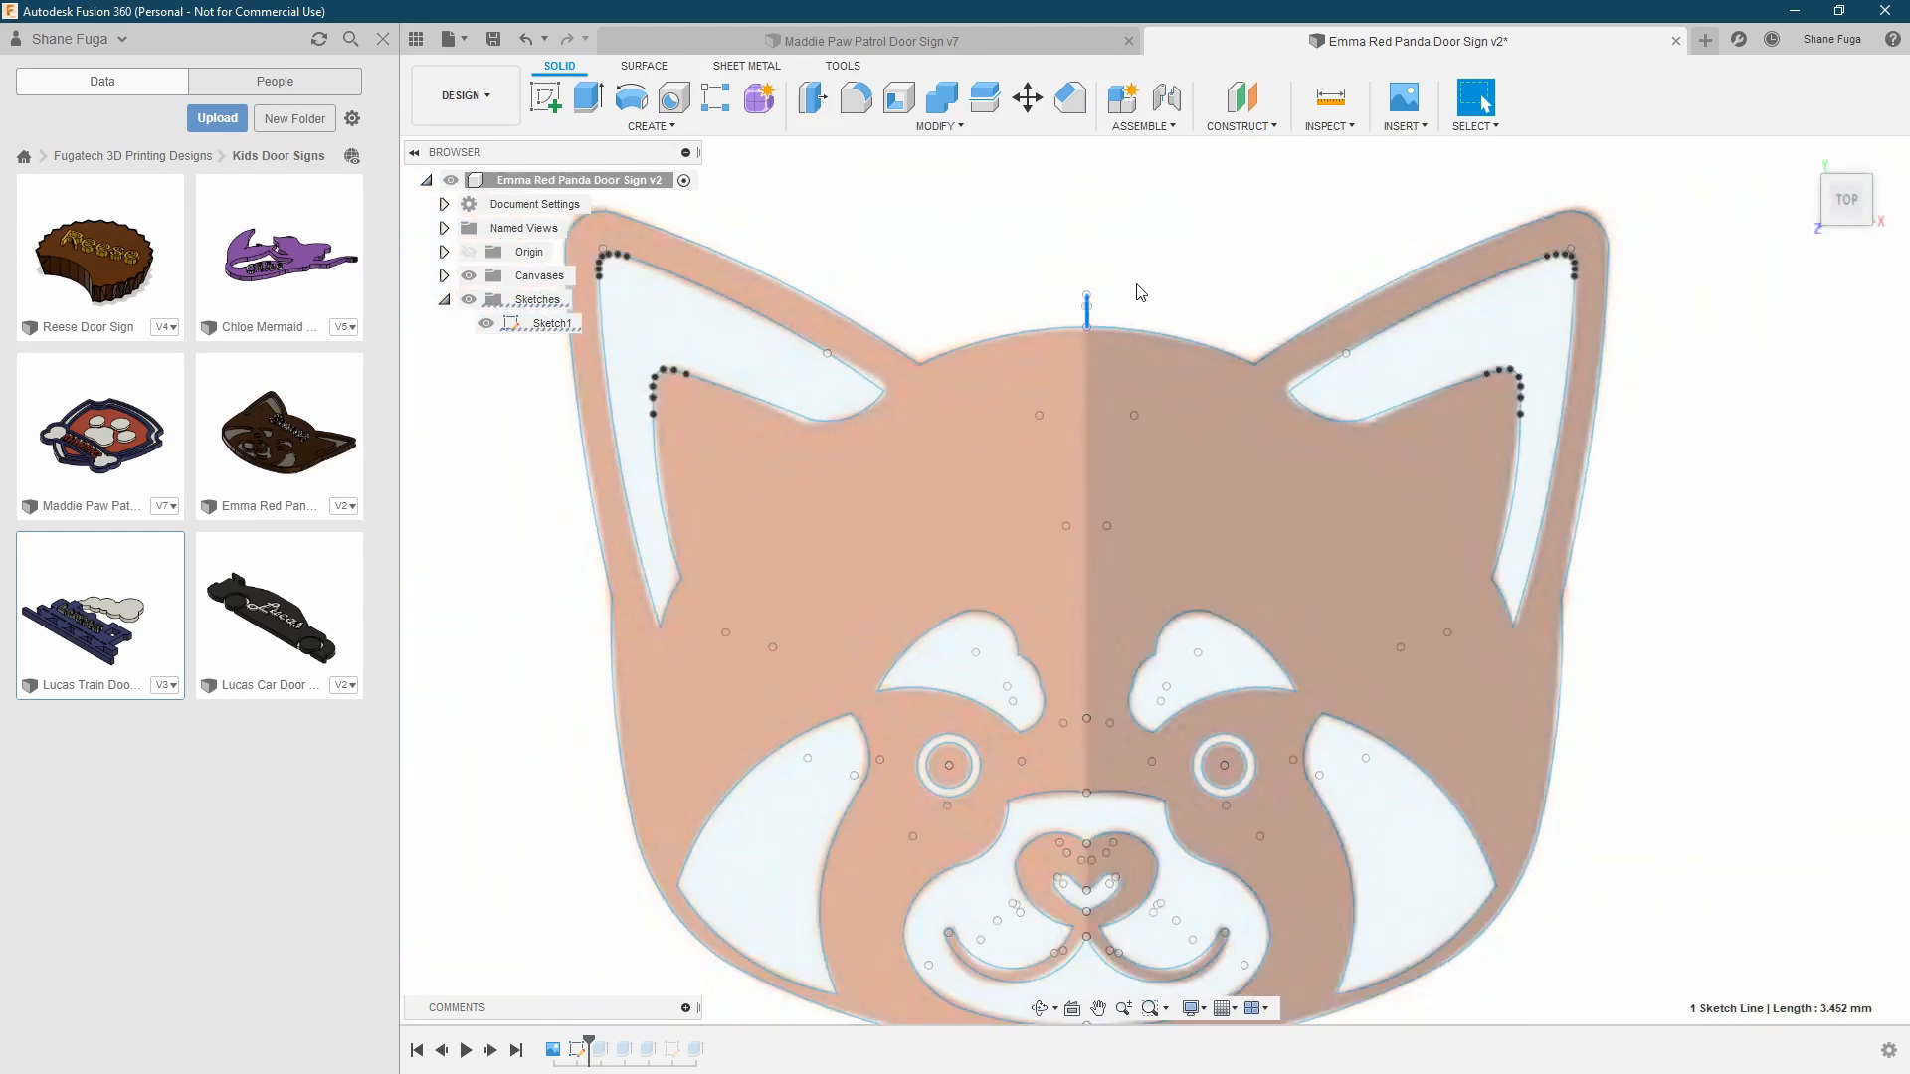
pyautogui.scroll(-2, 1041, 298)
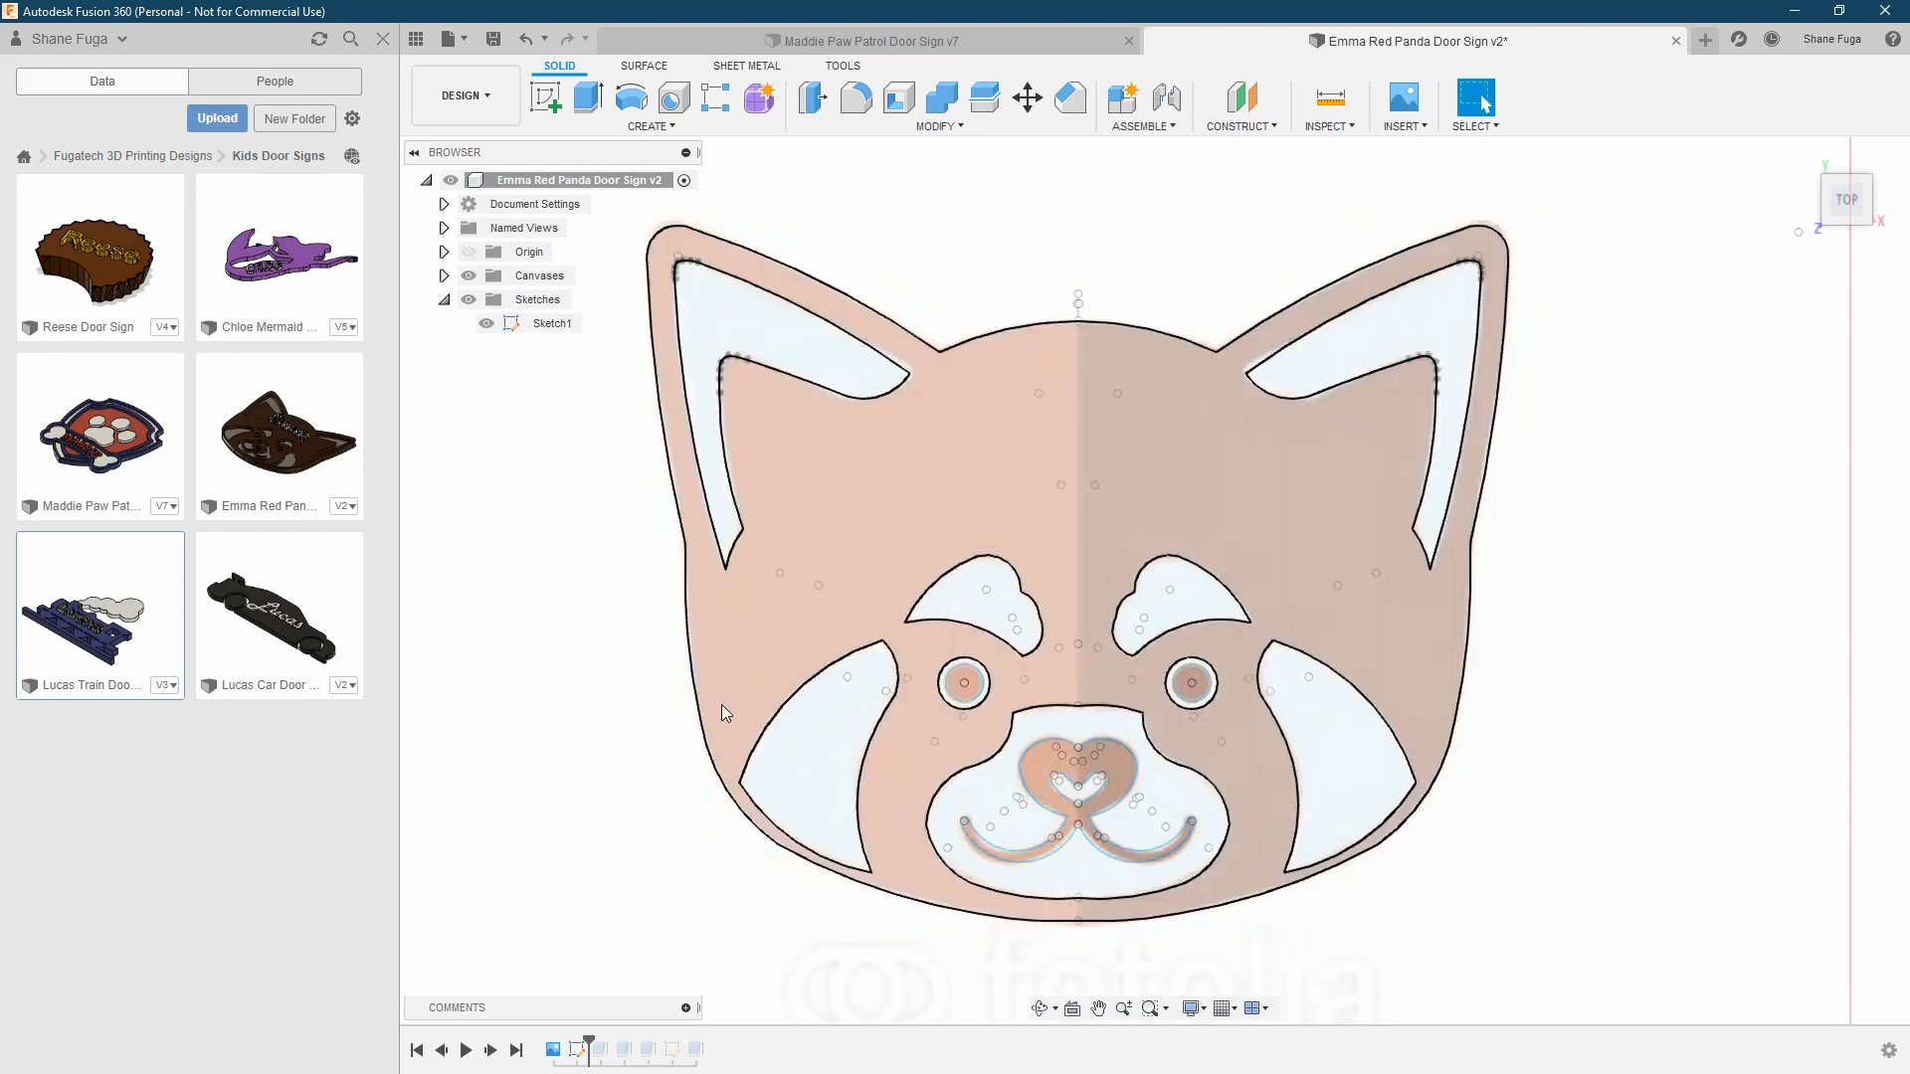
# Select the main face profile and the inner ear area to check the closed regions, clearing each selection
pyautogui.moveTo(1613, 454); pyautogui.dragTo(1578, 451, button='middle')
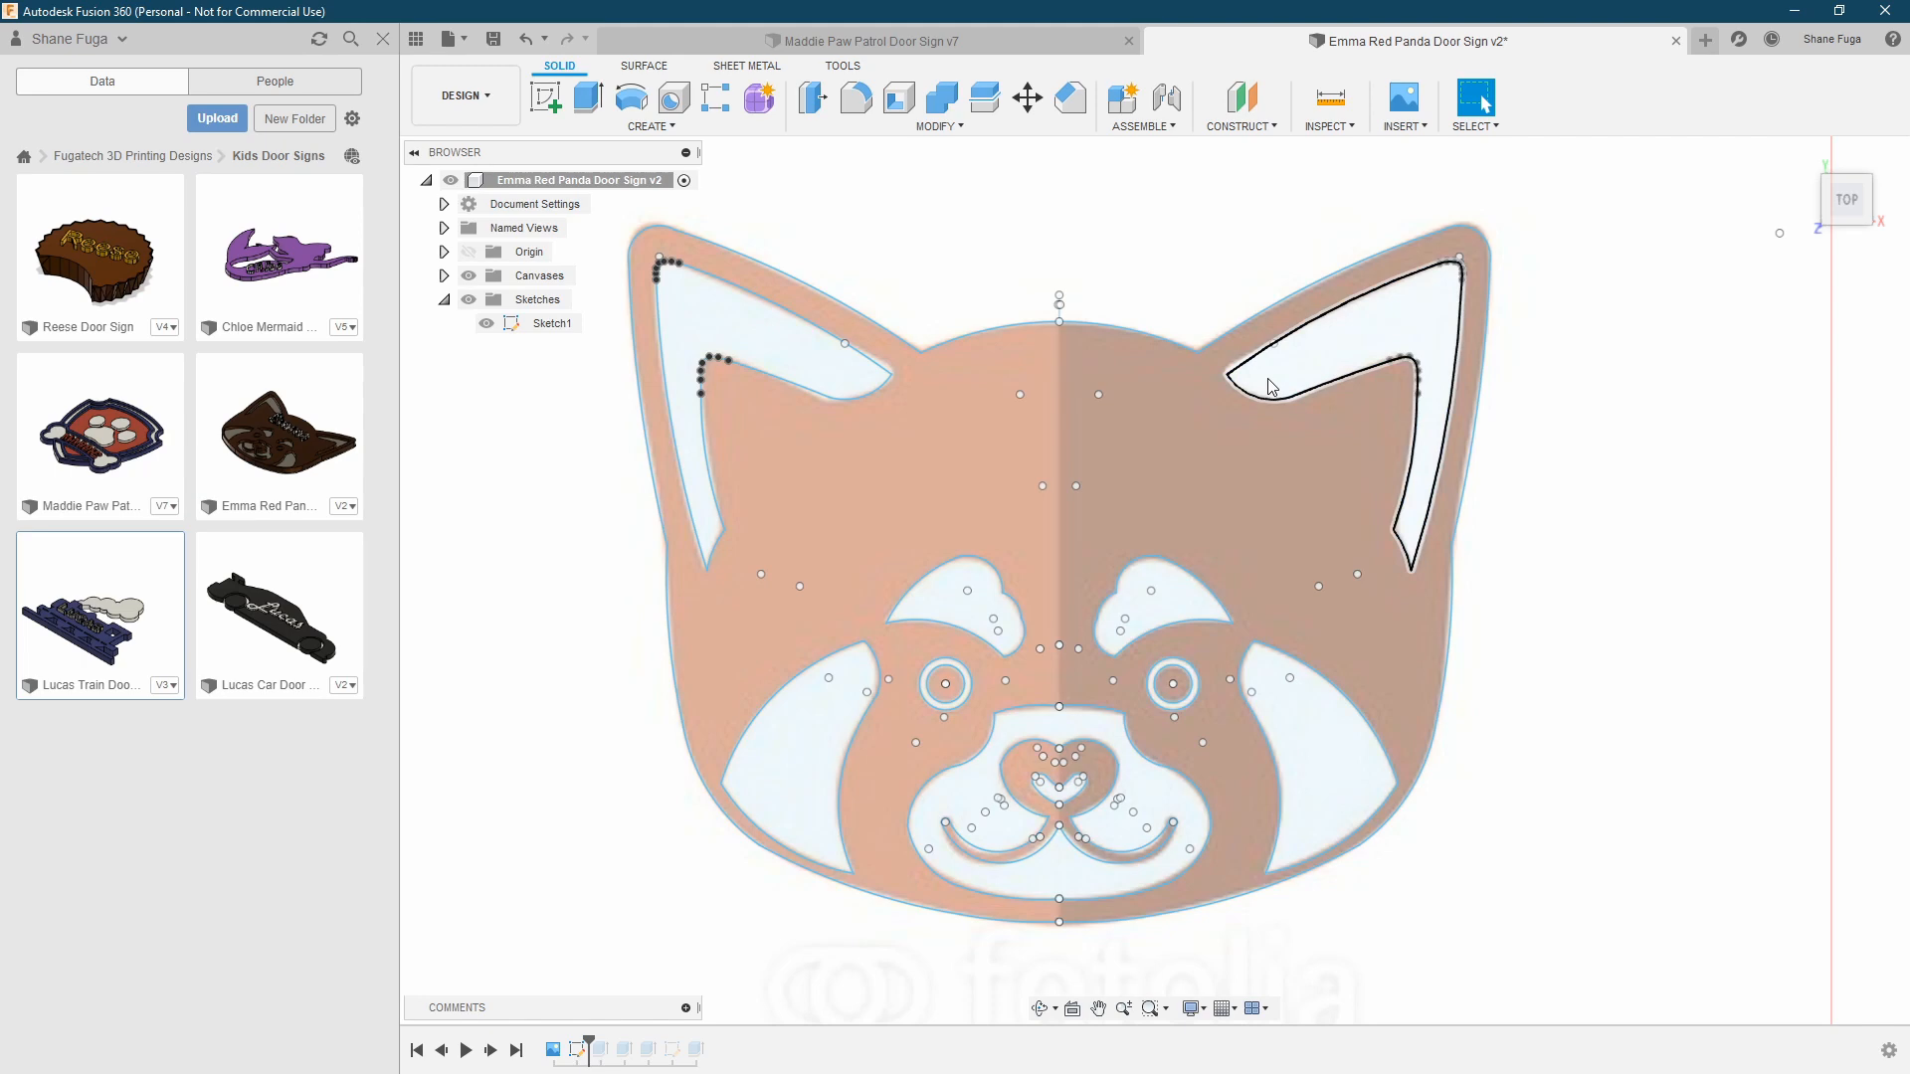
pyautogui.click(1247, 482)
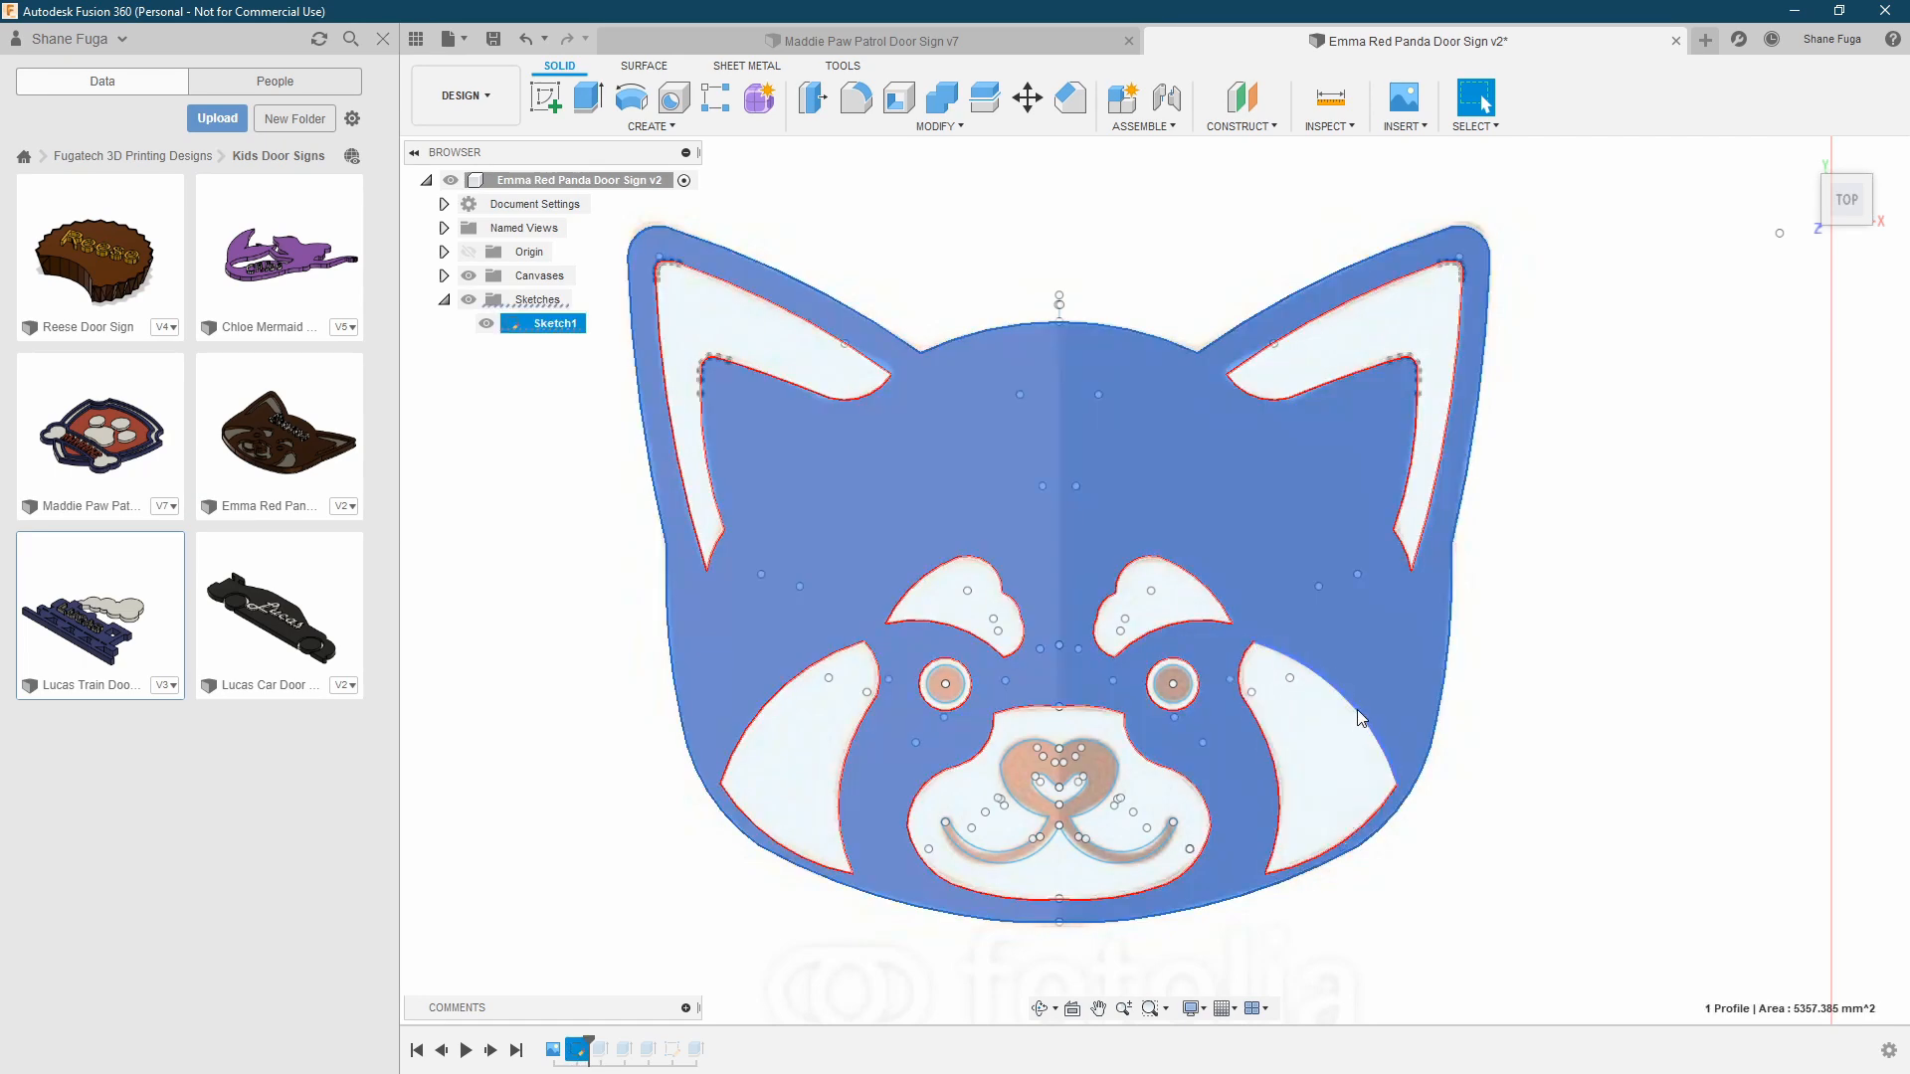
pyautogui.press('Escape')
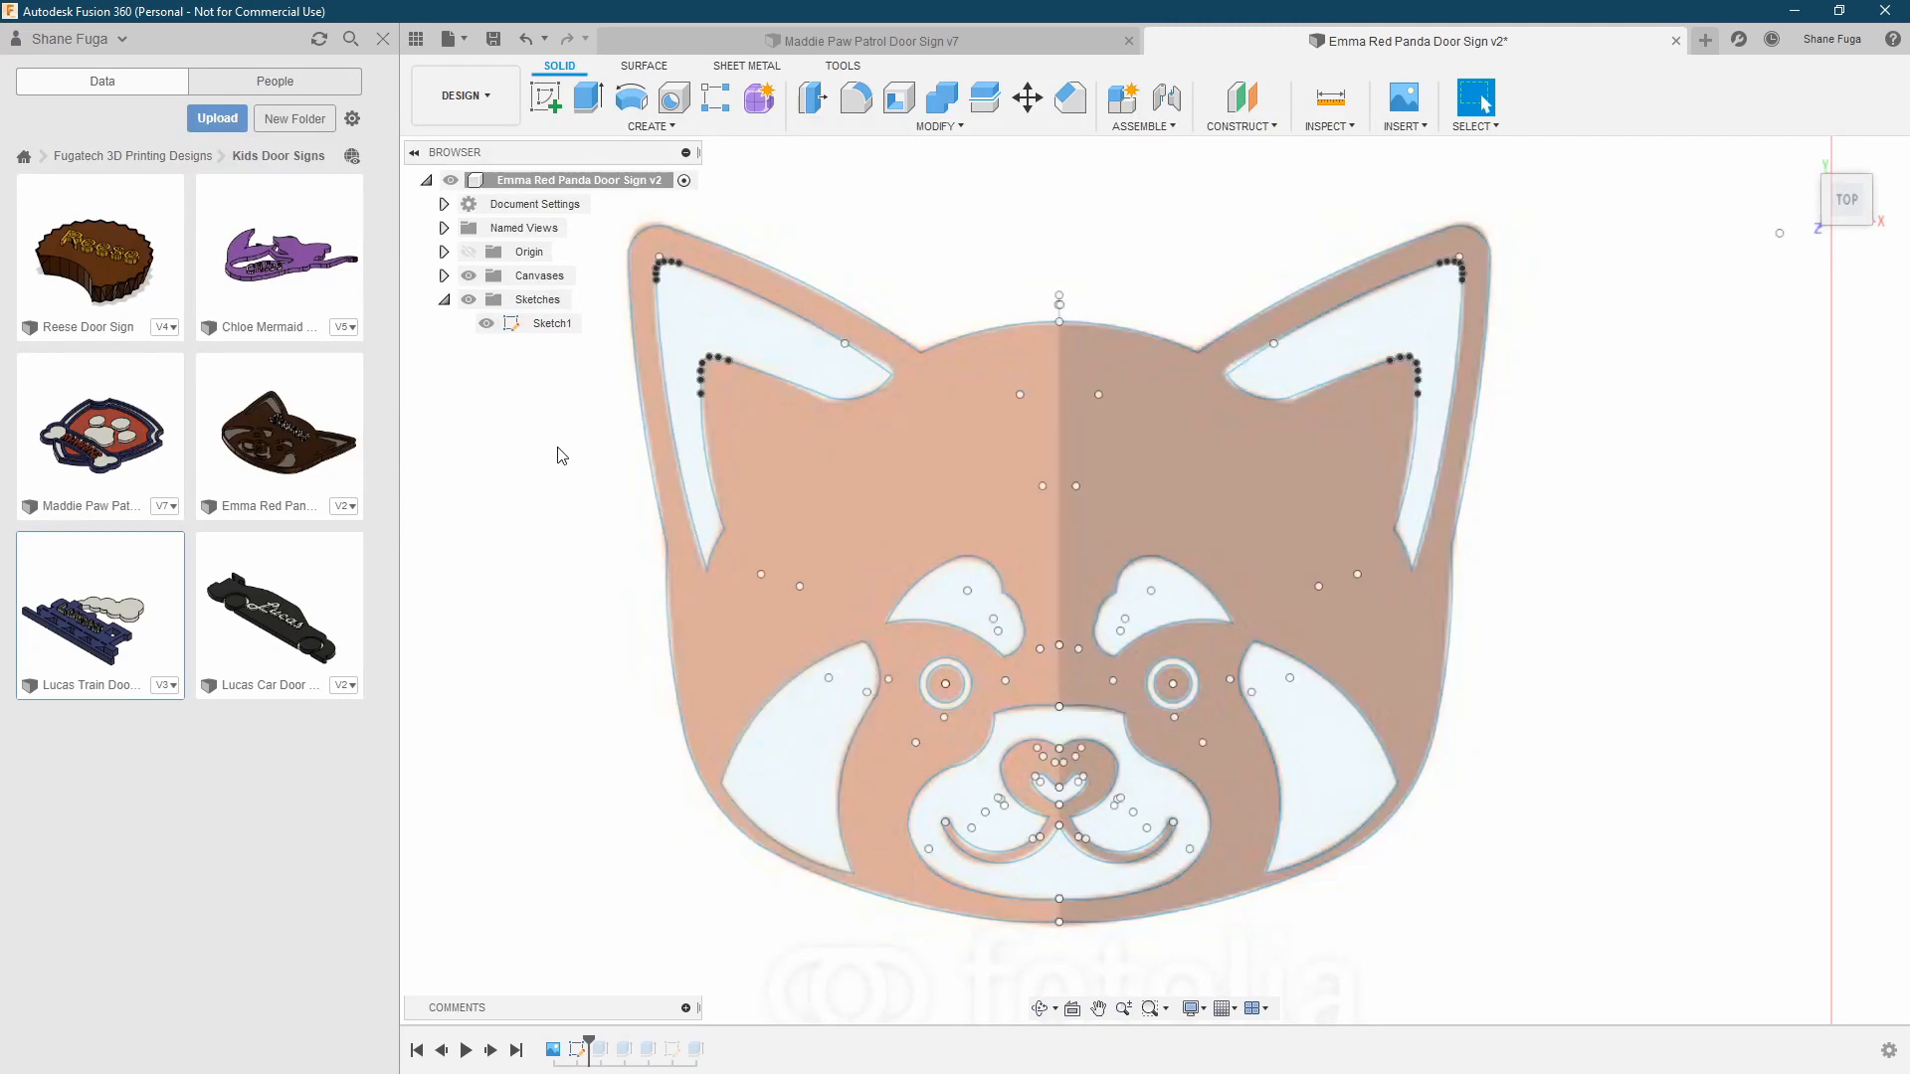
pyautogui.click(808, 328)
pyautogui.click(1519, 497)
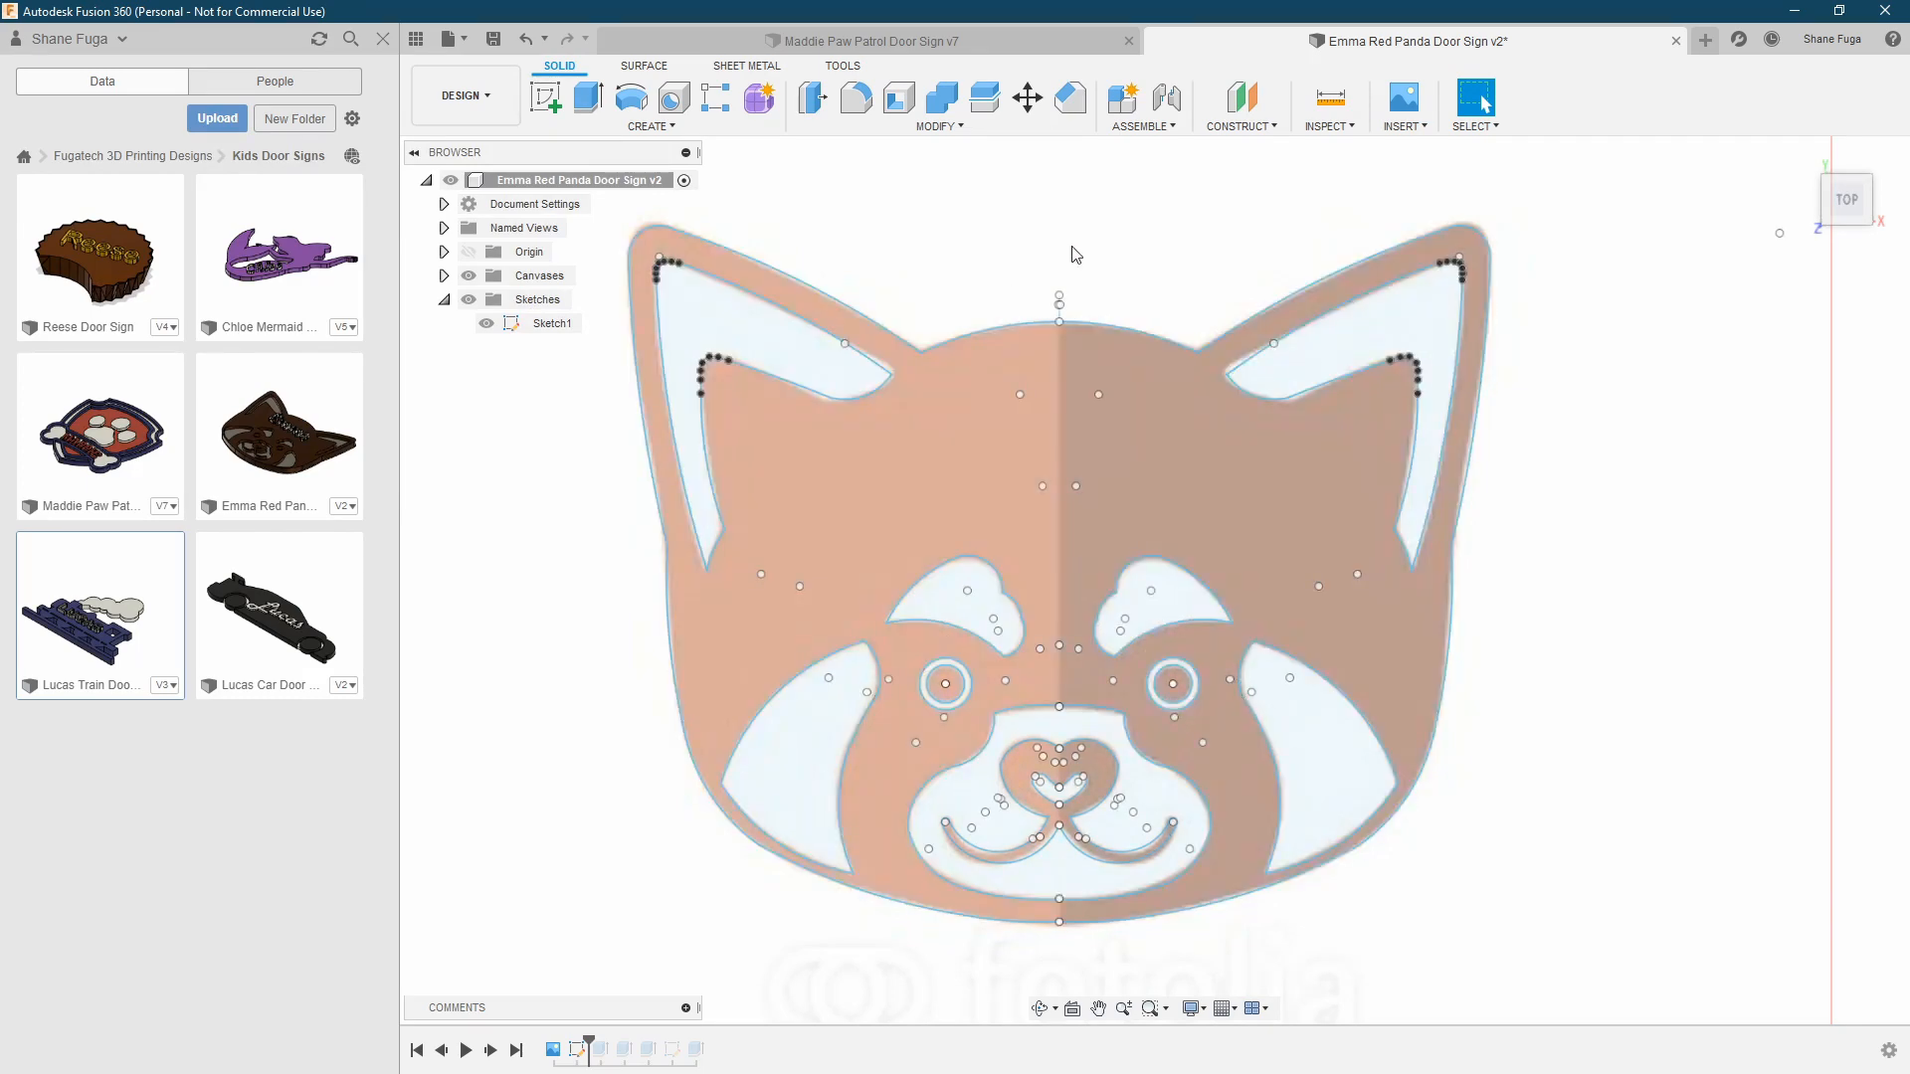
# Advance the timeline through the thin base extrusion and the raised face extrusion, viewing the model at an angle
pyautogui.click(490, 1050)
pyautogui.keyDown('shift'); pyautogui.moveTo(558, 746); pyautogui.dragTo(572, 595, button='middle'); pyautogui.keyUp('shift')
pyautogui.keyDown('shift'); pyautogui.moveTo(1094, 718); pyautogui.dragTo(955, 682, button='middle'); pyautogui.keyUp('shift')
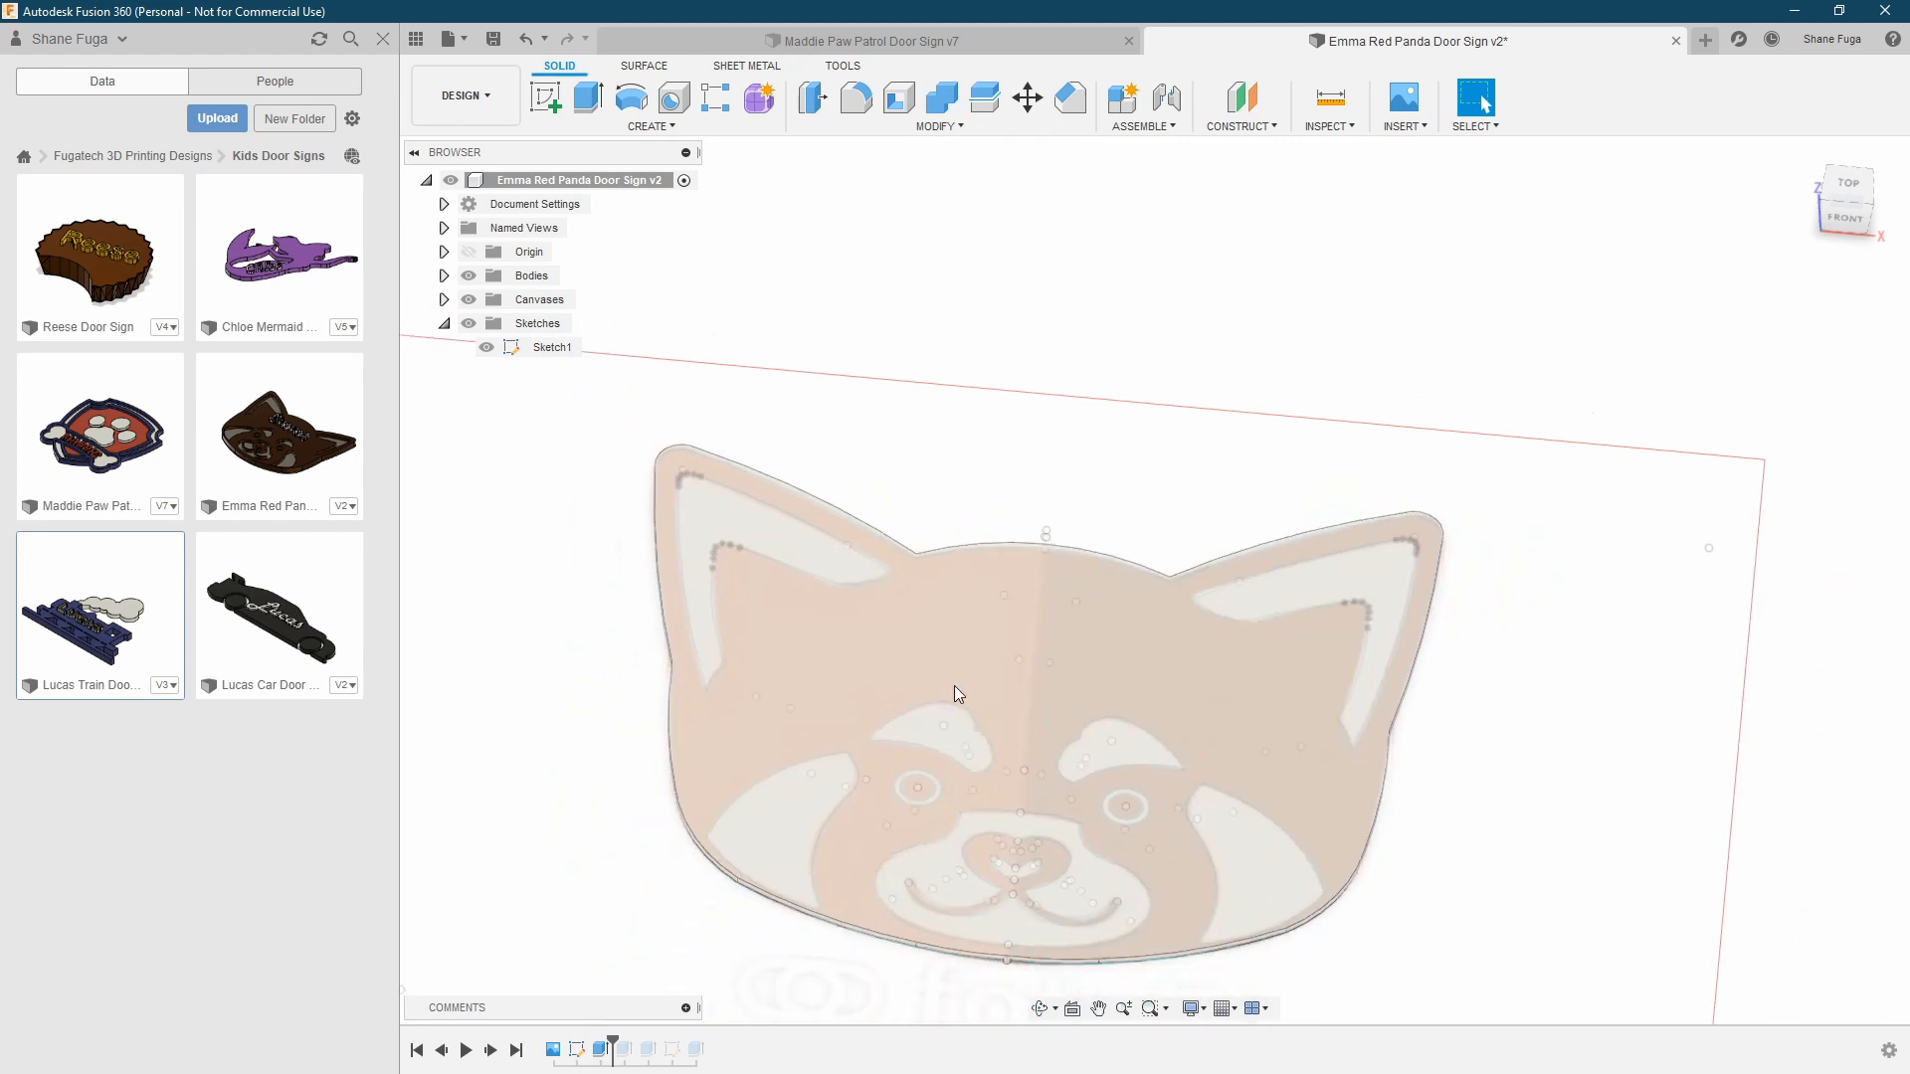
pyautogui.click(490, 1050)
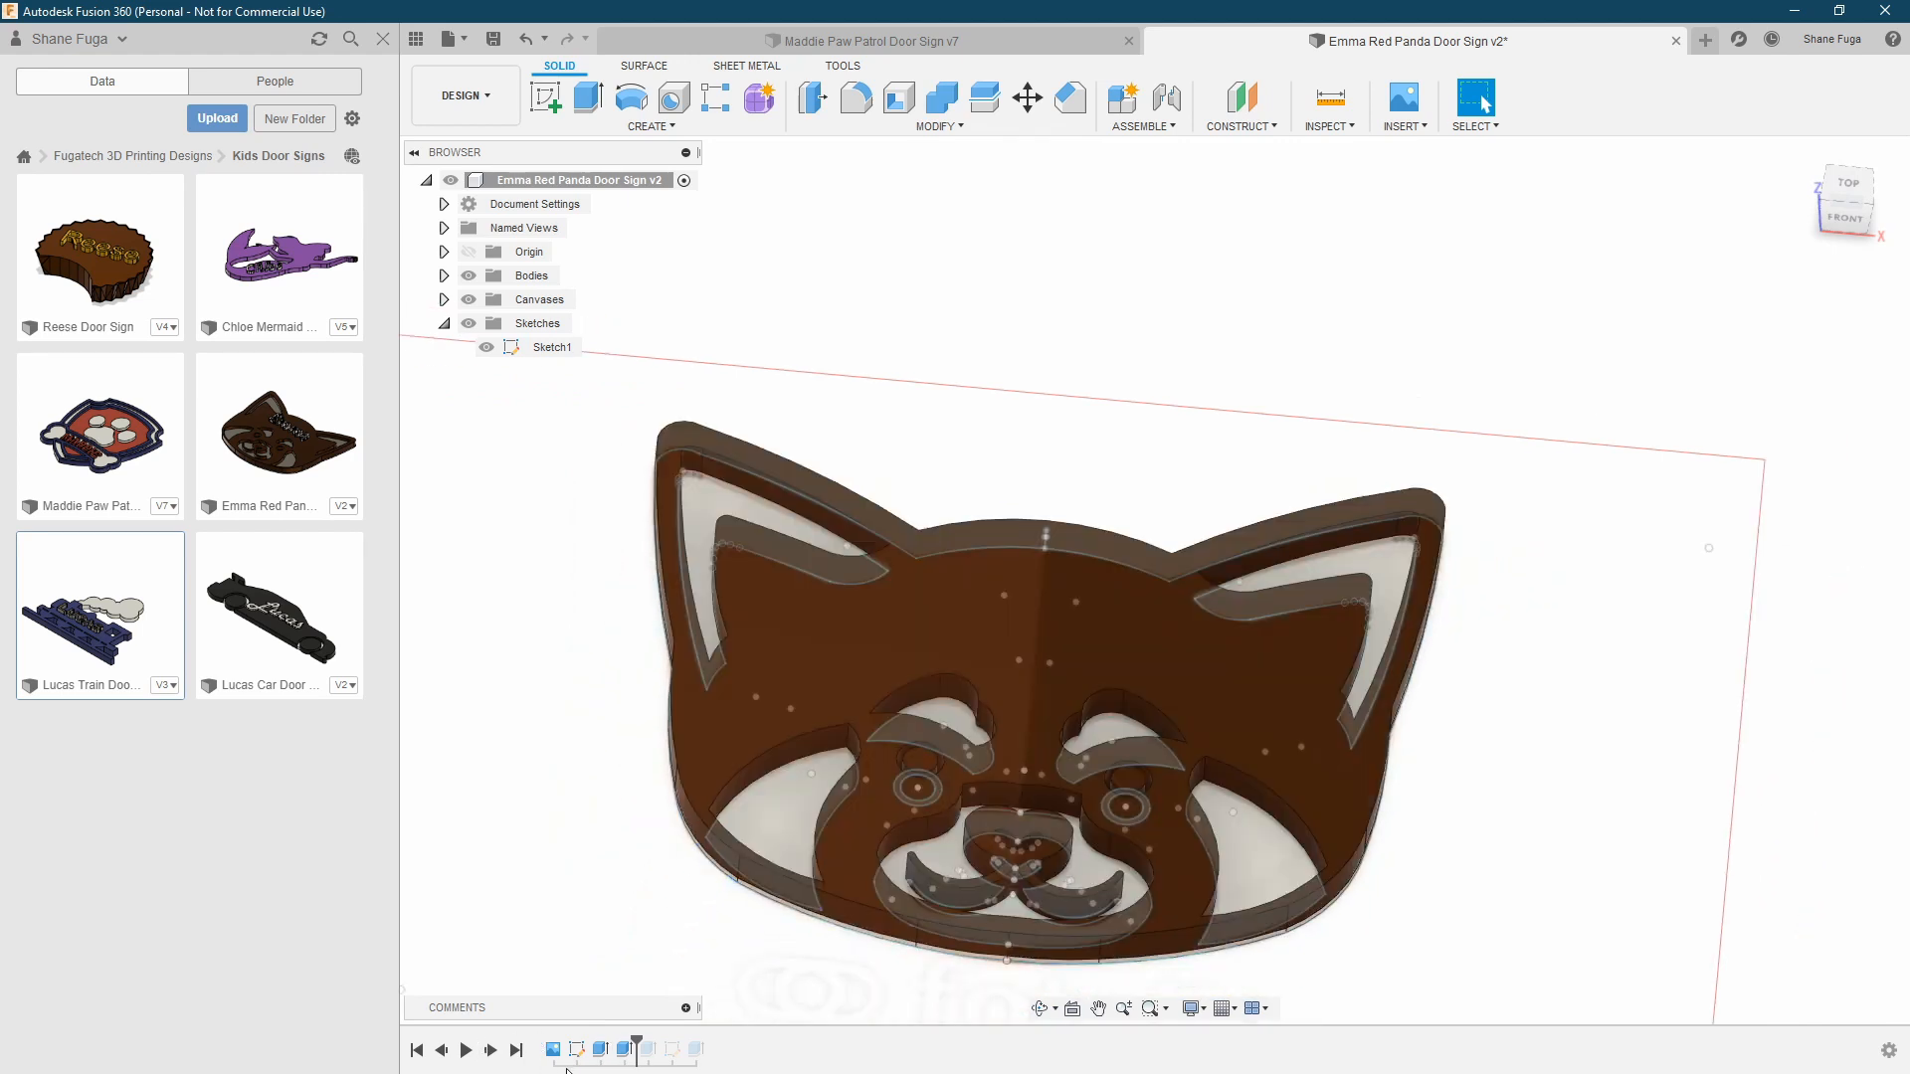
# Review the raised face's two-sided extrusion settings and its offset from several angles, and leave without changing them
pyautogui.doubleClick(624, 1049)
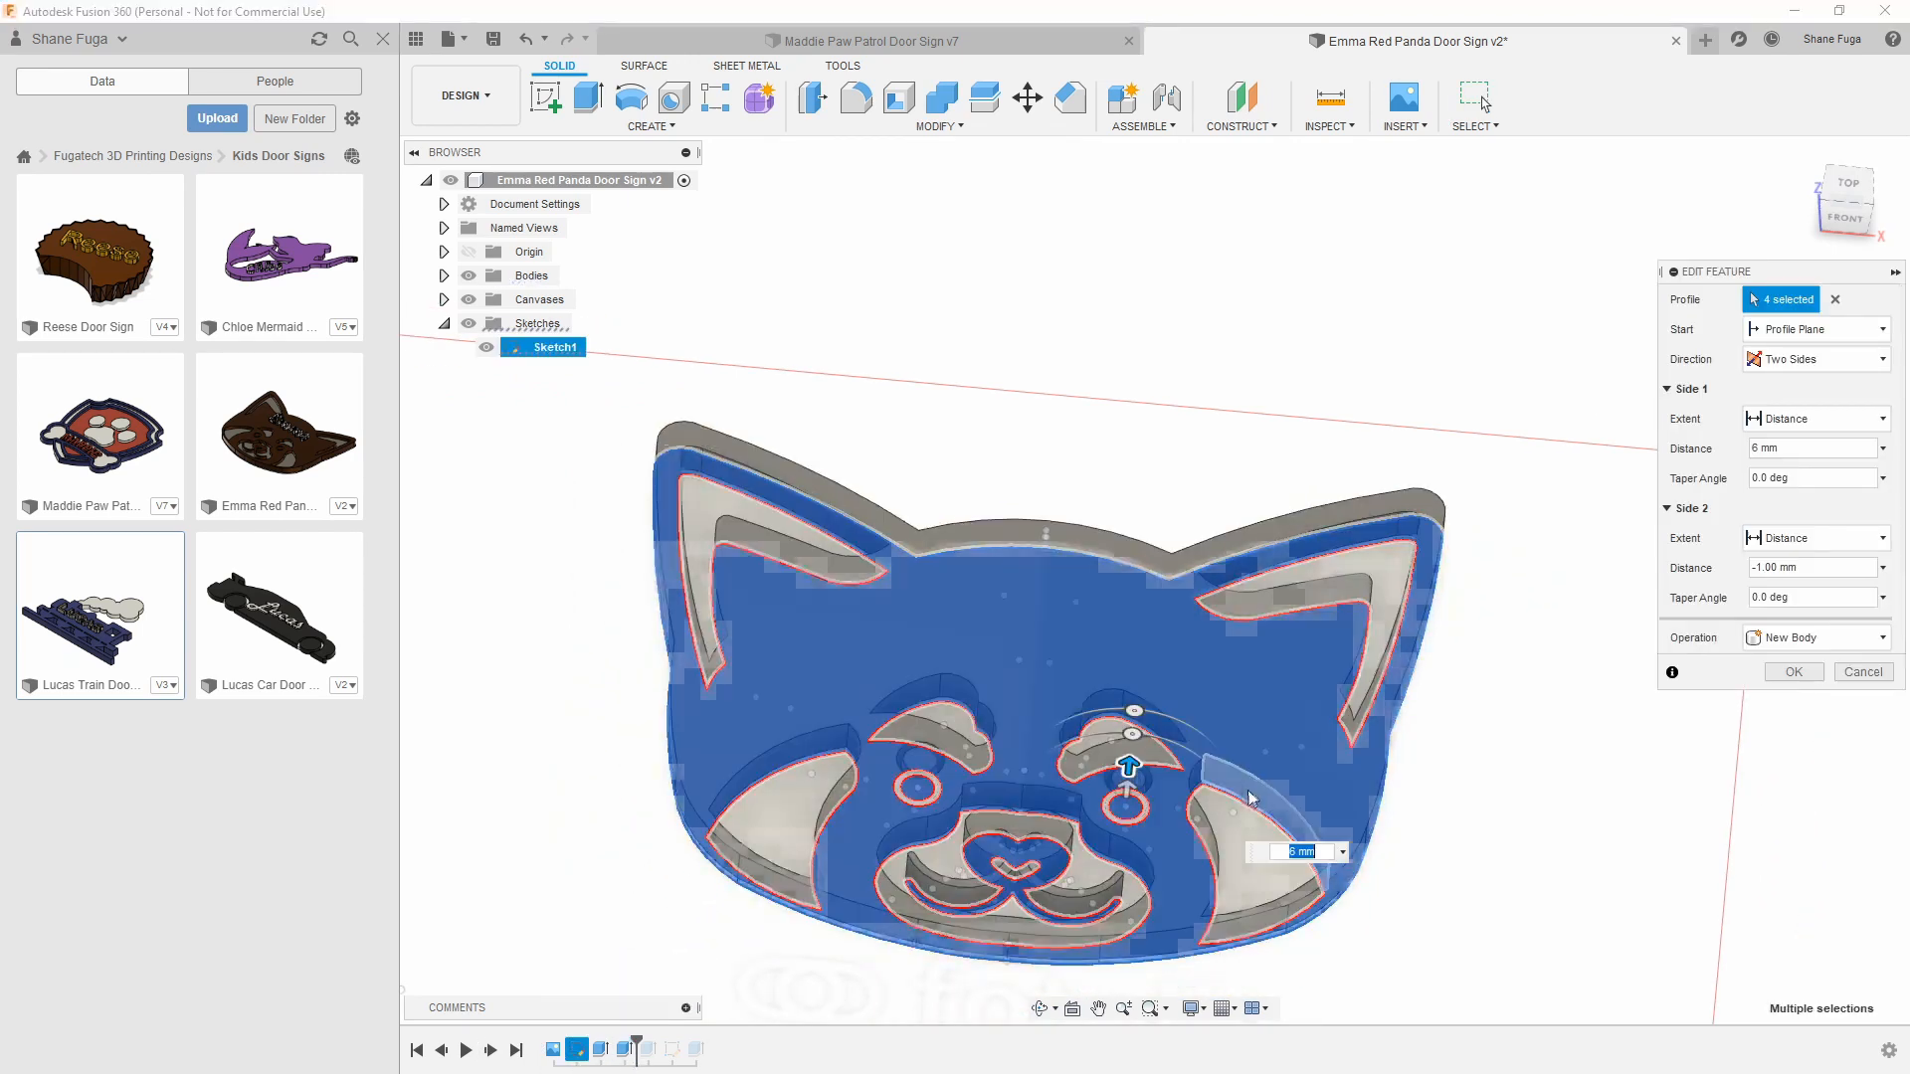
pyautogui.keyDown('shift'); pyautogui.moveTo(1290, 772); pyautogui.dragTo(1087, 808, button='middle'); pyautogui.keyUp('shift')
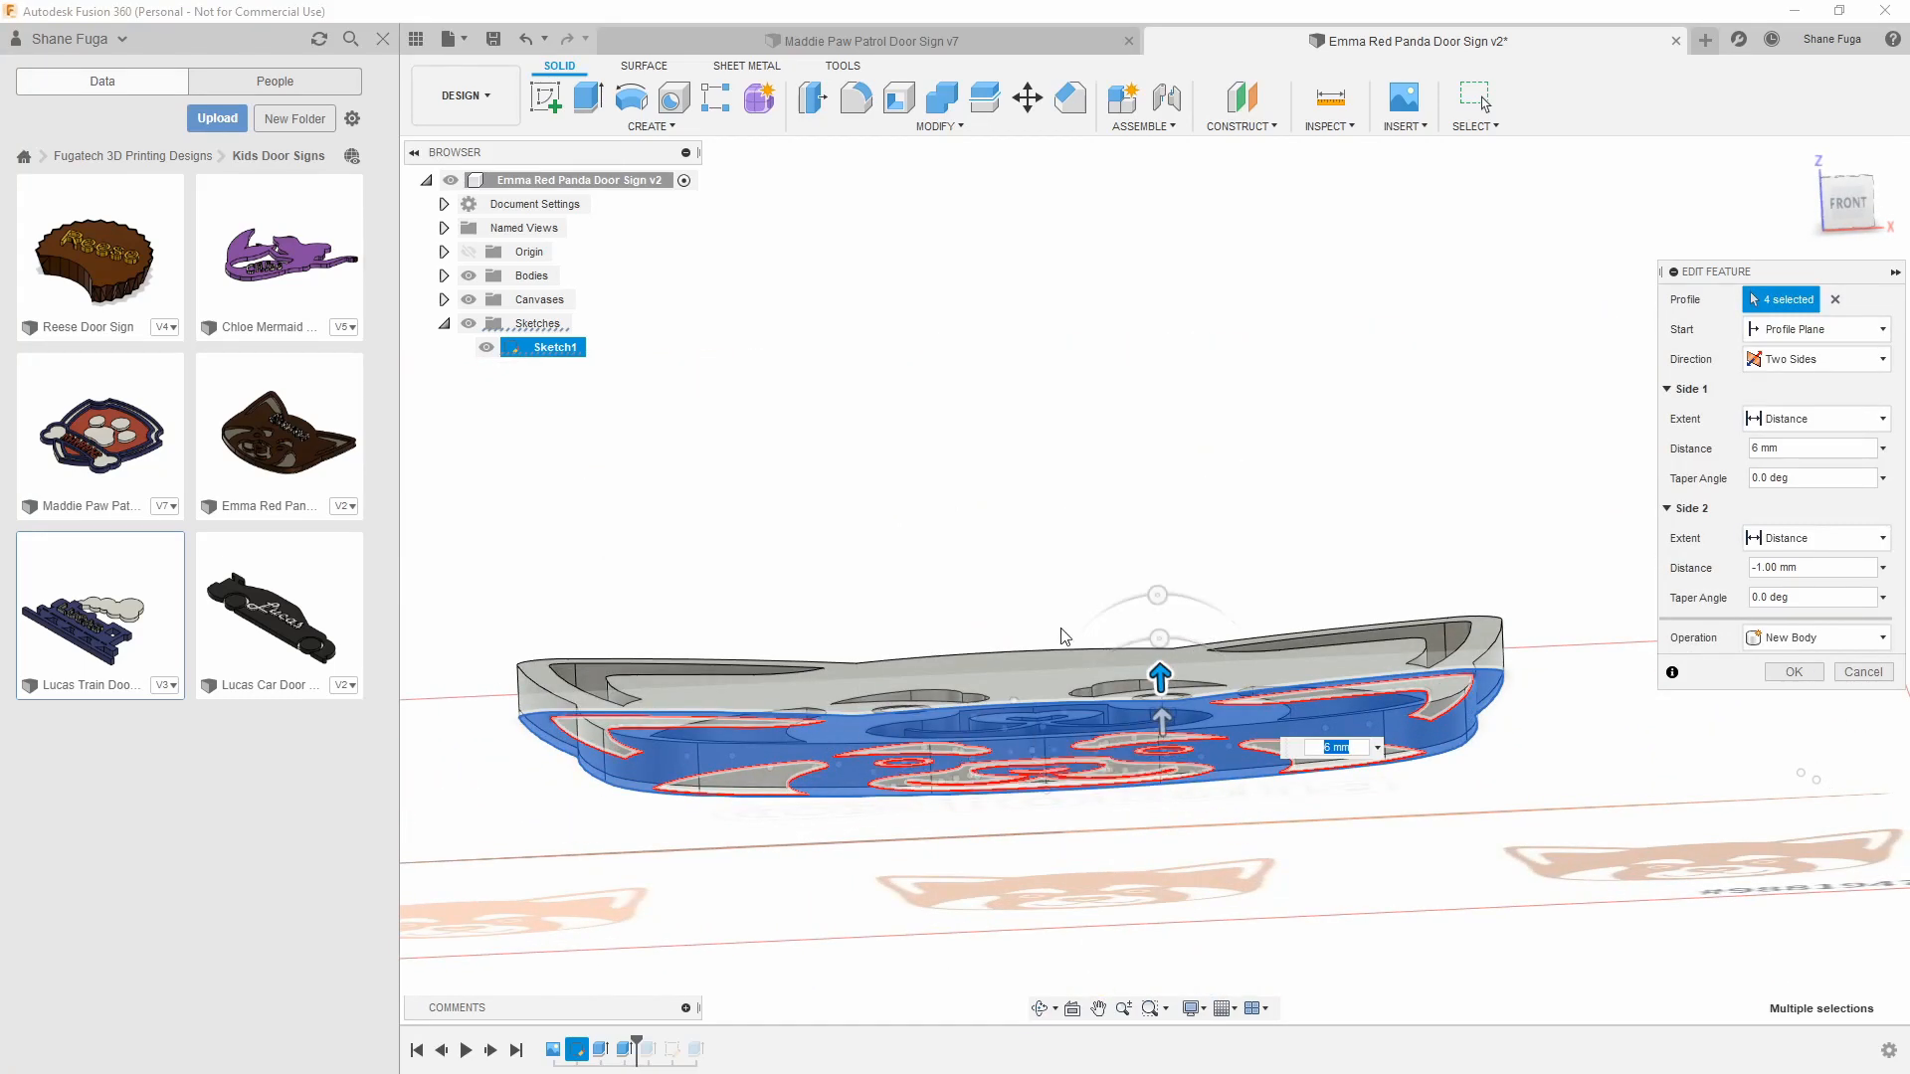
pyautogui.moveTo(1062, 637)
pyautogui.keyDown('shift'); pyautogui.mouseDown(button='middle')
pyautogui.moveTo(1042, 600)
pyautogui.moveTo(1061, 772)
pyautogui.moveTo(1059, 669)
pyautogui.mouseUp(button='middle'); pyautogui.keyUp('shift')
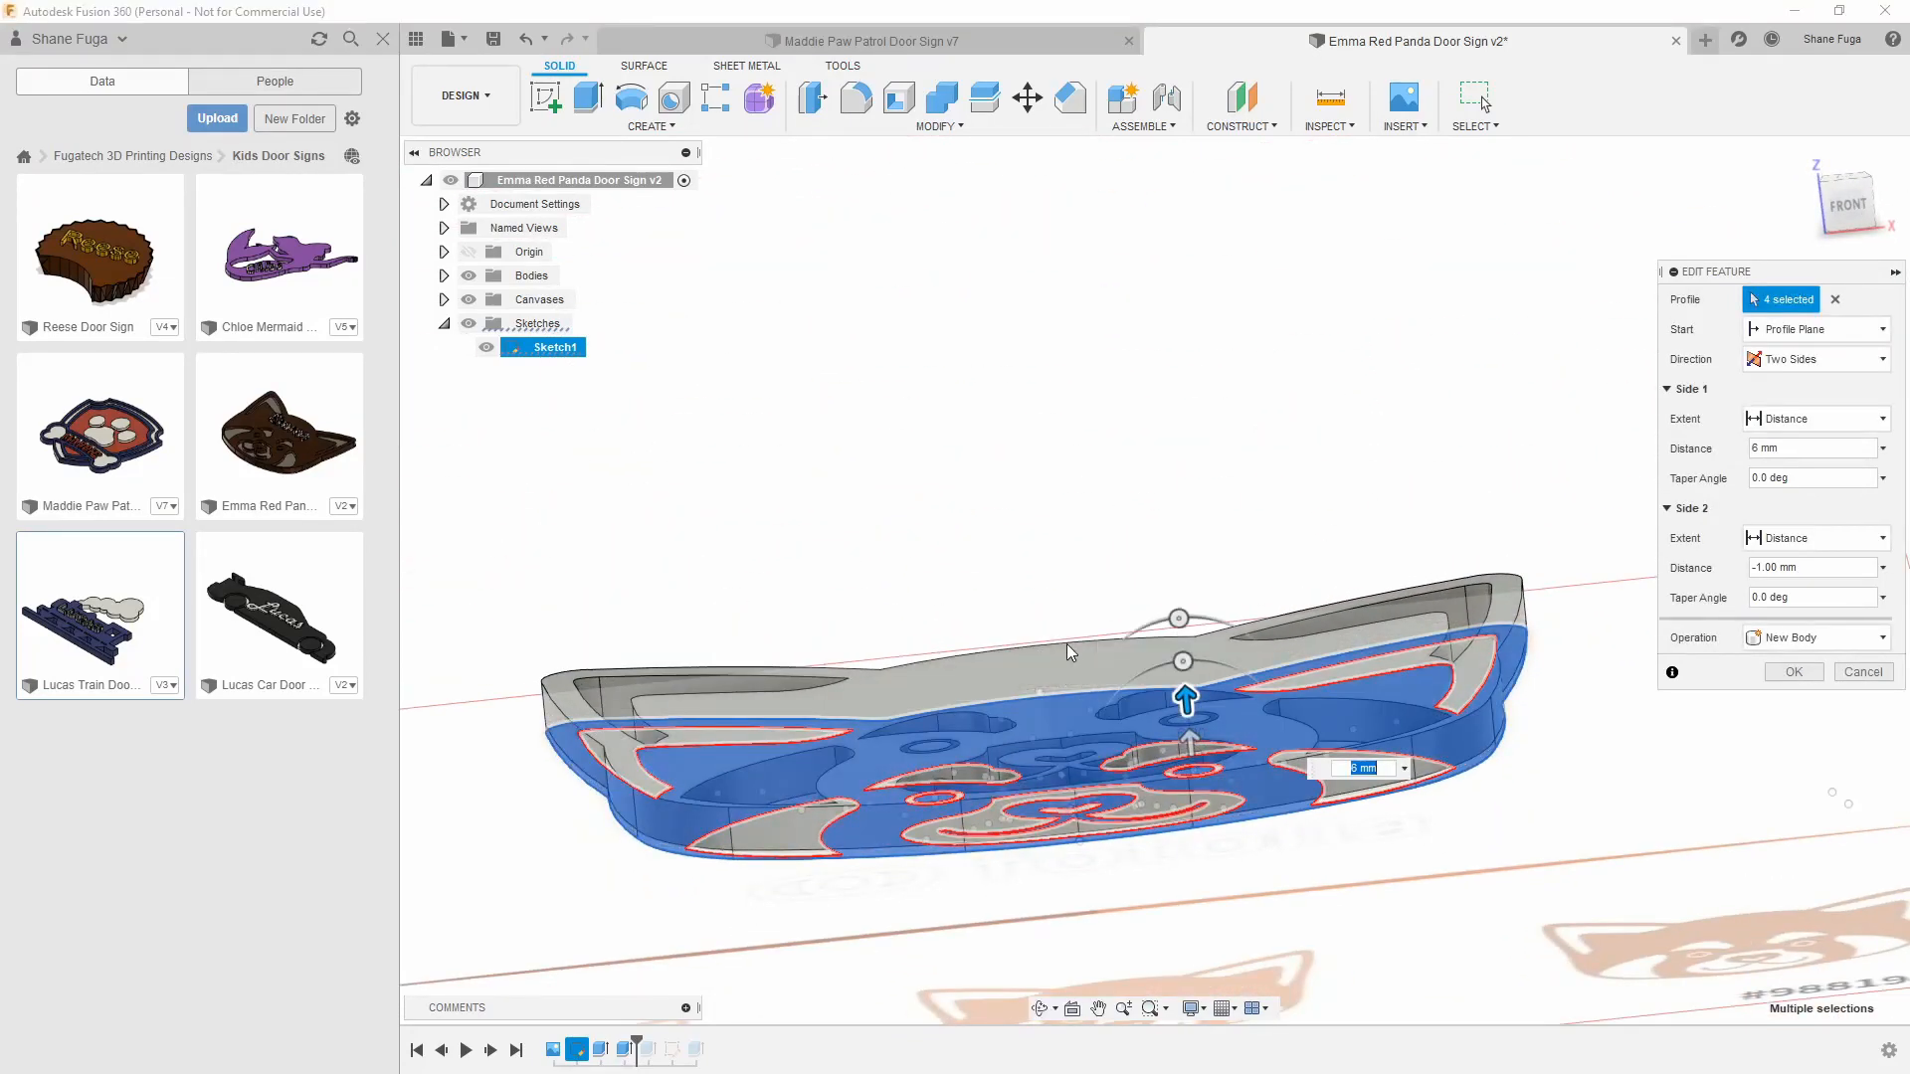
pyautogui.moveTo(1072, 542)
pyautogui.keyDown('shift'); pyautogui.mouseDown(button='middle')
pyautogui.moveTo(1044, 554)
pyautogui.moveTo(1057, 529)
pyautogui.mouseUp(button='middle'); pyautogui.keyUp('shift')
pyautogui.keyDown('shift'); pyautogui.moveTo(1341, 604); pyautogui.dragTo(1046, 649, button='middle'); pyautogui.keyUp('shift')
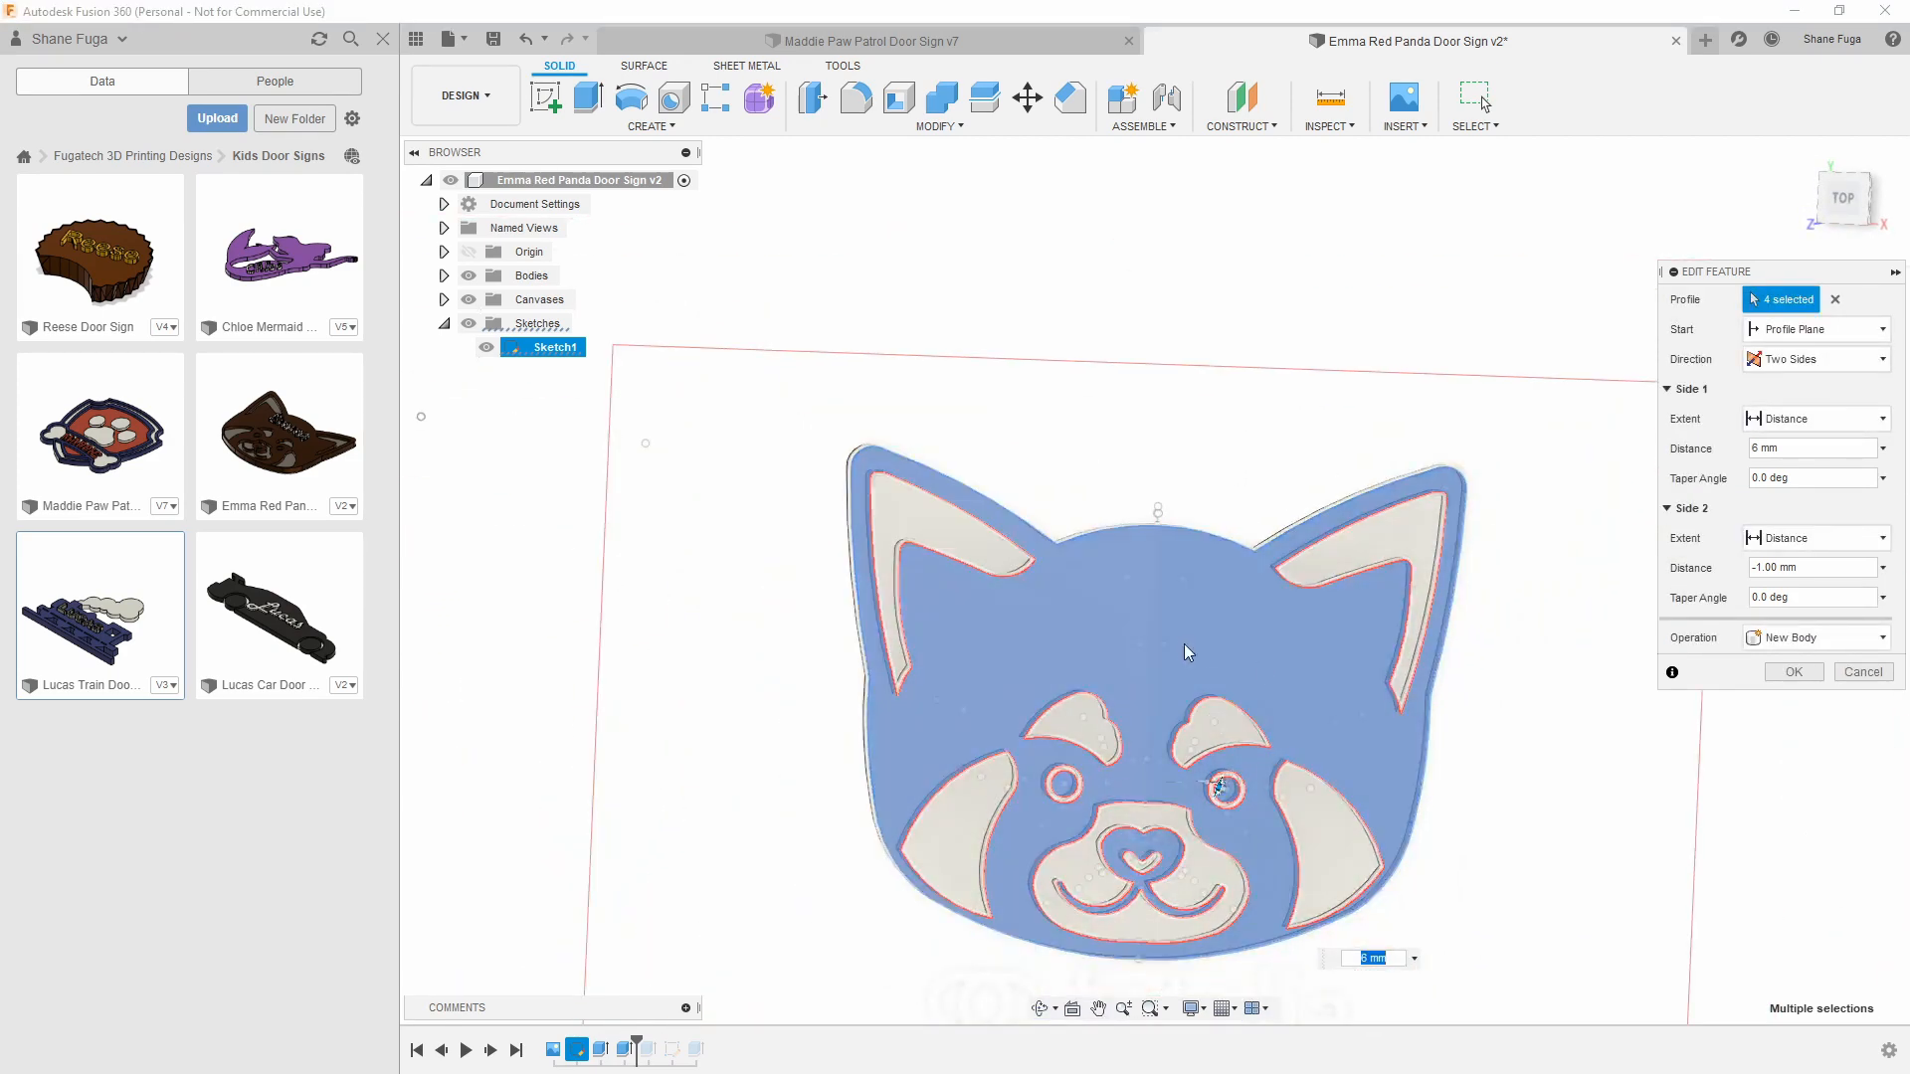
pyautogui.keyDown('shift'); pyautogui.moveTo(1206, 645); pyautogui.dragTo(1215, 648, button='middle'); pyautogui.keyUp('shift')
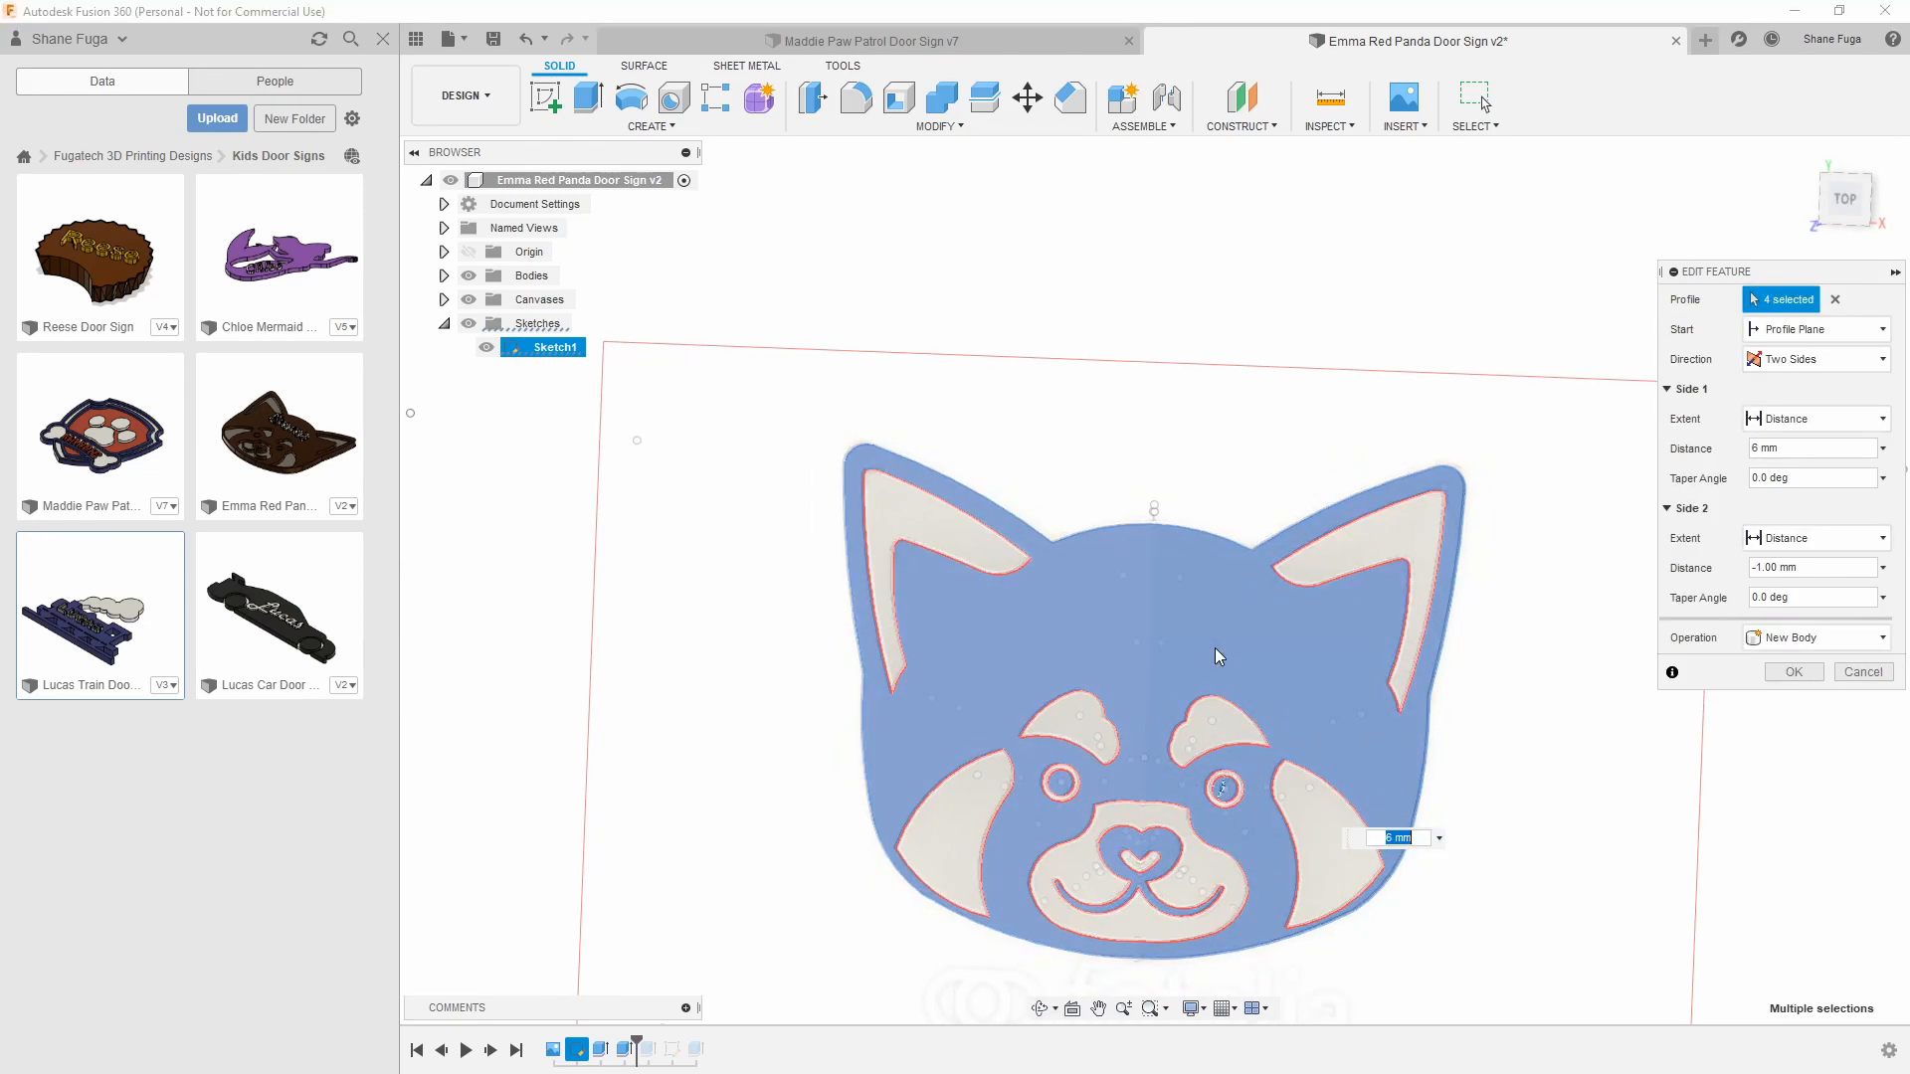
pyautogui.click(1855, 675)
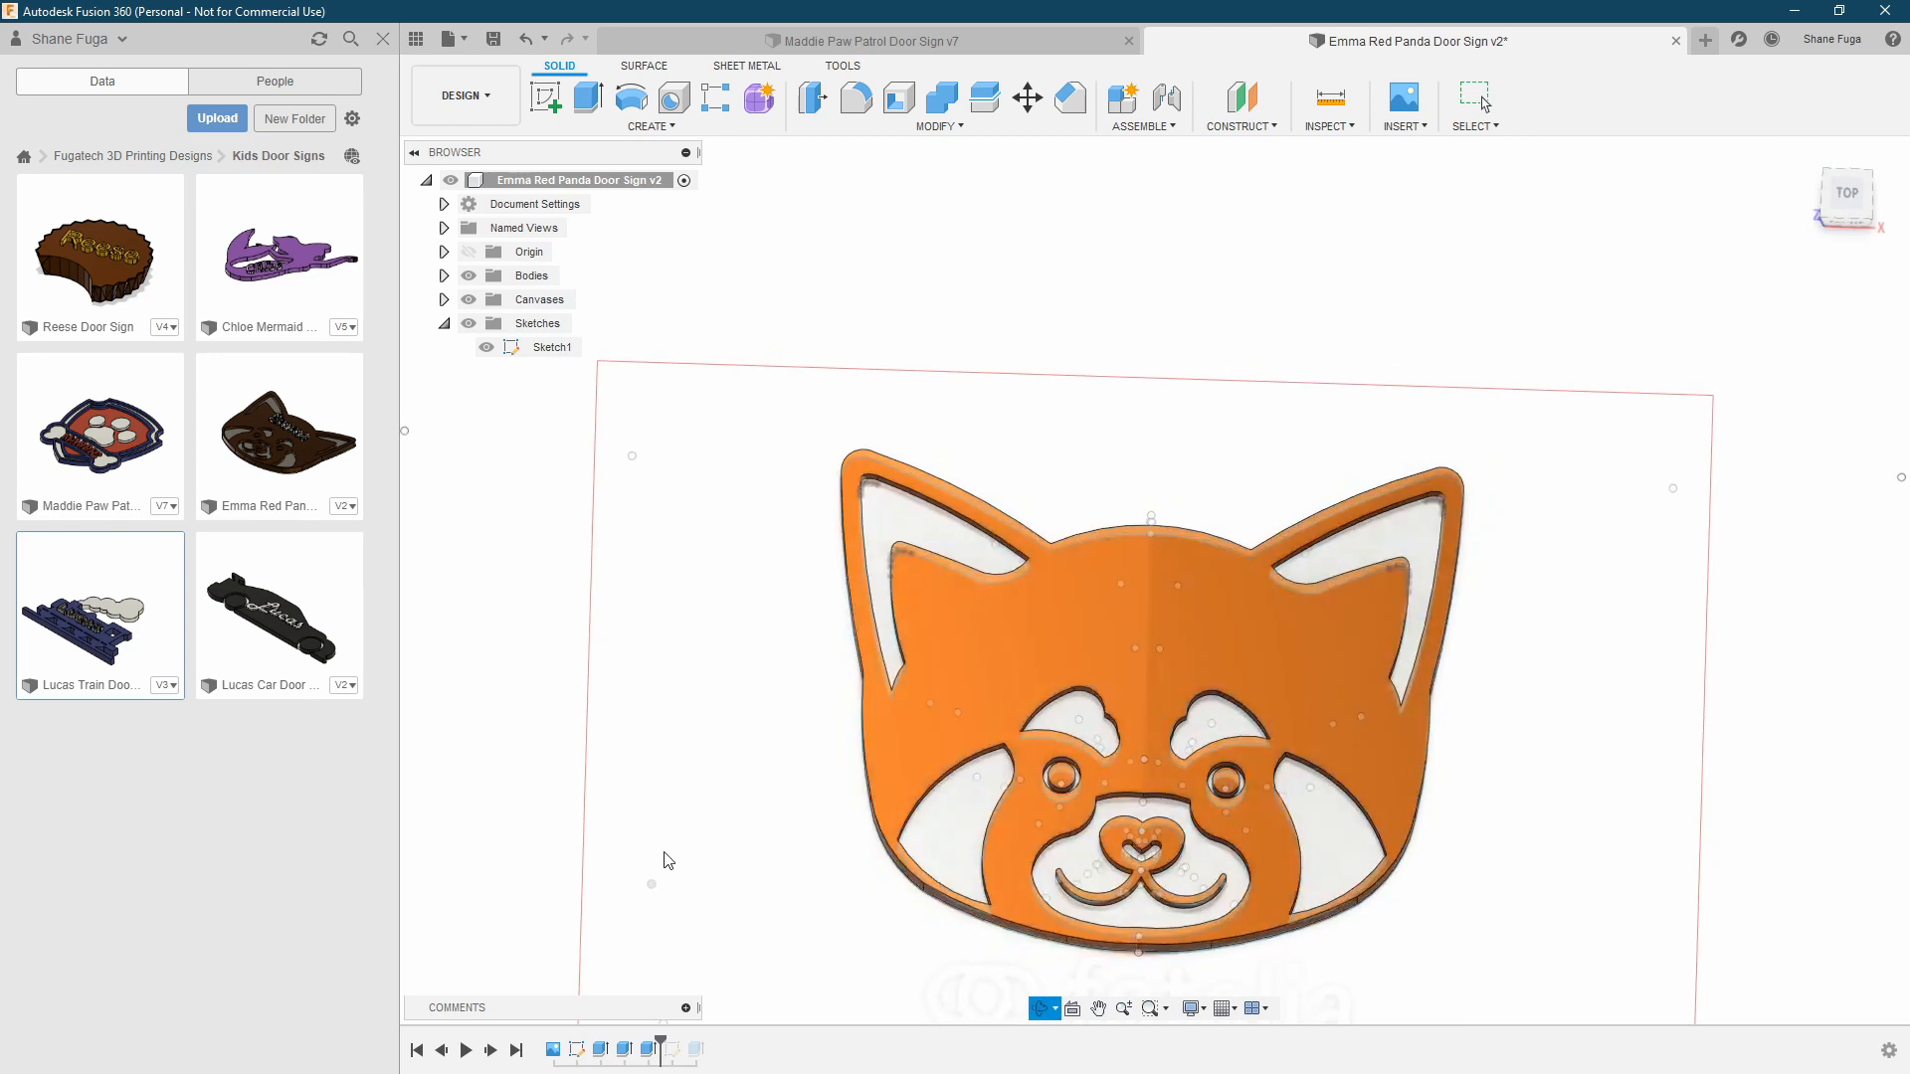
# Step the timeline back and forward over the extrusion that fills the openings in the red panda's face, viewed close up
pyautogui.keyDown('shift'); pyautogui.moveTo(661, 862); pyautogui.dragTo(682, 830, button='middle'); pyautogui.keyUp('shift')
pyautogui.scroll(6, 925, 951)
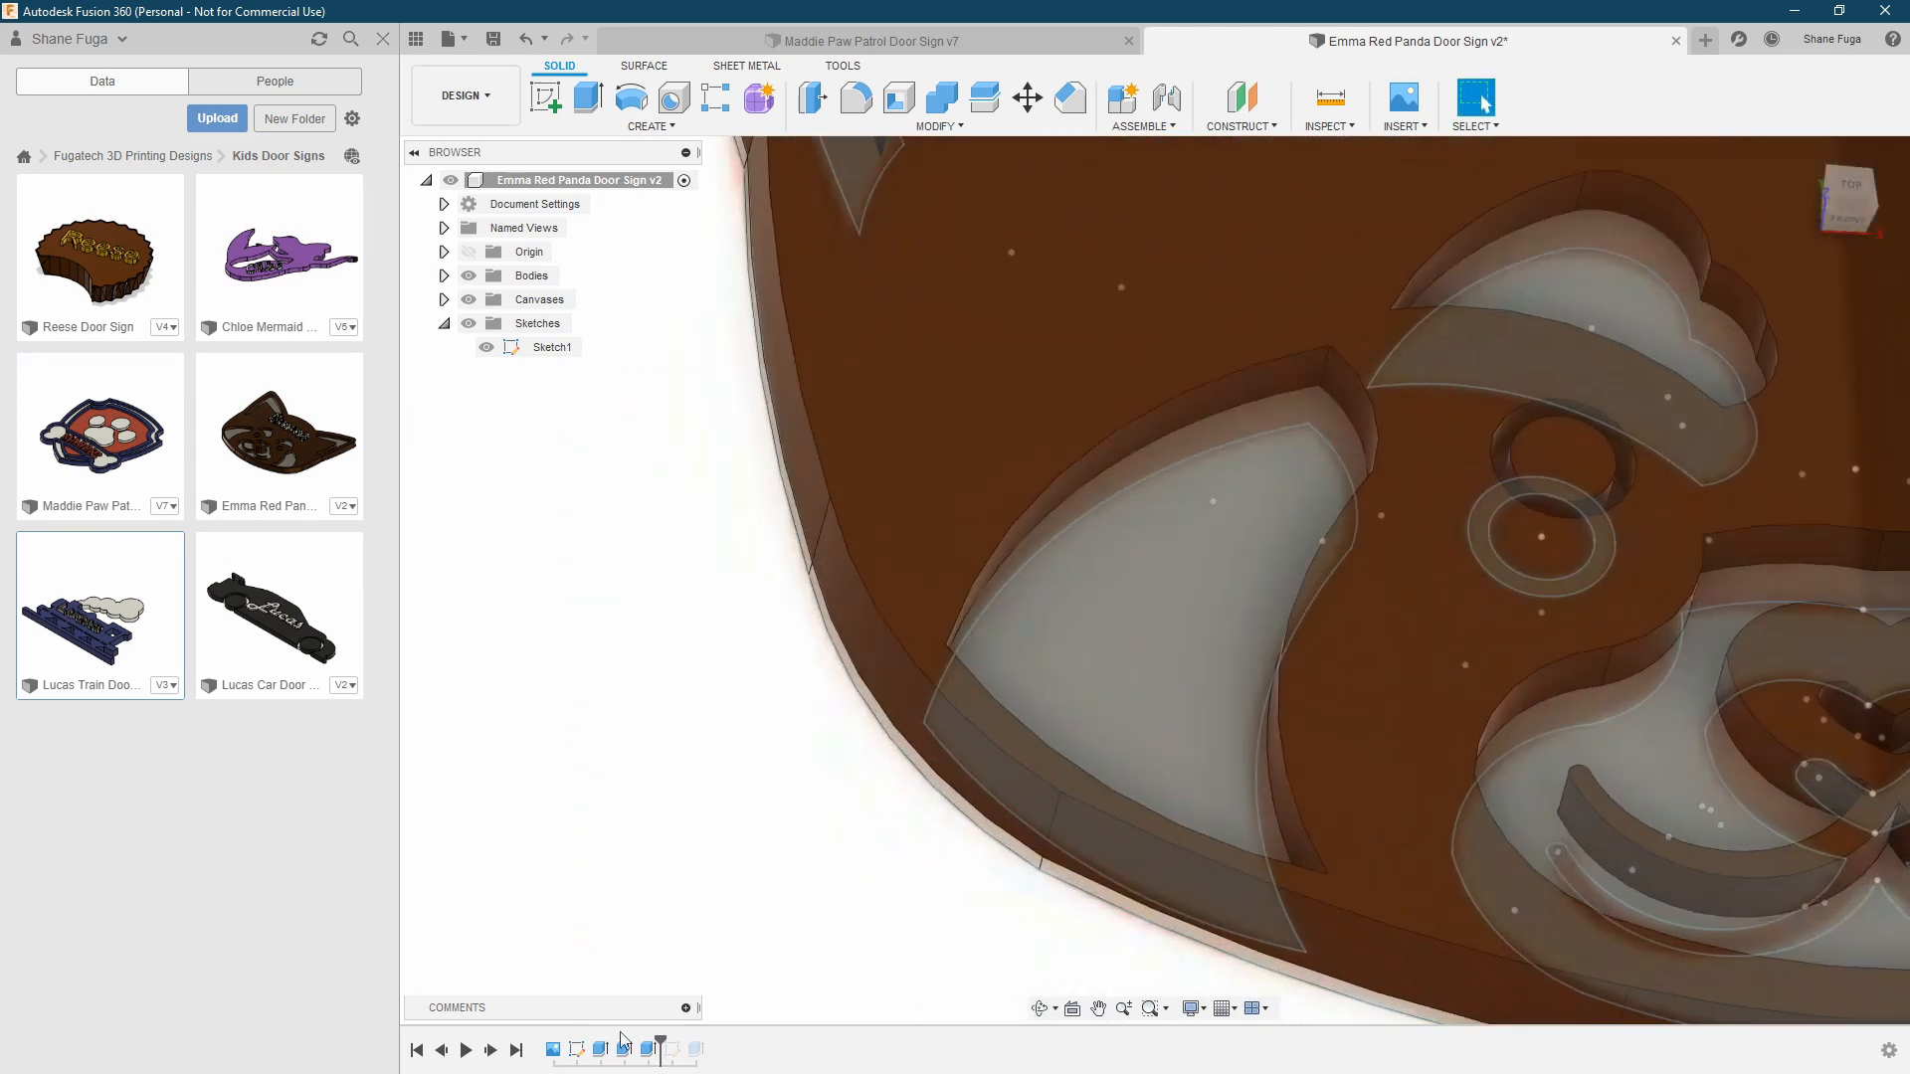
pyautogui.click(441, 1049)
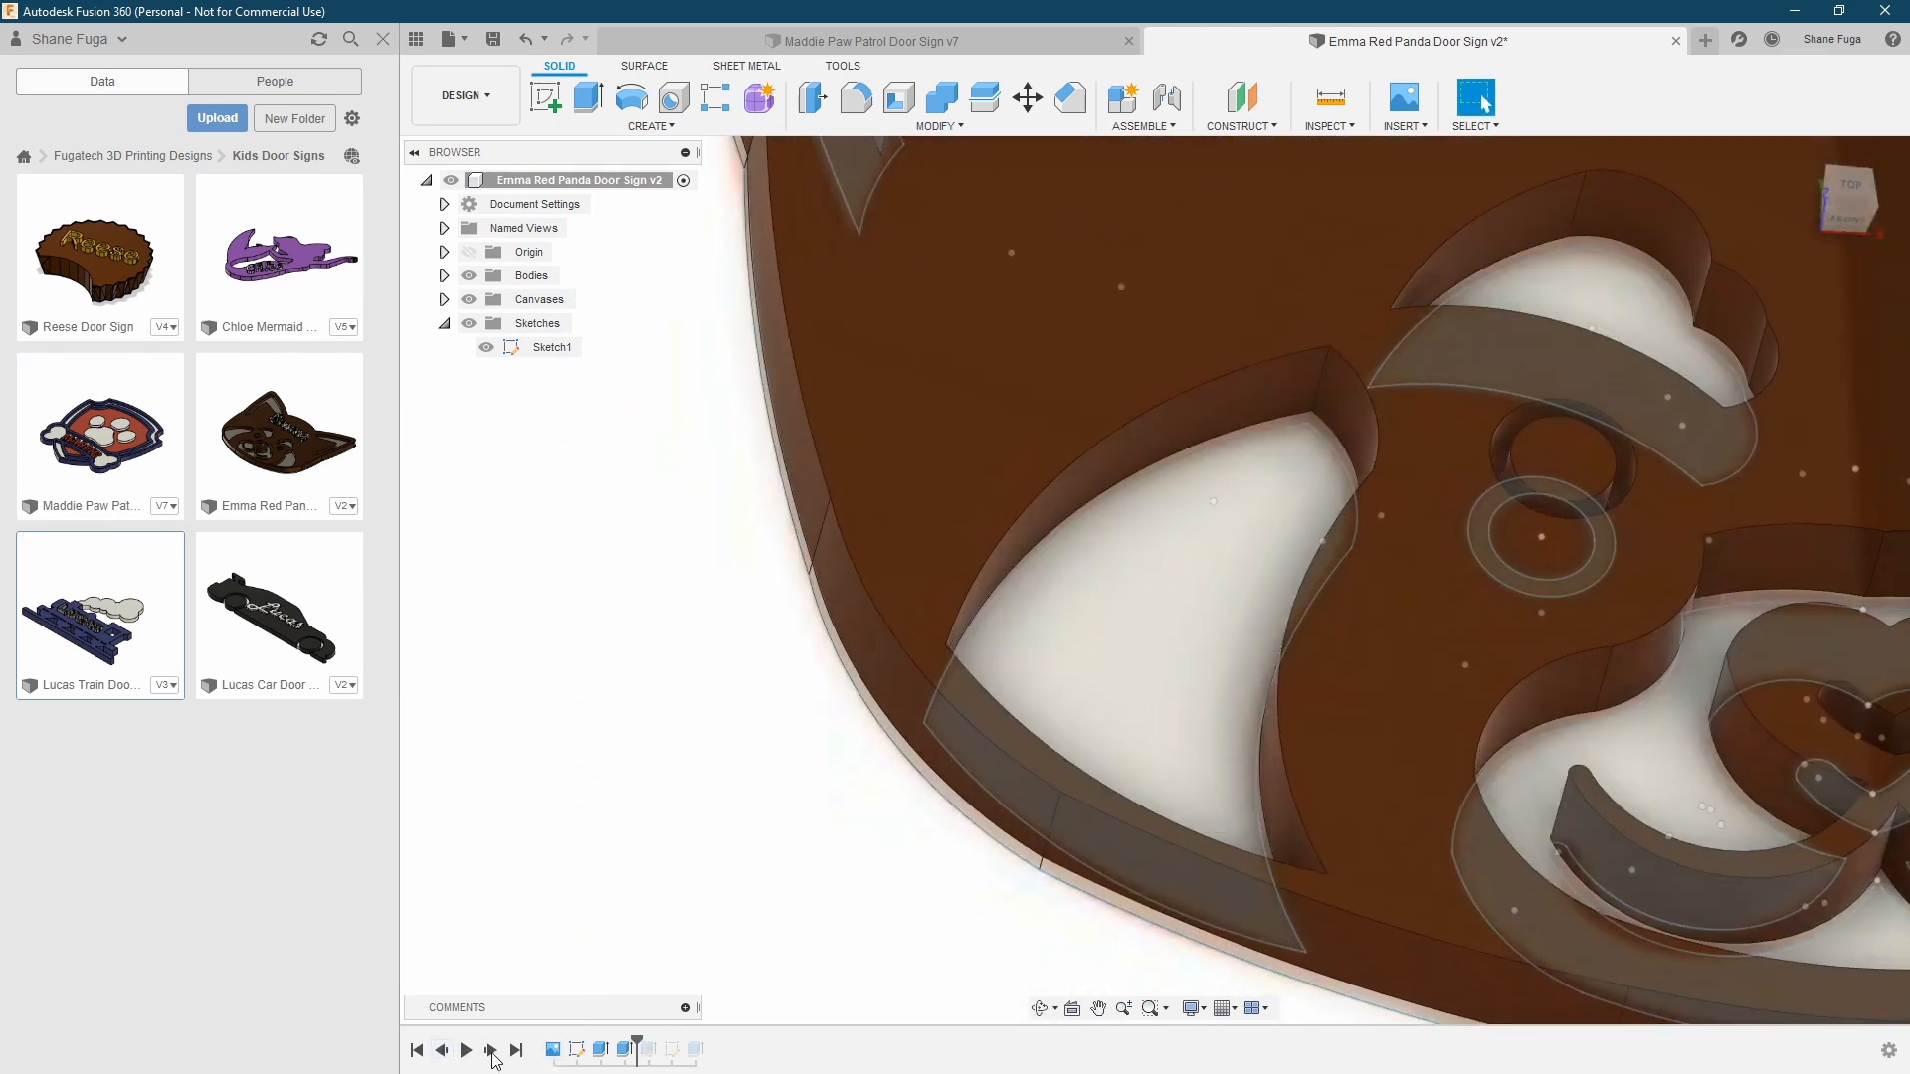
pyautogui.click(496, 1058)
# Examine the two-sided extrusion settings of the ear, eye, cheek and muzzle inlays from several angles, and leave them unchanged
pyautogui.scroll(-2, 823, 874)
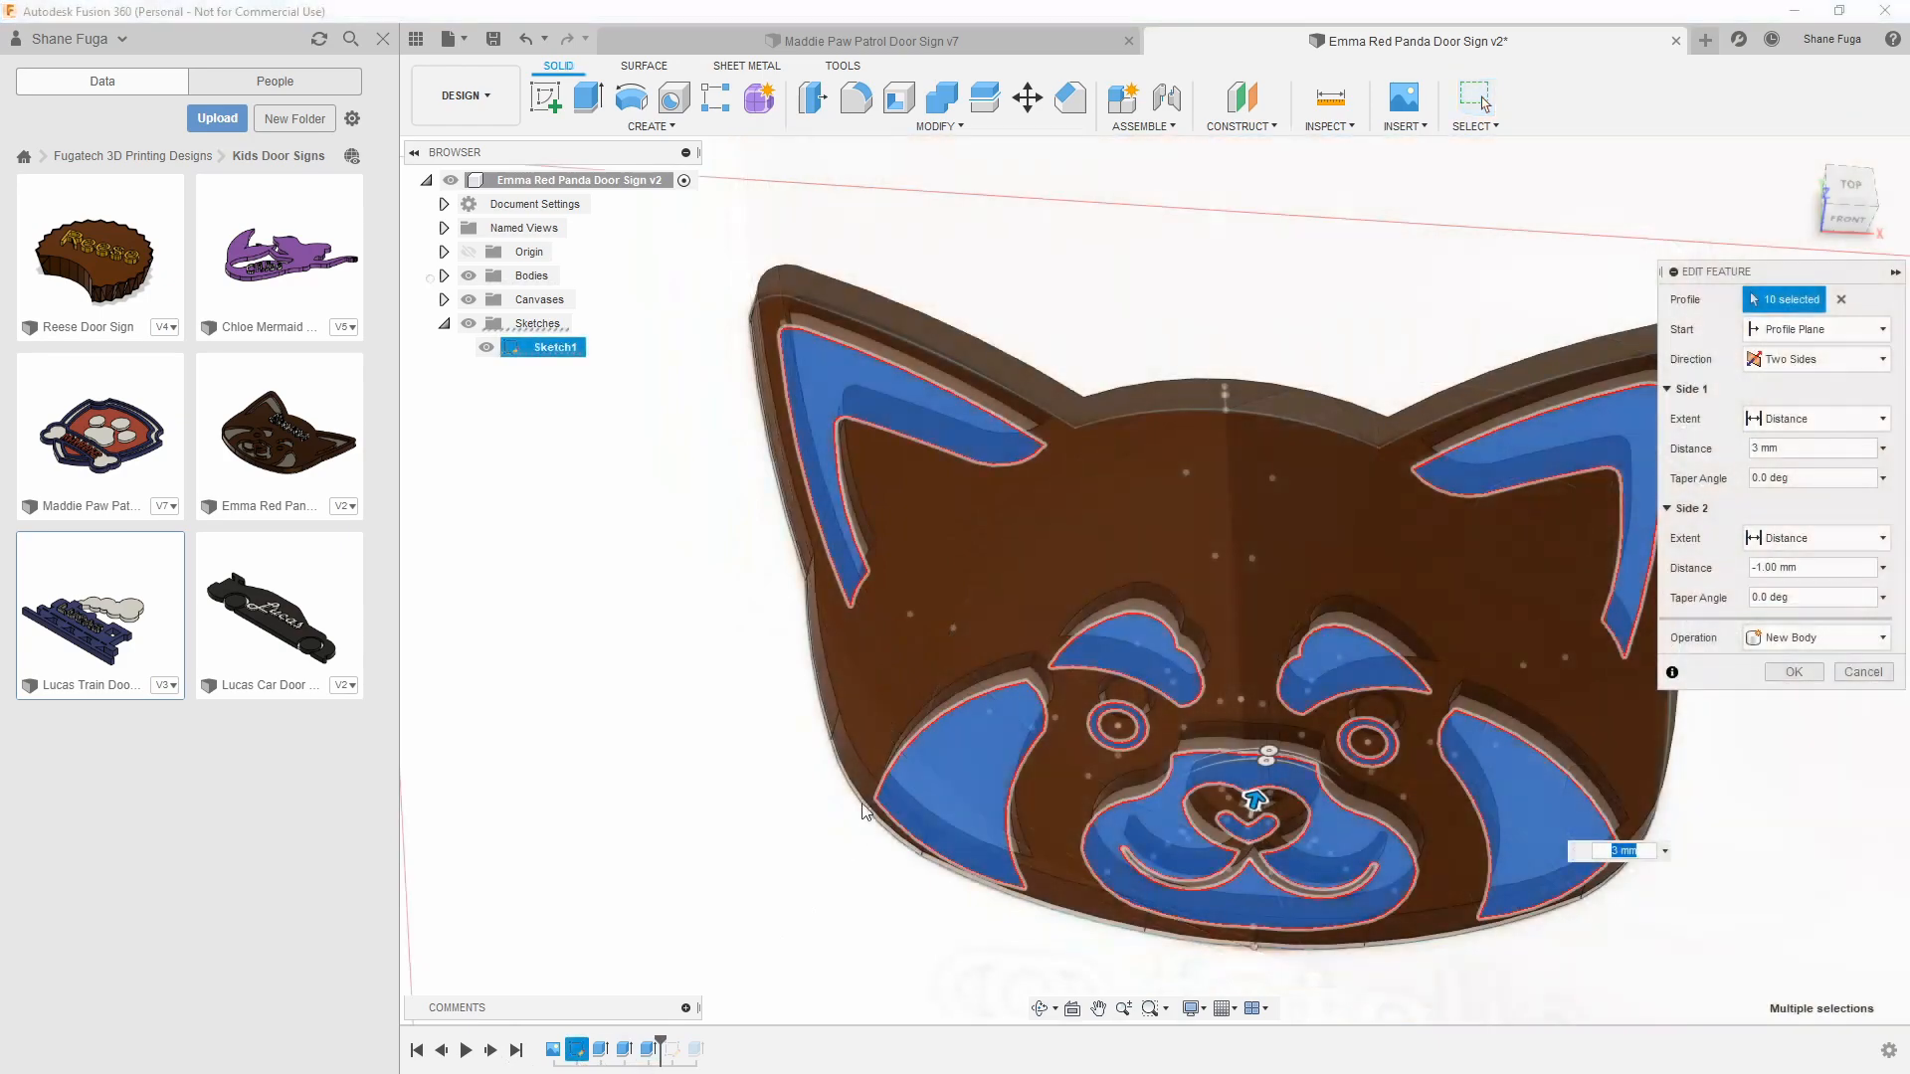
pyautogui.moveTo(823, 873)
pyautogui.keyDown('shift'); pyautogui.mouseDown(button='middle')
pyautogui.moveTo(813, 766)
pyautogui.moveTo(796, 797)
pyautogui.moveTo(713, 789)
pyautogui.mouseUp(button='middle'); pyautogui.keyUp('shift')
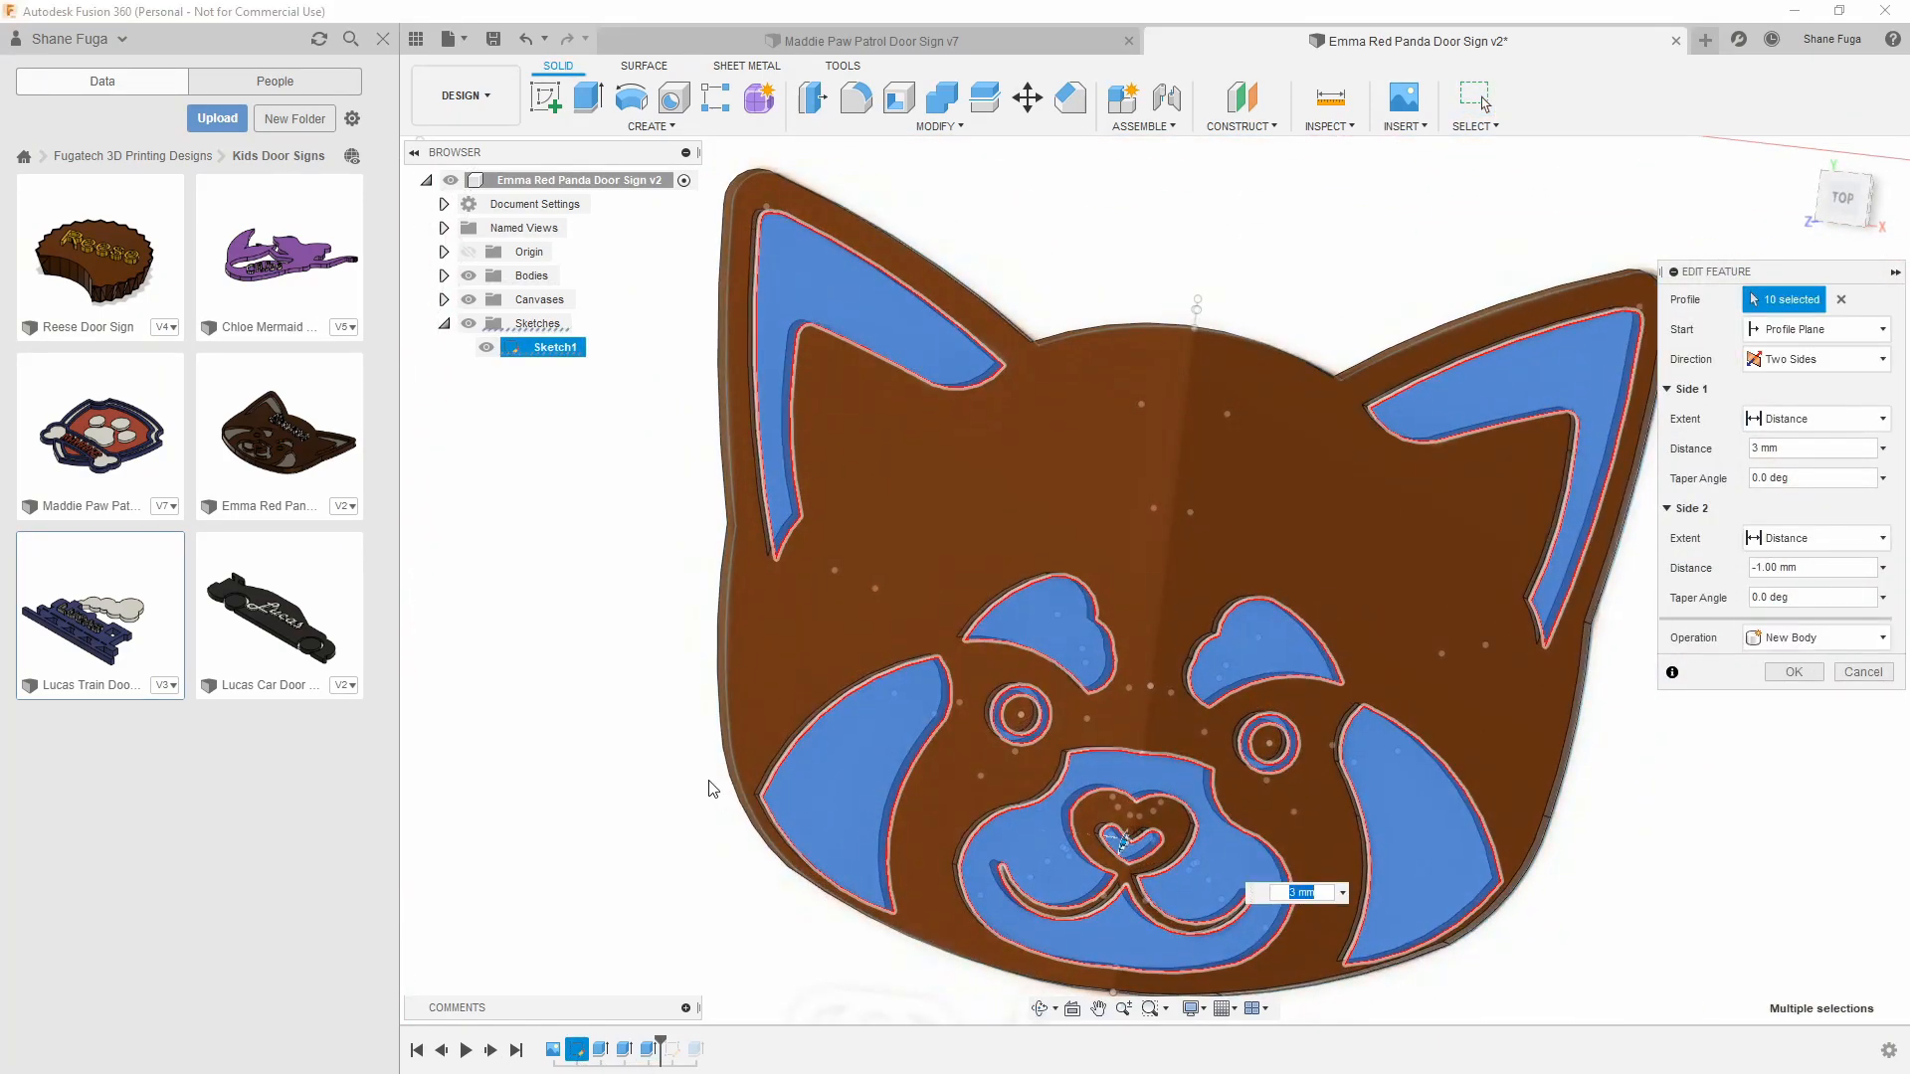
pyautogui.moveTo(731, 725)
pyautogui.keyDown('shift'); pyautogui.mouseDown(button='middle')
pyautogui.moveTo(712, 672)
pyautogui.moveTo(727, 644)
pyautogui.moveTo(718, 721)
pyautogui.mouseUp(button='middle'); pyautogui.keyUp('shift')
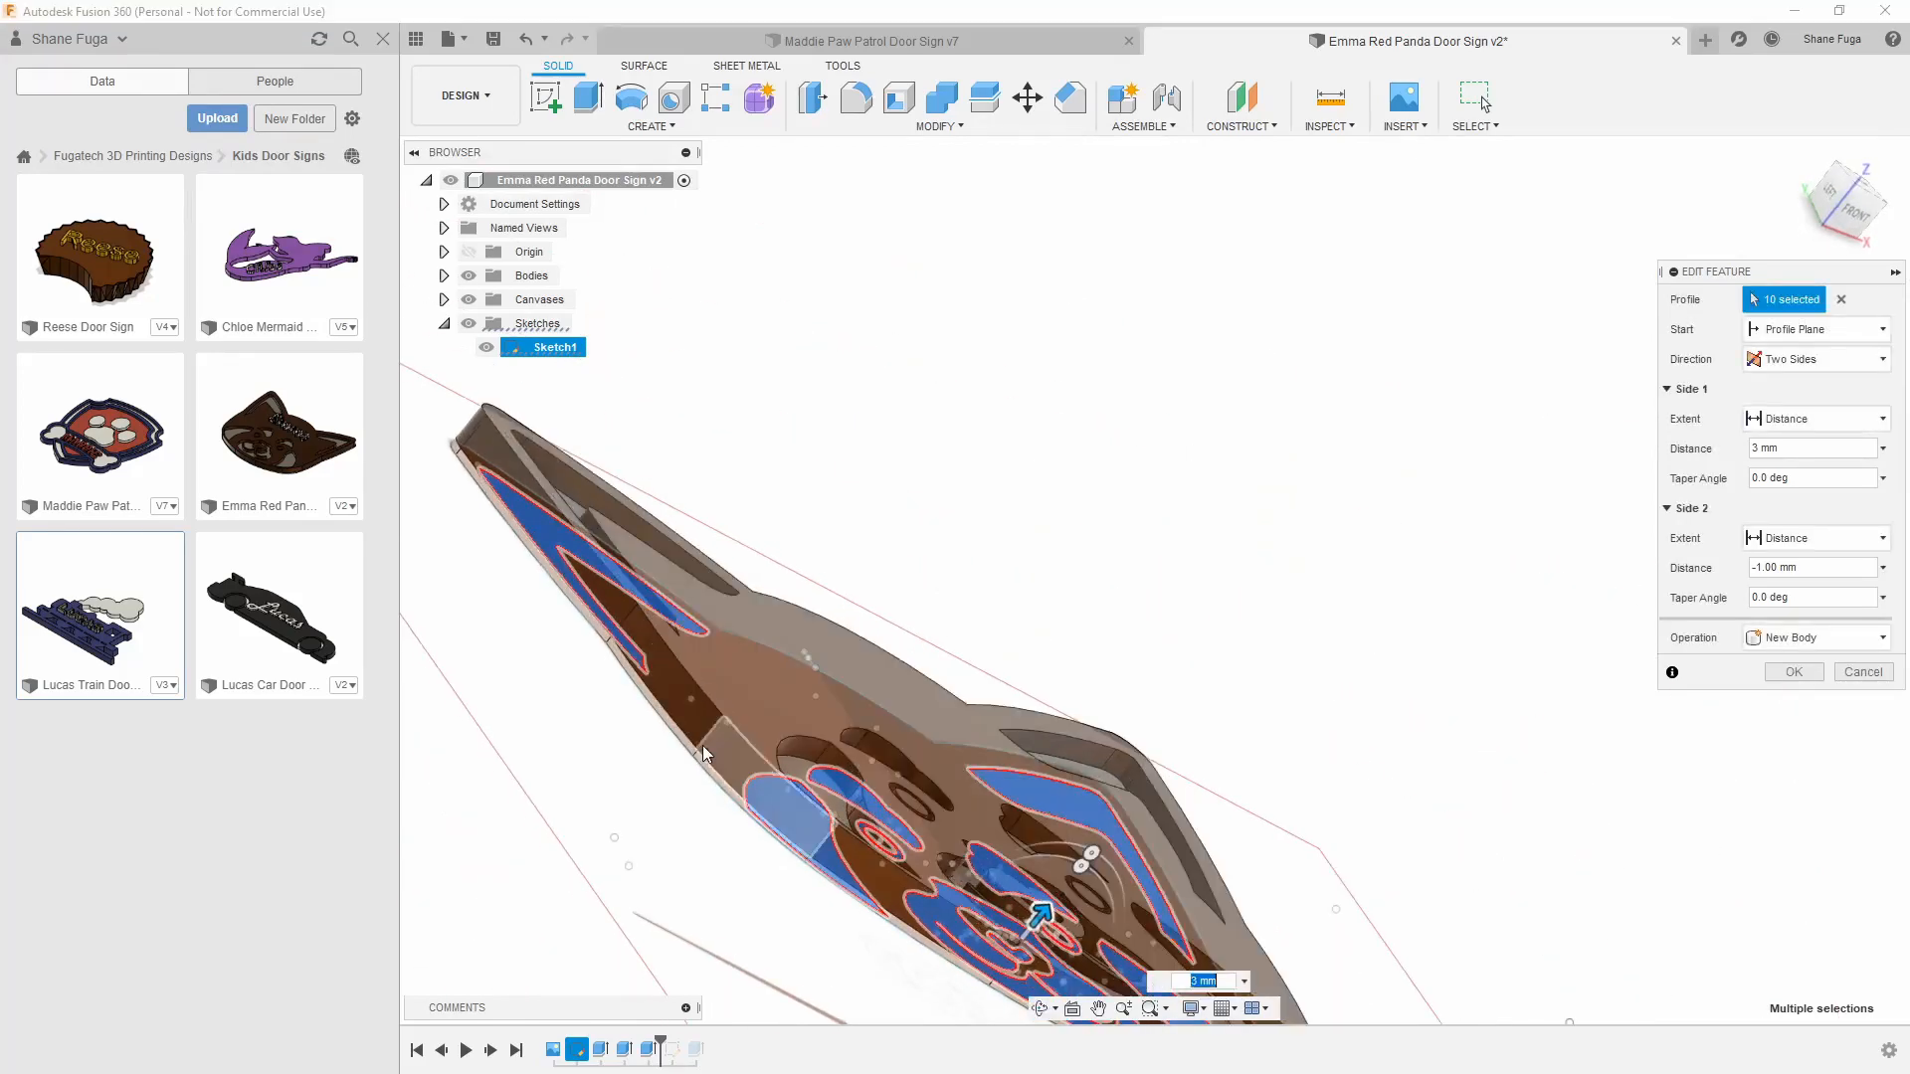
pyautogui.scroll(5, 711, 770)
pyautogui.keyDown('shift'); pyautogui.moveTo(606, 856); pyautogui.dragTo(1201, 525, button='middle'); pyautogui.keyUp('shift')
pyautogui.scroll(-2, 1148, 581)
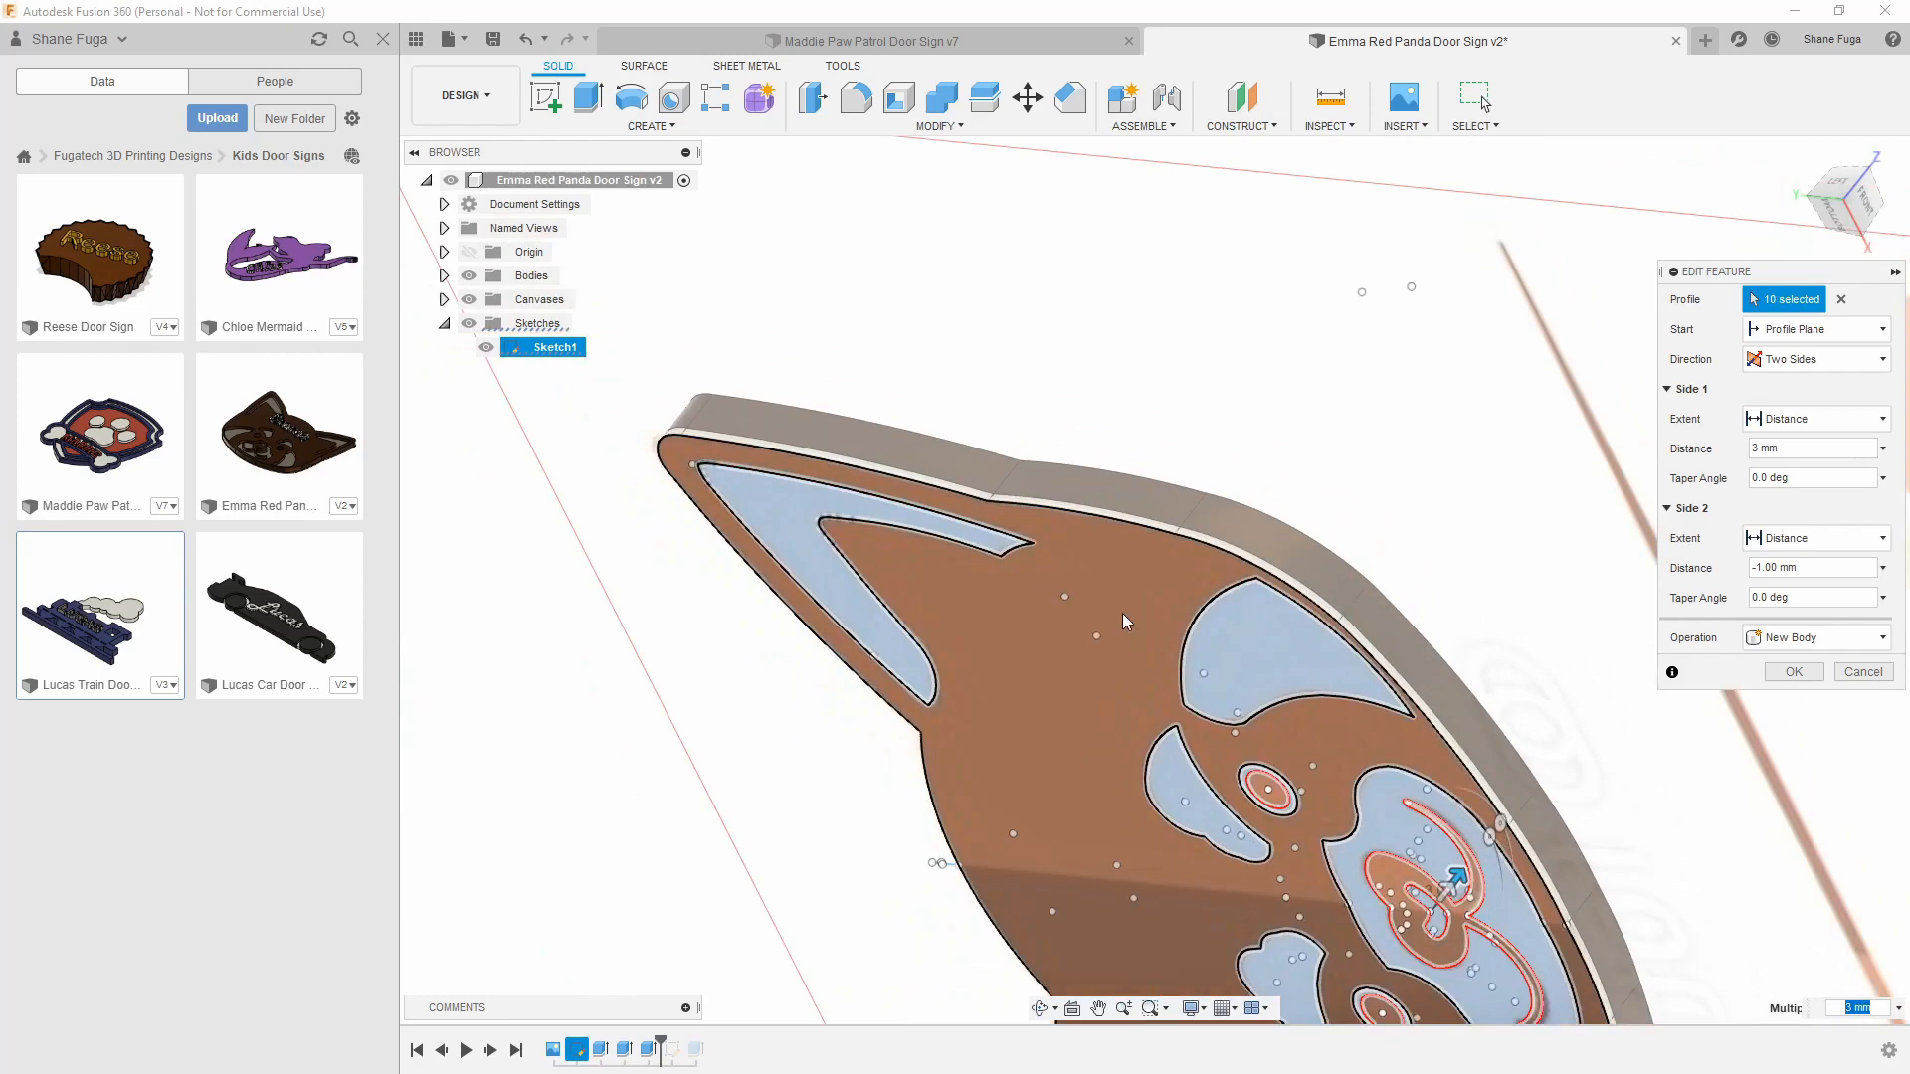
pyautogui.moveTo(1176, 738)
pyautogui.keyDown('shift'); pyautogui.mouseDown(button='middle')
pyautogui.moveTo(1461, 429)
pyautogui.moveTo(1441, 750)
pyautogui.moveTo(1018, 588)
pyautogui.moveTo(935, 458)
pyautogui.moveTo(945, 433)
pyautogui.mouseUp(button='middle'); pyautogui.keyUp('shift')
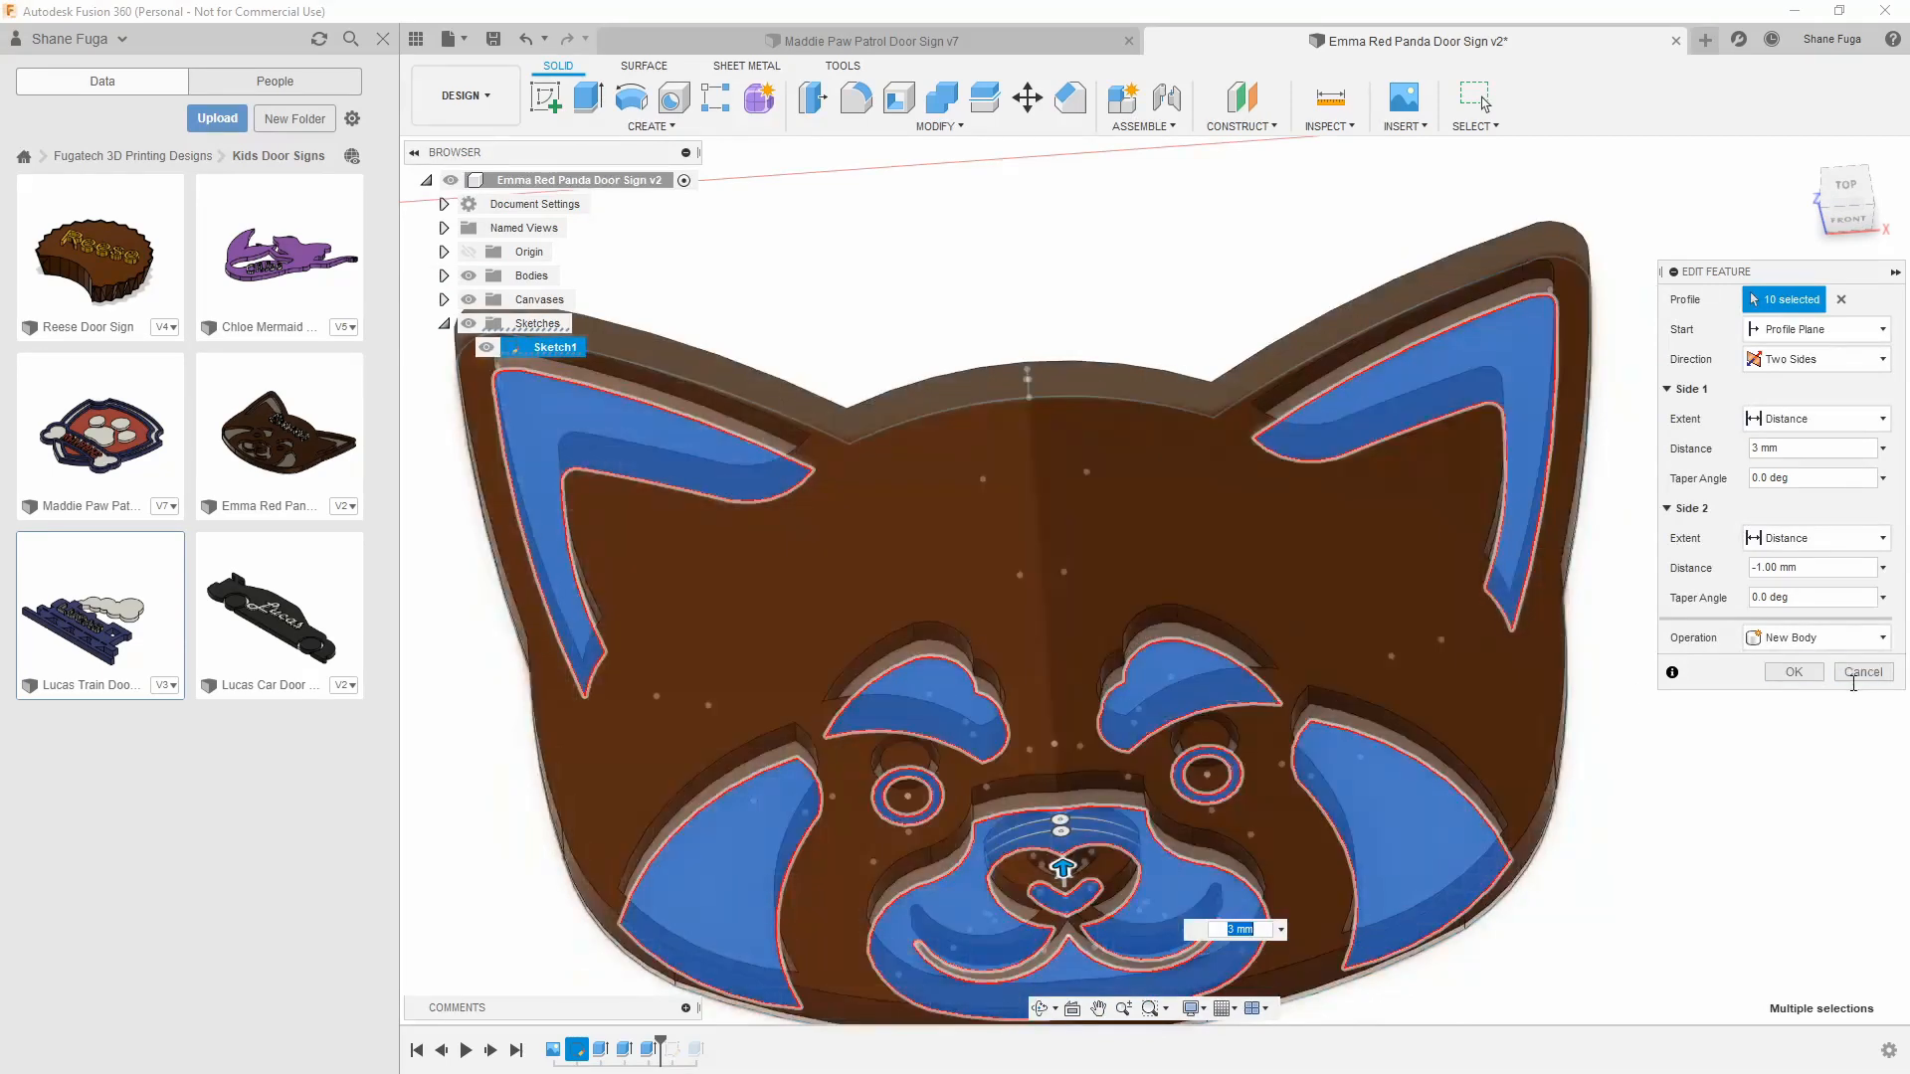
pyautogui.click(1858, 671)
# Hide the reference canvas and show the child's name sketch on the red panda's forehead
pyautogui.keyDown('shift'); pyautogui.moveTo(494, 866); pyautogui.dragTo(1021, 547, button='middle'); pyautogui.keyUp('shift')
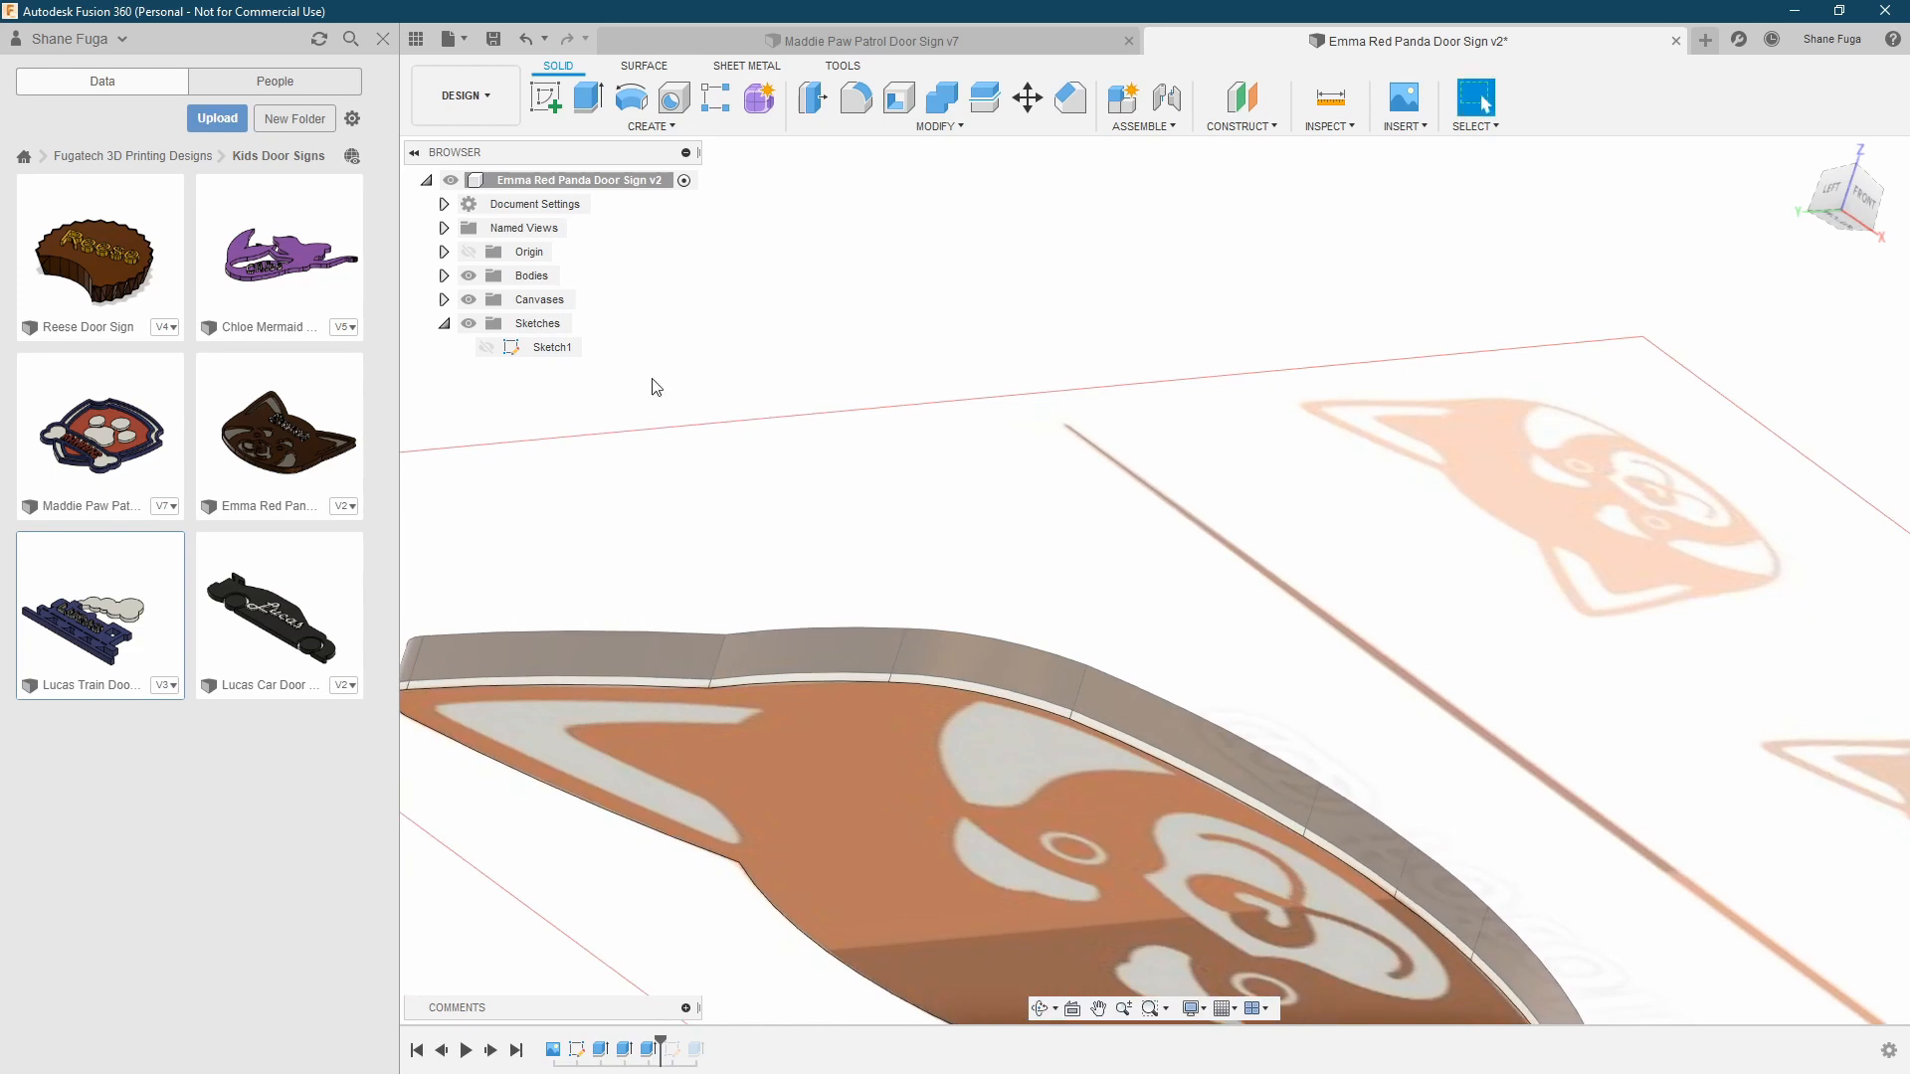
pyautogui.click(468, 300)
pyautogui.keyDown('shift'); pyautogui.moveTo(1205, 491); pyautogui.dragTo(1224, 563, button='middle'); pyautogui.keyUp('shift')
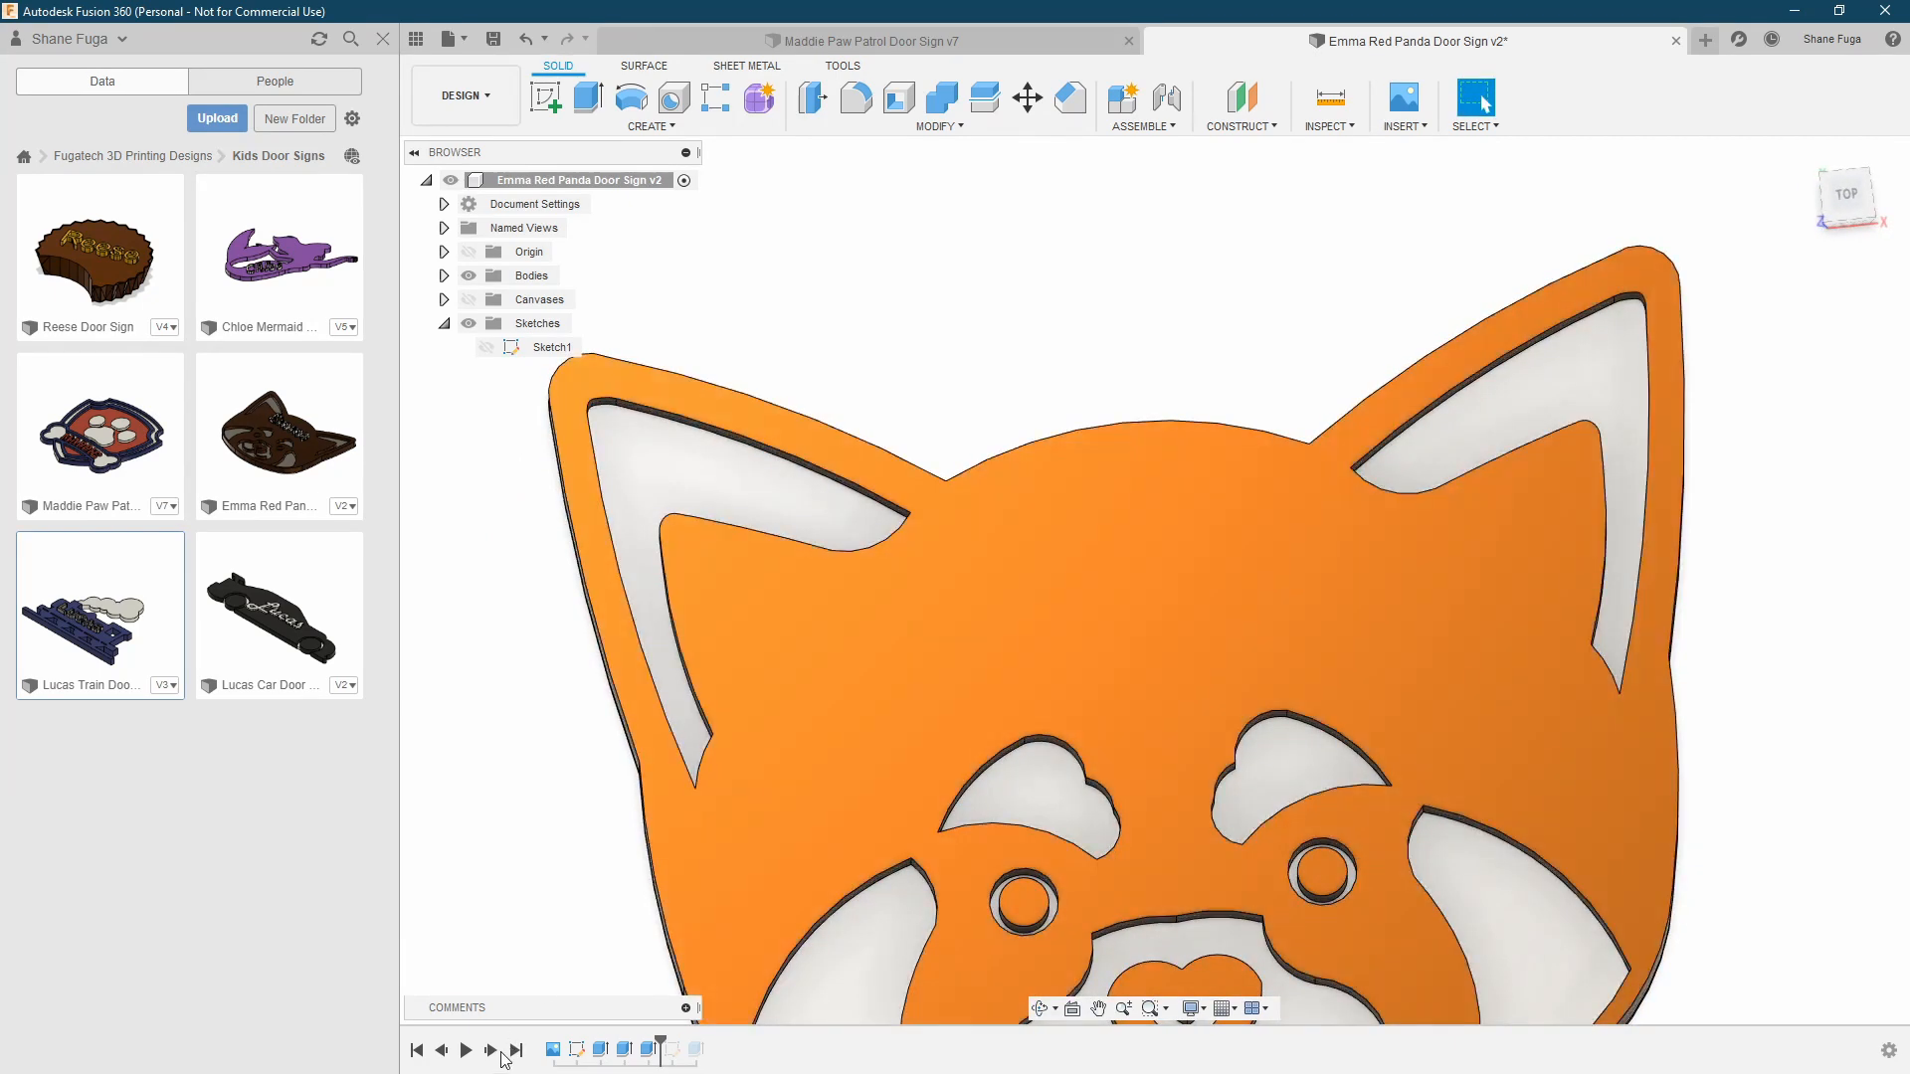
pyautogui.click(486, 371)
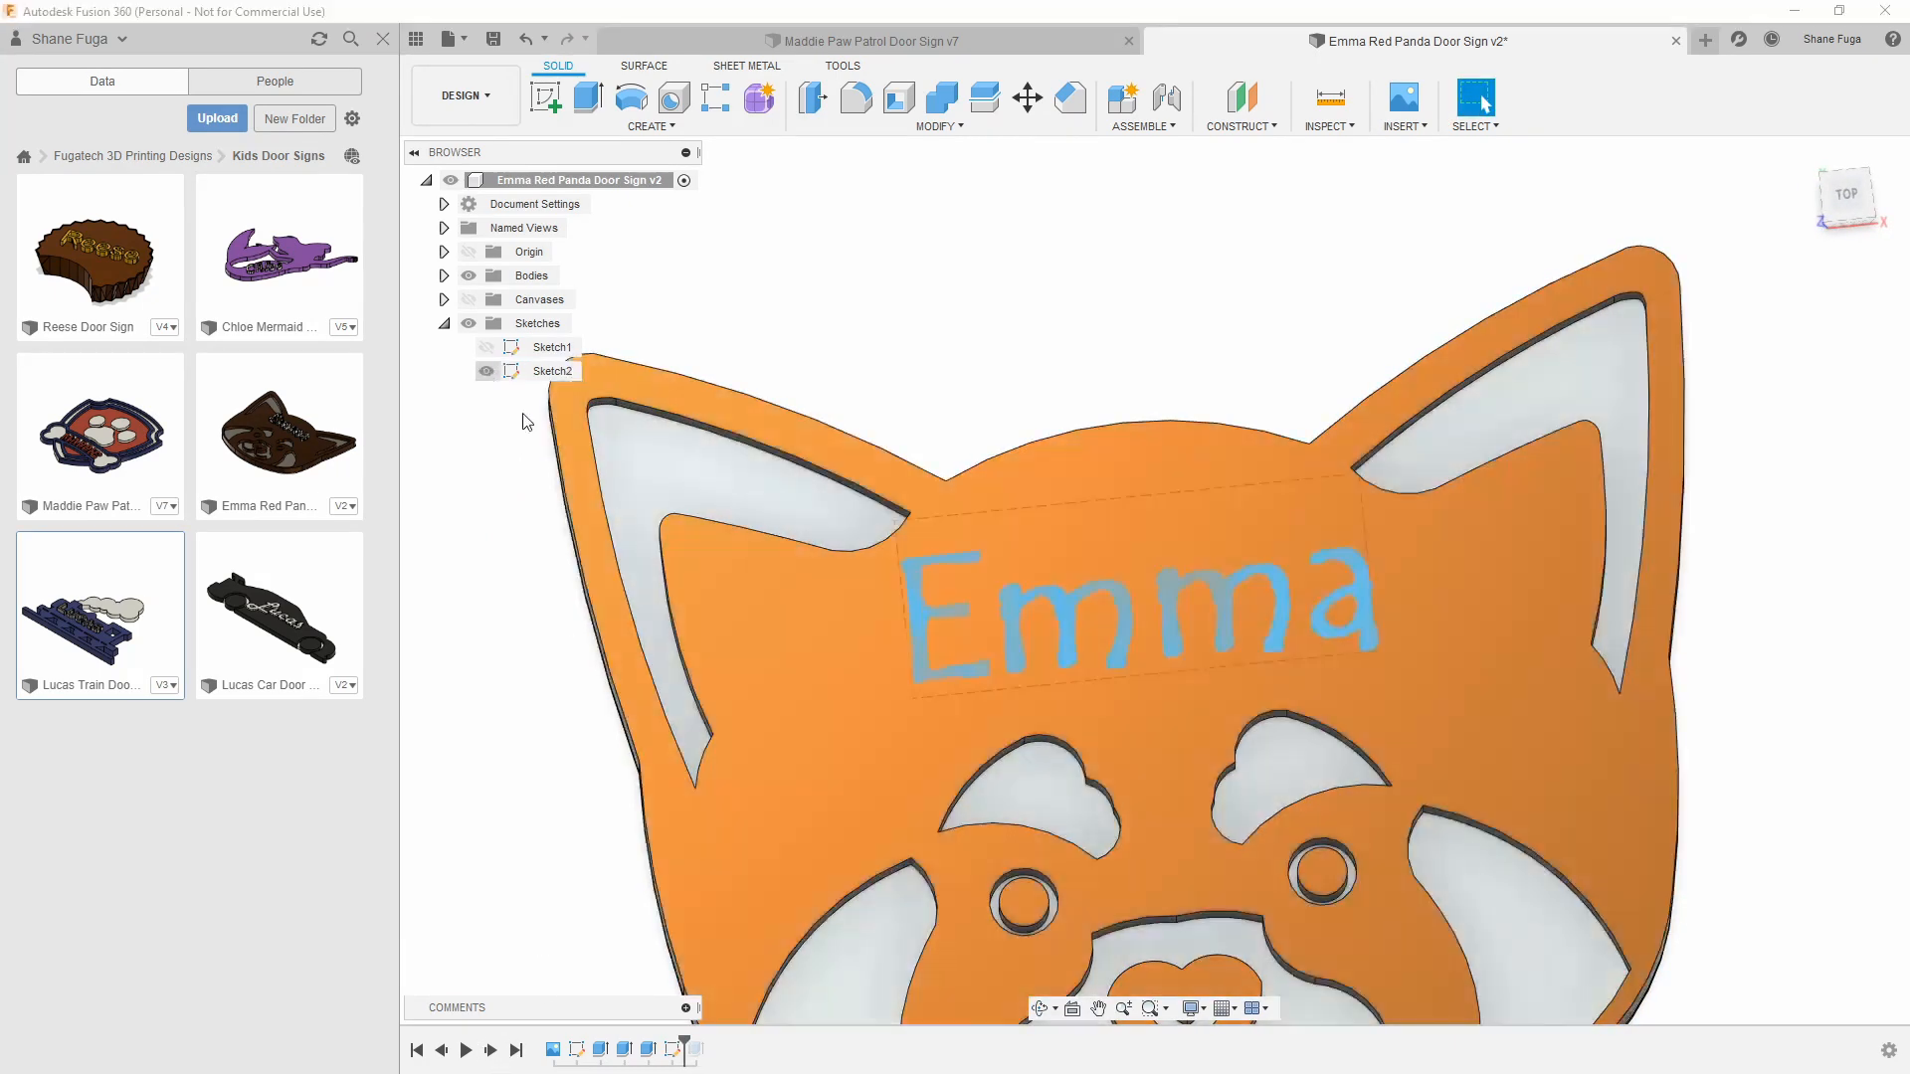
pyautogui.scroll(-3, 1120, 666)
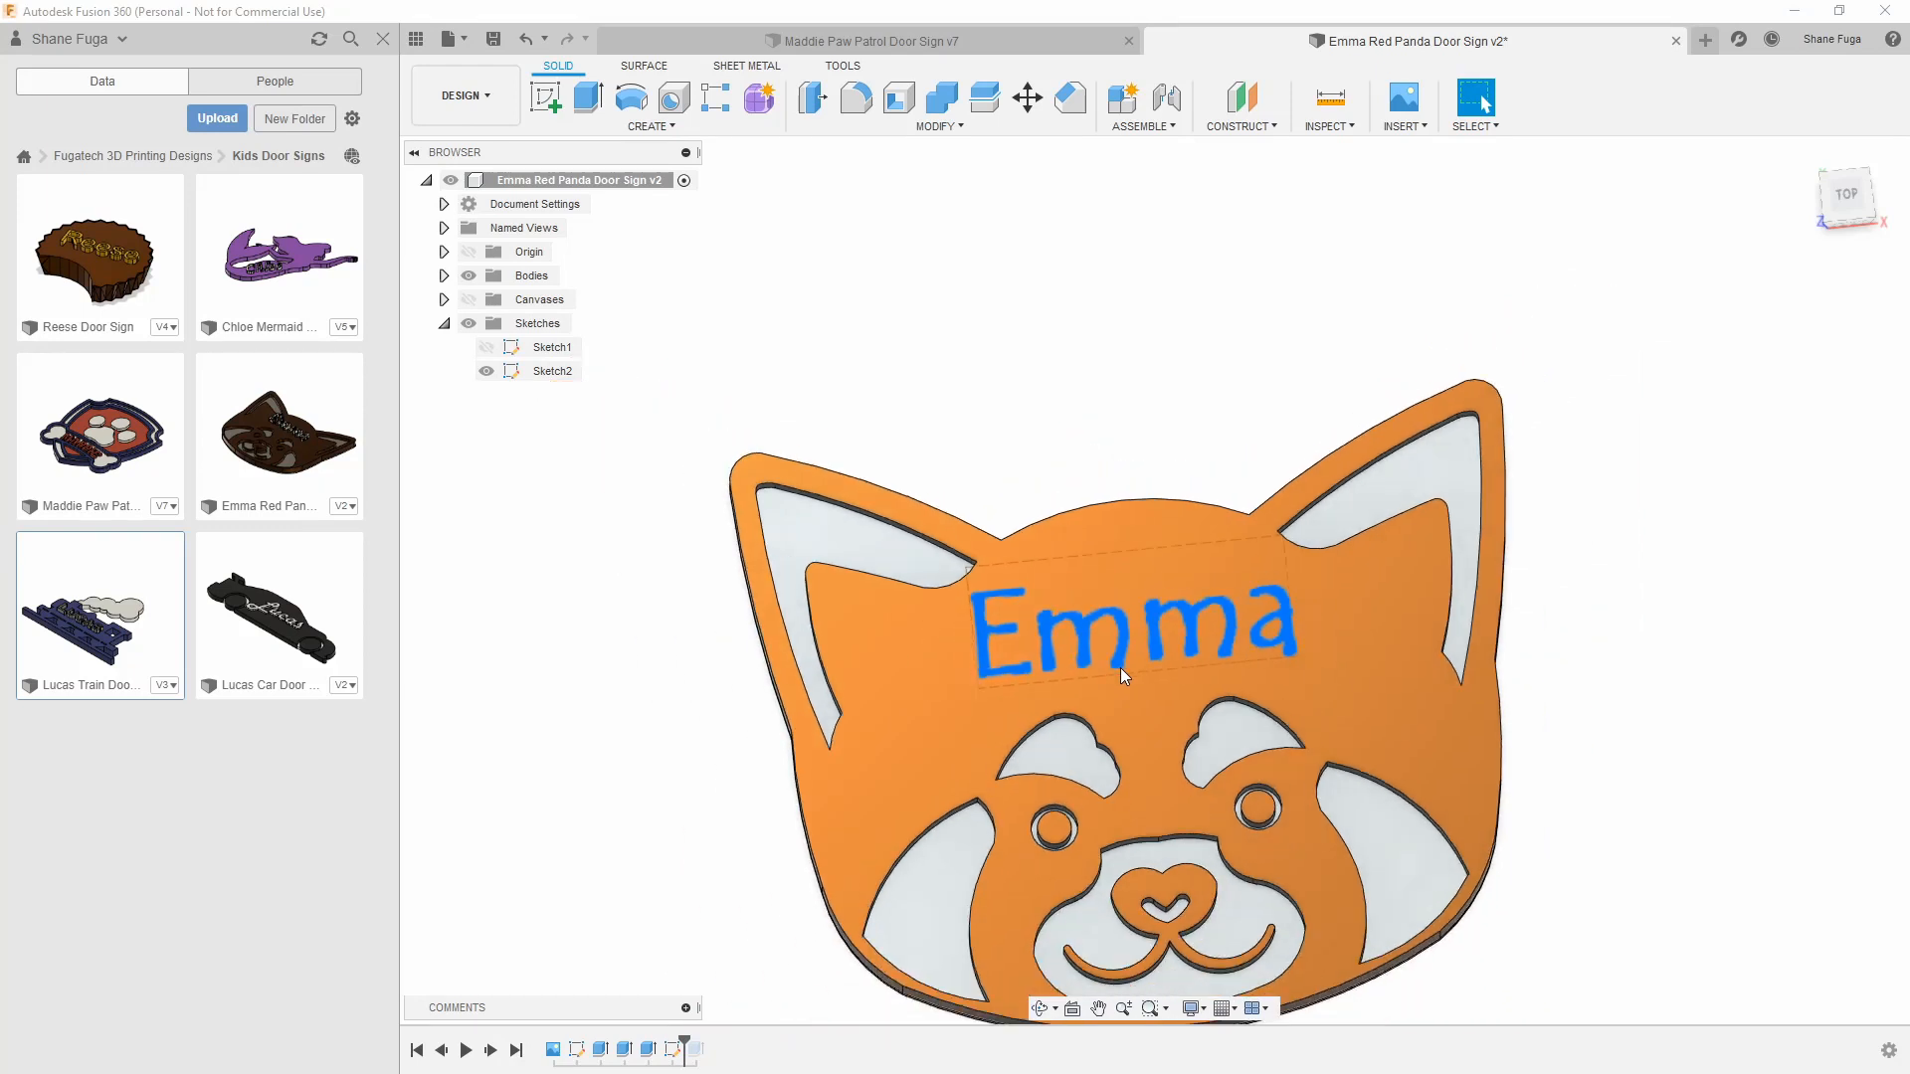
# Advance the timeline to the name extrusion and open the name sketch, finishing it without changes
pyautogui.click(490, 1051)
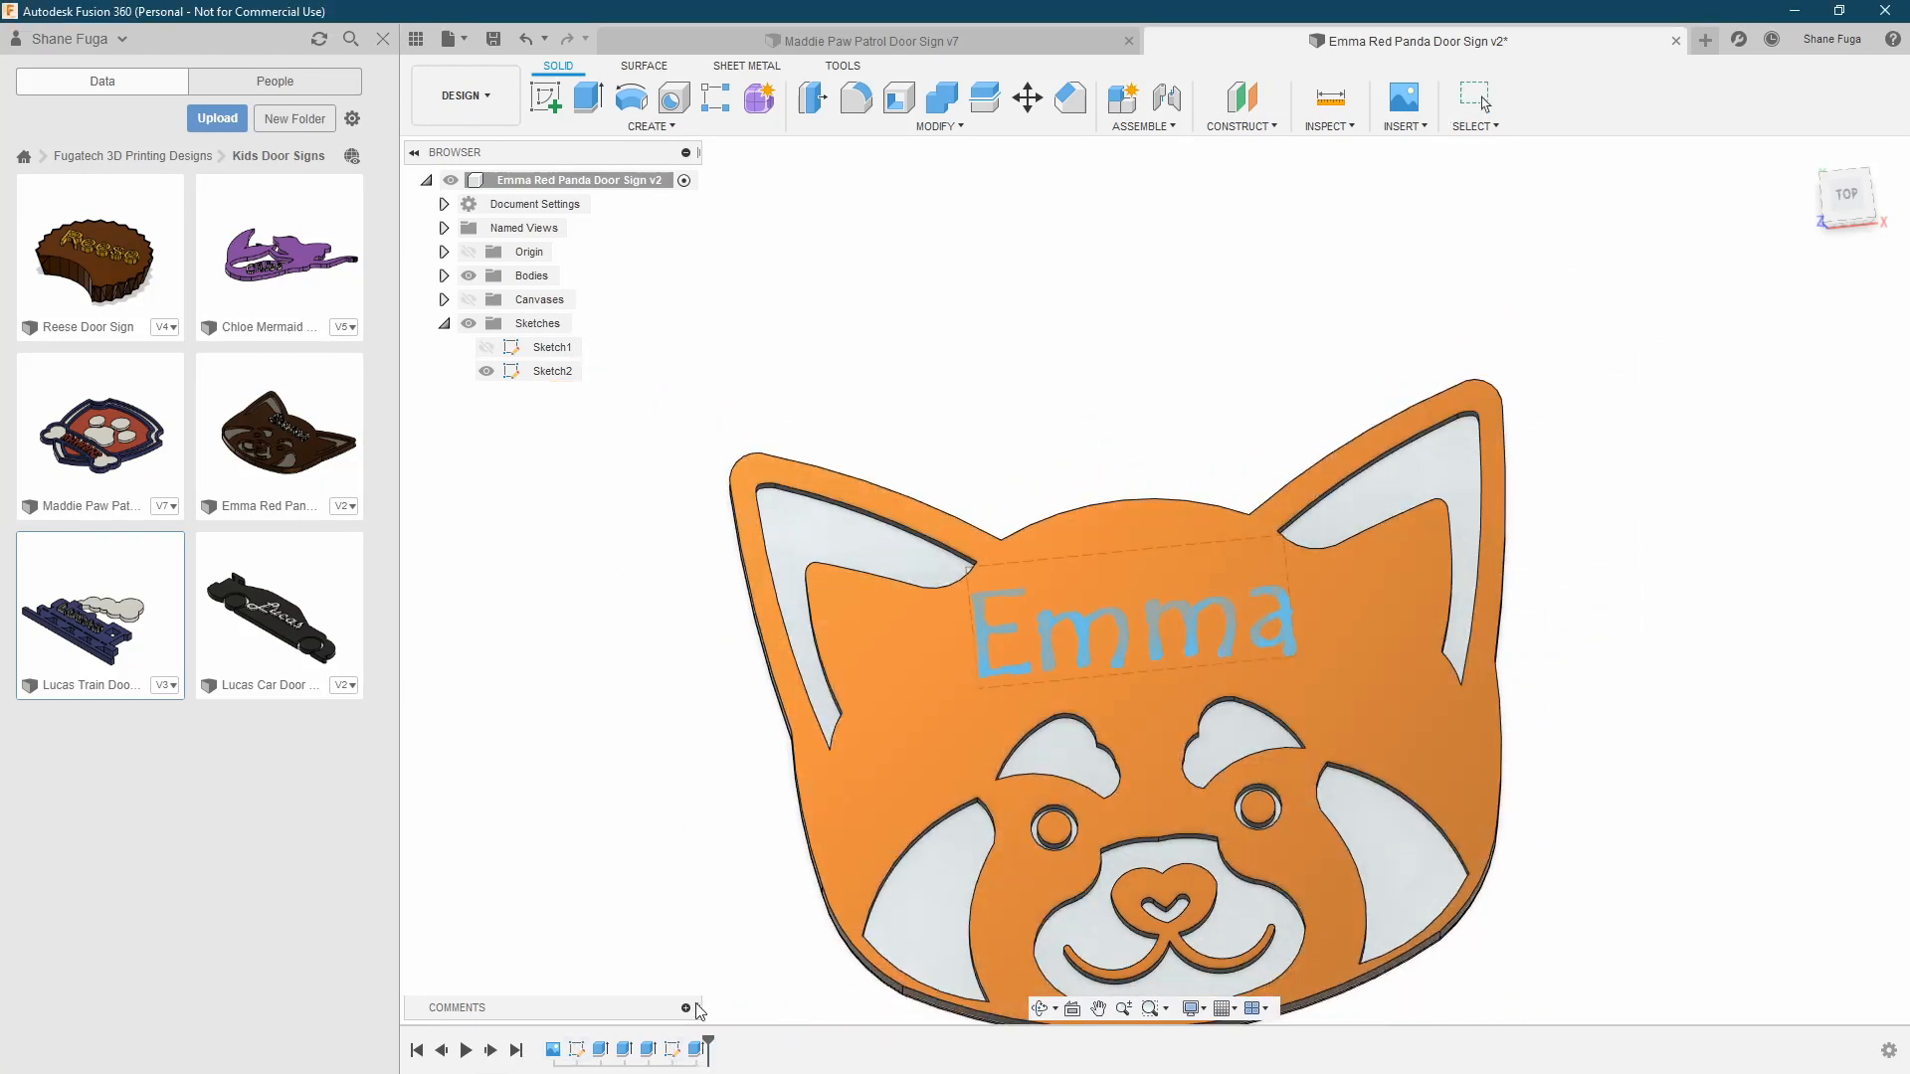
pyautogui.click(698, 1051)
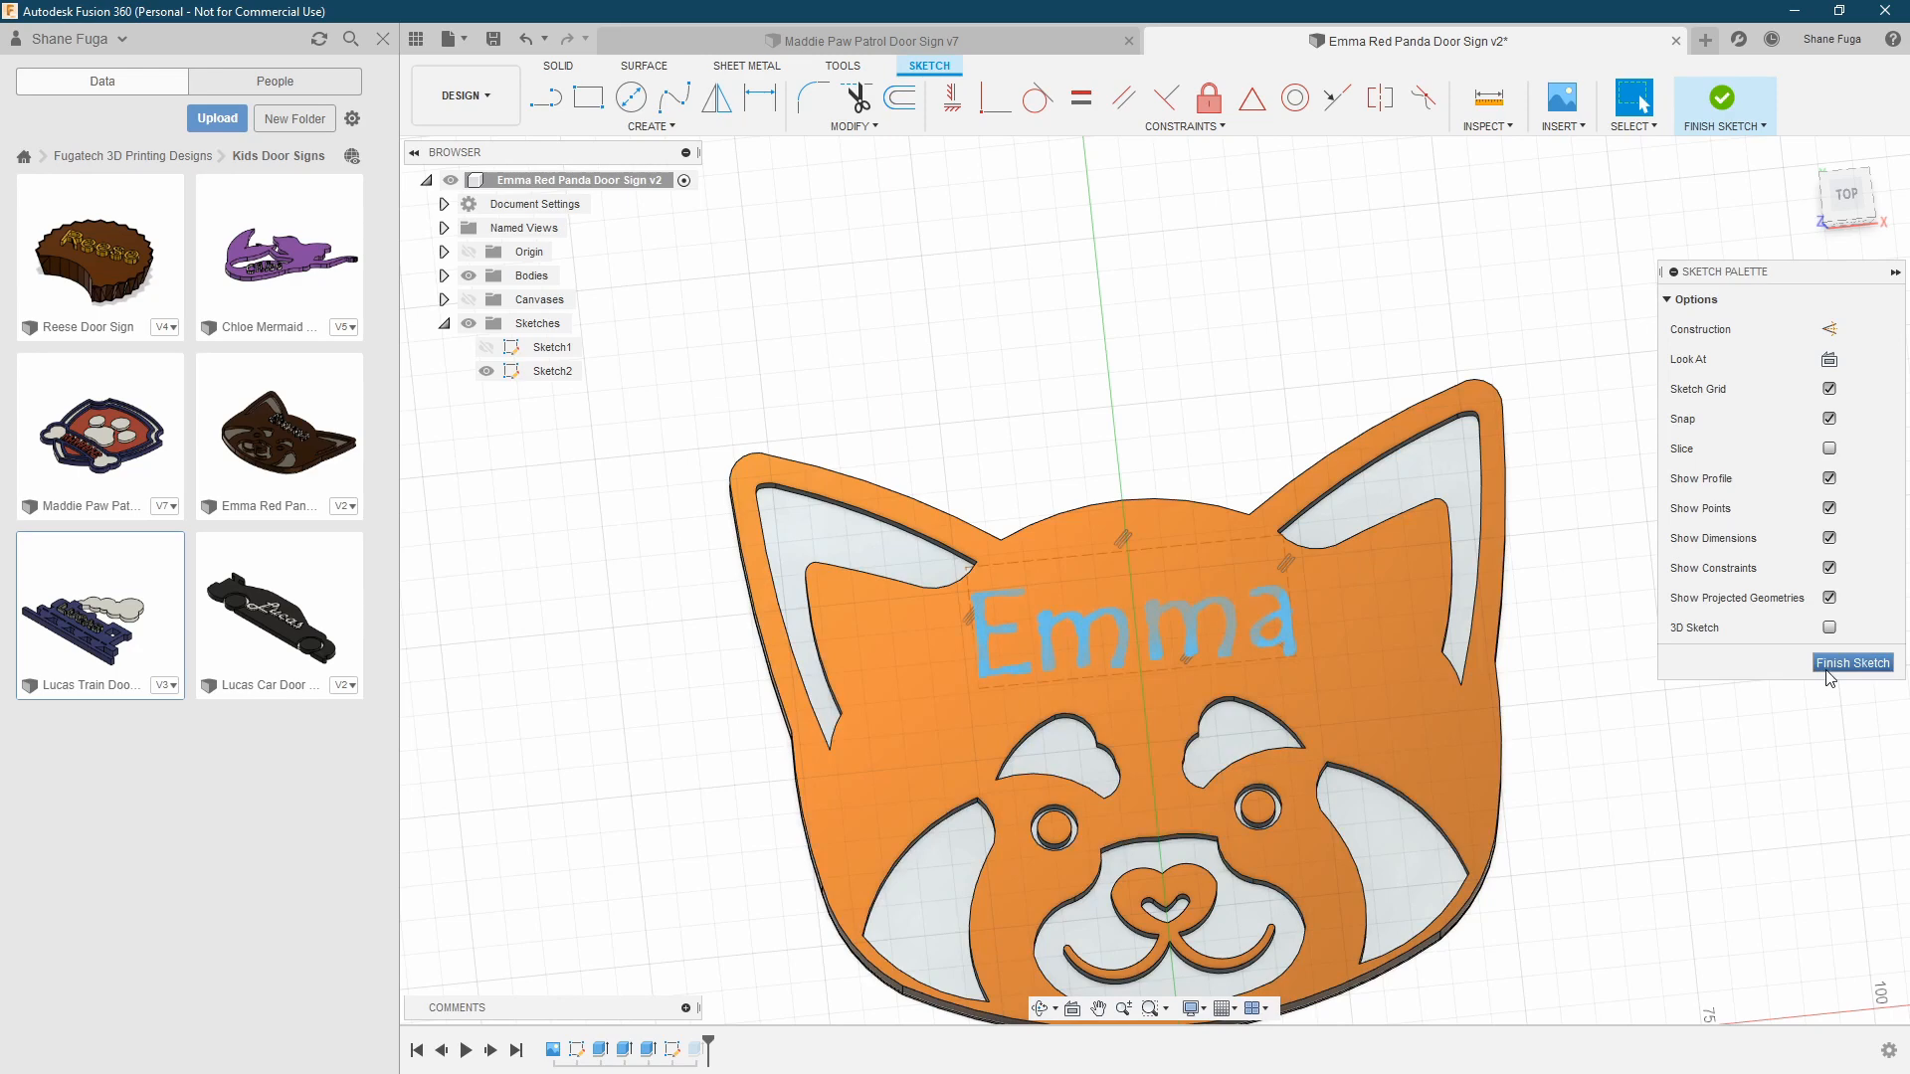
pyautogui.click(1827, 673)
pyautogui.moveTo(1754, 627)
pyautogui.keyDown('shift'); pyautogui.mouseDown(button='middle')
pyautogui.moveTo(1720, 605)
pyautogui.moveTo(1720, 570)
pyautogui.moveTo(1701, 593)
pyautogui.moveTo(1727, 528)
pyautogui.moveTo(1731, 384)
pyautogui.moveTo(1731, 481)
pyautogui.mouseUp(button='middle'); pyautogui.keyUp('shift')
# Bring up the appearance settings and inspect the finished coloured sign from the side and from above
pyautogui.press('a')
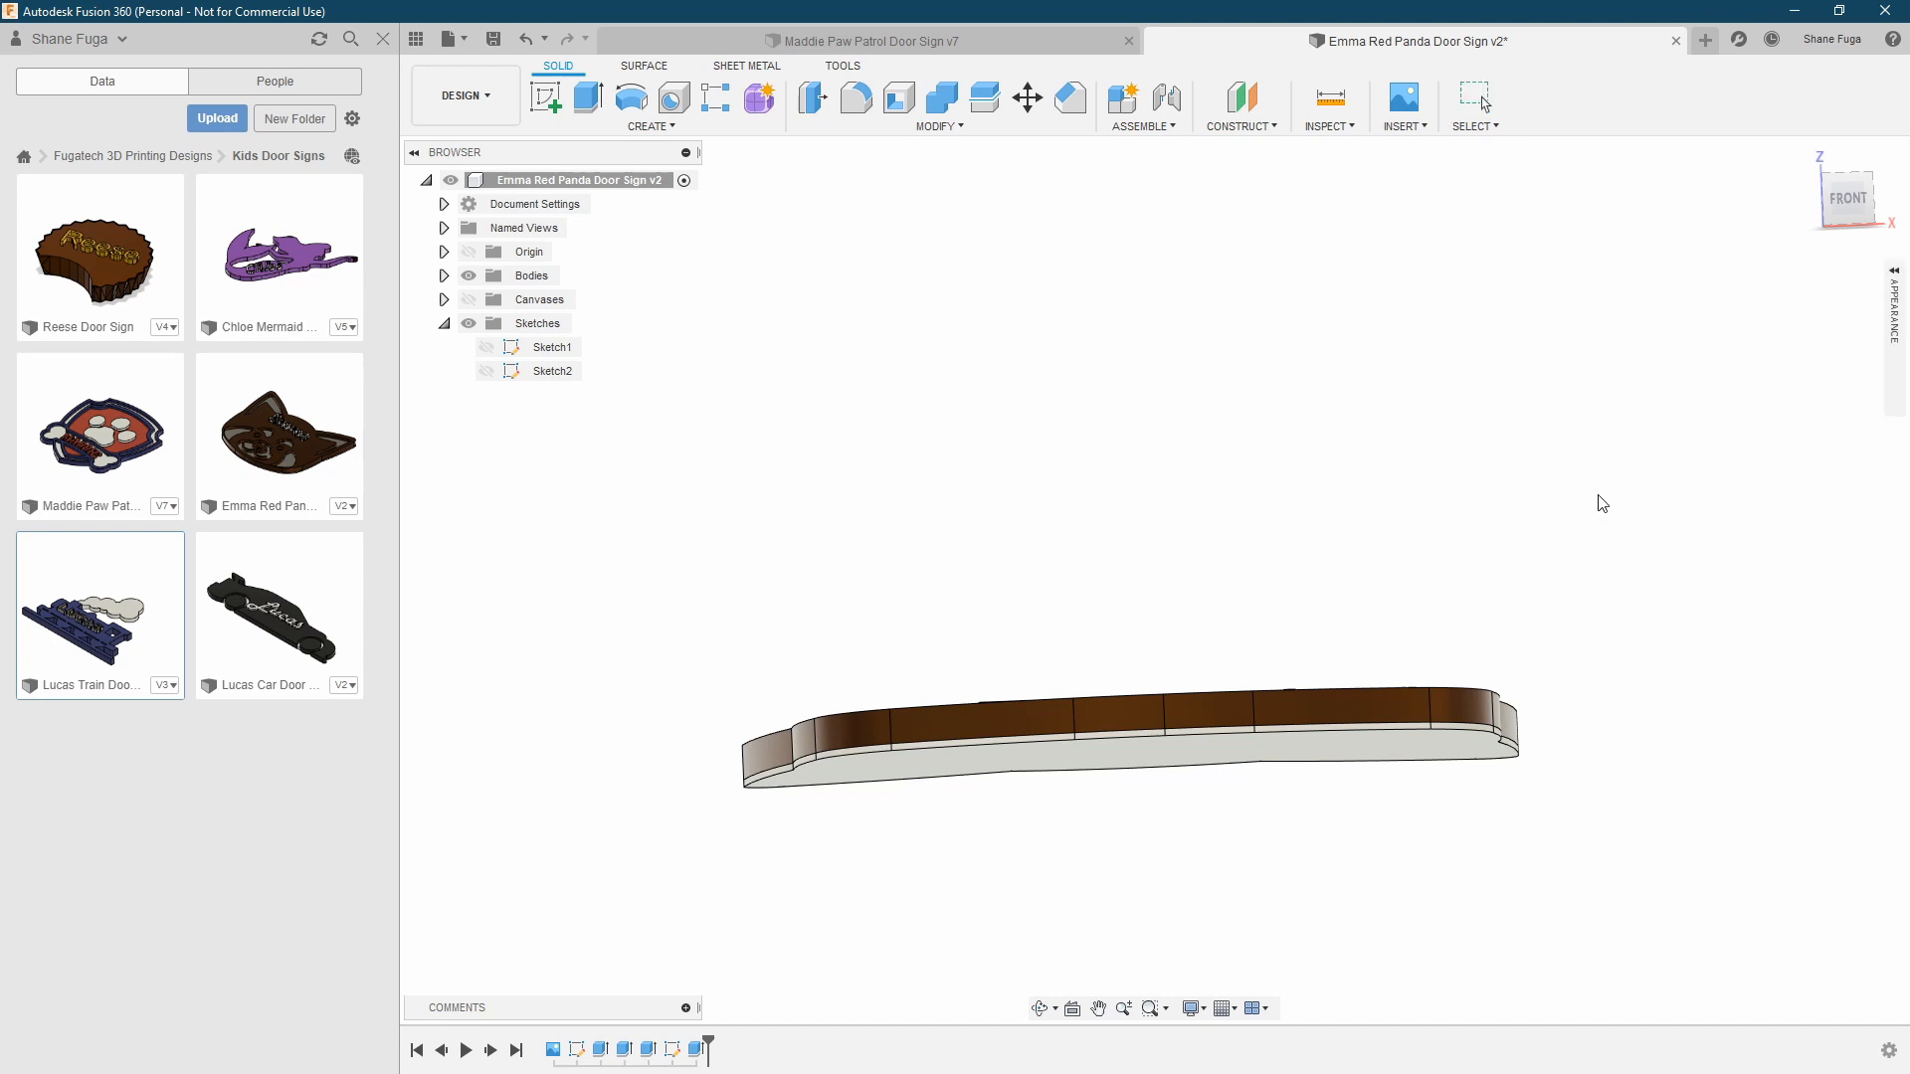
pyautogui.scroll(3, 1575, 505)
pyautogui.click(1892, 336)
pyautogui.moveTo(1557, 458); pyautogui.dragTo(1377, 824)
pyautogui.keyDown('shift'); pyautogui.moveTo(1264, 513); pyautogui.dragTo(1246, 637, button='middle'); pyautogui.keyUp('shift')
pyautogui.click(1894, 323)
pyautogui.click(1893, 323)
pyautogui.moveTo(1134, 434)
pyautogui.keyDown('shift'); pyautogui.mouseDown(button='middle')
pyautogui.moveTo(1339, 397)
pyautogui.moveTo(1173, 456)
pyautogui.moveTo(1328, 545)
pyautogui.moveTo(1250, 511)
pyautogui.moveTo(1102, 549)
pyautogui.moveTo(1123, 586)
pyautogui.mouseUp(button='middle'); pyautogui.keyUp('shift')
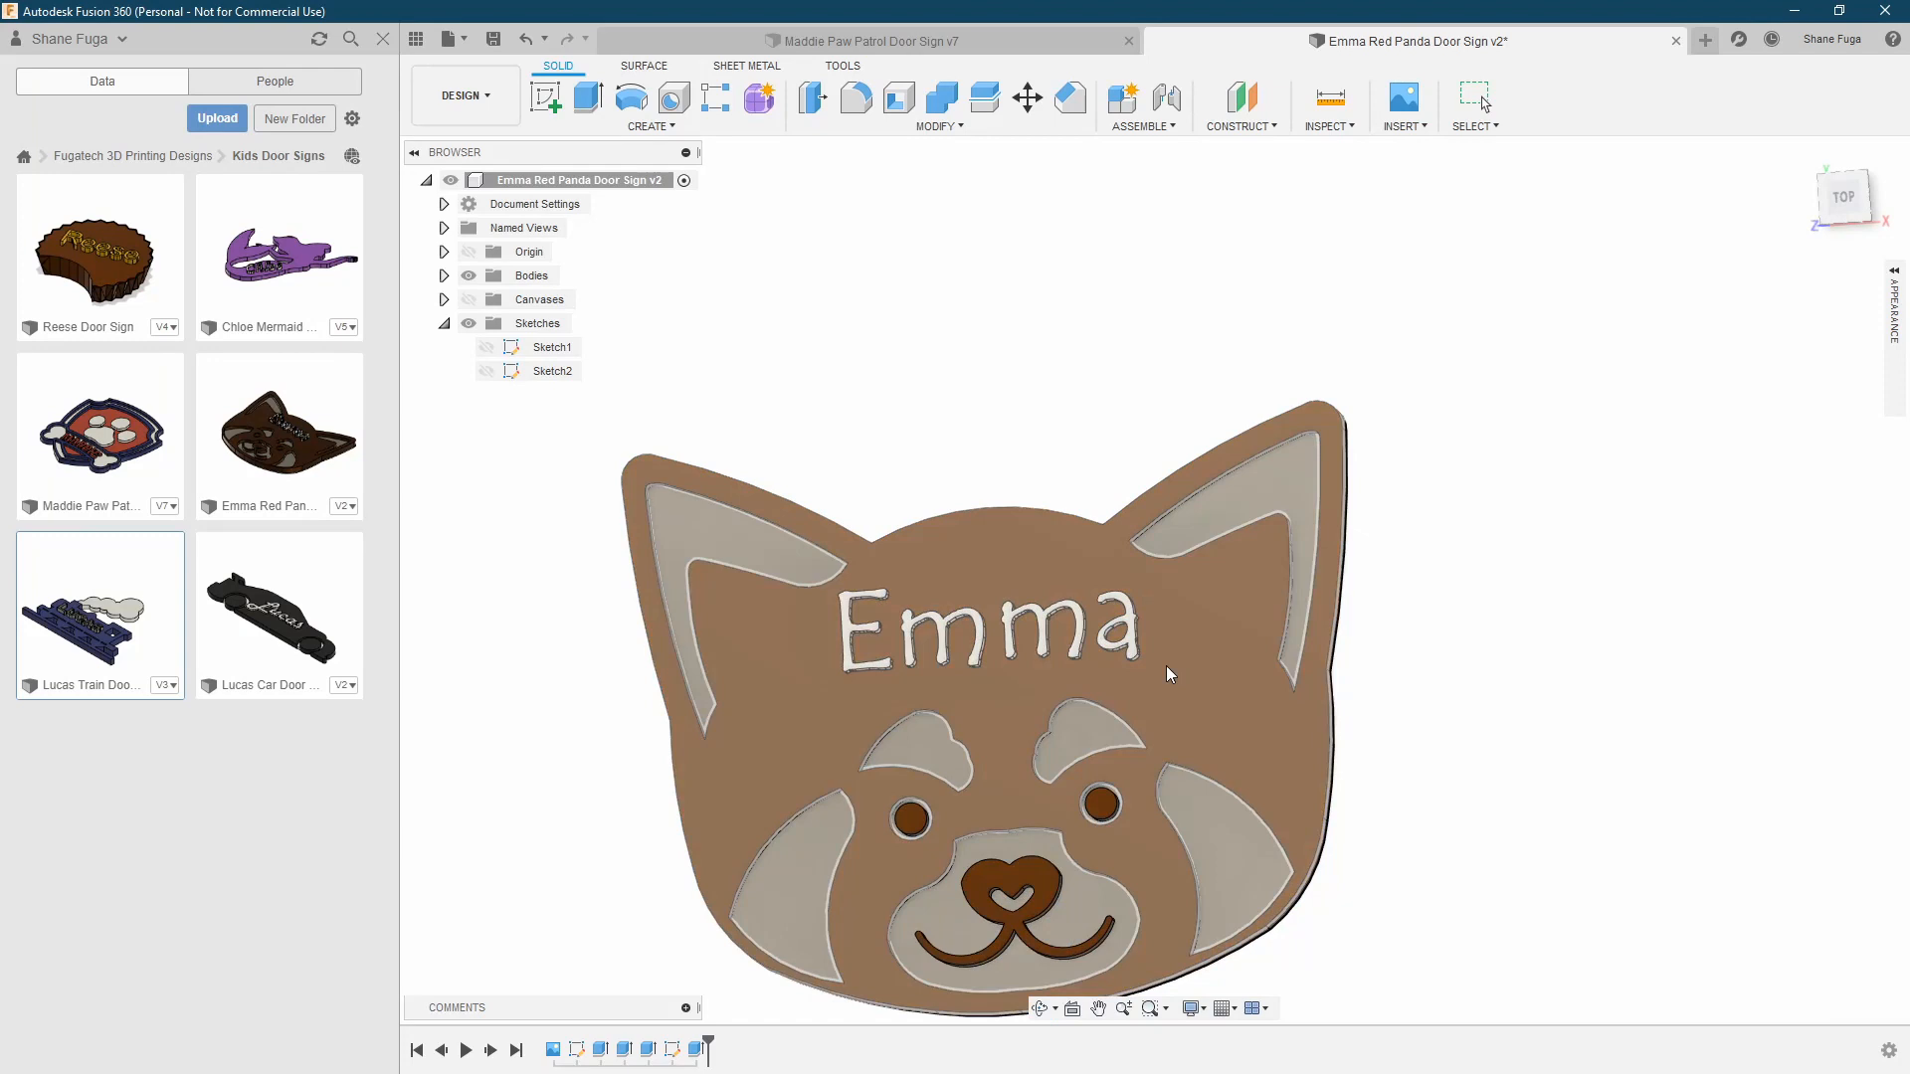
# Save and close the red panda design, and look over the Paw Patrol door sign from several angles
pyautogui.click(1675, 41)
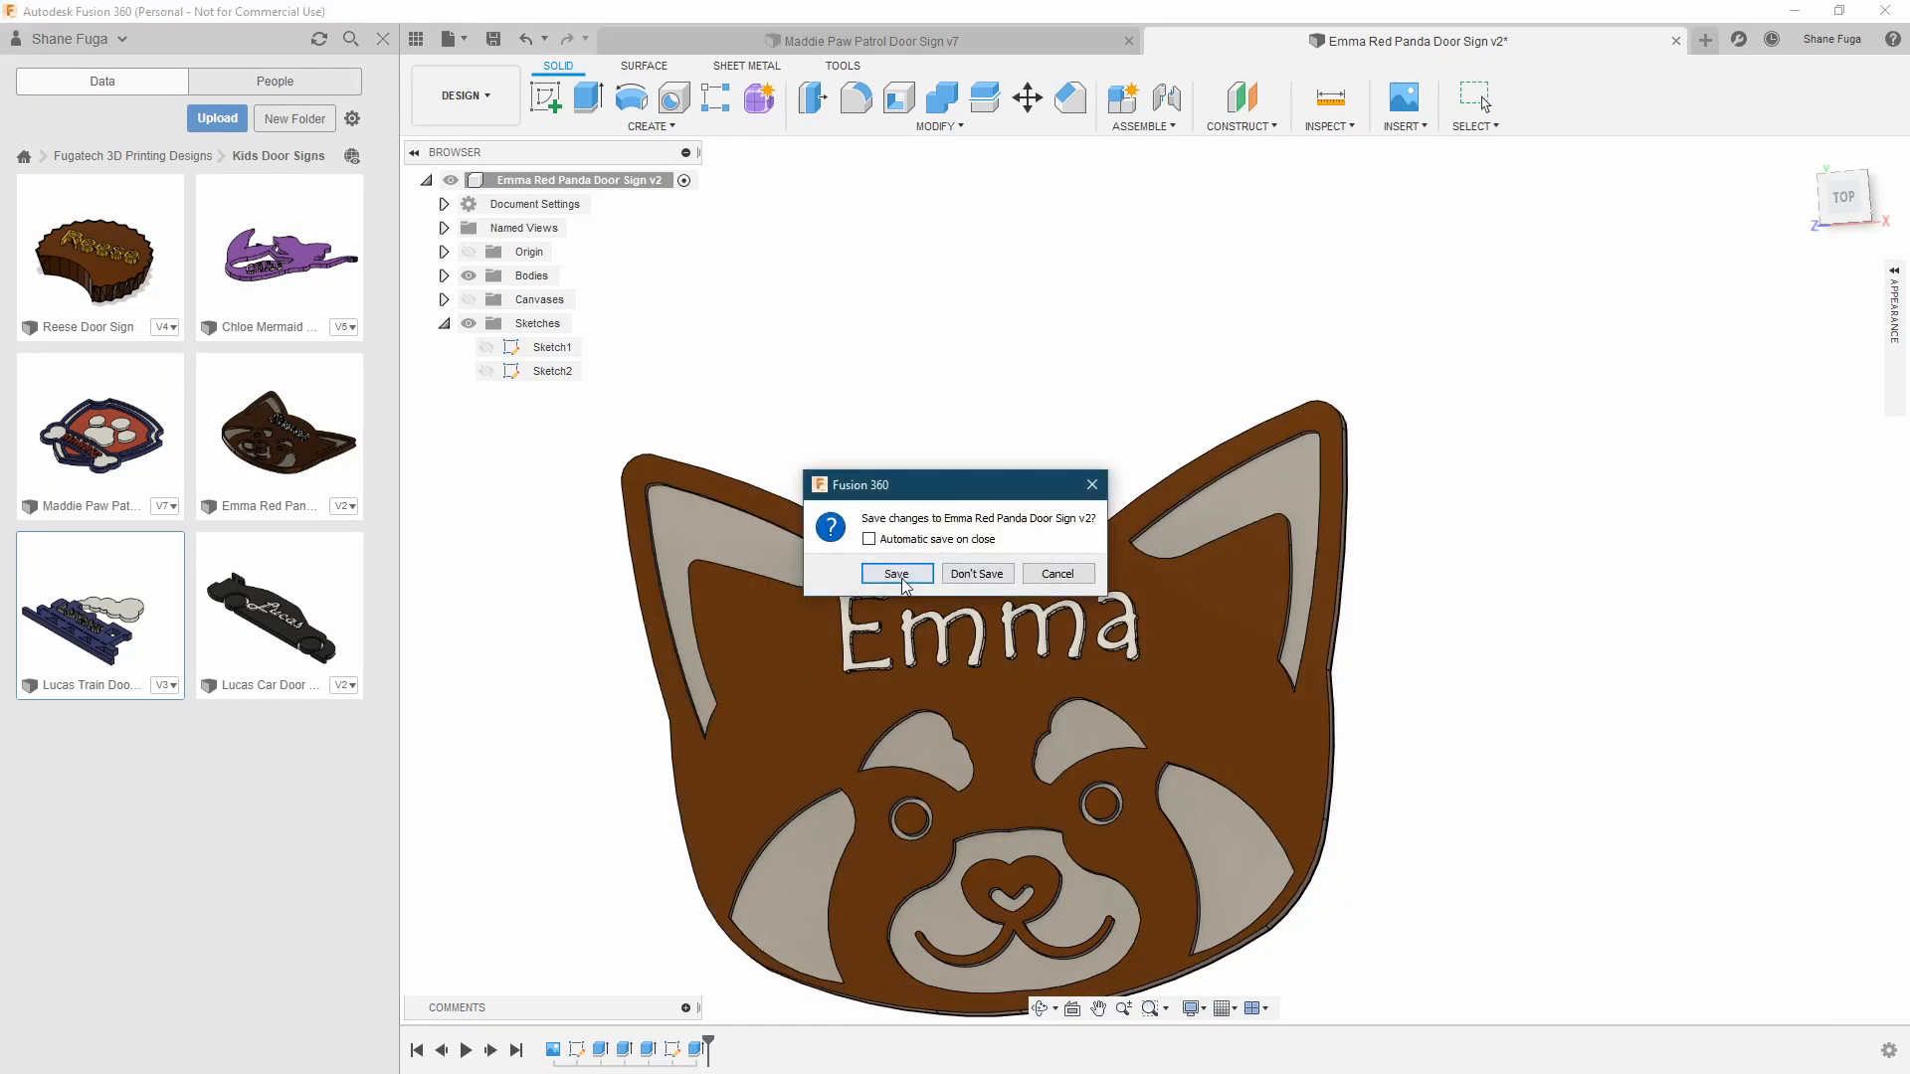
pyautogui.click(901, 577)
pyautogui.keyDown('shift'); pyautogui.moveTo(1281, 284); pyautogui.dragTo(1416, 366, button='middle'); pyautogui.keyUp('shift')
pyautogui.scroll(-4, 1474, 448)
pyautogui.moveTo(1580, 450); pyautogui.dragTo(1493, 505, button='middle')
pyautogui.keyDown('shift'); pyautogui.moveTo(1493, 505); pyautogui.dragTo(1572, 468, button='middle'); pyautogui.keyUp('shift')
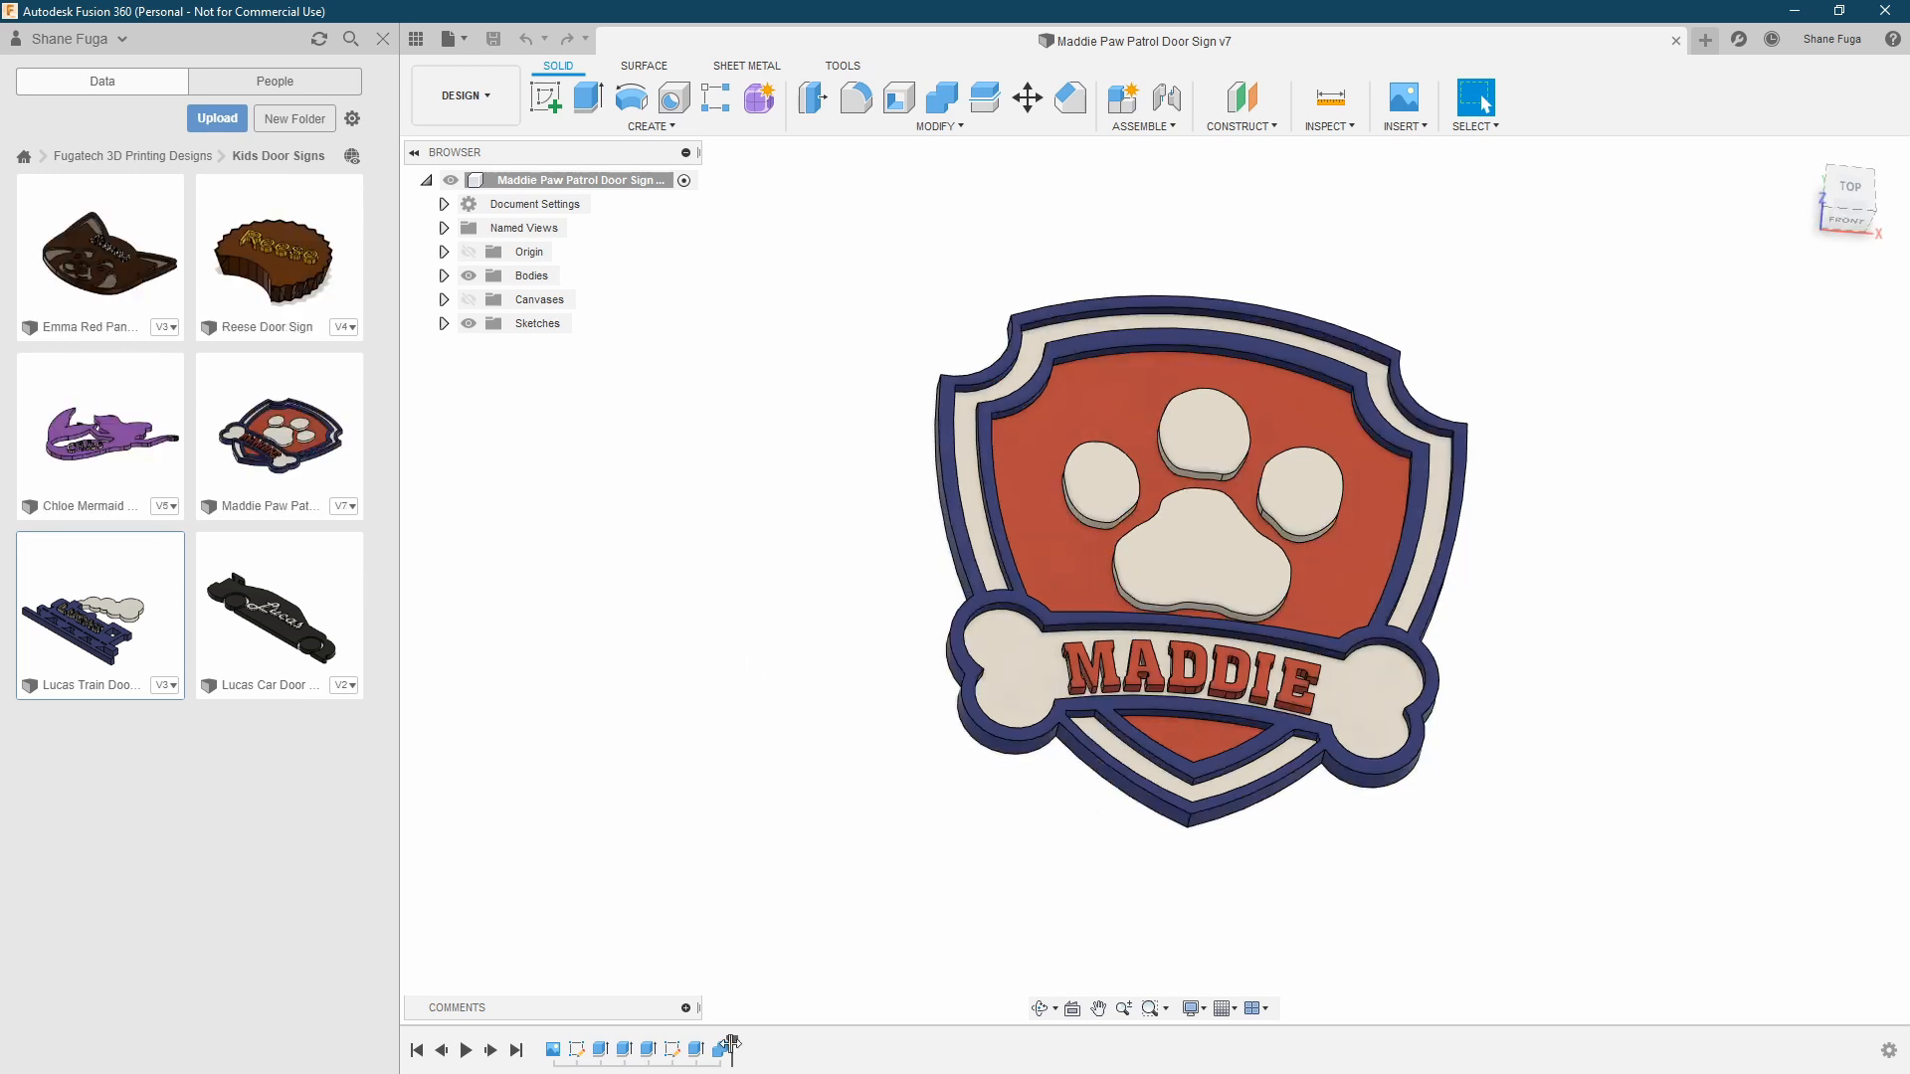
# Roll the Paw Patrol design's timeline back to its reference canvas and view it straight from the top
pyautogui.click(723, 1049)
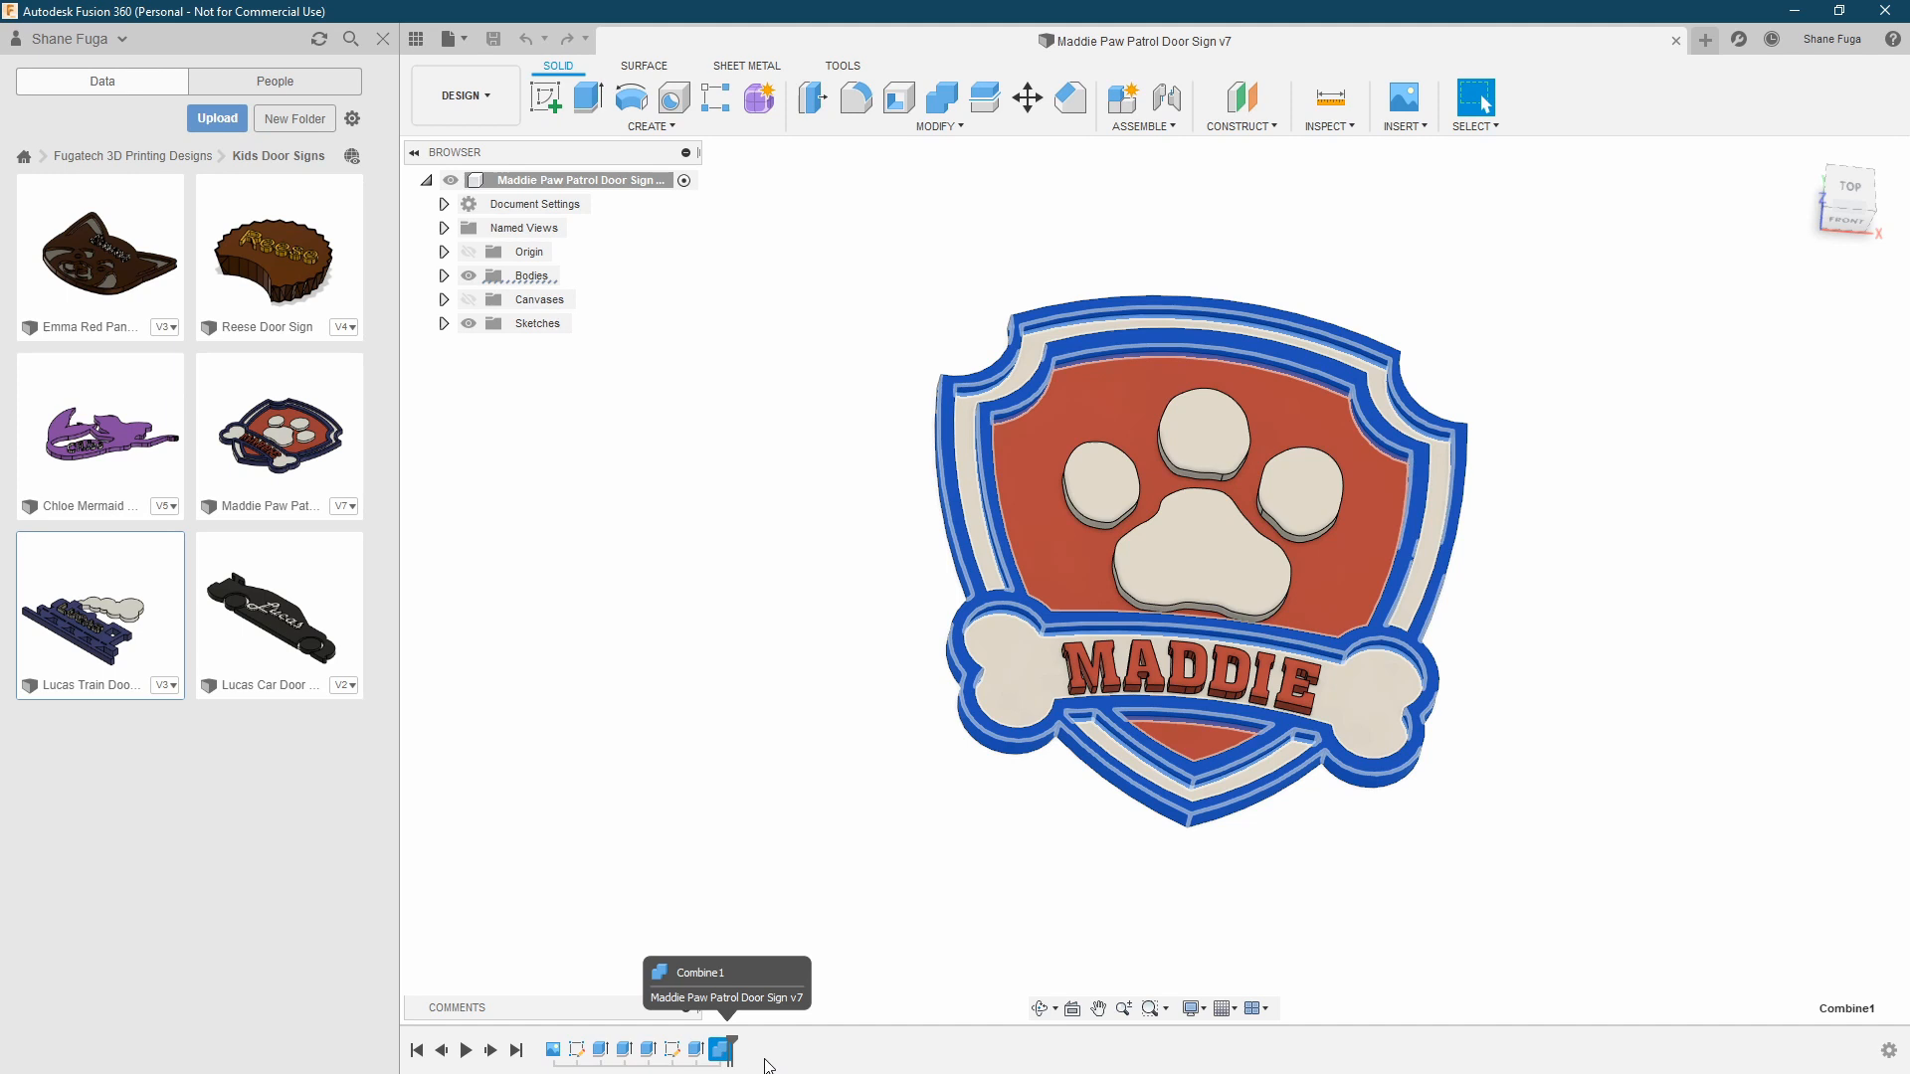
pyautogui.click(730, 1051)
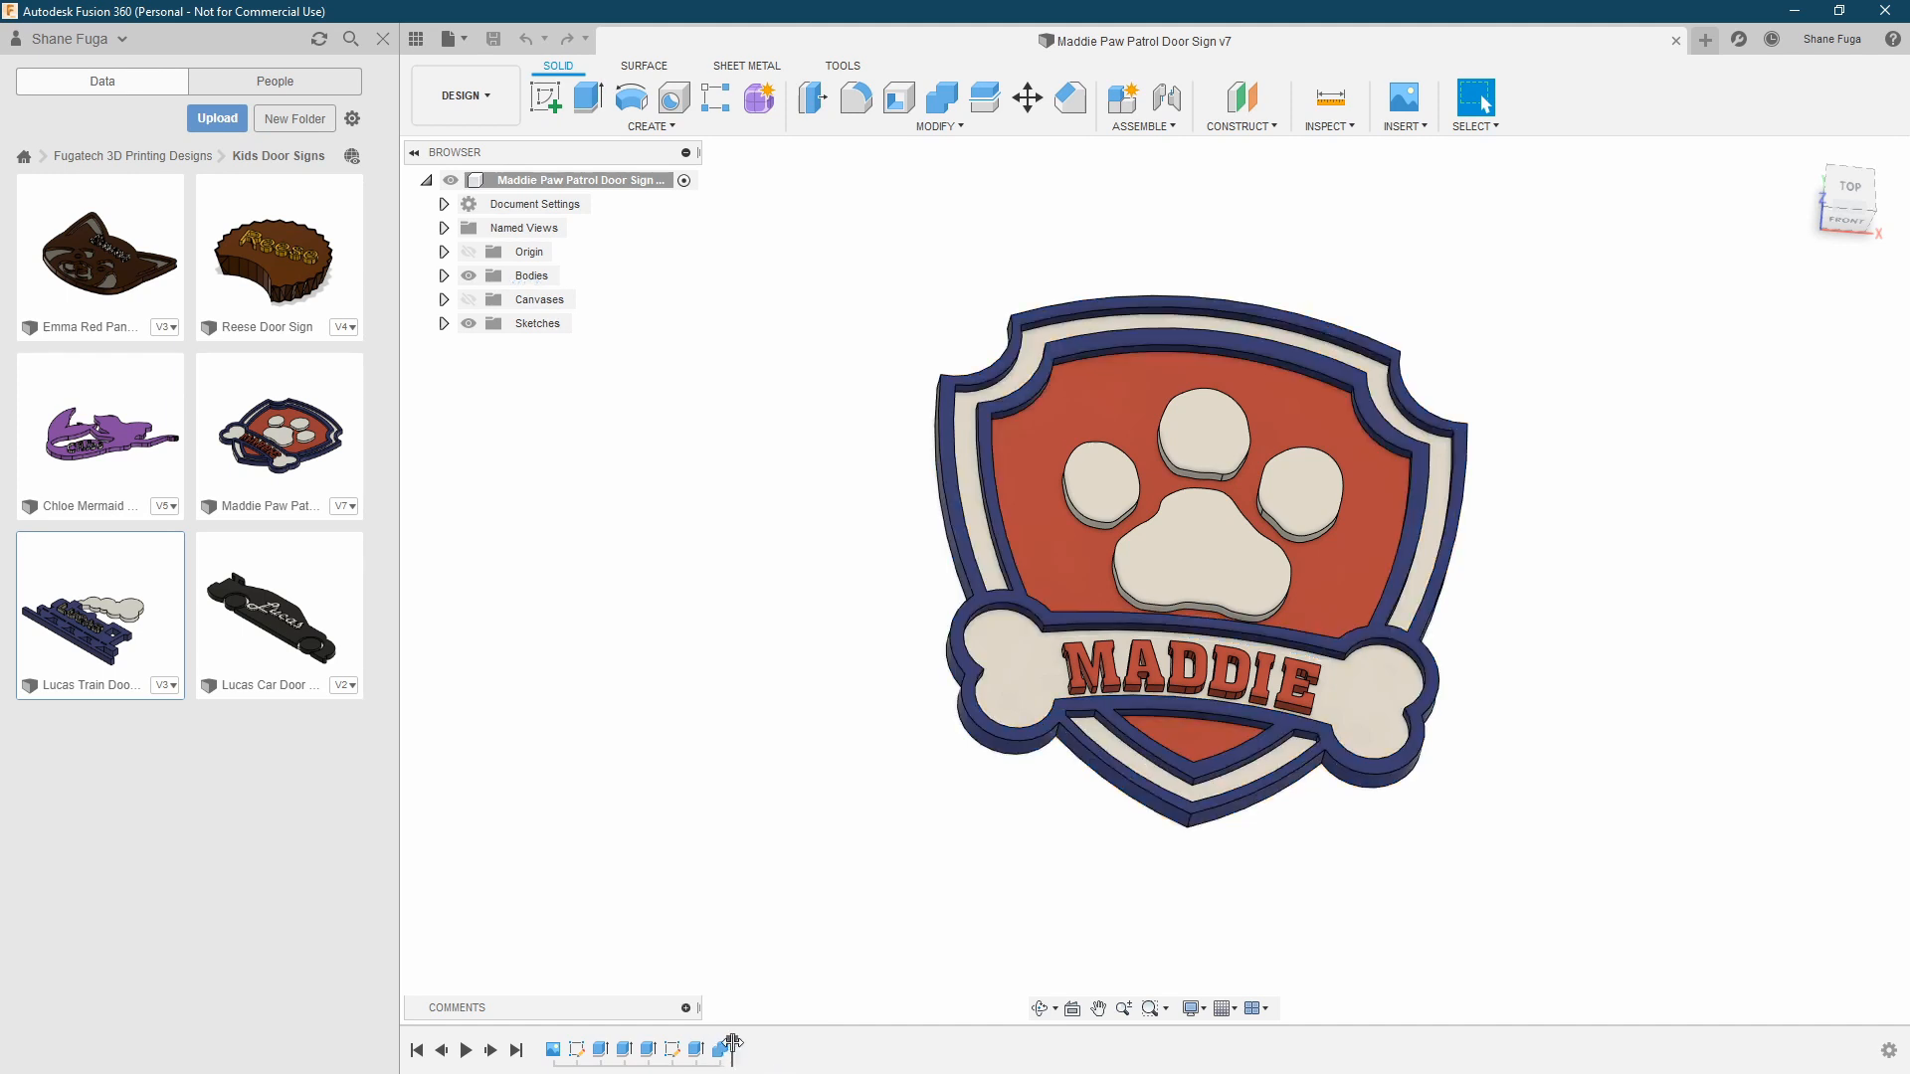
pyautogui.moveTo(732, 1049); pyautogui.dragTo(564, 1050)
pyautogui.keyDown('shift'); pyautogui.moveTo(670, 537); pyautogui.dragTo(668, 556, button='middle'); pyautogui.keyUp('shift')
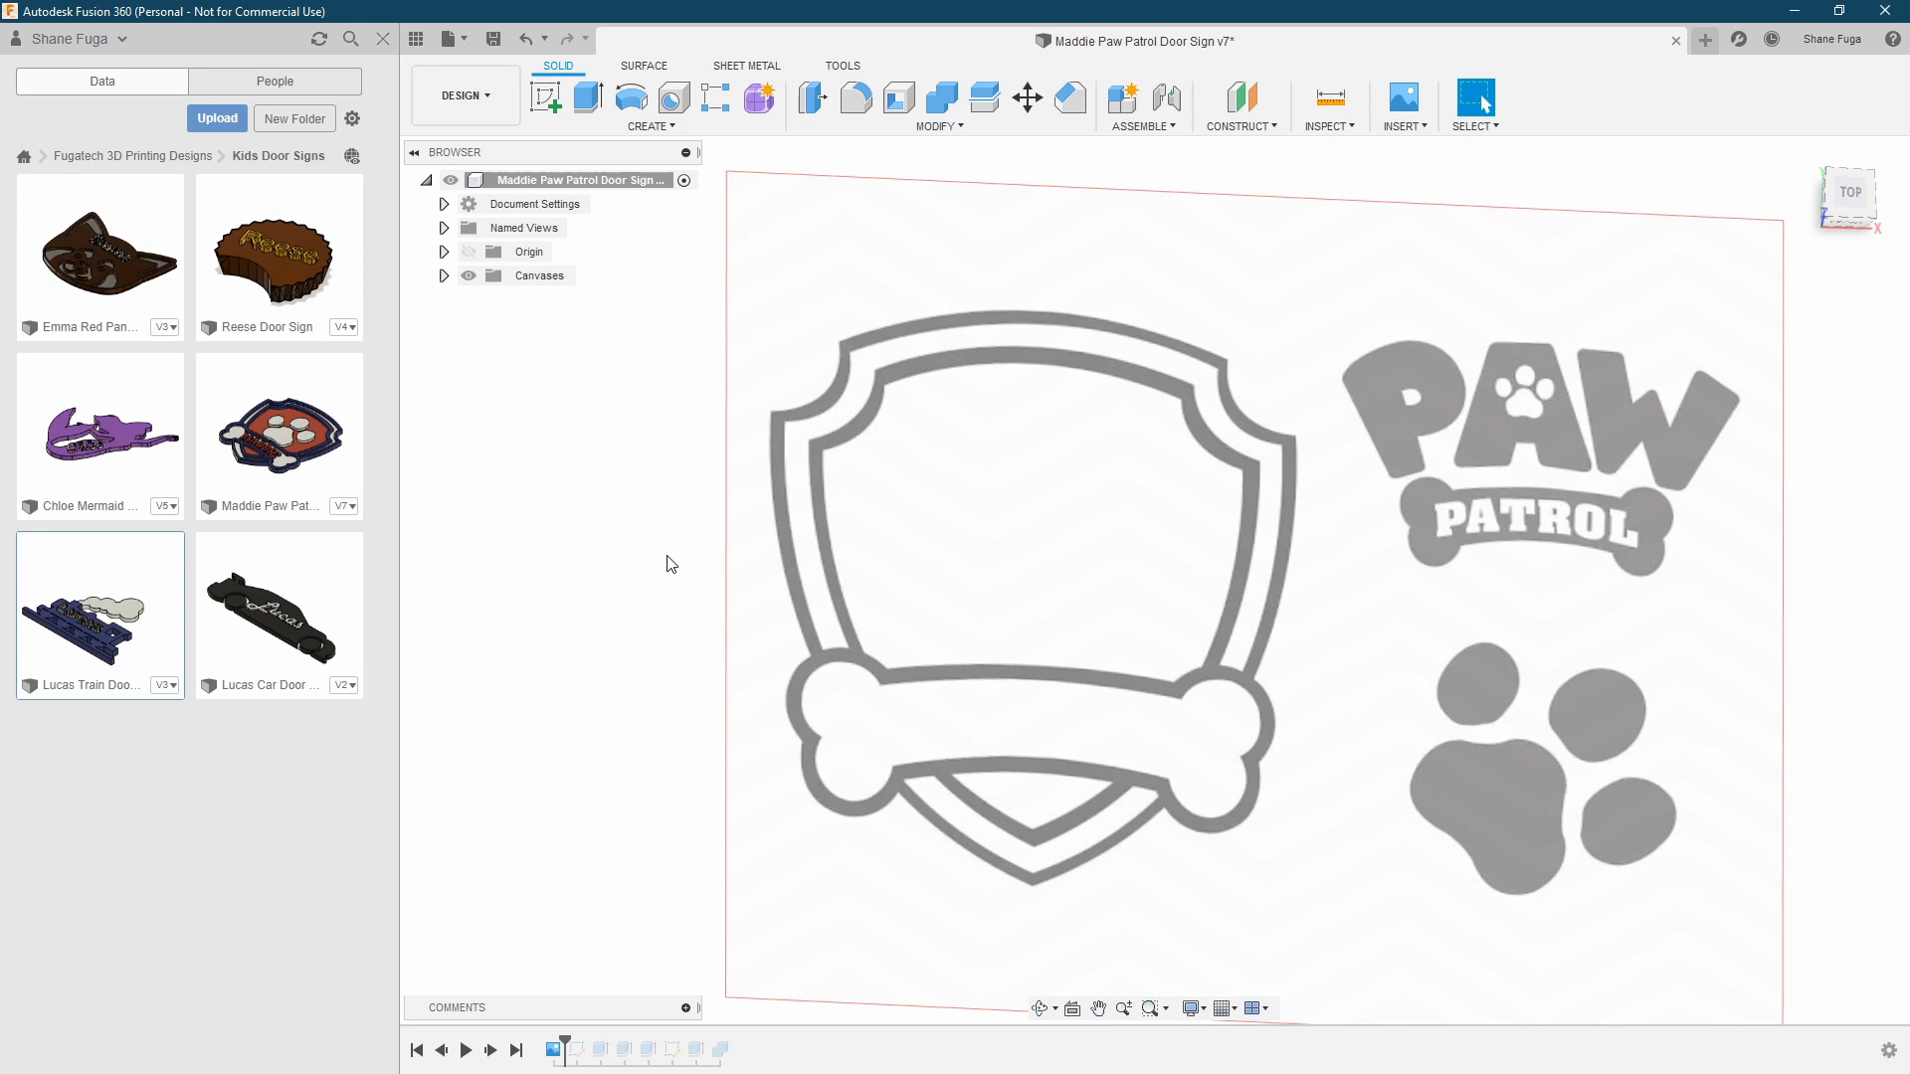
pyautogui.click(1853, 196)
pyautogui.moveTo(1345, 515); pyautogui.dragTo(1281, 510, button='middle')
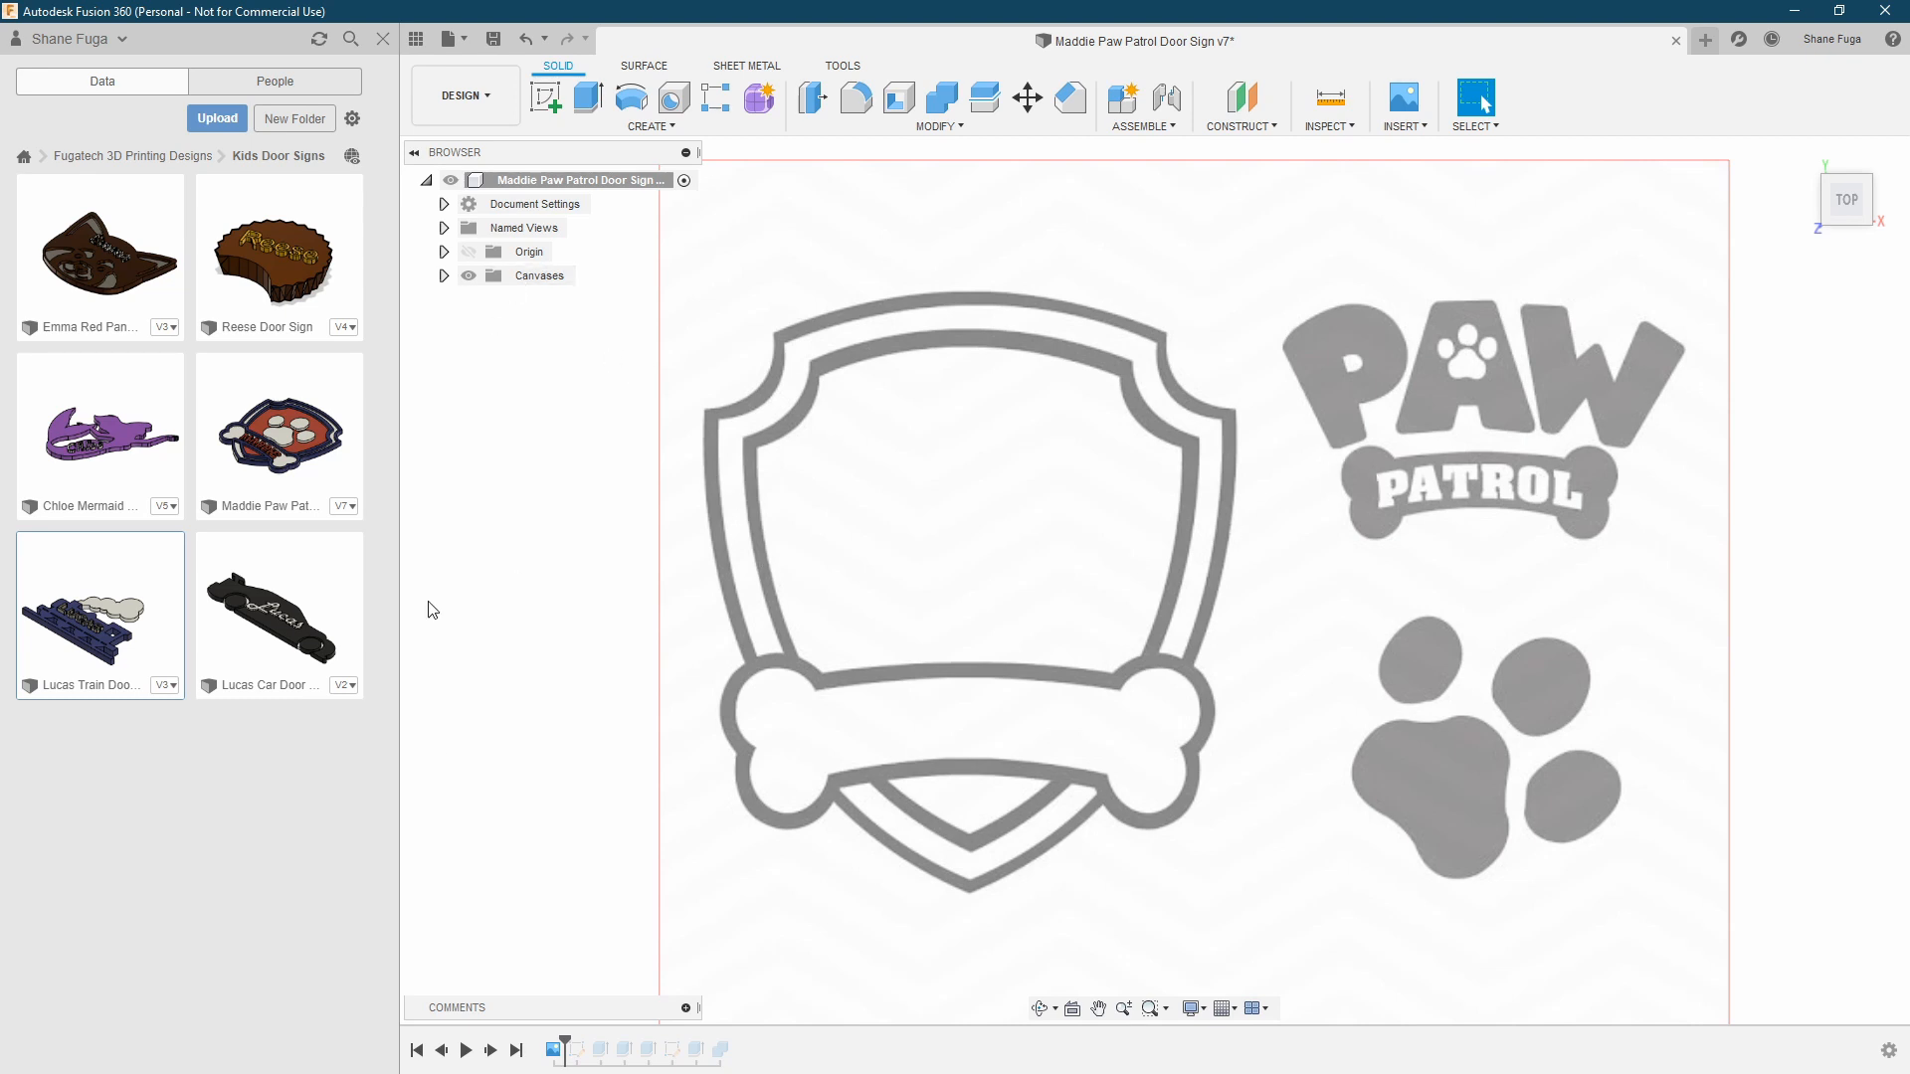
# Advance the timeline to the first sketch and show the traced shield and paw outlines over the canvas
pyautogui.click(492, 1051)
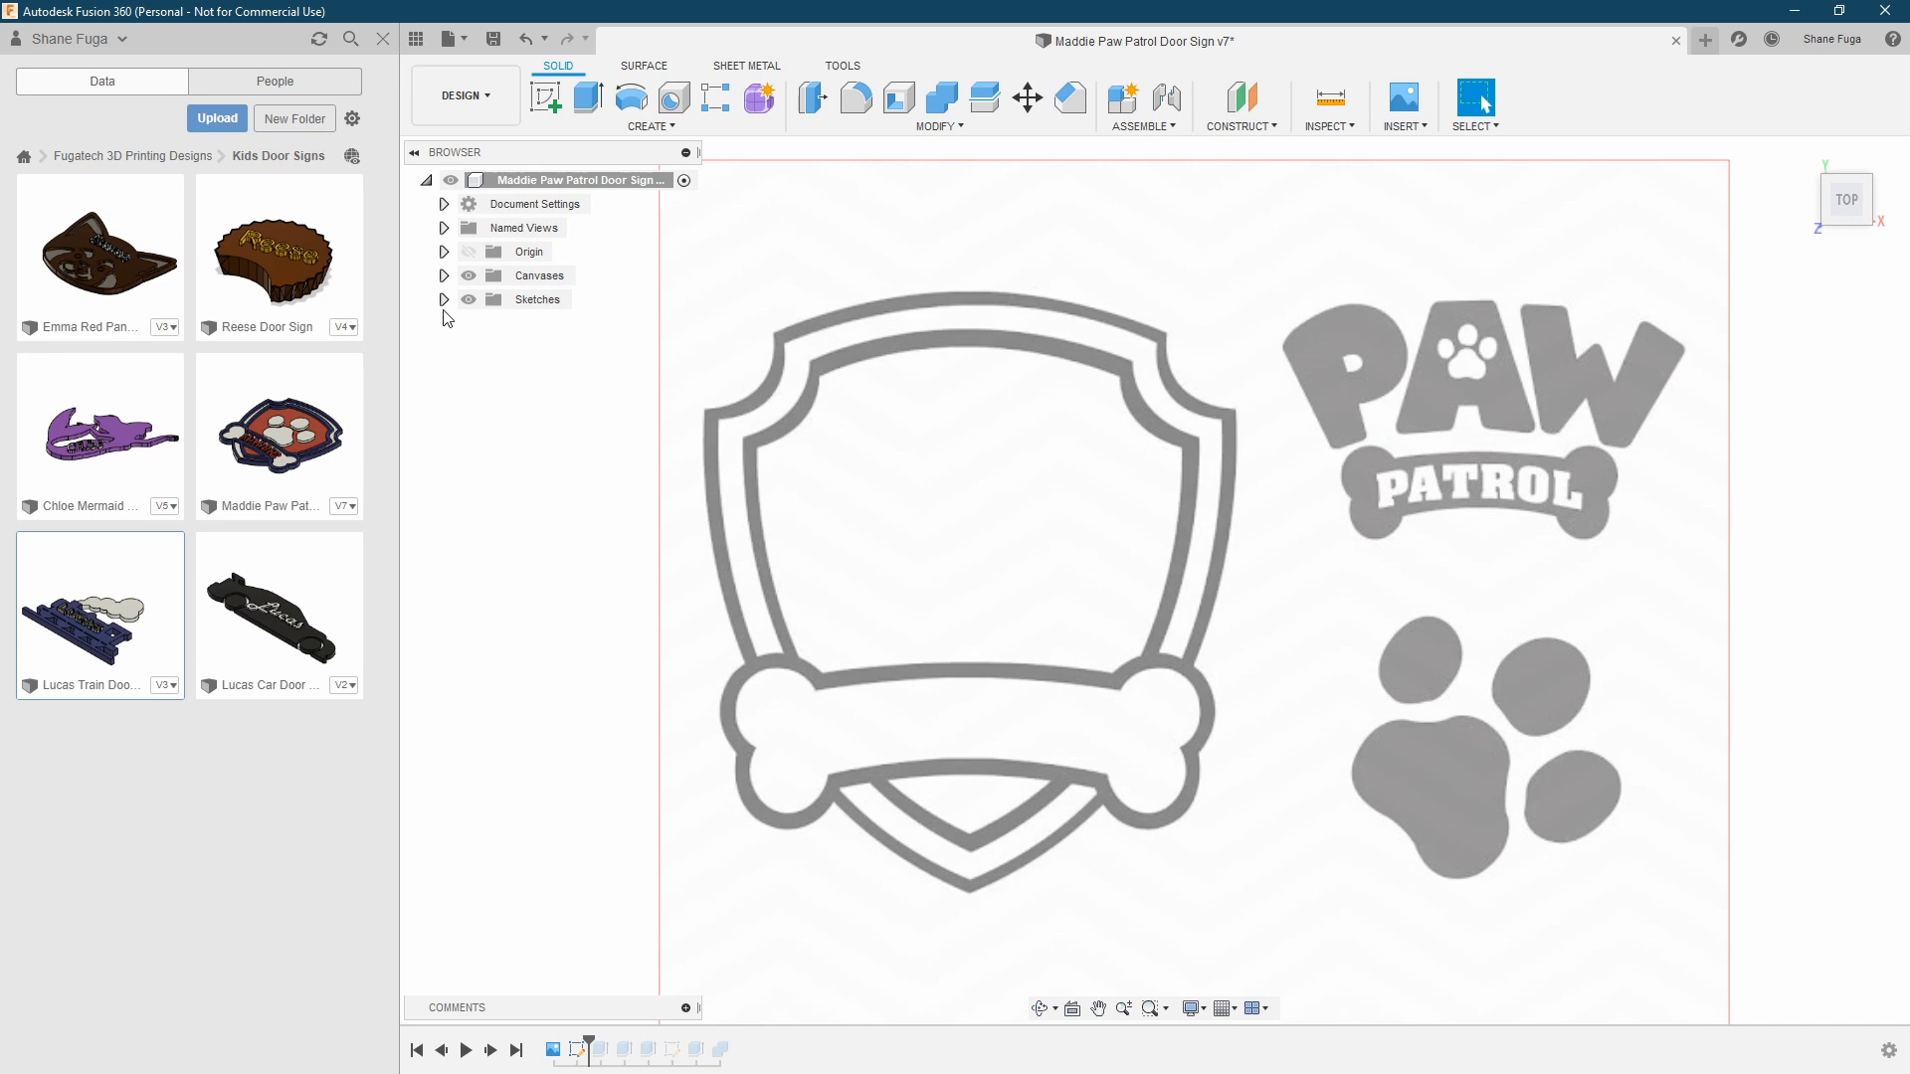
pyautogui.click(443, 299)
pyautogui.click(486, 324)
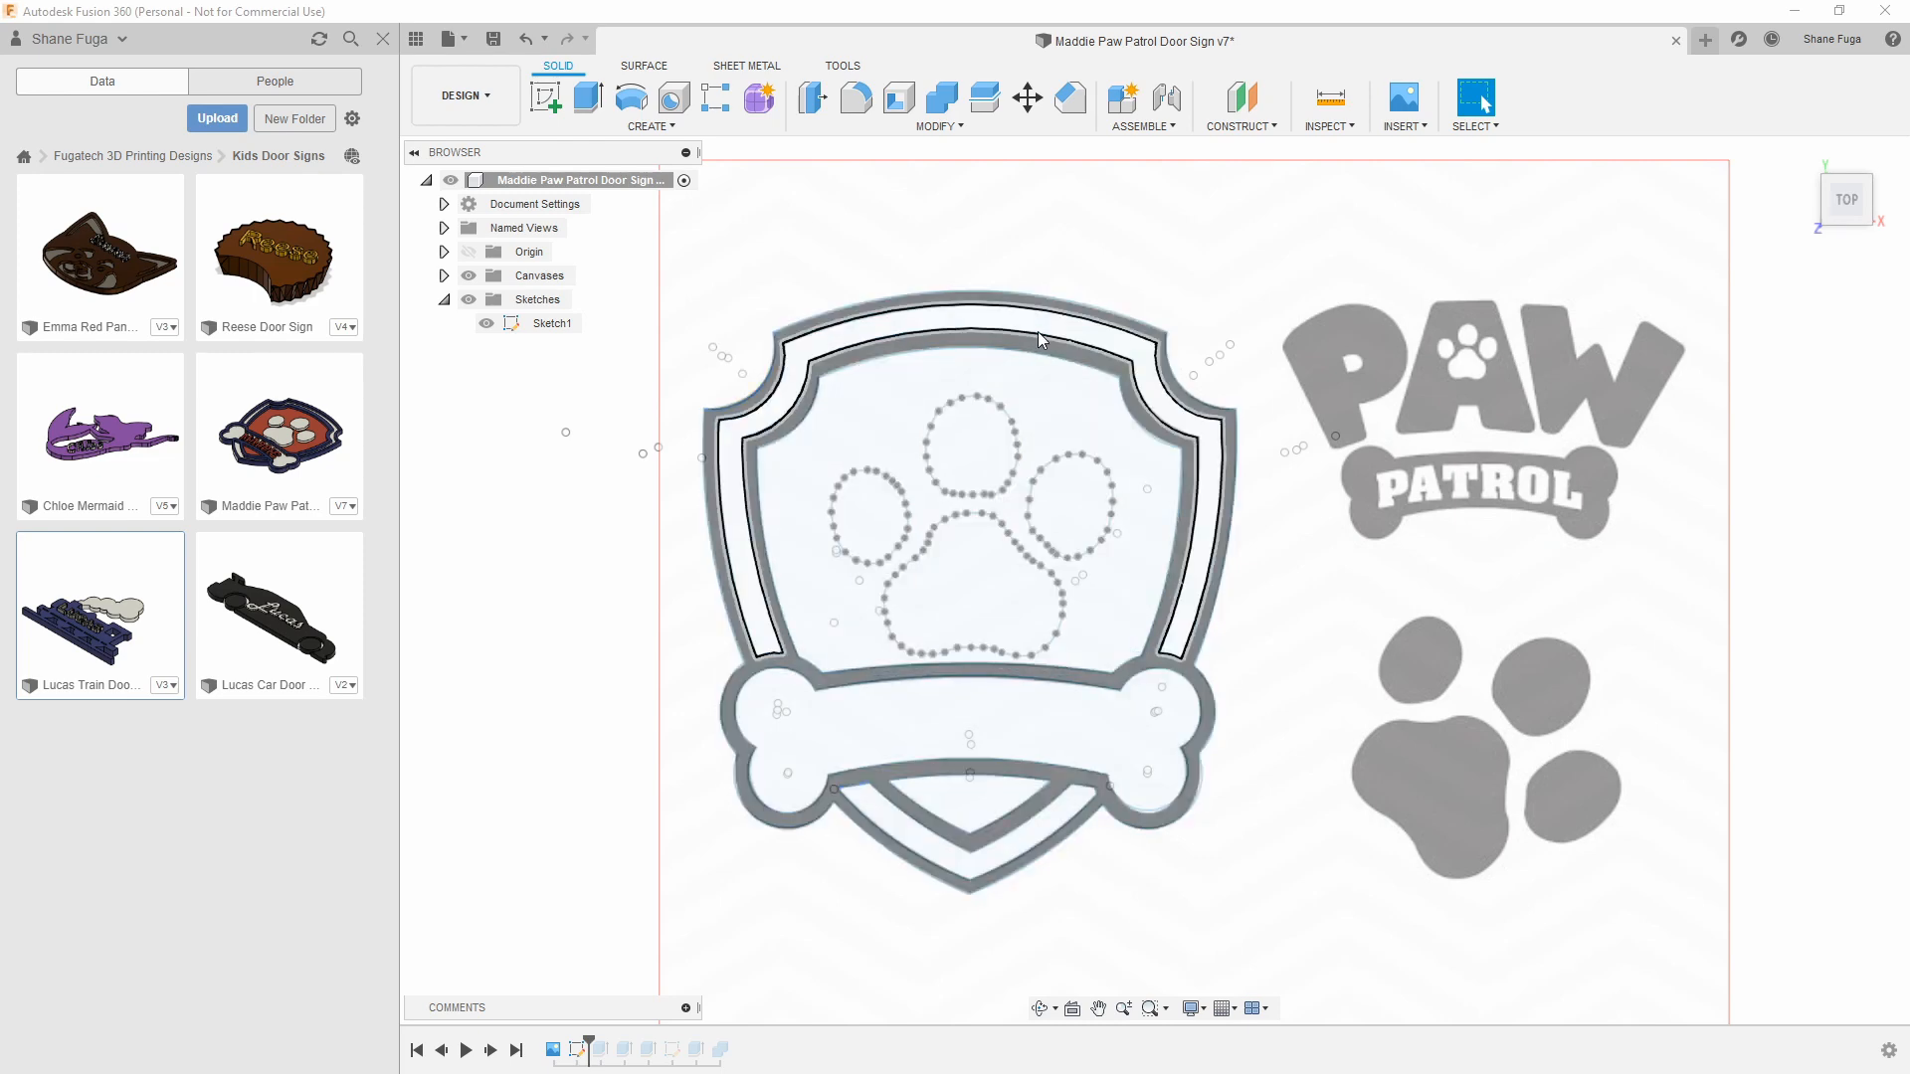
# Select the shield borders, lower triangle, inner panel and paw pads one by one to check their closed profiles
pyautogui.click(930, 304)
pyautogui.click(935, 338)
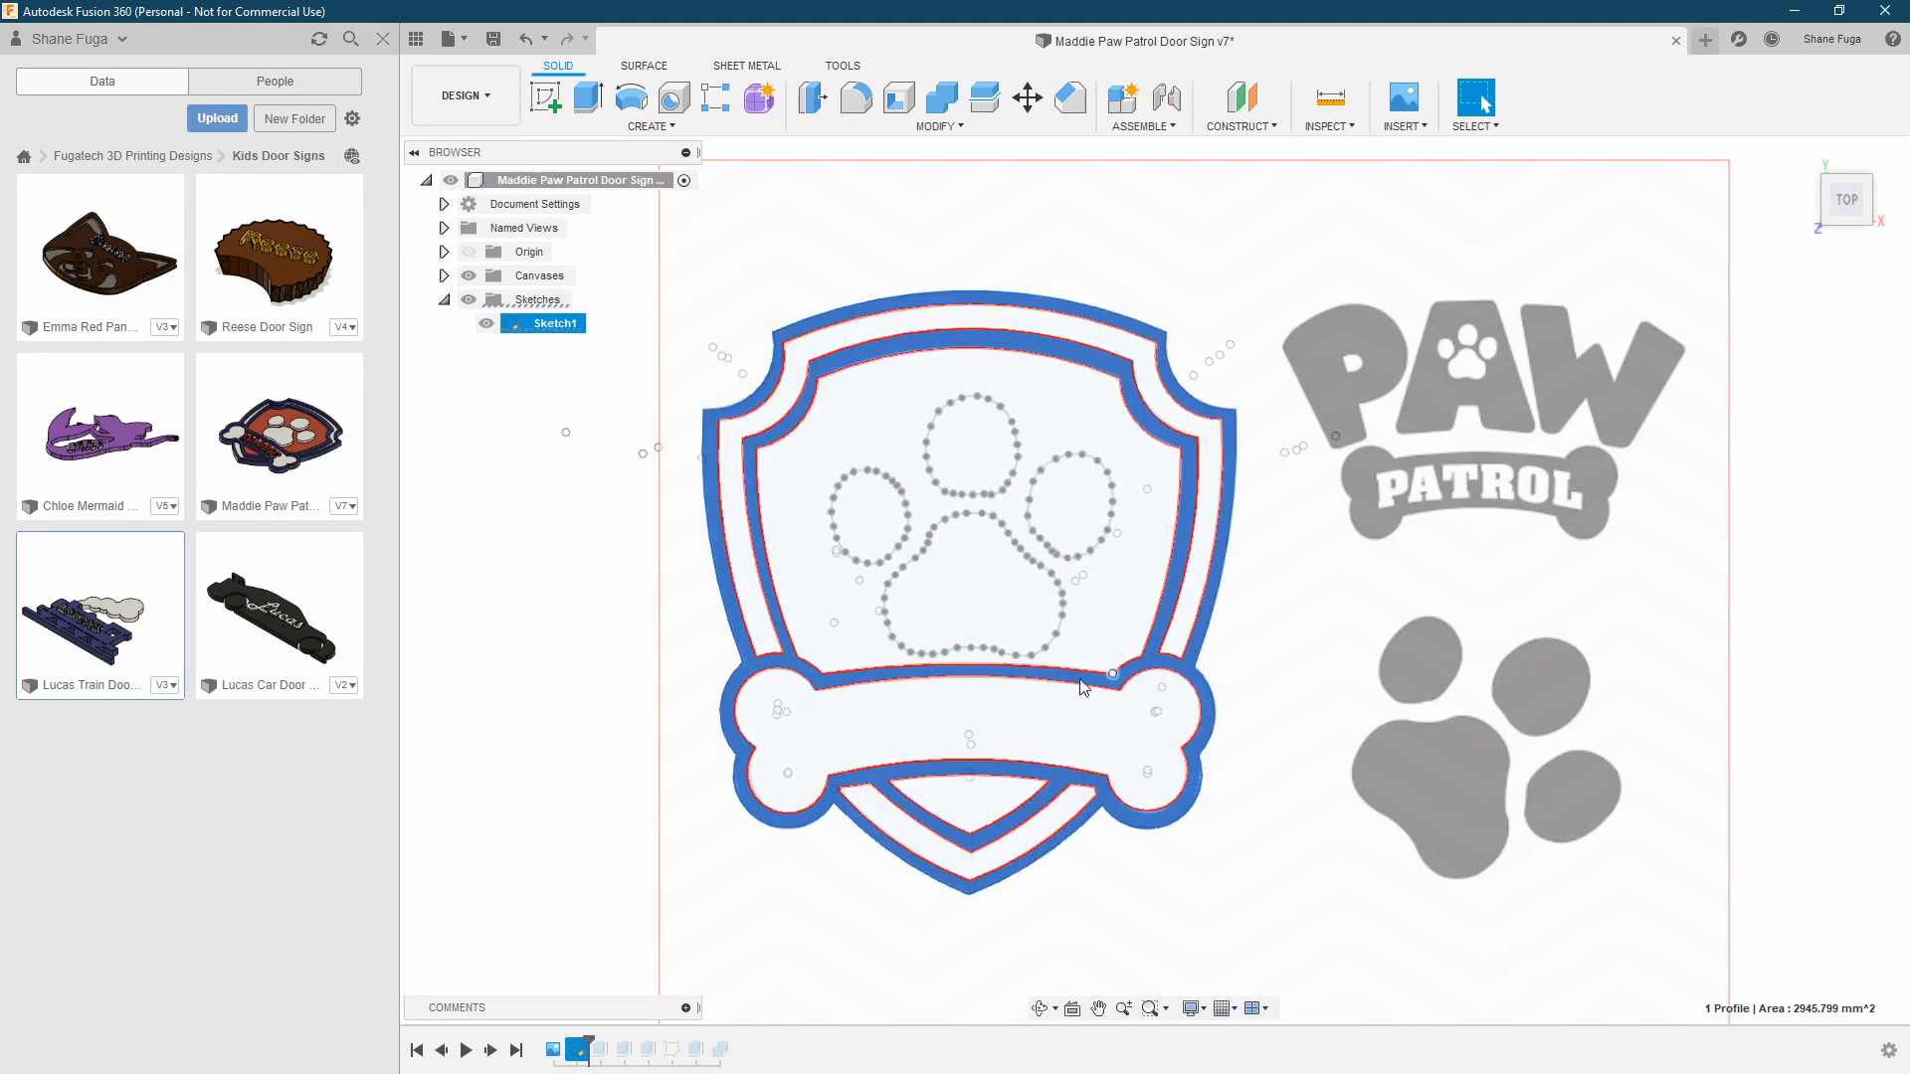
pyautogui.click(987, 804)
pyautogui.click(1016, 843)
pyautogui.click(1109, 618)
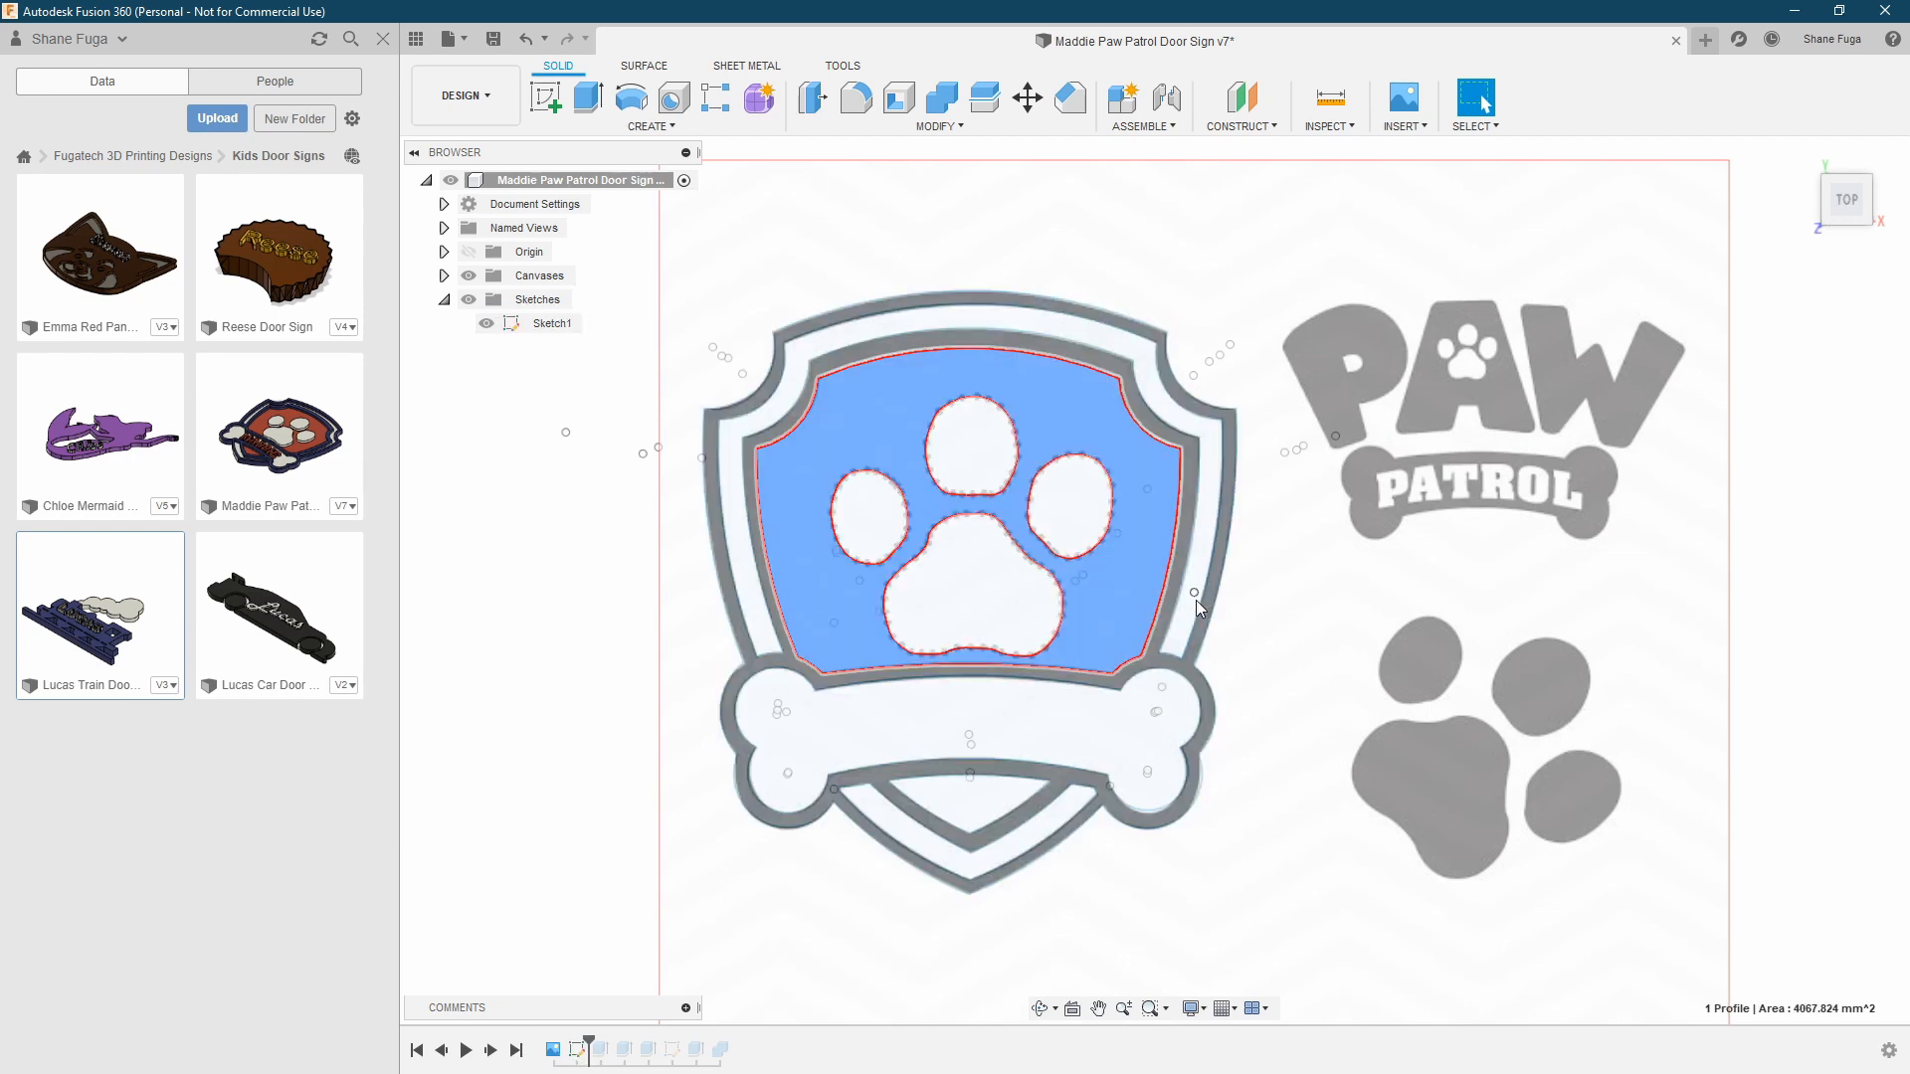
pyautogui.click(1196, 599)
pyautogui.click(1070, 520)
pyautogui.click(972, 458)
pyautogui.click(859, 525)
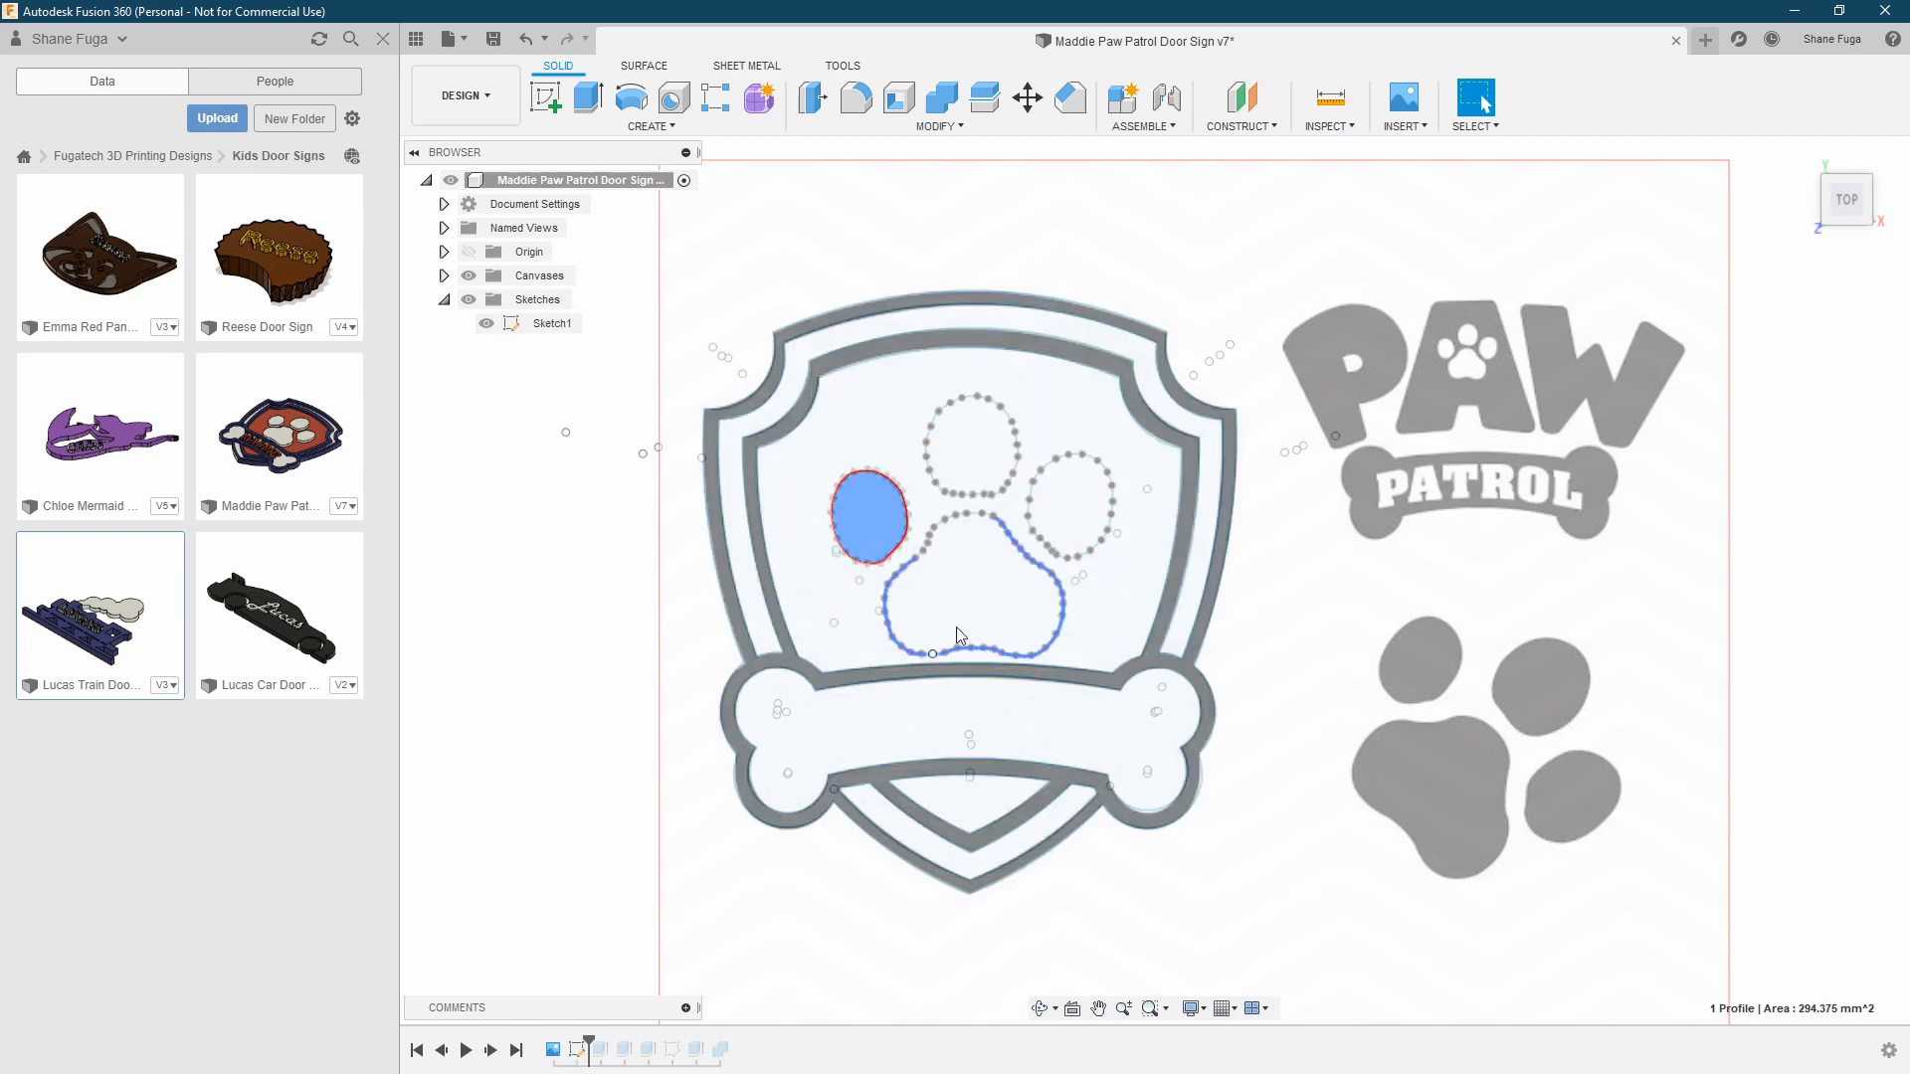
# Hide the Paw Patrol canvas and clear the profile selection to view the traced sketch alone
pyautogui.click(469, 276)
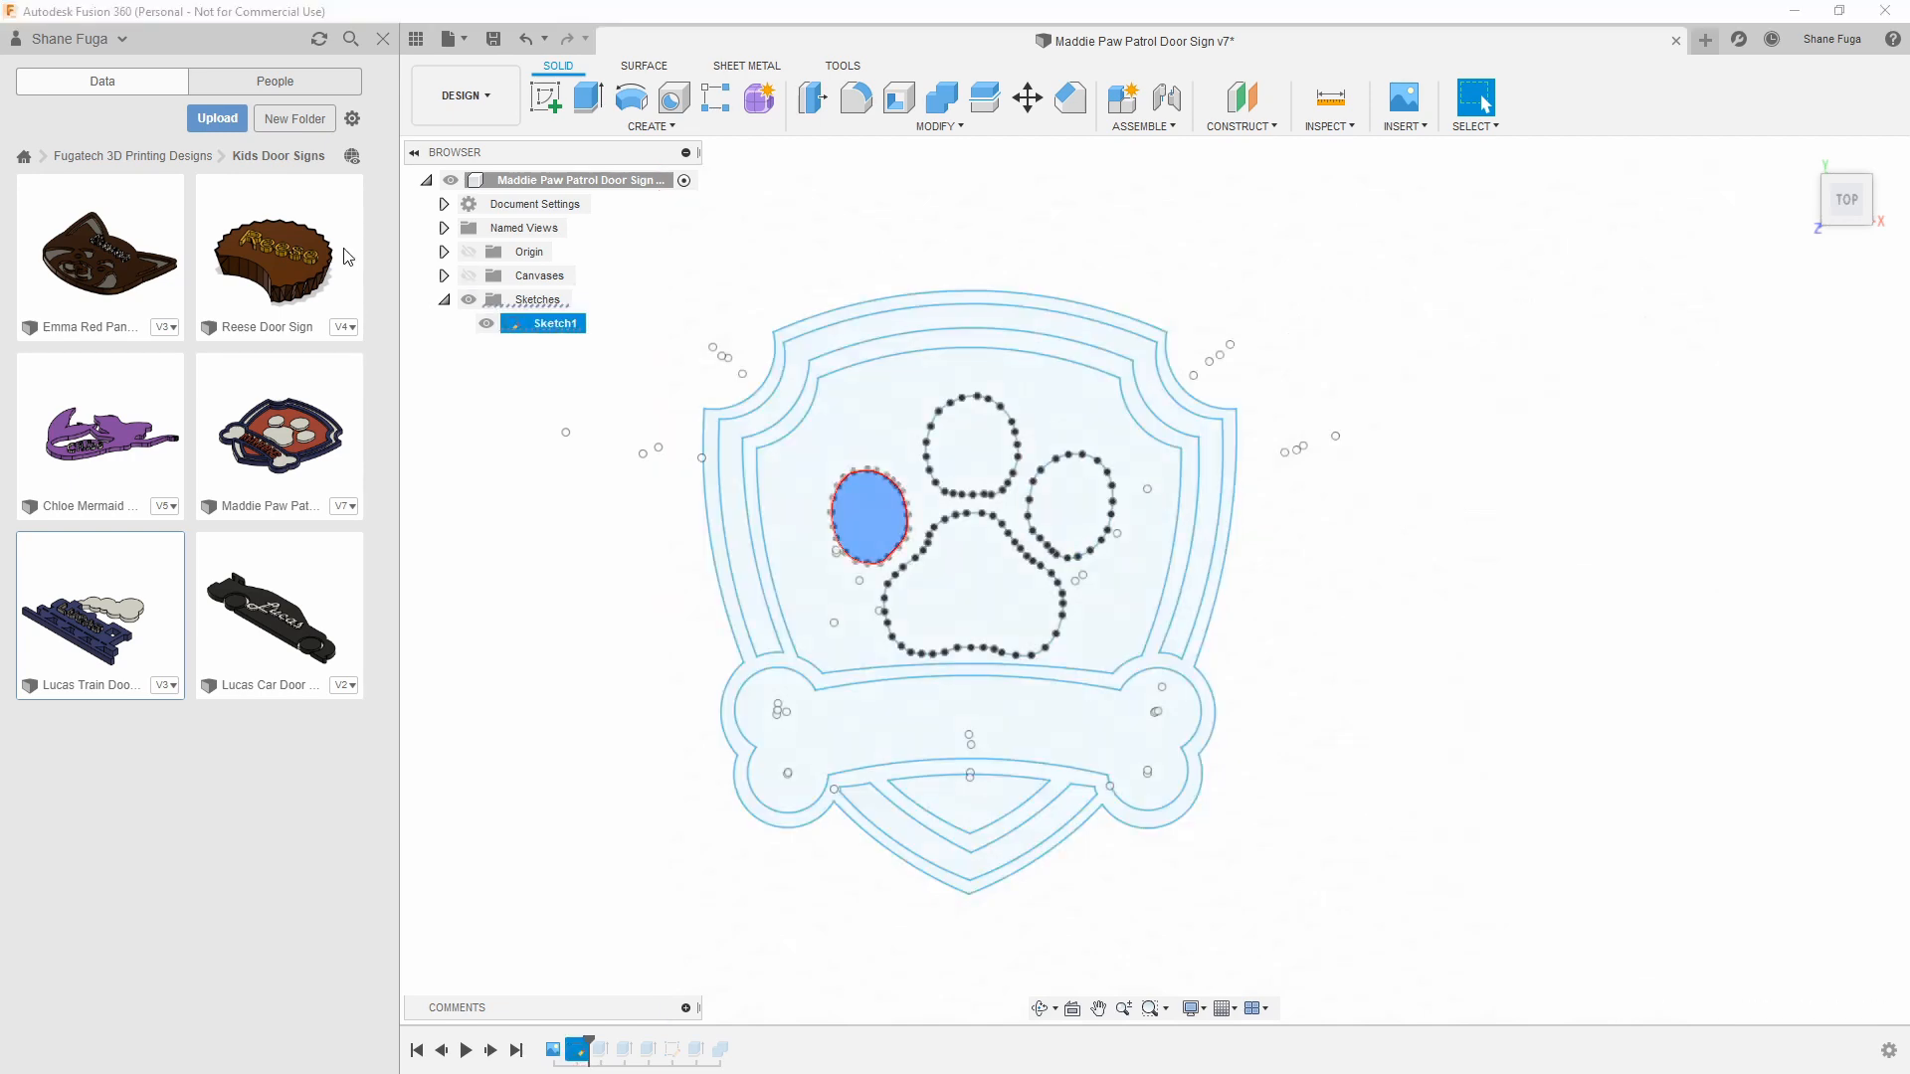
pyautogui.click(617, 667)
pyautogui.moveTo(616, 658); pyautogui.dragTo(723, 658, button='middle')
pyautogui.scroll(1, 724, 659)
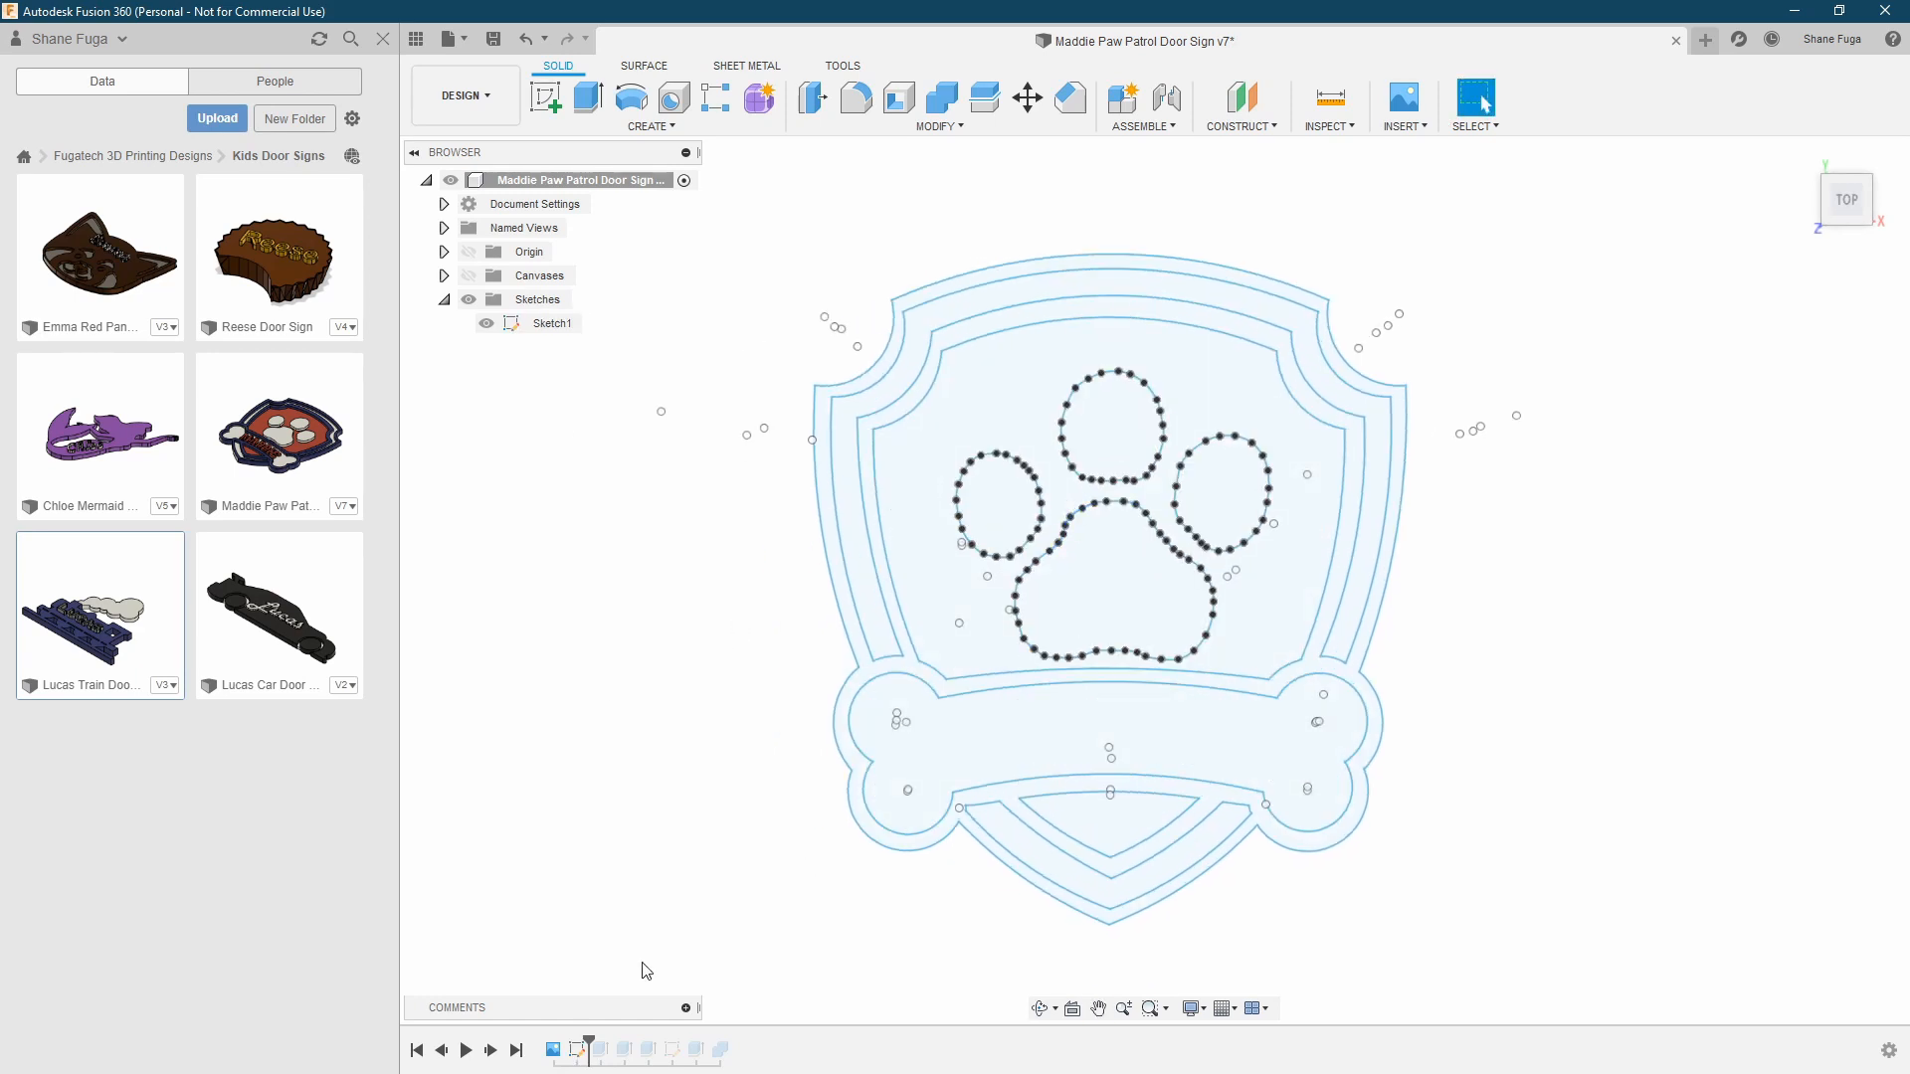
# Advance the timeline to the shield's base extrusion and review its one-sided settings, leaving them unchanged
pyautogui.click(492, 1053)
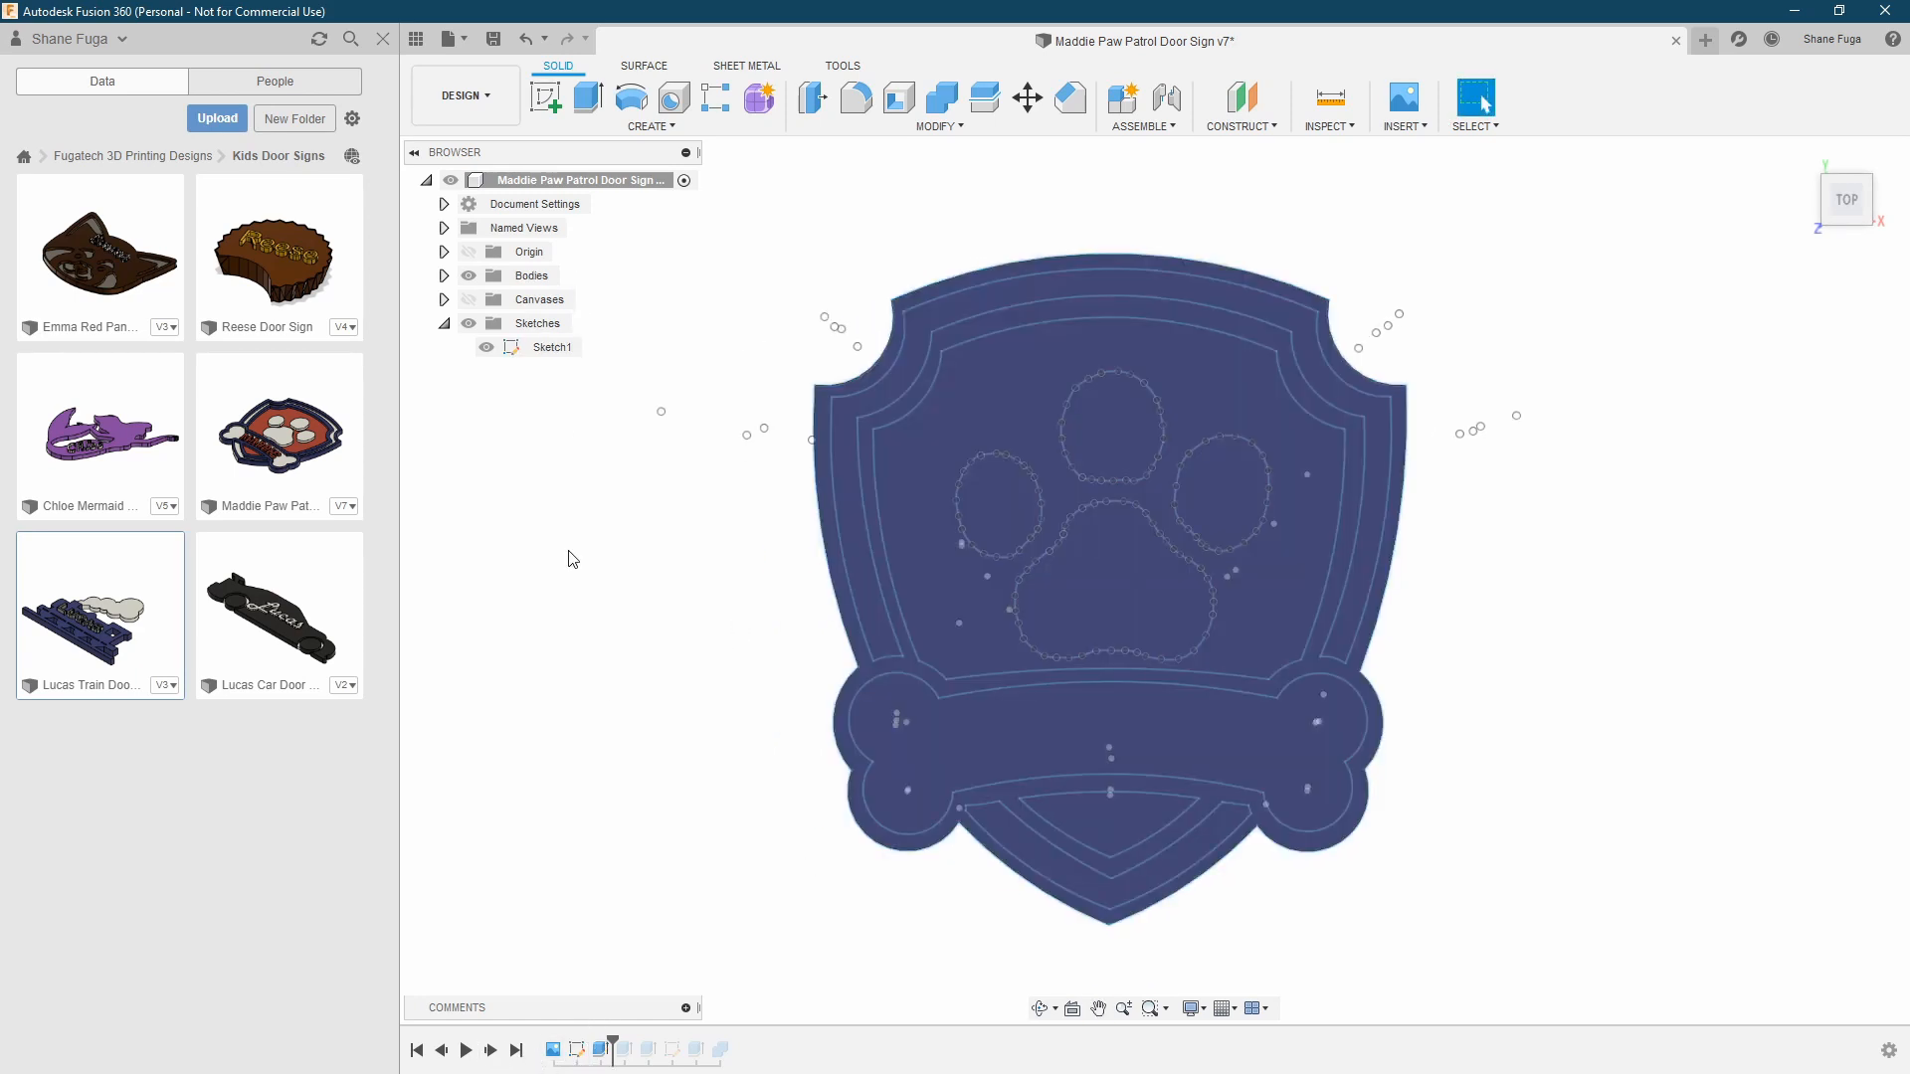
pyautogui.scroll(-1, 621, 552)
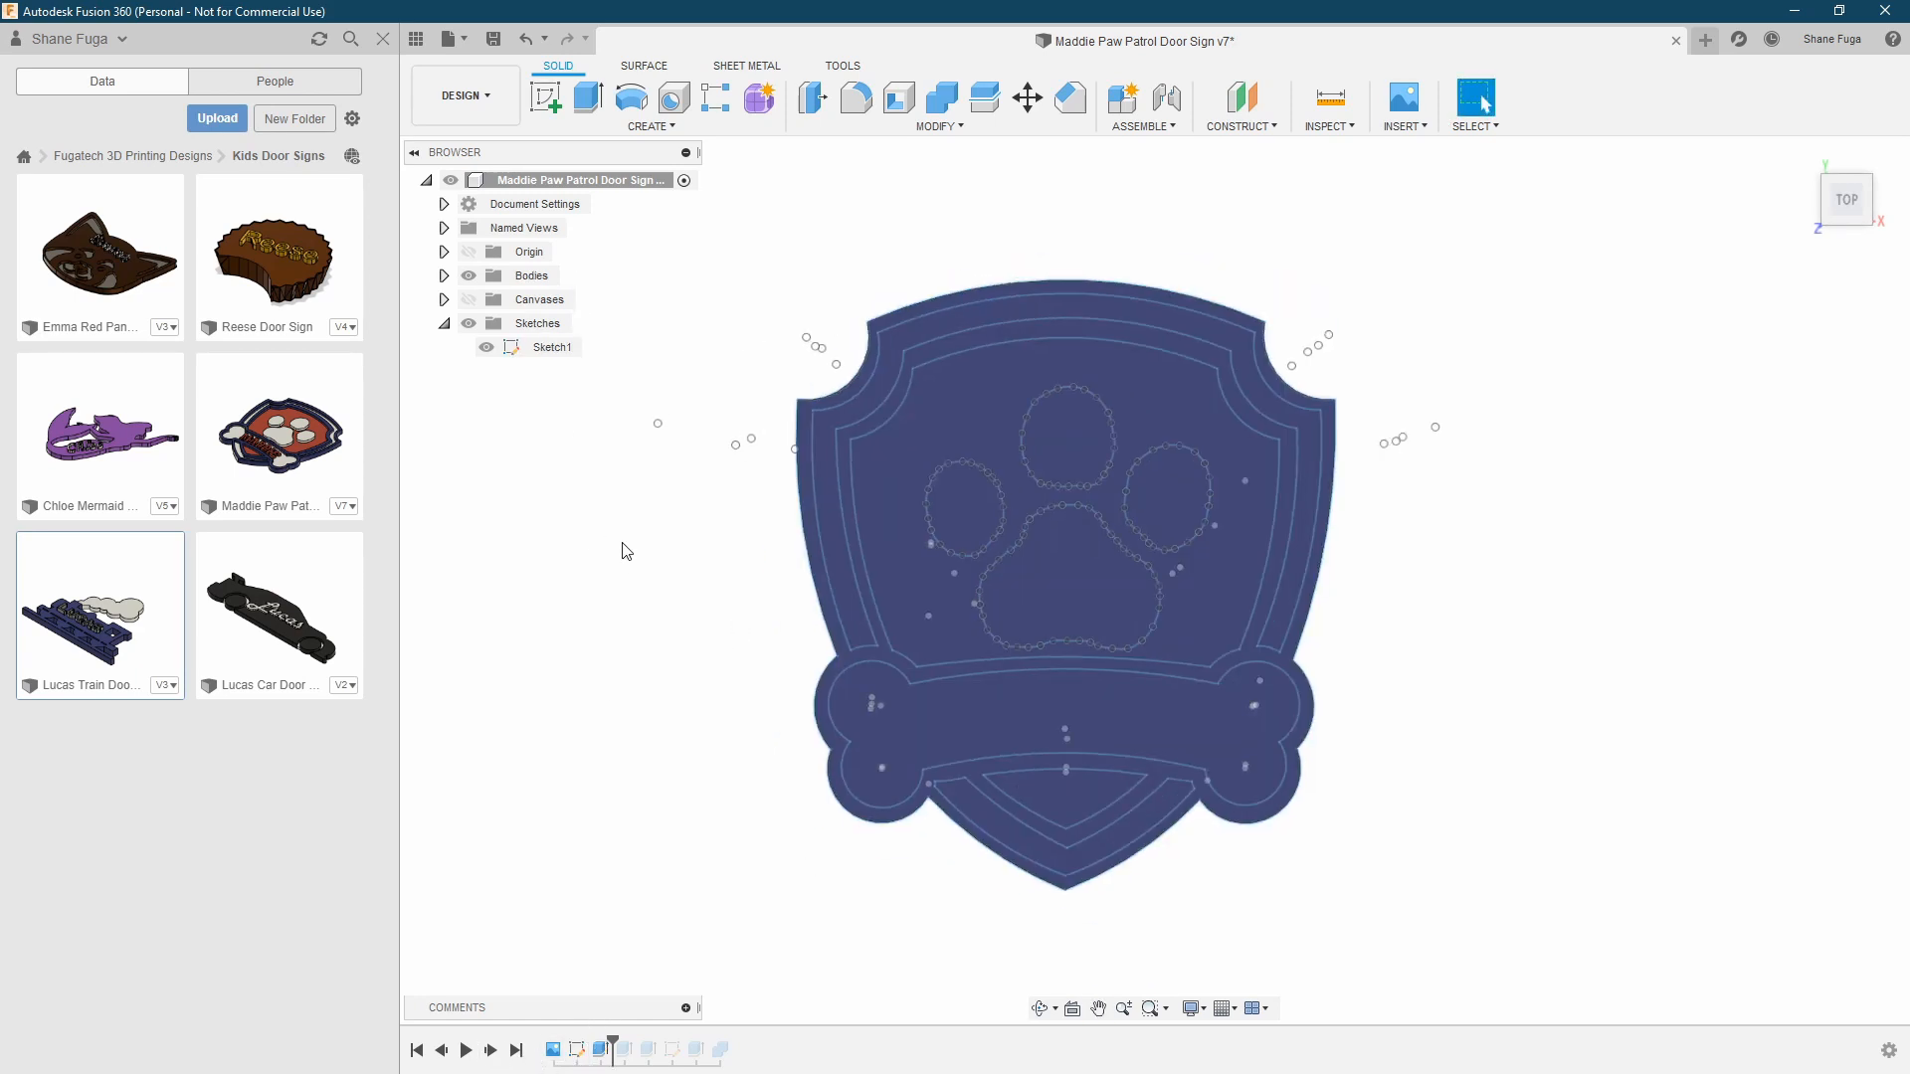
pyautogui.doubleClick(602, 1050)
pyautogui.keyDown('shift'); pyautogui.moveTo(729, 725); pyautogui.dragTo(752, 617, button='middle'); pyautogui.keyUp('shift')
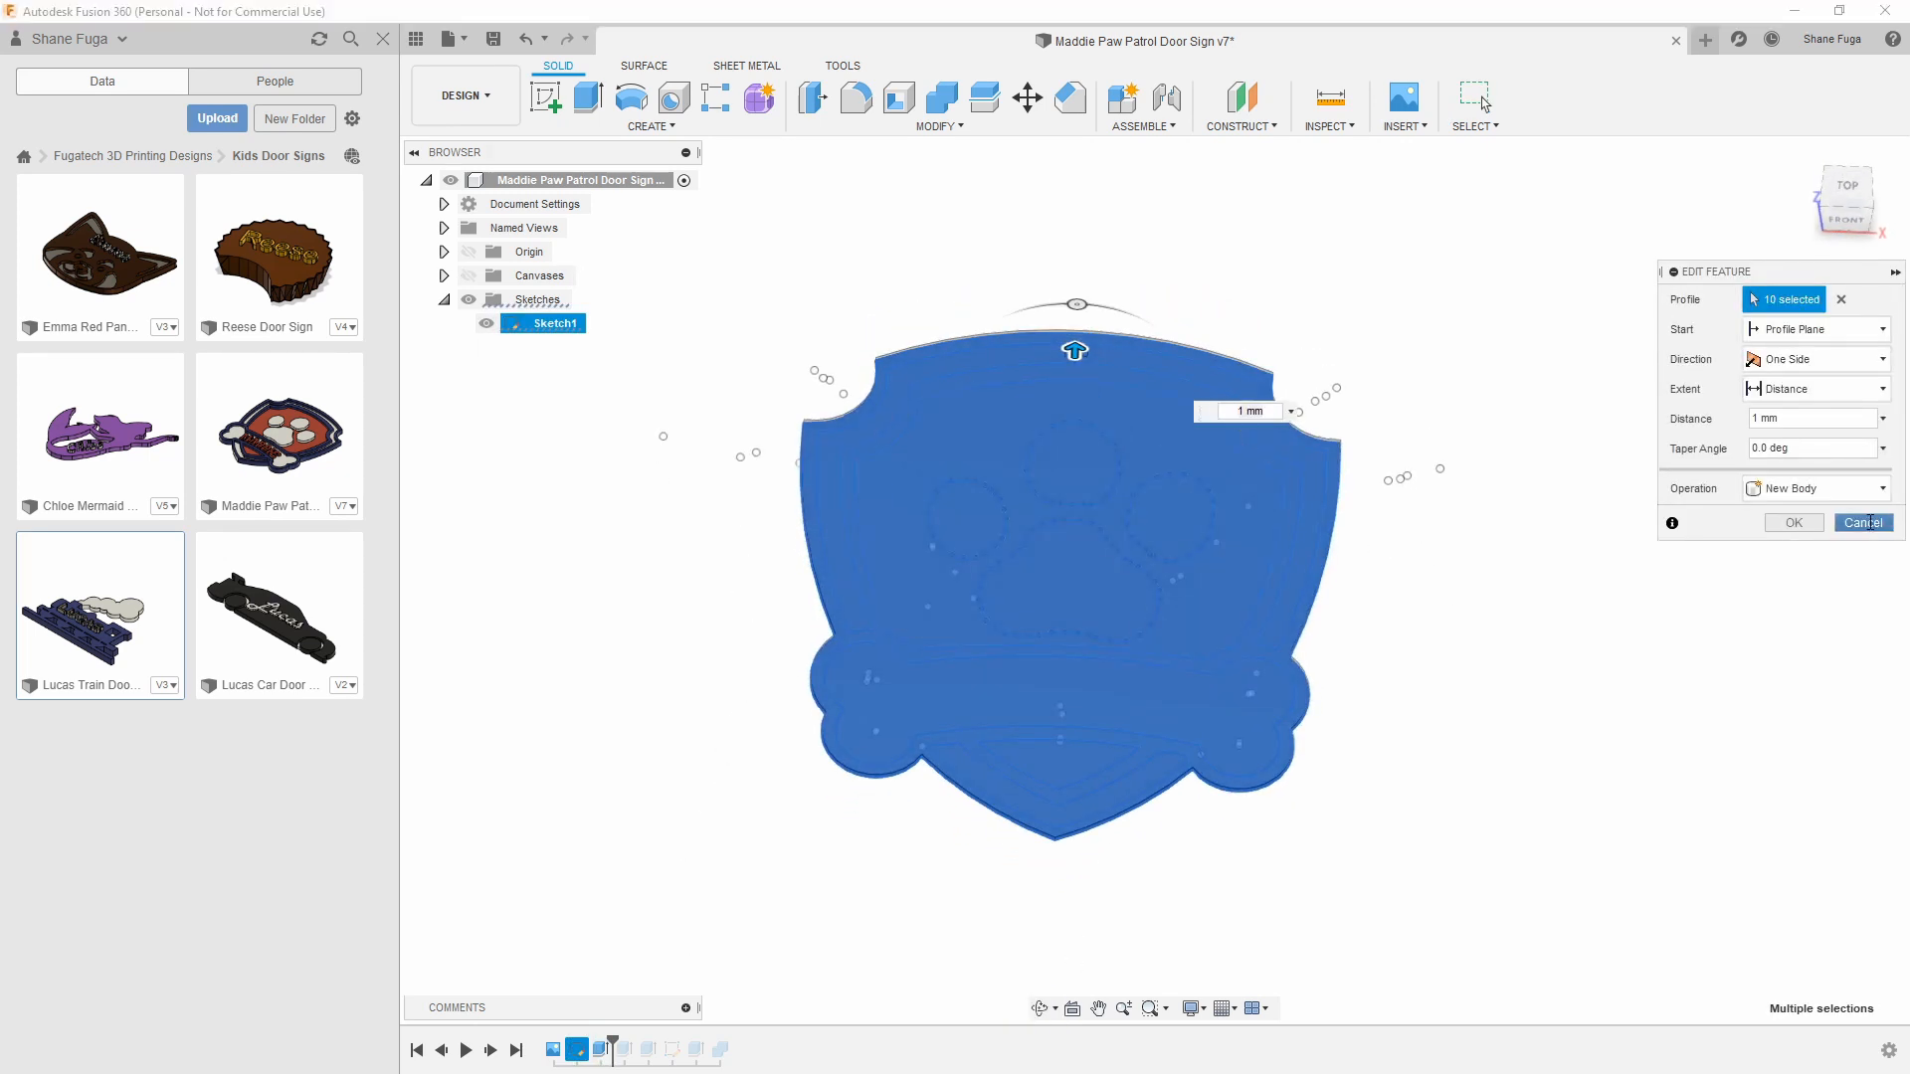
pyautogui.click(1863, 522)
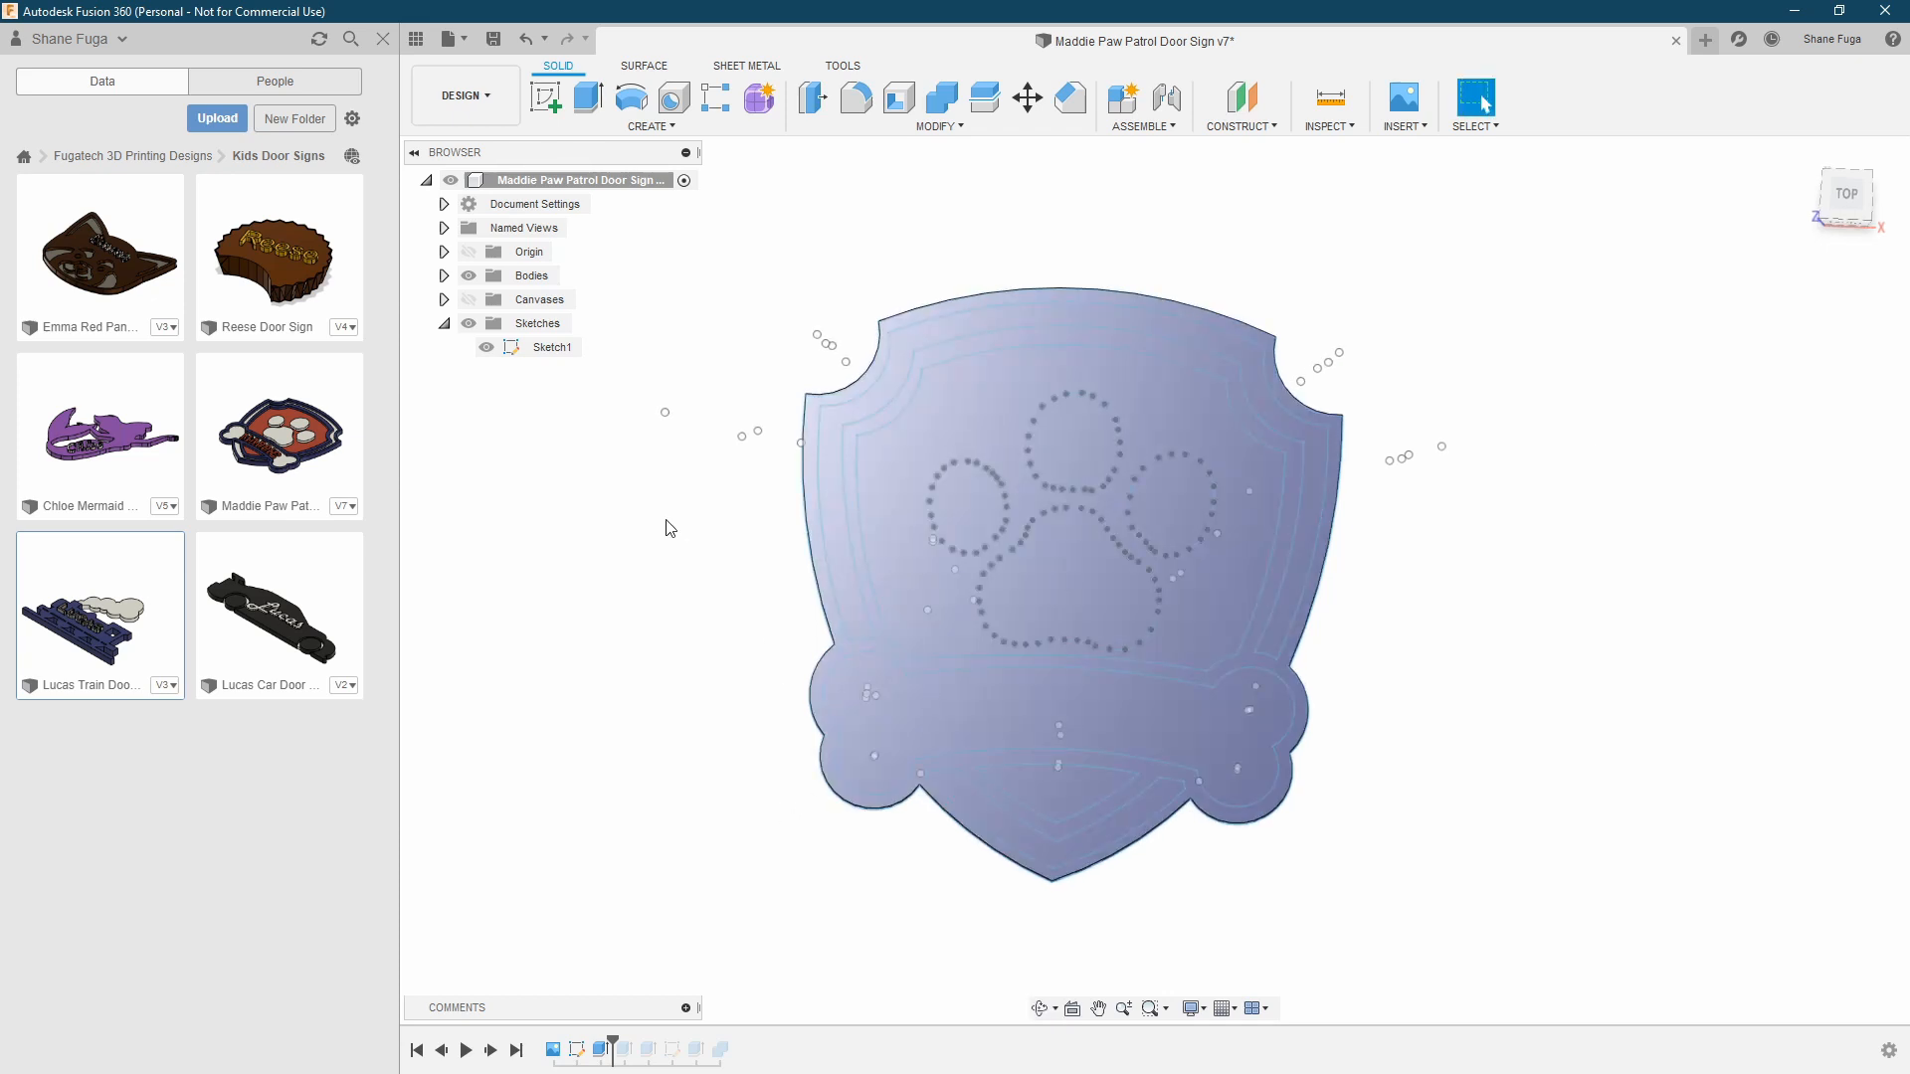
# Advance the timeline to the coloured inlay extrusion and select the red panel, lower triangle and bone faces to inspect them
pyautogui.click(493, 1052)
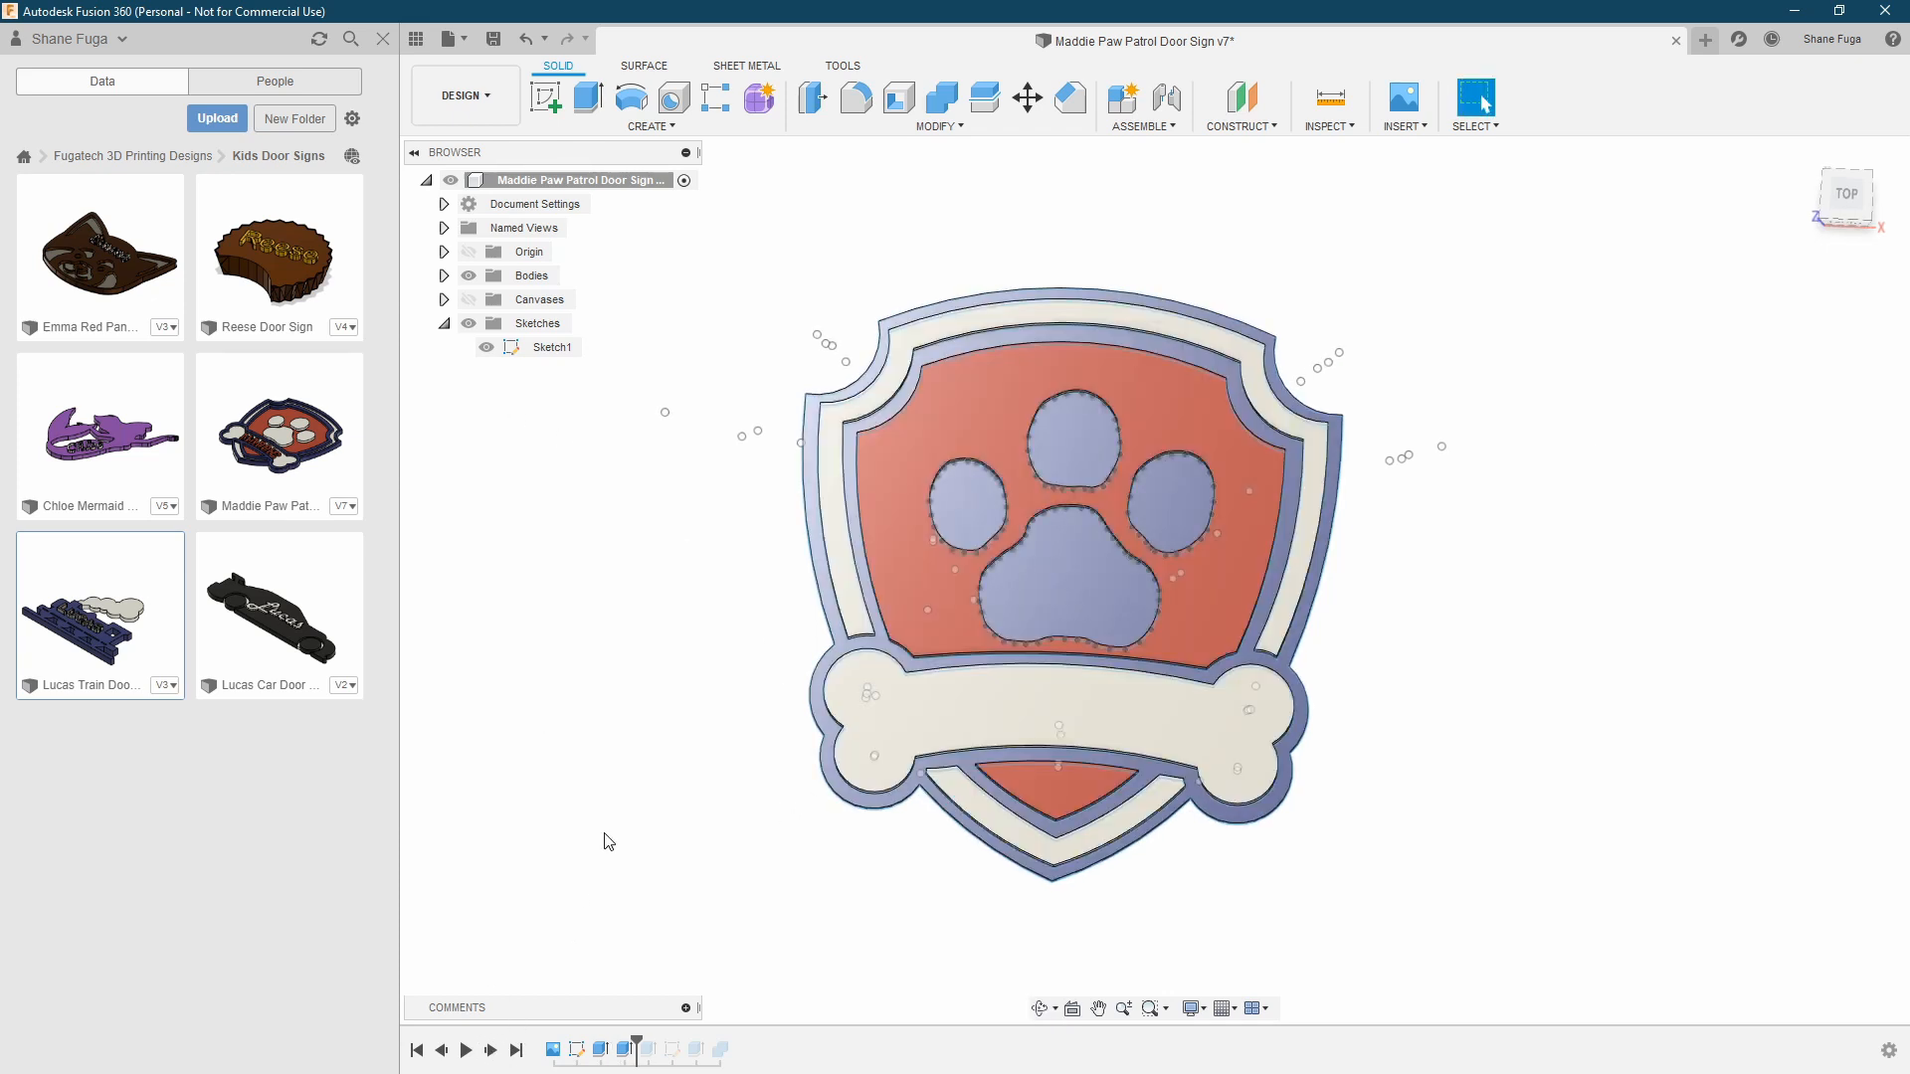
pyautogui.keyDown('shift'); pyautogui.moveTo(630, 774); pyautogui.dragTo(662, 733, button='middle'); pyautogui.keyUp('shift')
pyautogui.click(947, 577)
pyautogui.click(1104, 741)
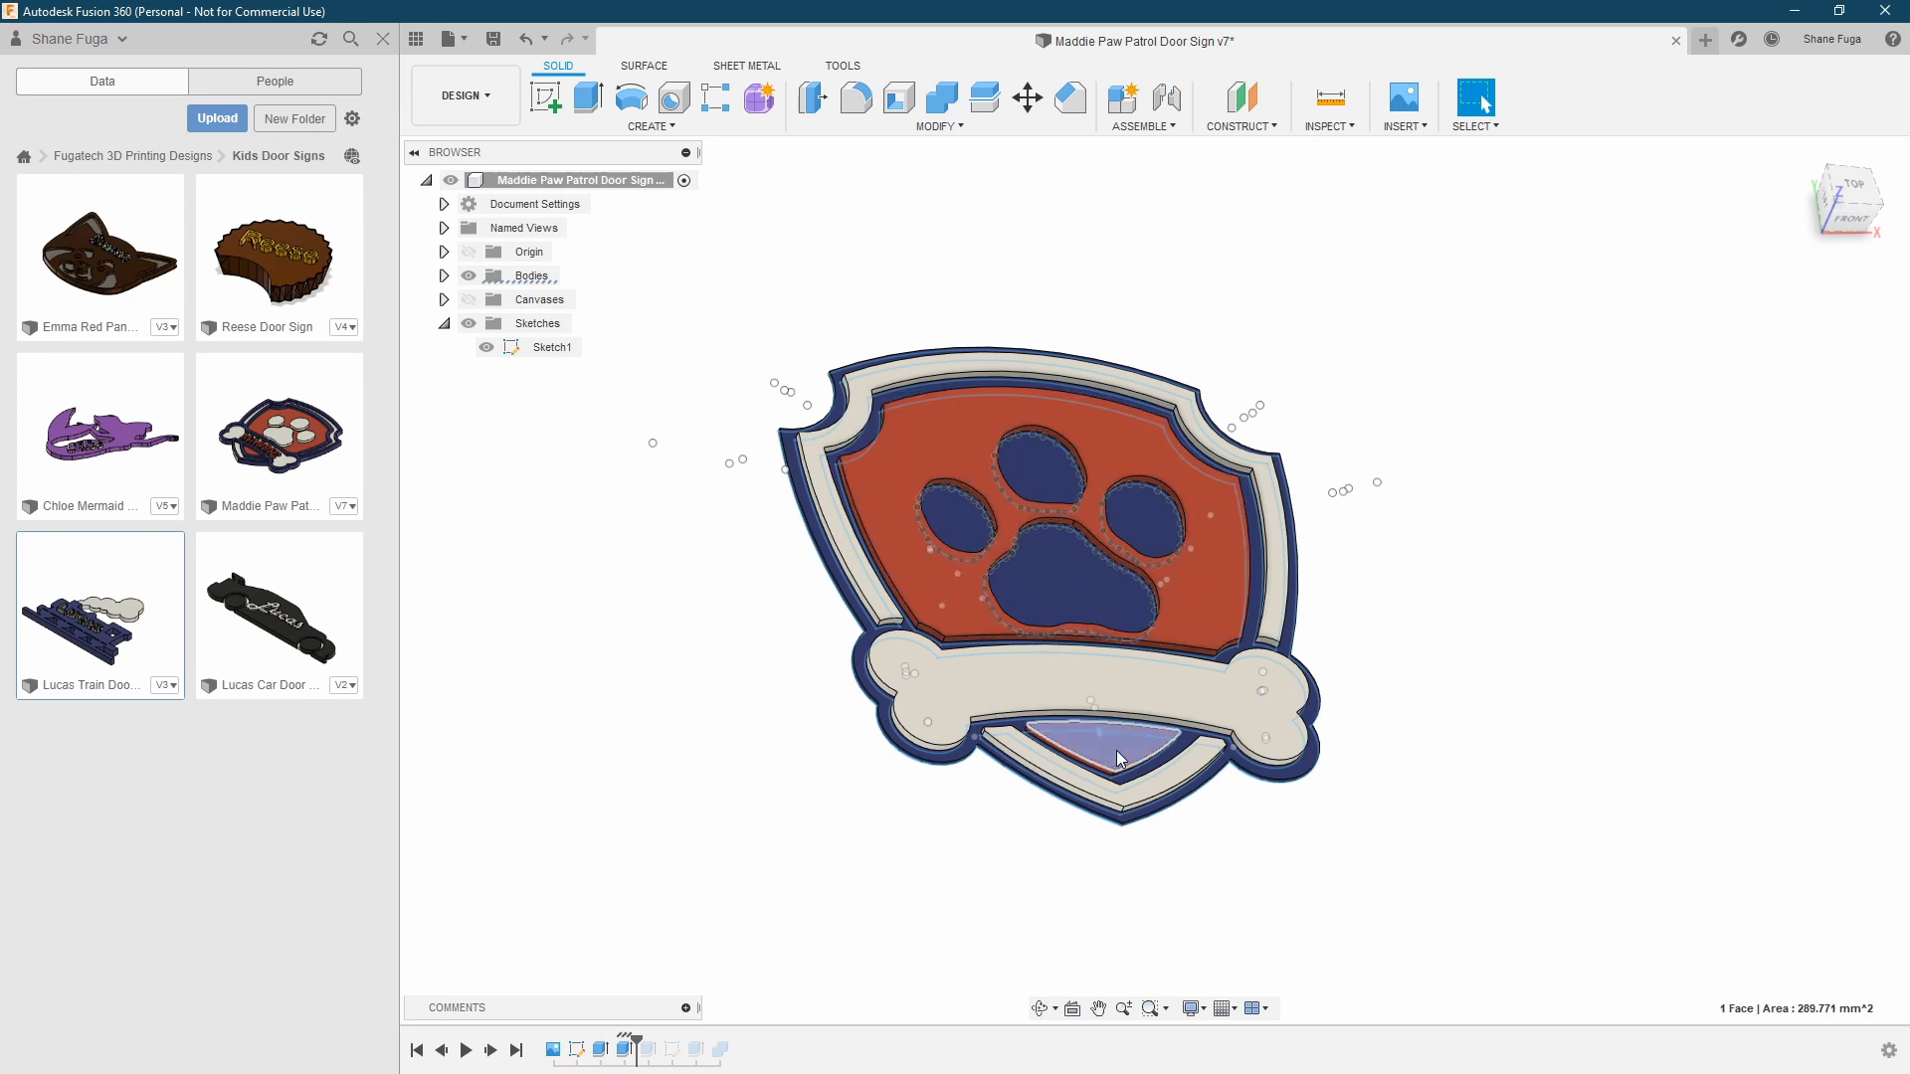
pyautogui.click(1277, 599)
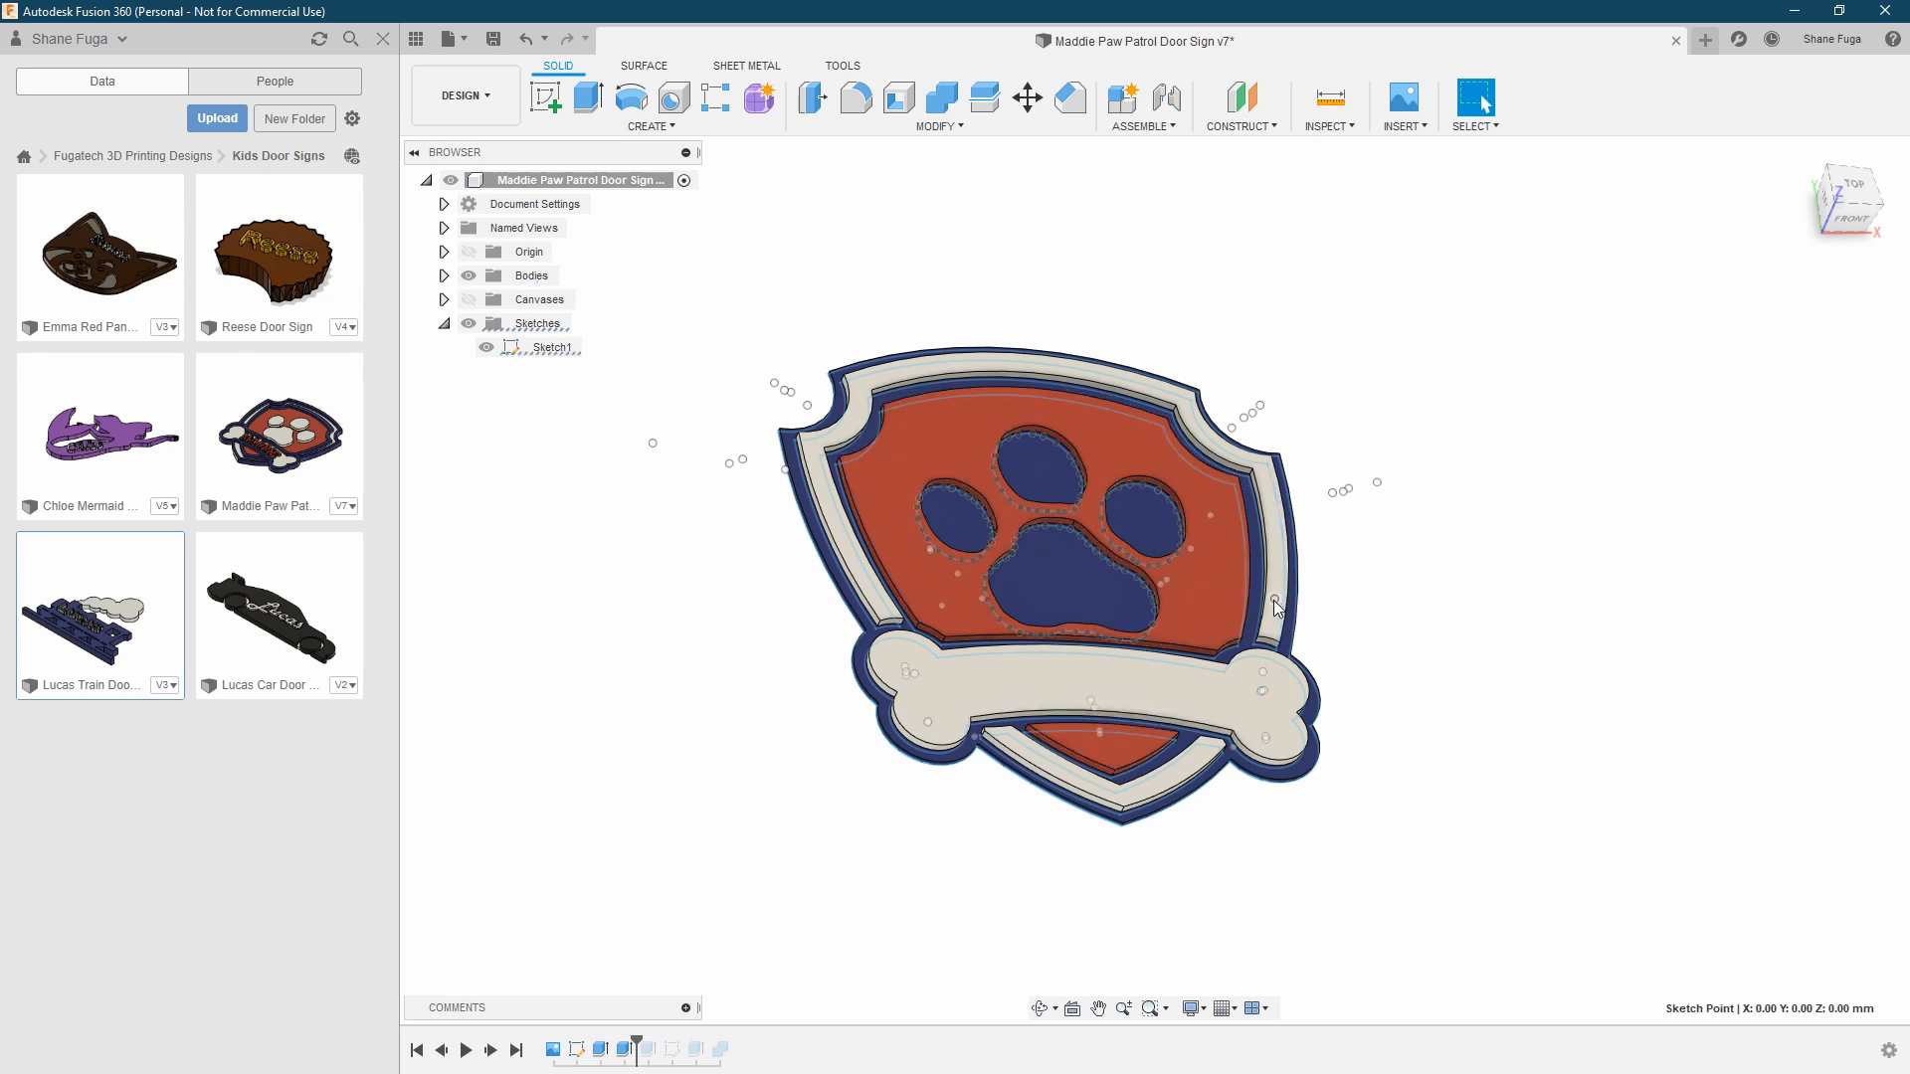
pyautogui.click(1172, 682)
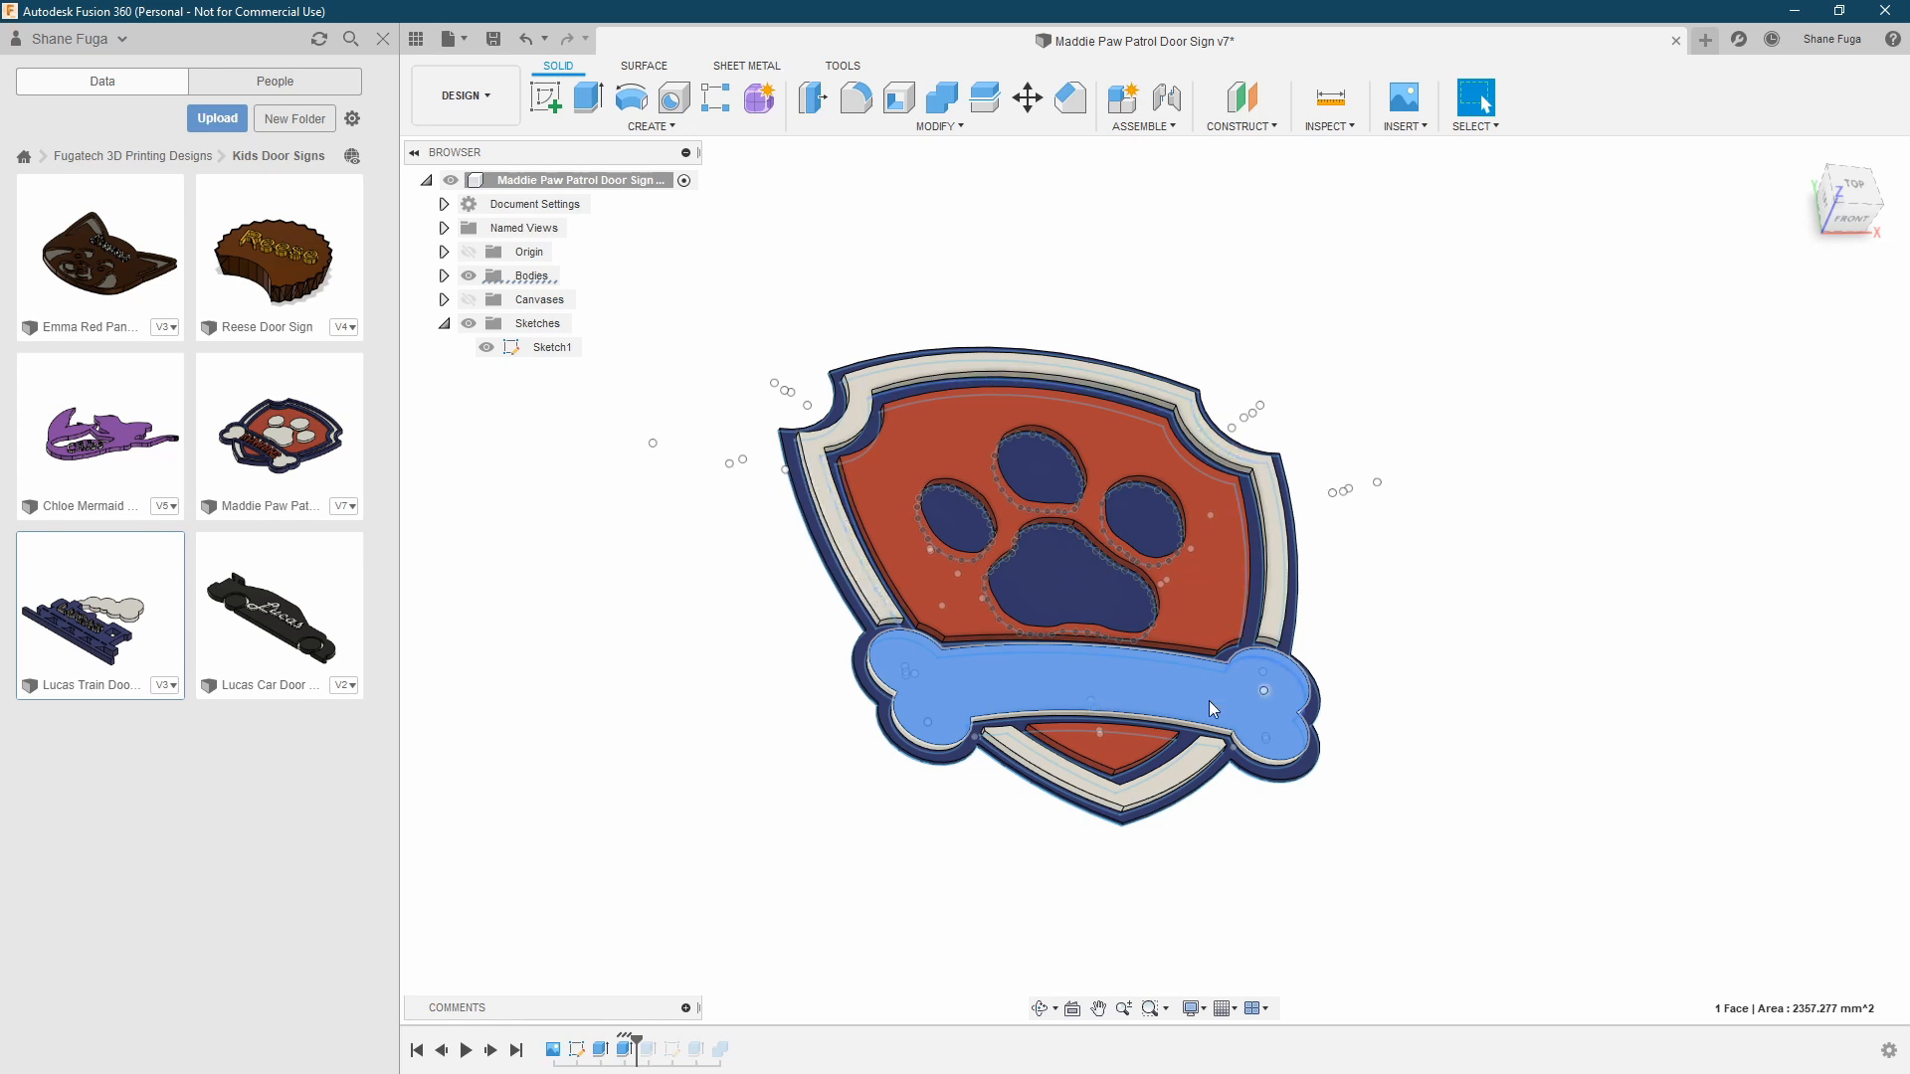
# Open the coloured inlay extrusion to review its two-sided distance settings, leaving them unchanged
pyautogui.click(1160, 789)
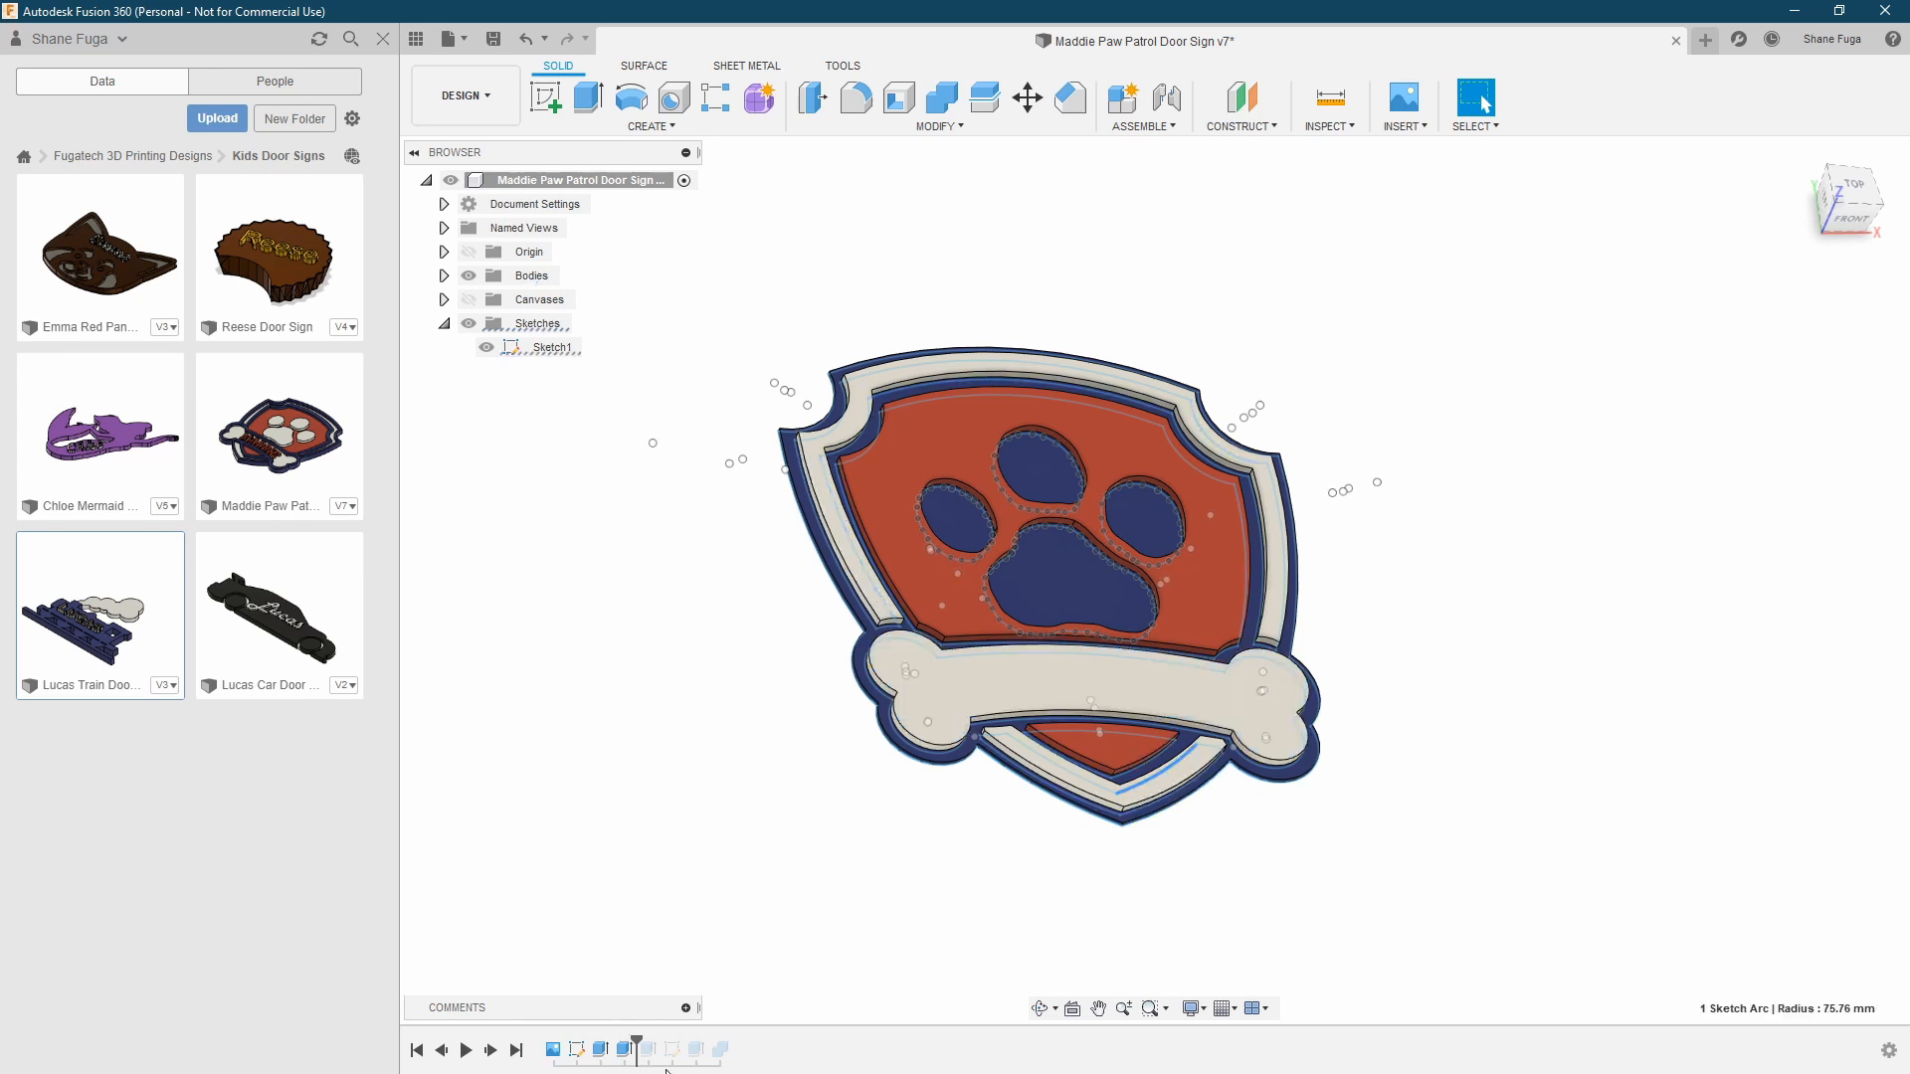
pyautogui.doubleClick(624, 1050)
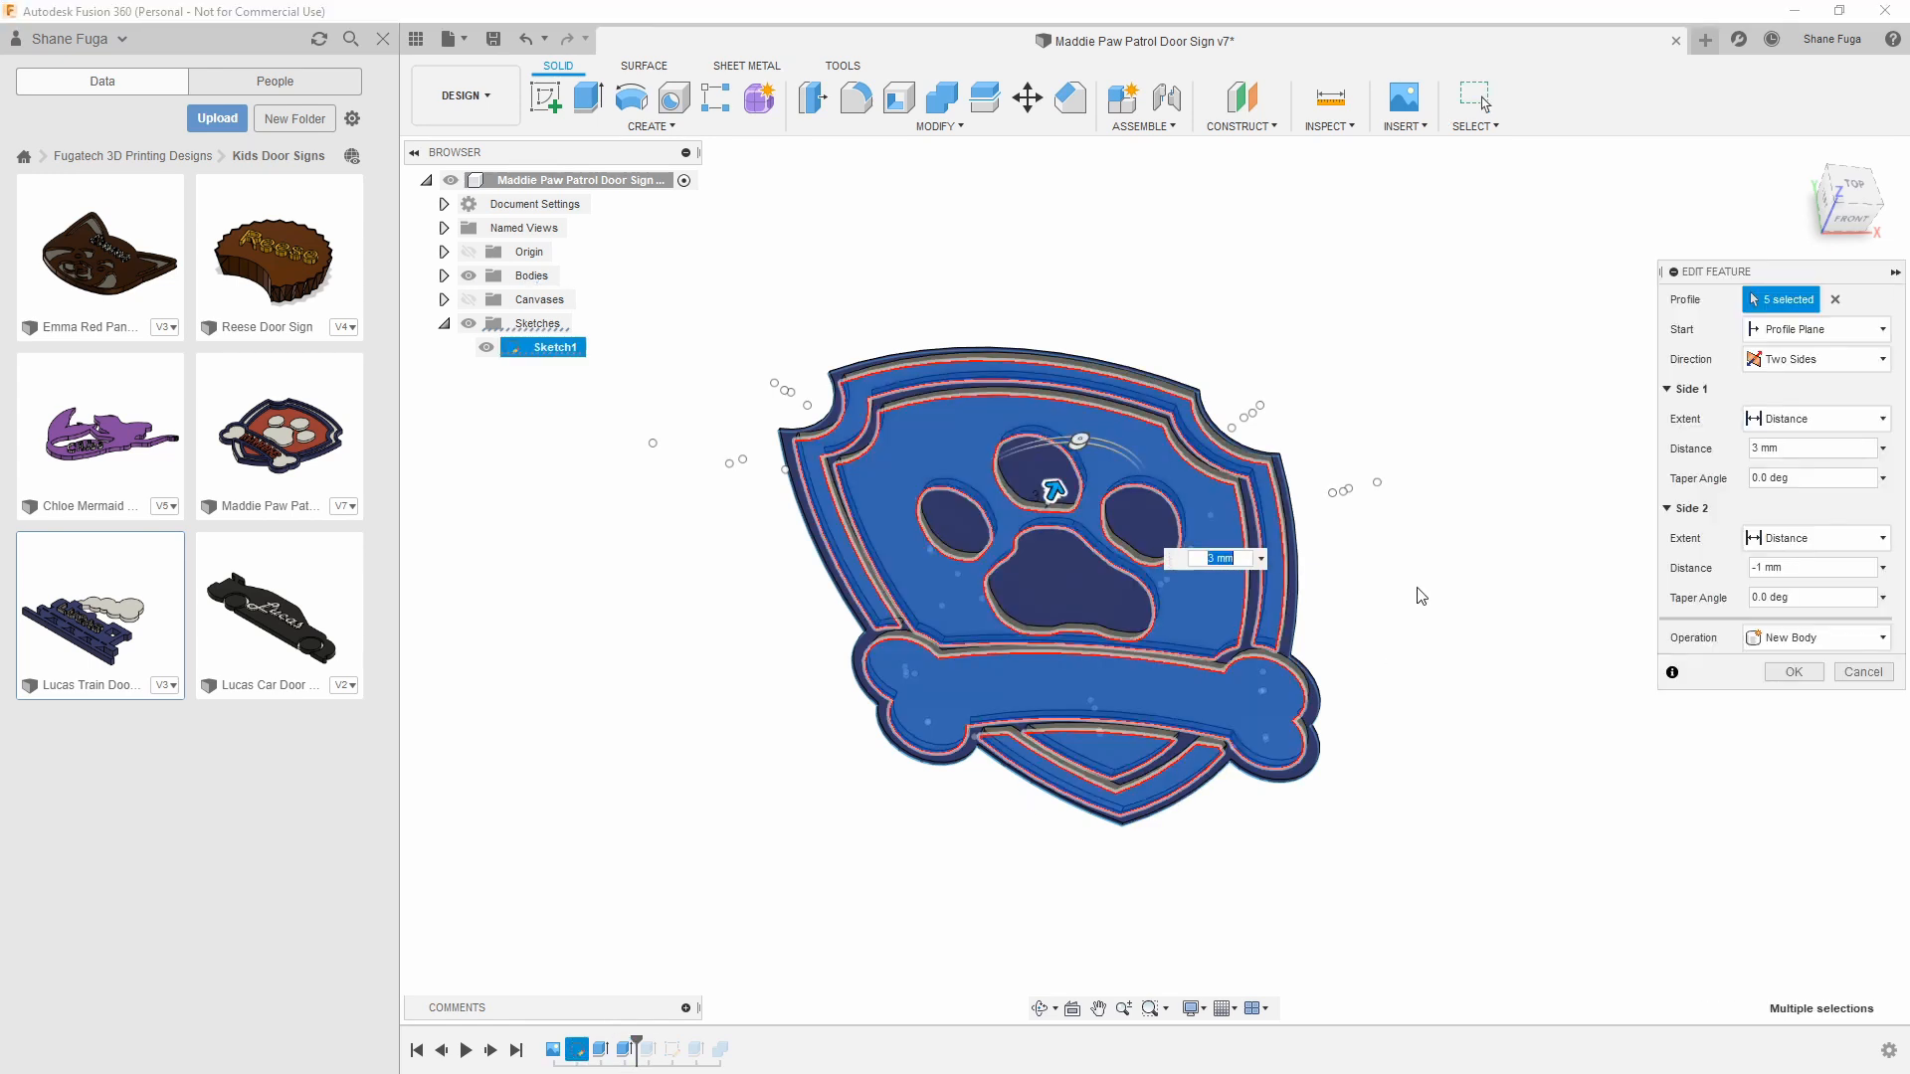
pyautogui.keyDown('shift'); pyautogui.moveTo(1264, 599); pyautogui.dragTo(1361, 585, button='middle'); pyautogui.keyUp('shift')
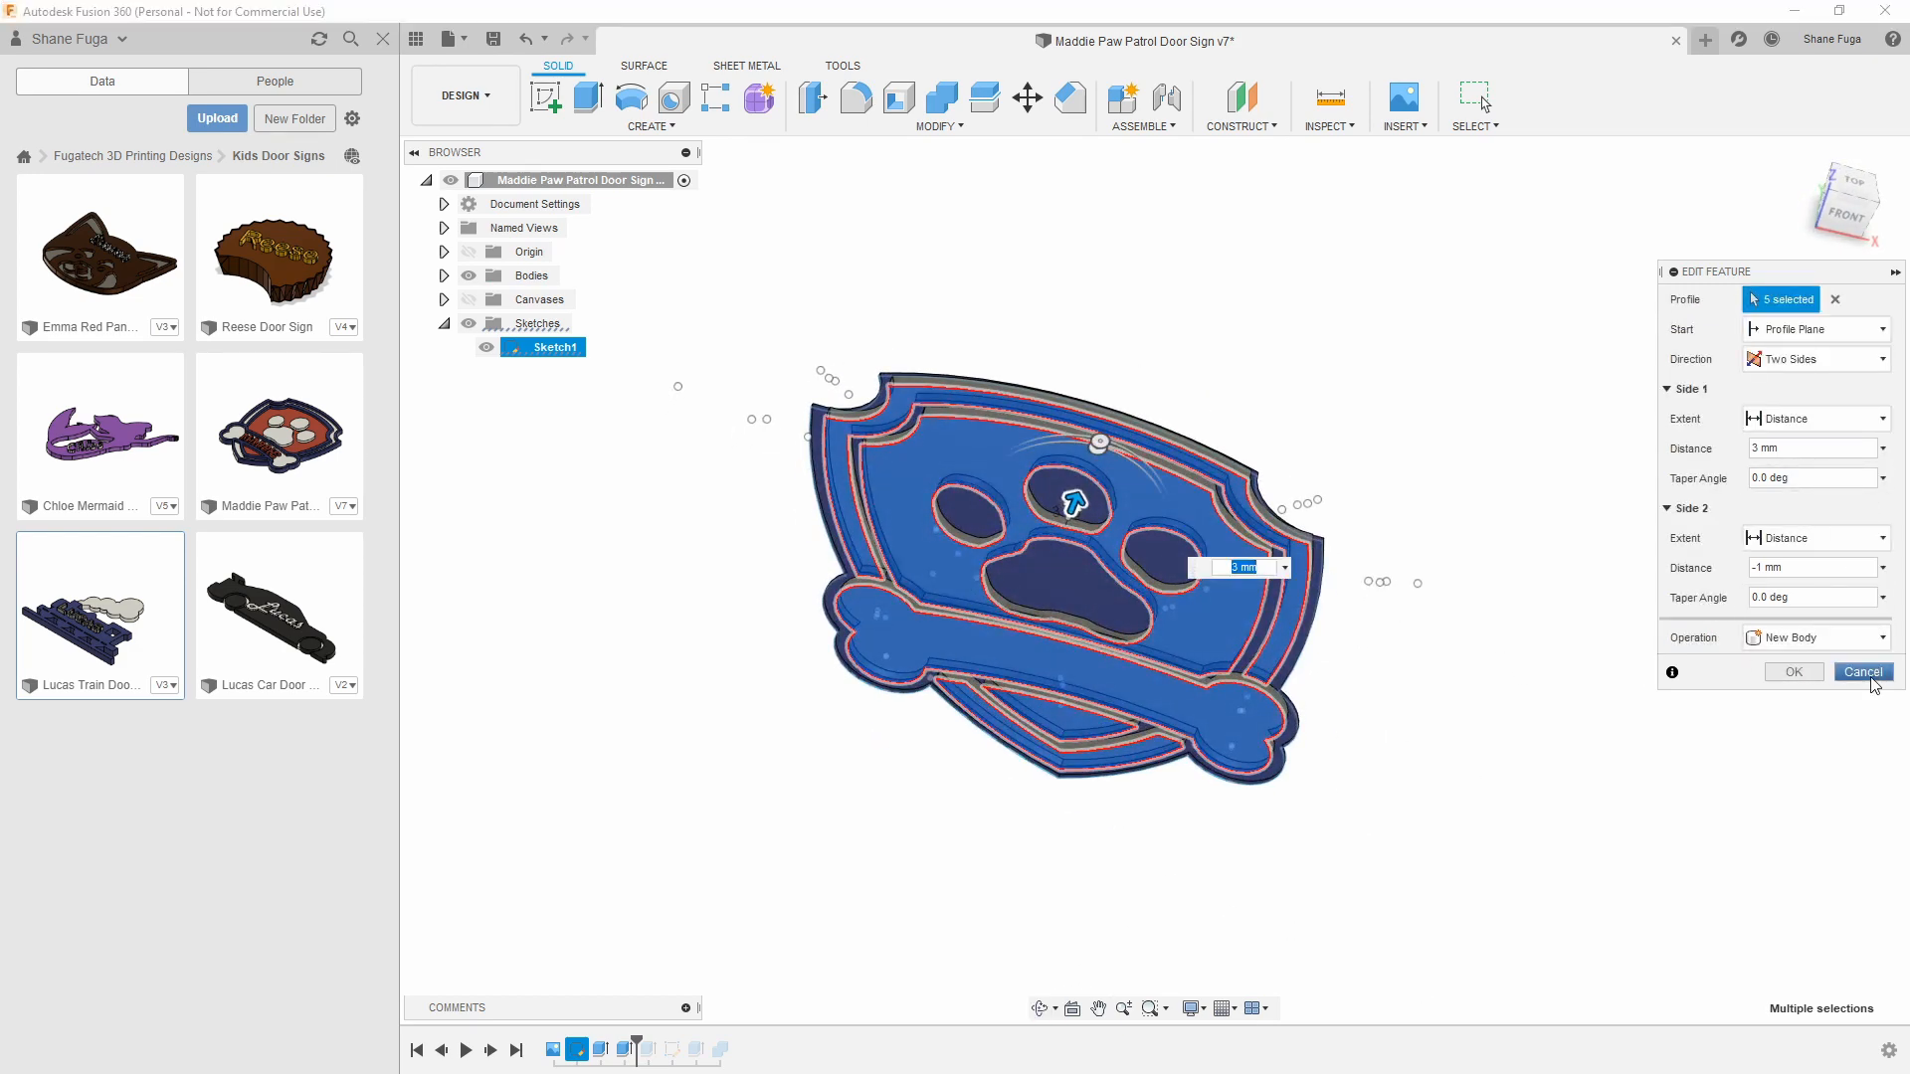
pyautogui.click(1862, 672)
pyautogui.keyDown('shift'); pyautogui.moveTo(1424, 473); pyautogui.dragTo(1386, 481, button='middle'); pyautogui.keyUp('shift')
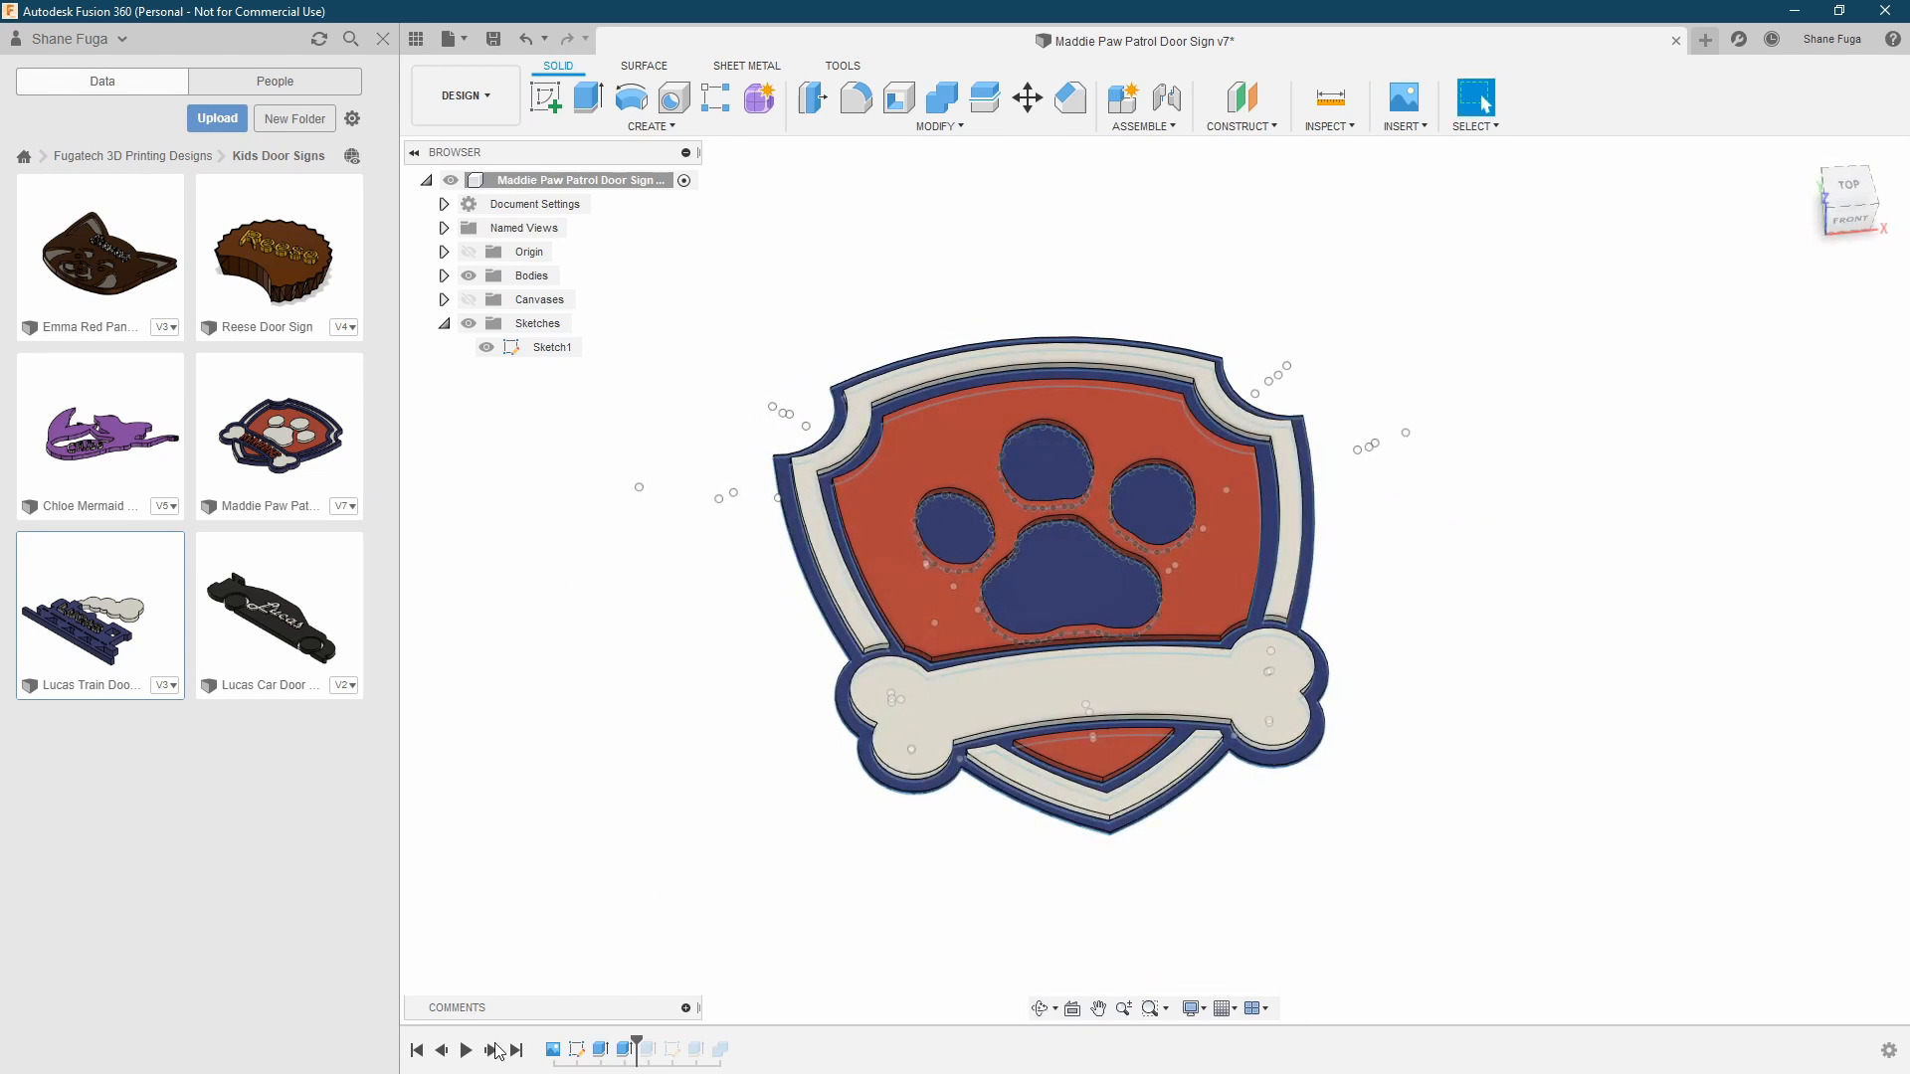
# Advance the timeline to the raised border and paw extrusion, select the large paw pad, and review the two-sided settings without changing them
pyautogui.click(492, 1052)
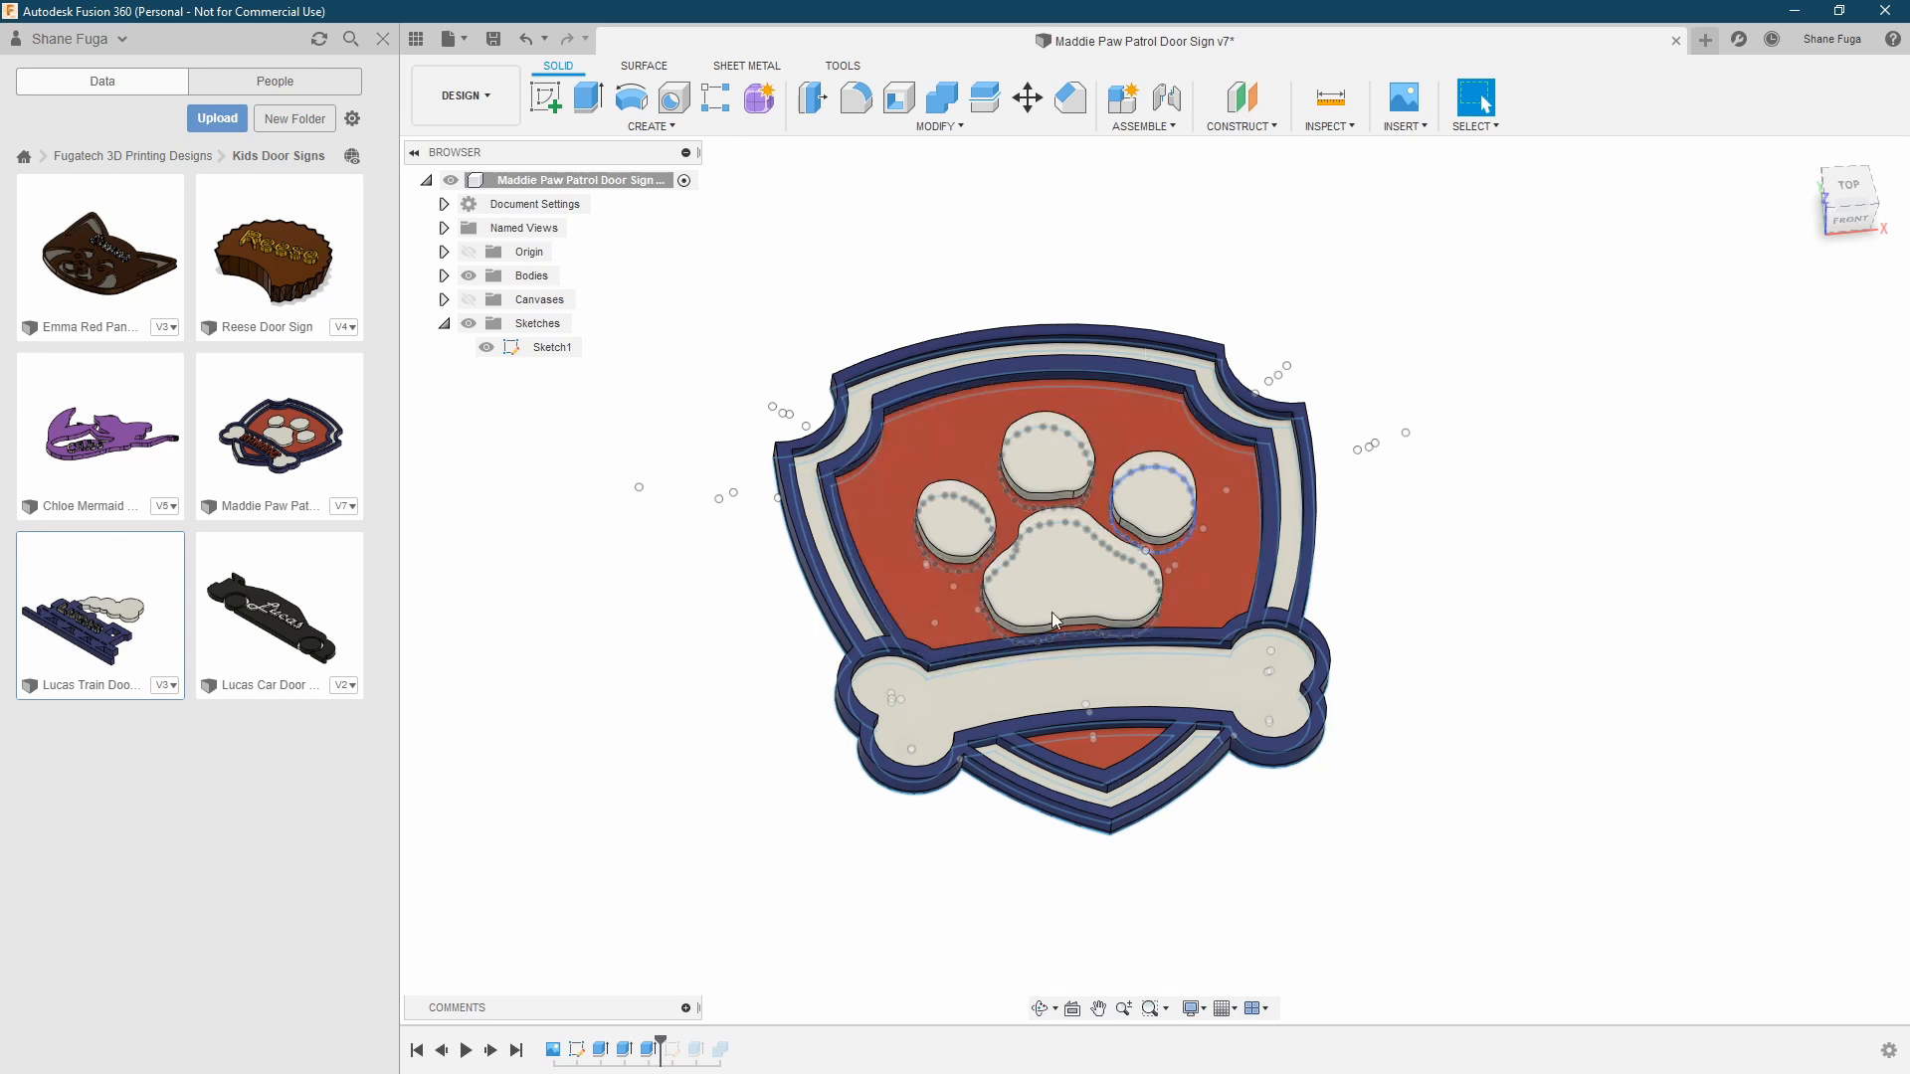
pyautogui.click(1084, 572)
pyautogui.scroll(1, 806, 773)
pyautogui.scroll(1, 806, 773)
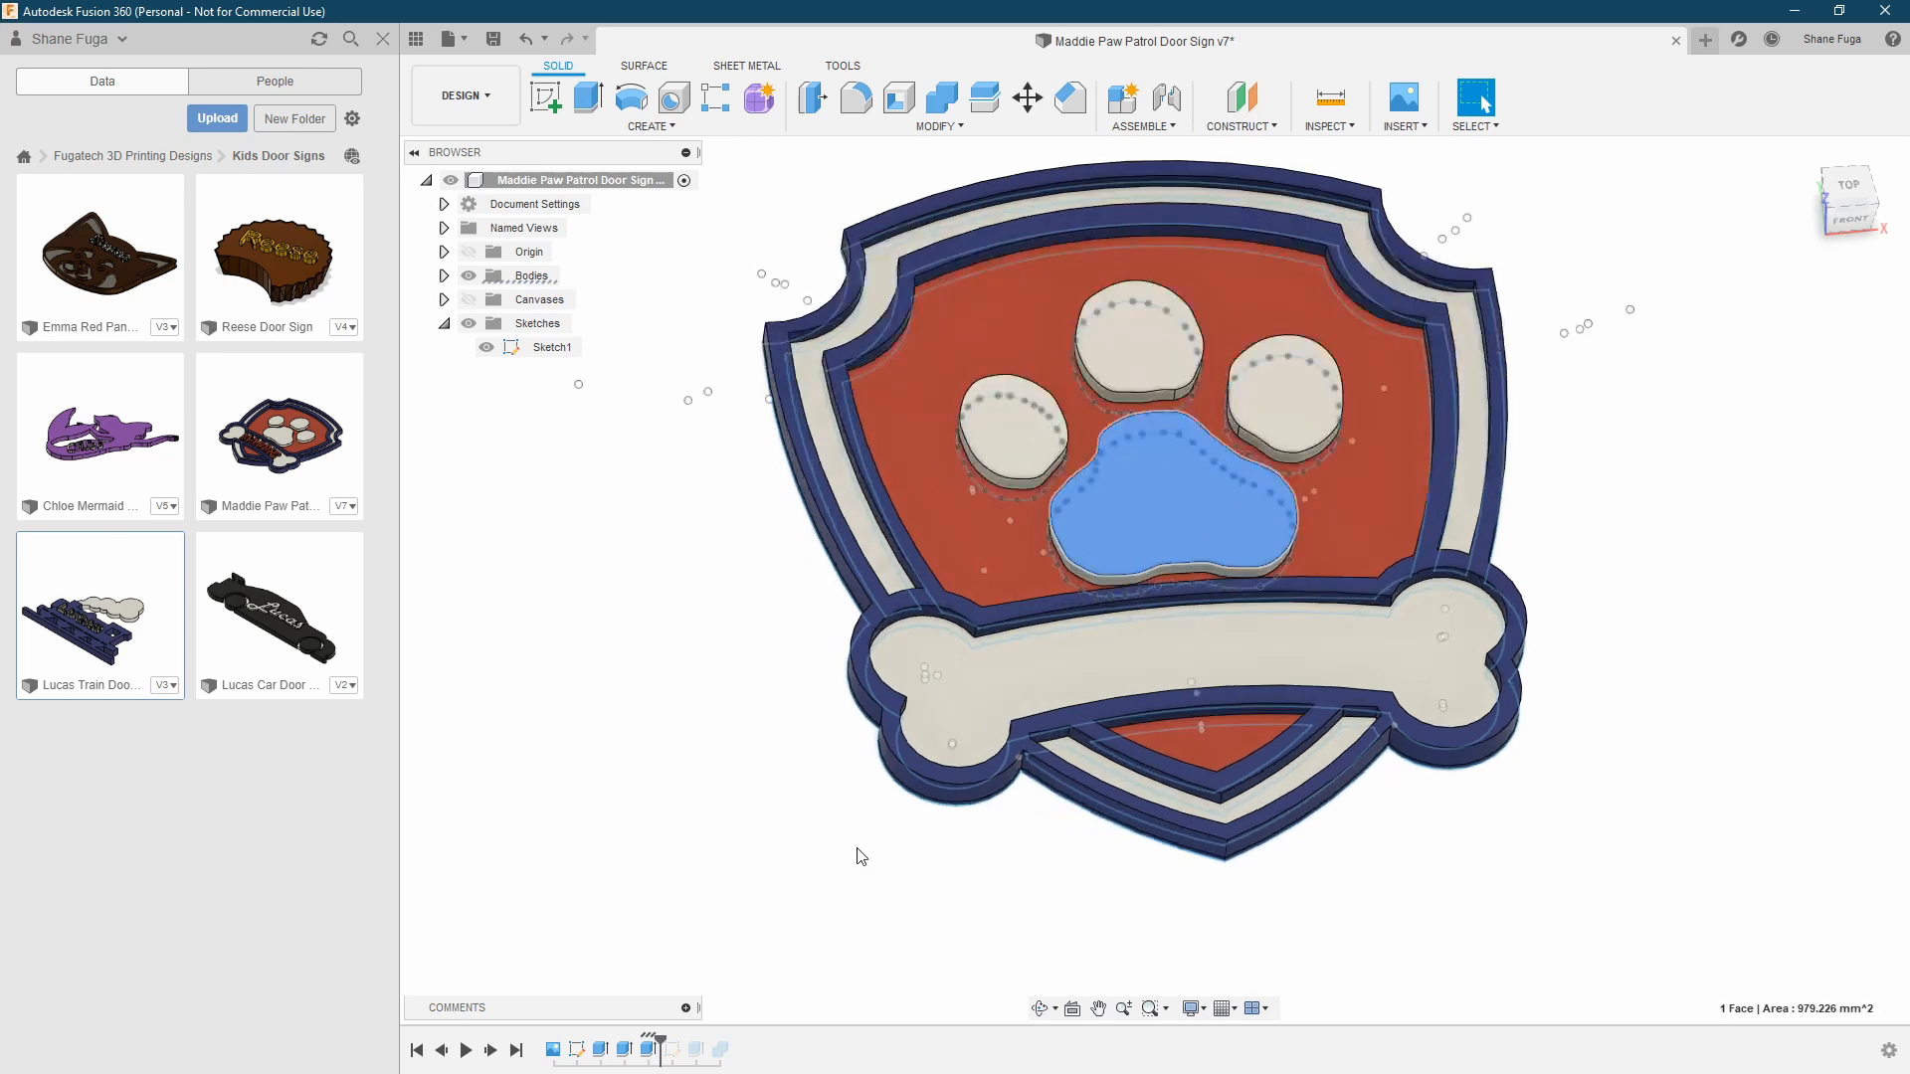
pyautogui.doubleClick(646, 1056)
pyautogui.keyDown('shift'); pyautogui.moveTo(1492, 631); pyautogui.dragTo(1568, 512, button='middle'); pyautogui.keyUp('shift')
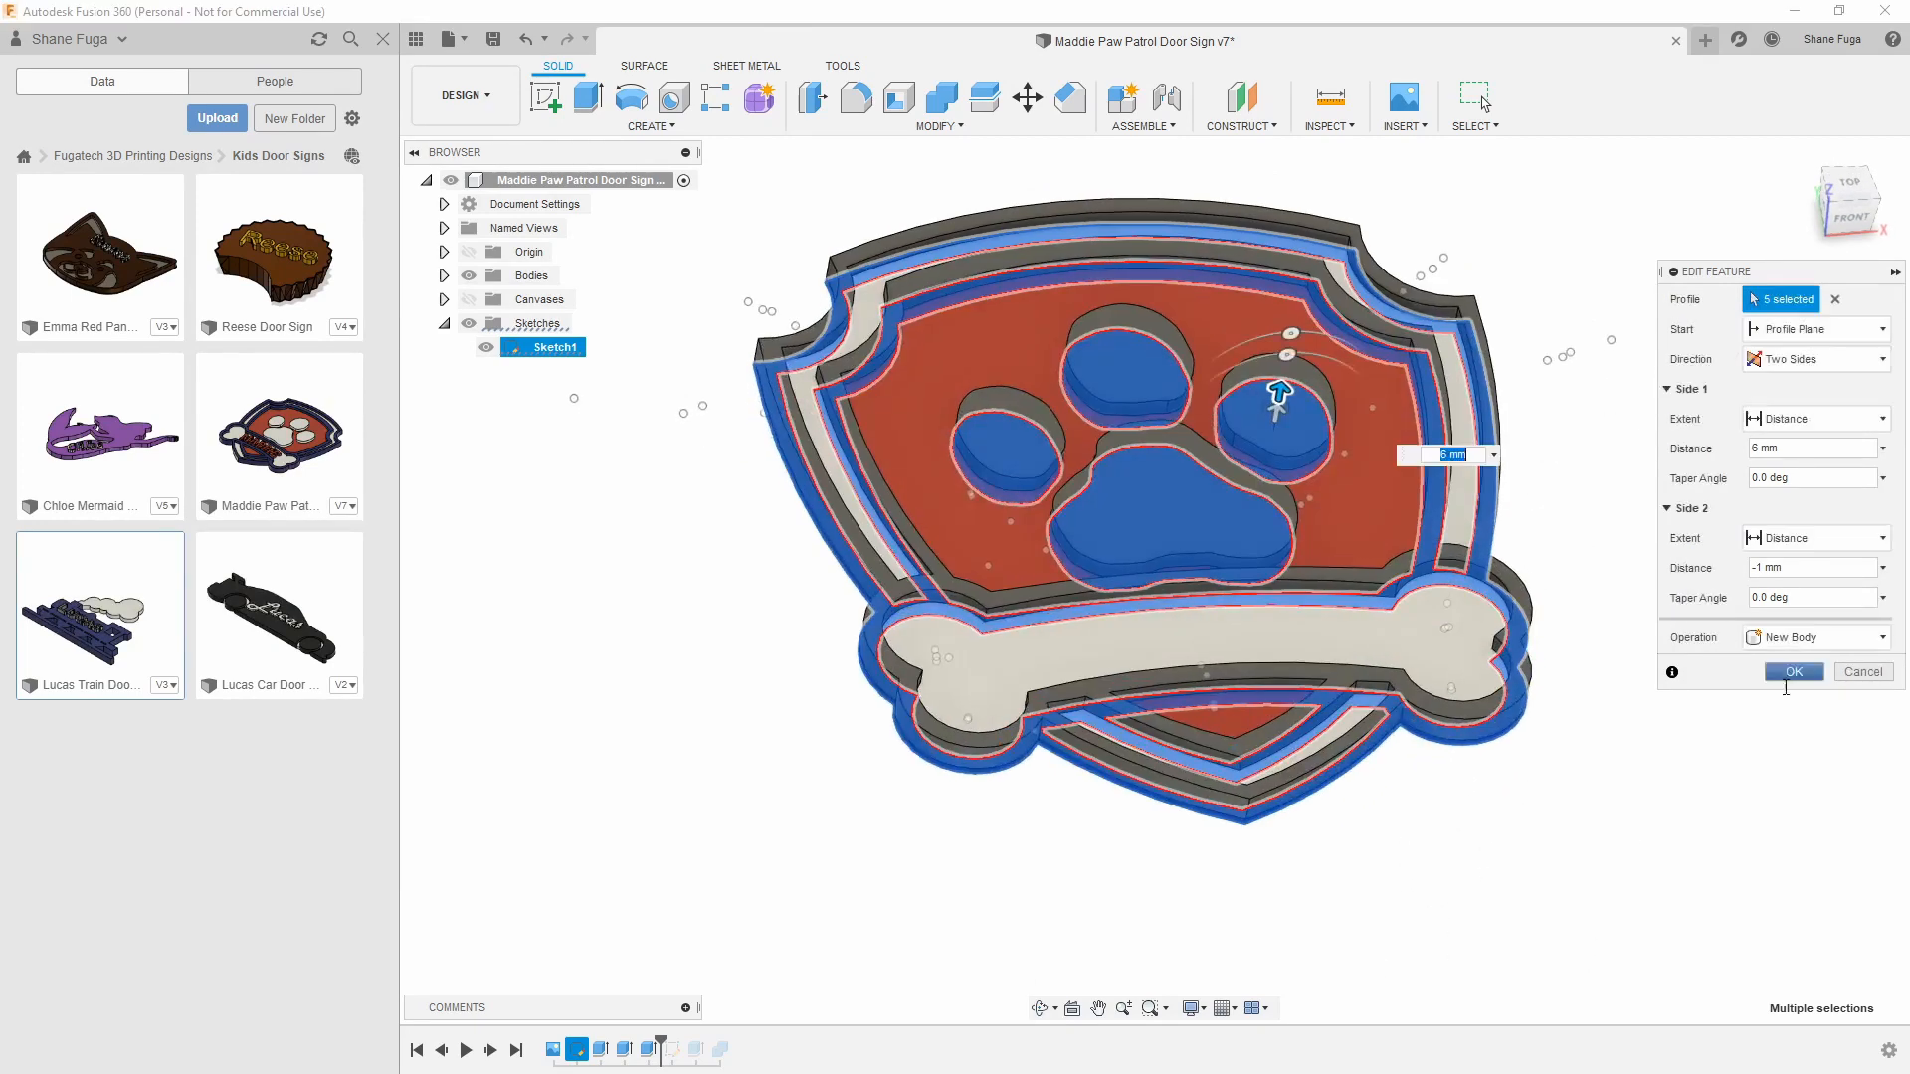
pyautogui.click(1853, 673)
# Inspect the shield from below and above, list its bodies, and select the lower white border and a small paw pad to identify them
pyautogui.keyDown('shift'); pyautogui.moveTo(1632, 610); pyautogui.dragTo(1325, 637, button='middle'); pyautogui.keyUp('shift')
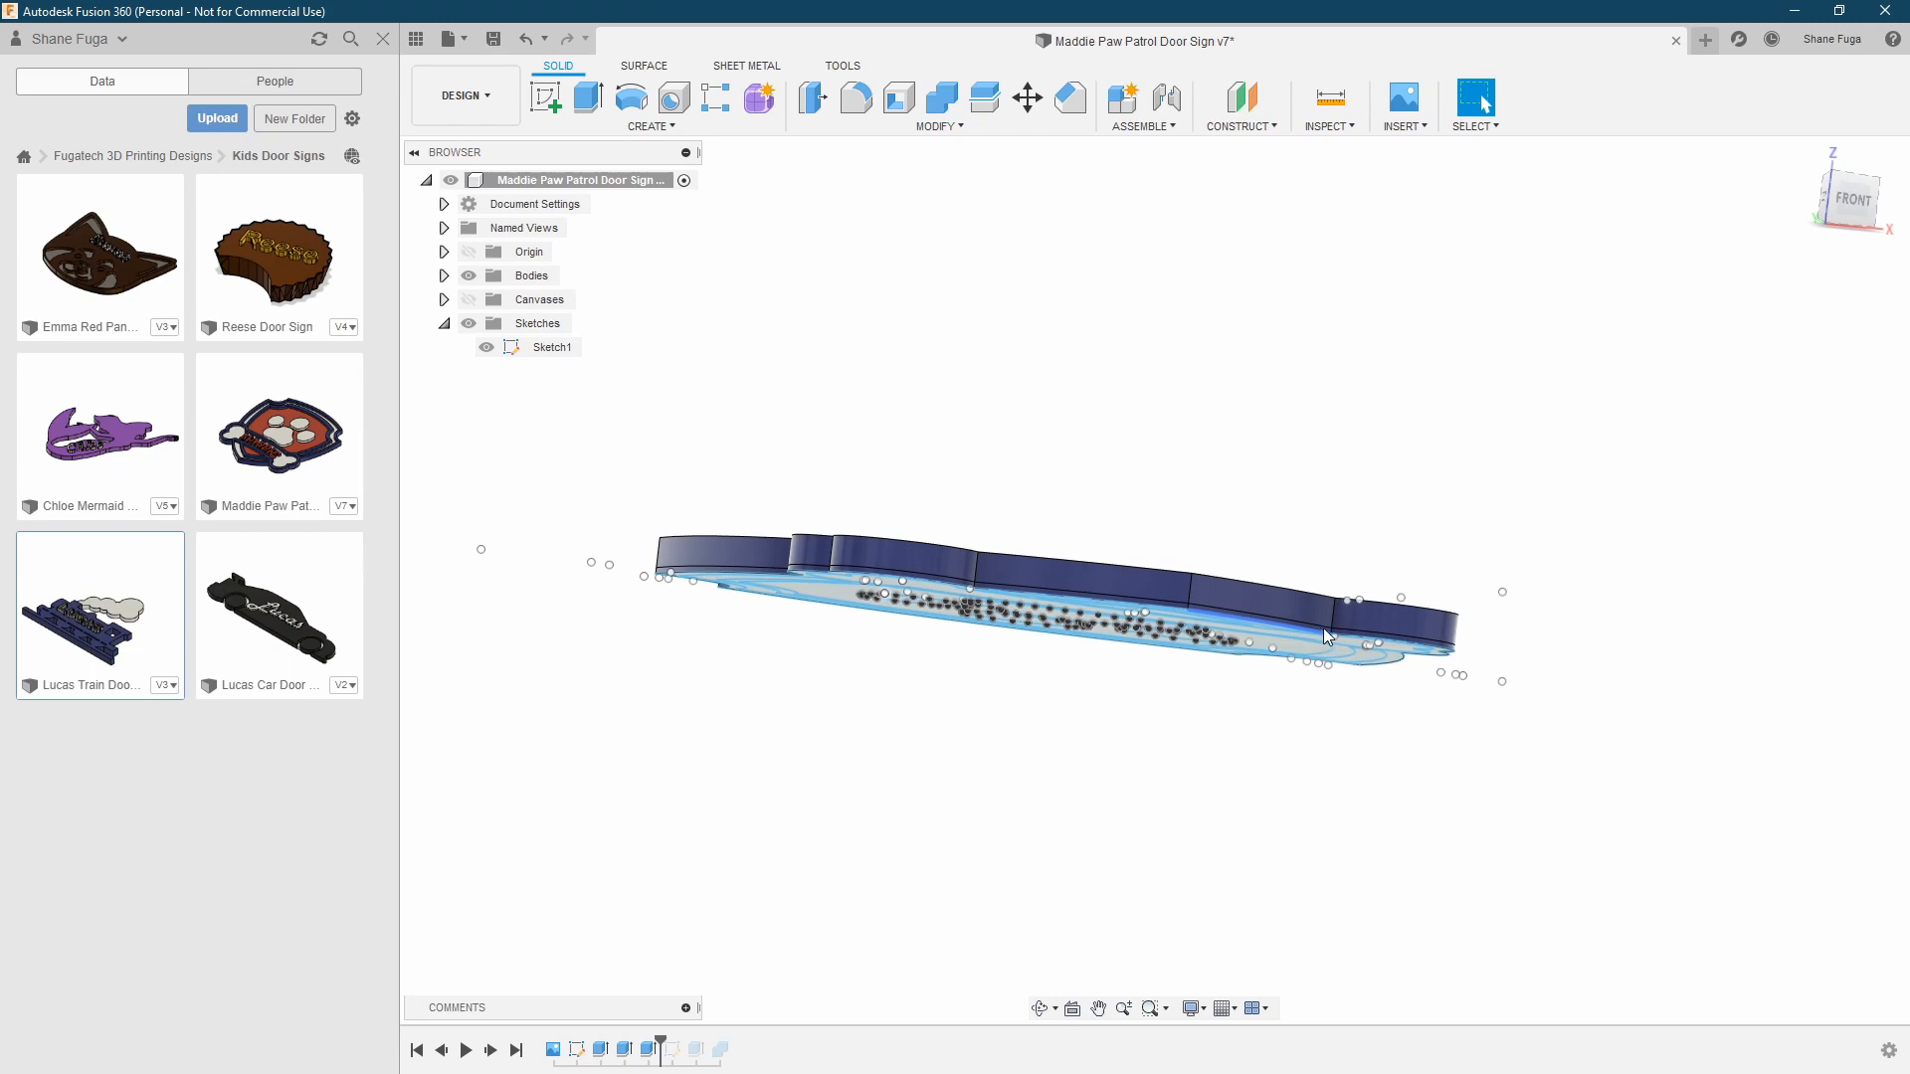
pyautogui.scroll(2, 1328, 636)
pyautogui.keyDown('shift'); pyautogui.moveTo(1295, 505); pyautogui.dragTo(1270, 649, button='middle'); pyautogui.keyUp('shift')
pyautogui.scroll(-3, 1270, 647)
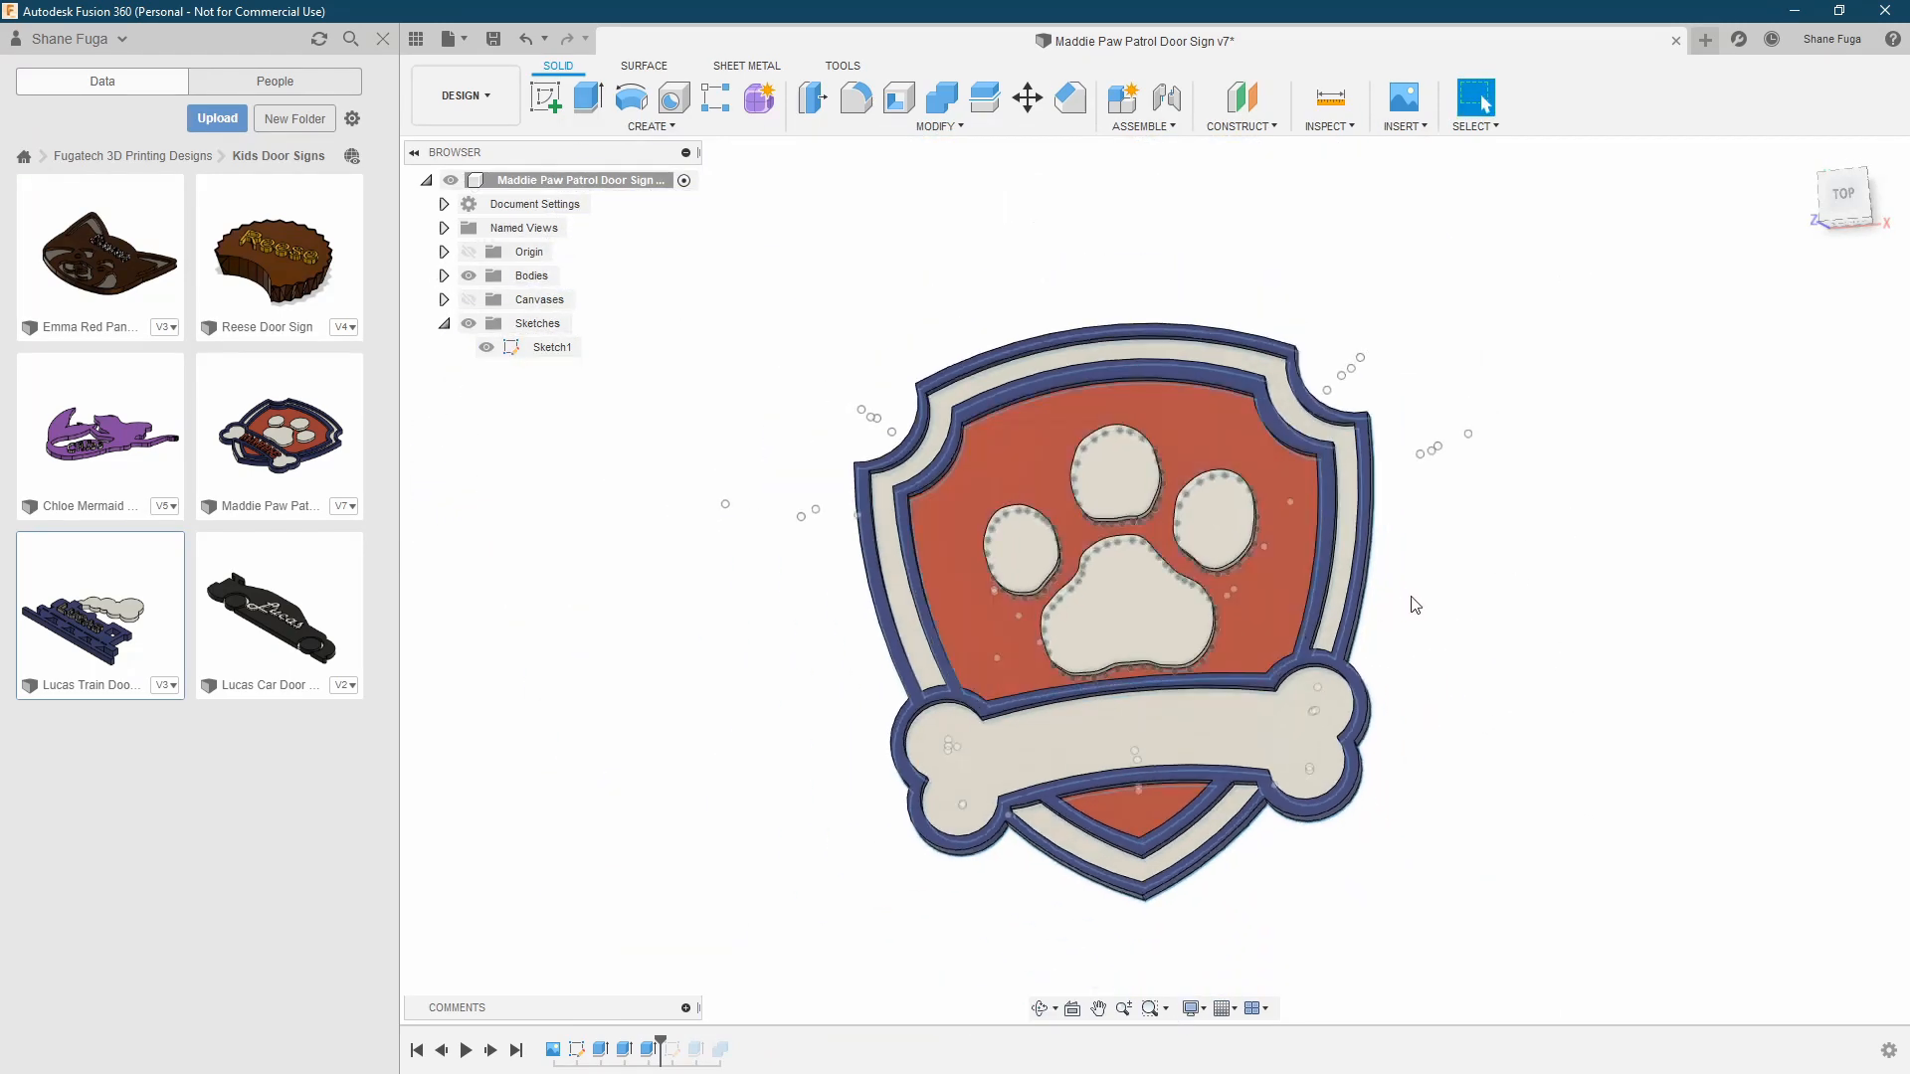
pyautogui.keyDown('shift'); pyautogui.moveTo(1442, 568); pyautogui.dragTo(1441, 567); pyautogui.keyUp('shift')
pyautogui.moveTo(1441, 567)
pyautogui.keyDown('shift'); pyautogui.mouseDown(button='middle')
pyautogui.moveTo(1438, 585)
pyautogui.moveTo(1481, 558)
pyautogui.moveTo(1449, 600)
pyautogui.mouseUp(button='middle'); pyautogui.keyUp('shift')
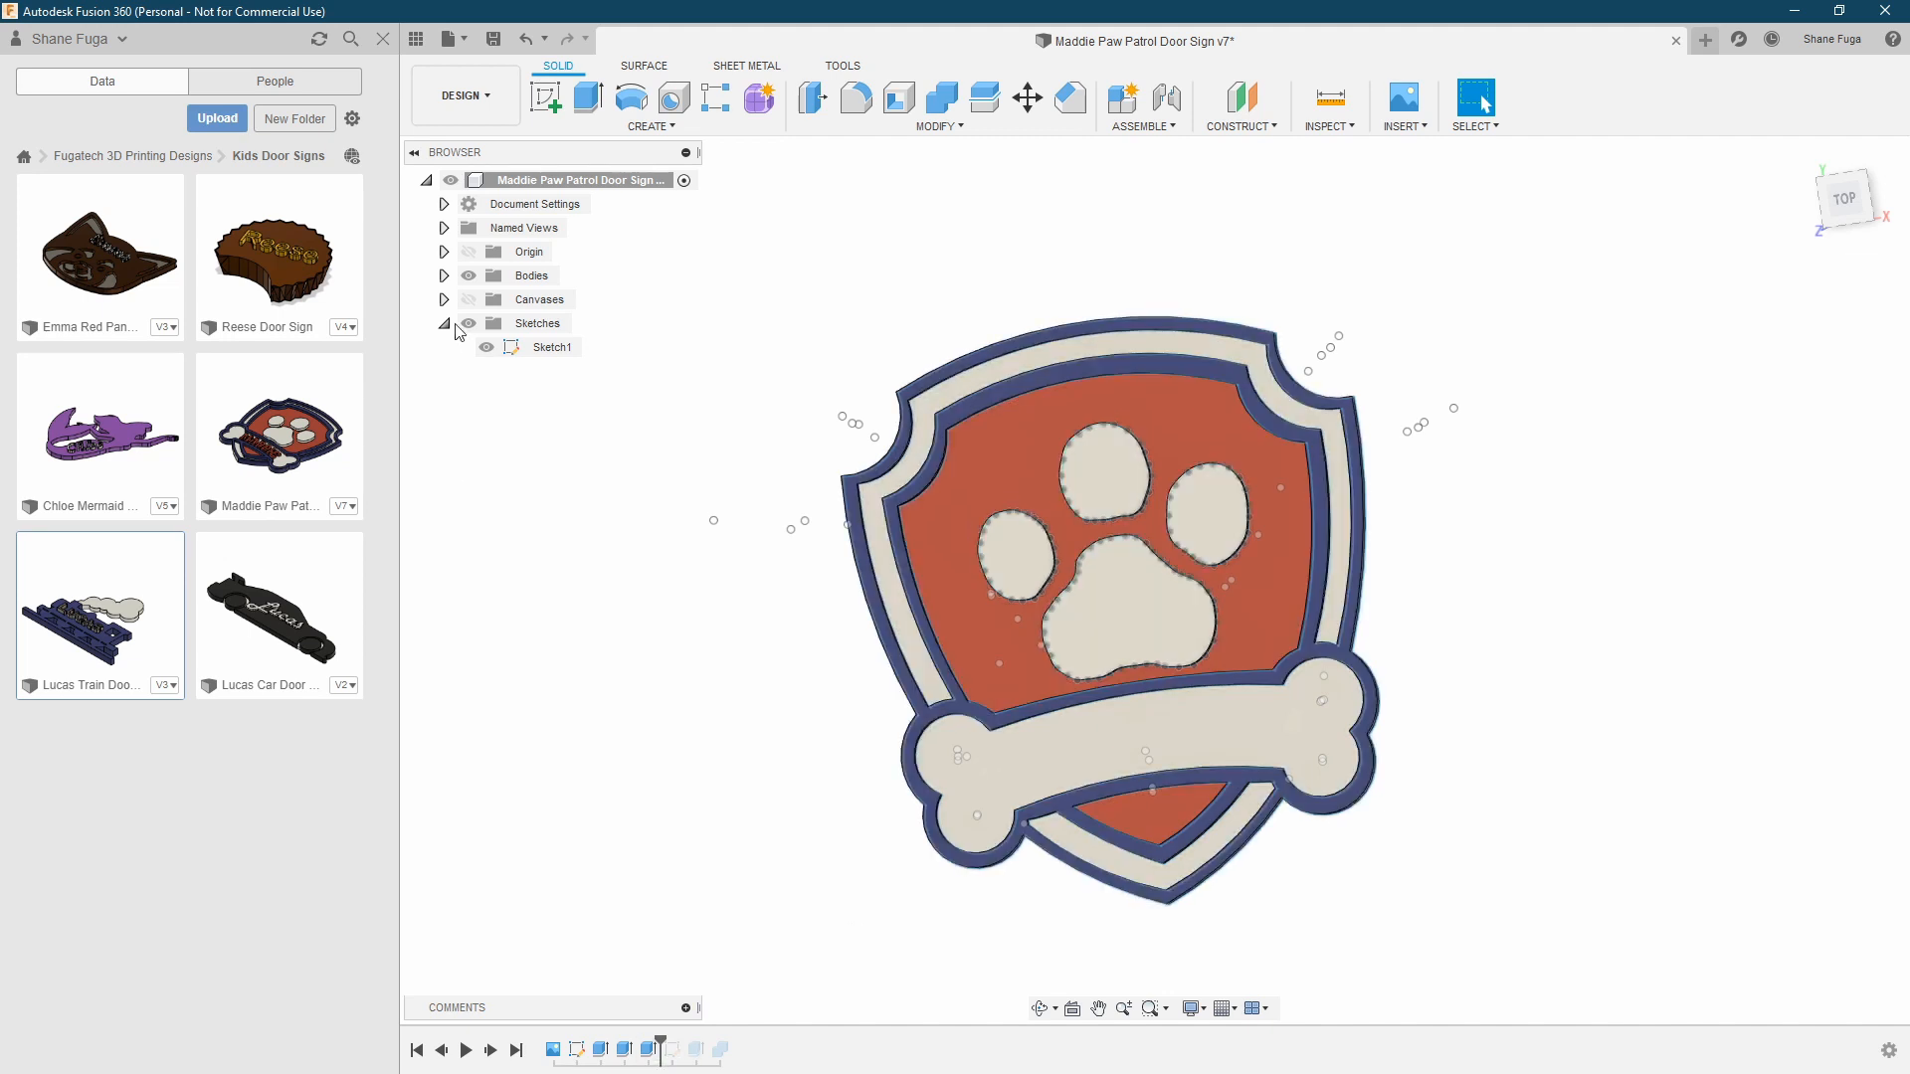
pyautogui.click(444, 275)
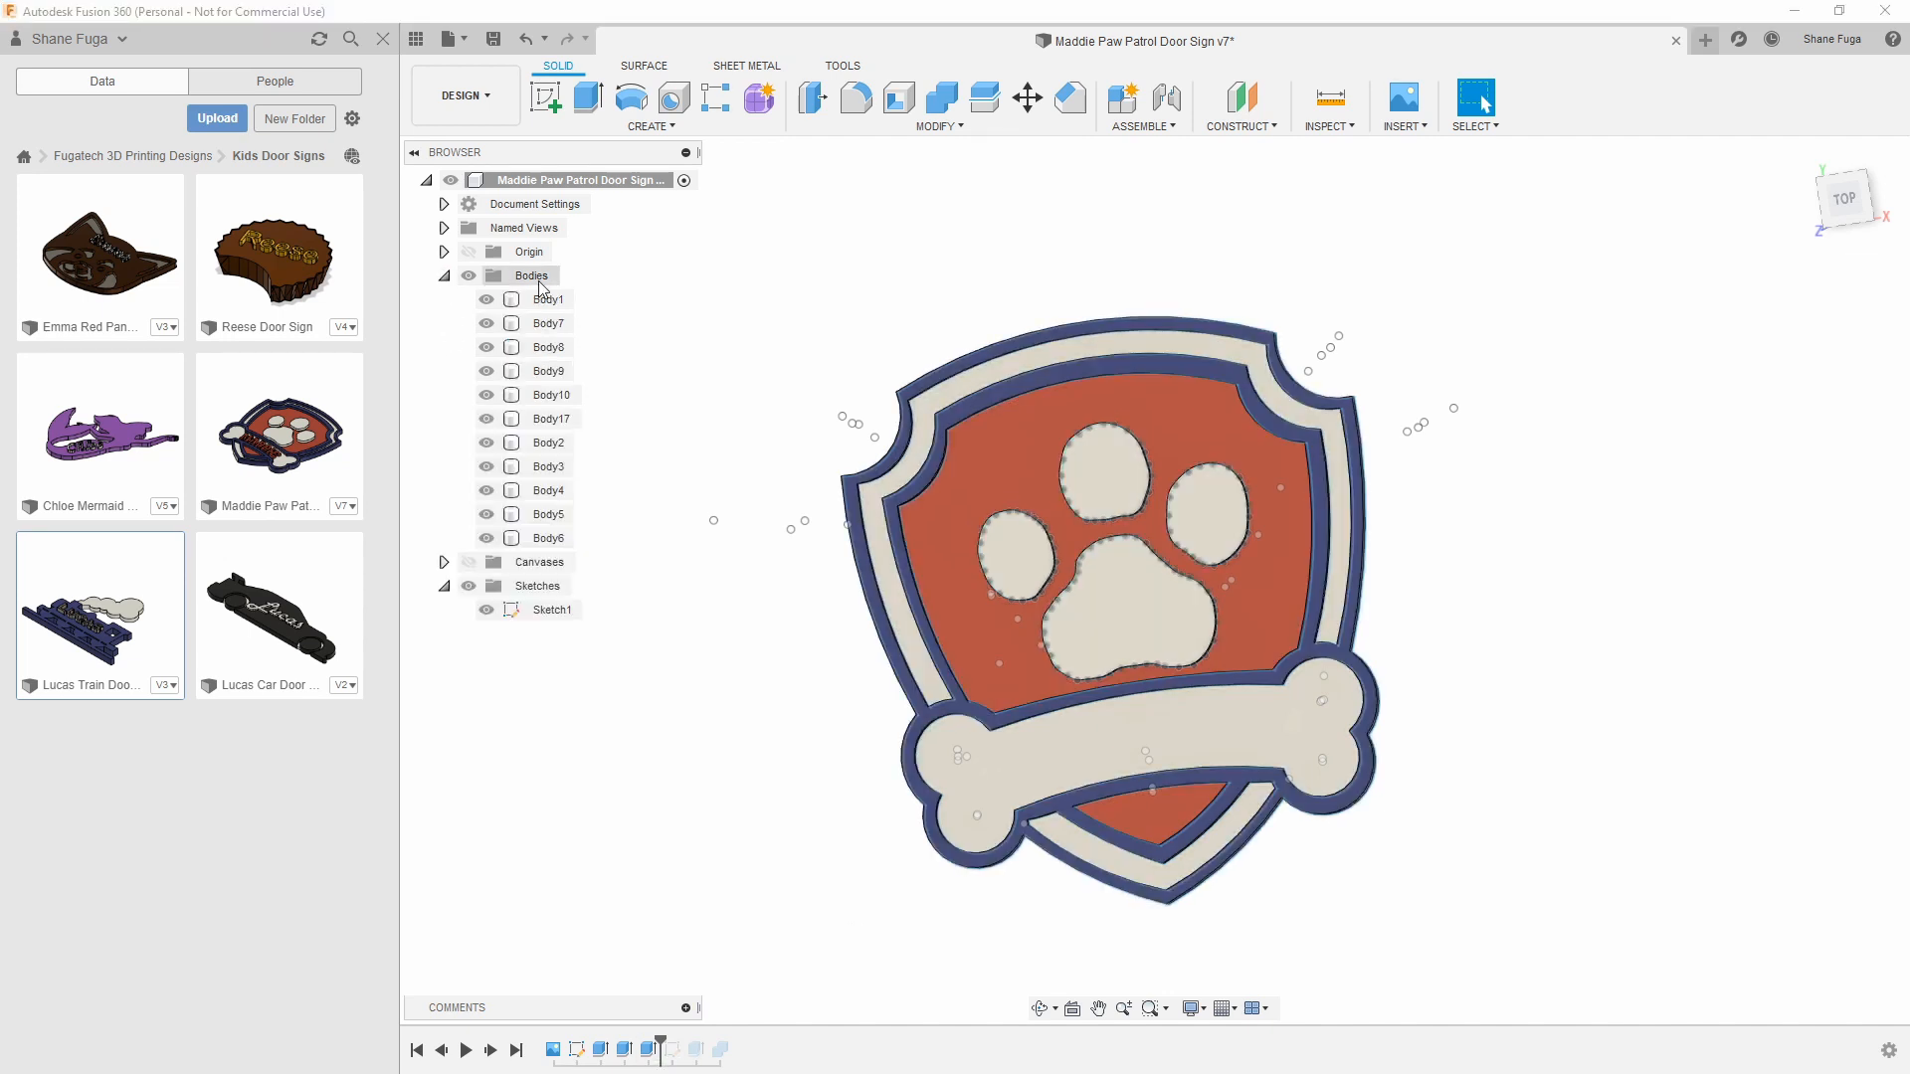
pyautogui.click(553, 346)
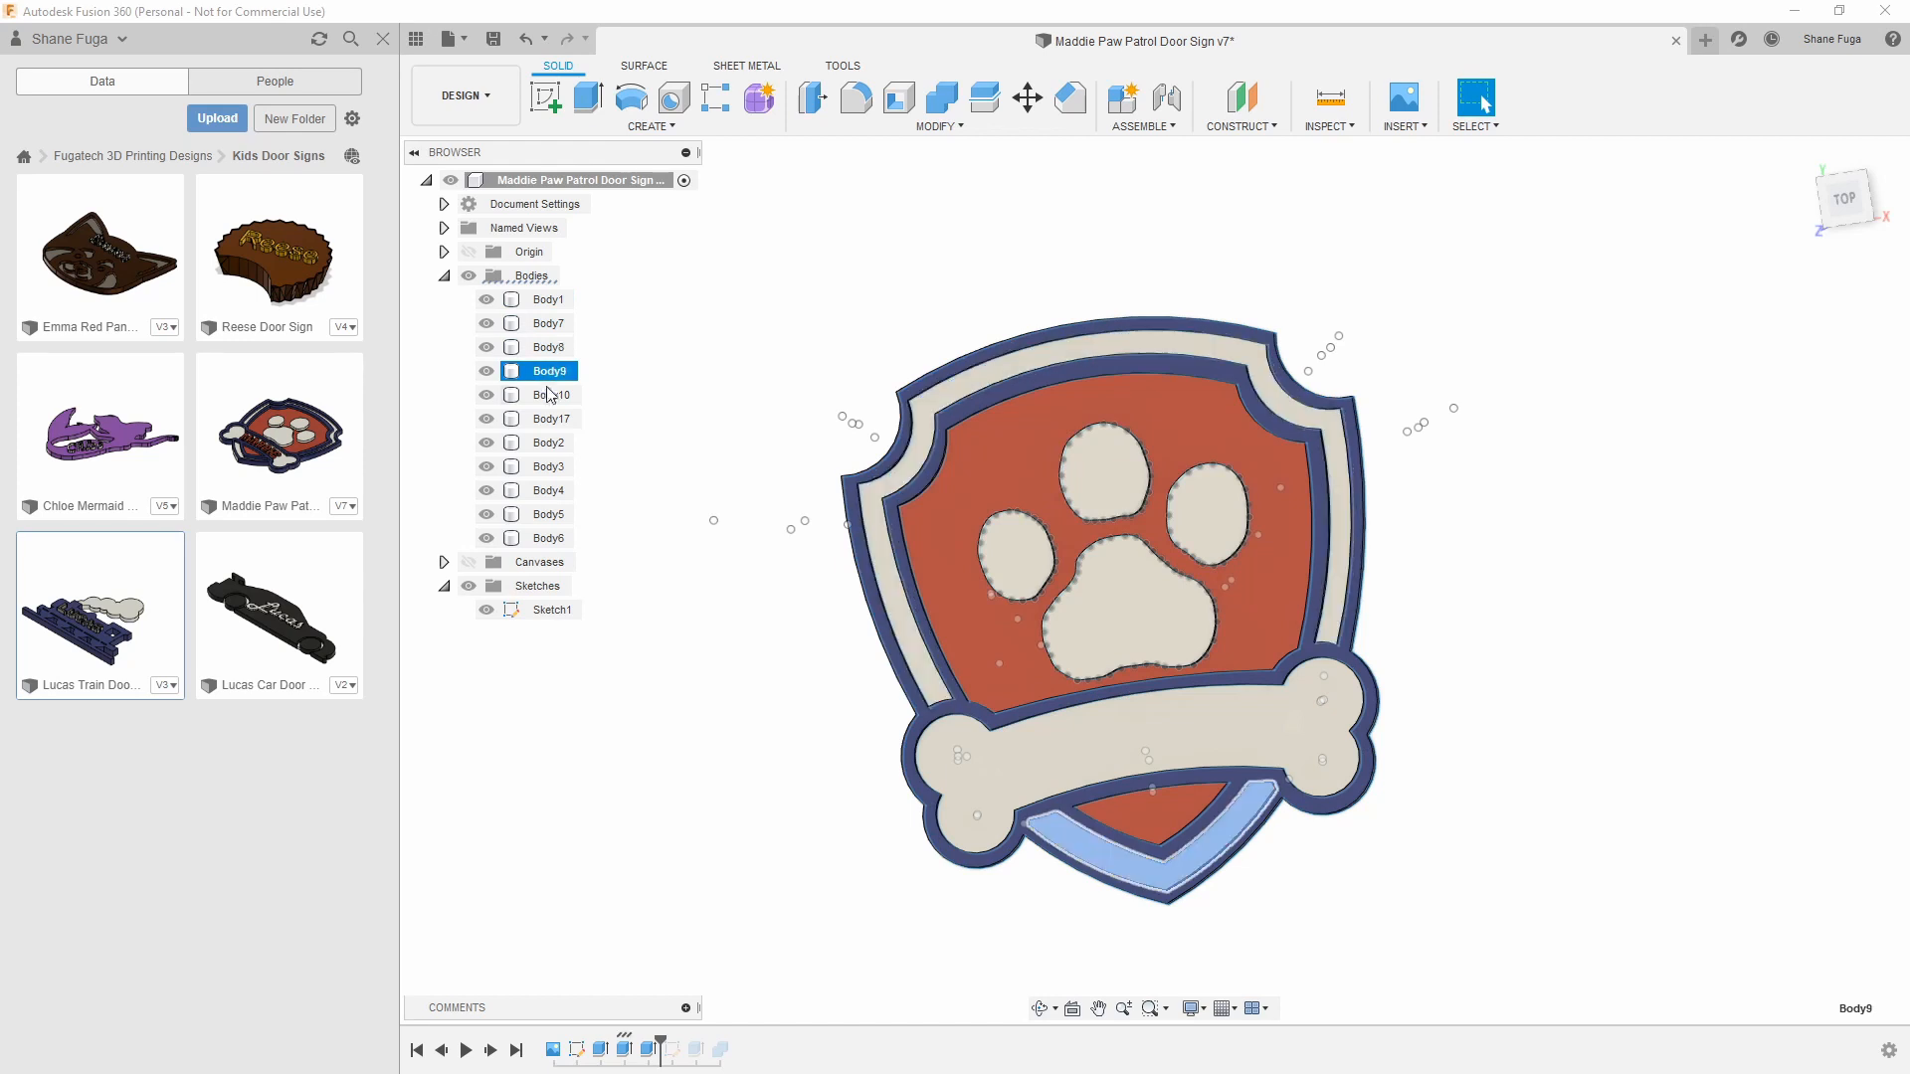
pyautogui.click(547, 443)
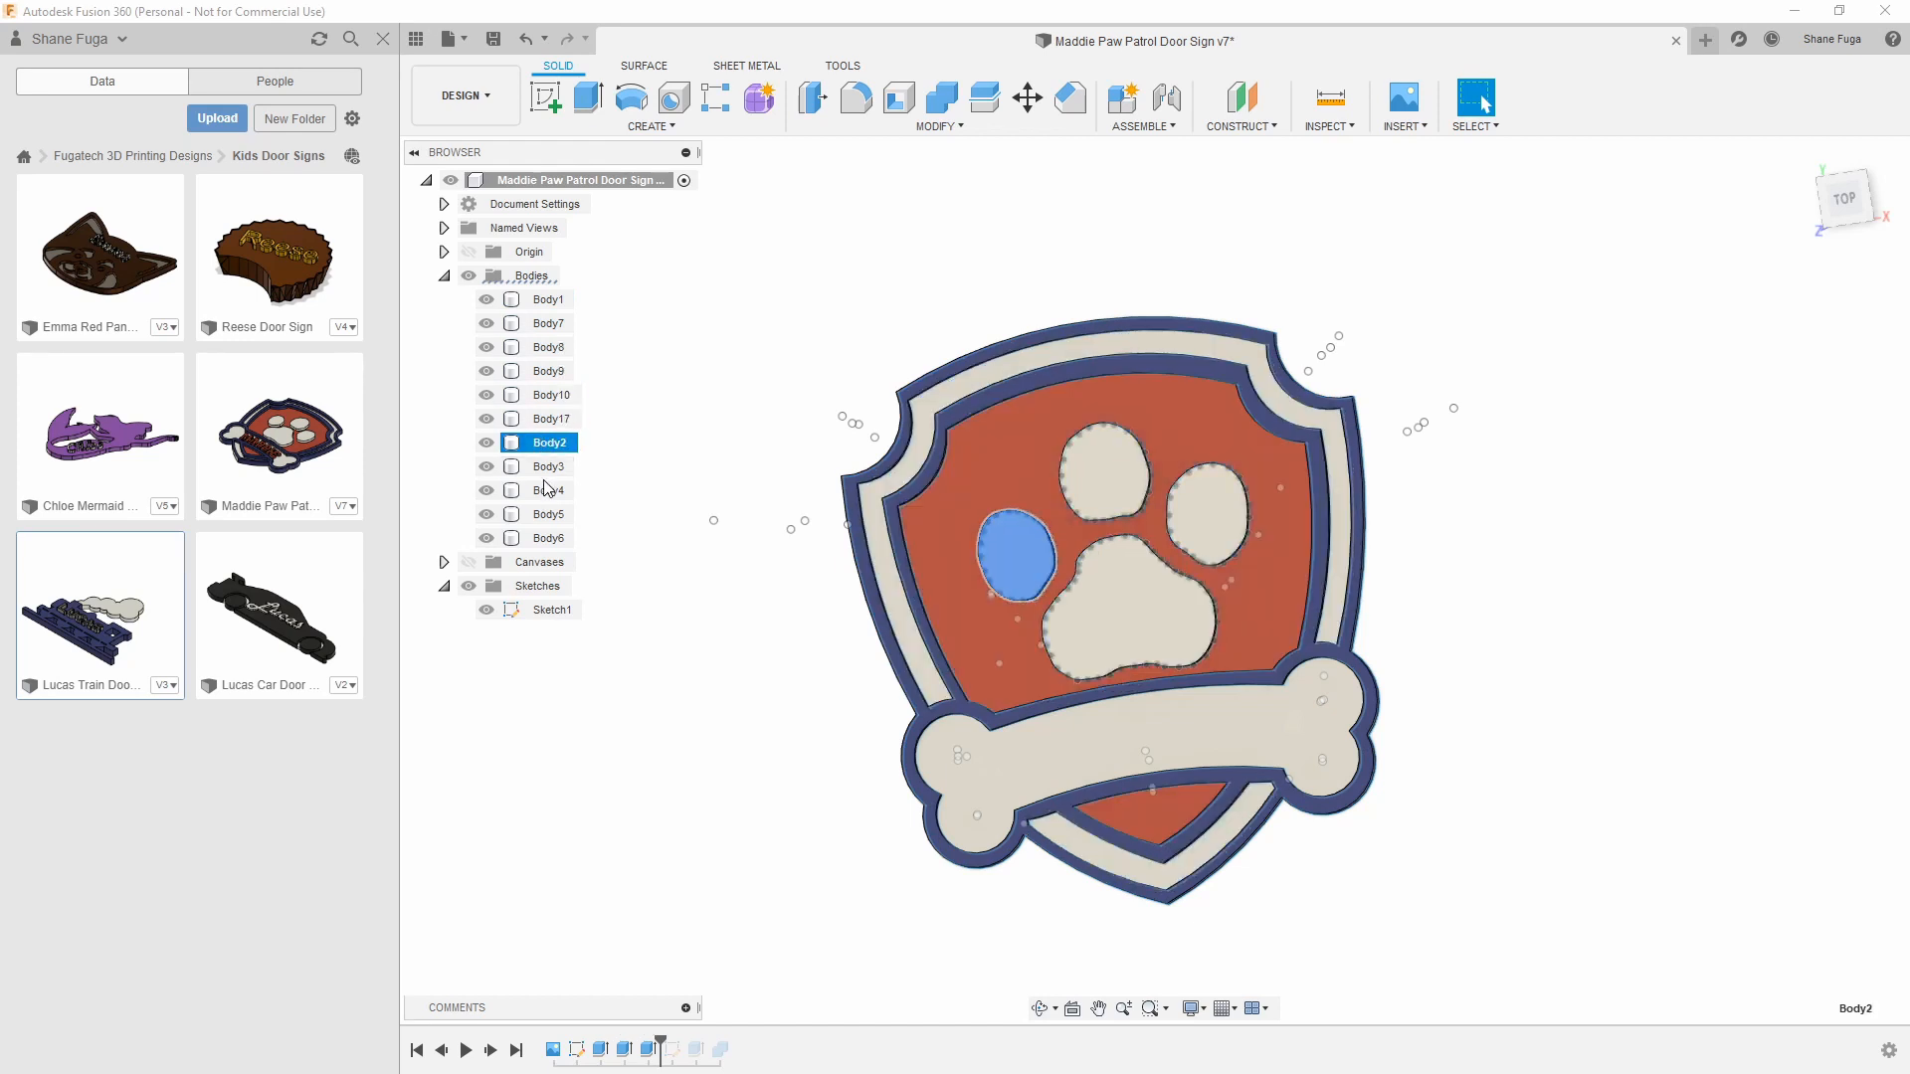
pyautogui.click(656, 632)
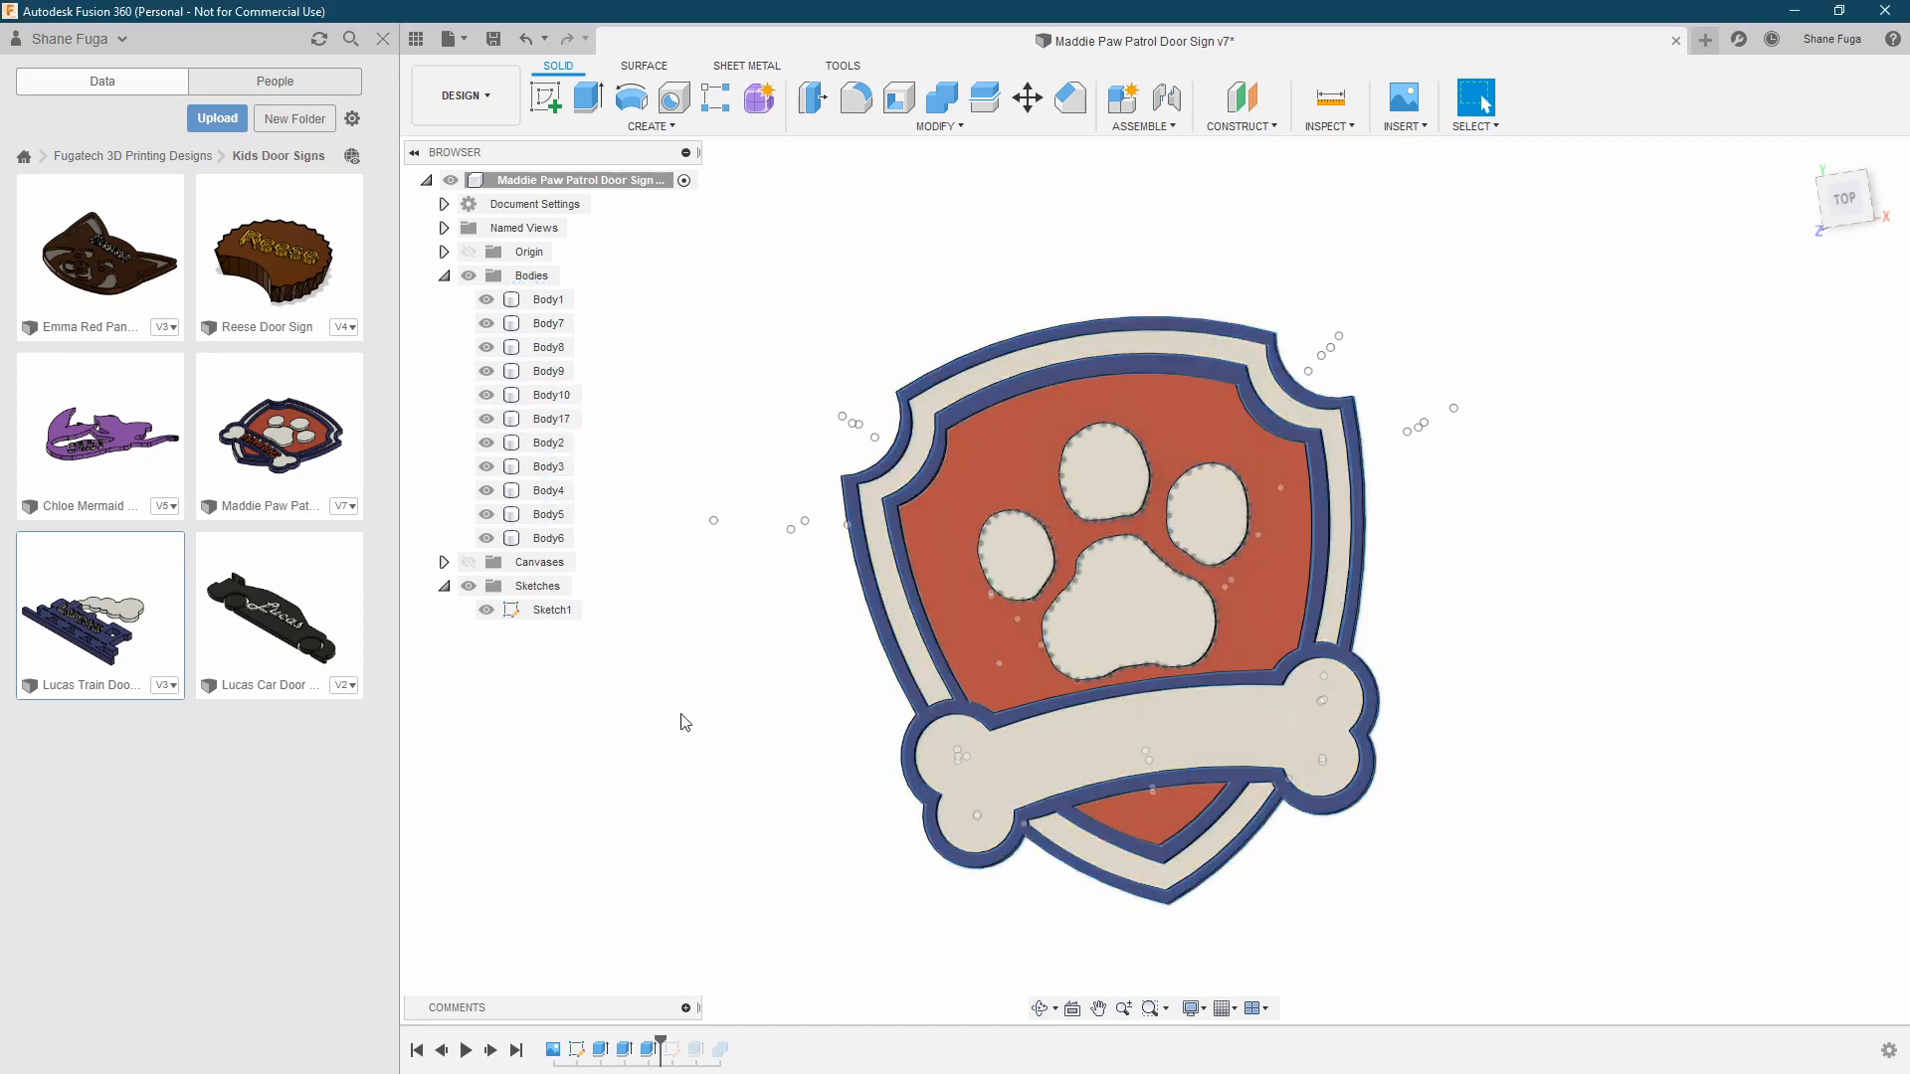
# Show Sketch3 with the name's text-path circle and roll the timeline back to just before the letter extrusion, viewed from the top
pyautogui.click(490, 1052)
pyautogui.click(491, 1051)
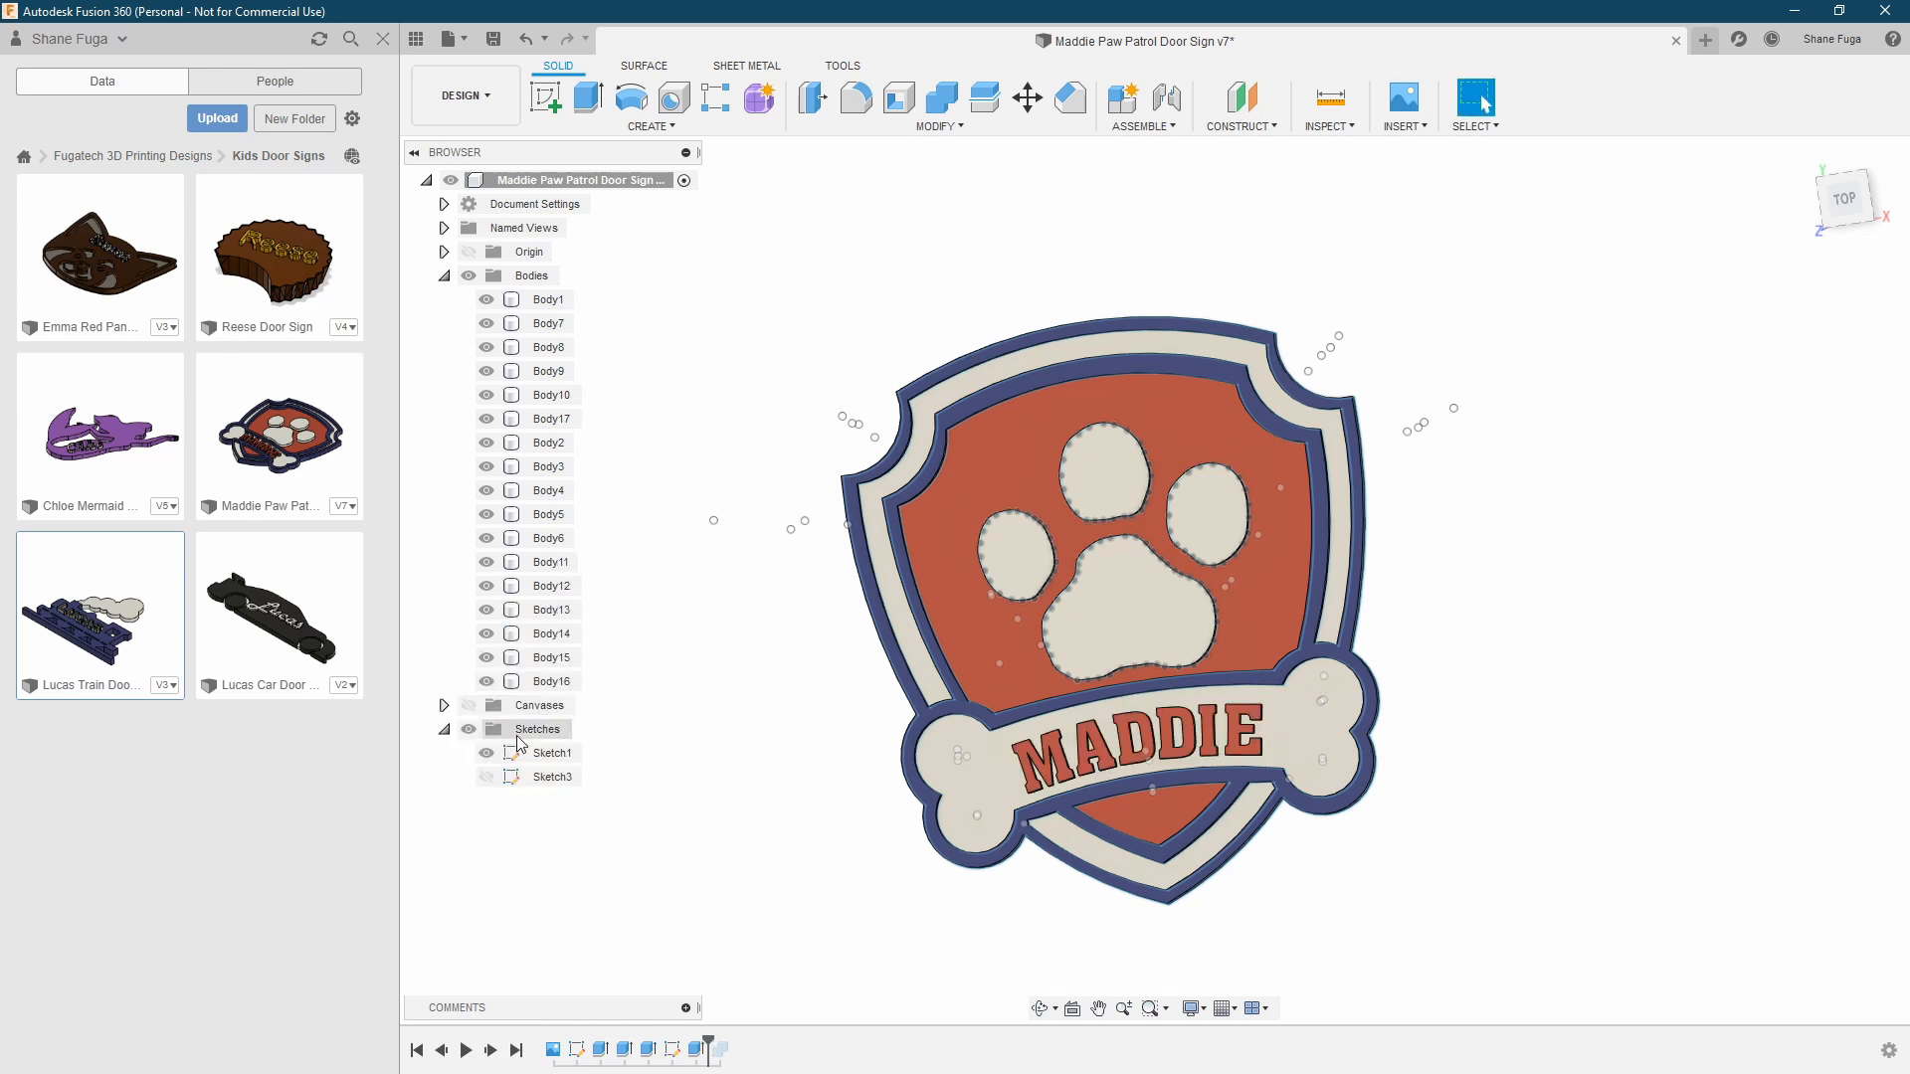
pyautogui.click(487, 777)
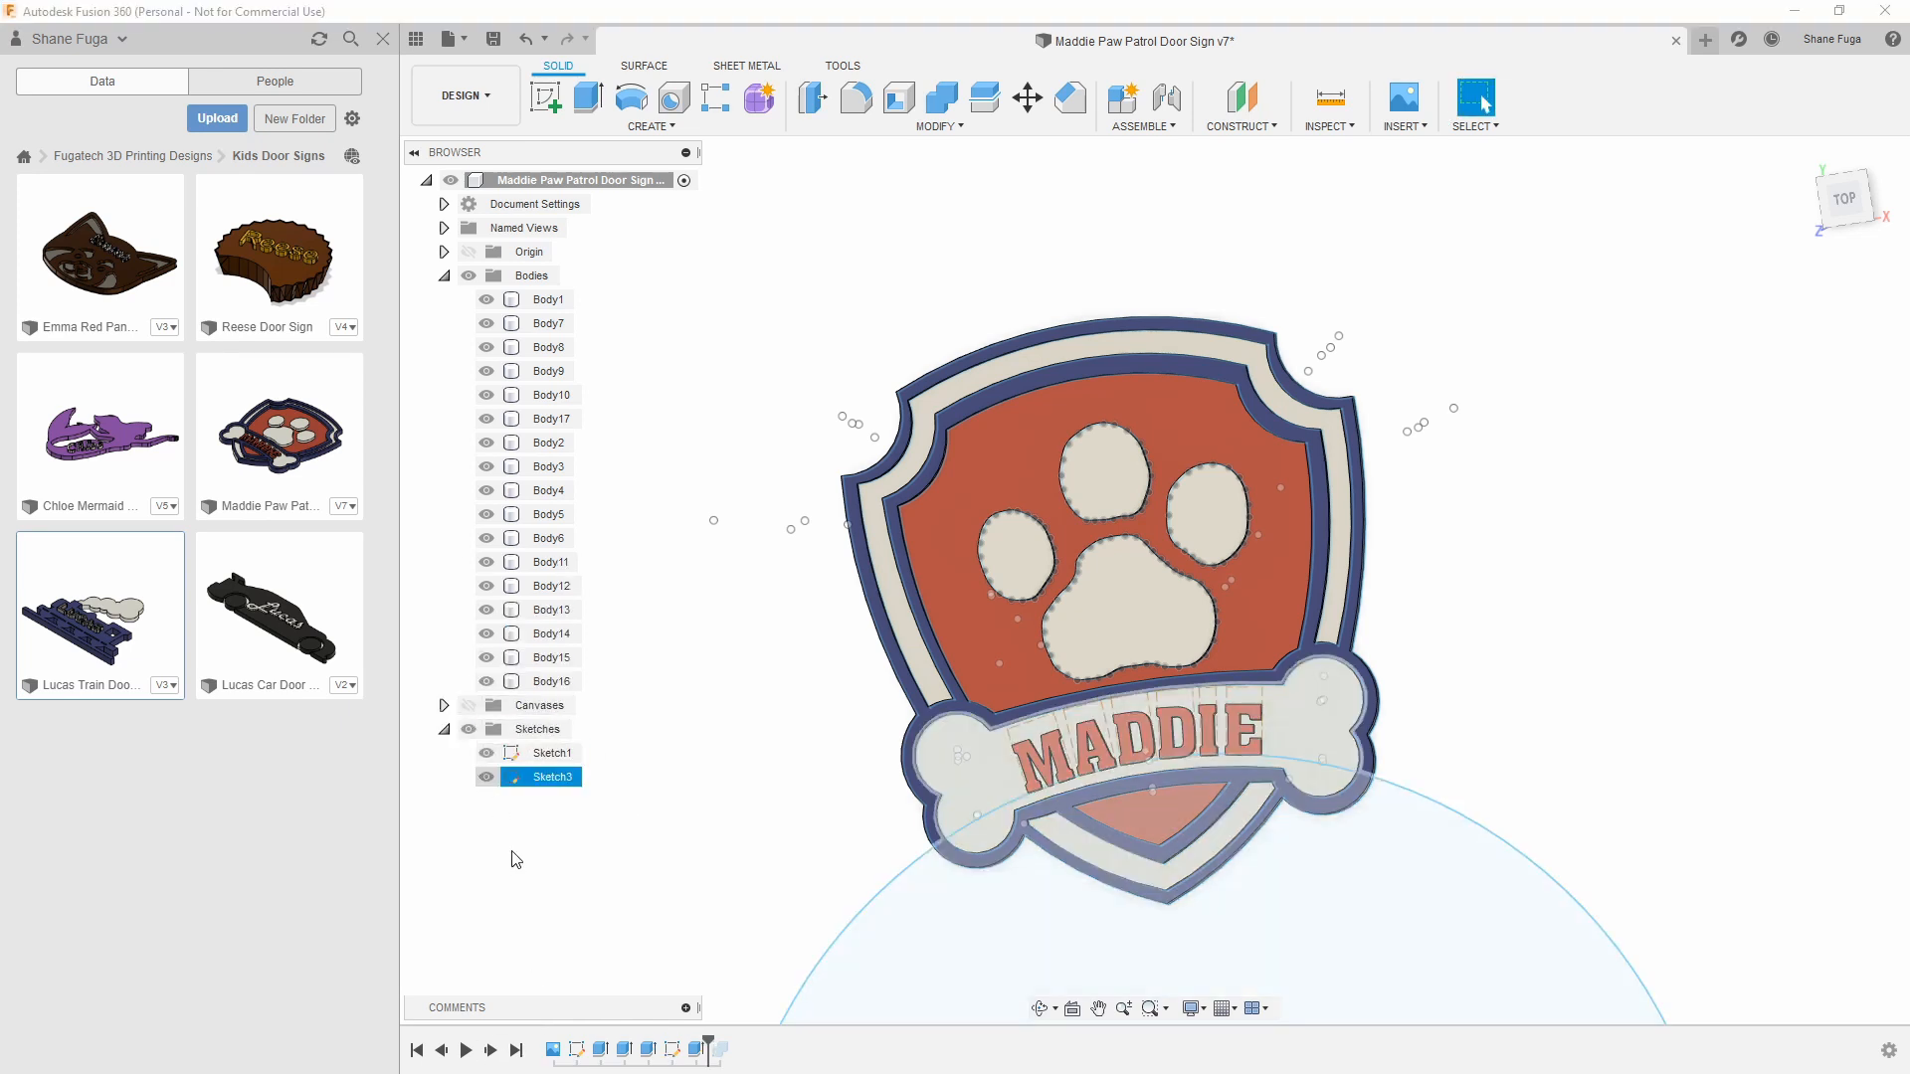
pyautogui.click(441, 1052)
pyautogui.moveTo(676, 842)
pyautogui.keyDown('shift'); pyautogui.mouseDown(button='middle')
pyautogui.moveTo(640, 868)
pyautogui.moveTo(724, 853)
pyautogui.mouseUp(button='middle'); pyautogui.keyUp('shift')
pyautogui.moveTo(791, 799); pyautogui.dragTo(1039, 378, button='middle')
pyautogui.scroll(-1, 1174, 733)
pyautogui.scroll(-1, 1174, 733)
pyautogui.moveTo(1262, 715); pyautogui.dragTo(1073, 648, button='middle')
pyautogui.click(1844, 201)
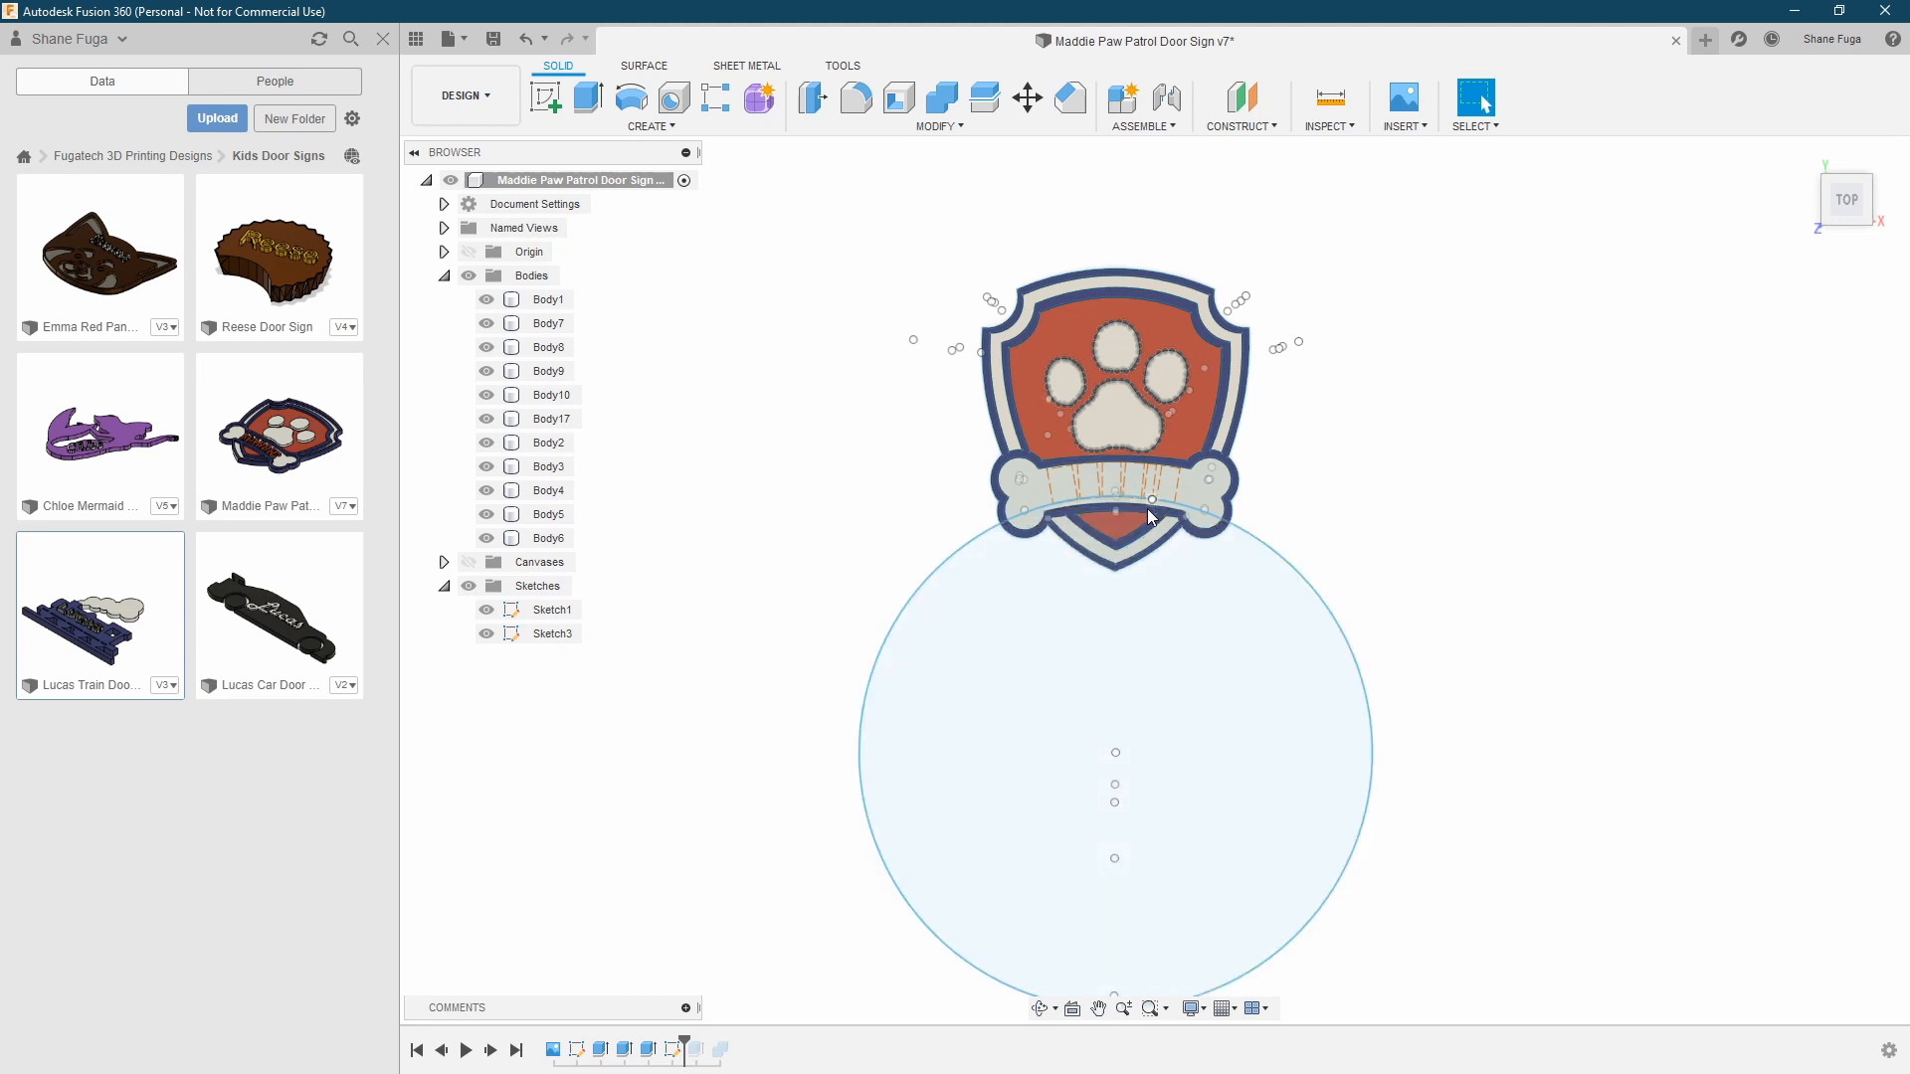
# Measure the large text-path circle crossing the bone and select the bone profile above it for inspection
pyautogui.scroll(5, 1120, 507)
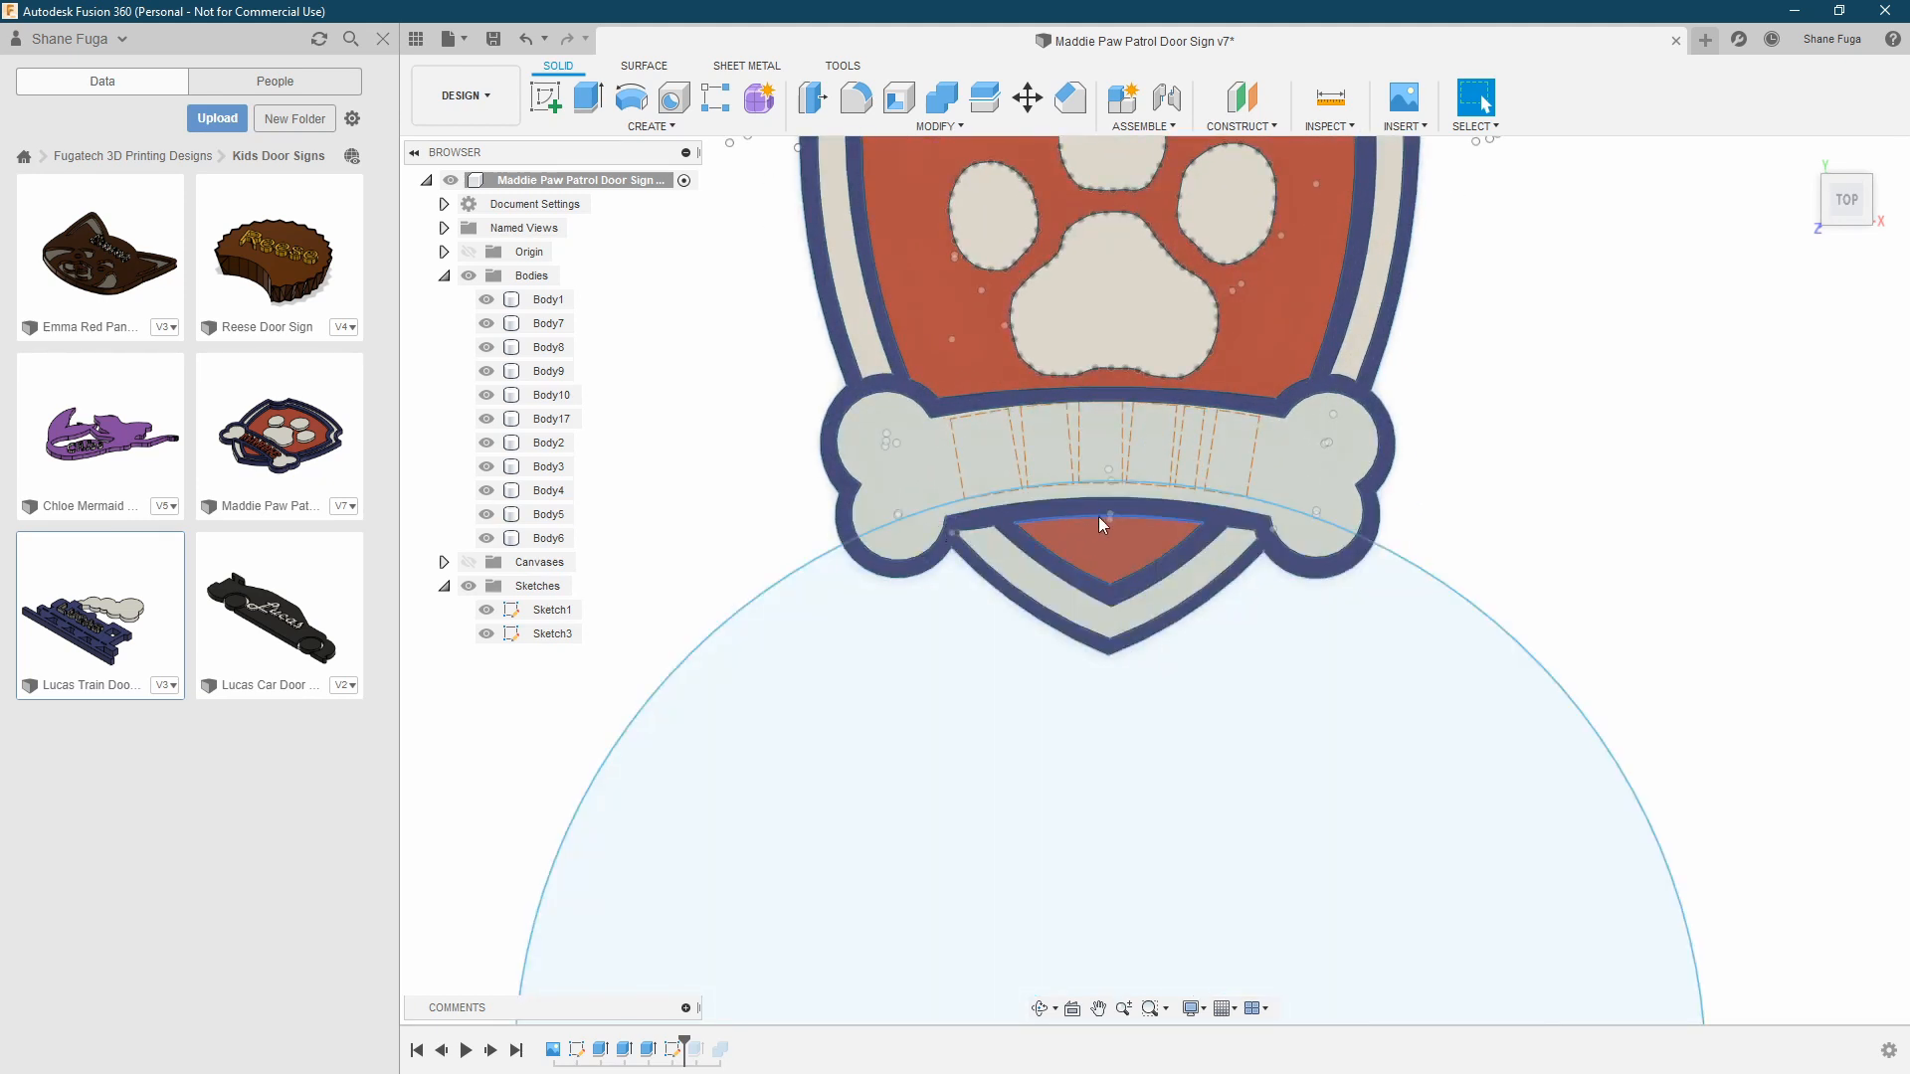
pyautogui.scroll(-3, 1106, 504)
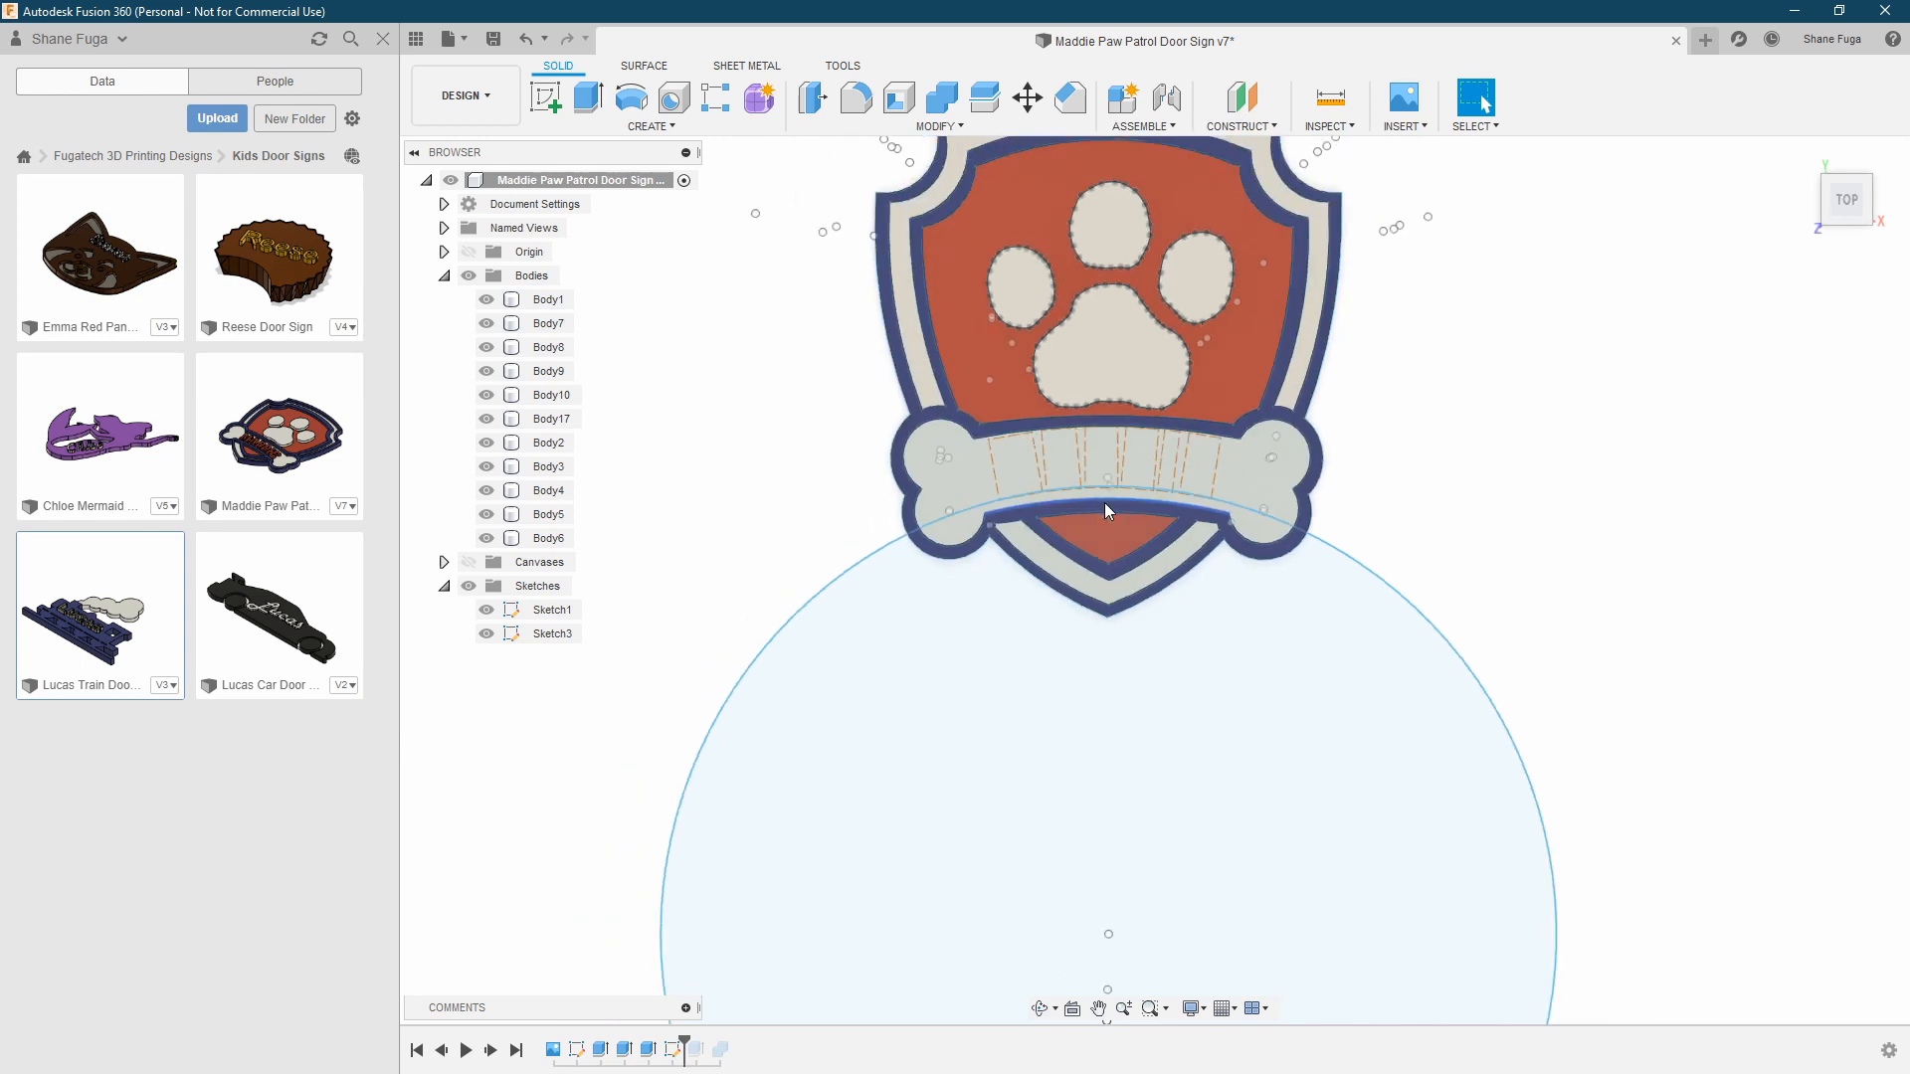
pyautogui.moveTo(1141, 566); pyautogui.dragTo(1214, 468, button='middle')
pyautogui.scroll(4, 1241, 421)
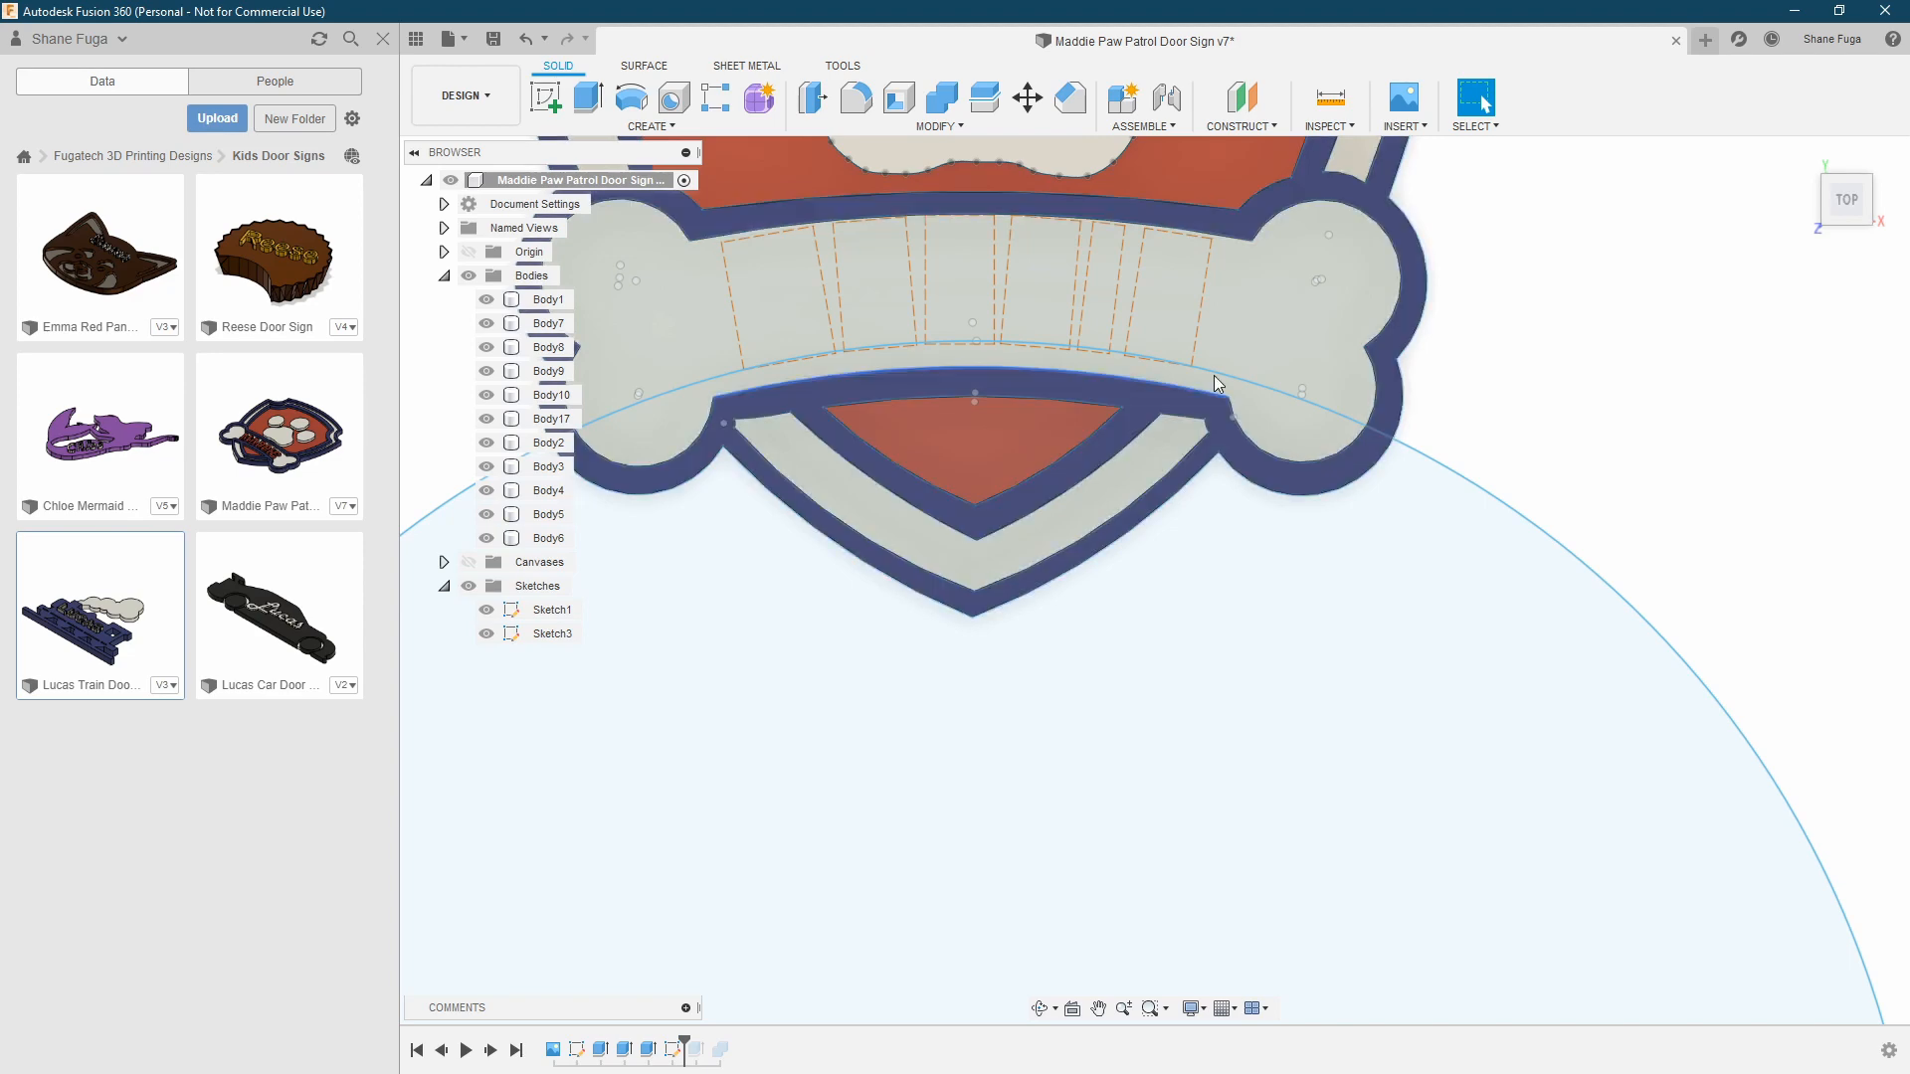
pyautogui.moveTo(1024, 397); pyautogui.dragTo(1178, 463, button='middle')
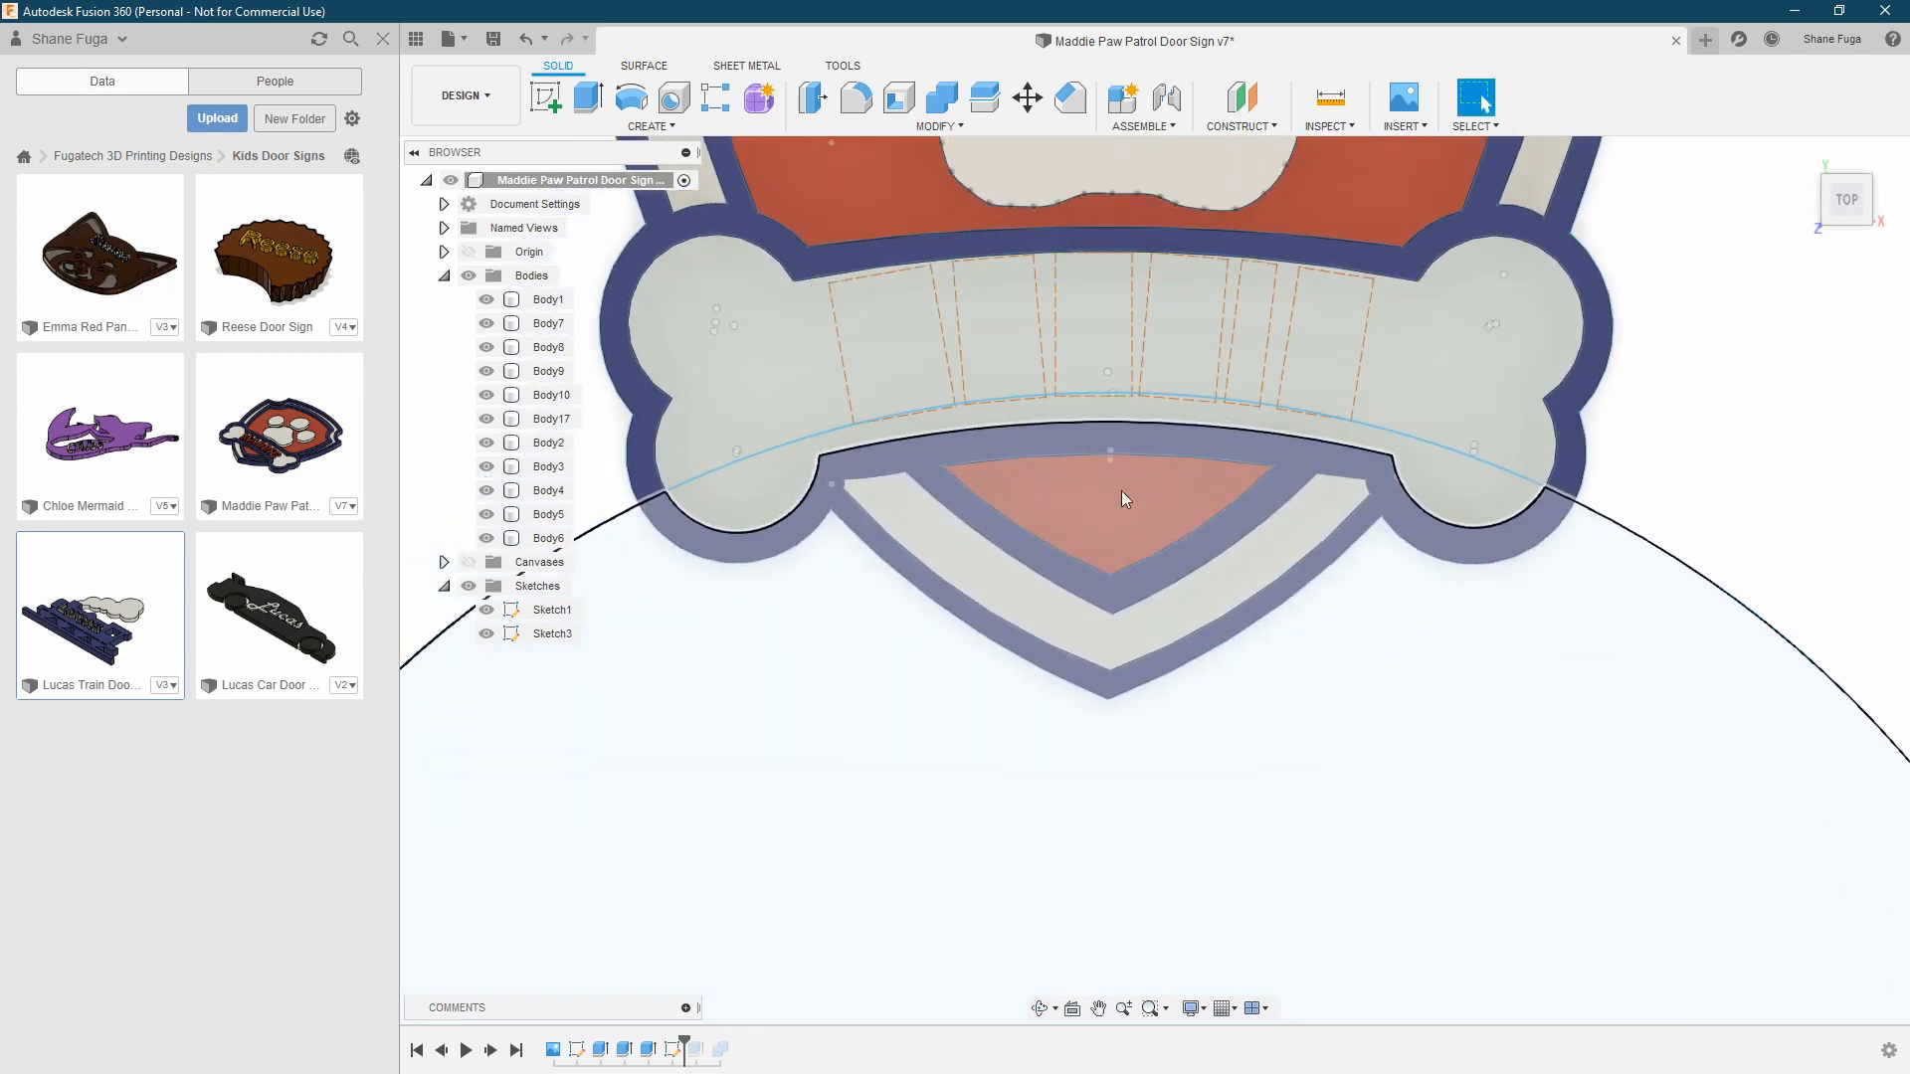
pyautogui.scroll(-4, 1144, 474)
pyautogui.click(1568, 525)
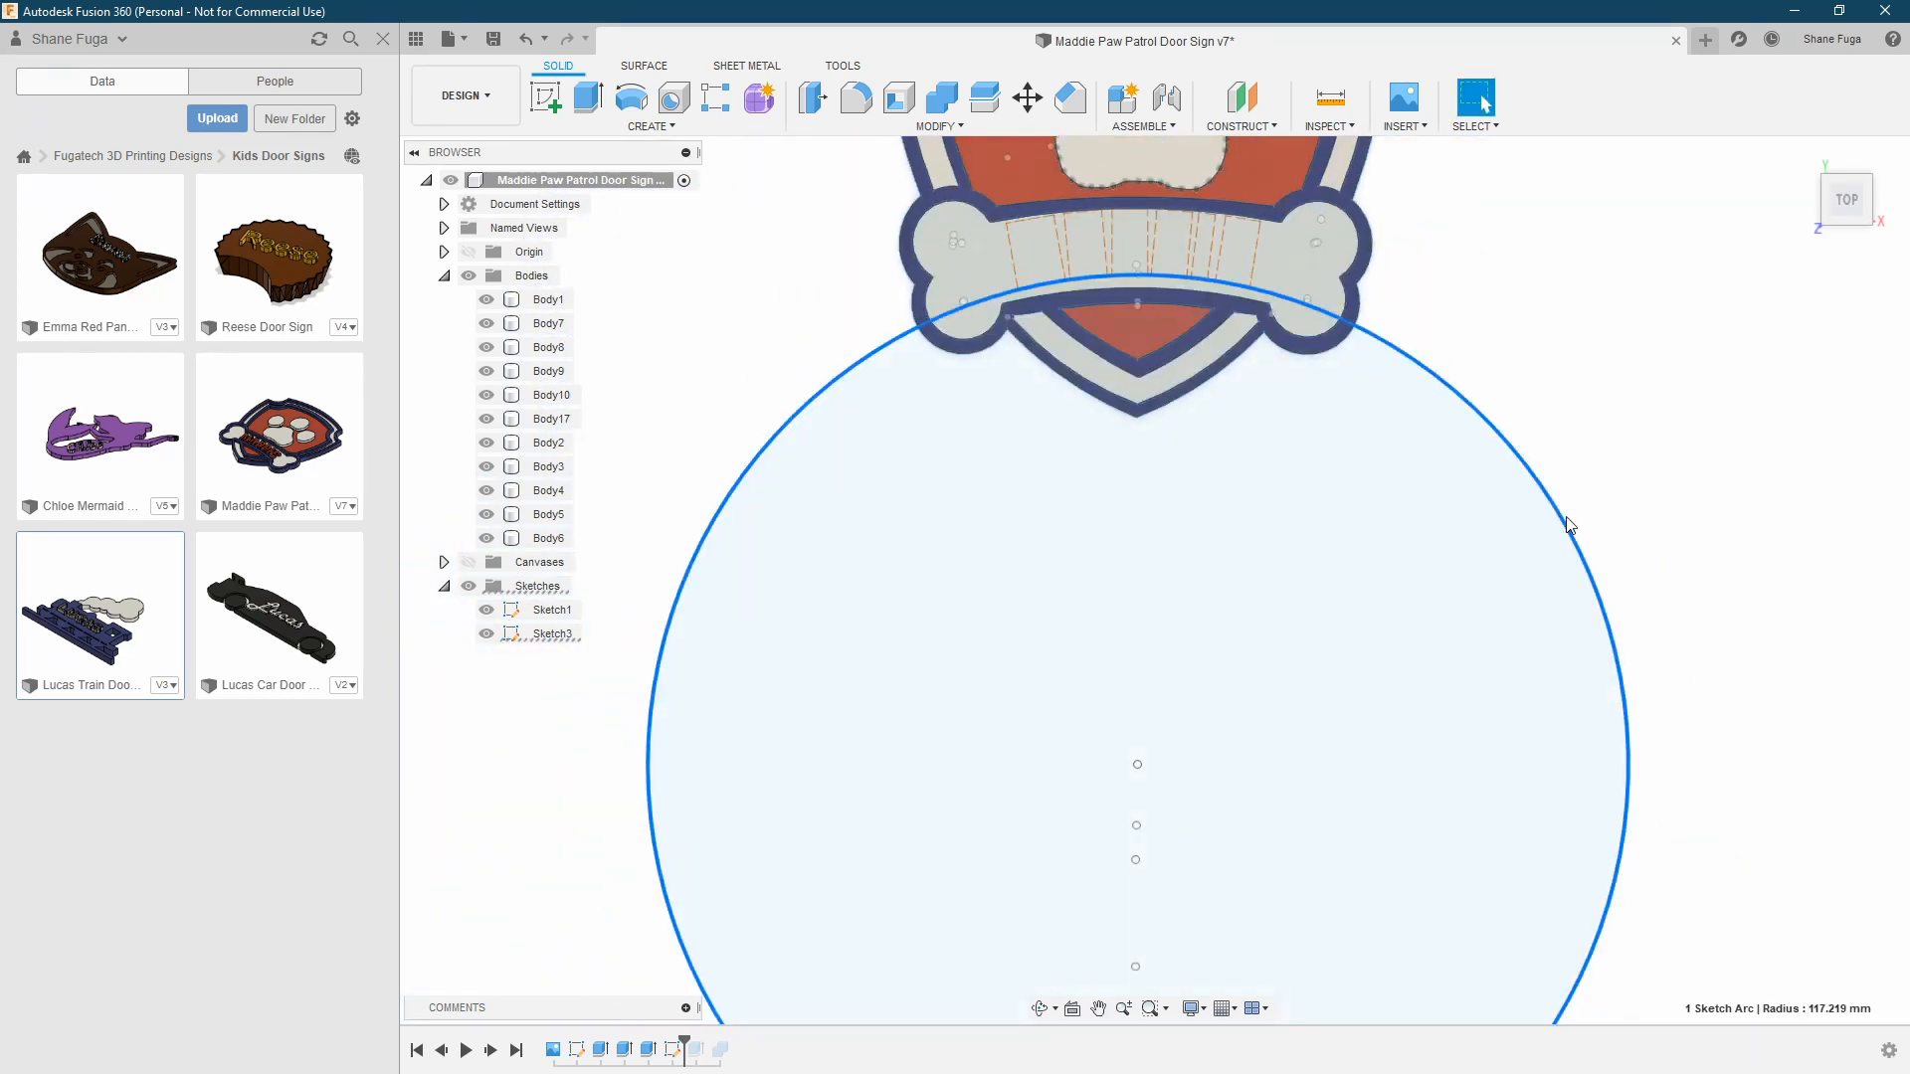
pyautogui.click(1329, 96)
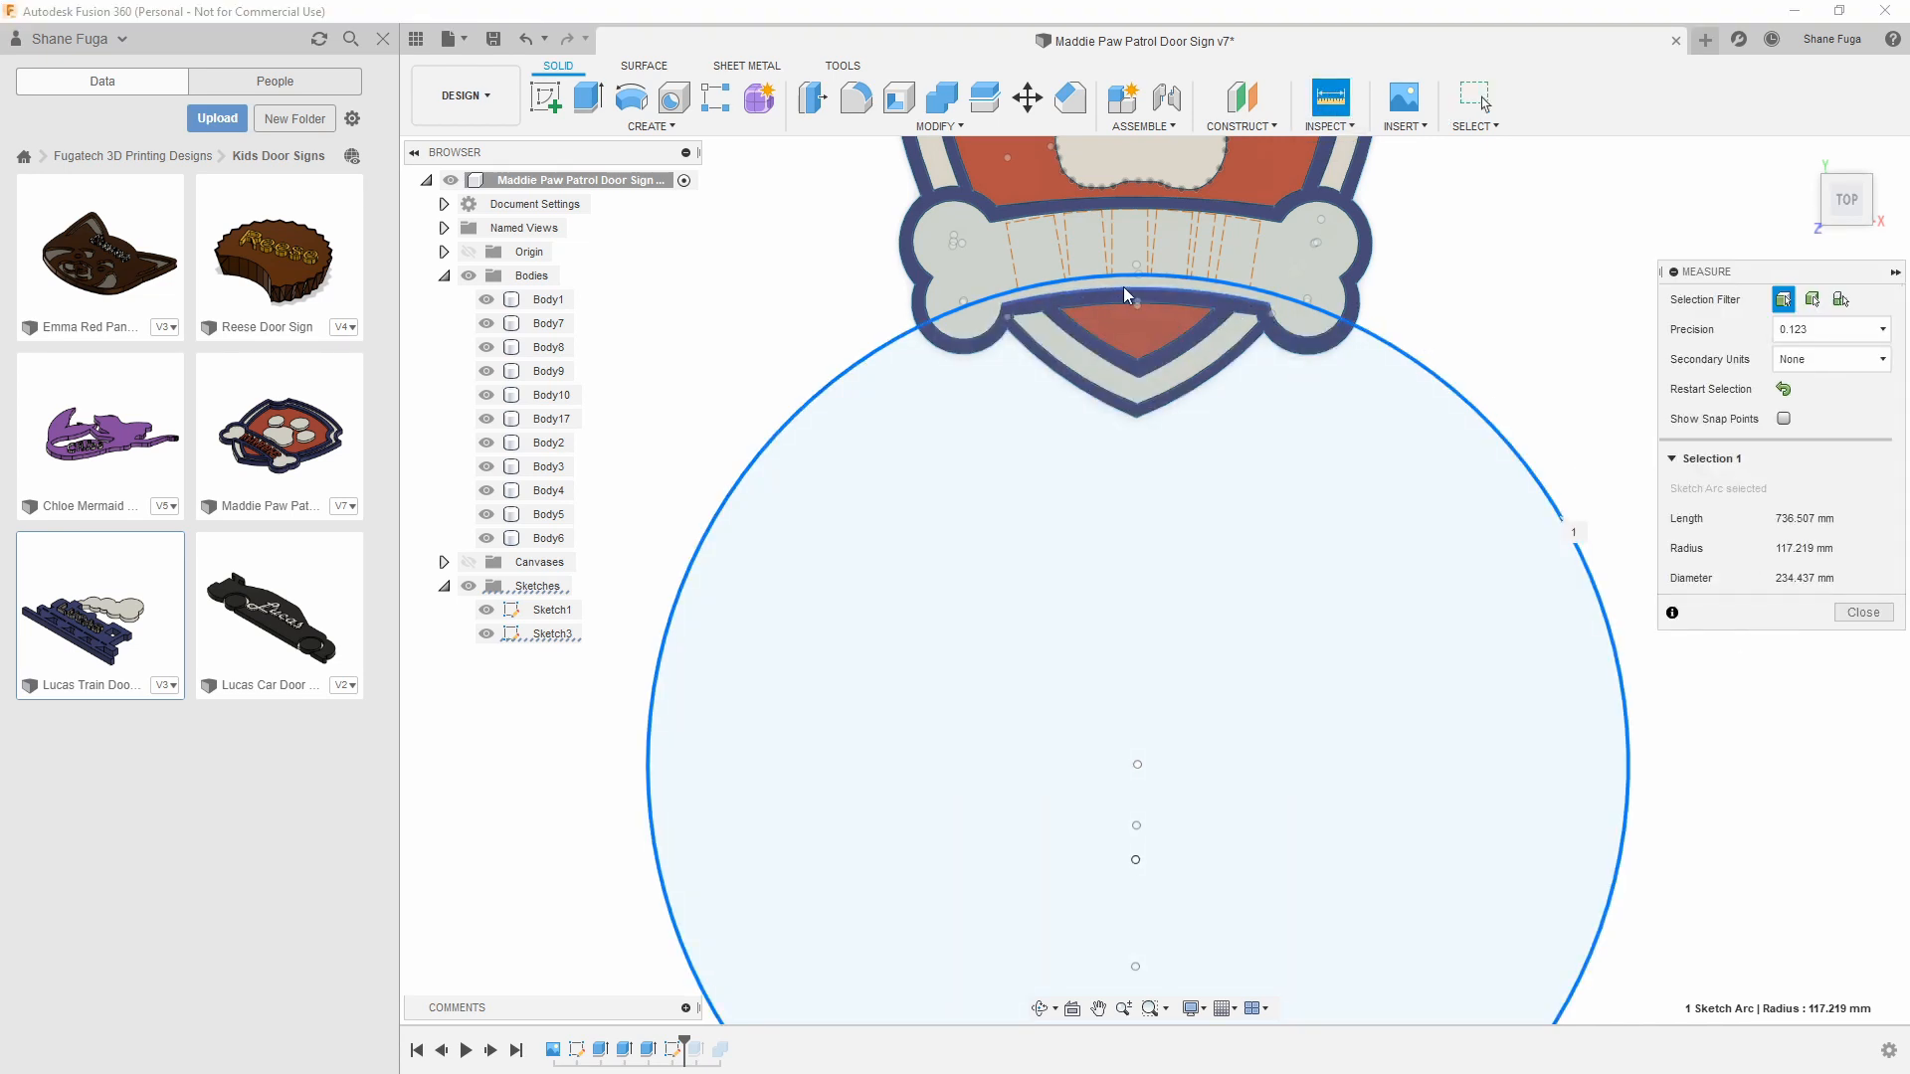
pyautogui.click(1863, 612)
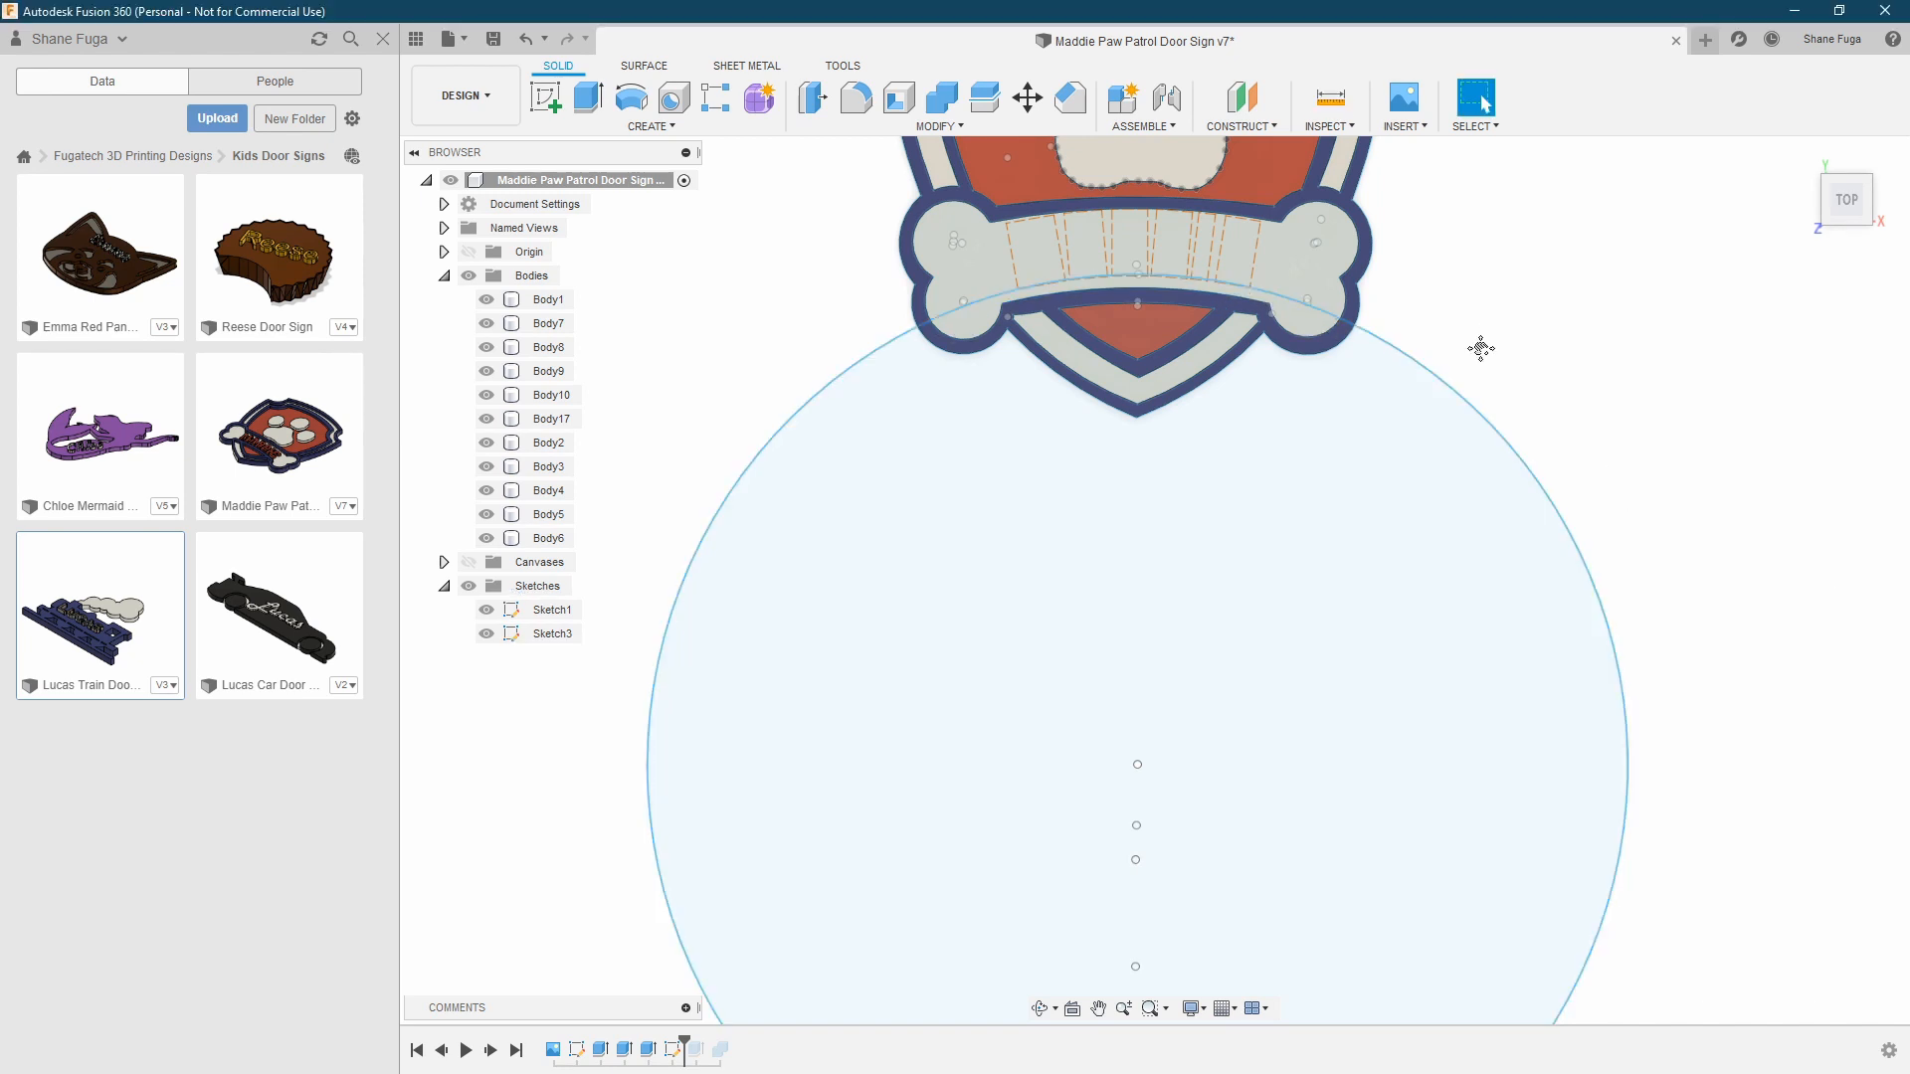
pyautogui.moveTo(1479, 345); pyautogui.dragTo(1436, 499, button='middle')
pyautogui.scroll(2, 1436, 499)
pyautogui.click(1015, 390)
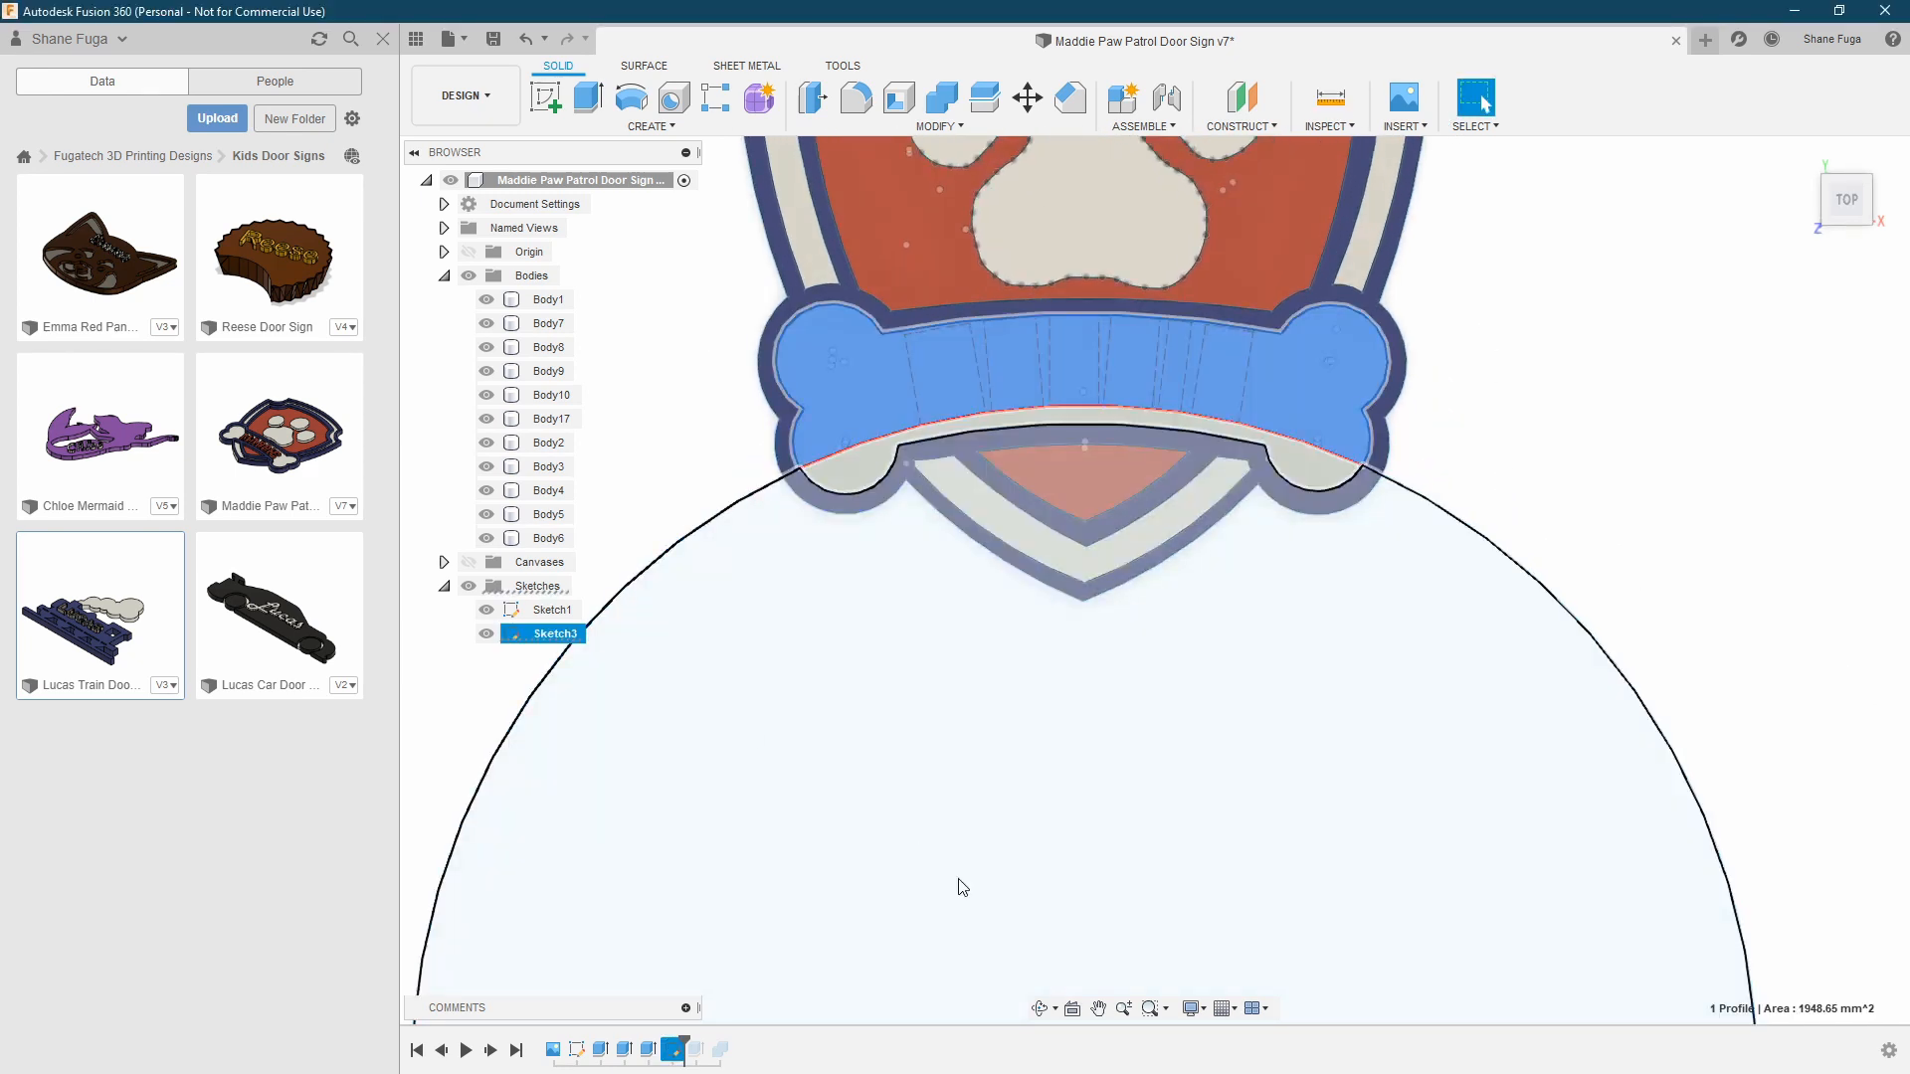
# Advance the timeline to the extruded name letters and select the raised blue border body
pyautogui.click(491, 1051)
pyautogui.moveTo(981, 599)
pyautogui.mouseDown(button='middle')
pyautogui.moveTo(993, 672)
pyautogui.moveTo(1001, 524)
pyautogui.mouseUp(button='middle')
pyautogui.click(1476, 97)
pyautogui.scroll(4, 920, 532)
pyautogui.click(836, 527)
pyautogui.press('Delete')
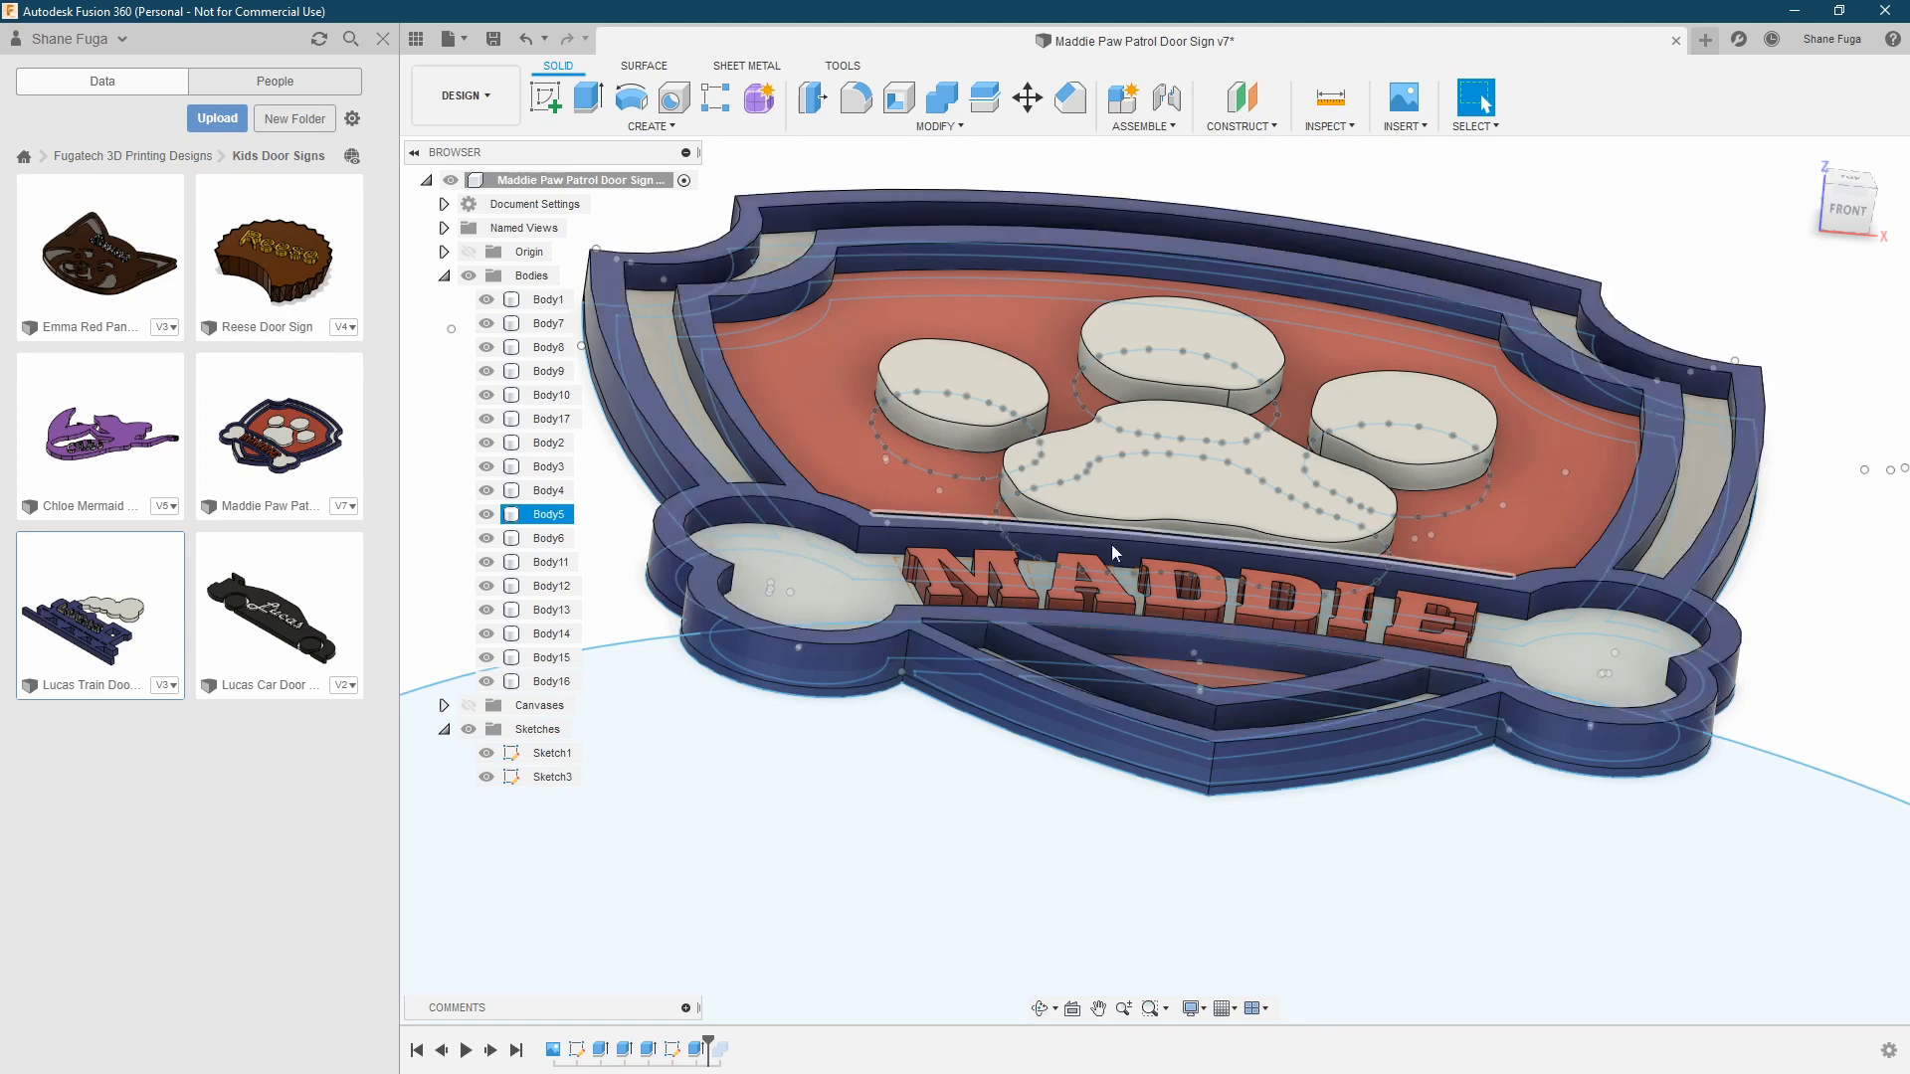
# Advance the timeline to its final feature and hide all sketches to view only the bodies
pyautogui.scroll(4, 1104, 545)
pyautogui.scroll(-4, 1118, 719)
pyautogui.moveTo(743, 570); pyautogui.dragTo(898, 655, button='middle')
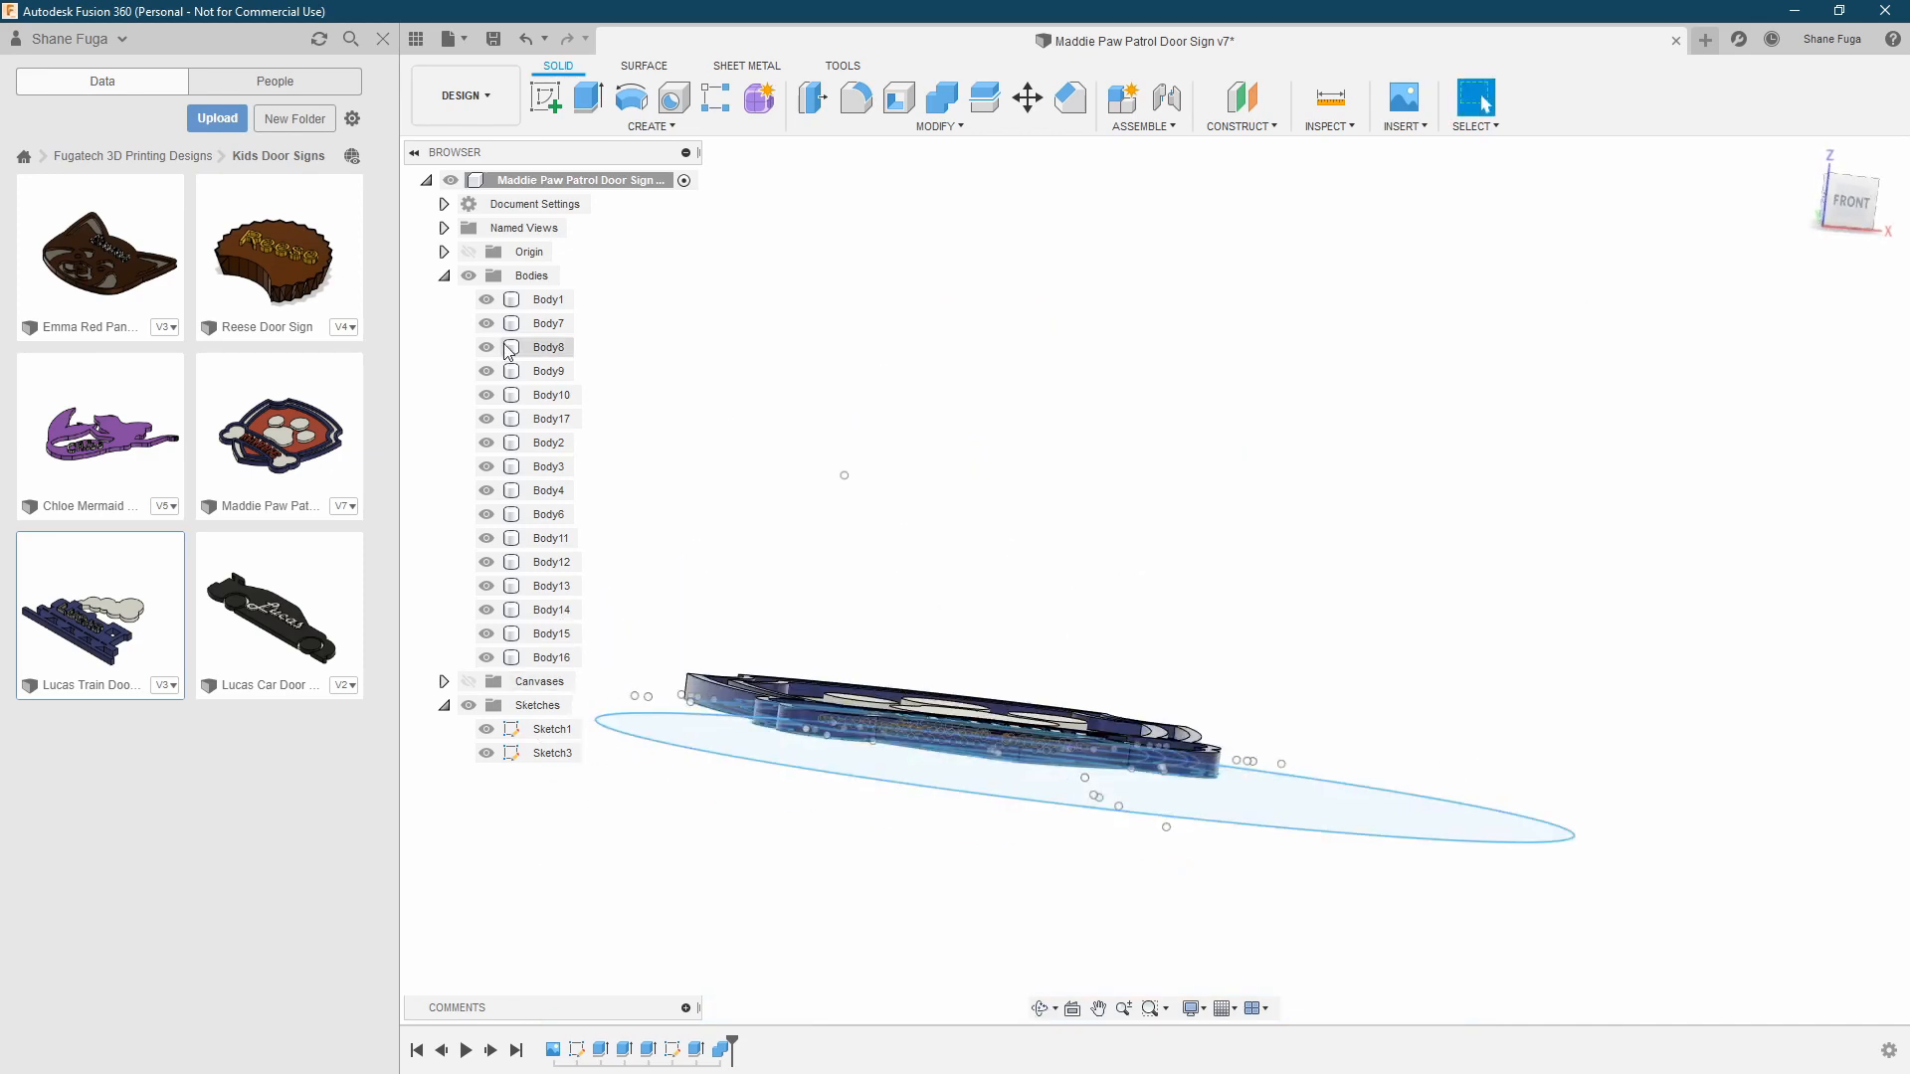
pyautogui.click(469, 706)
pyautogui.scroll(5, 686, 788)
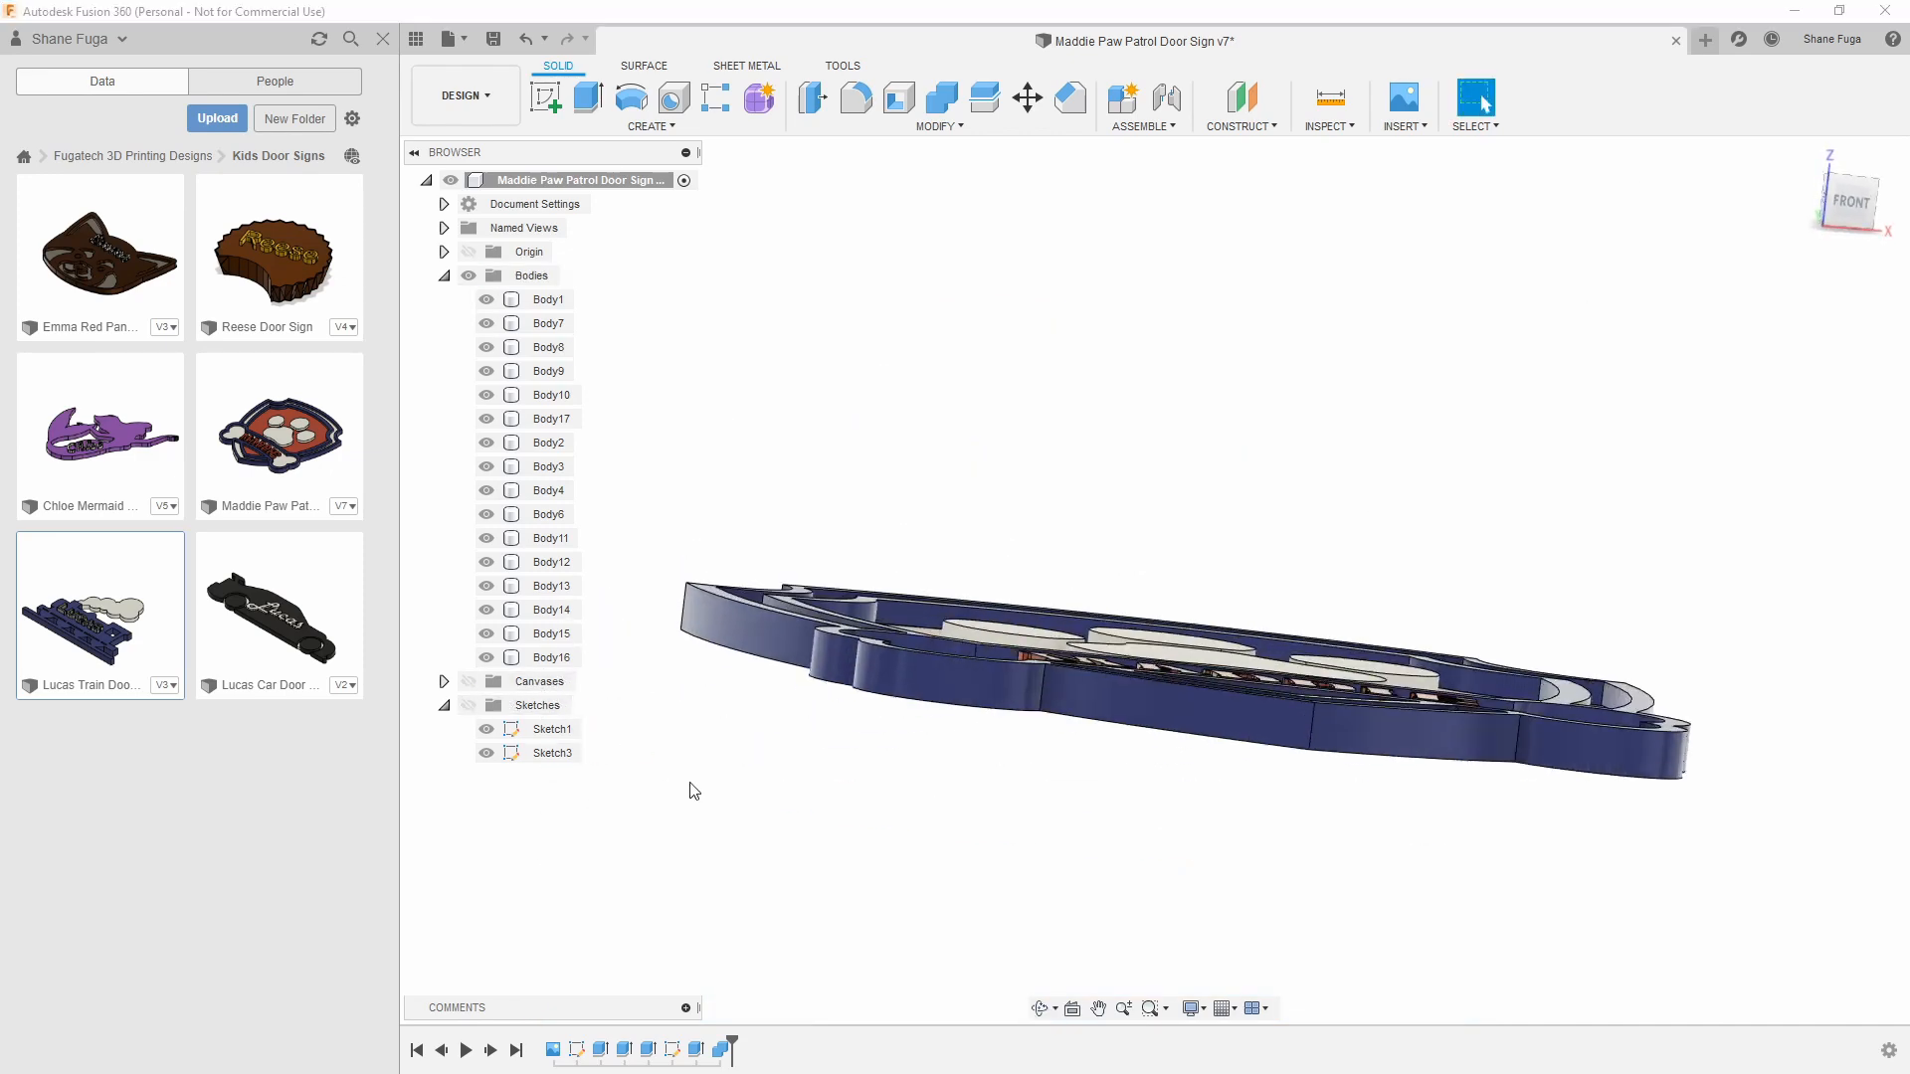
# Step the timeline back before its final feature, select Body5 on the blue border to inspect it, and return to the end
pyautogui.click(448, 1051)
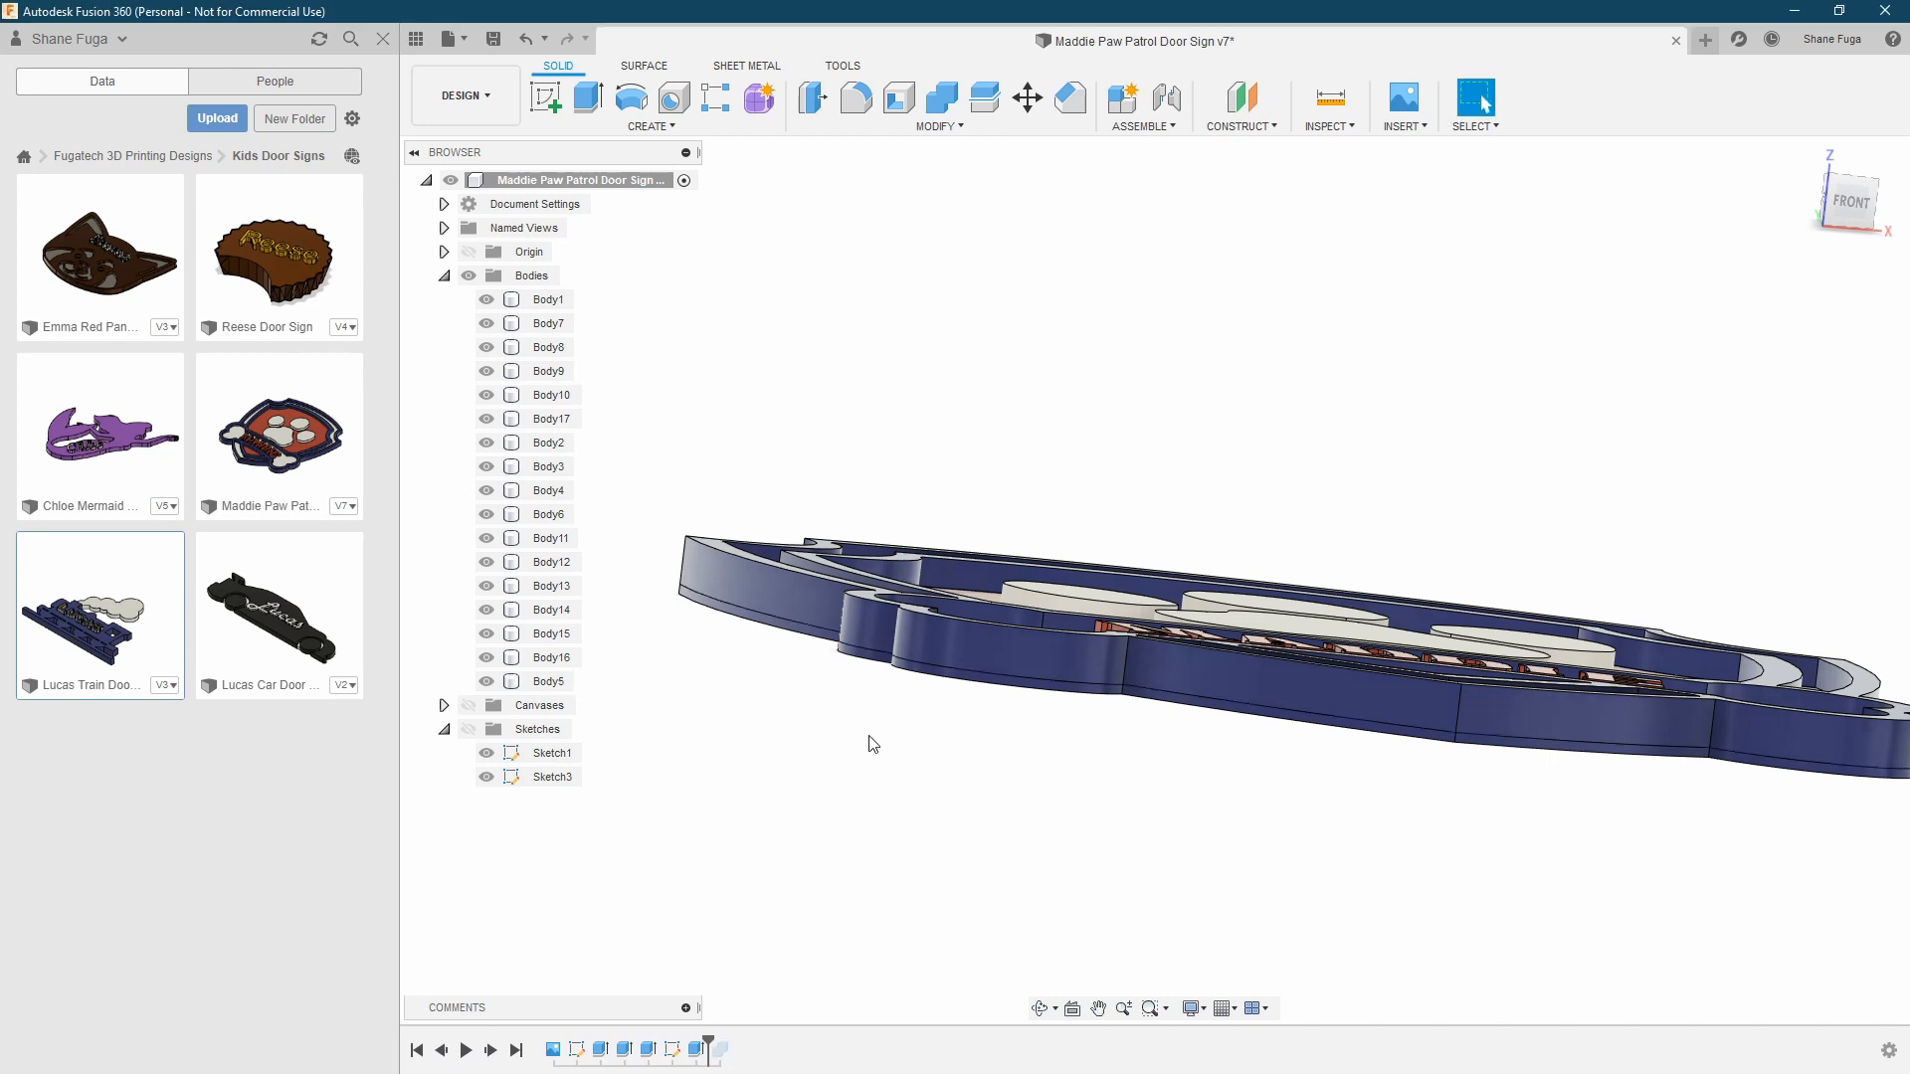
pyautogui.scroll(3, 956, 662)
pyautogui.click(979, 622)
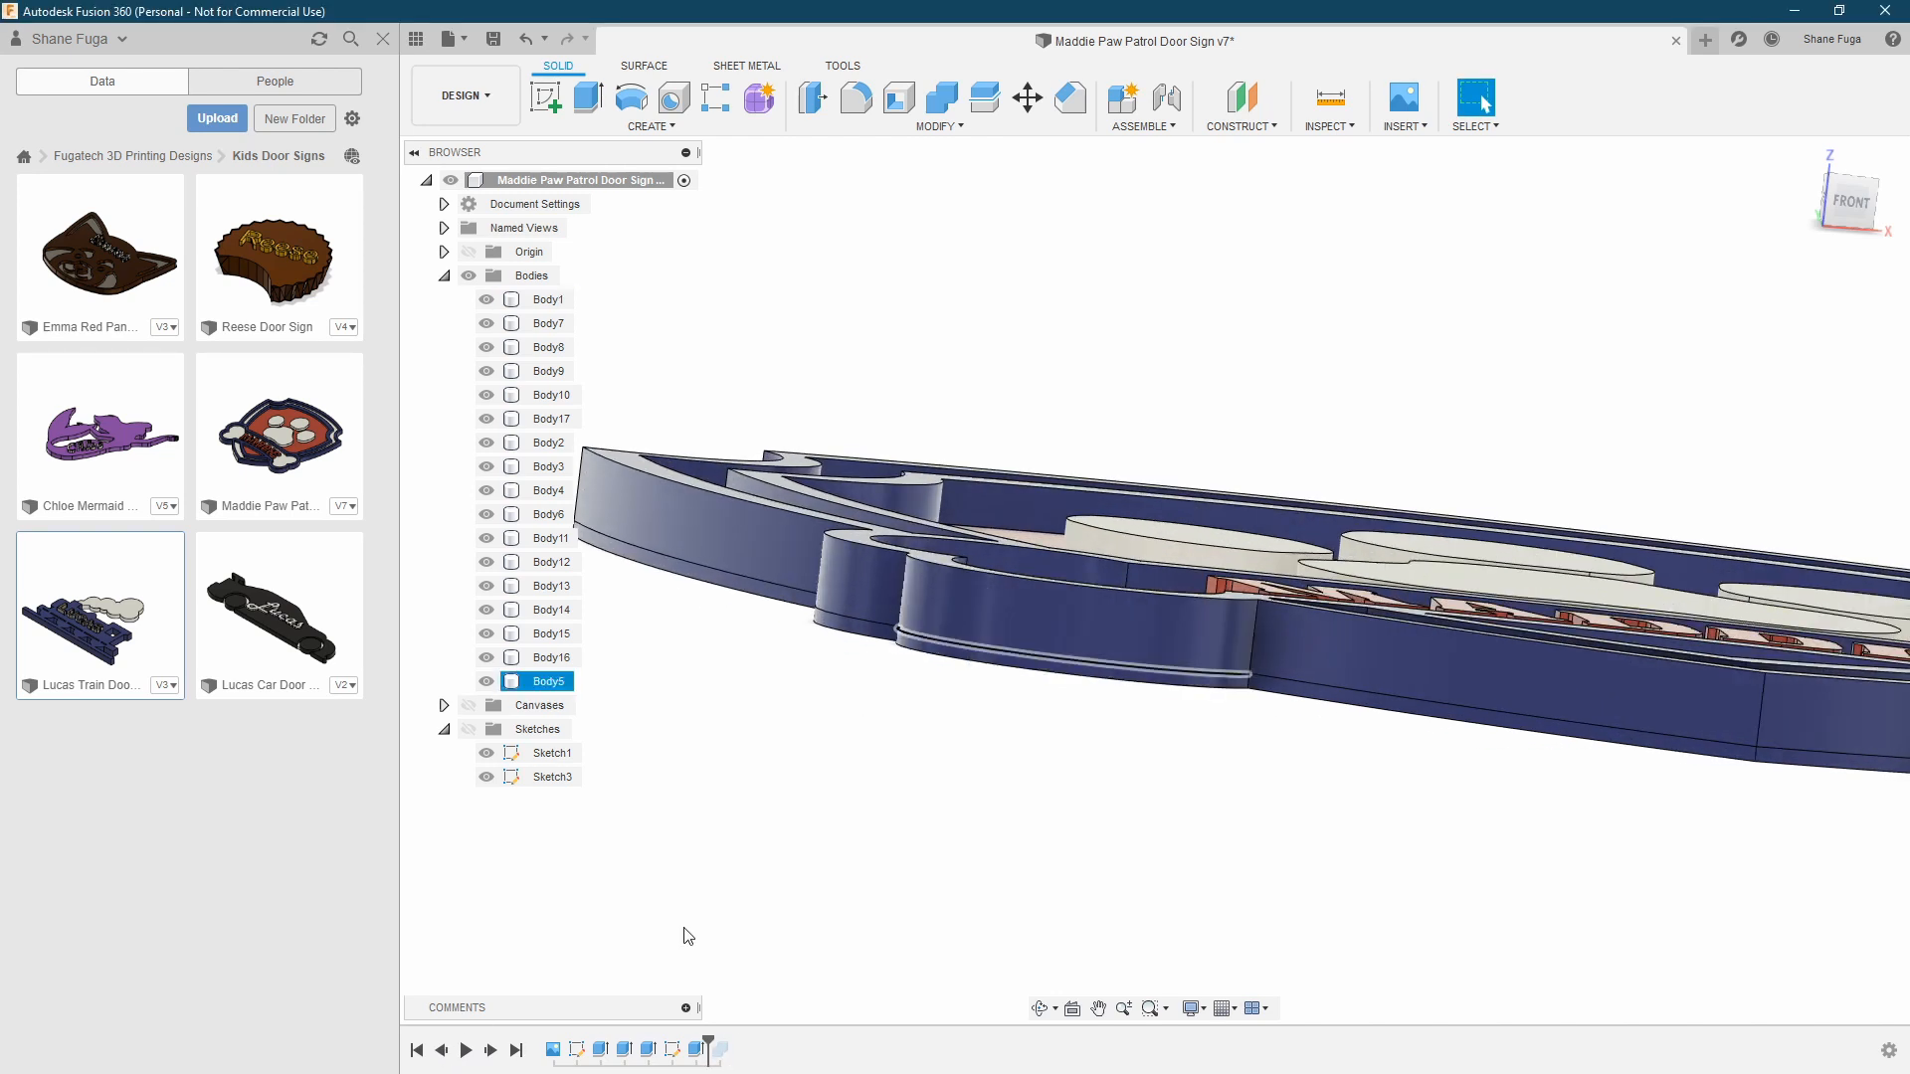
pyautogui.click(490, 1050)
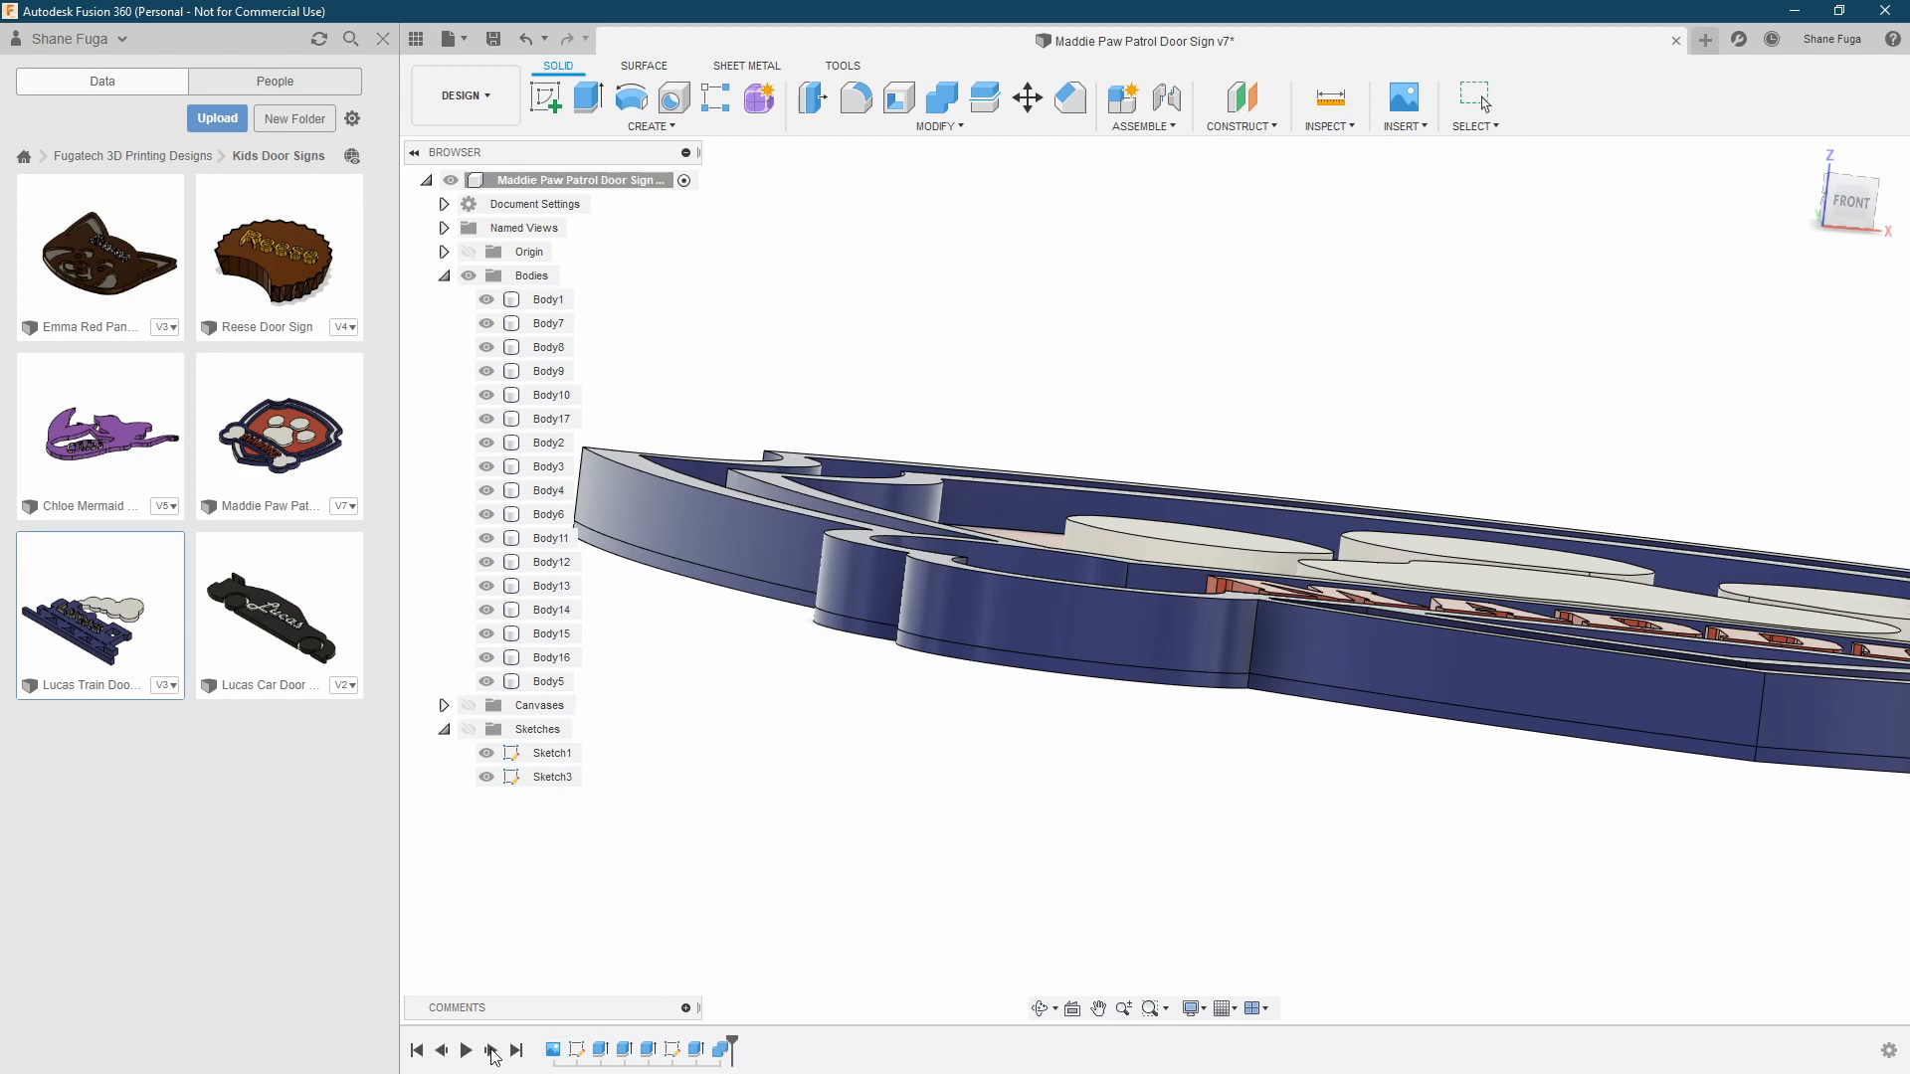
# Examine the finished shield and its name lettering from several angles, and open the car door sign design
pyautogui.moveTo(1152, 813)
pyautogui.keyDown('shift'); pyautogui.mouseDown(button='middle')
pyautogui.moveTo(1151, 862)
pyautogui.moveTo(887, 845)
pyautogui.moveTo(932, 835)
pyautogui.mouseUp(button='middle'); pyautogui.keyUp('shift')
pyautogui.scroll(-5, 1174, 814)
pyautogui.keyDown('shift'); pyautogui.moveTo(932, 835); pyautogui.dragTo(1103, 878, button='middle'); pyautogui.keyUp('shift')
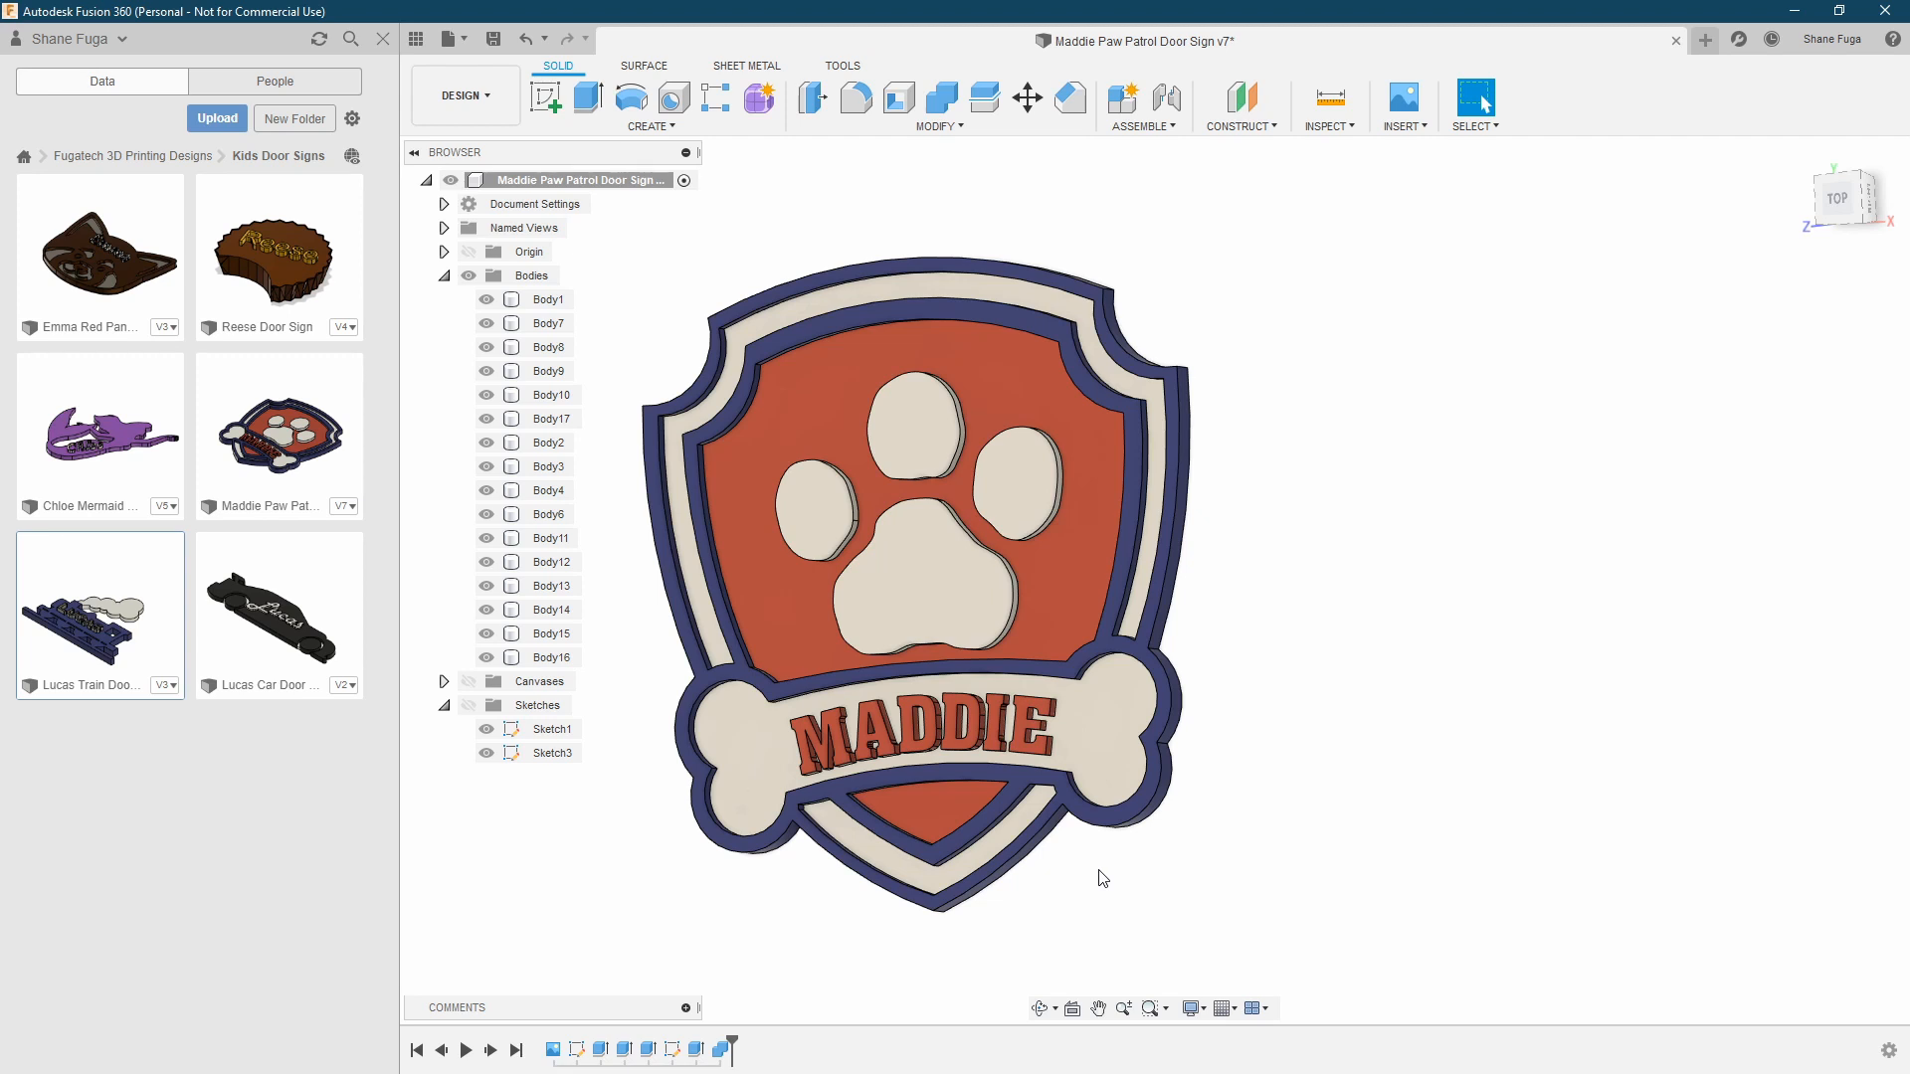
pyautogui.keyDown('shift'); pyautogui.moveTo(1284, 626); pyautogui.dragTo(1321, 613, button='middle'); pyautogui.keyUp('shift')
pyautogui.moveTo(1268, 528); pyautogui.dragTo(1505, 561, button='middle')
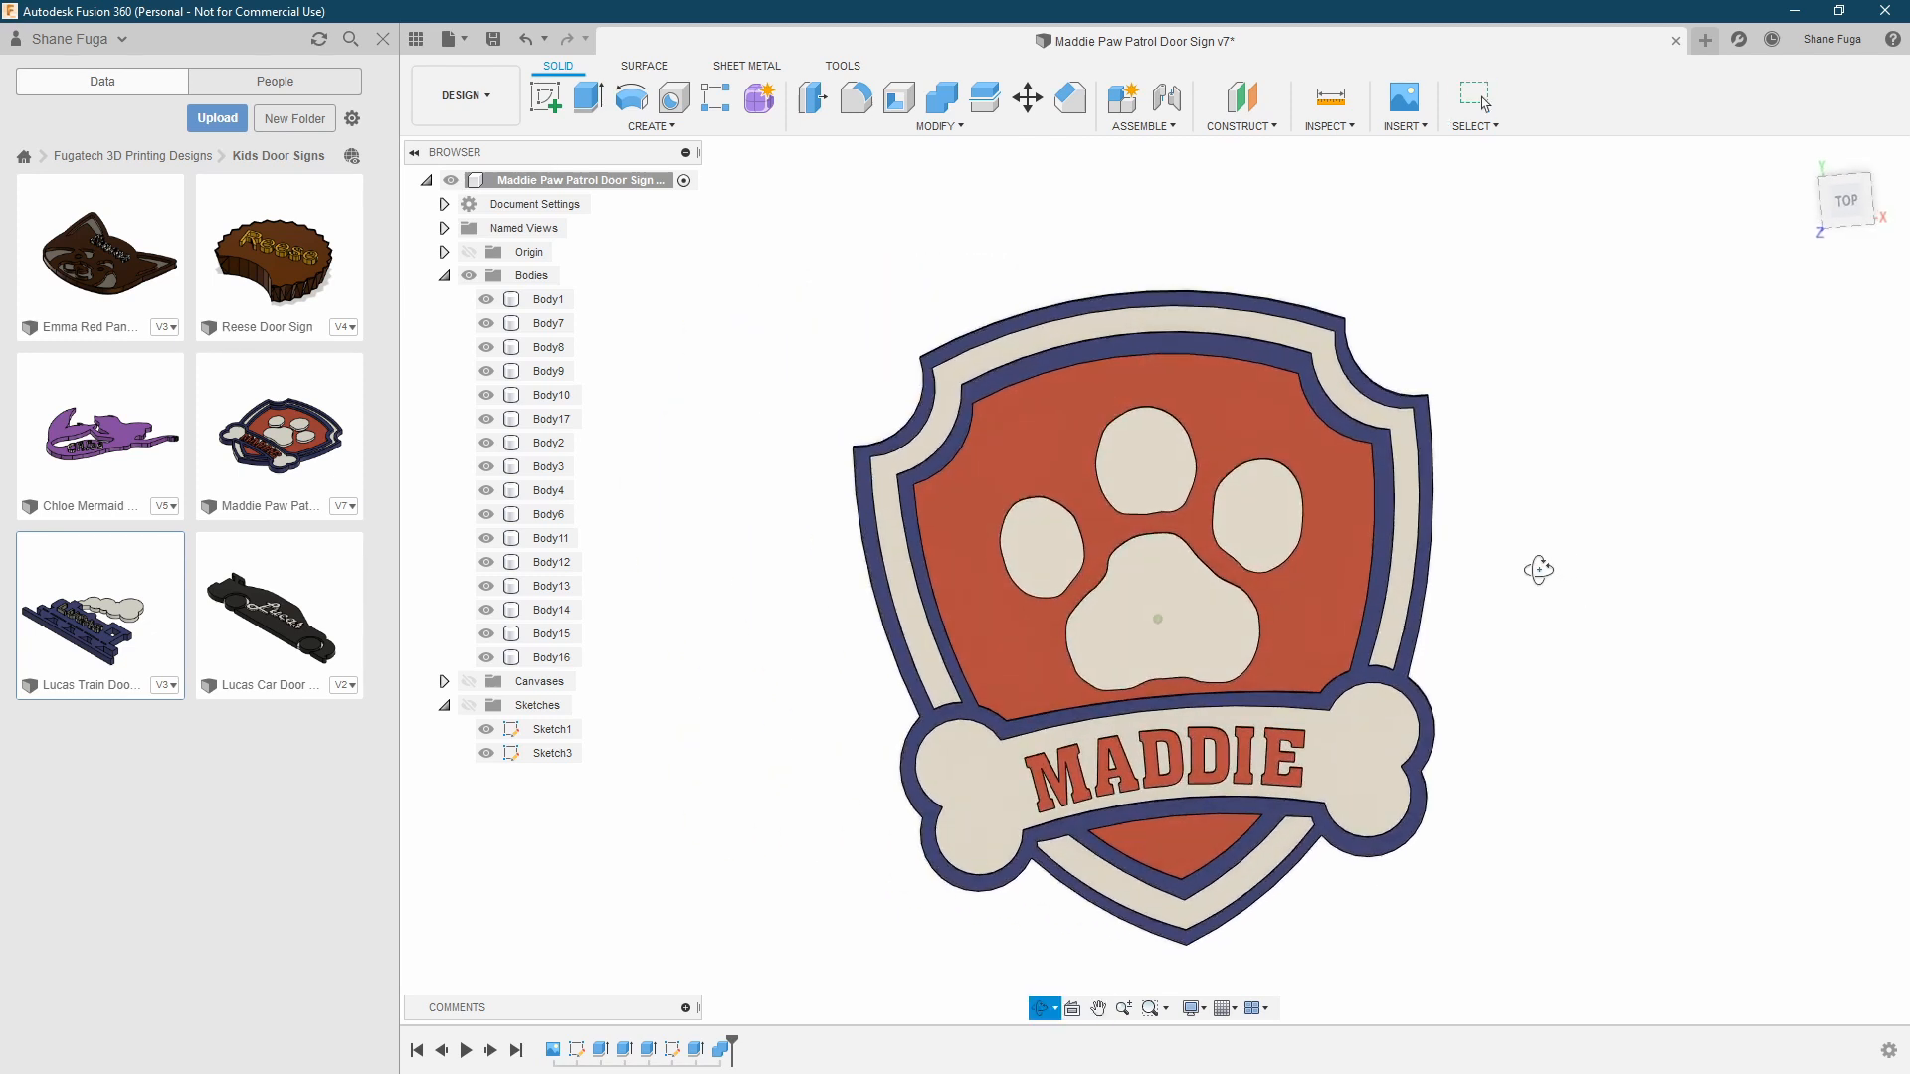
pyautogui.scroll(1, 1535, 557)
pyautogui.scroll(-4, 1522, 537)
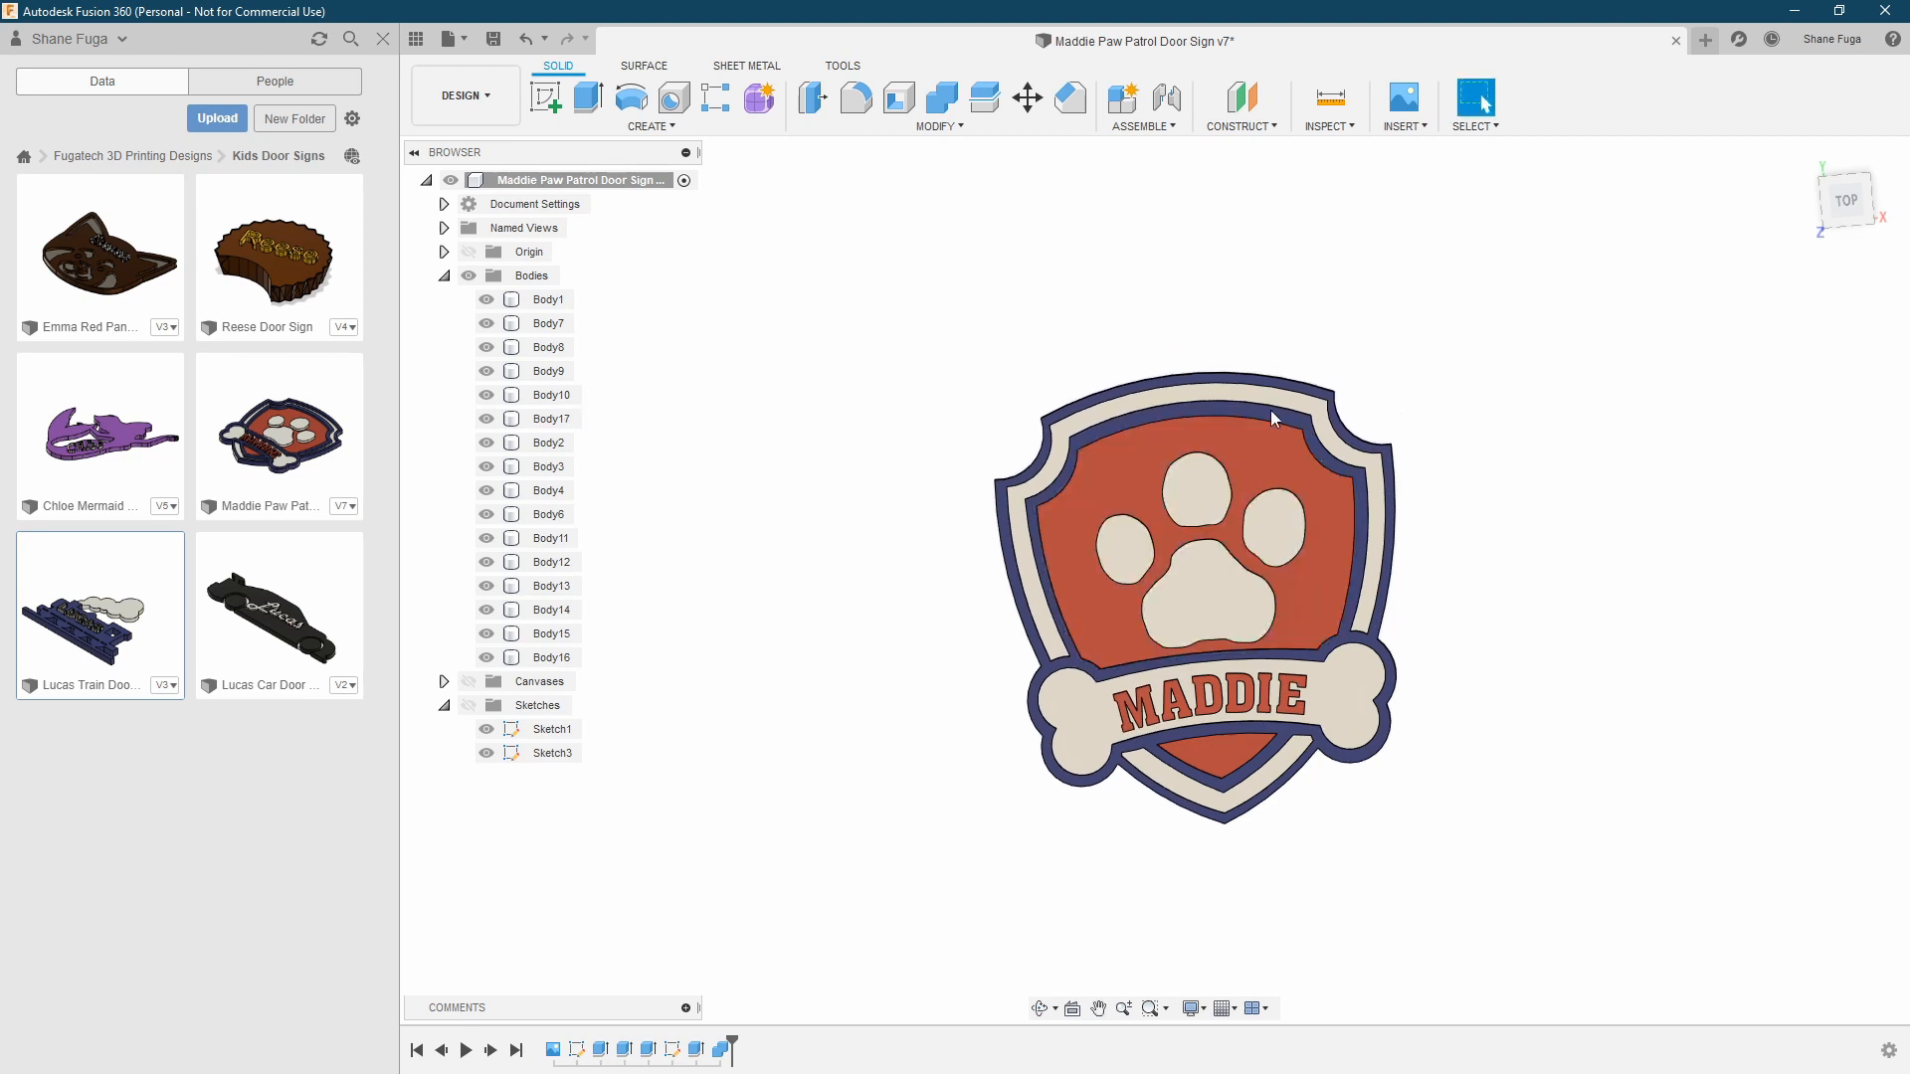
pyautogui.doubleClick(278, 626)
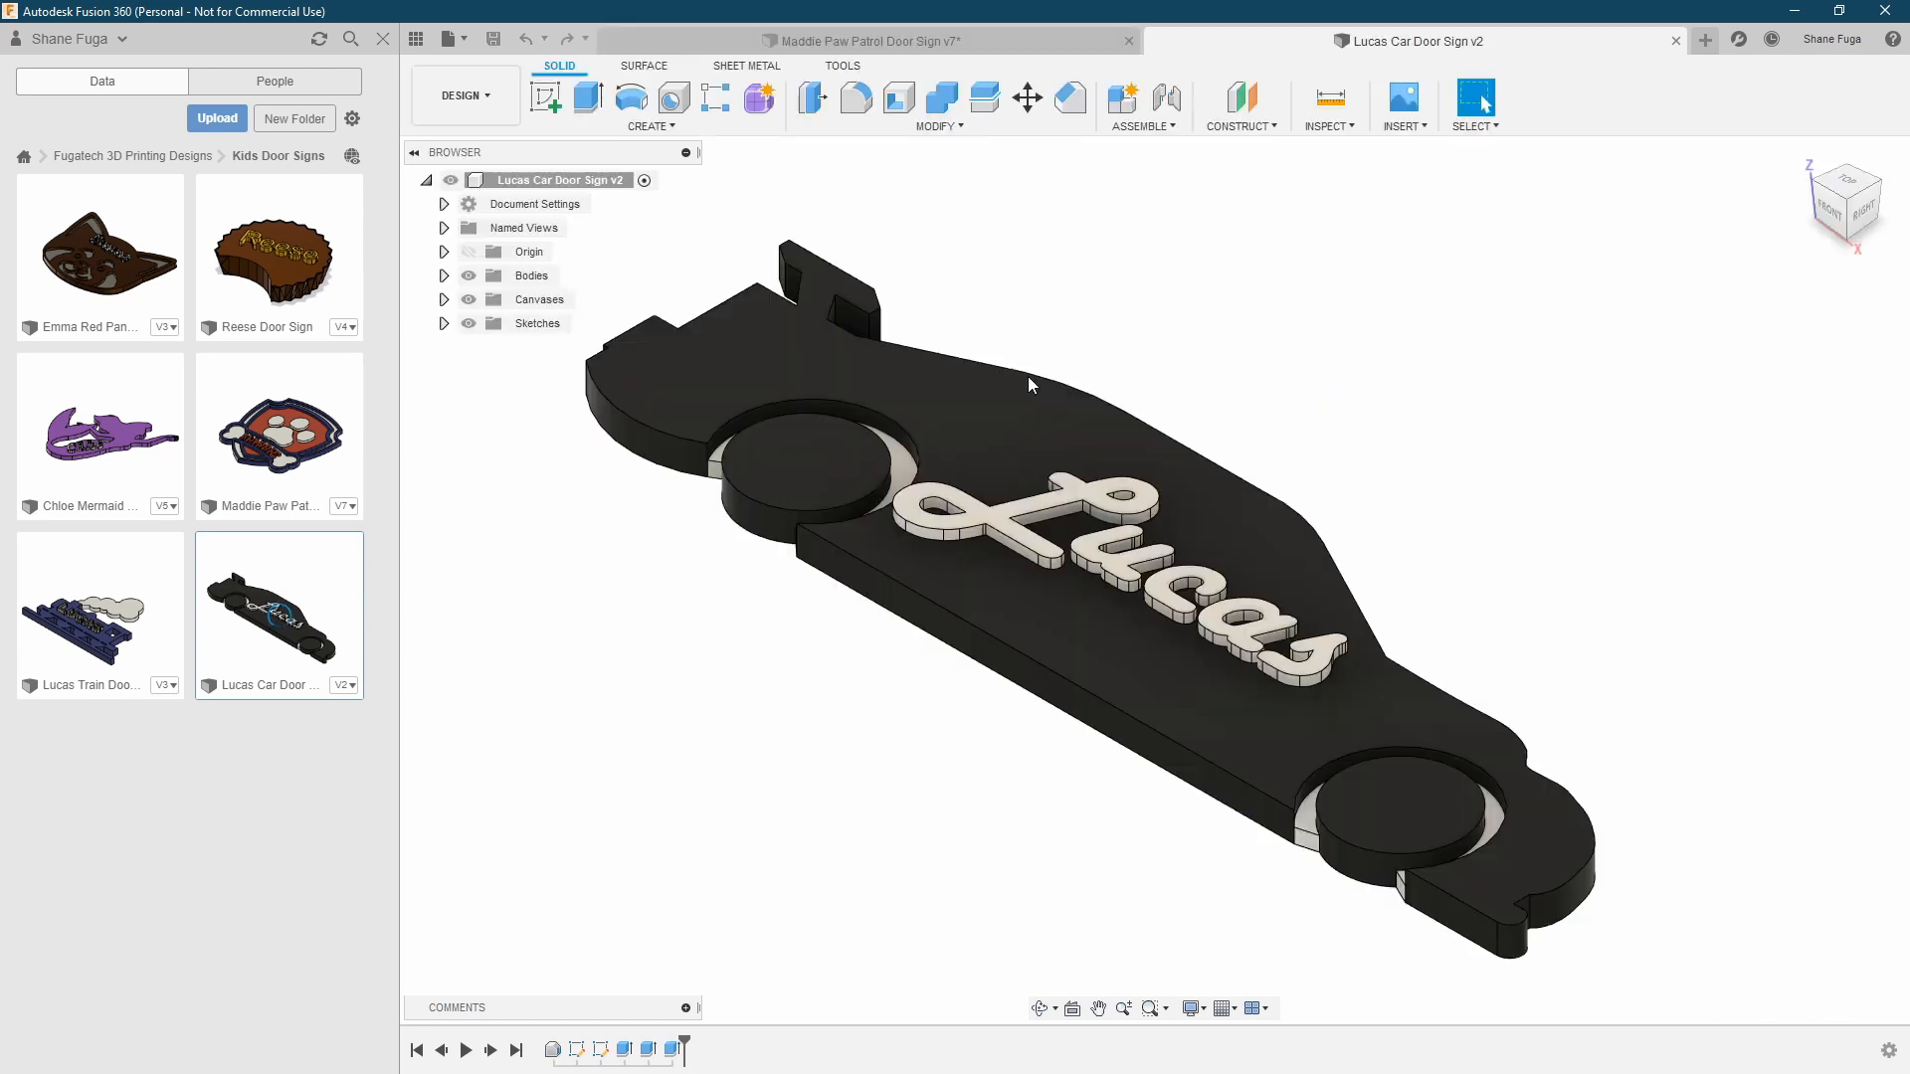
# Roll the timeline back to just after the first sketch, show Sketch1, and select the ring profile around the rear wheel
pyautogui.keyDown('shift'); pyautogui.moveTo(1291, 362); pyautogui.dragTo(913, 764, button='middle'); pyautogui.keyUp('shift')
pyautogui.moveTo(683, 1046); pyautogui.dragTo(589, 1046)
pyautogui.click(444, 299)
pyautogui.click(487, 323)
pyautogui.keyDown('shift'); pyautogui.moveTo(1030, 388); pyautogui.dragTo(1009, 407, button='middle'); pyautogui.keyUp('shift')
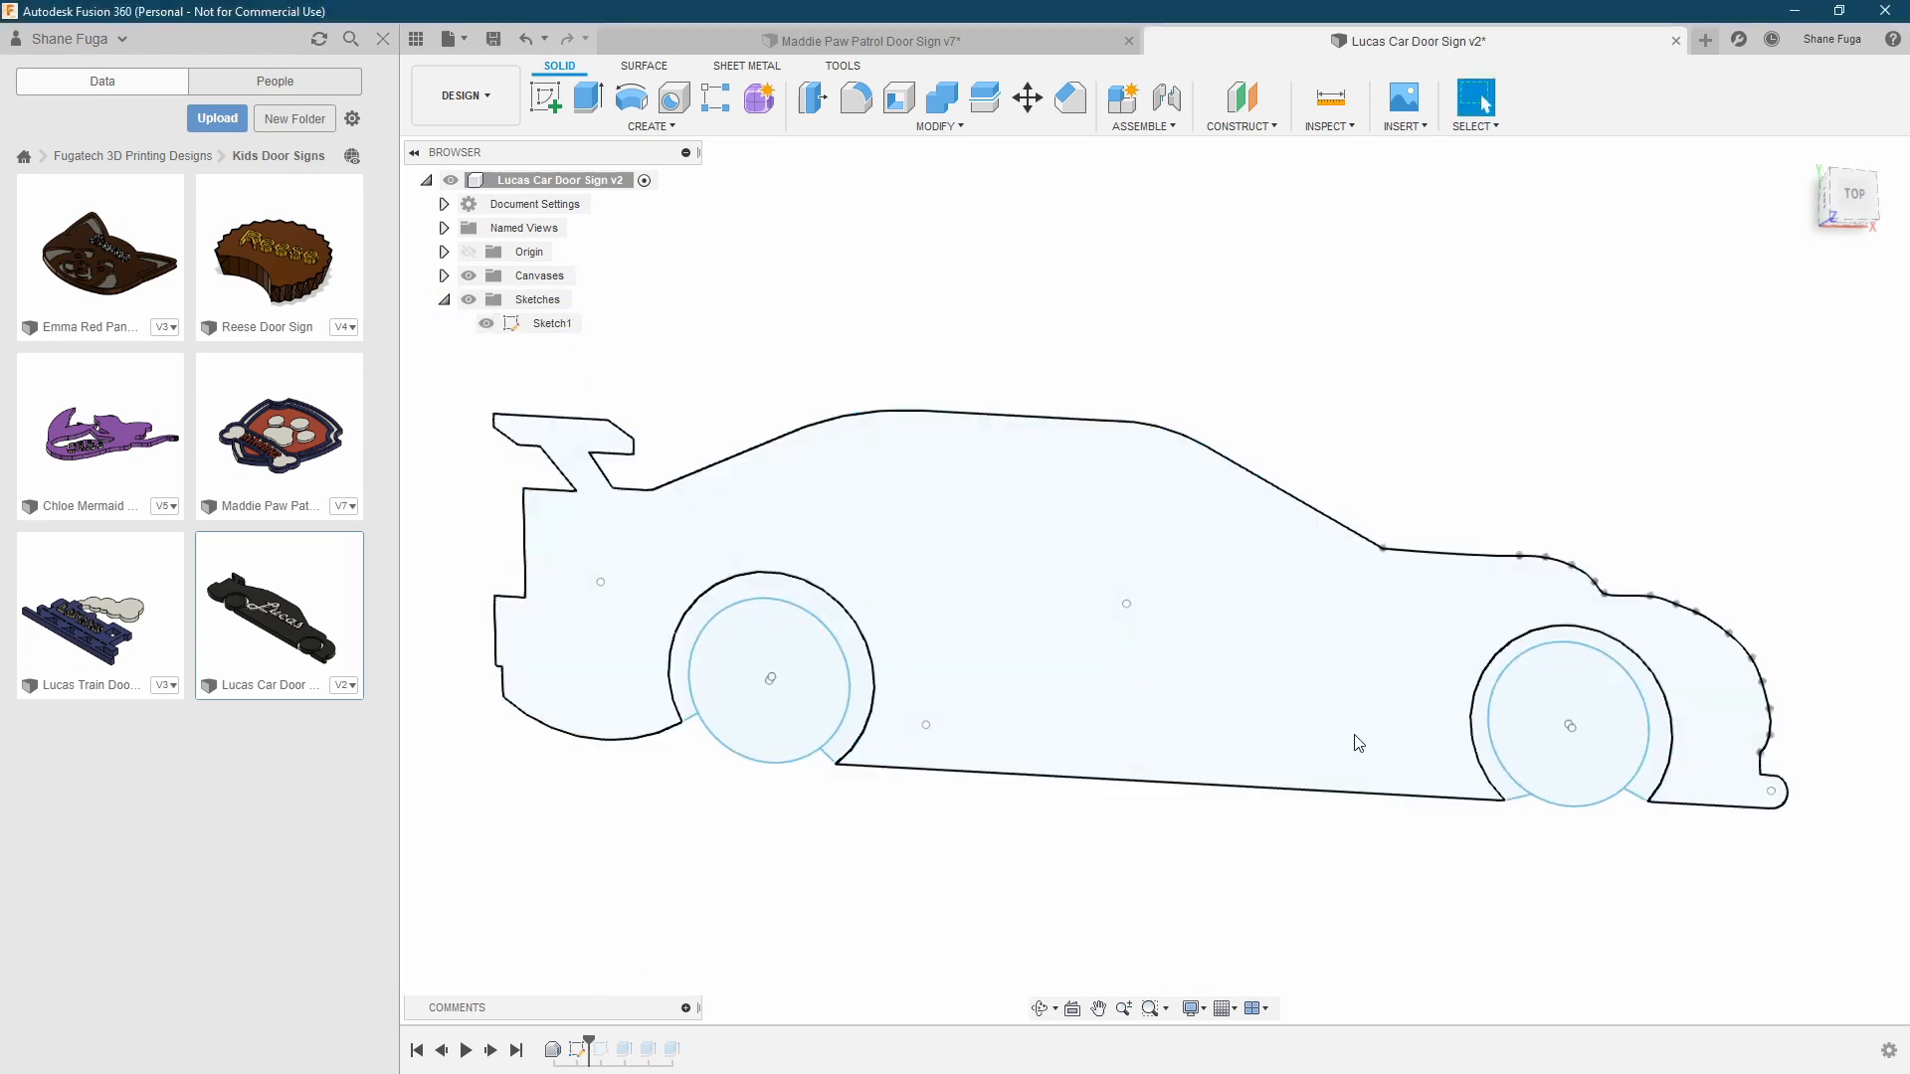
pyautogui.scroll(2, 686, 734)
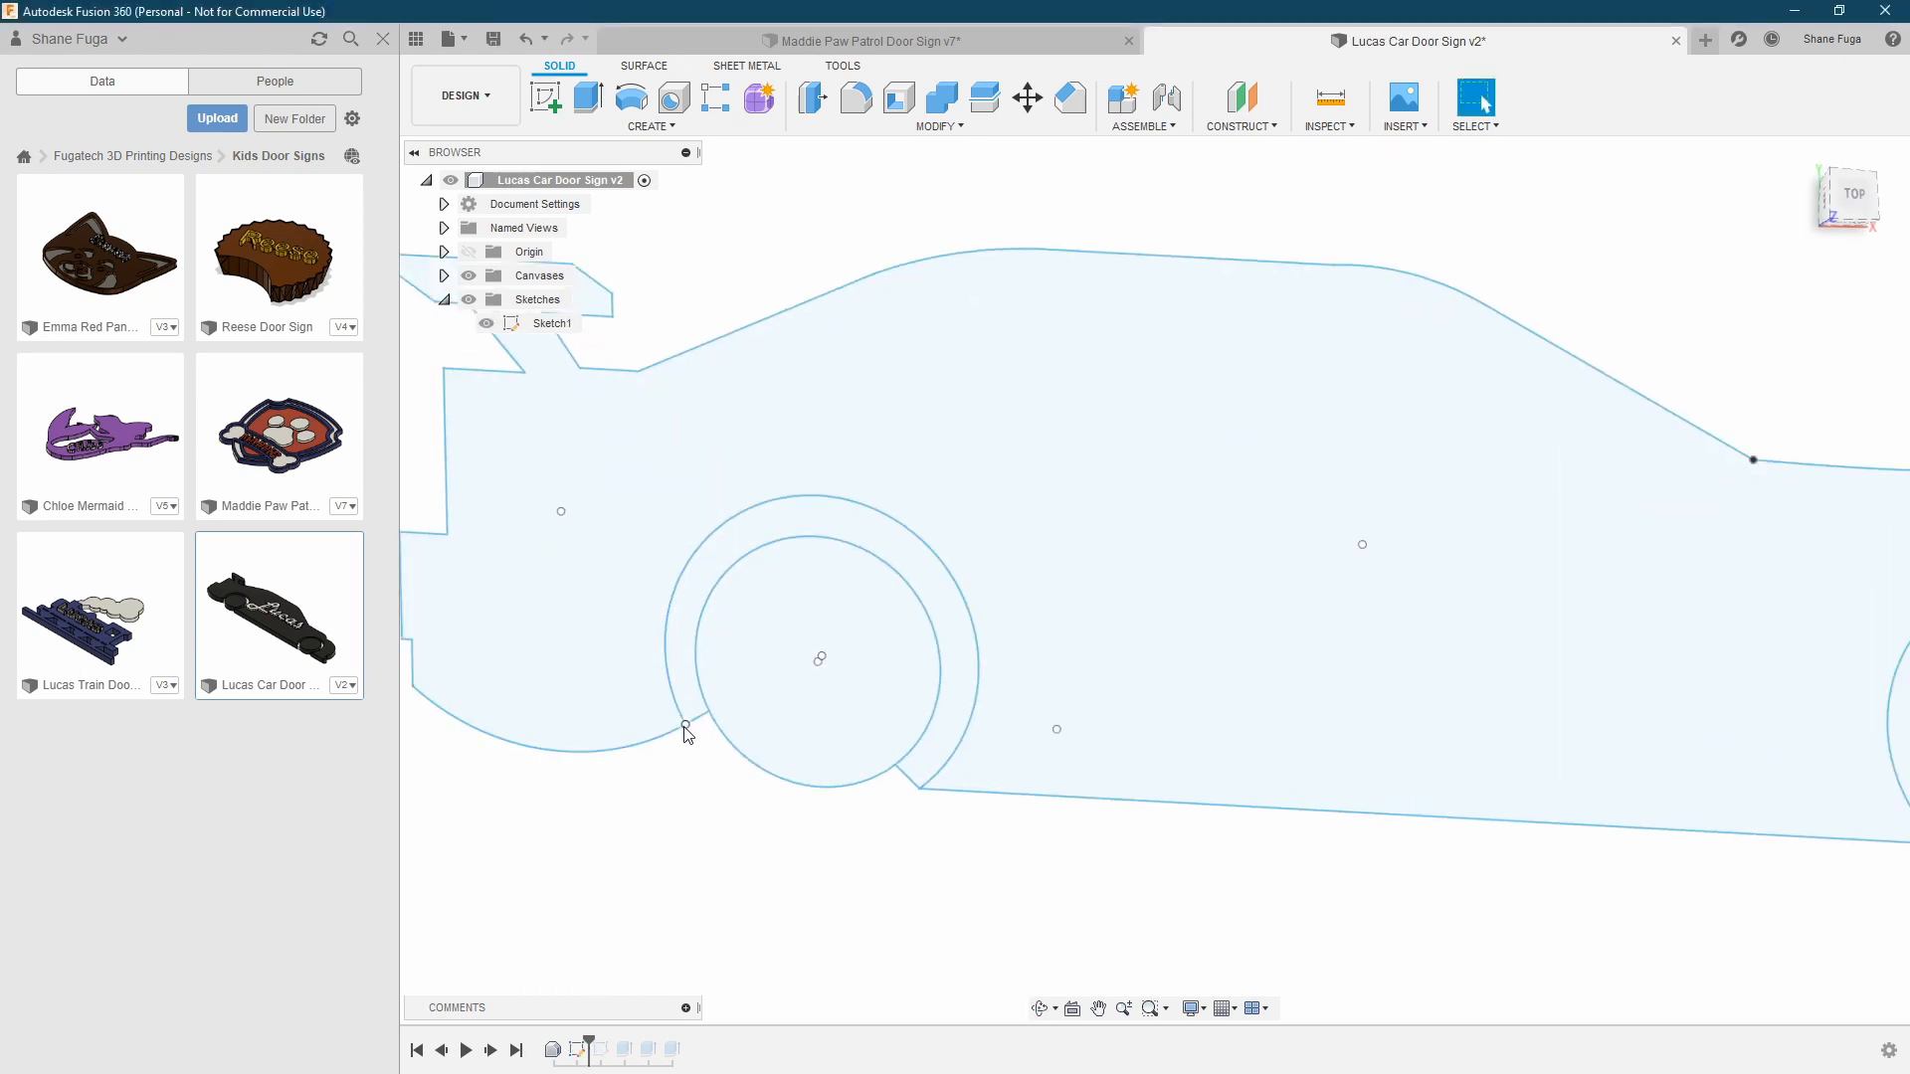
pyautogui.click(922, 779)
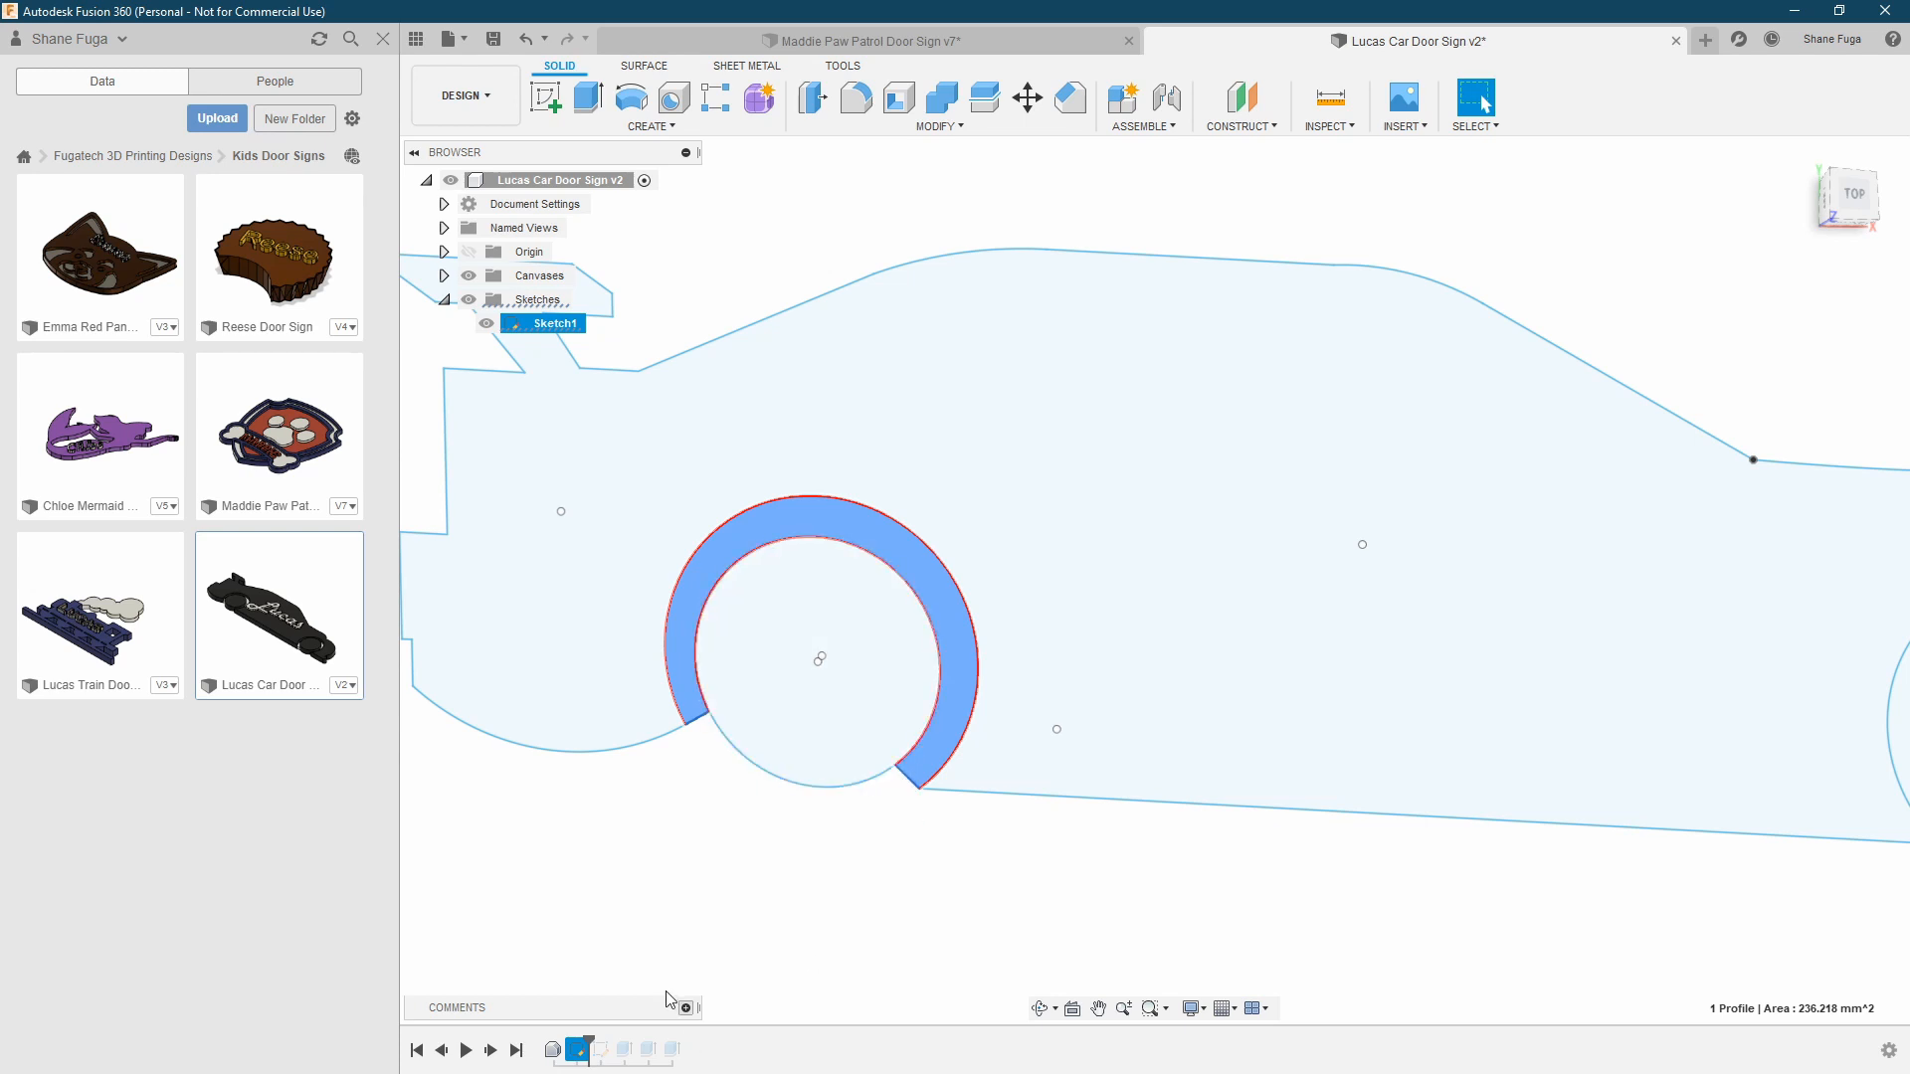
# Advance the timeline past the second sketch and examine the car's outline and wheel profiles
pyautogui.click(491, 1052)
pyautogui.scroll(-3, 696, 965)
pyautogui.moveTo(1013, 897); pyautogui.dragTo(879, 860, button='middle')
pyautogui.scroll(-1, 895, 850)
pyautogui.scroll(1, 1584, 665)
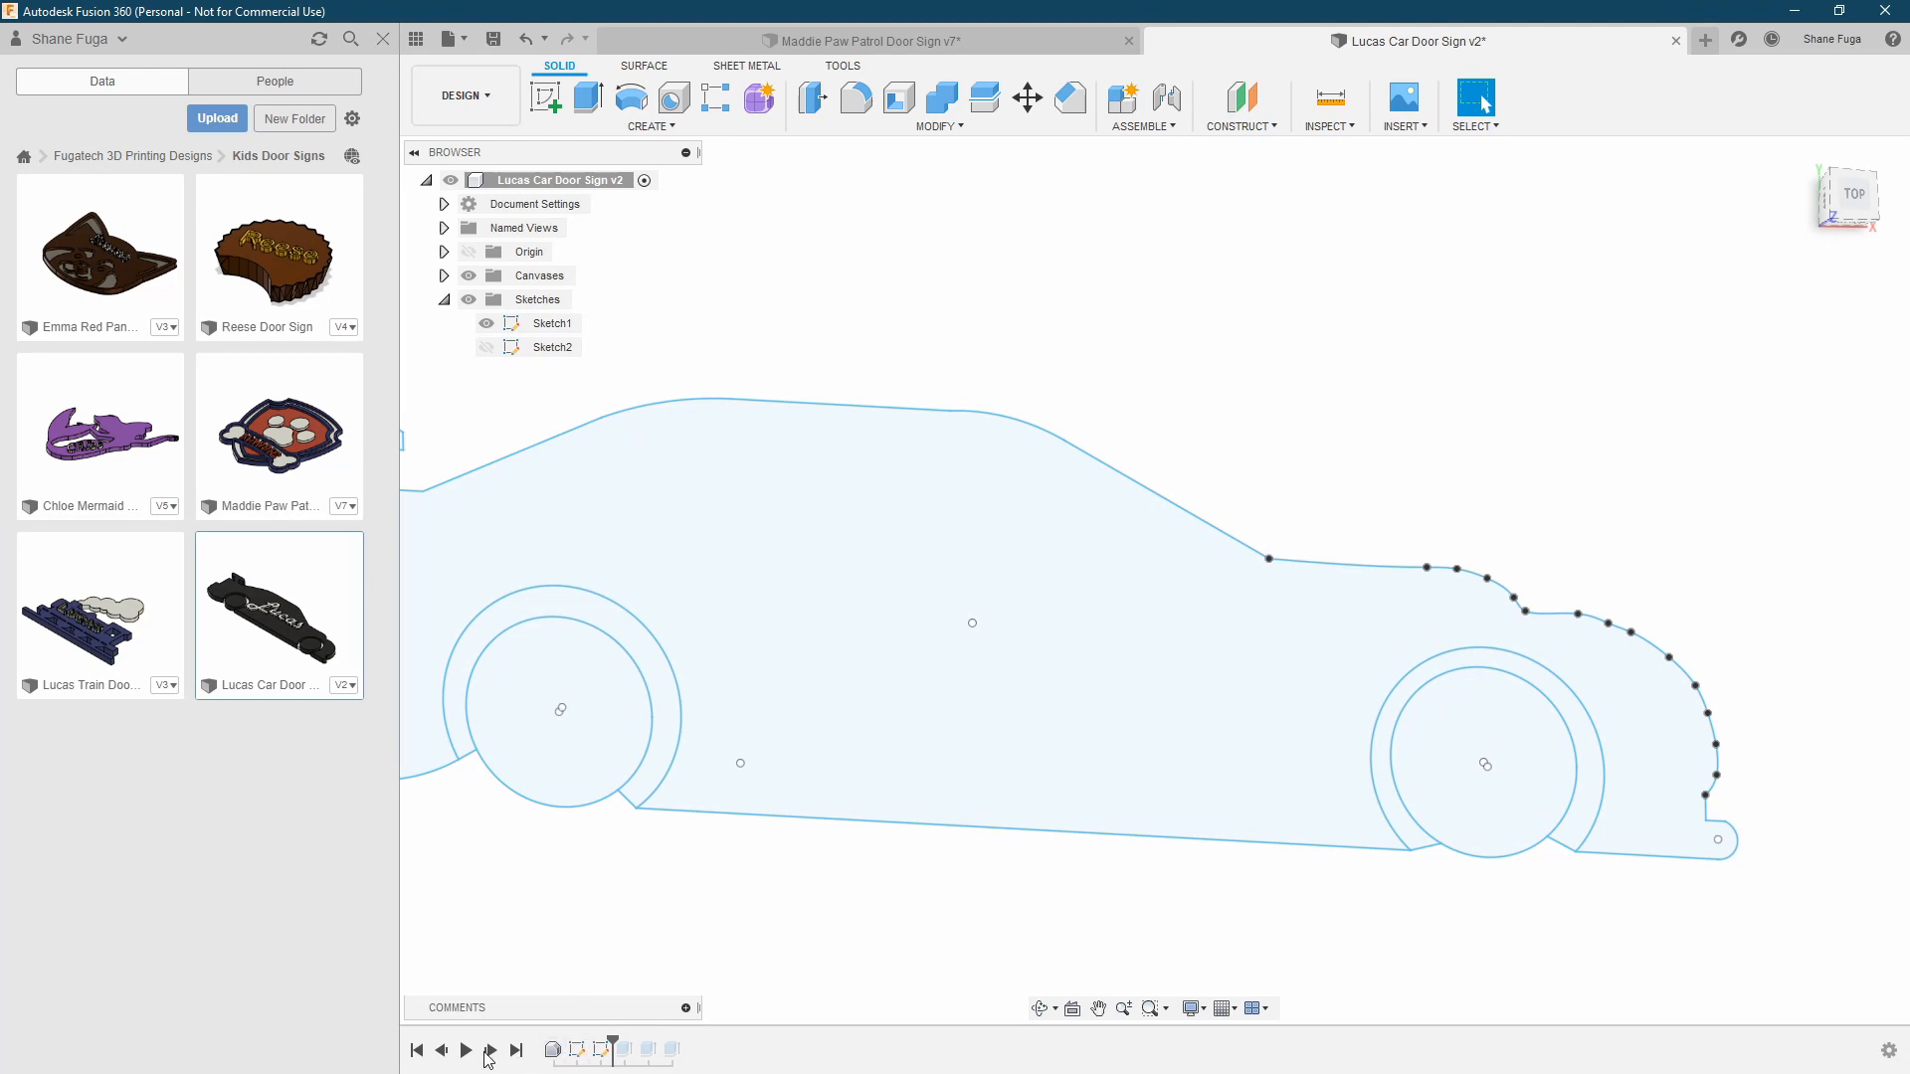
# Step forward through the three extrusions to the end of the timeline, viewing the car body build up with its lettering
pyautogui.click(490, 1053)
pyautogui.keyDown('shift'); pyautogui.moveTo(657, 820); pyautogui.dragTo(755, 872, button='middle'); pyautogui.keyUp('shift')
pyautogui.click(491, 1049)
pyautogui.keyDown('shift'); pyautogui.moveTo(881, 907); pyautogui.dragTo(984, 865, button='middle'); pyautogui.keyUp('shift')
pyautogui.click(490, 1051)
pyautogui.keyDown('shift'); pyautogui.moveTo(869, 897); pyautogui.dragTo(908, 934, button='middle'); pyautogui.keyUp('shift')
pyautogui.keyDown('shift'); pyautogui.moveTo(993, 878); pyautogui.dragTo(1129, 864, button='middle'); pyautogui.keyUp('shift')
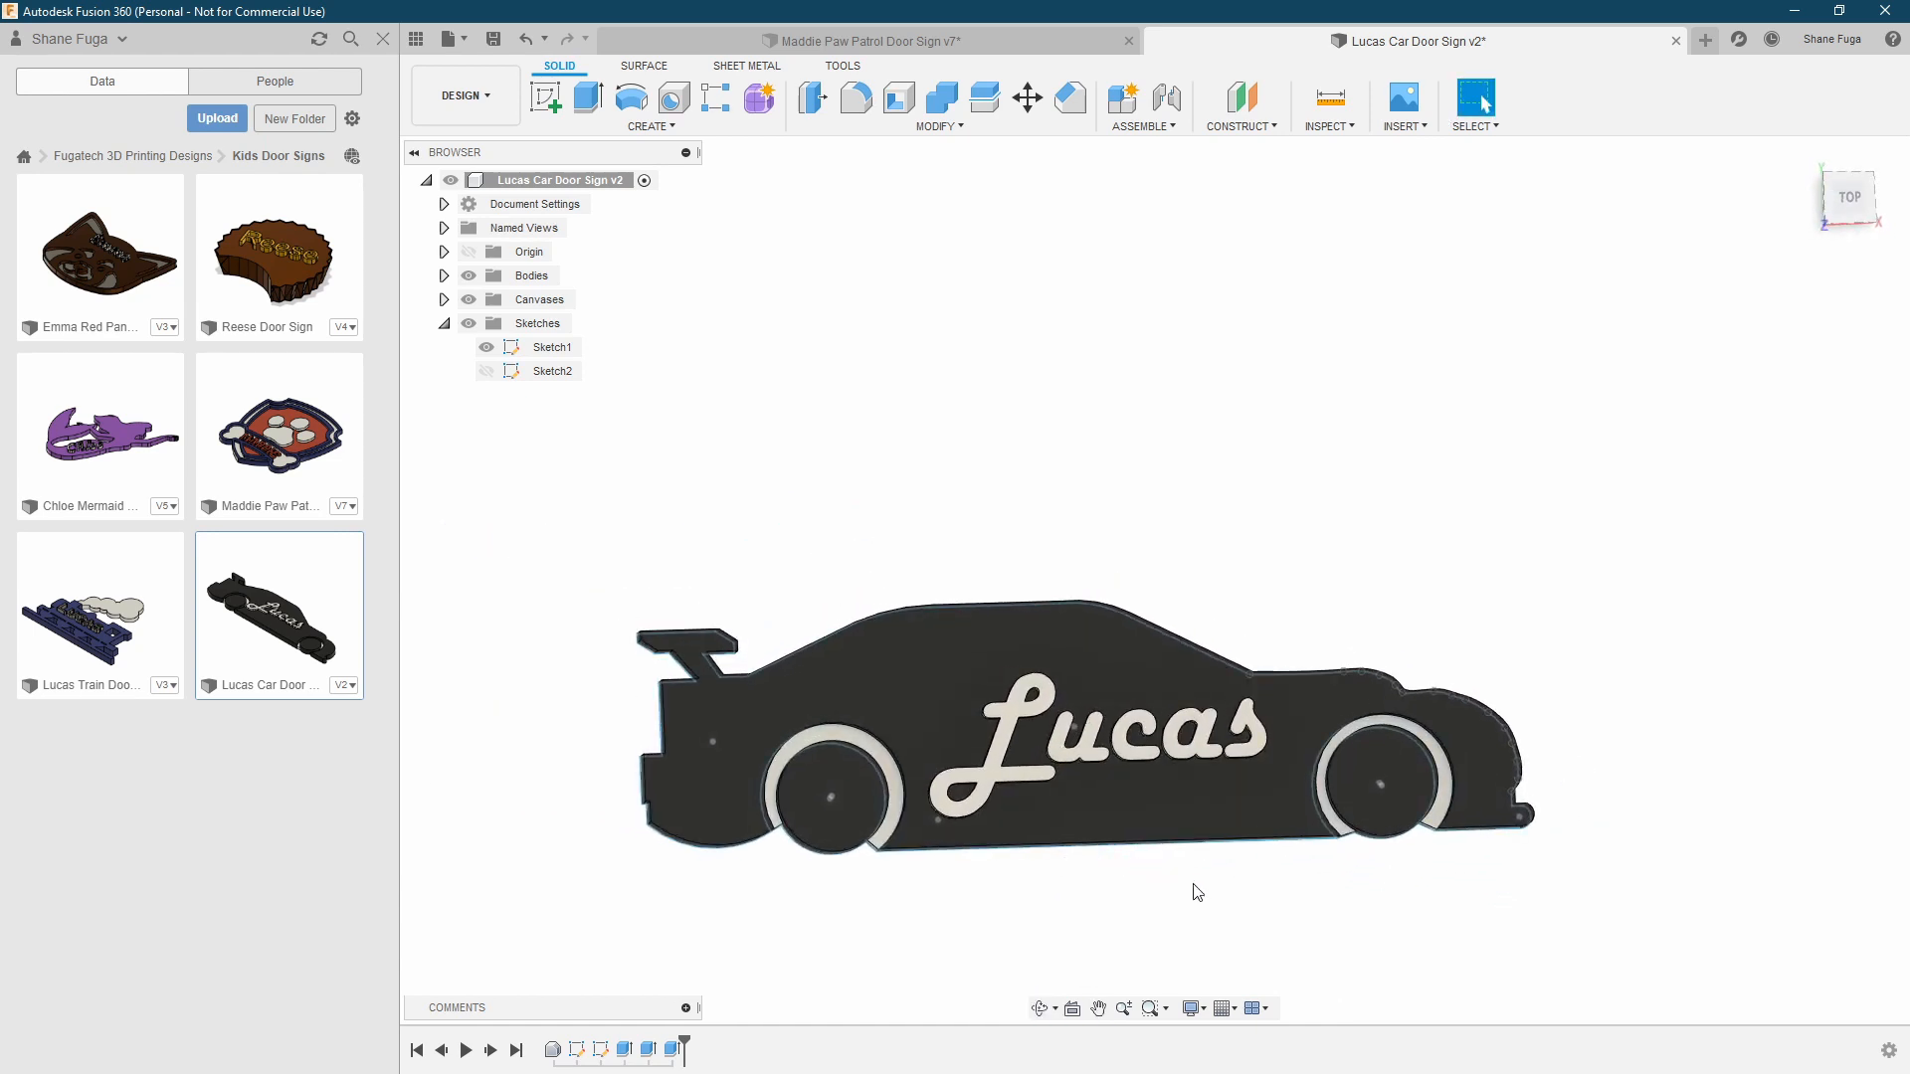
# Open the base feature to inspect the car reference canvas, turn on its display, and finish the base feature
pyautogui.doubleClick(577, 1049)
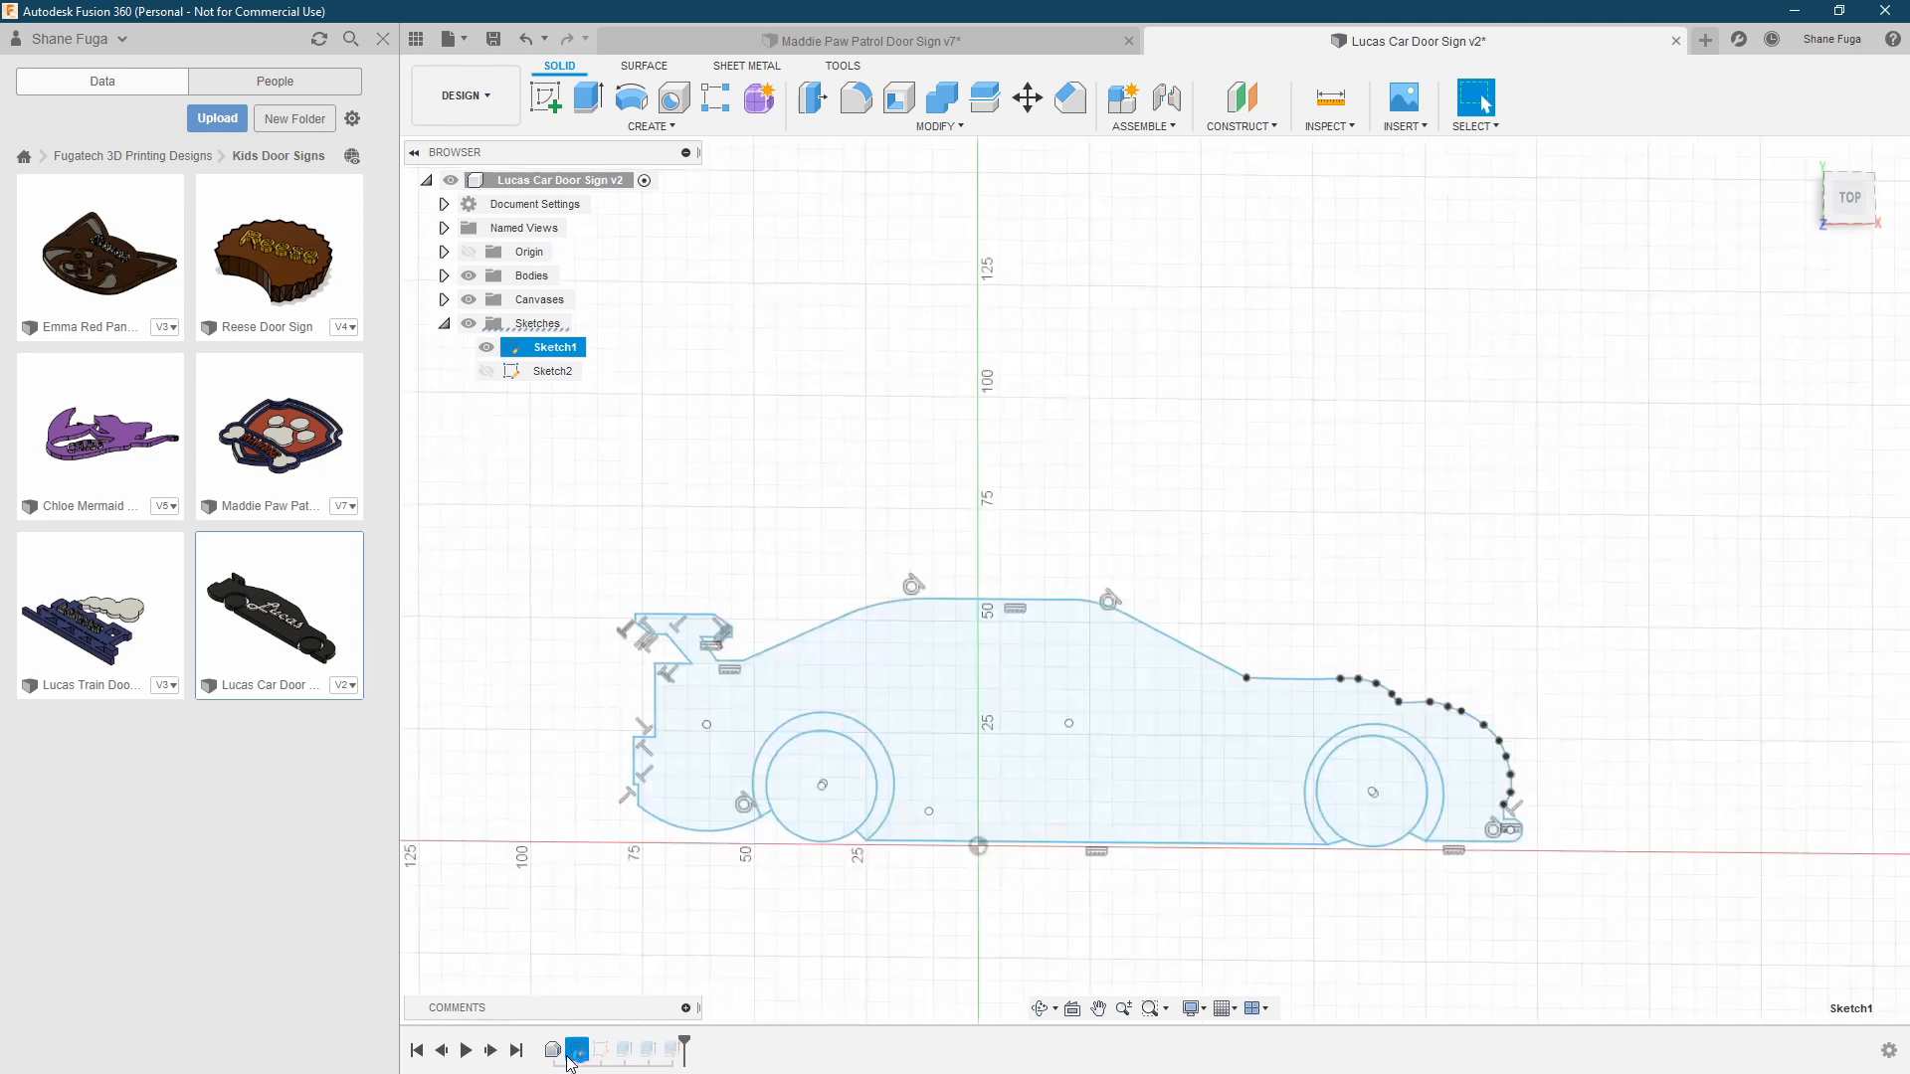
pyautogui.click(1830, 662)
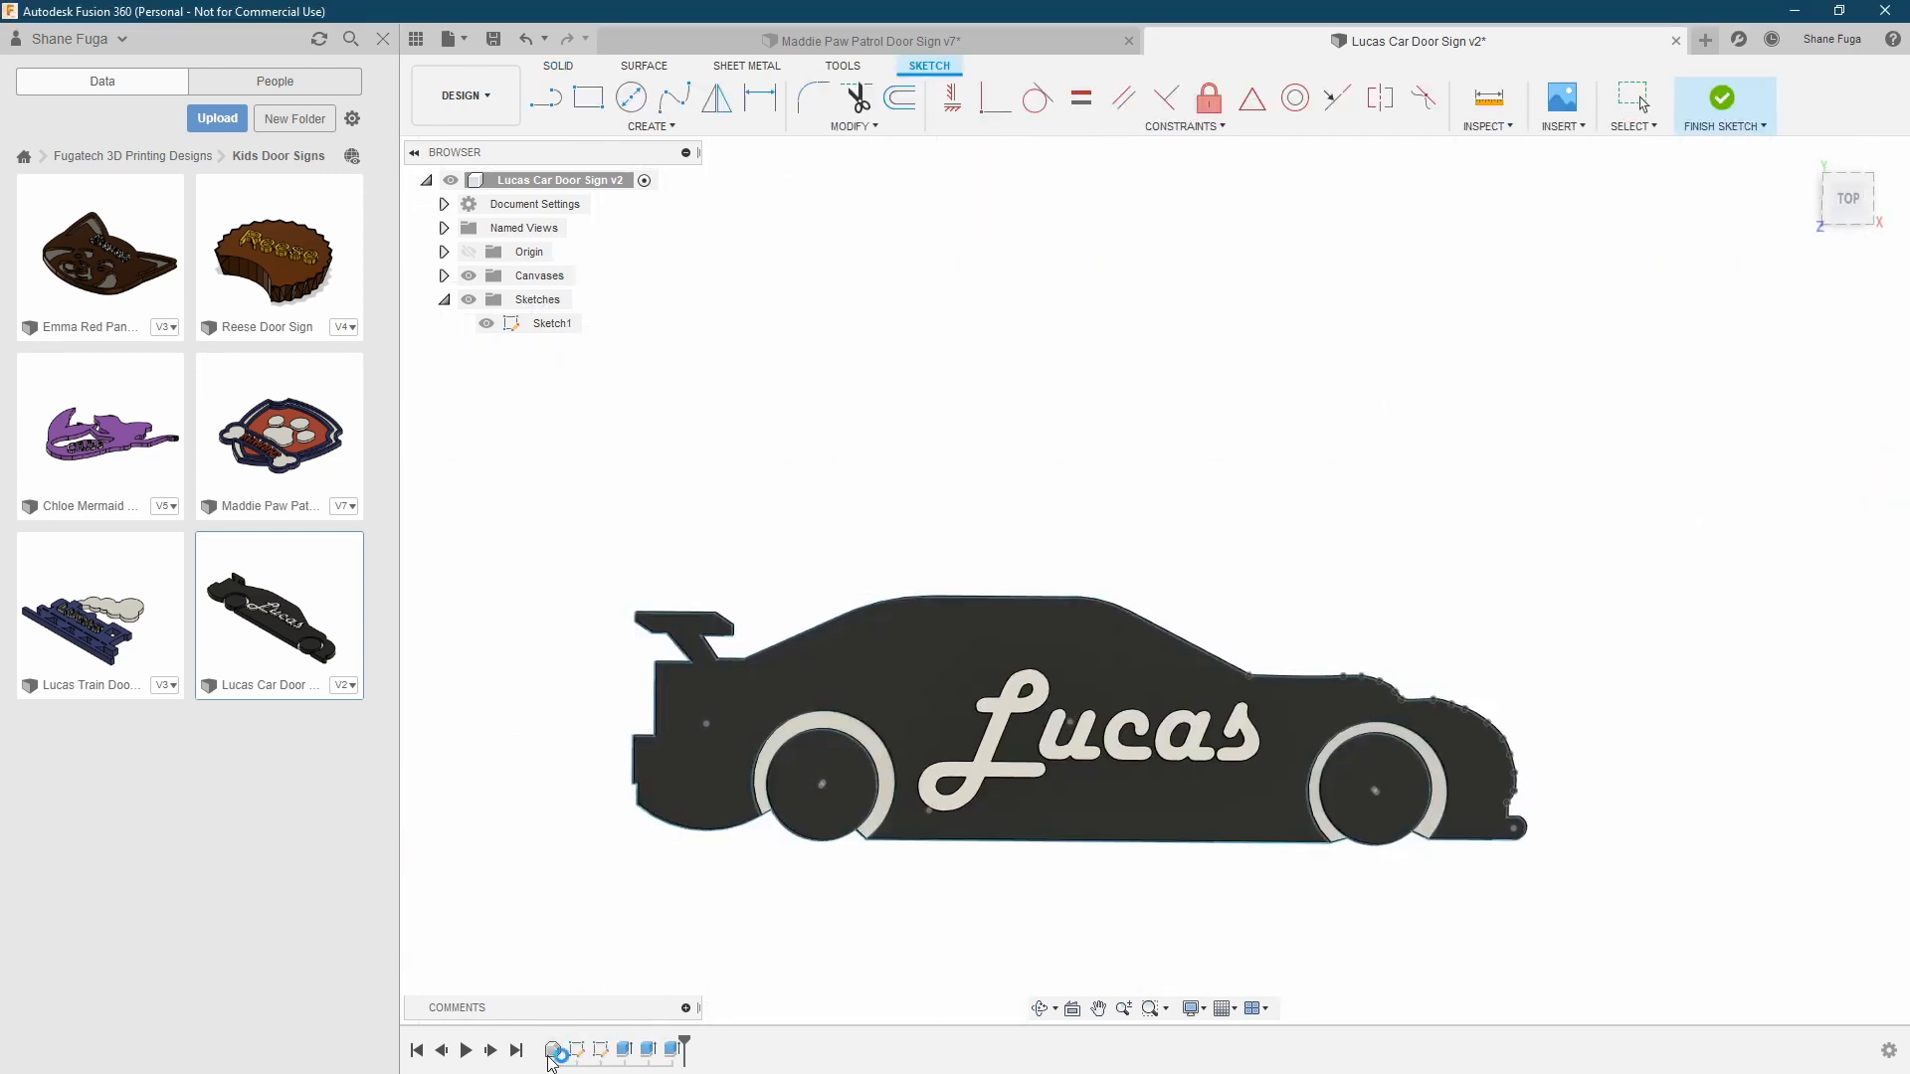
pyautogui.doubleClick(553, 1049)
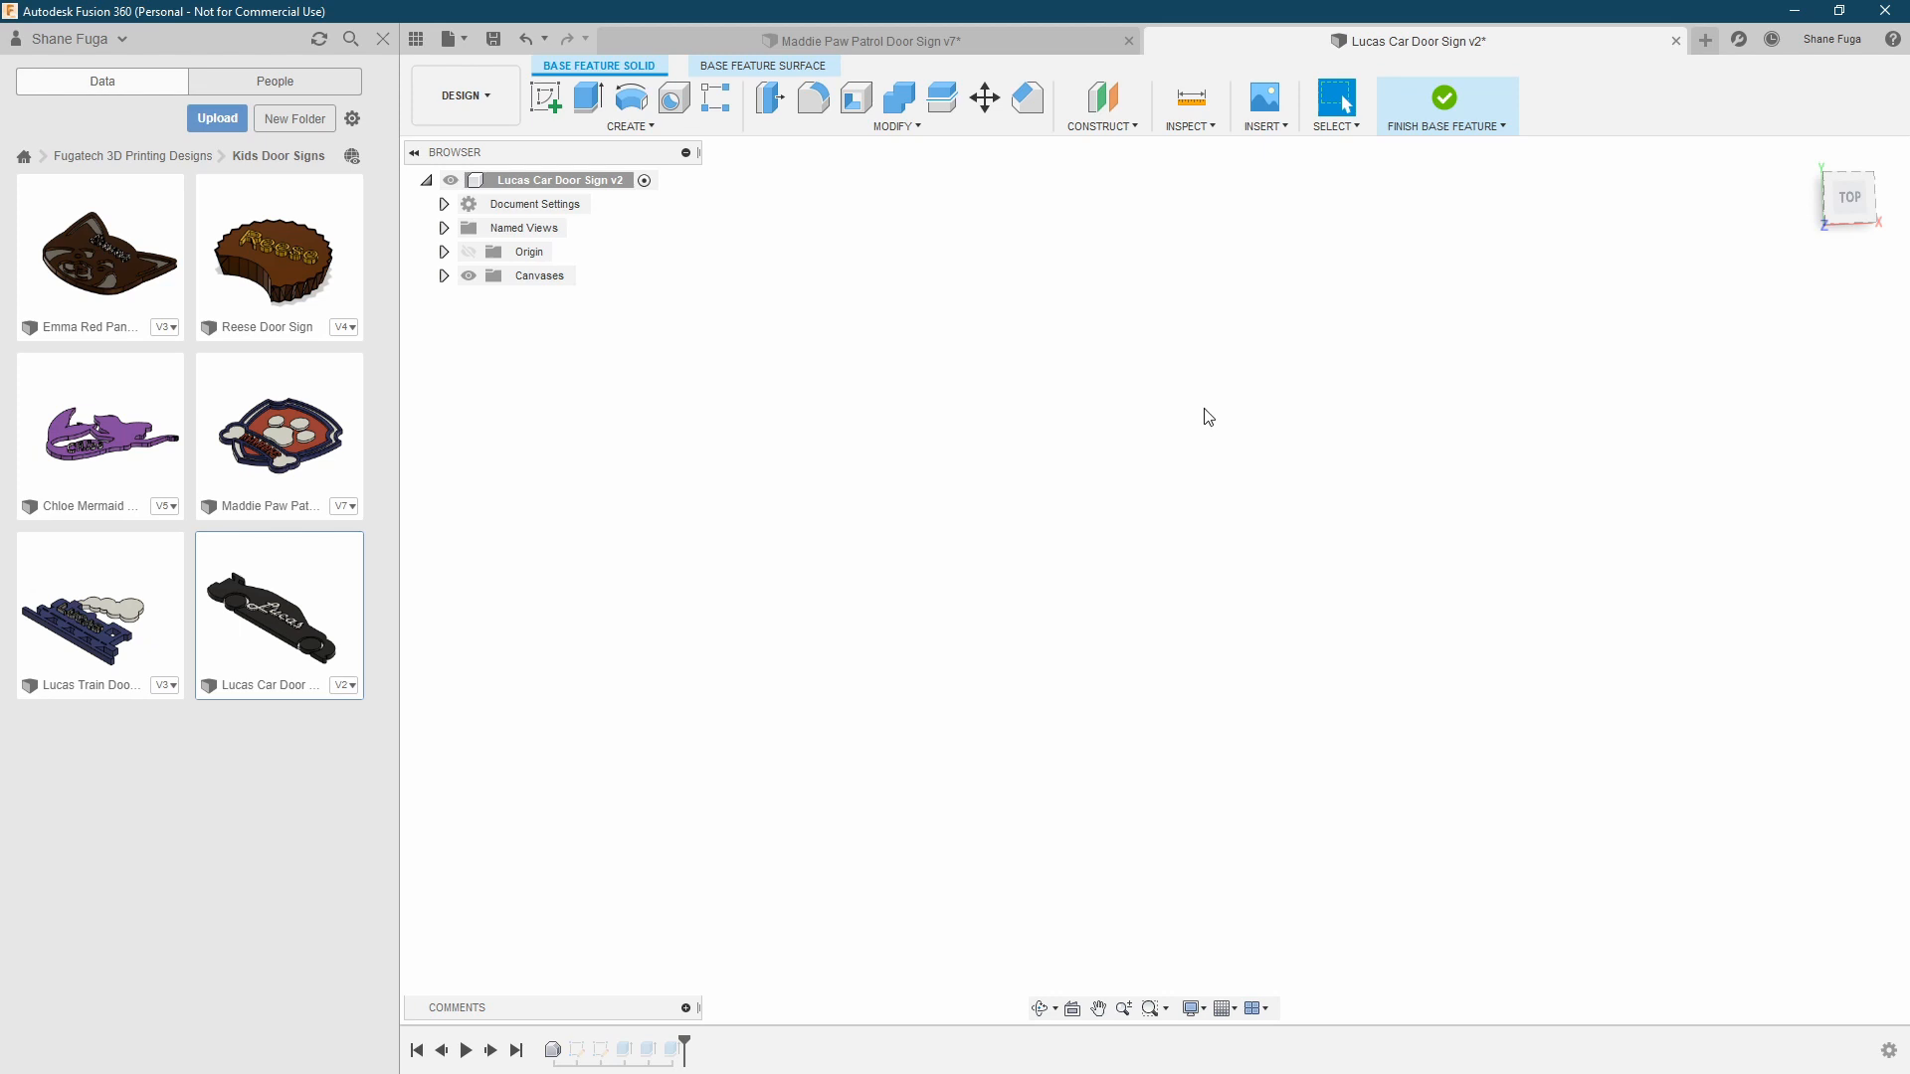
pyautogui.click(444, 276)
pyautogui.click(486, 299)
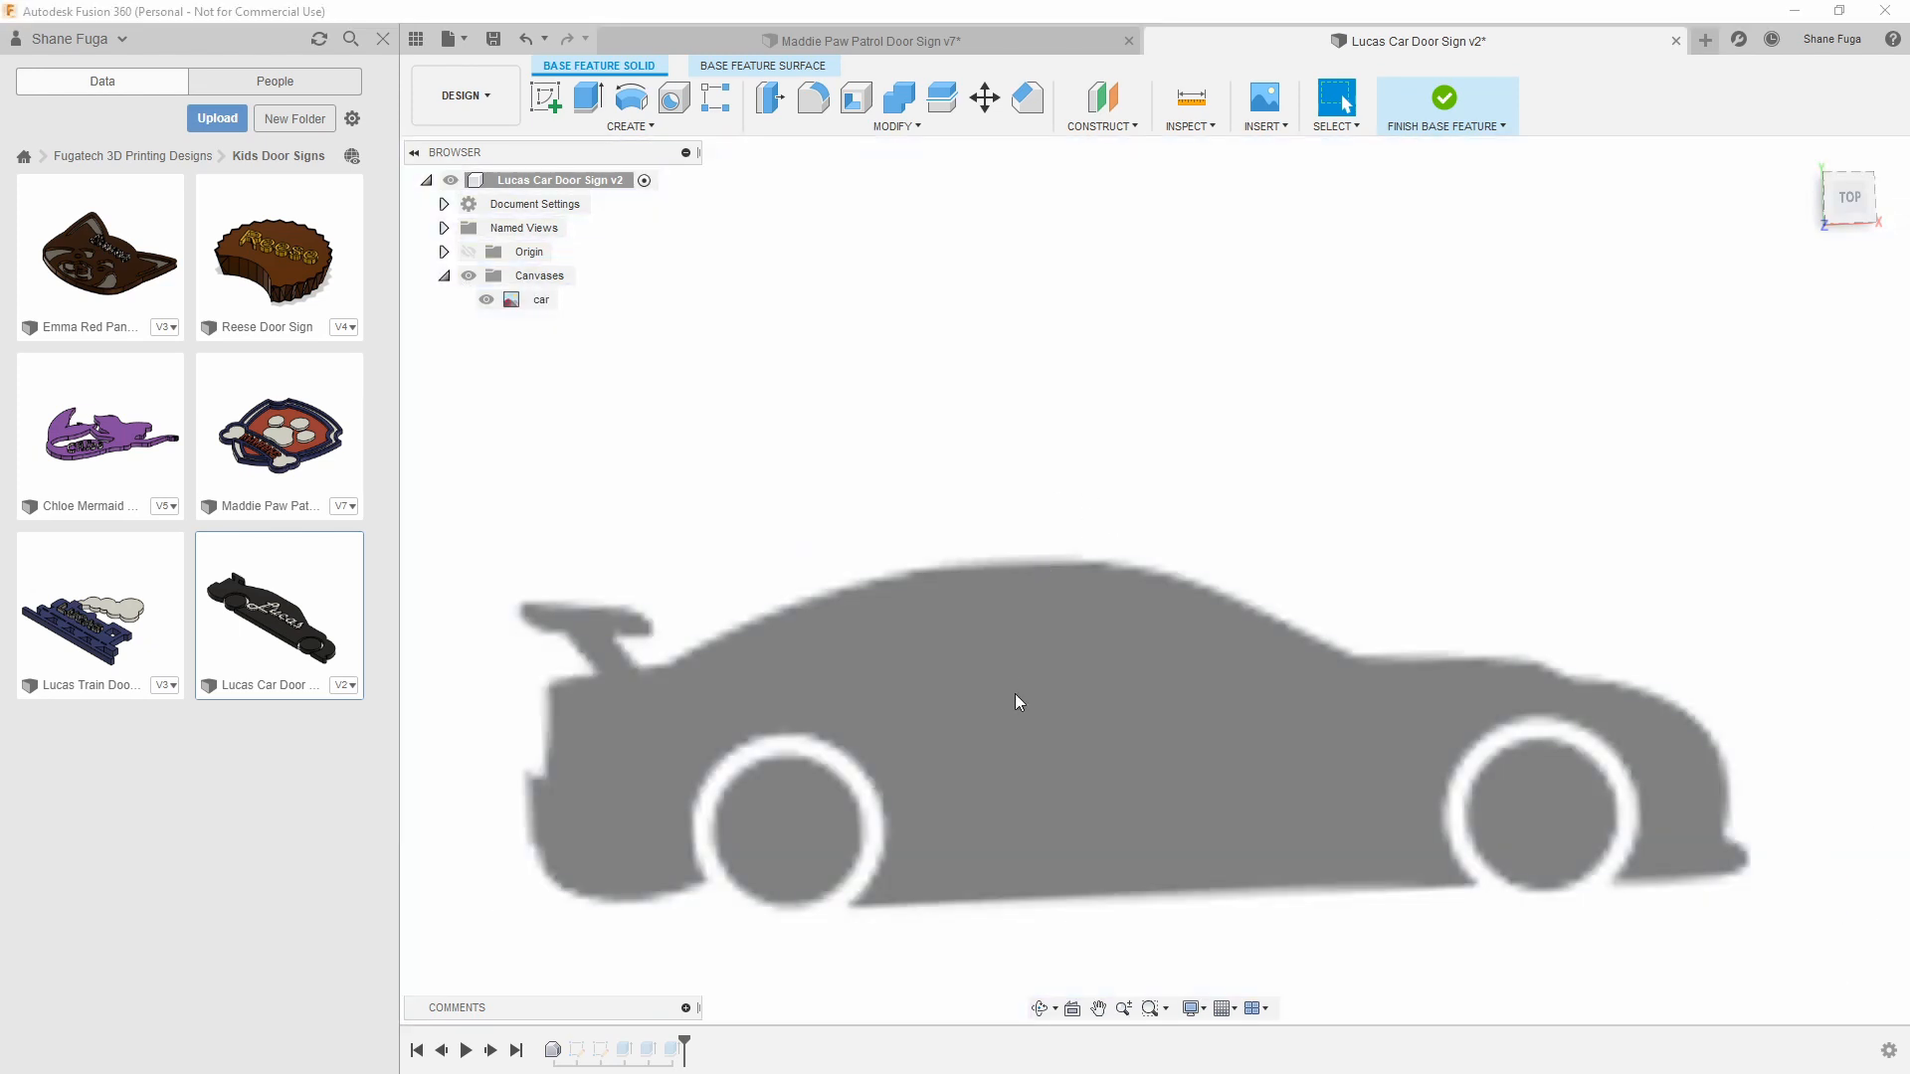
pyautogui.click(1478, 99)
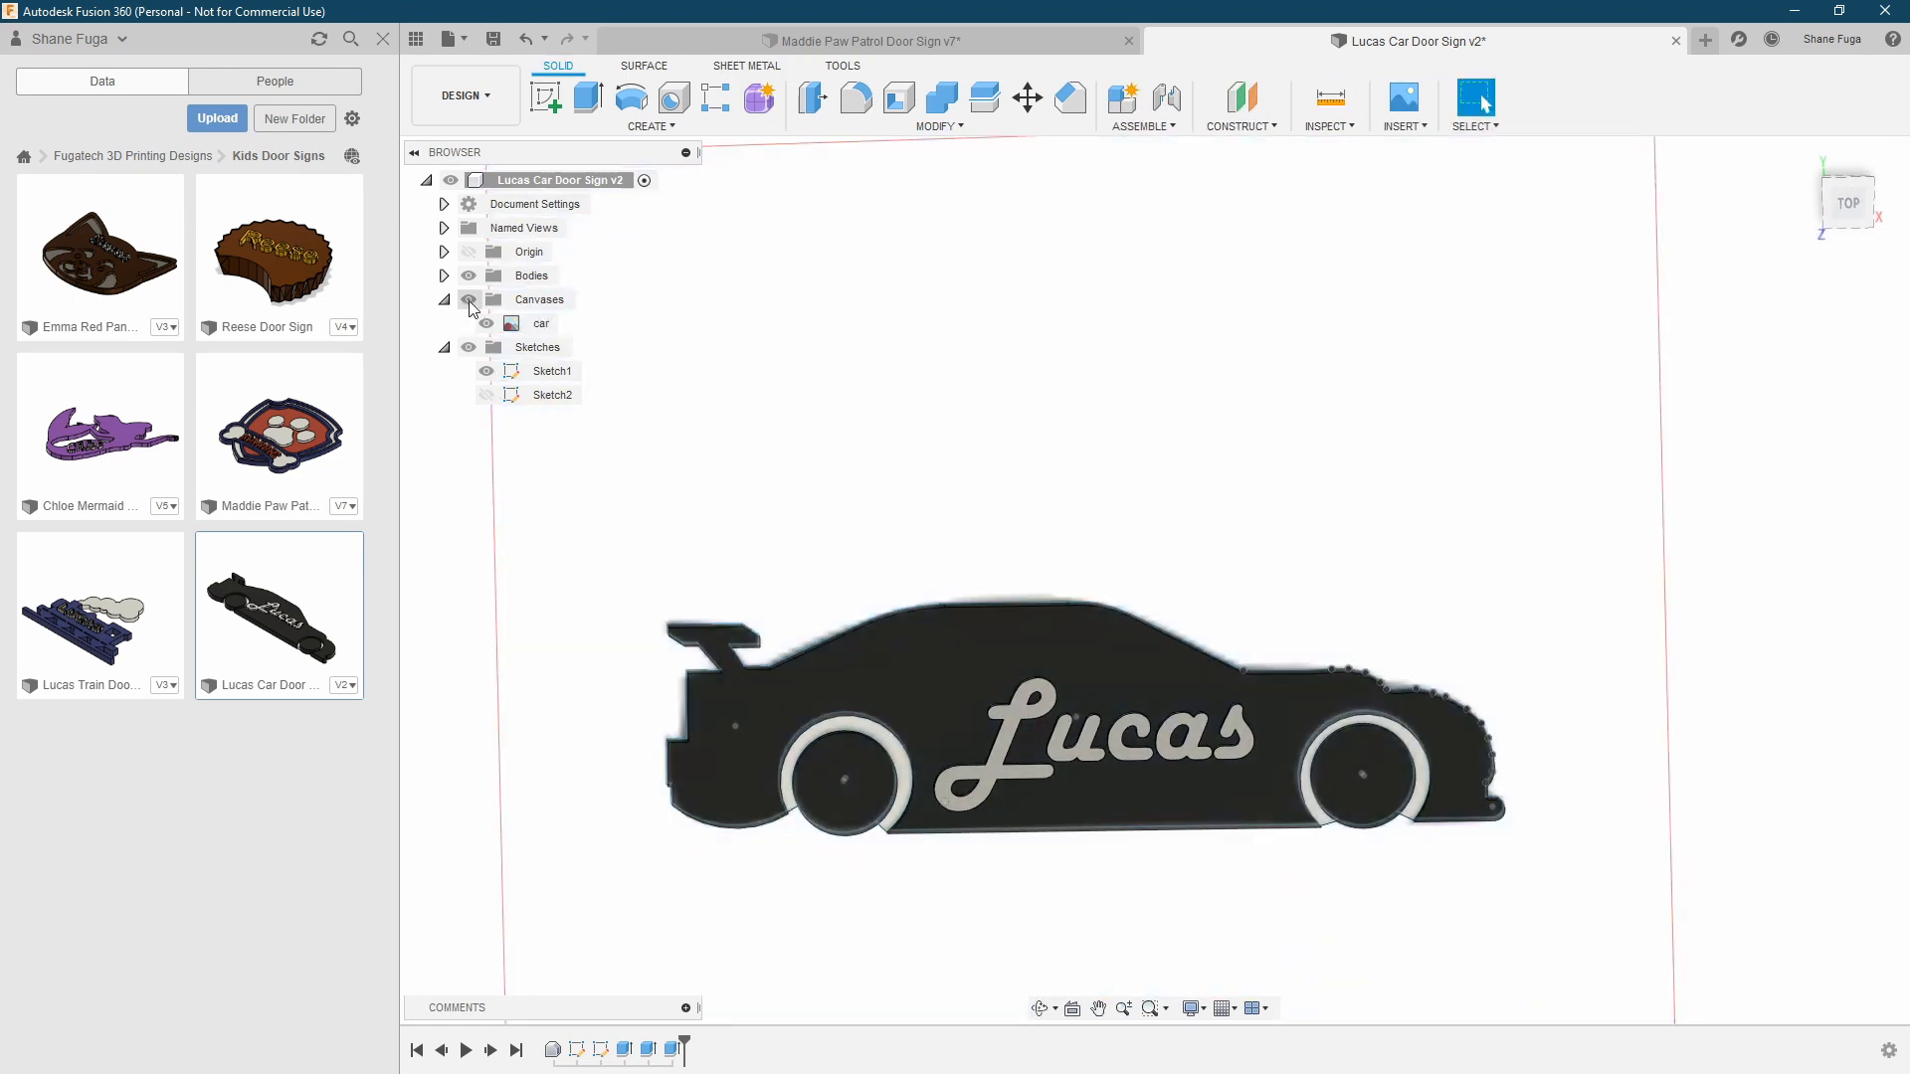
# Hide the canvases and Sketch1 to view only the finished car bodies
pyautogui.click(468, 299)
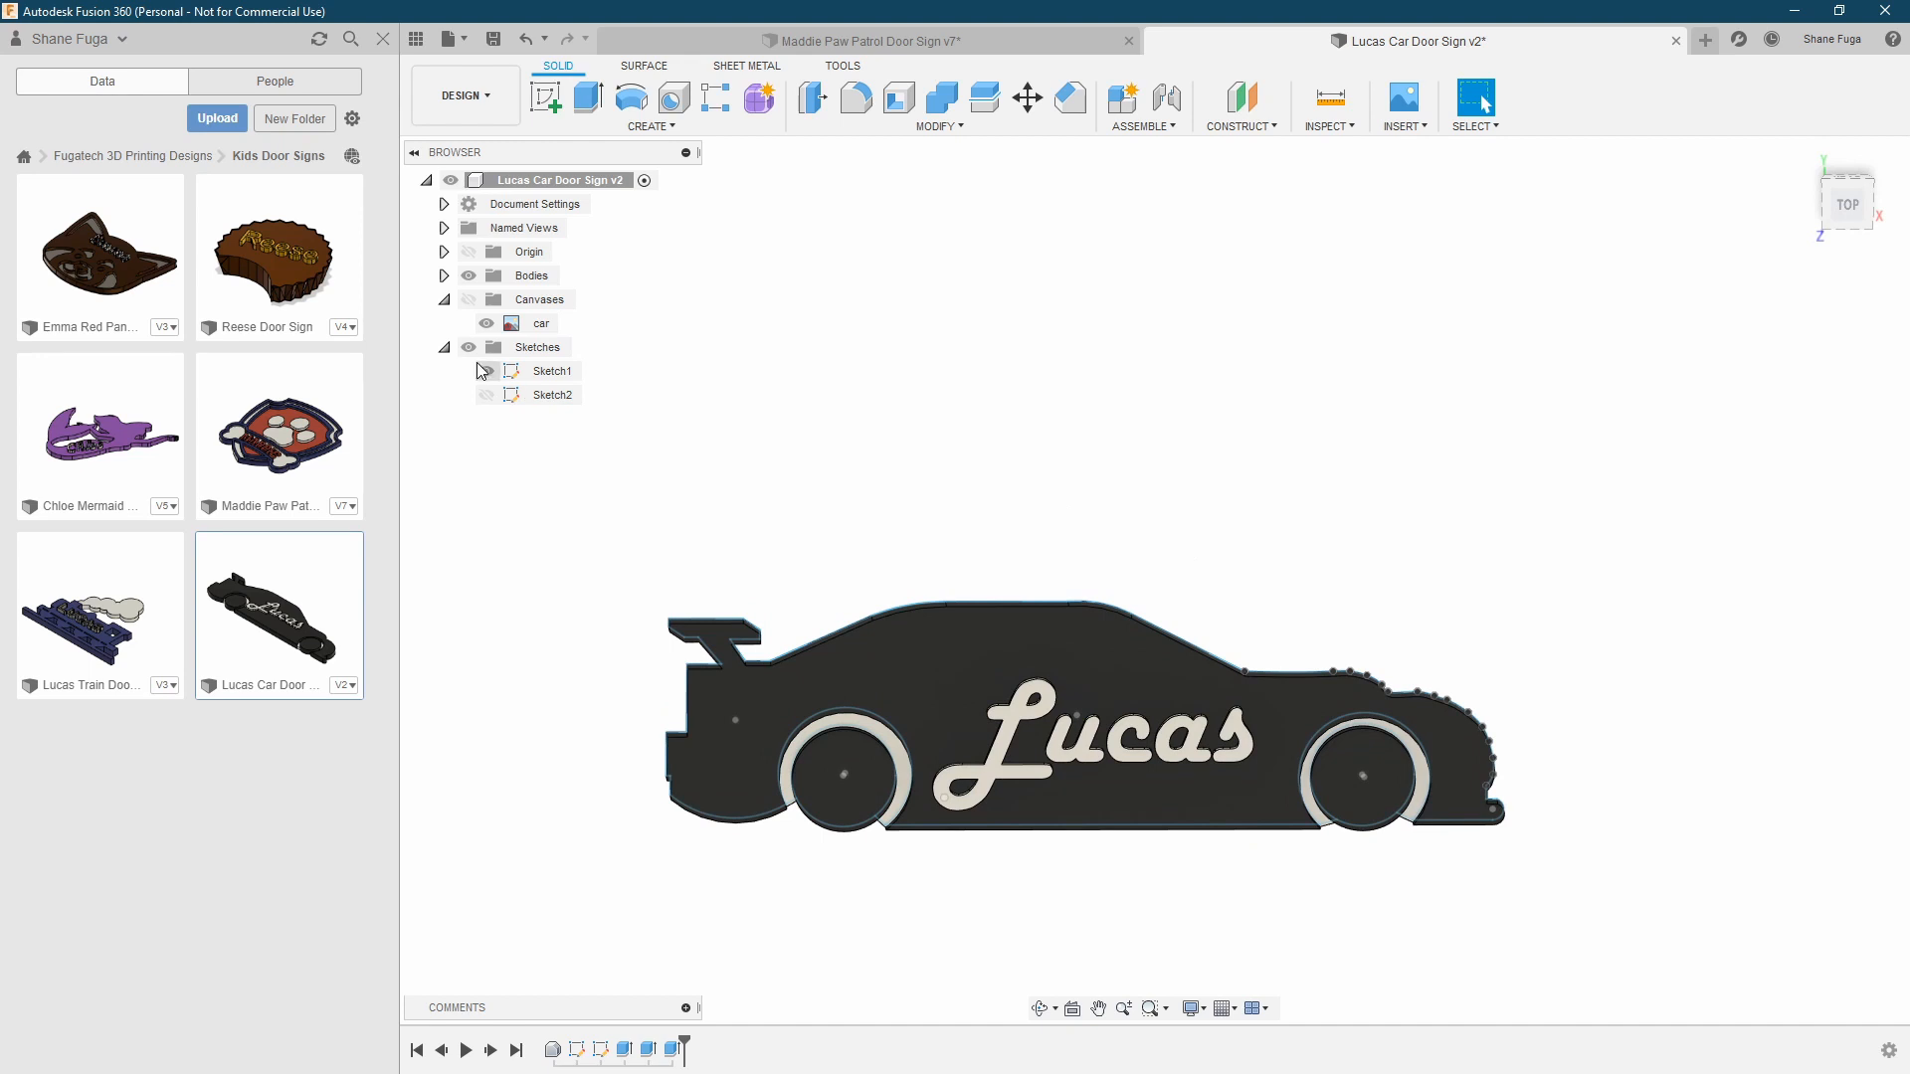
pyautogui.click(487, 372)
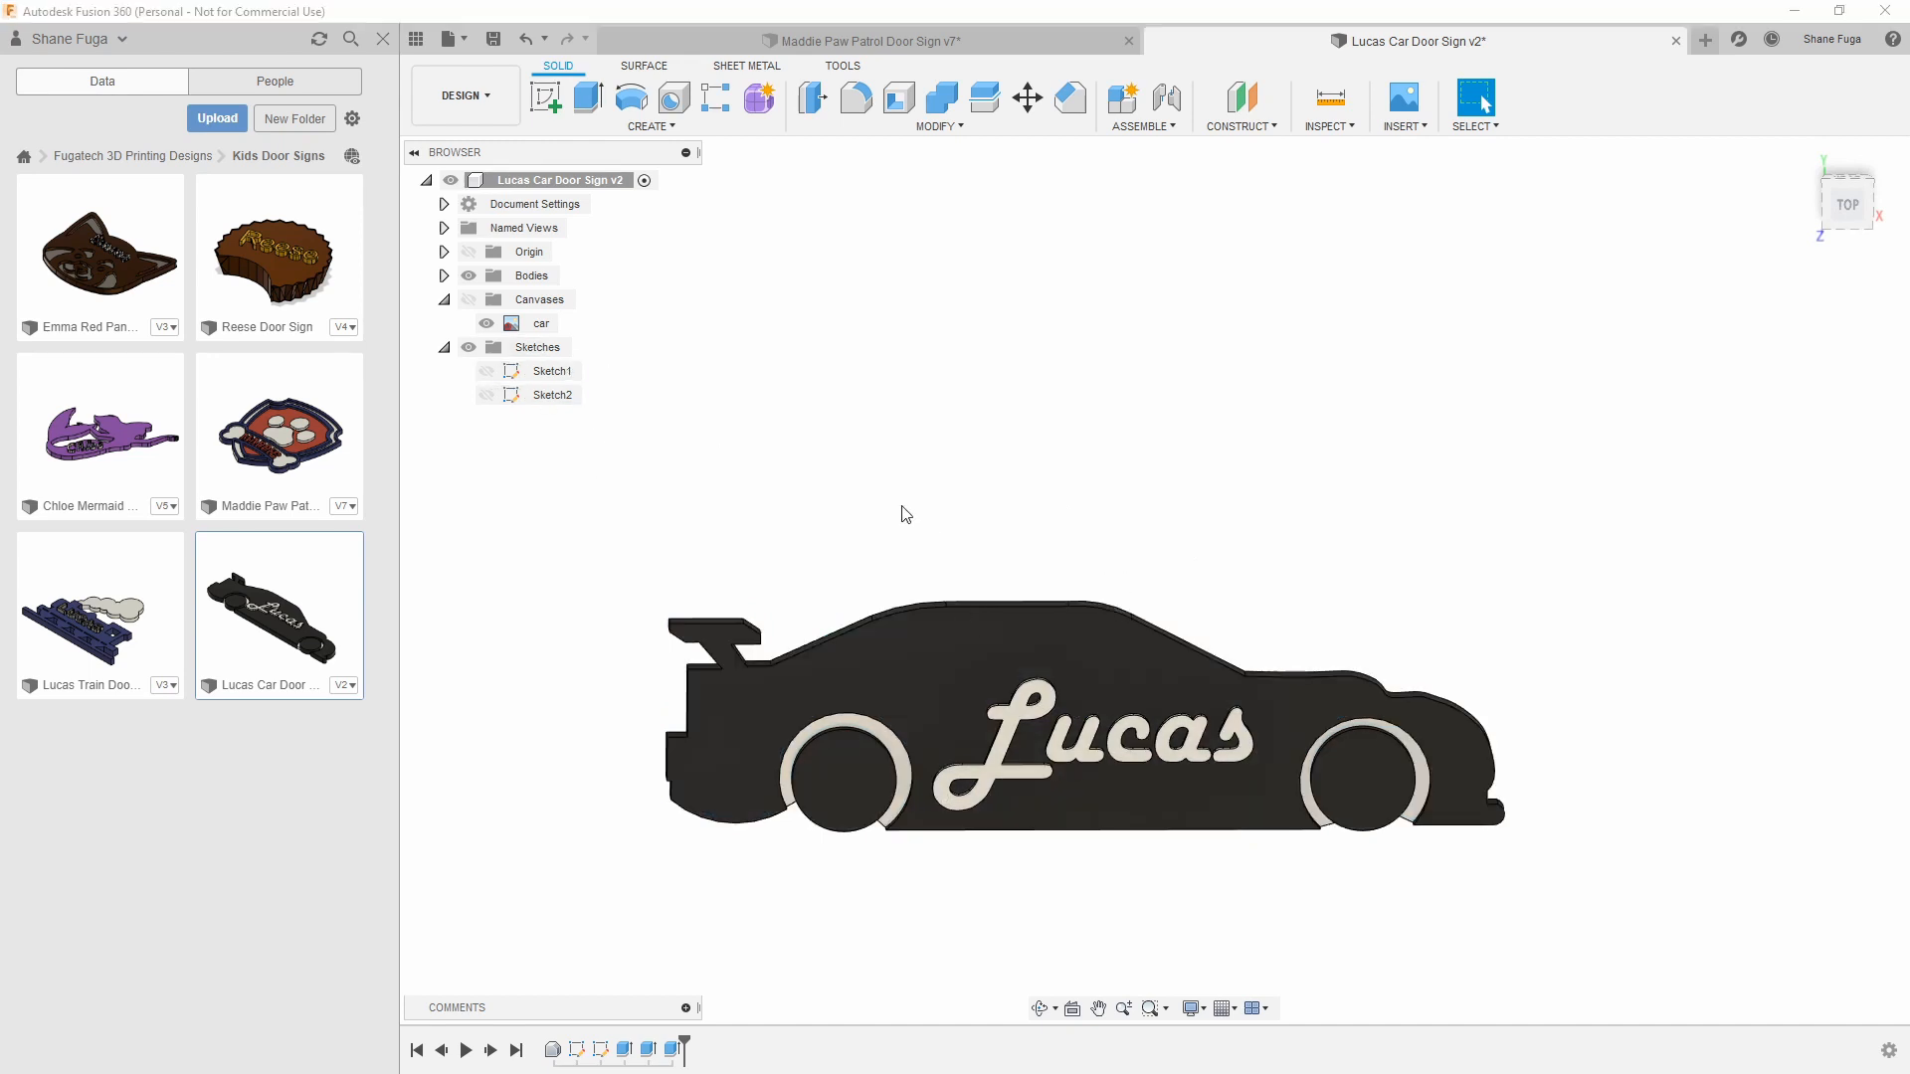
pyautogui.moveTo(906, 514)
pyautogui.keyDown('shift'); pyautogui.mouseDown(button='middle')
pyautogui.moveTo(916, 397)
pyautogui.moveTo(905, 475)
pyautogui.mouseUp(button='middle'); pyautogui.keyUp('shift')
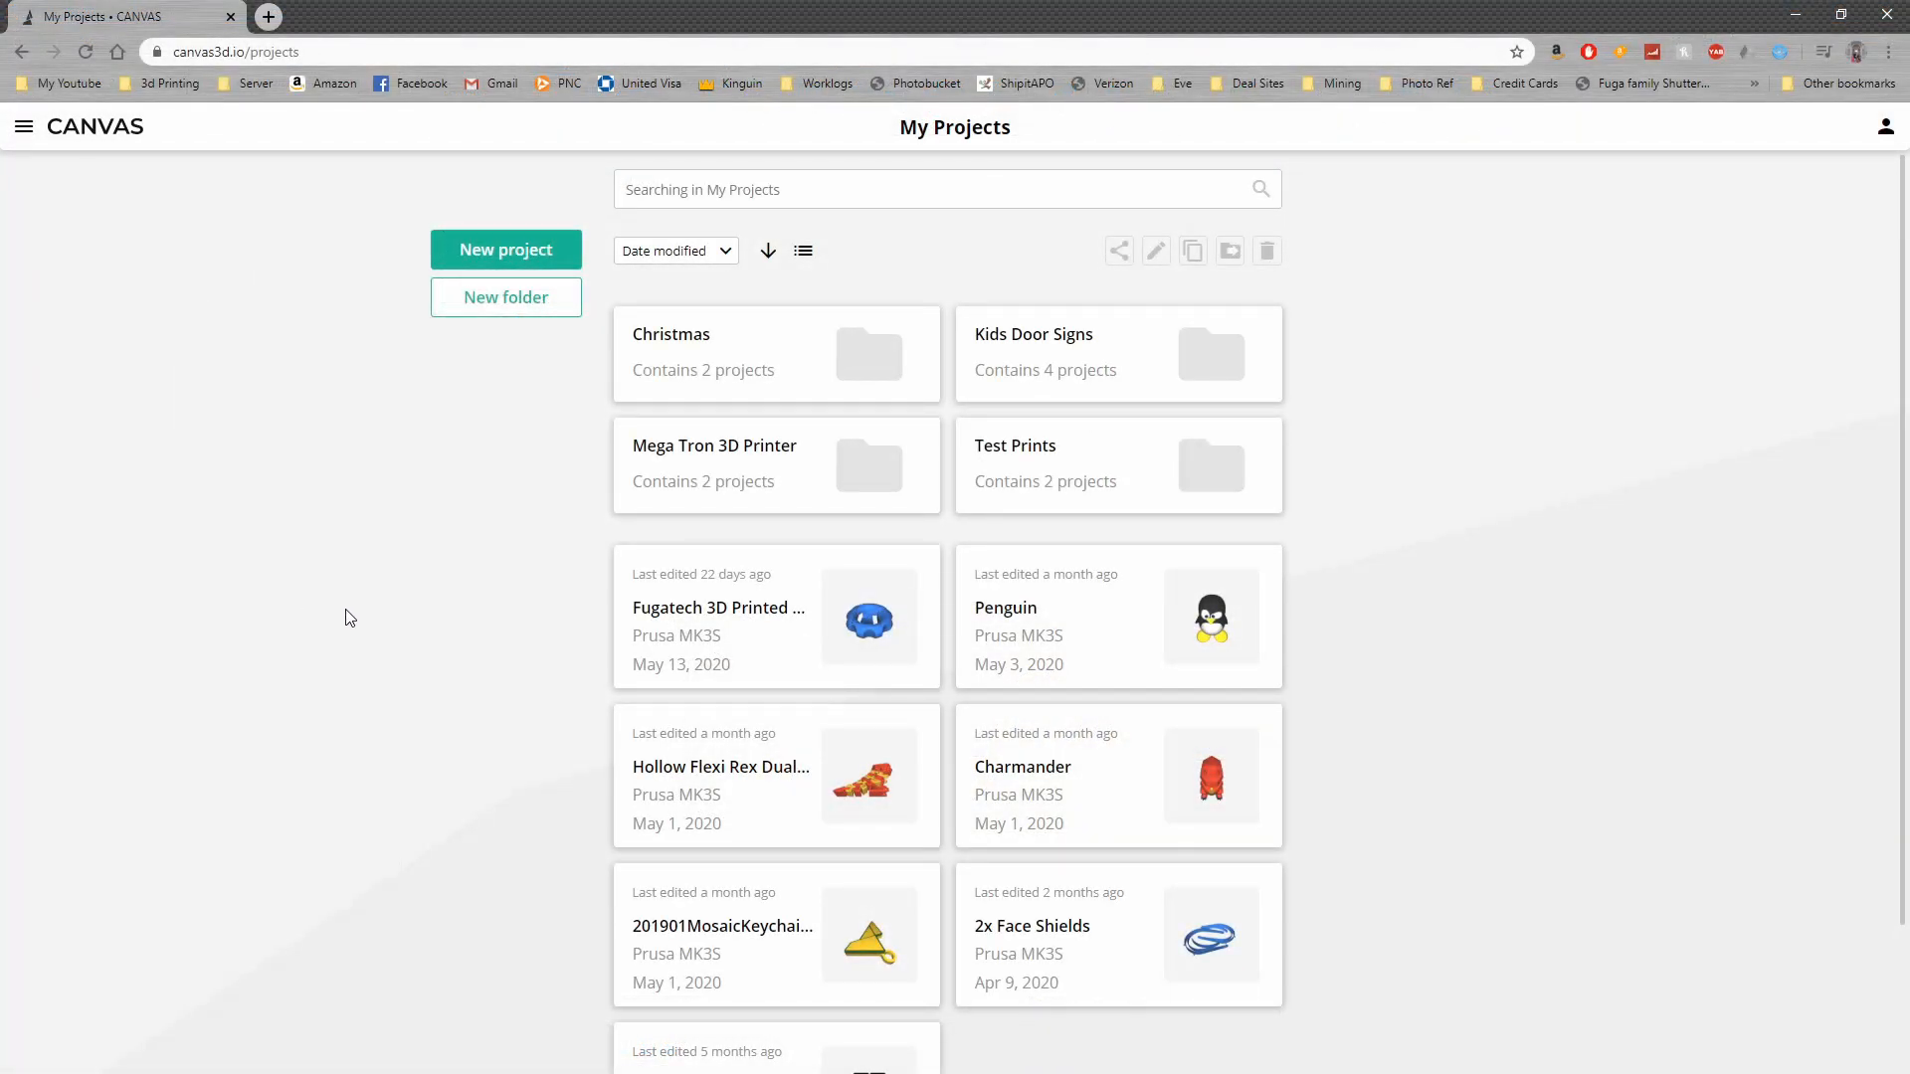
# Switch to CANVAS, create a new project in the Kids Door Signs folder, and add the red panda sign's parts as a multi-material group
pyautogui.doubleClick(1055, 368)
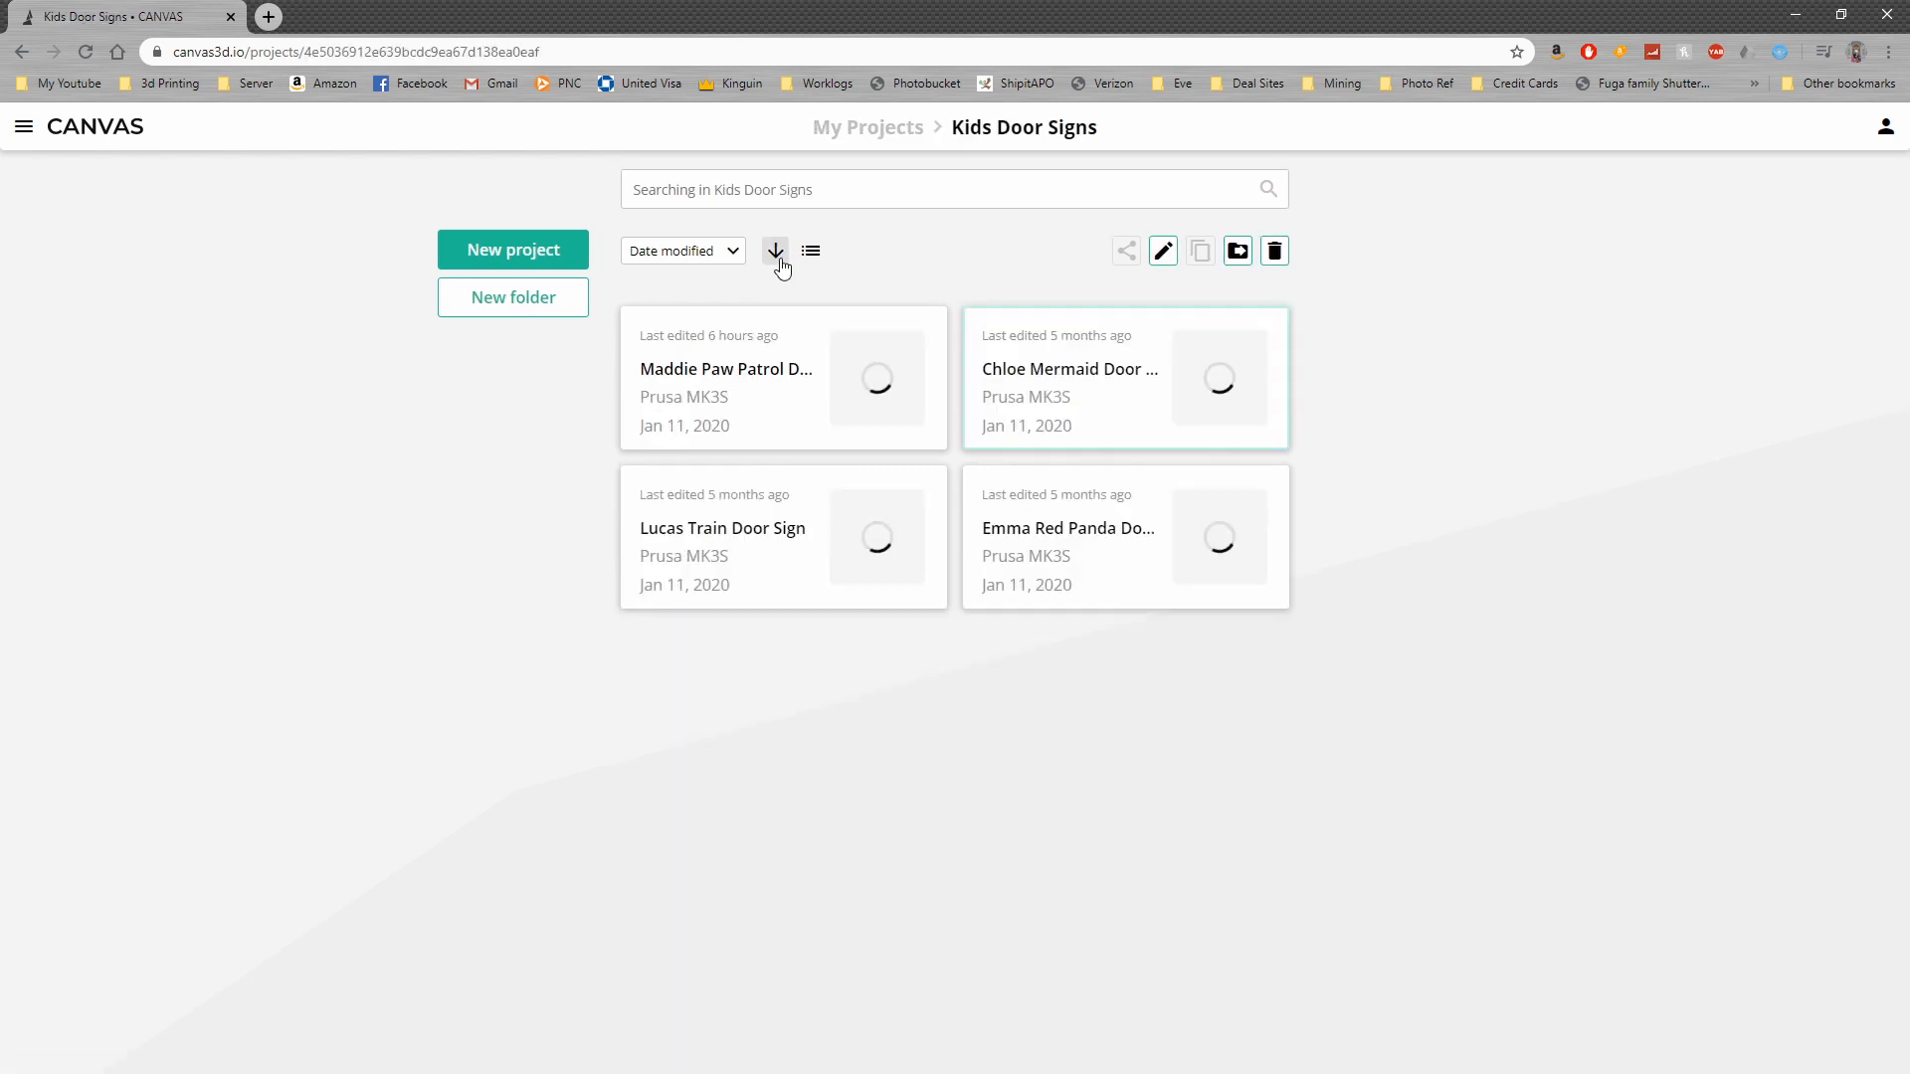
pyautogui.click(521, 254)
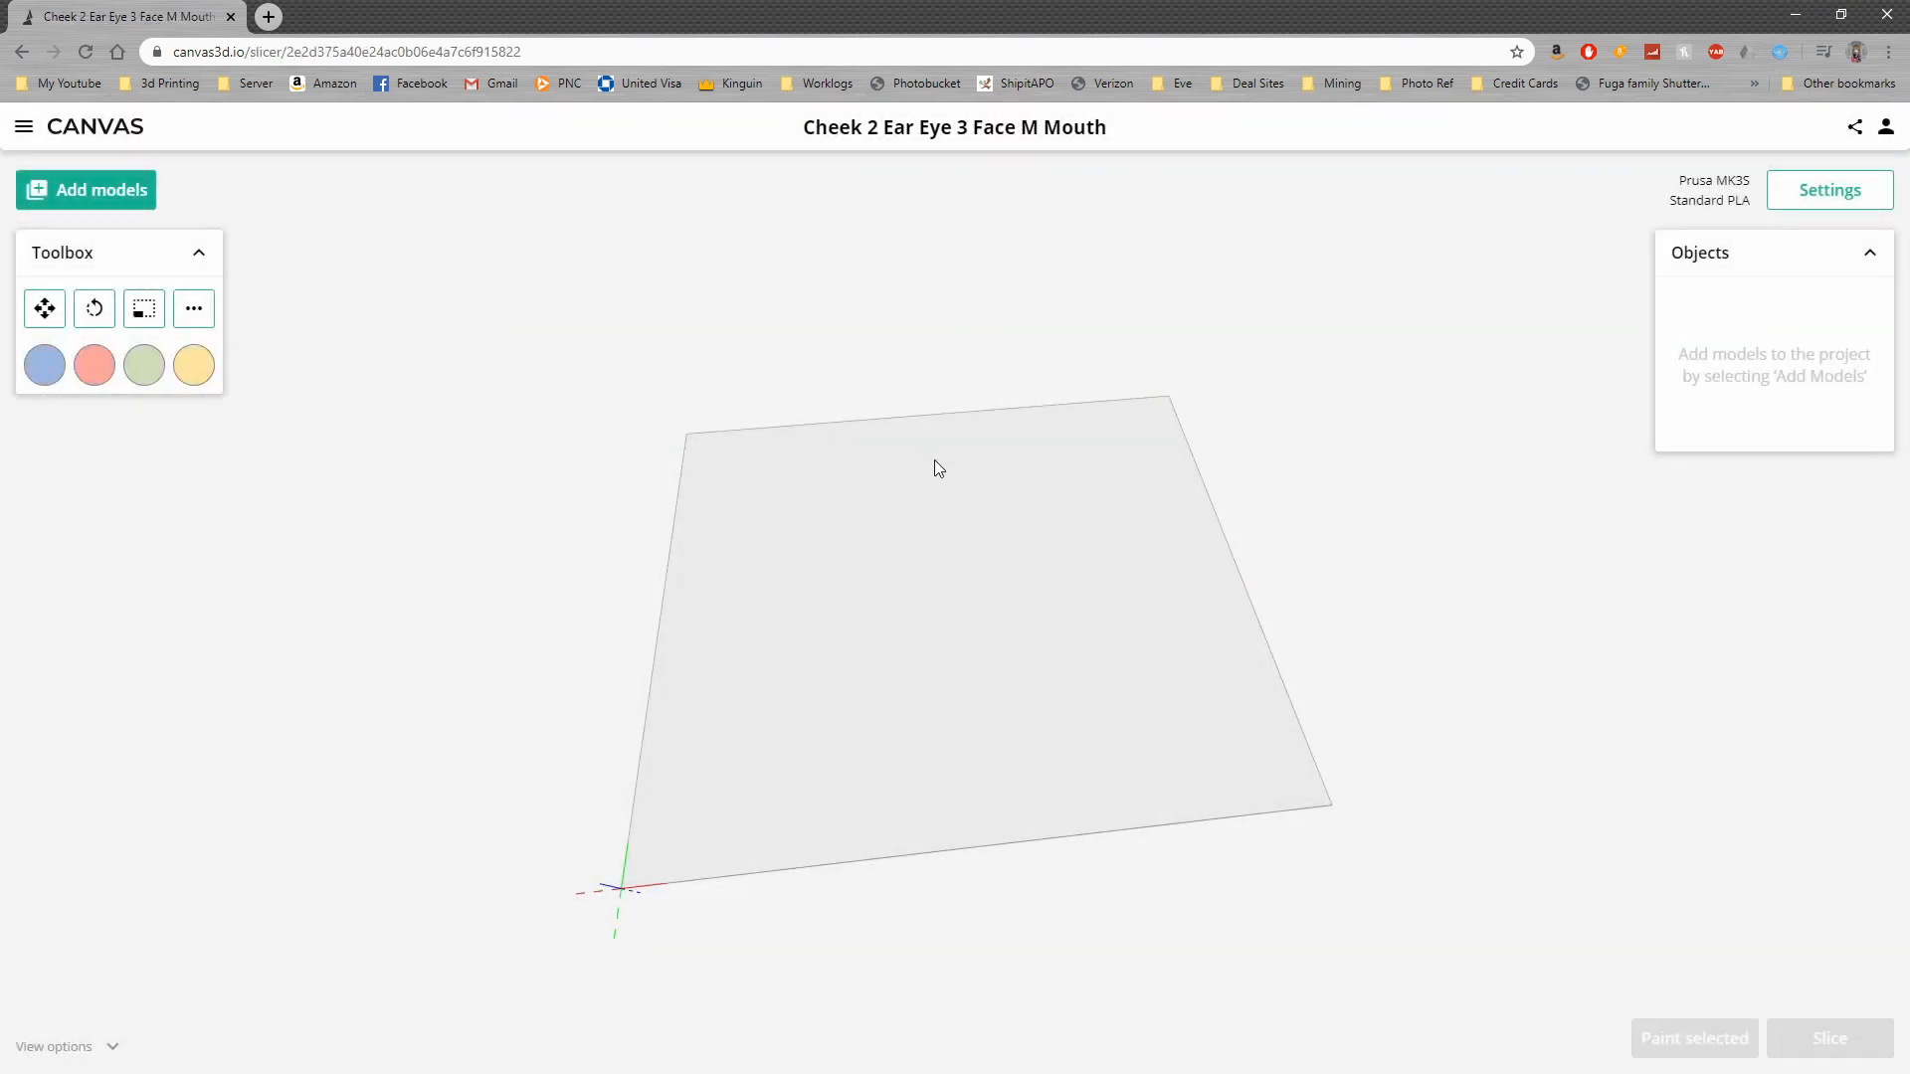
pyautogui.click(125, 199)
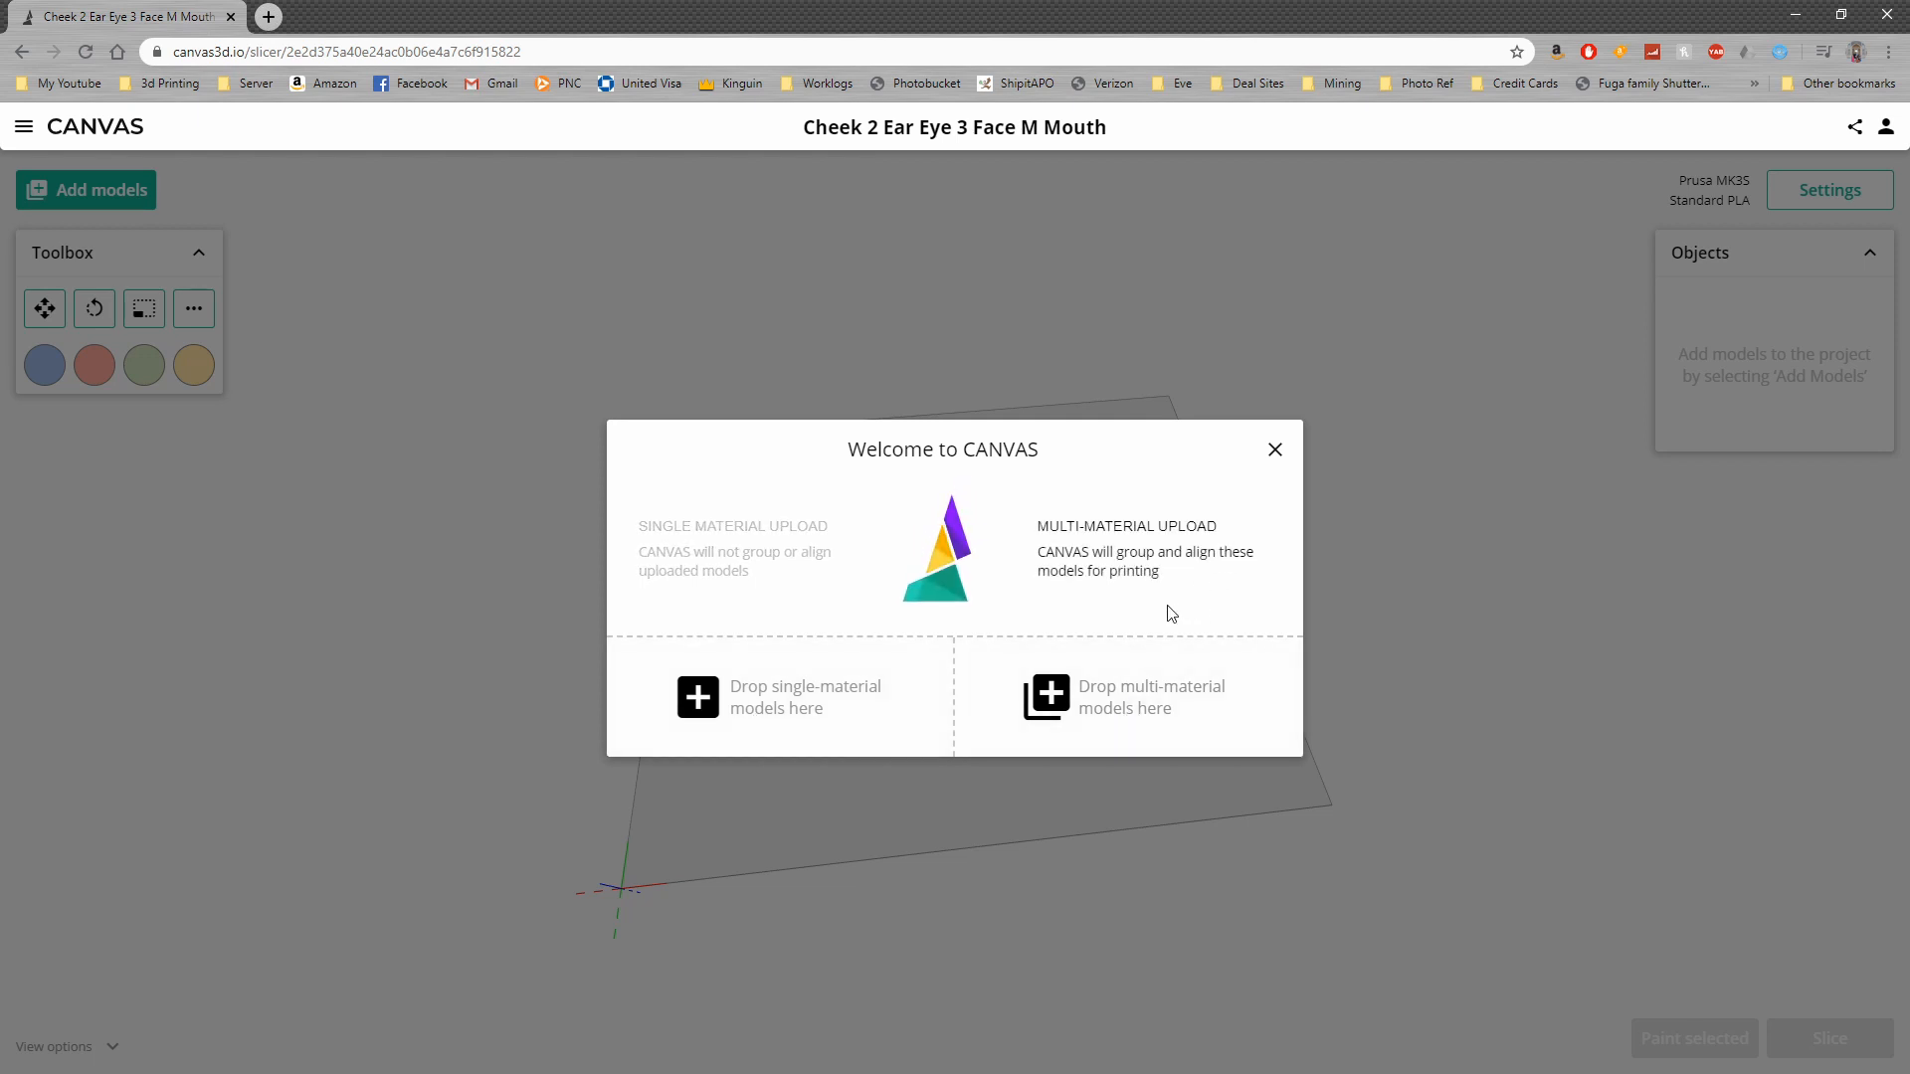
pyautogui.click(1275, 451)
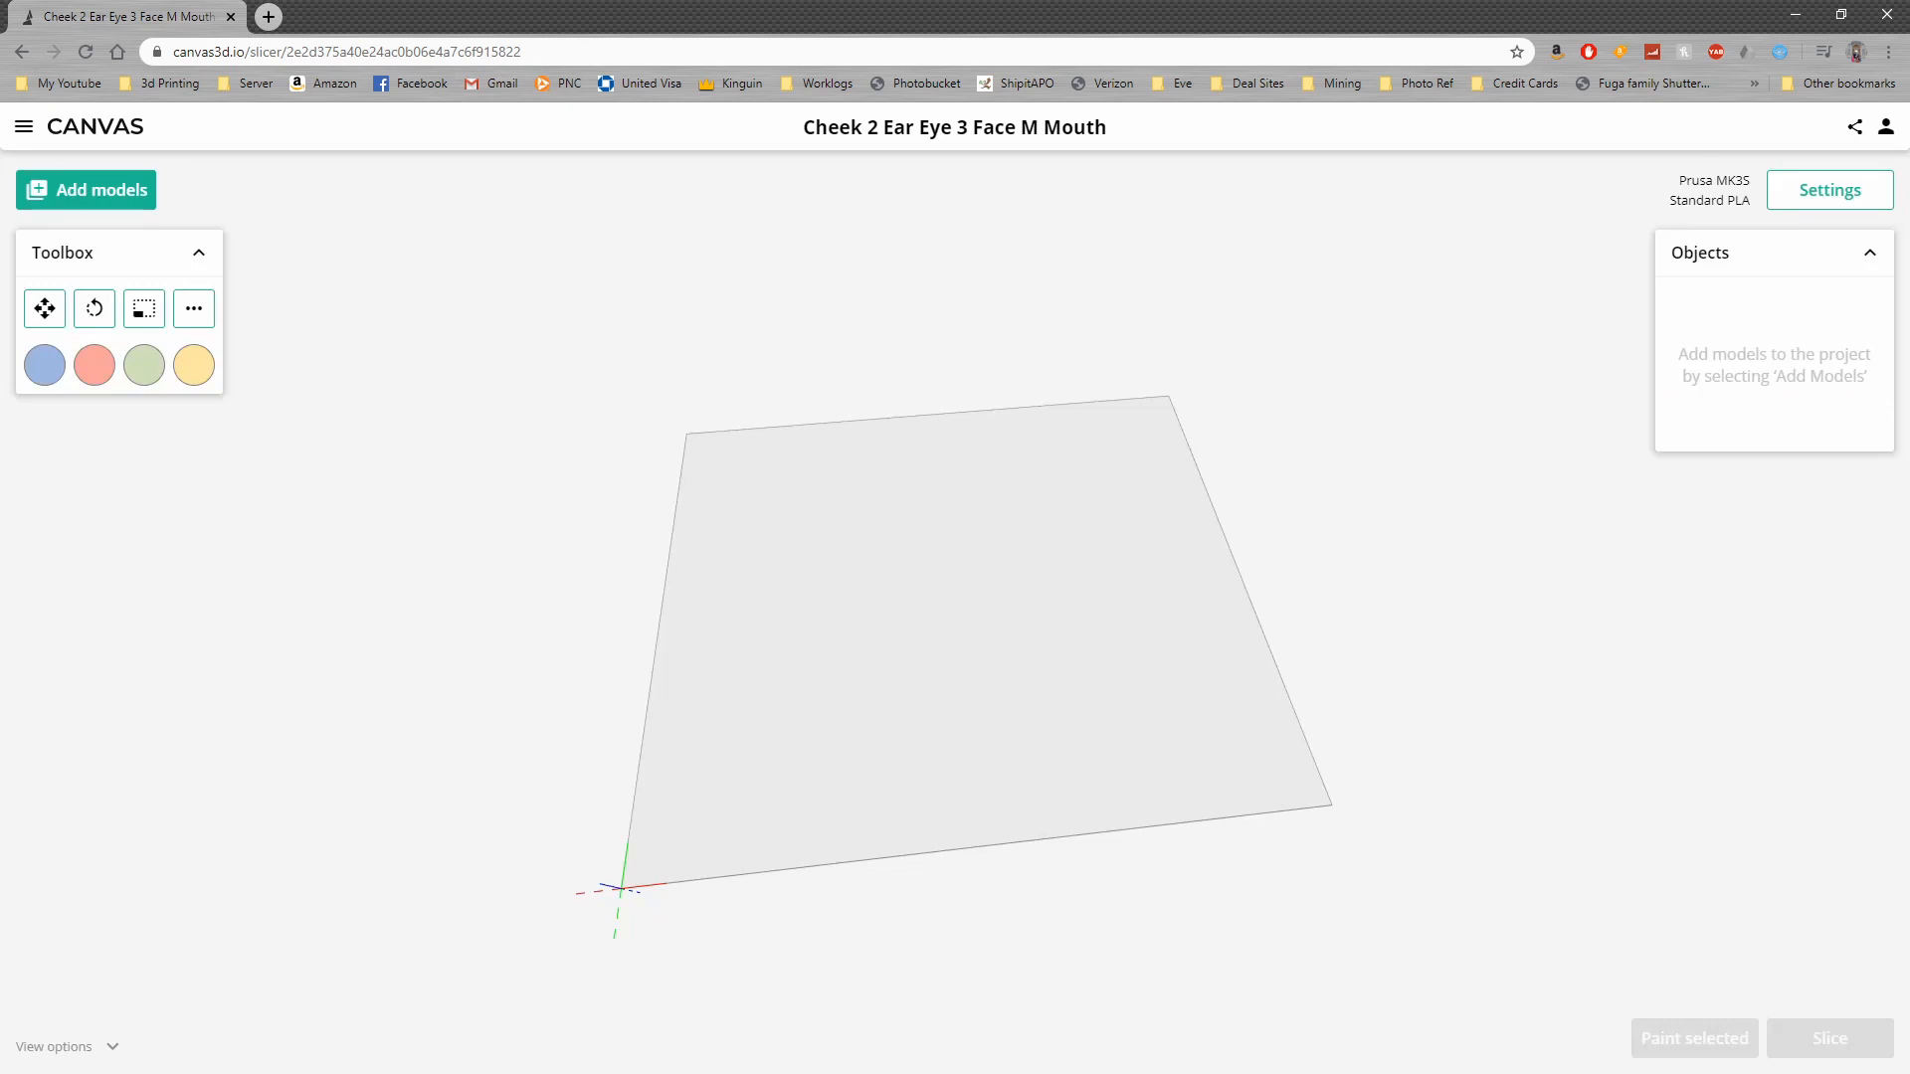
pyautogui.moveTo(110, 550); pyautogui.dragTo(1416, 563)
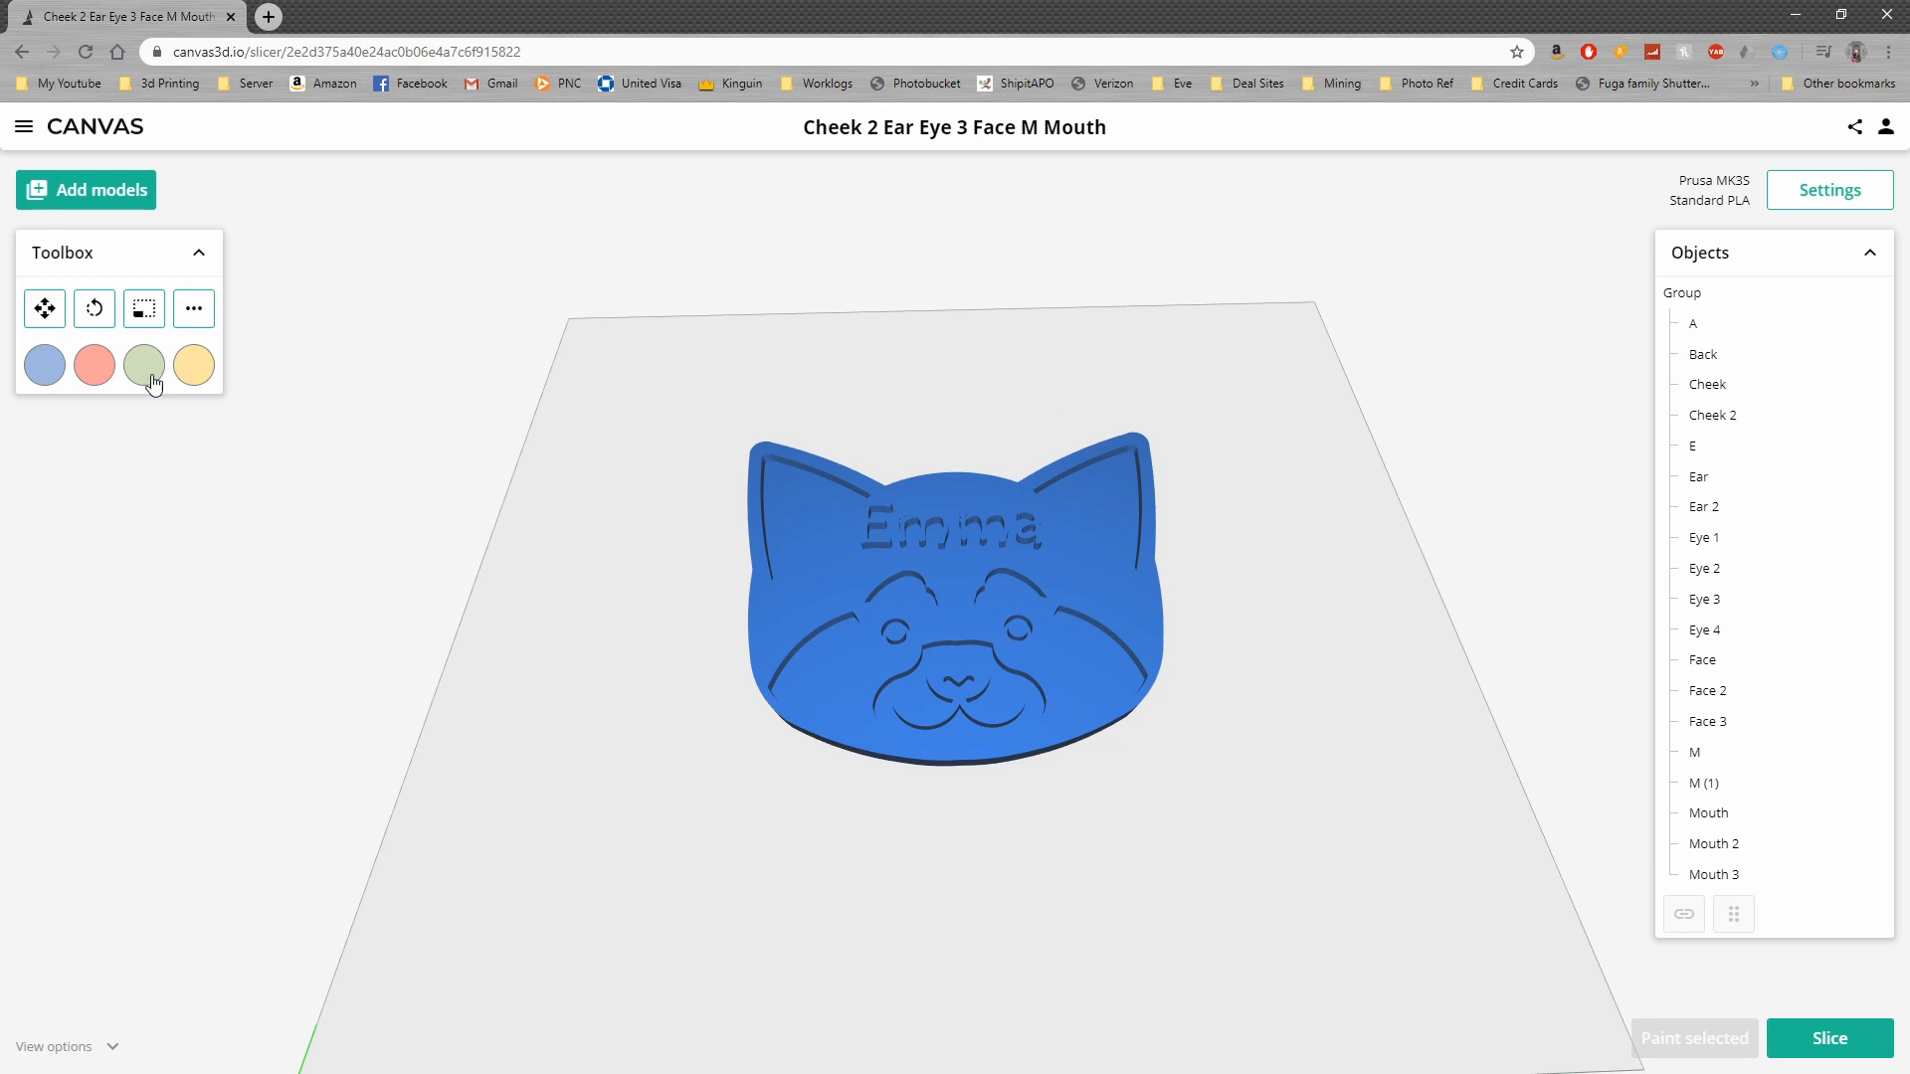
# Set the first material colour to orange and the second to white
pyautogui.click(45, 366)
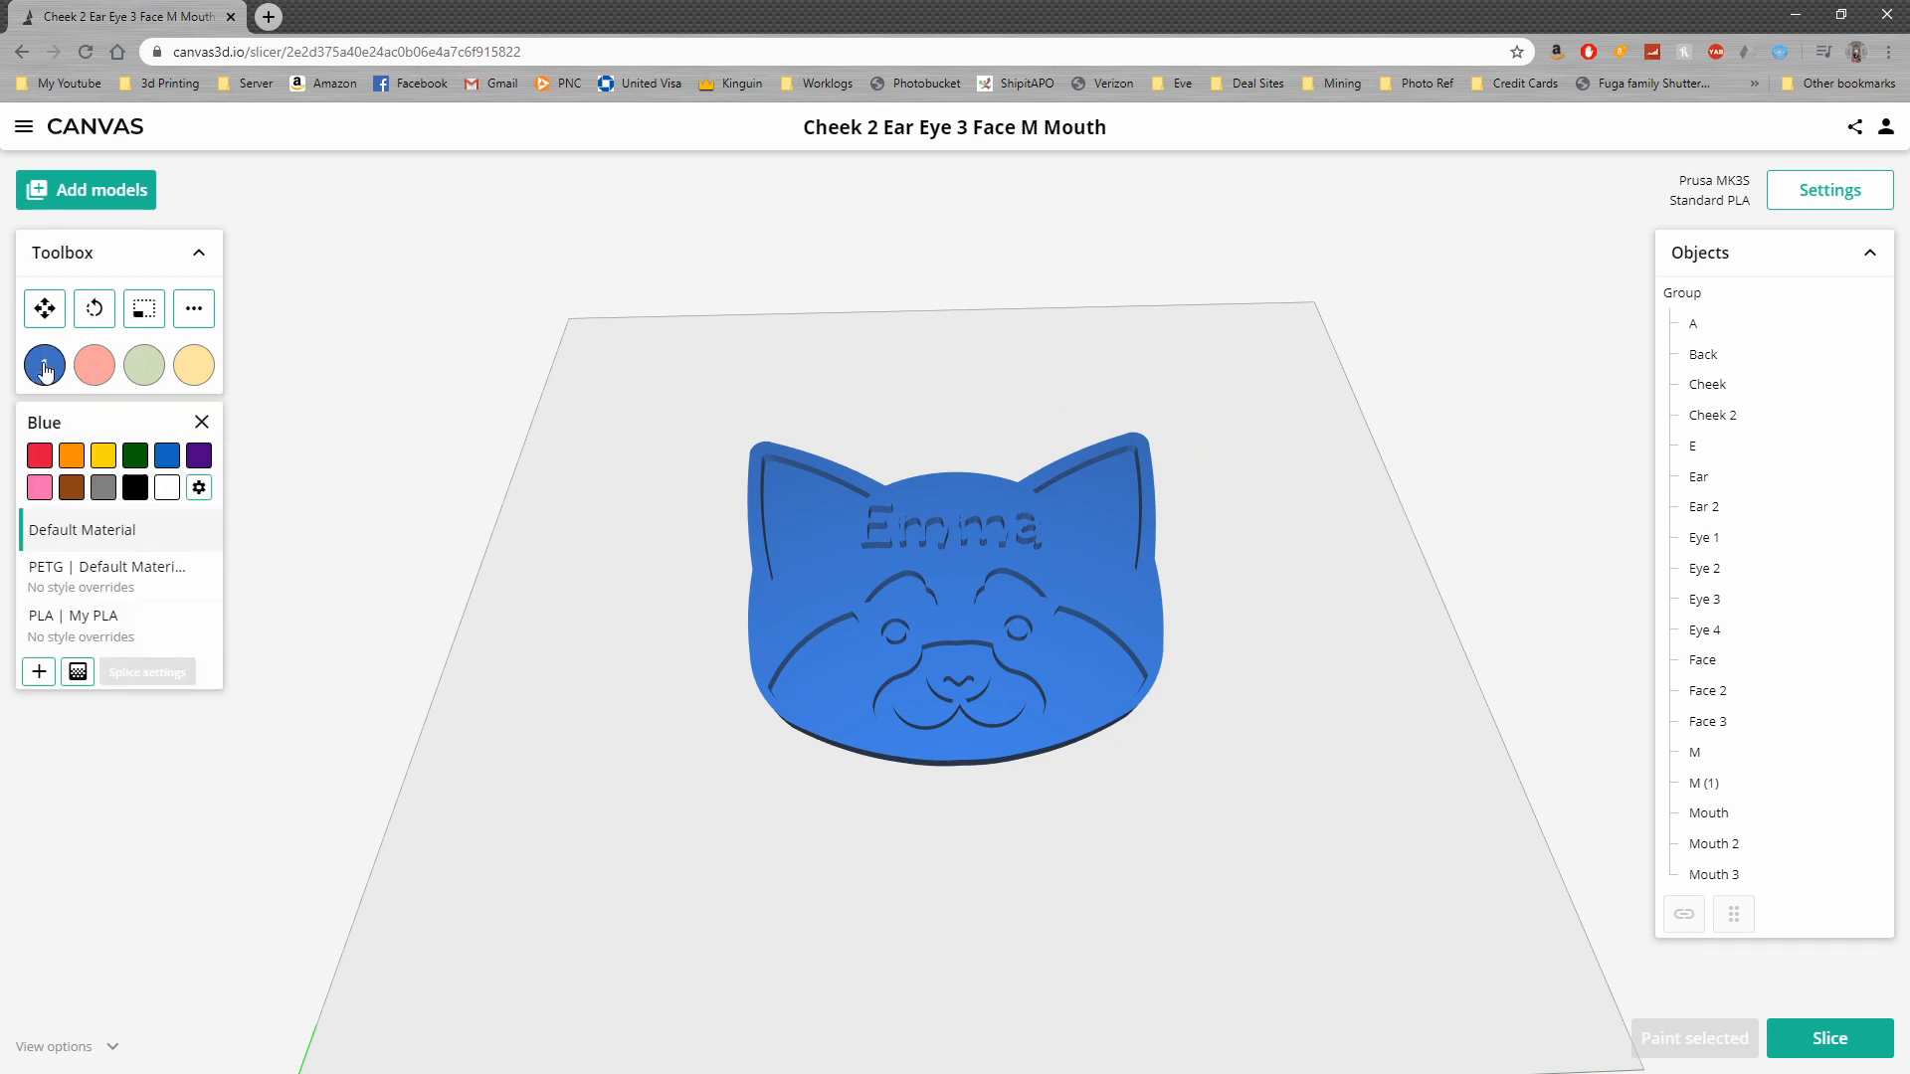
pyautogui.click(72, 456)
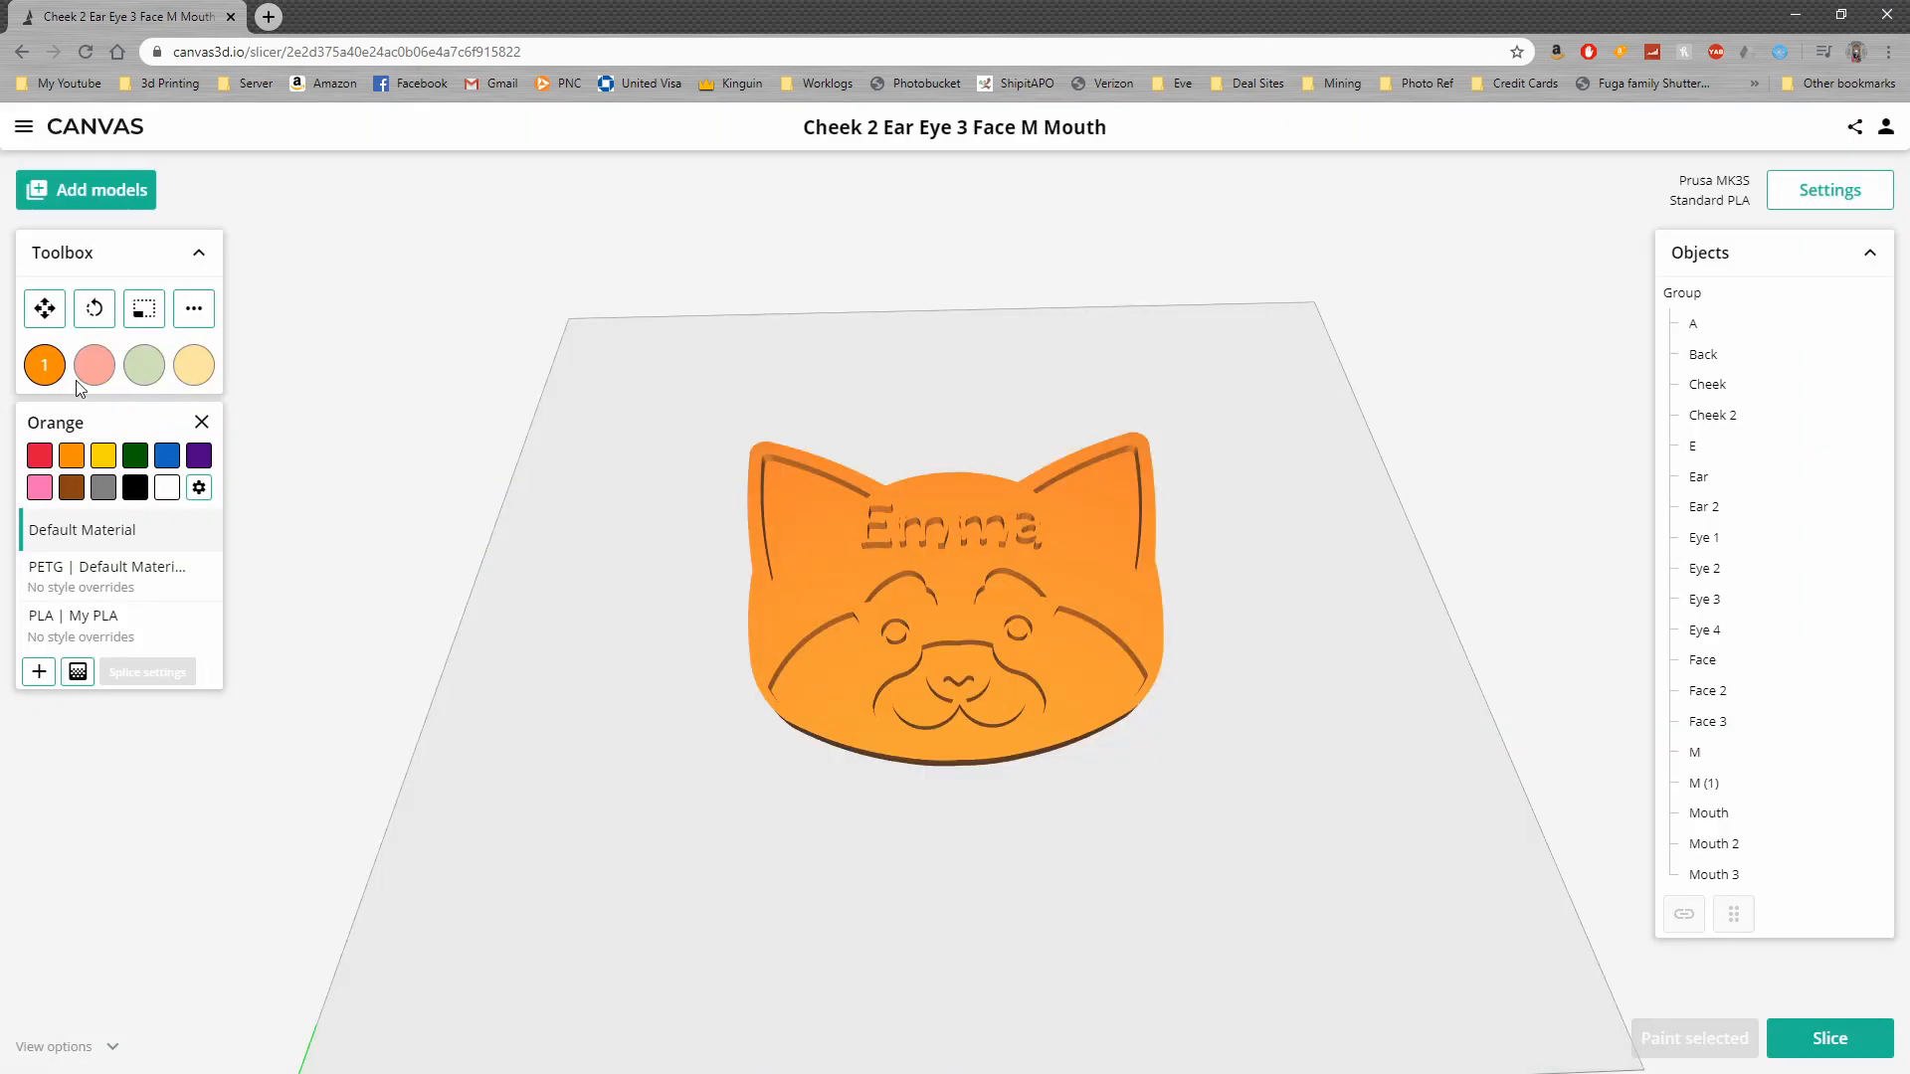
pyautogui.click(91, 366)
pyautogui.click(166, 488)
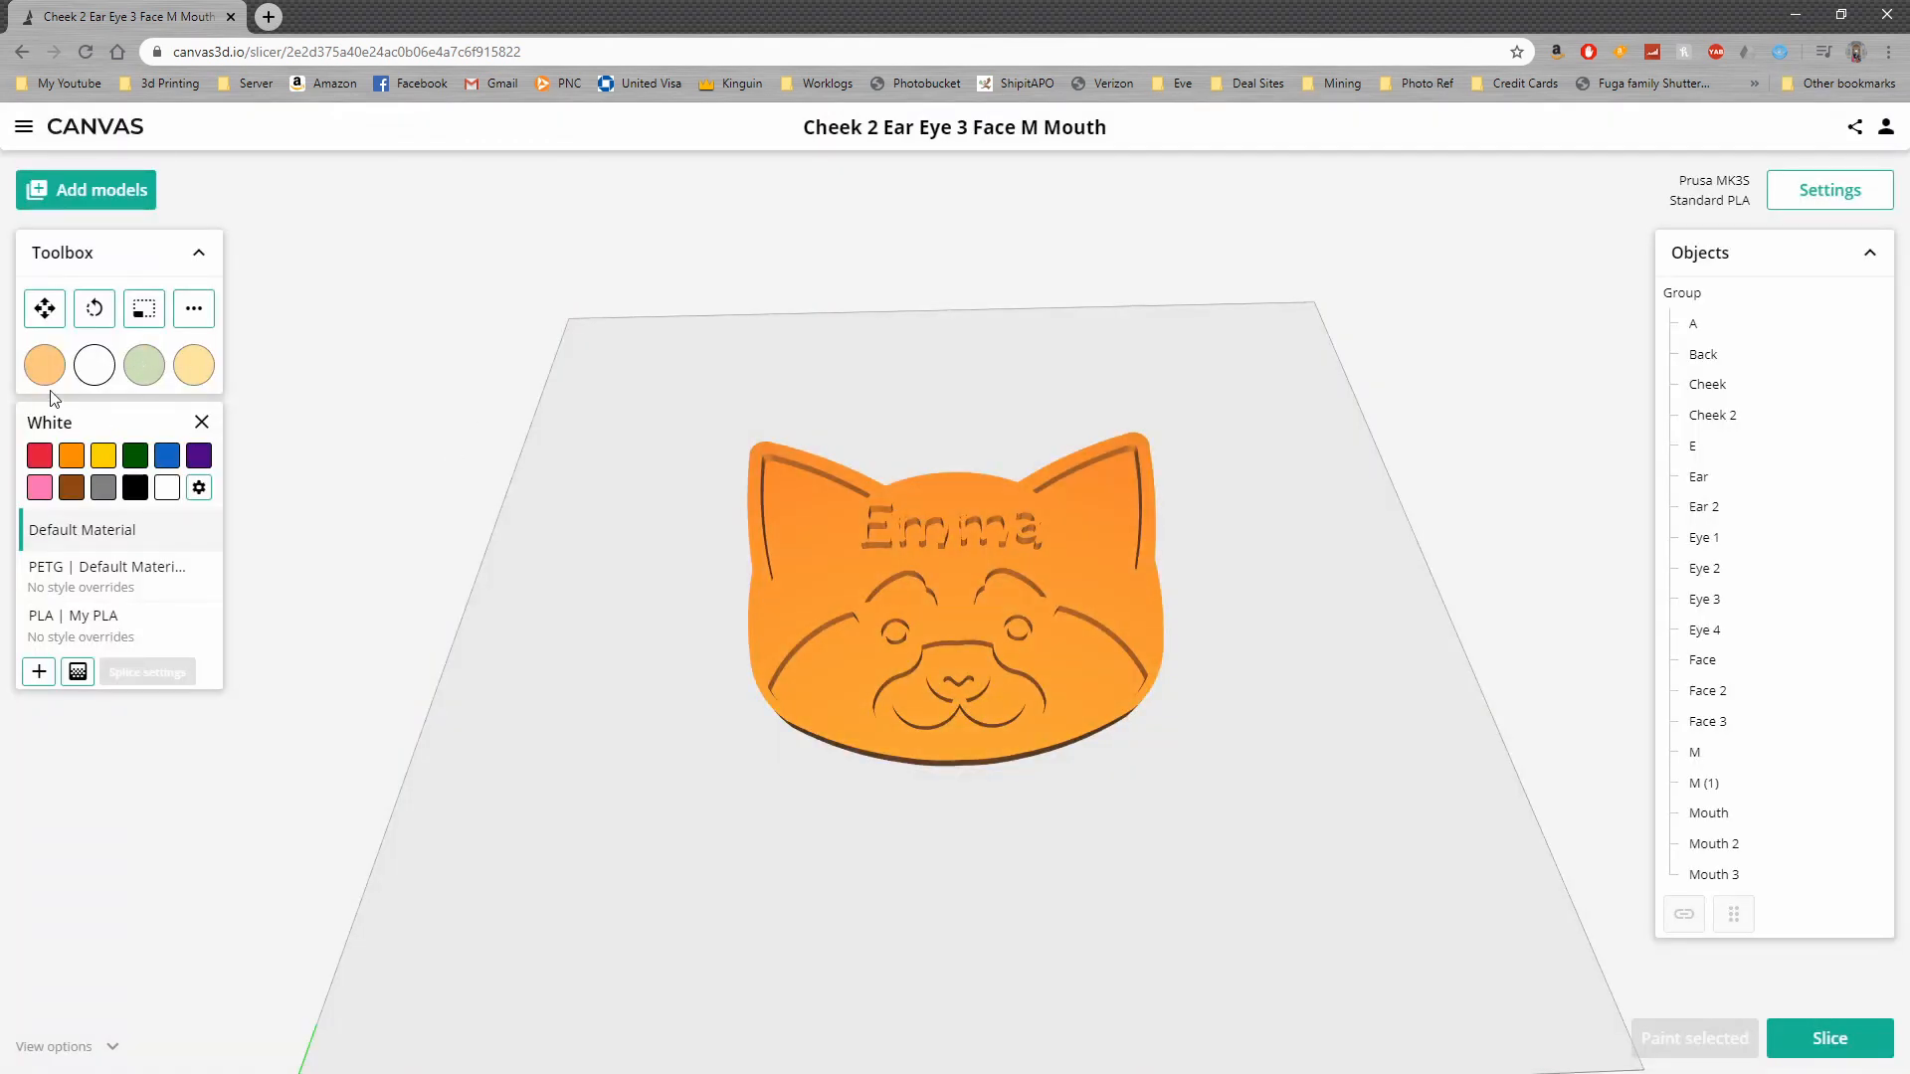
# Paint the red panda's inner ears, both cheeks, and the last letter of the name white
pyautogui.scroll(2, 664, 368)
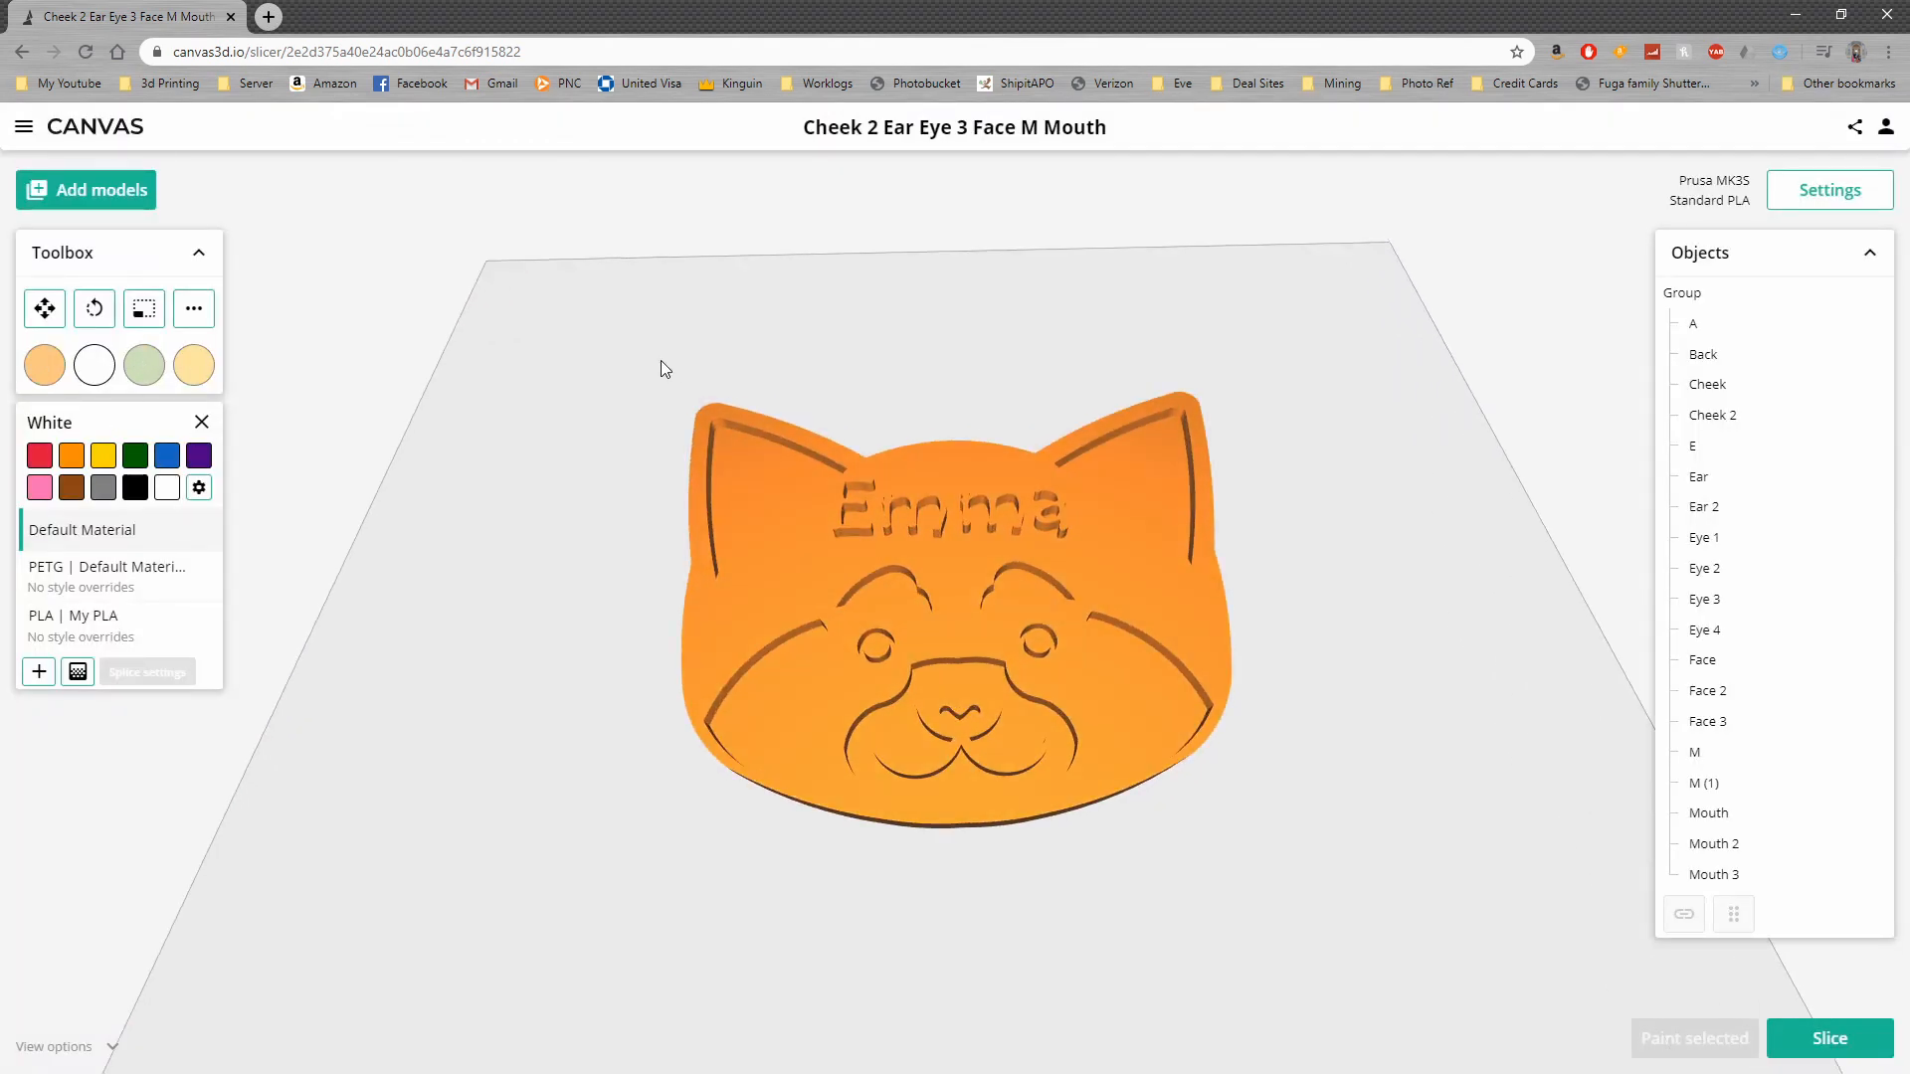
pyautogui.click(748, 450)
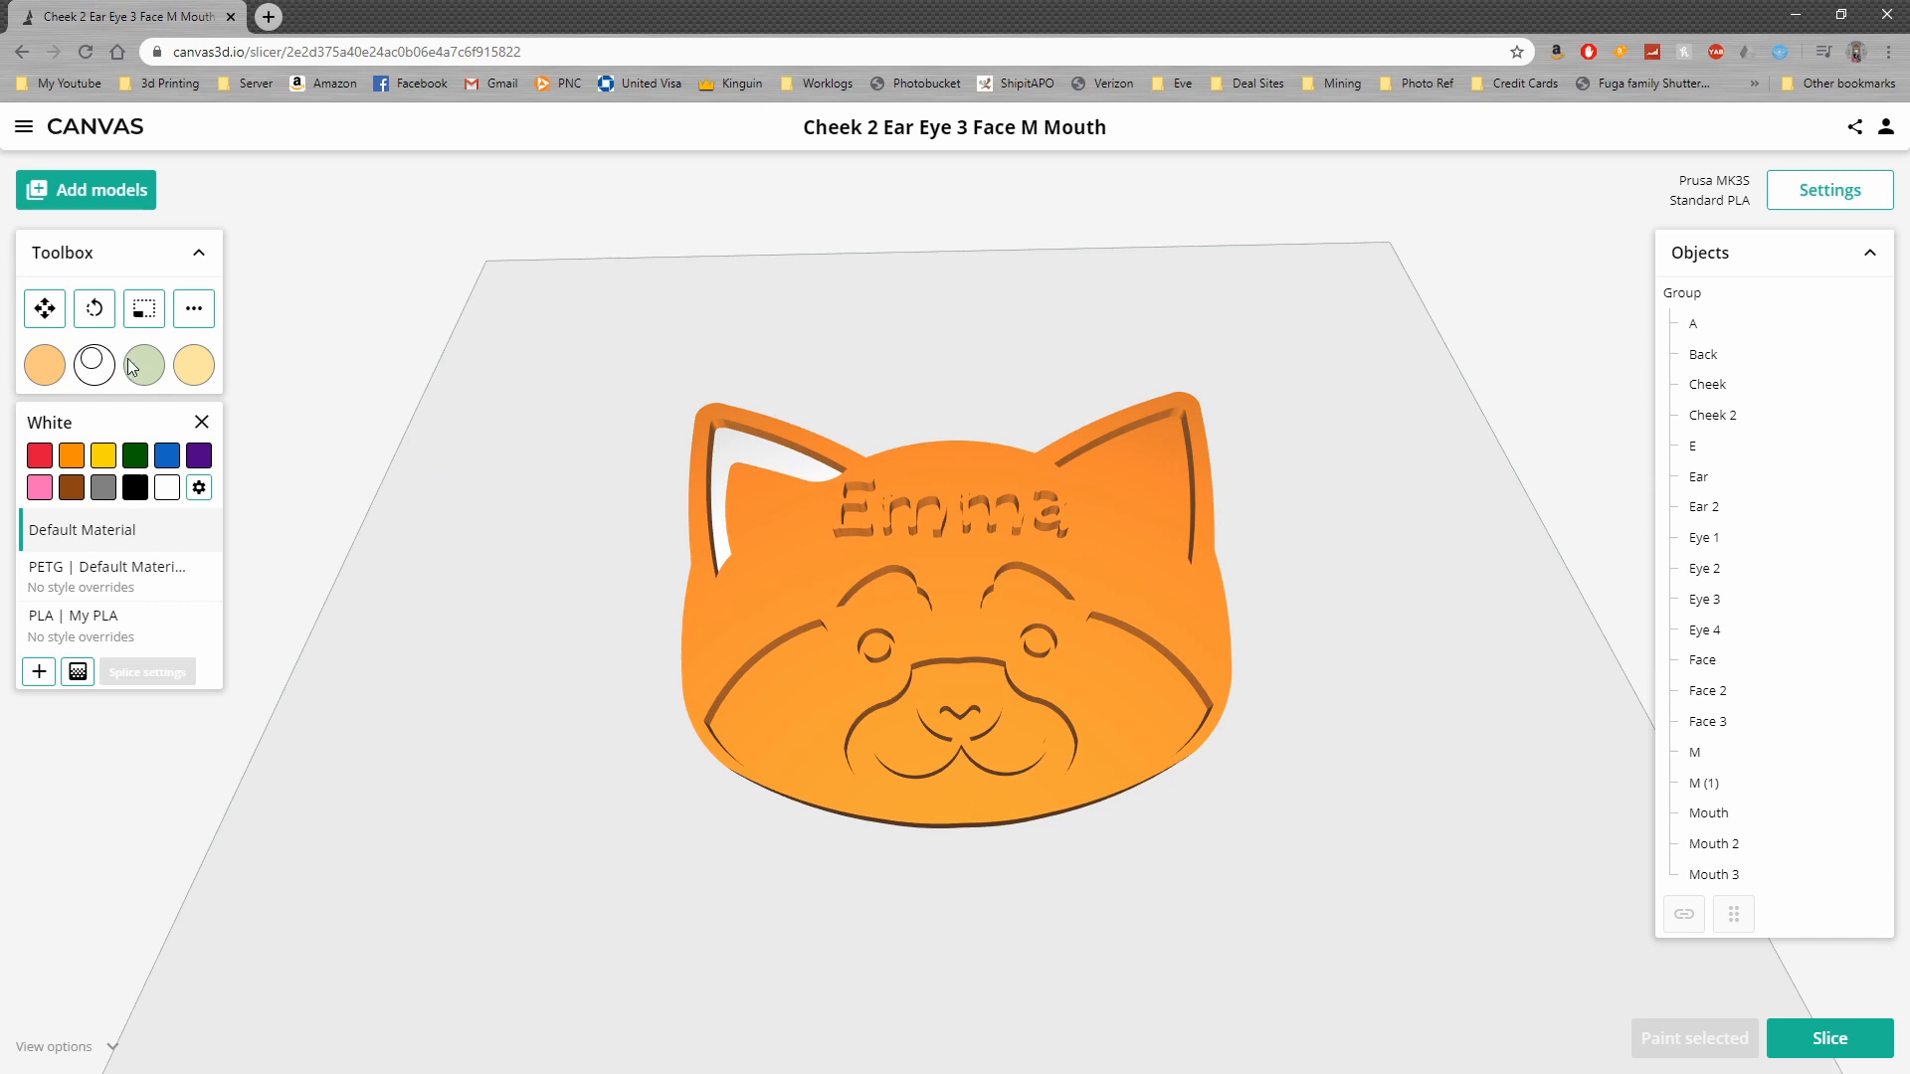
pyautogui.click(1117, 452)
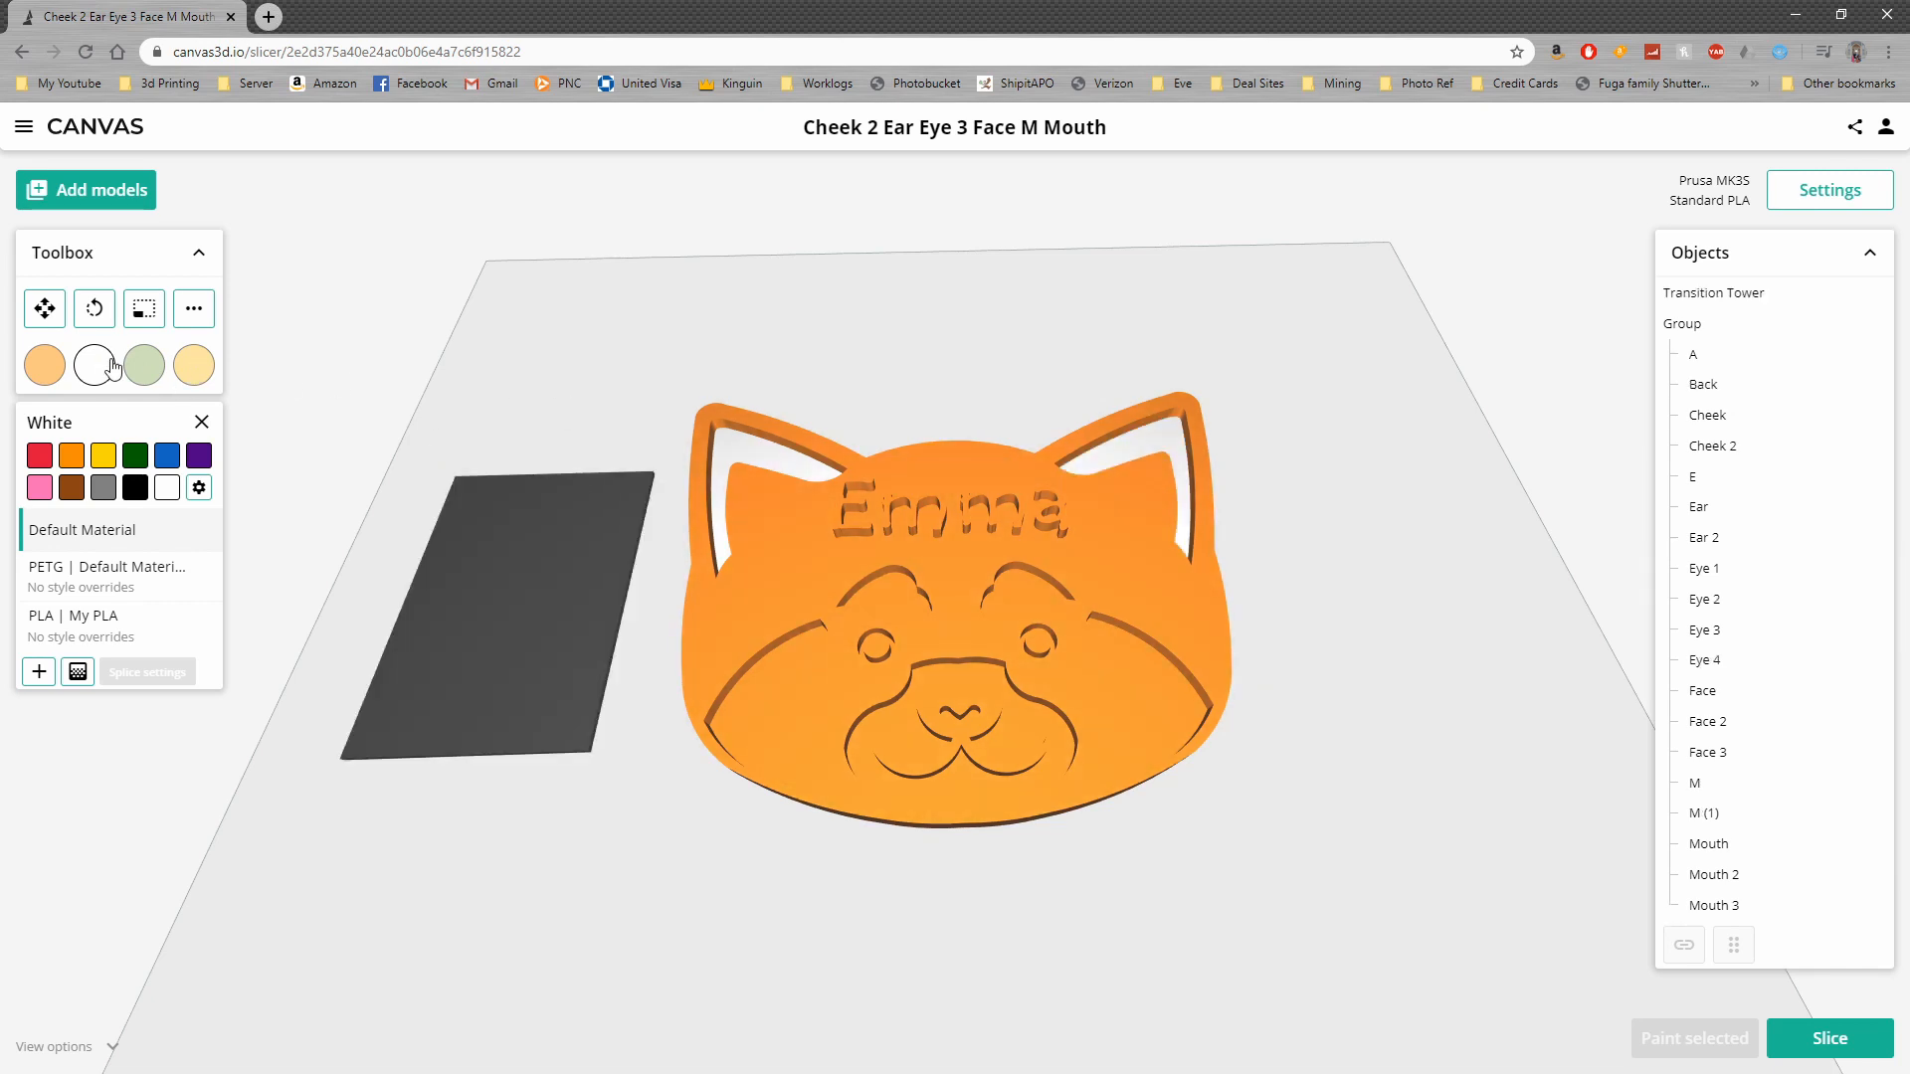
pyautogui.click(1689, 361)
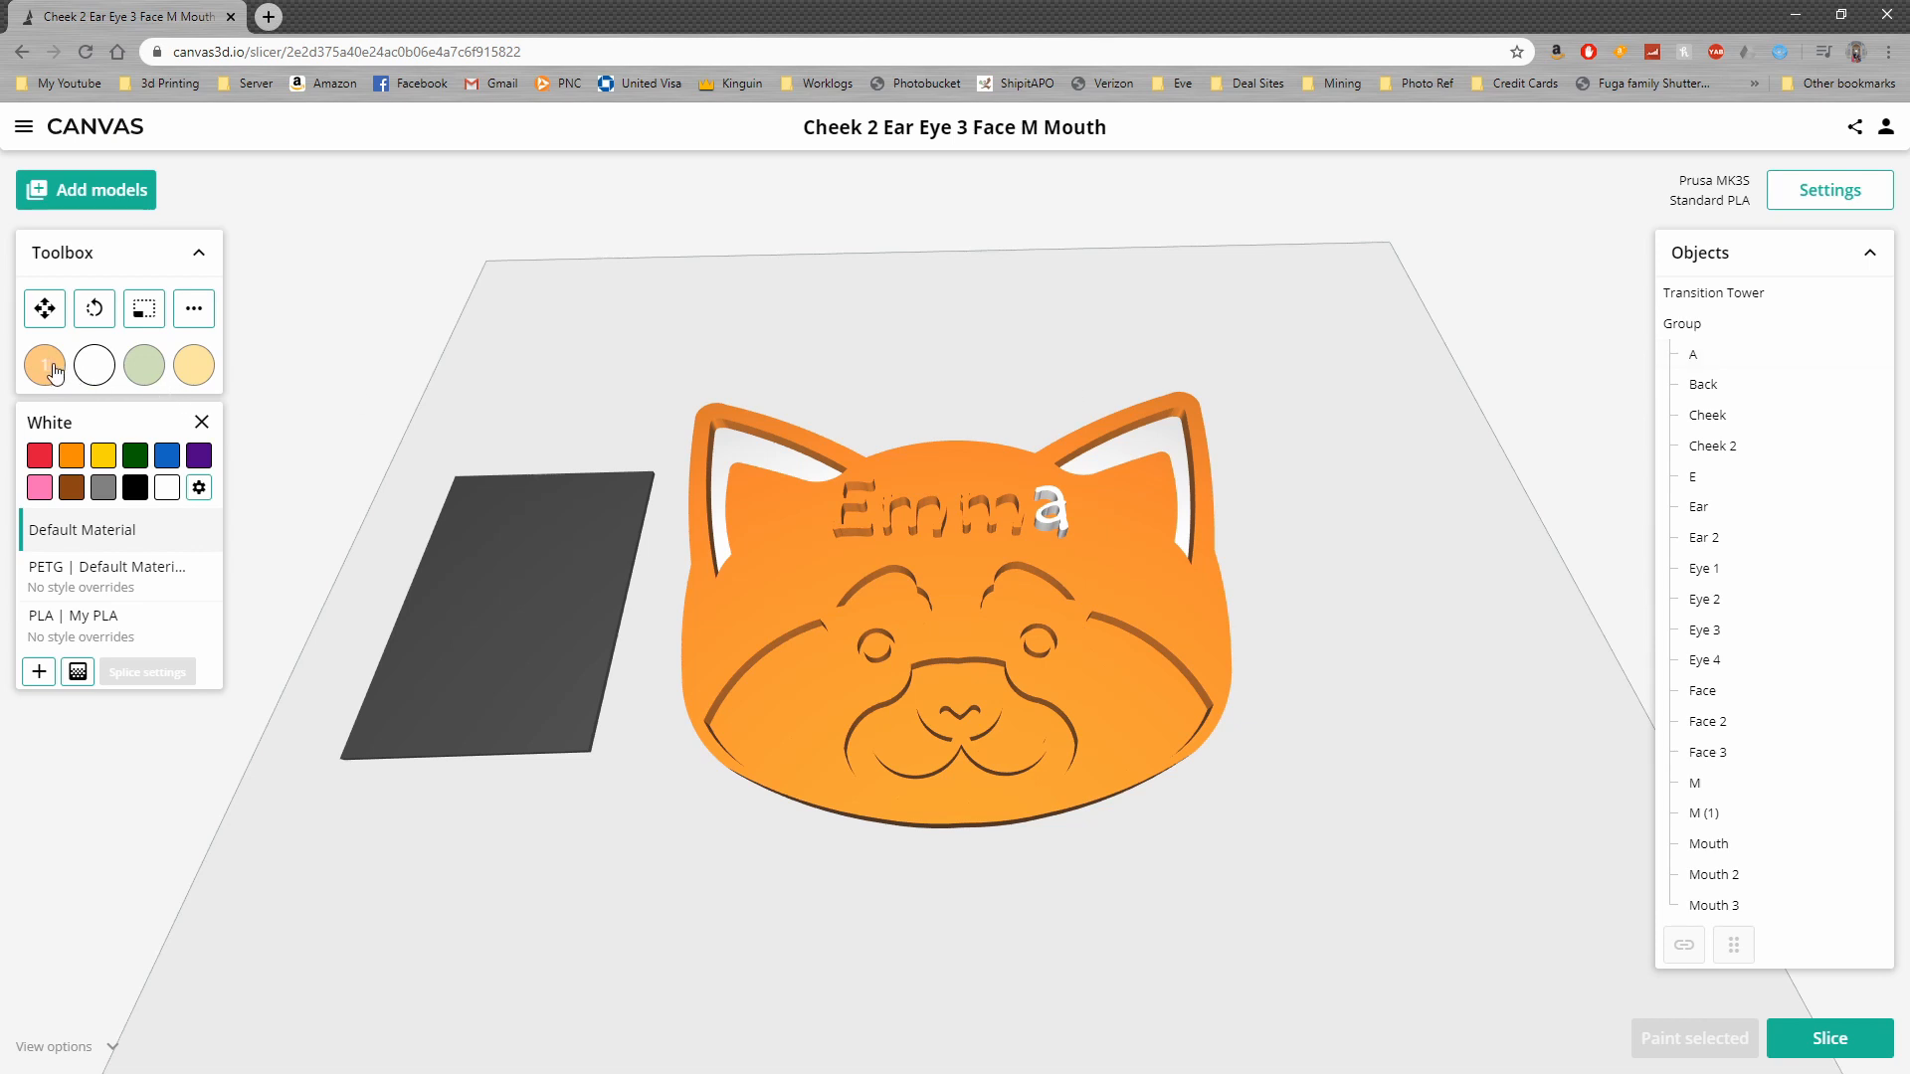
pyautogui.click(1717, 417)
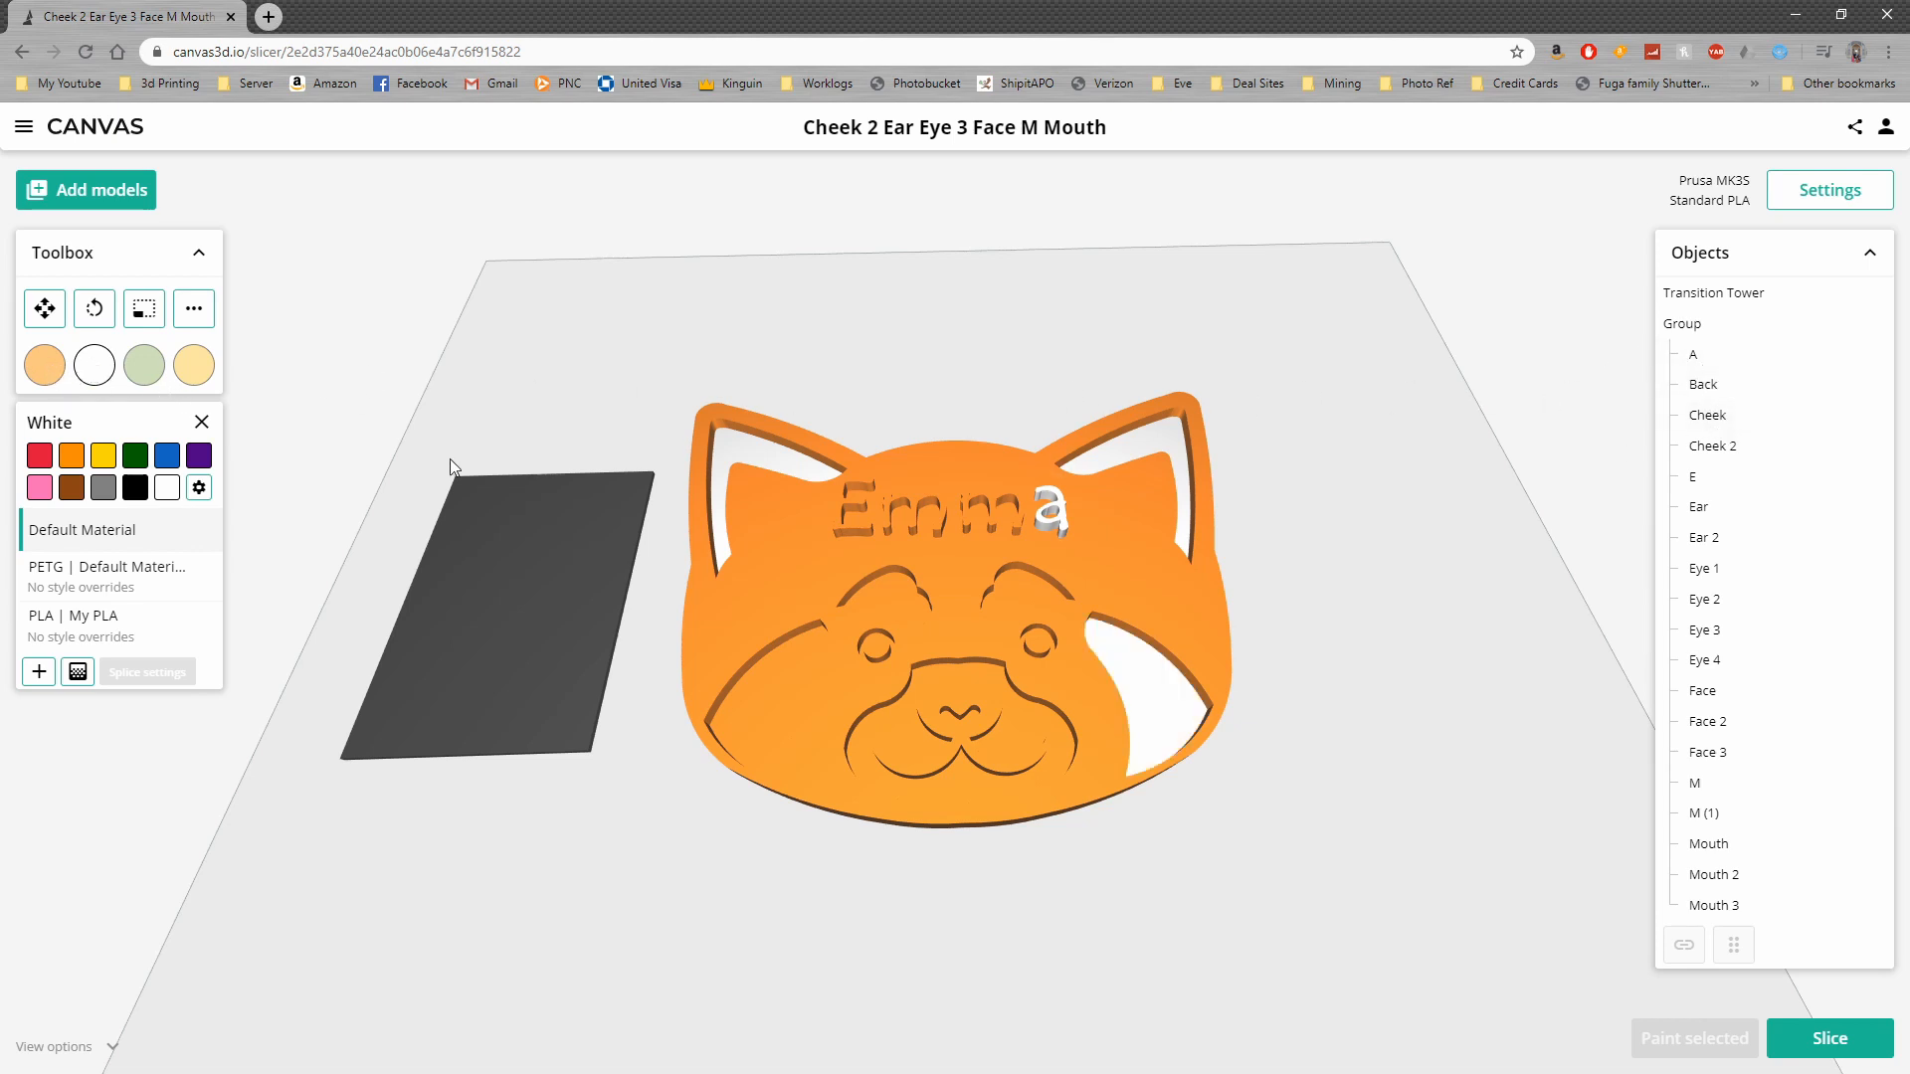
pyautogui.click(1729, 448)
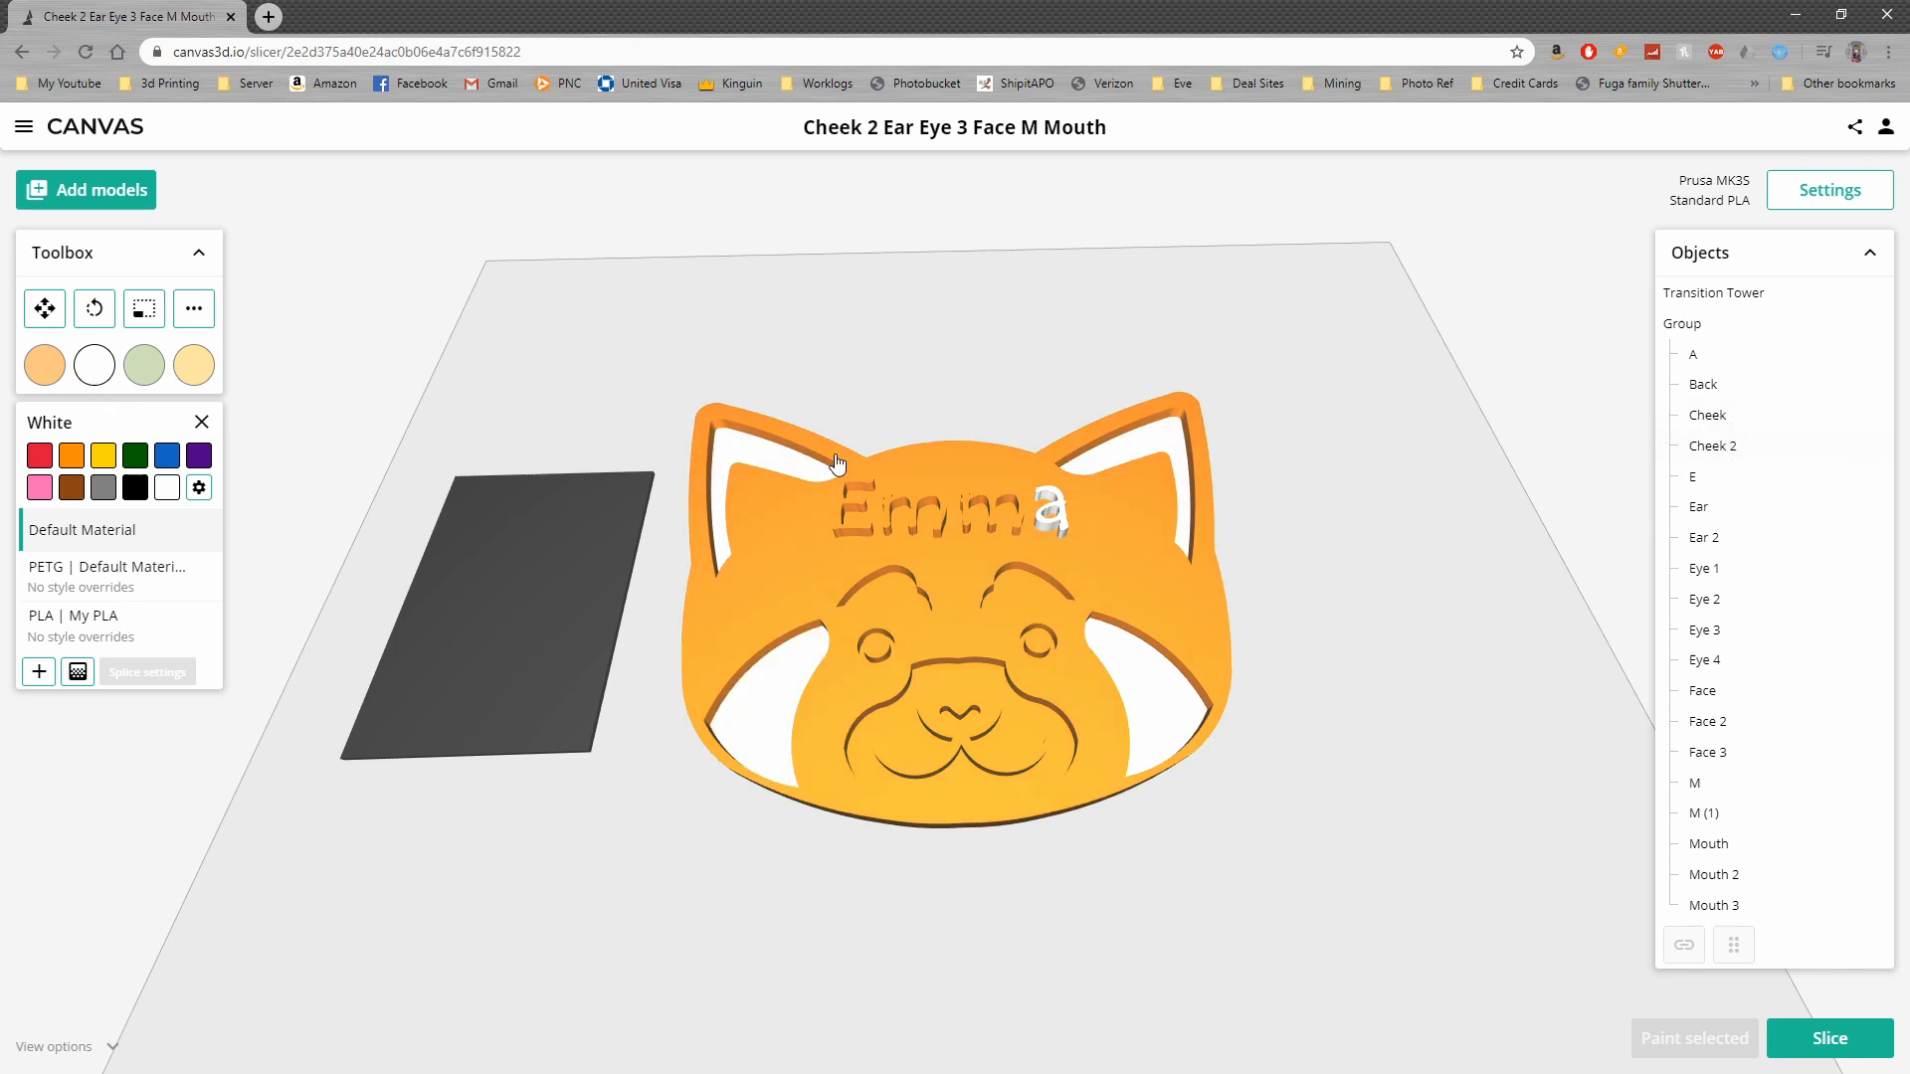
# Paint the patches above both eyes, the muzzle, and the eye rings white
pyautogui.click(900, 593)
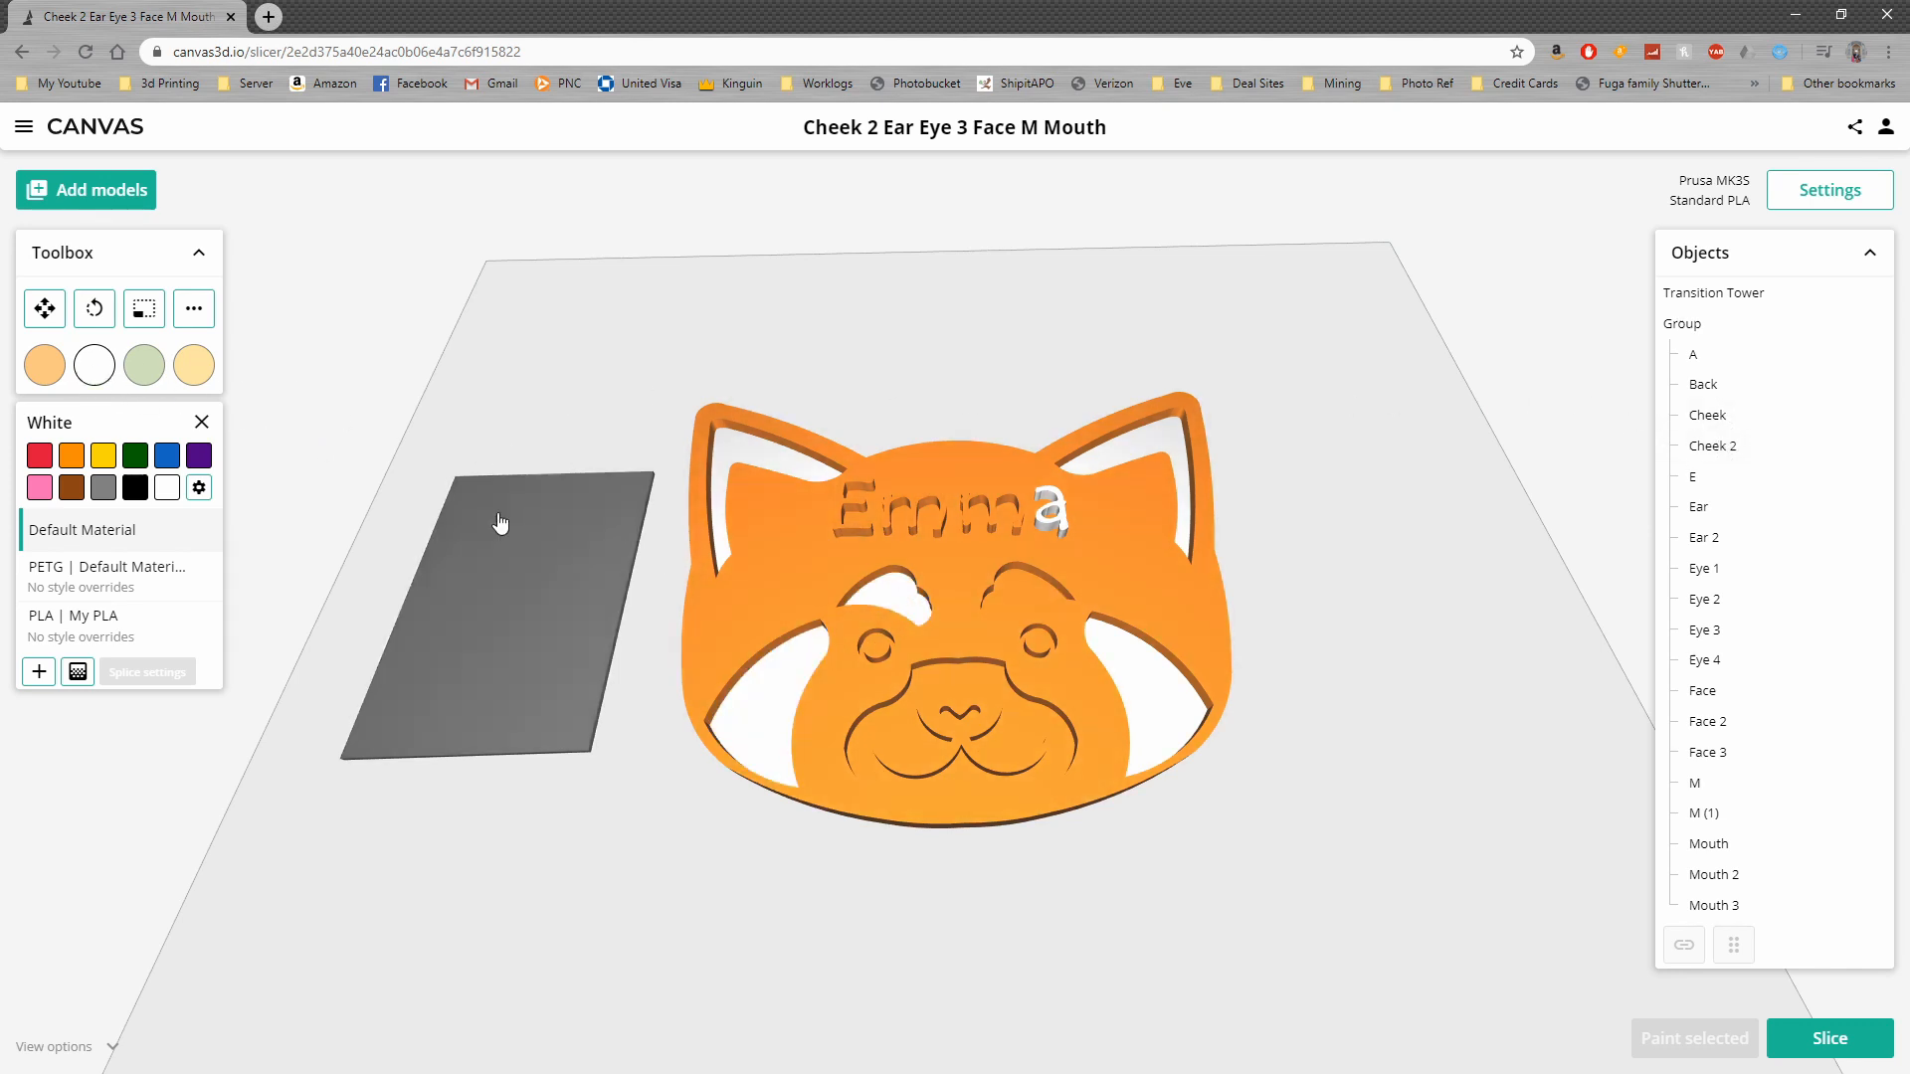
pyautogui.click(980, 600)
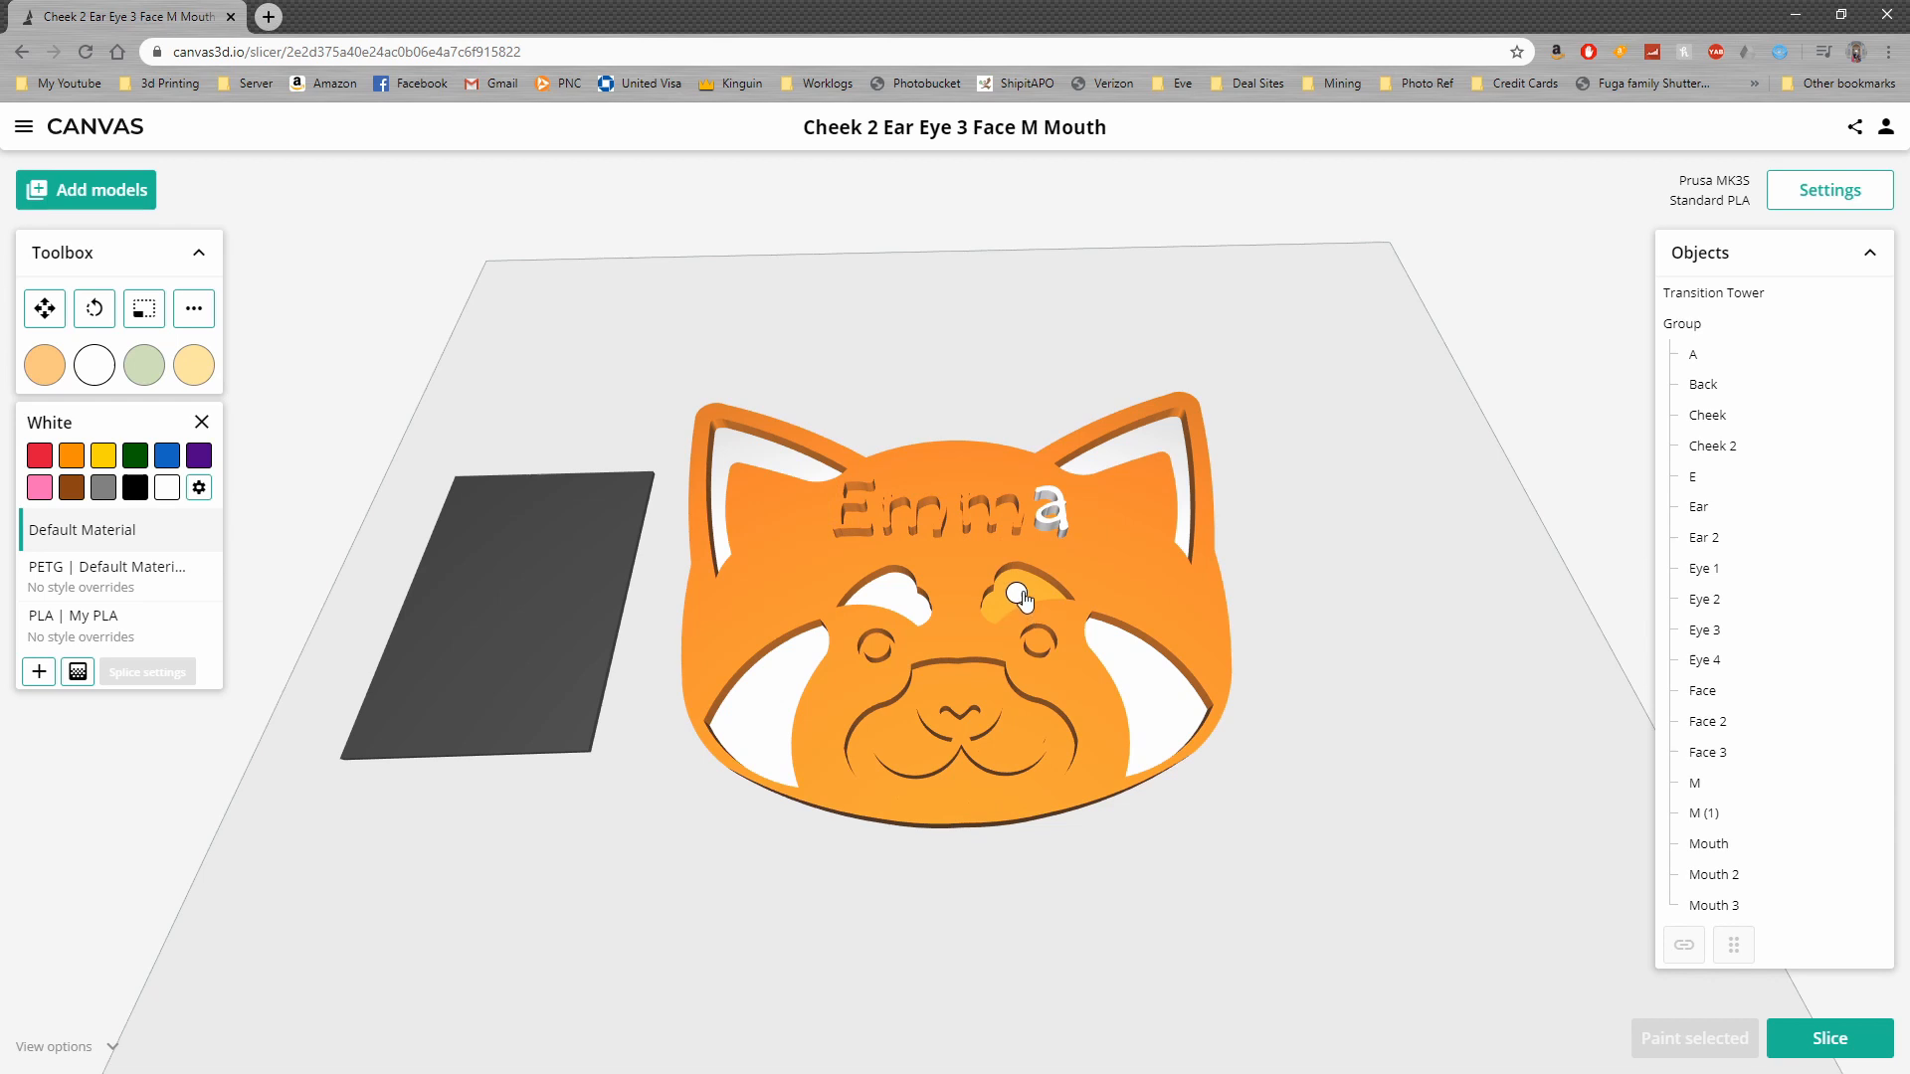
pyautogui.click(905, 718)
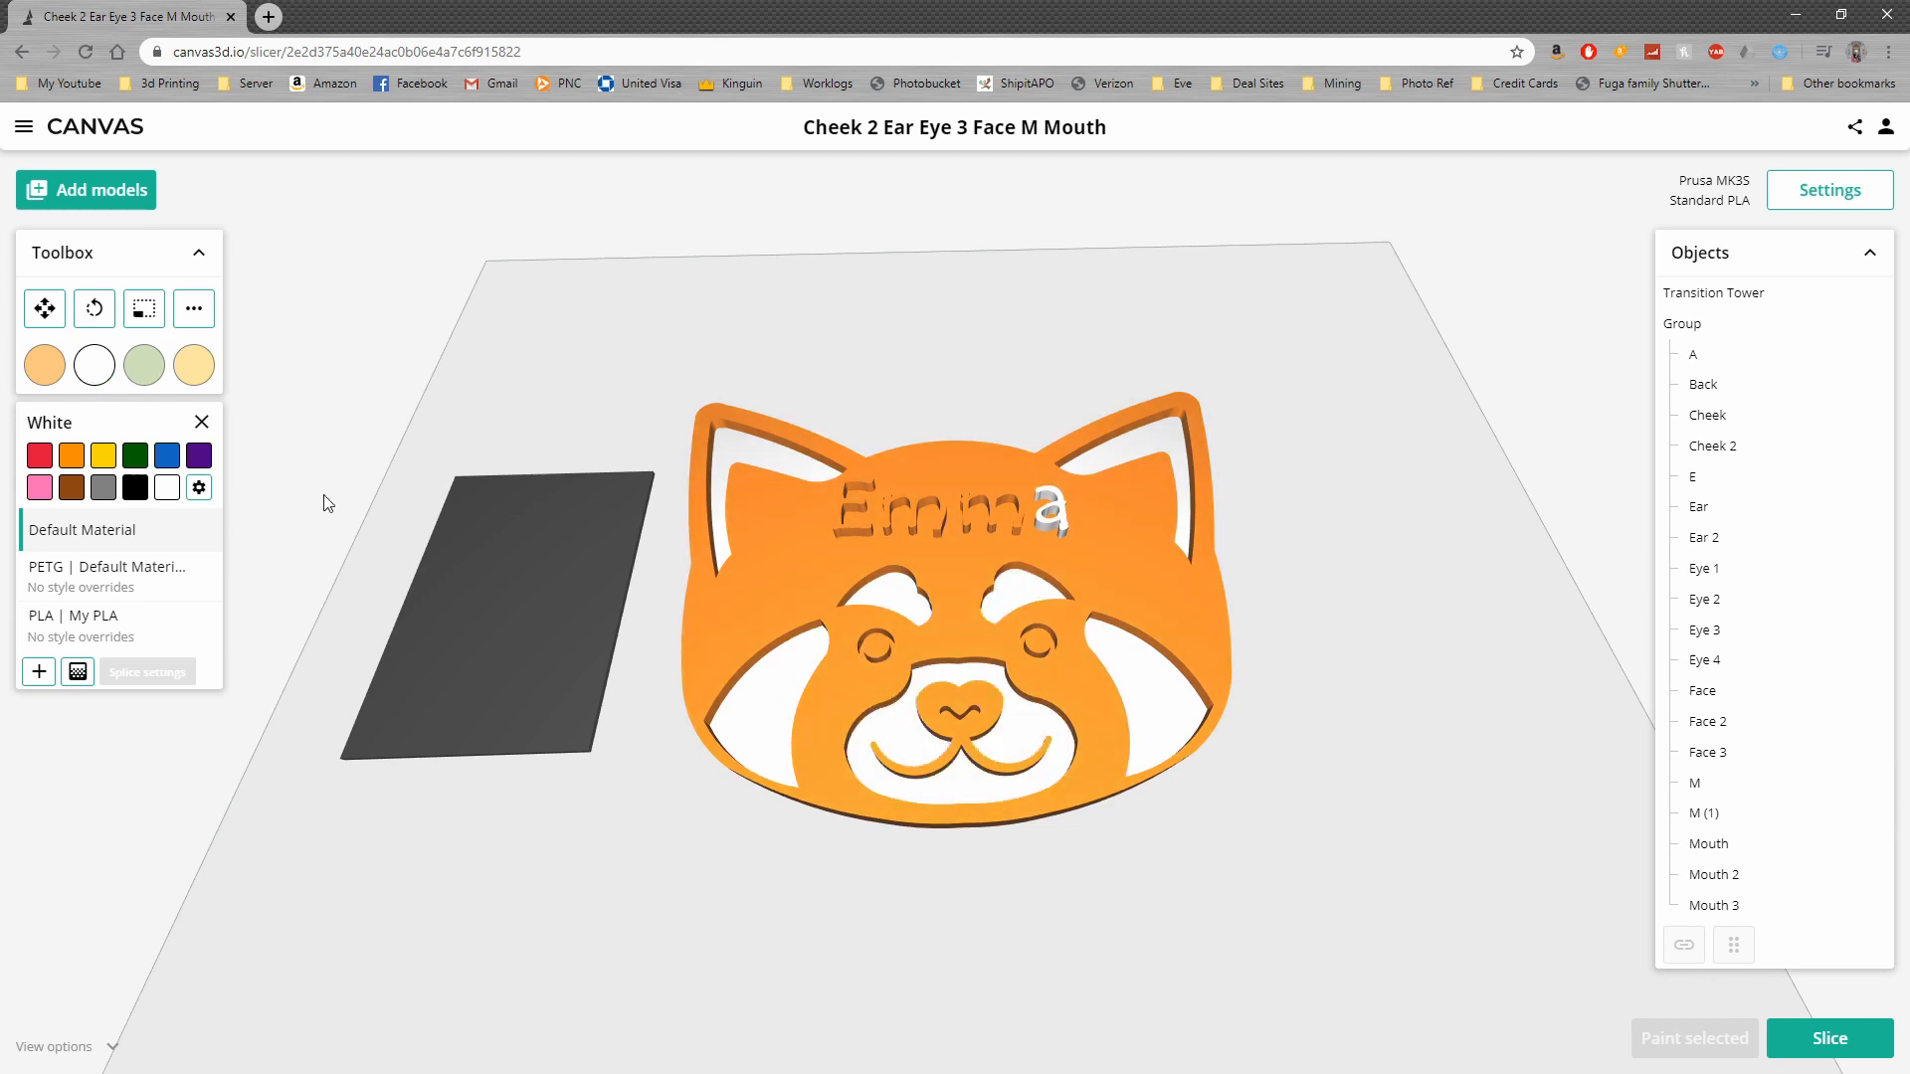
pyautogui.click(881, 654)
pyautogui.click(1722, 632)
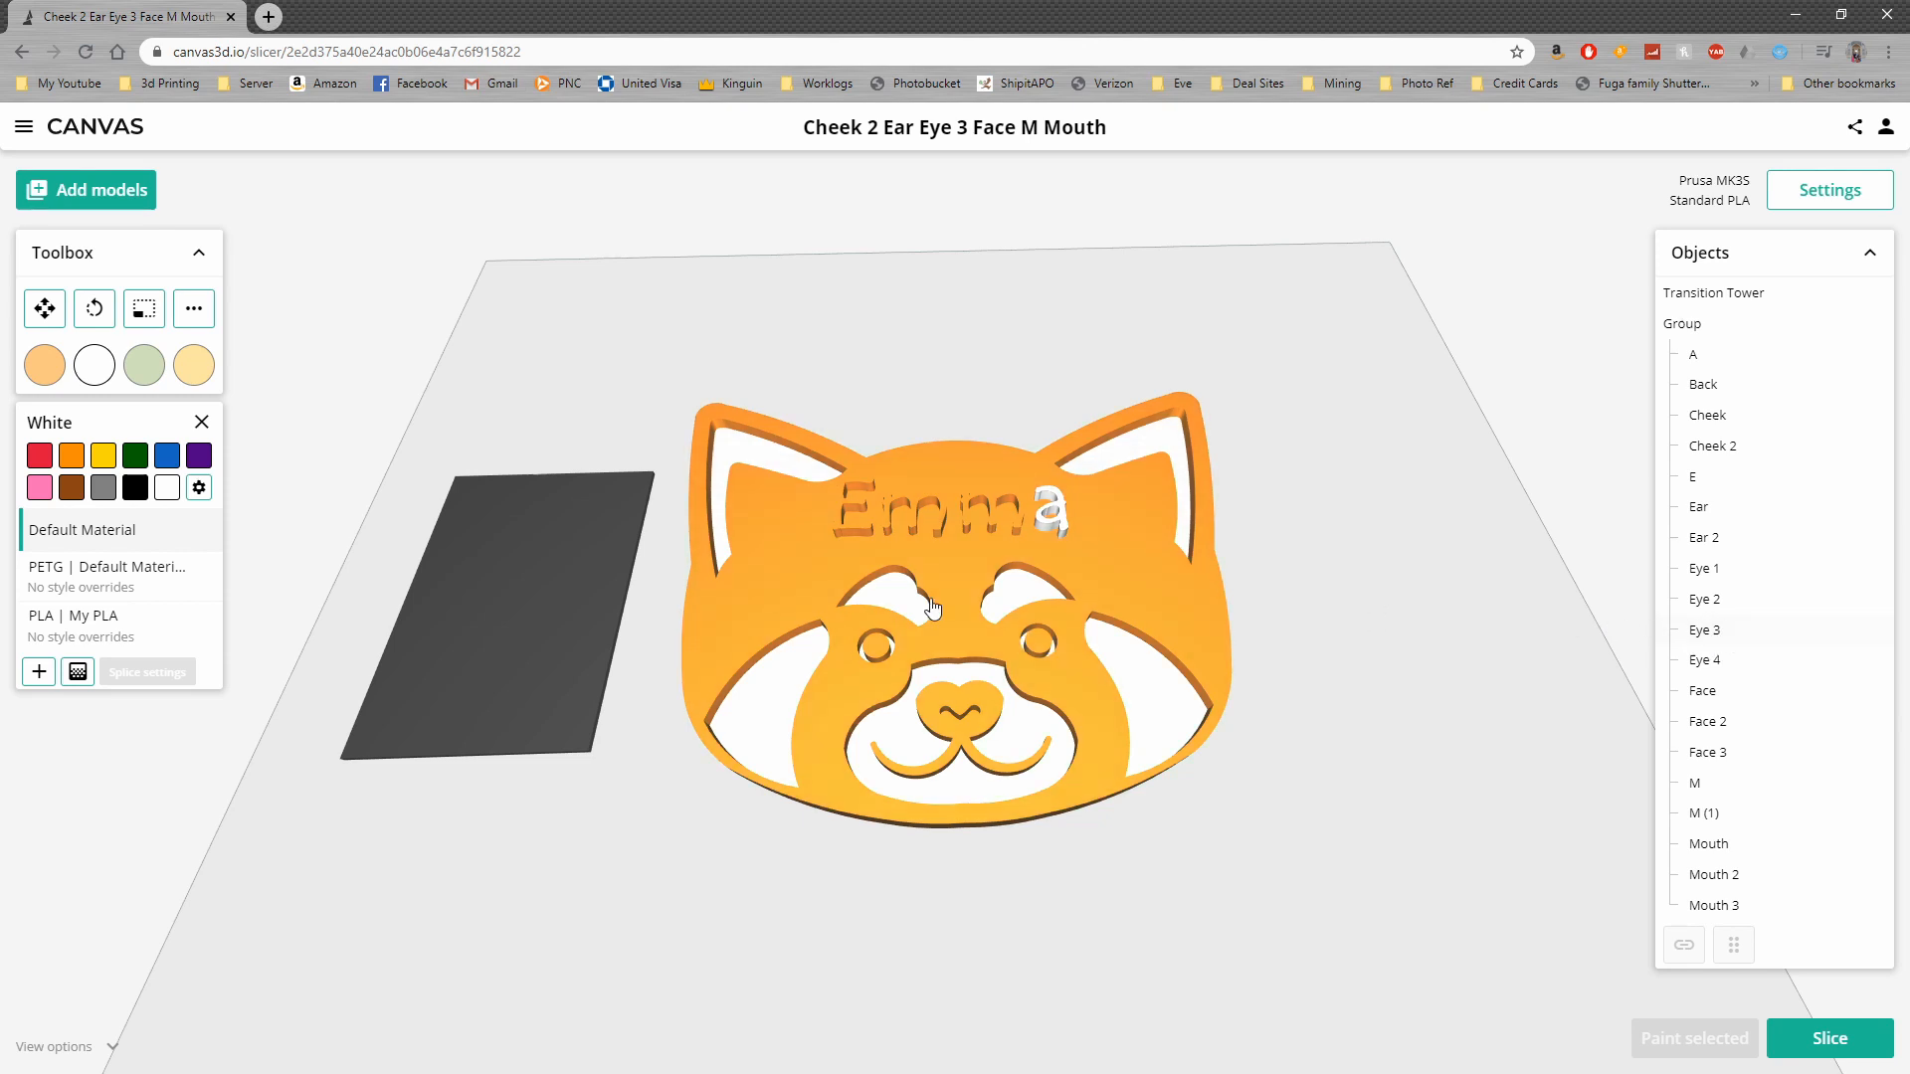
pyautogui.click(296, 390)
# Paint the remaining three letters of the name white, using the E, M, and M (1) objects
pyautogui.click(1694, 478)
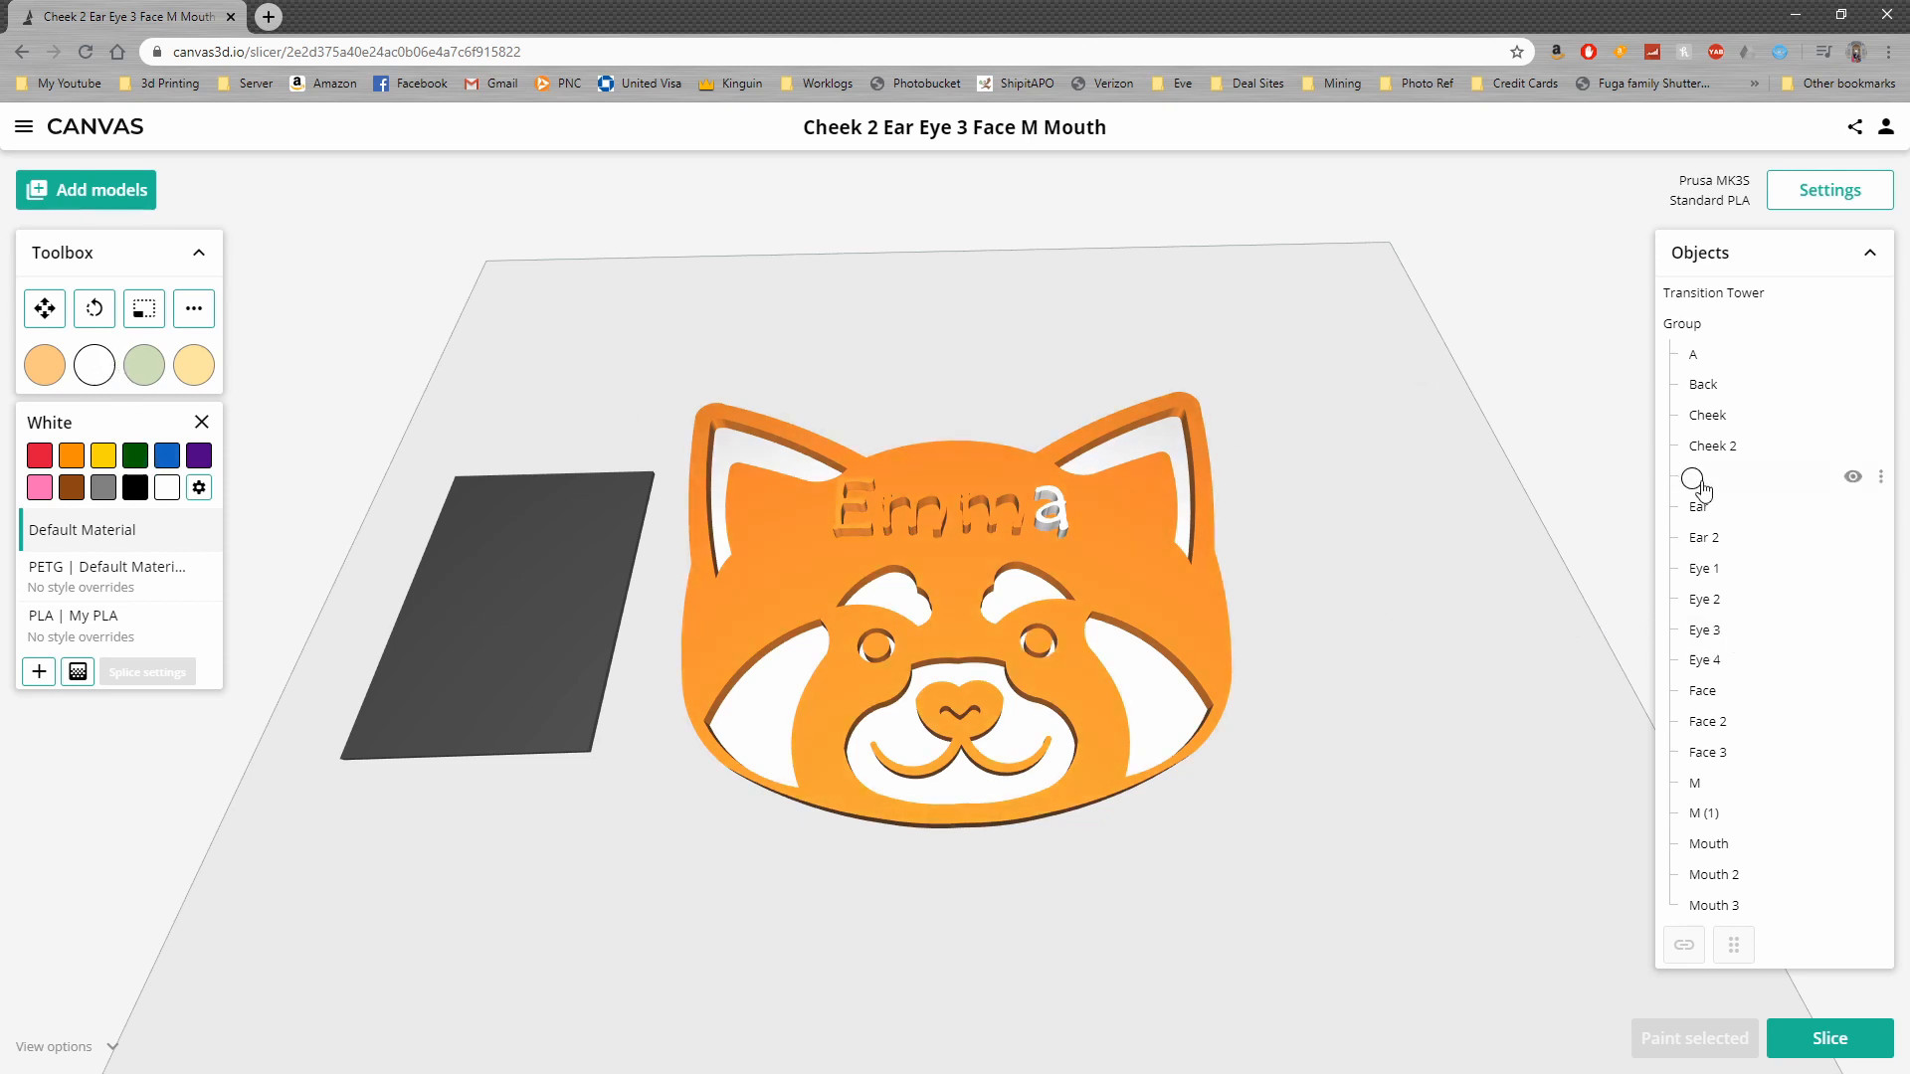
pyautogui.moveTo(87, 376); pyautogui.dragTo(1710, 781)
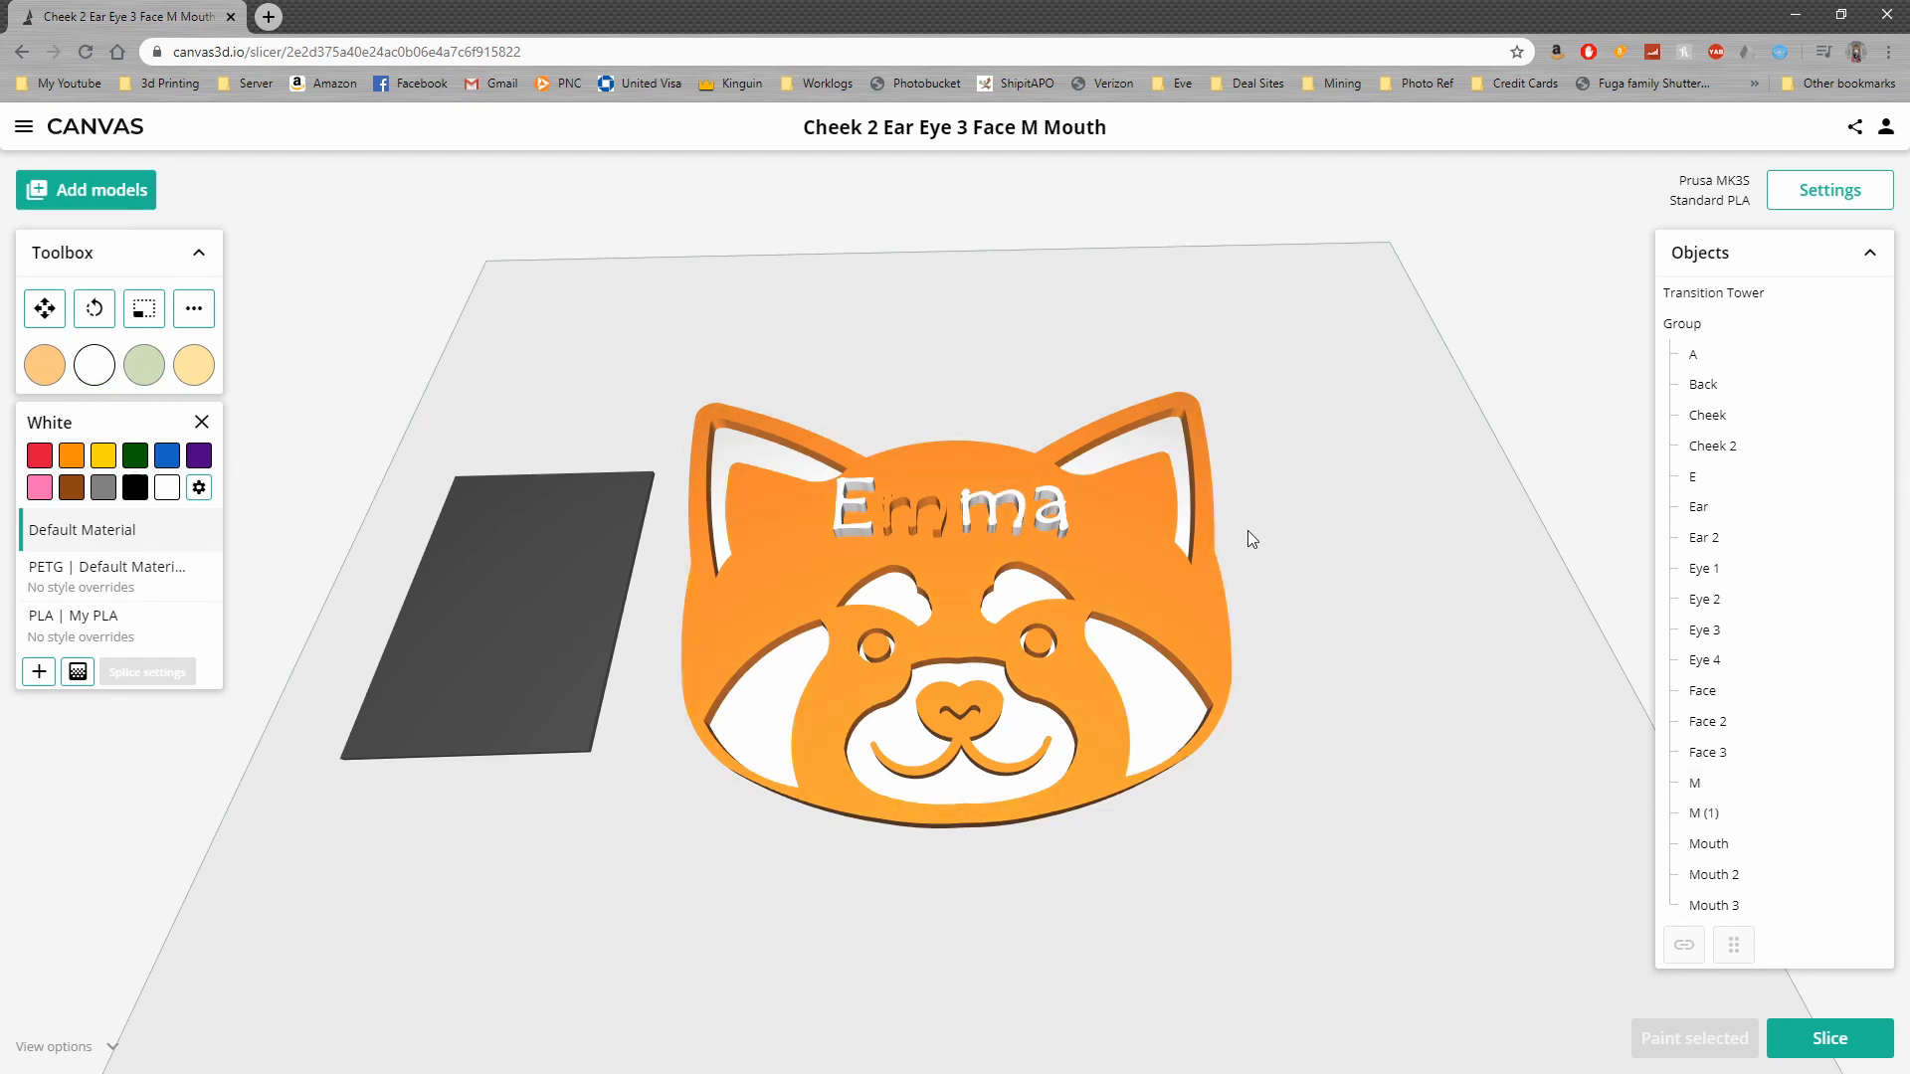
pyautogui.moveTo(88, 368); pyautogui.dragTo(1728, 822)
pyautogui.moveTo(1275, 600); pyautogui.dragTo(1267, 634)
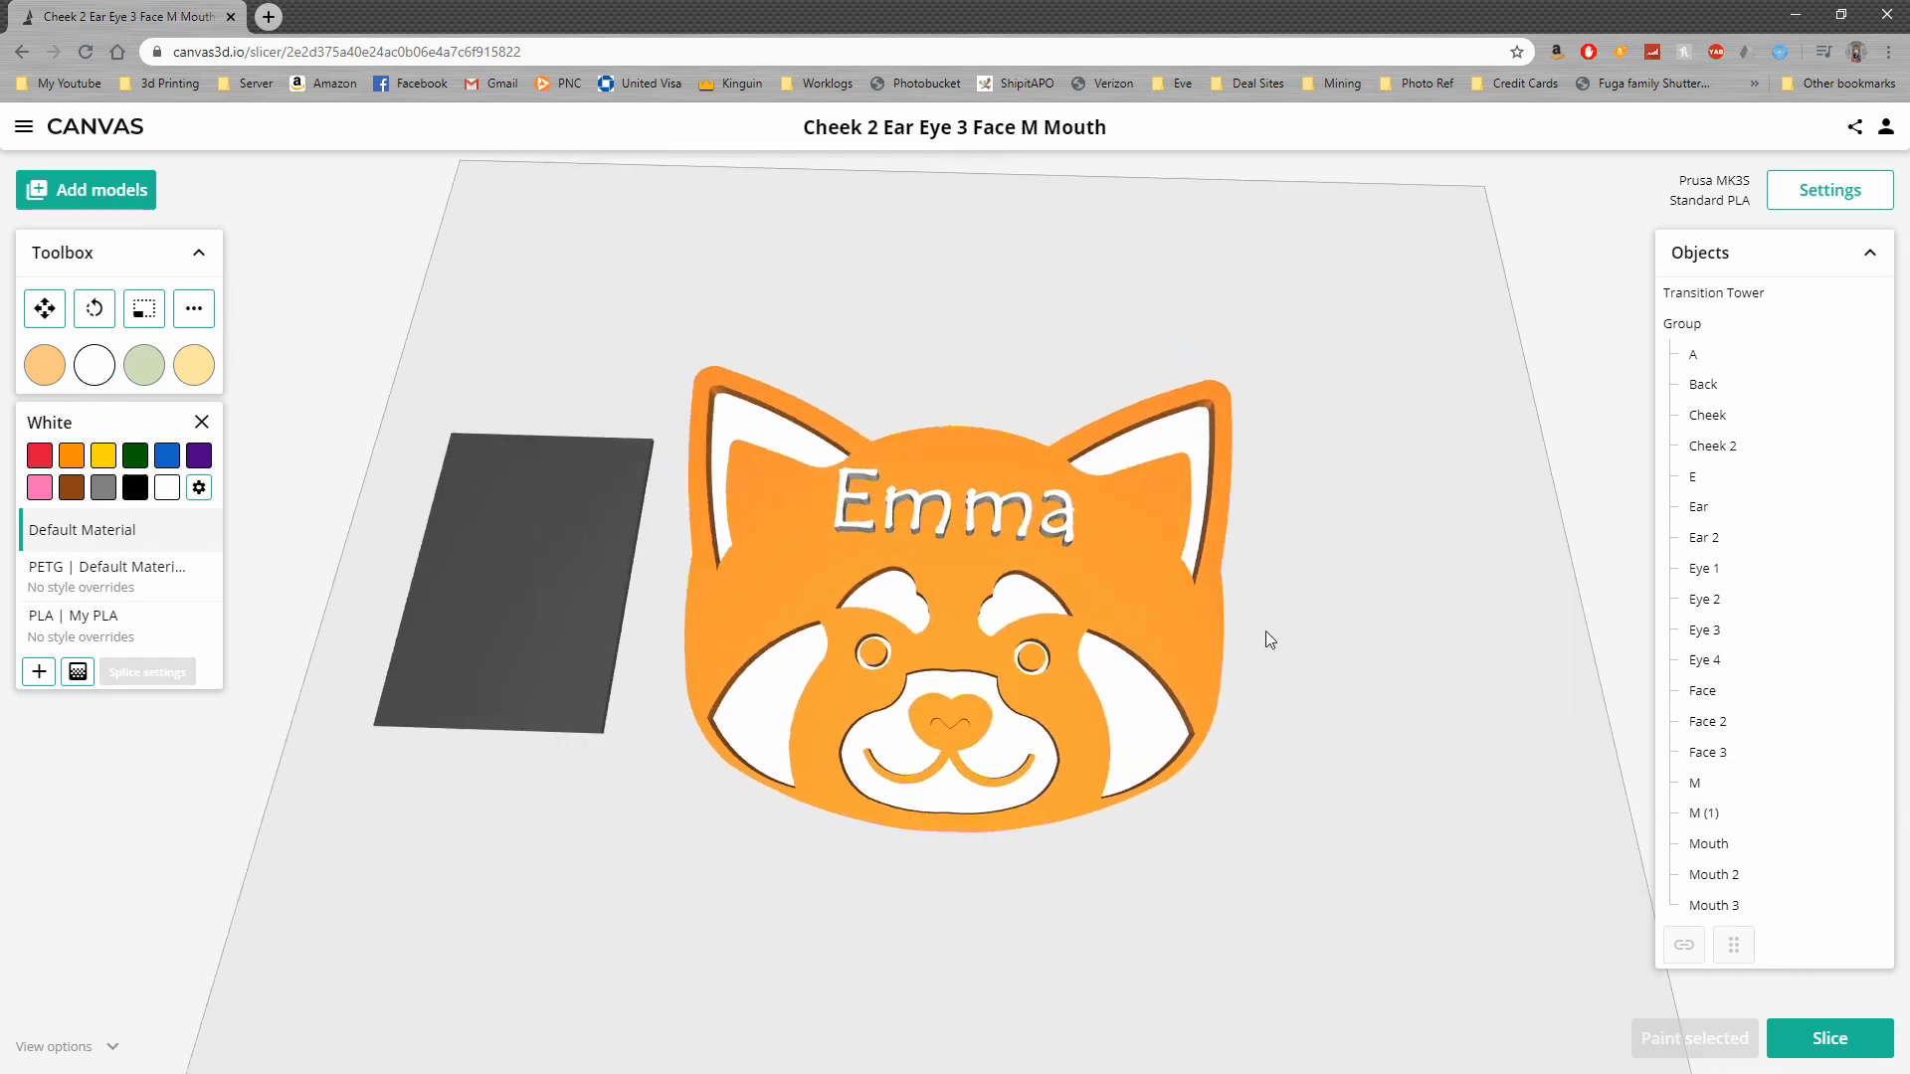
# Activate the Move tool to check the transition tower beside the red panda, and slice the painted sign
pyautogui.moveTo(541, 630); pyautogui.dragTo(590, 622)
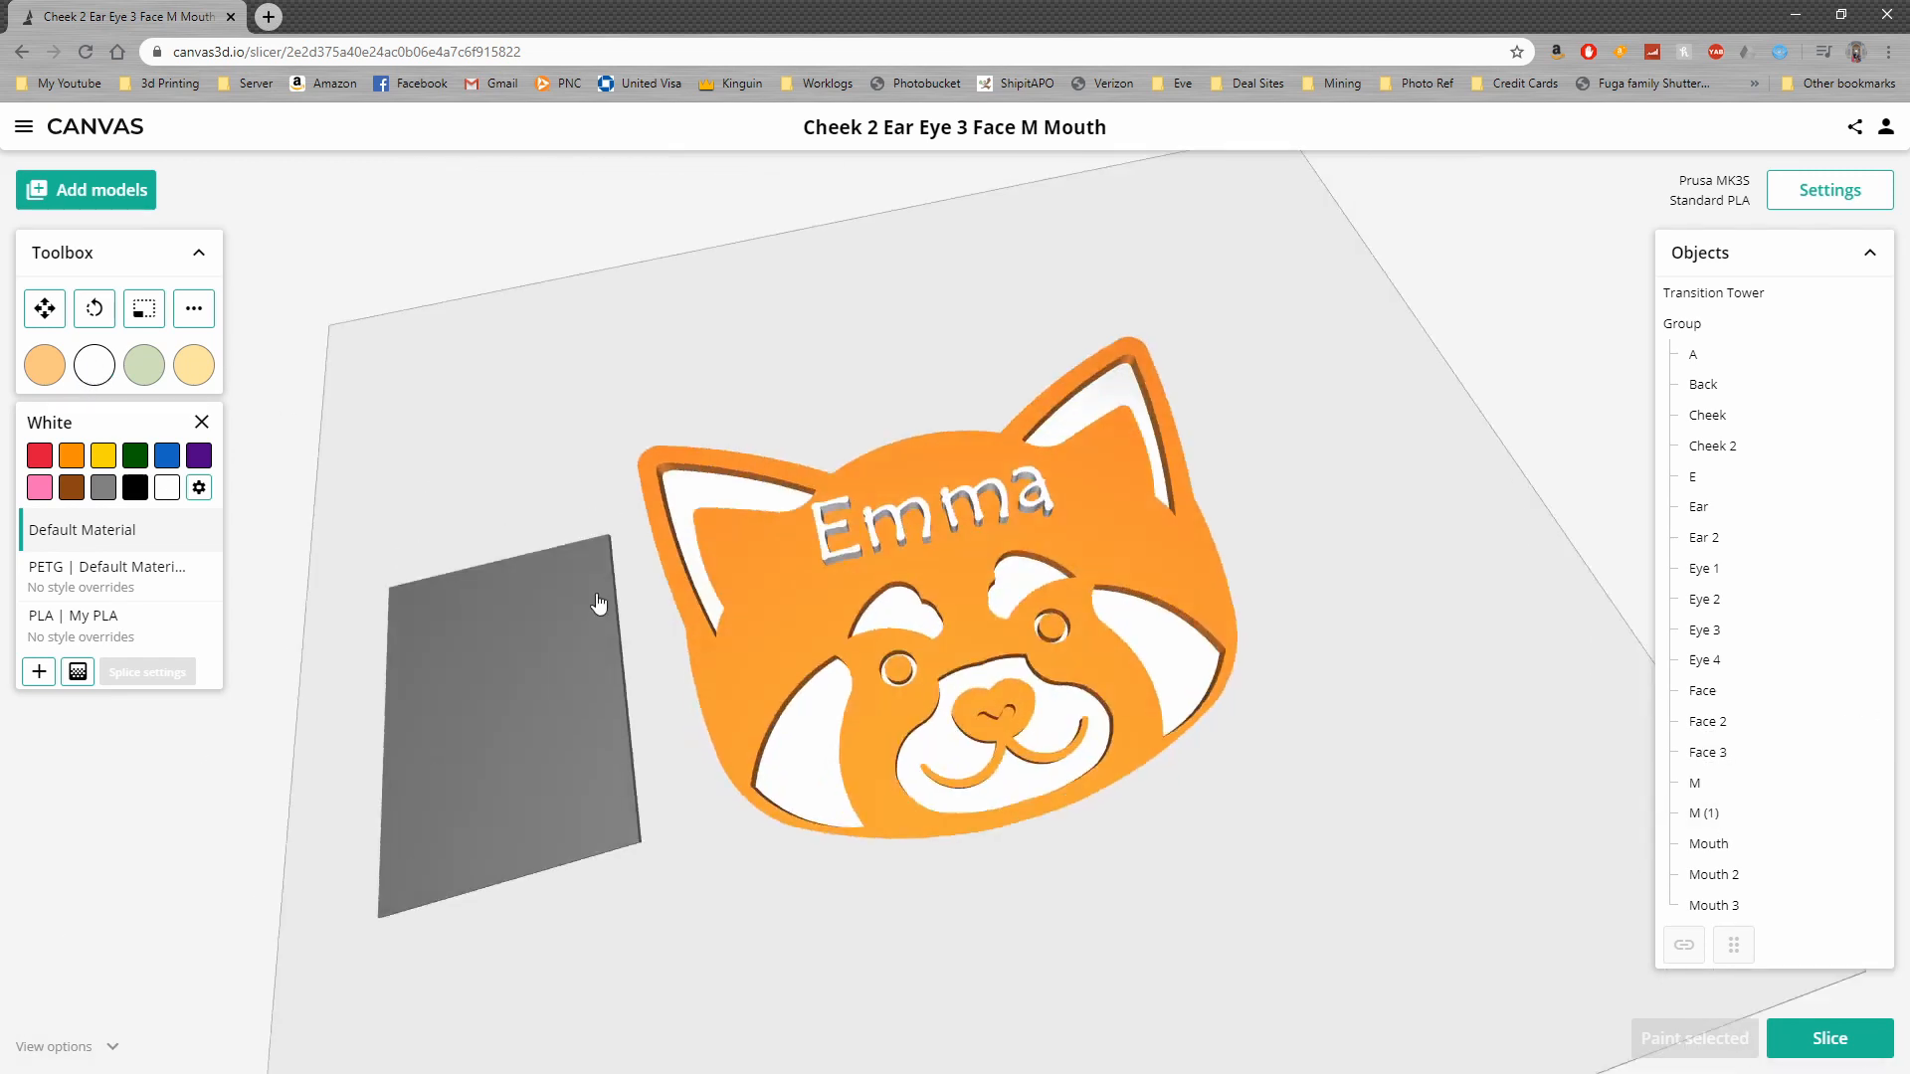
pyautogui.click(45, 309)
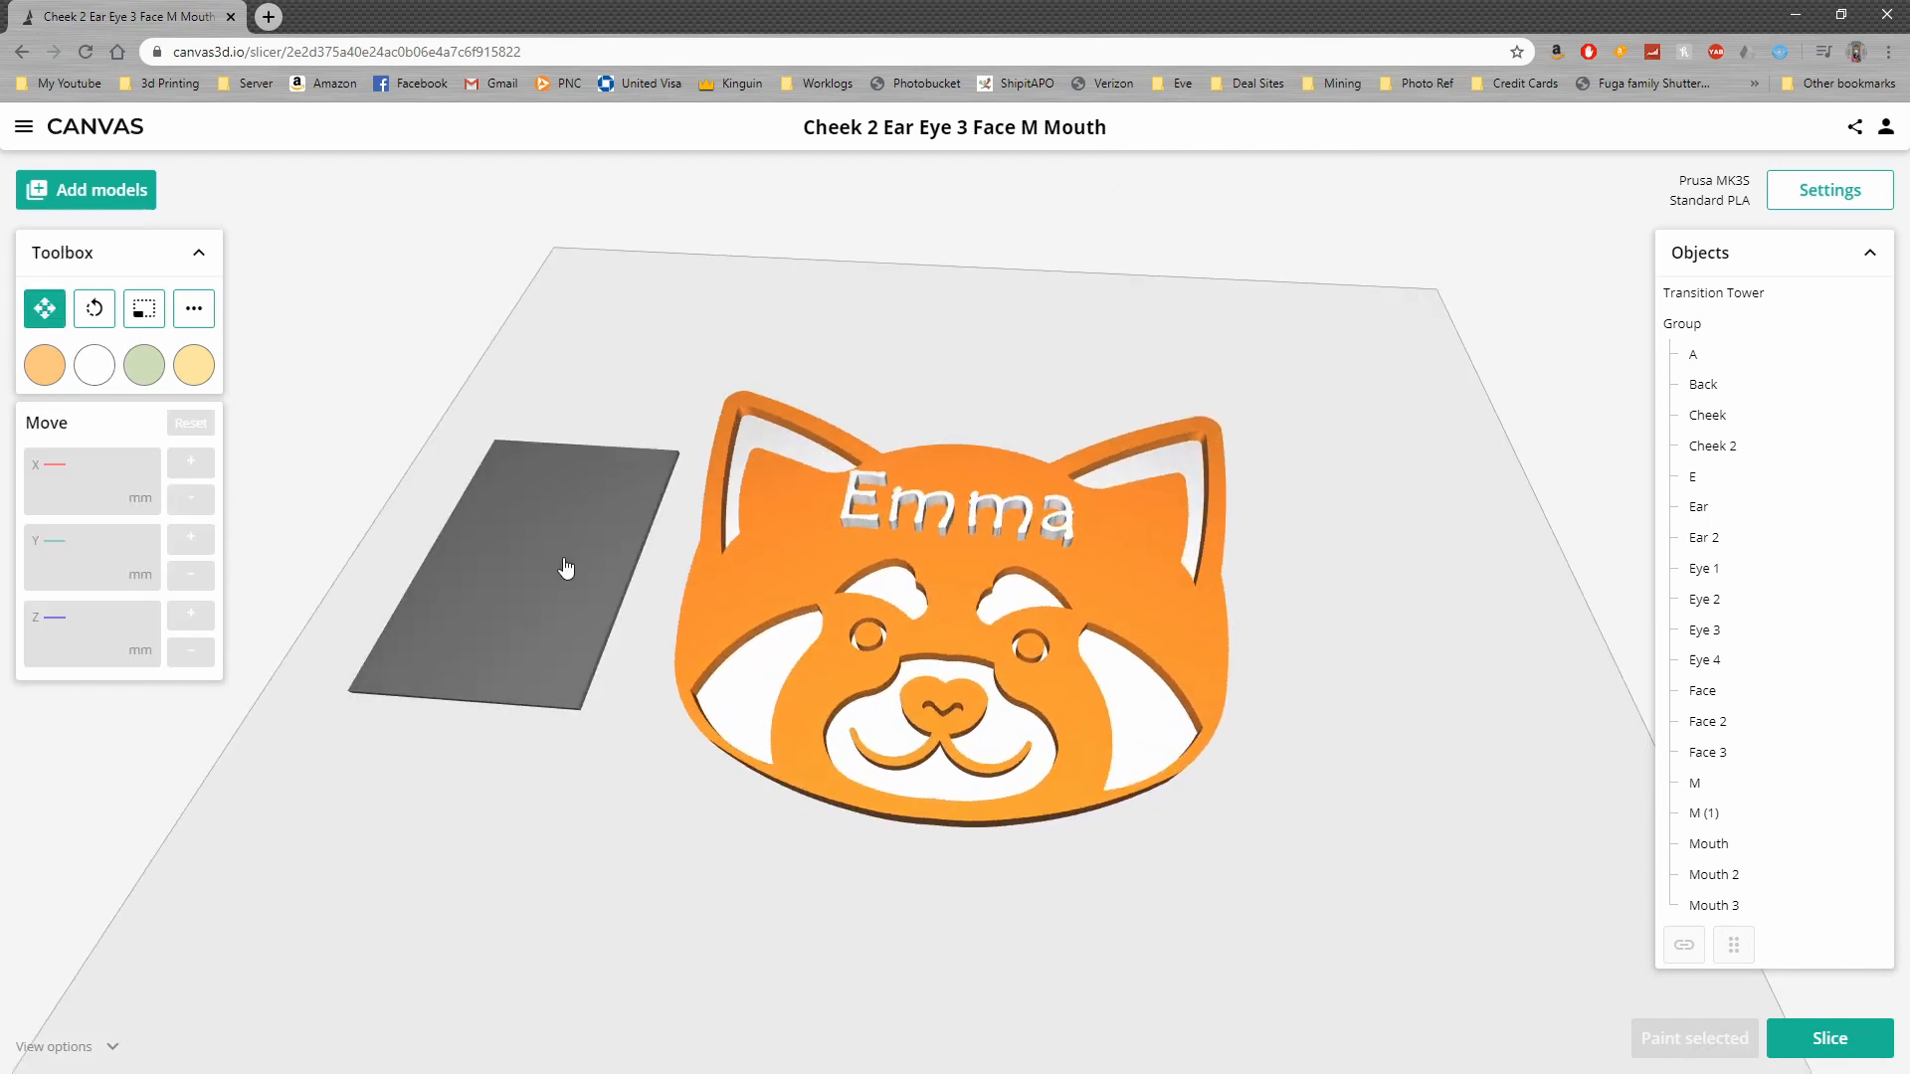
pyautogui.click(554, 569)
pyautogui.moveTo(552, 569); pyautogui.dragTo(545, 602)
pyautogui.click(1003, 384)
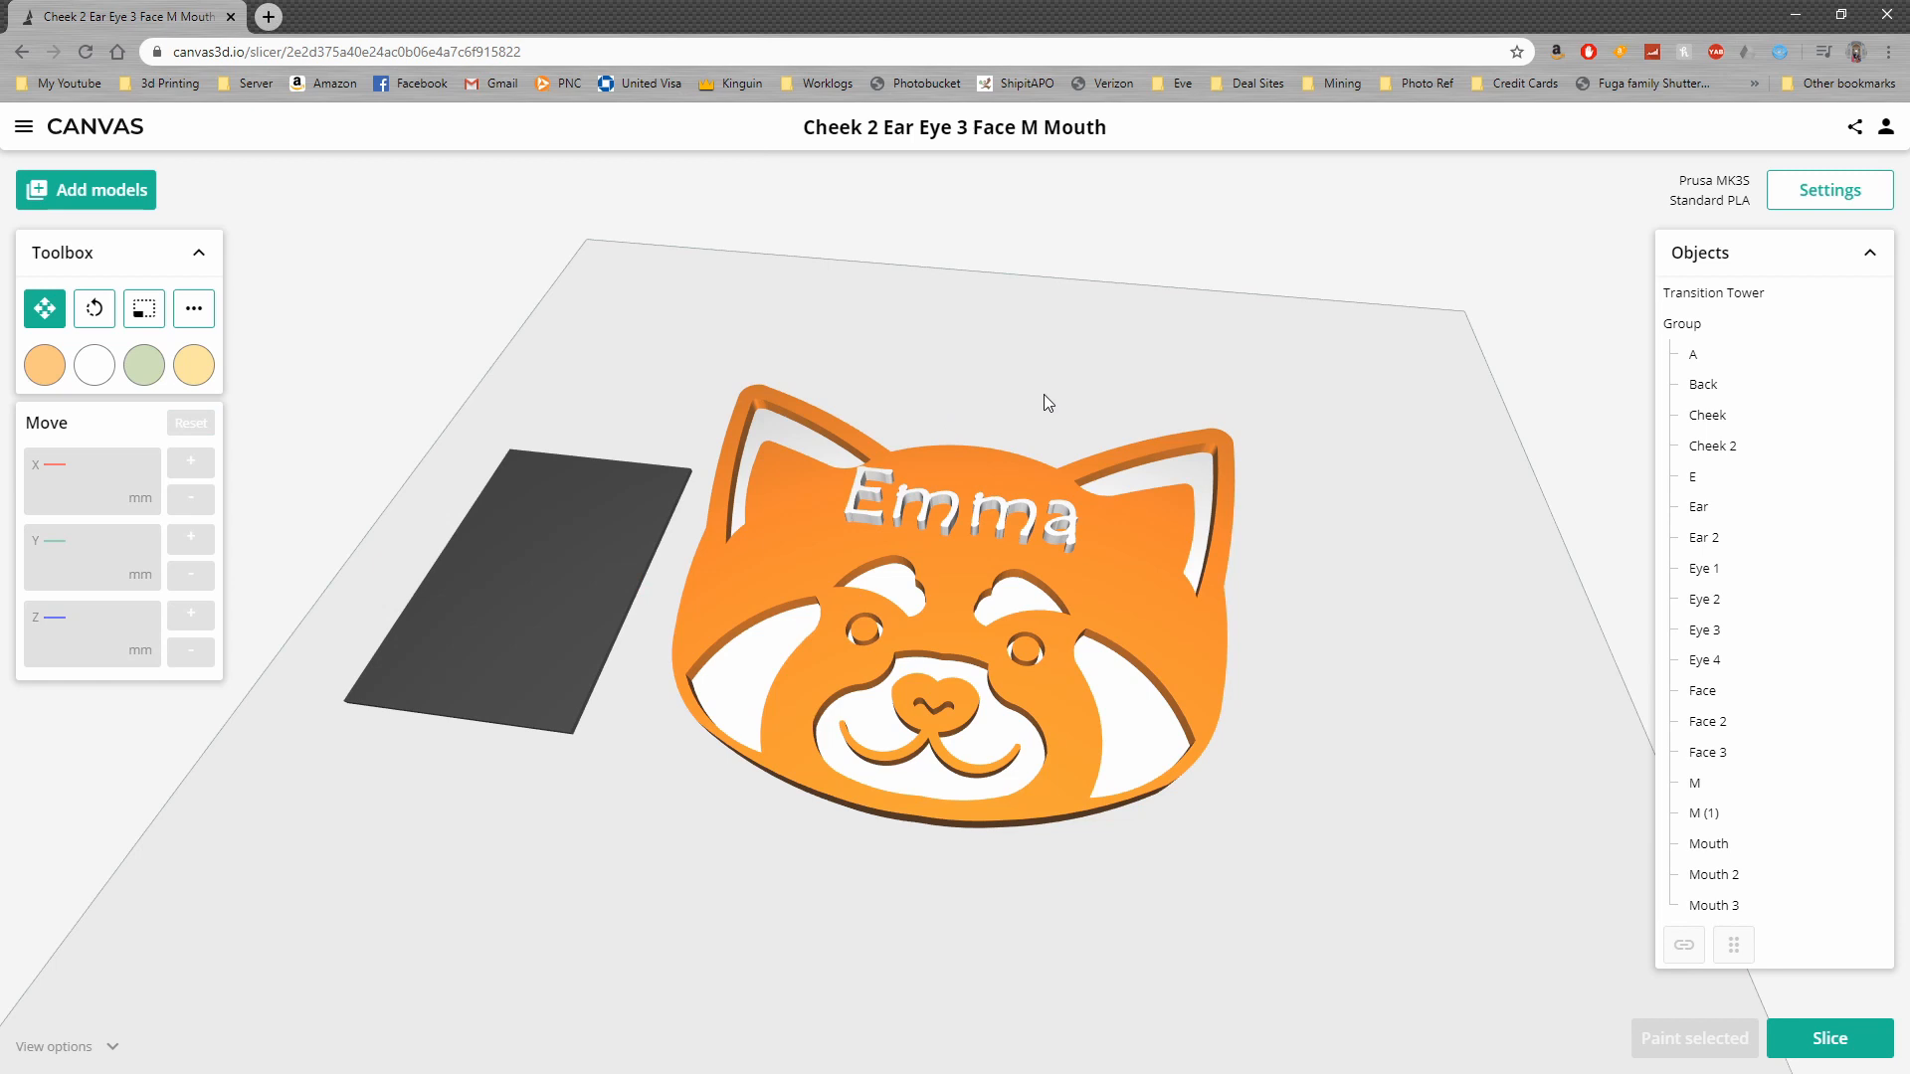
pyautogui.moveTo(1042, 394); pyautogui.dragTo(1058, 398)
pyautogui.click(1830, 1039)
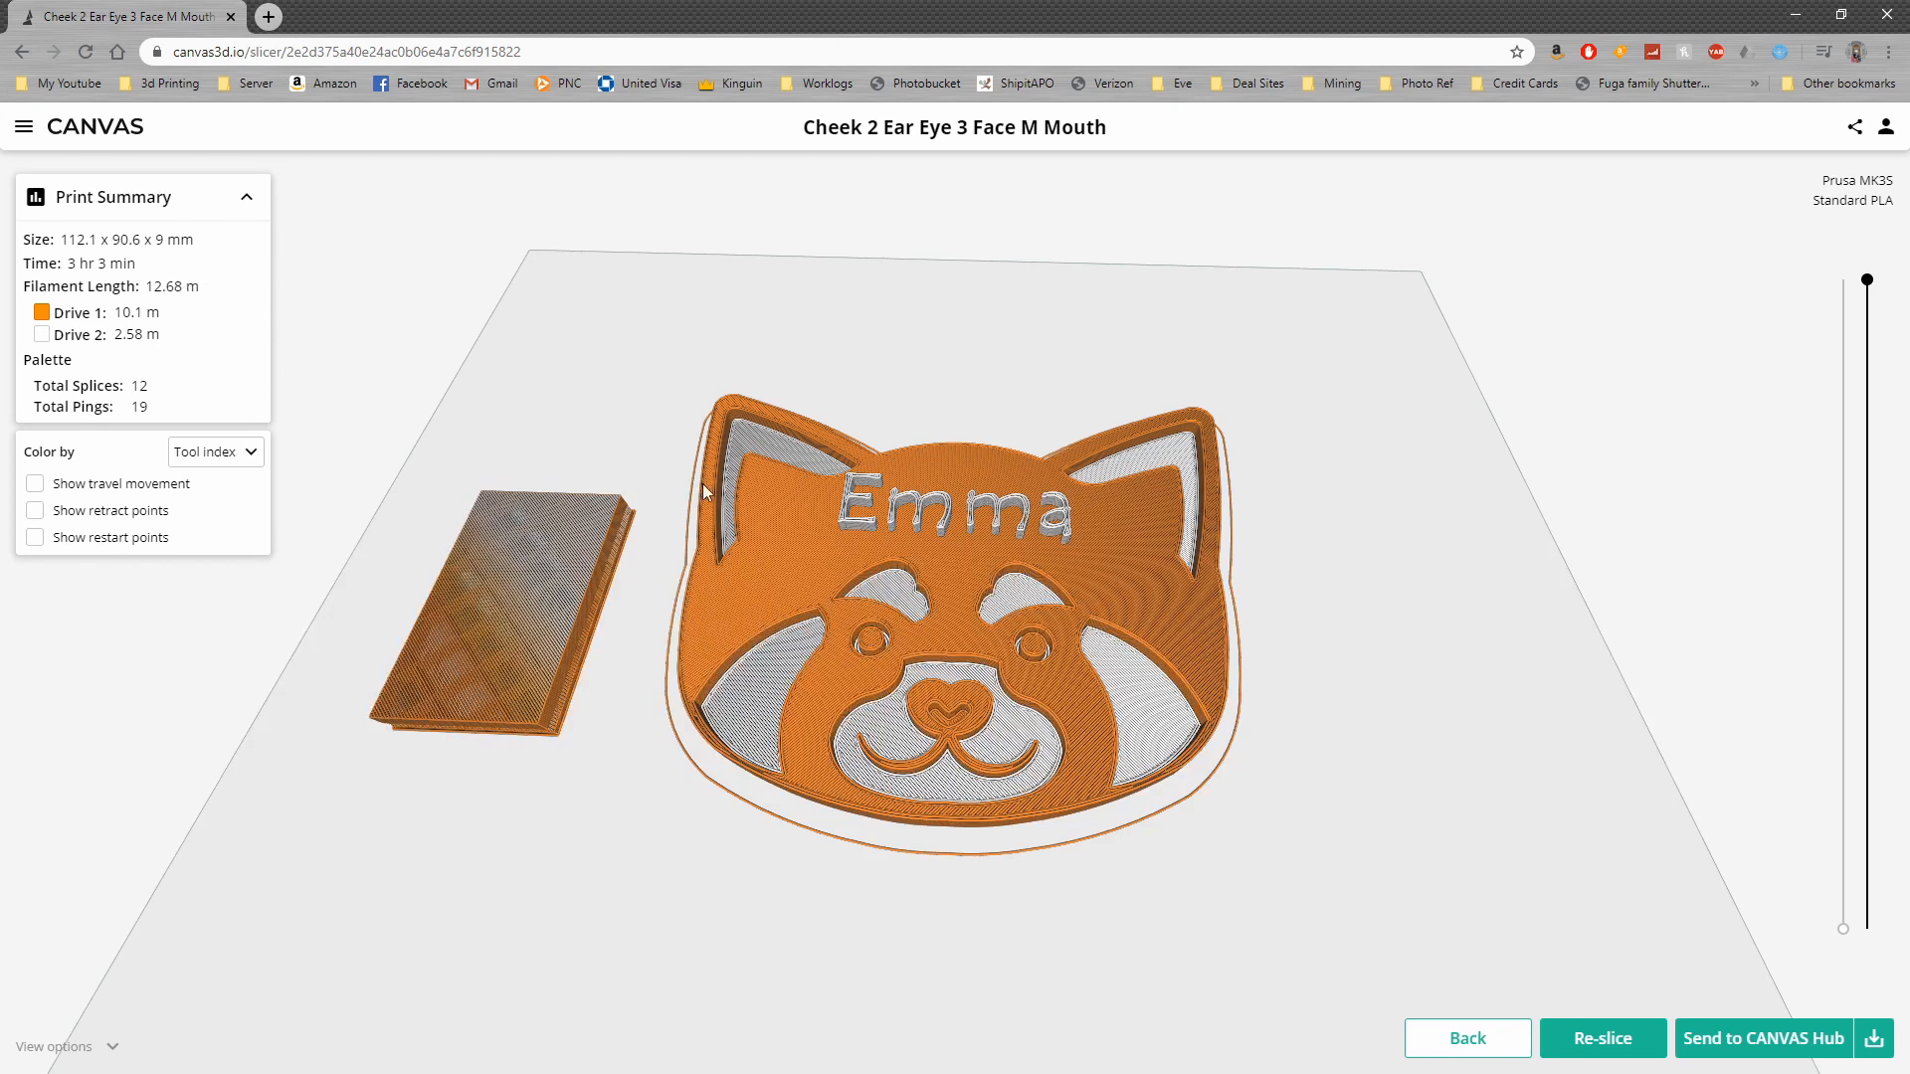
# Examine the sliced preview of the sign and its transition tower from the side and from above with all layers shown
pyautogui.moveTo(495, 375)
pyautogui.mouseDown()
pyautogui.moveTo(482, 290)
pyautogui.moveTo(483, 341)
pyautogui.moveTo(517, 378)
pyautogui.mouseUp()
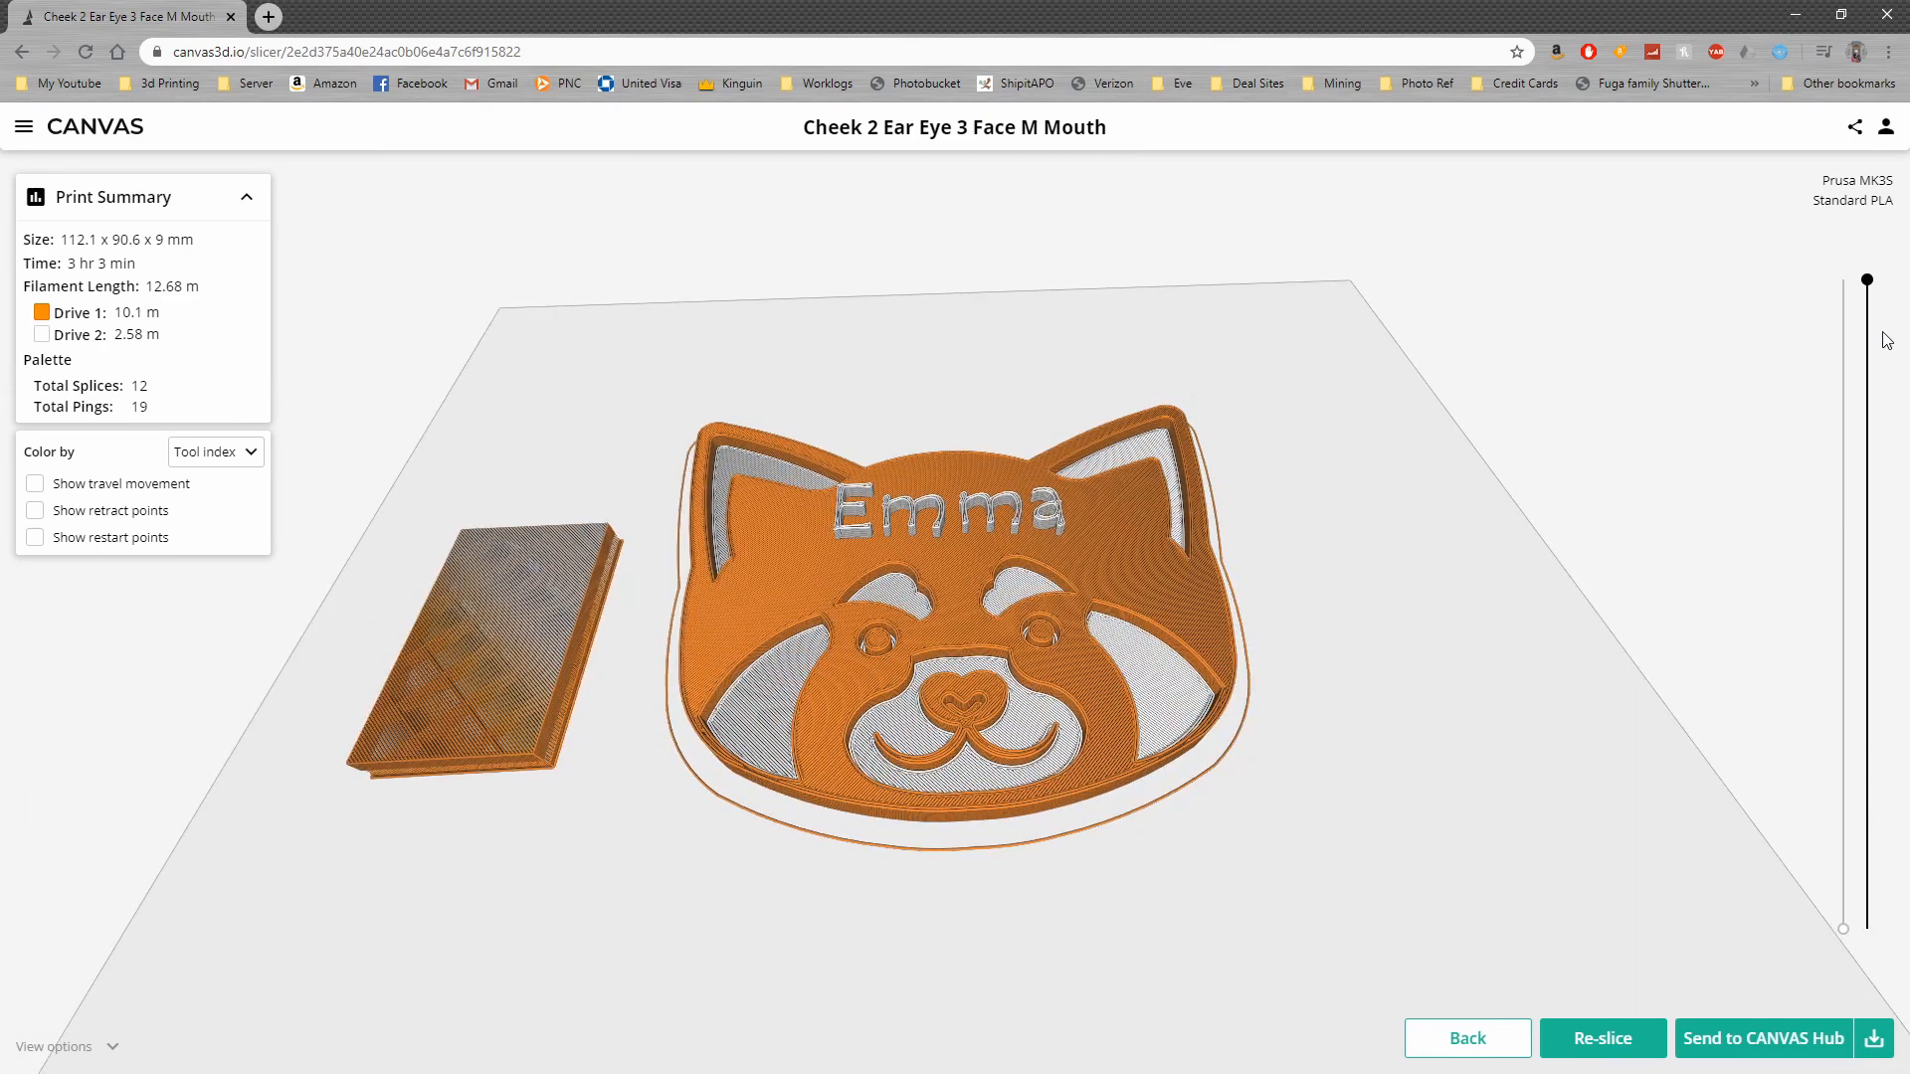
pyautogui.moveTo(1874, 286); pyautogui.dragTo(1675, 180)
pyautogui.moveTo(1406, 421); pyautogui.dragTo(1413, 297)
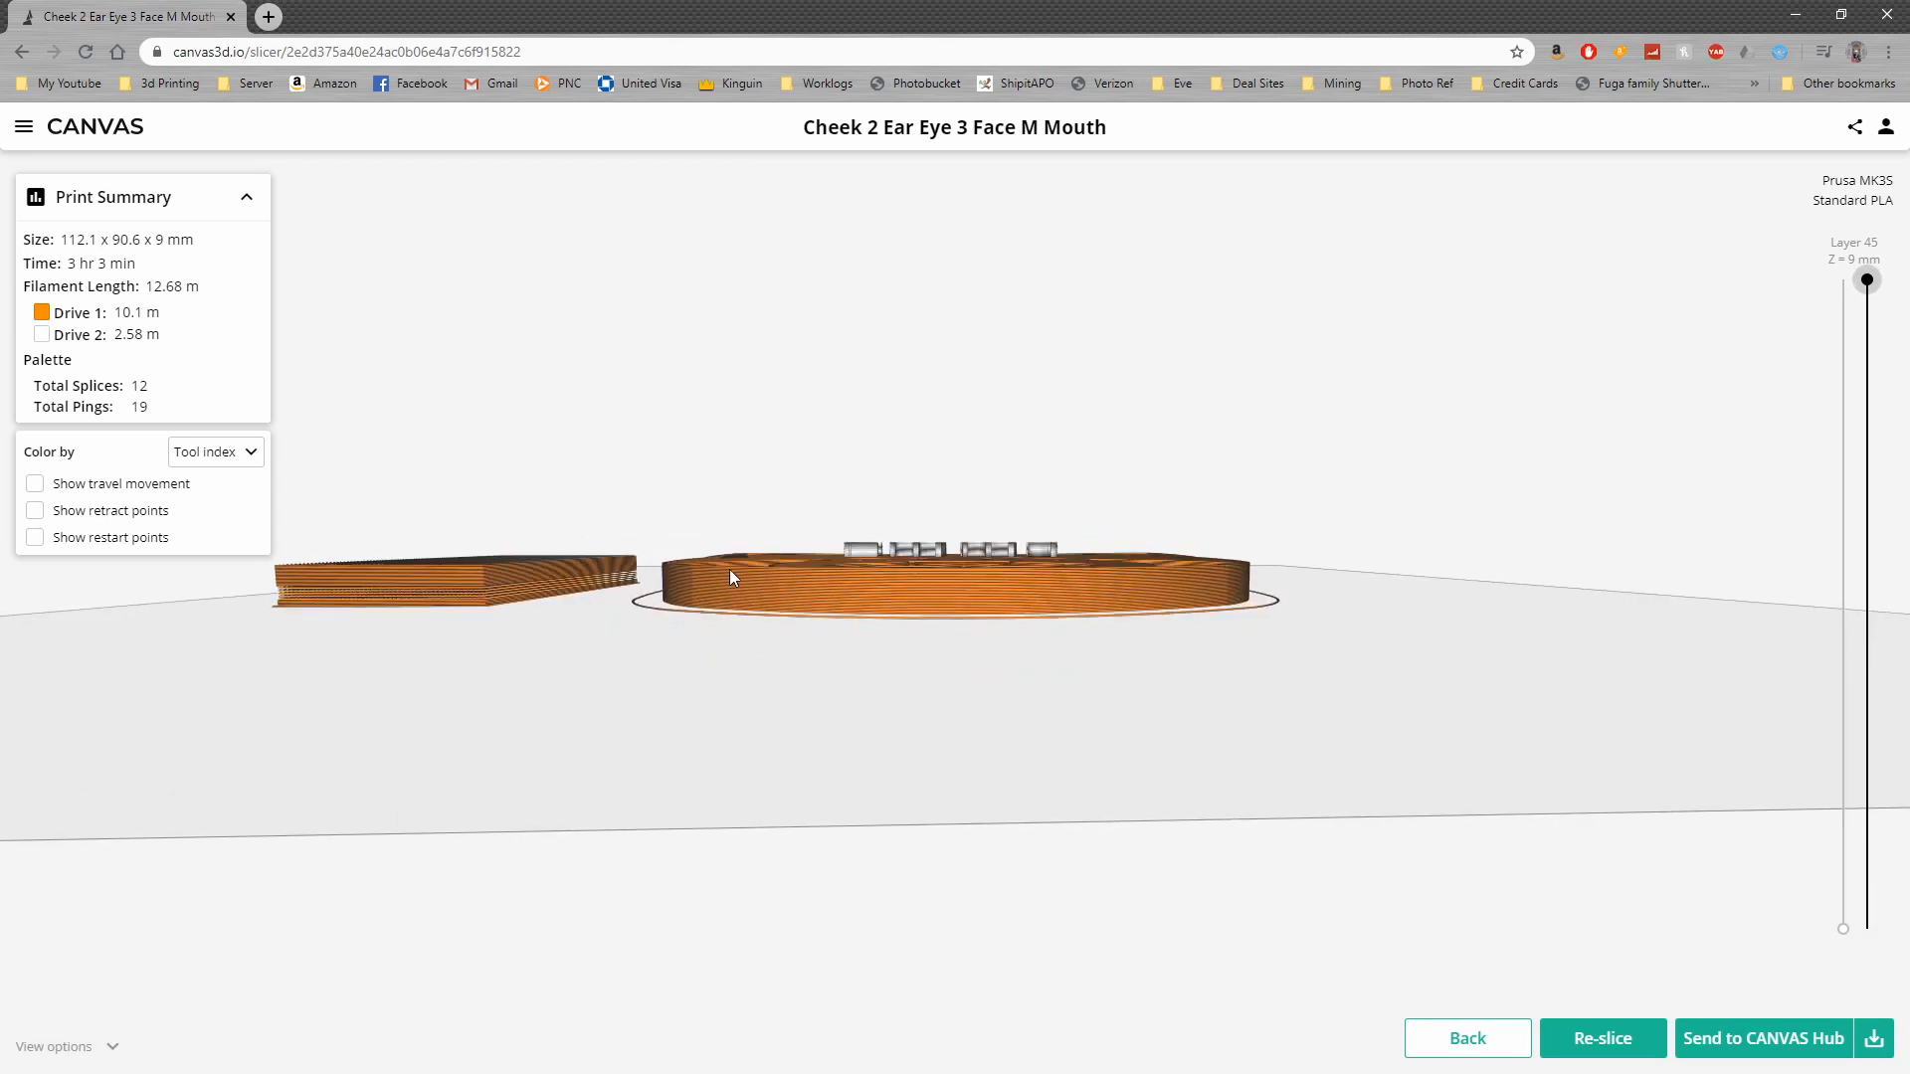
pyautogui.moveTo(760, 555); pyautogui.dragTo(800, 726)
pyautogui.scroll(-3, 800, 726)
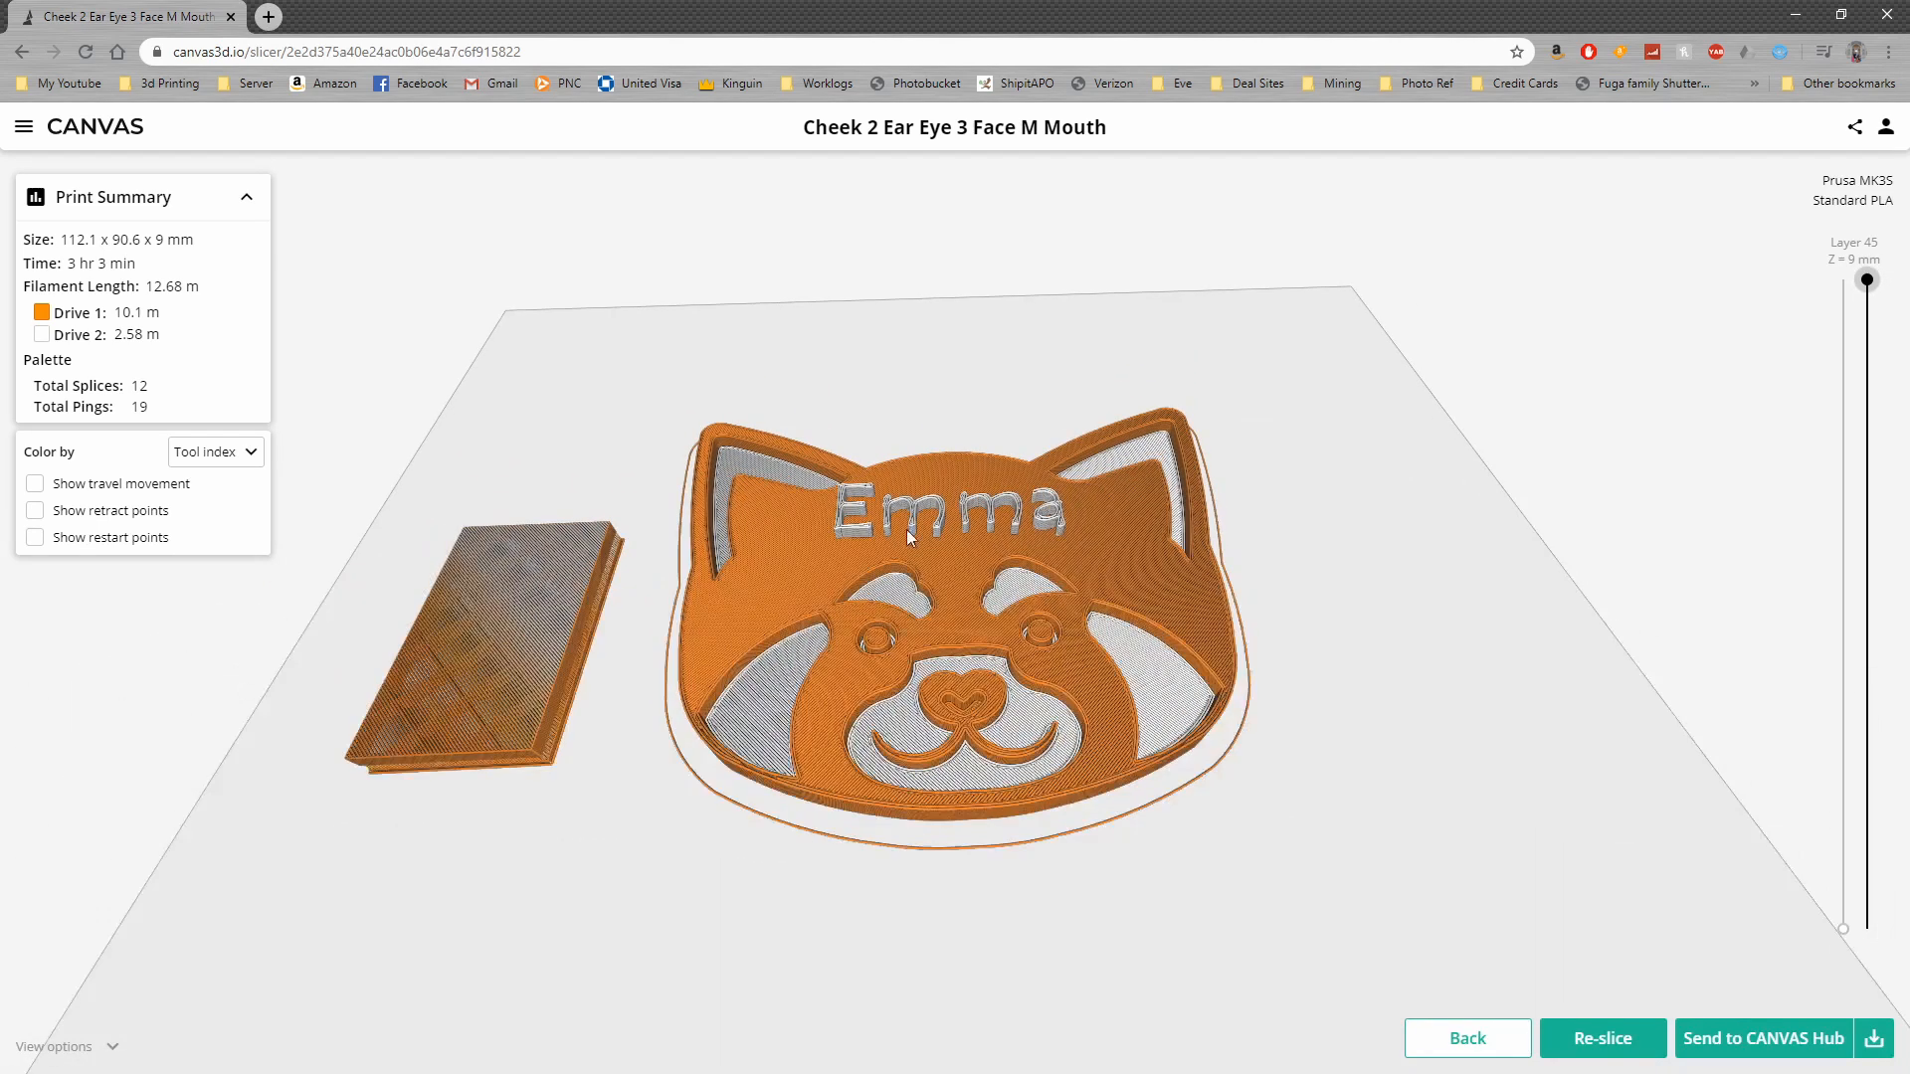
pyautogui.scroll(4, 551, 676)
pyautogui.moveTo(568, 638)
pyautogui.mouseDown()
pyautogui.moveTo(580, 682)
pyautogui.moveTo(538, 652)
pyautogui.mouseUp()
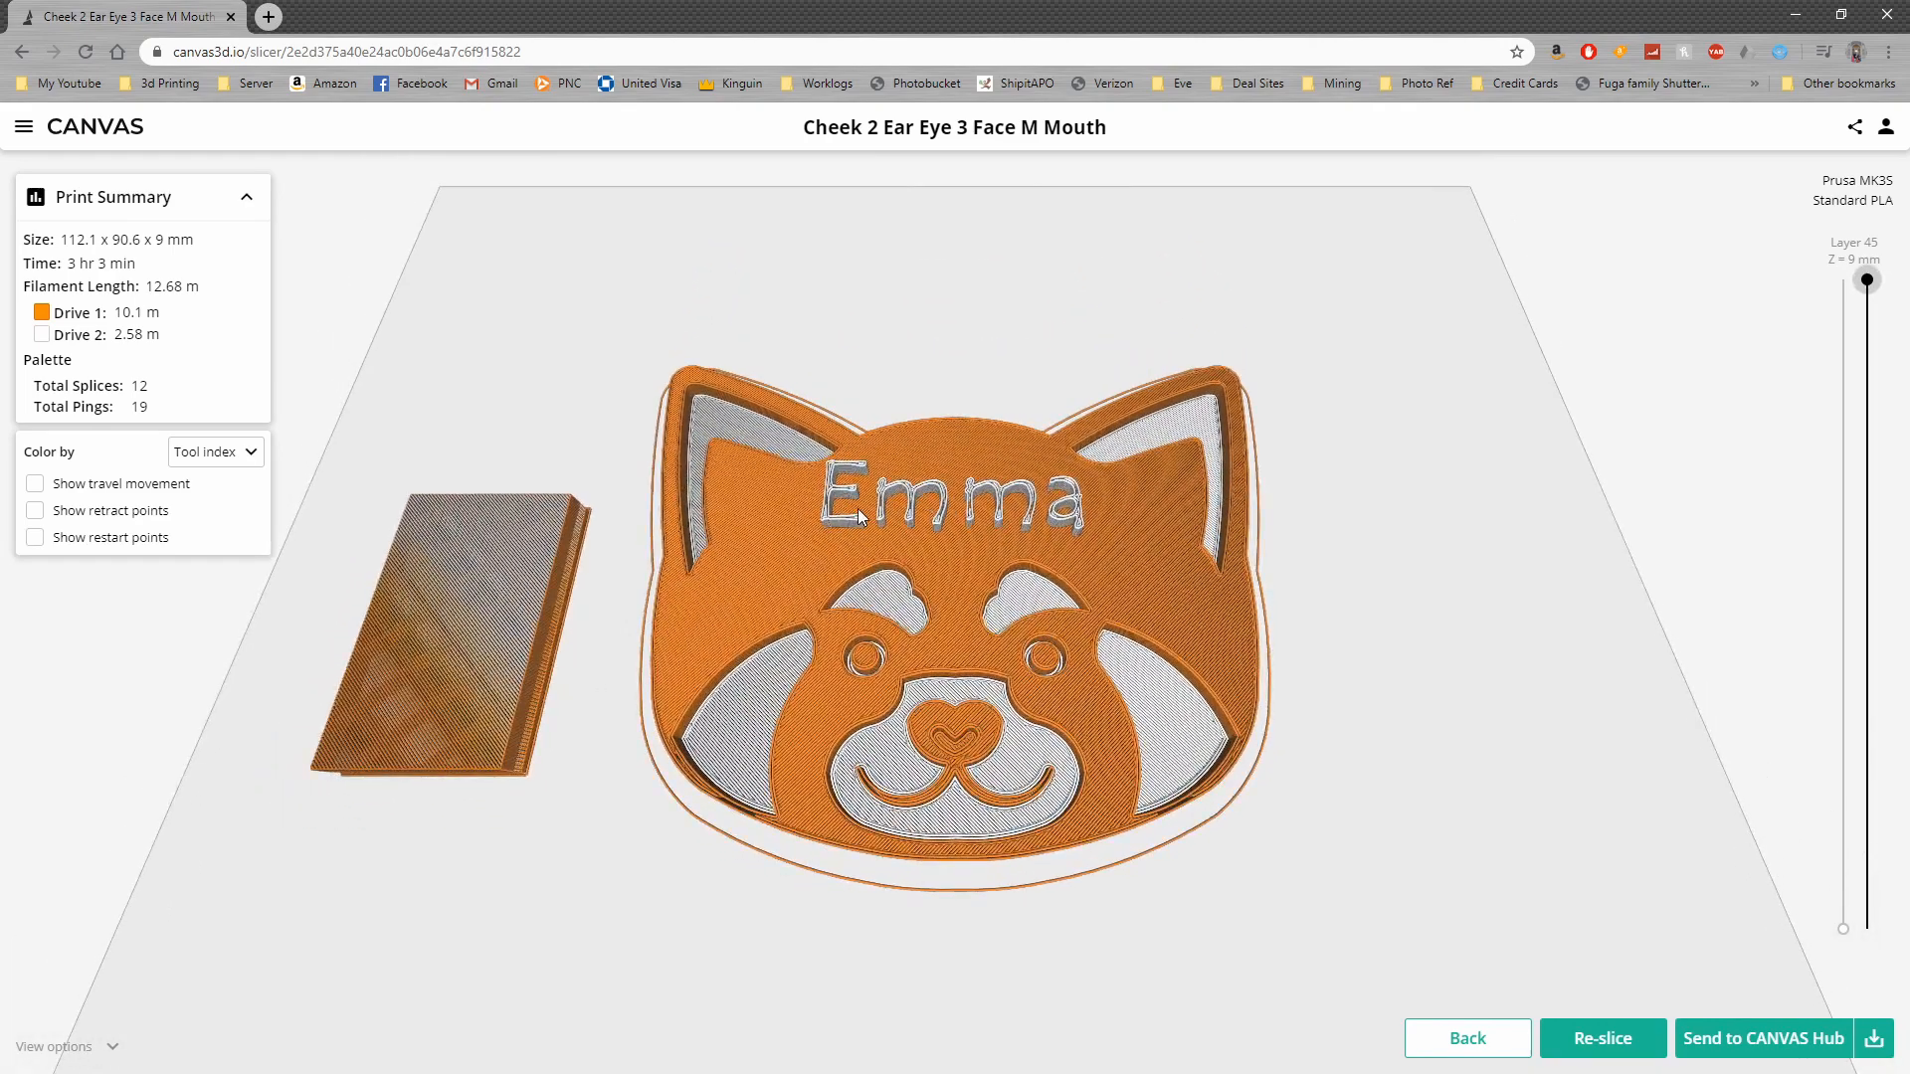
pyautogui.moveTo(1395, 539); pyautogui.dragTo(1351, 577)
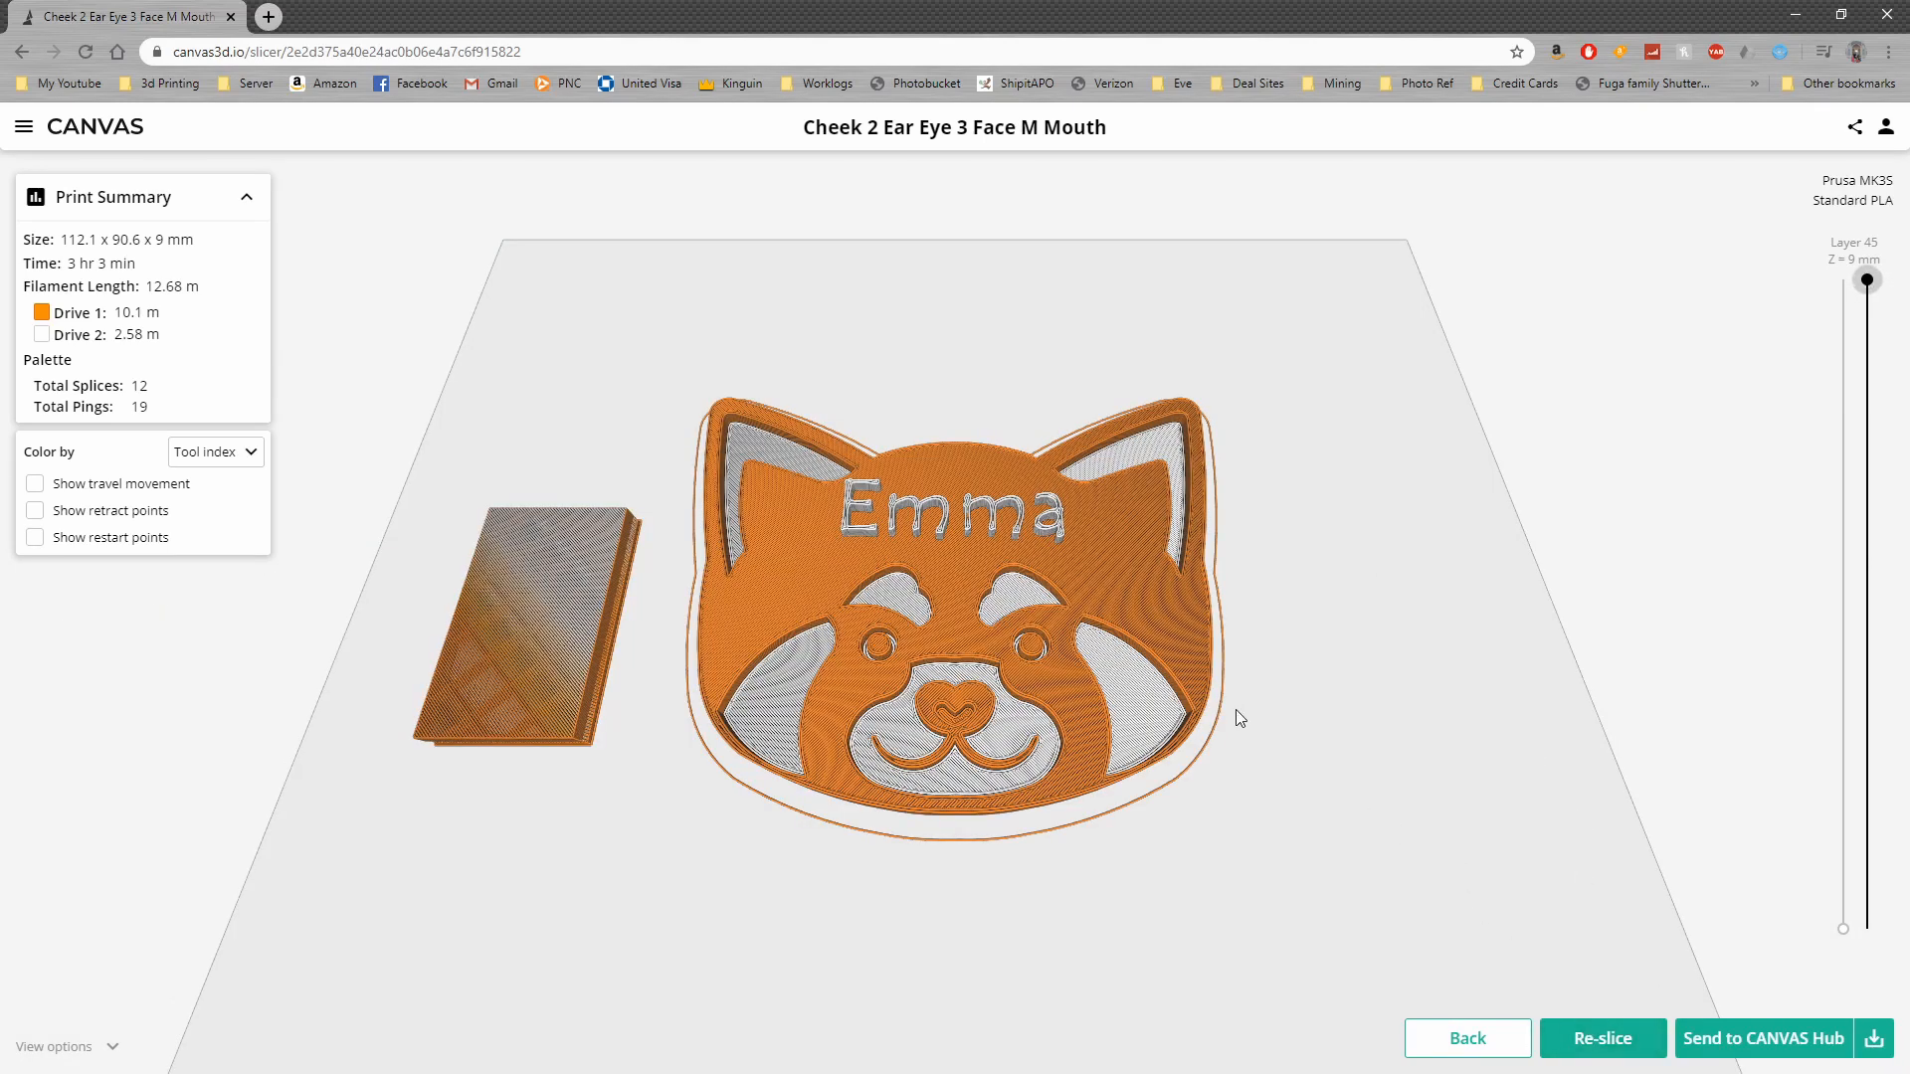
pyautogui.scroll(2, 1238, 712)
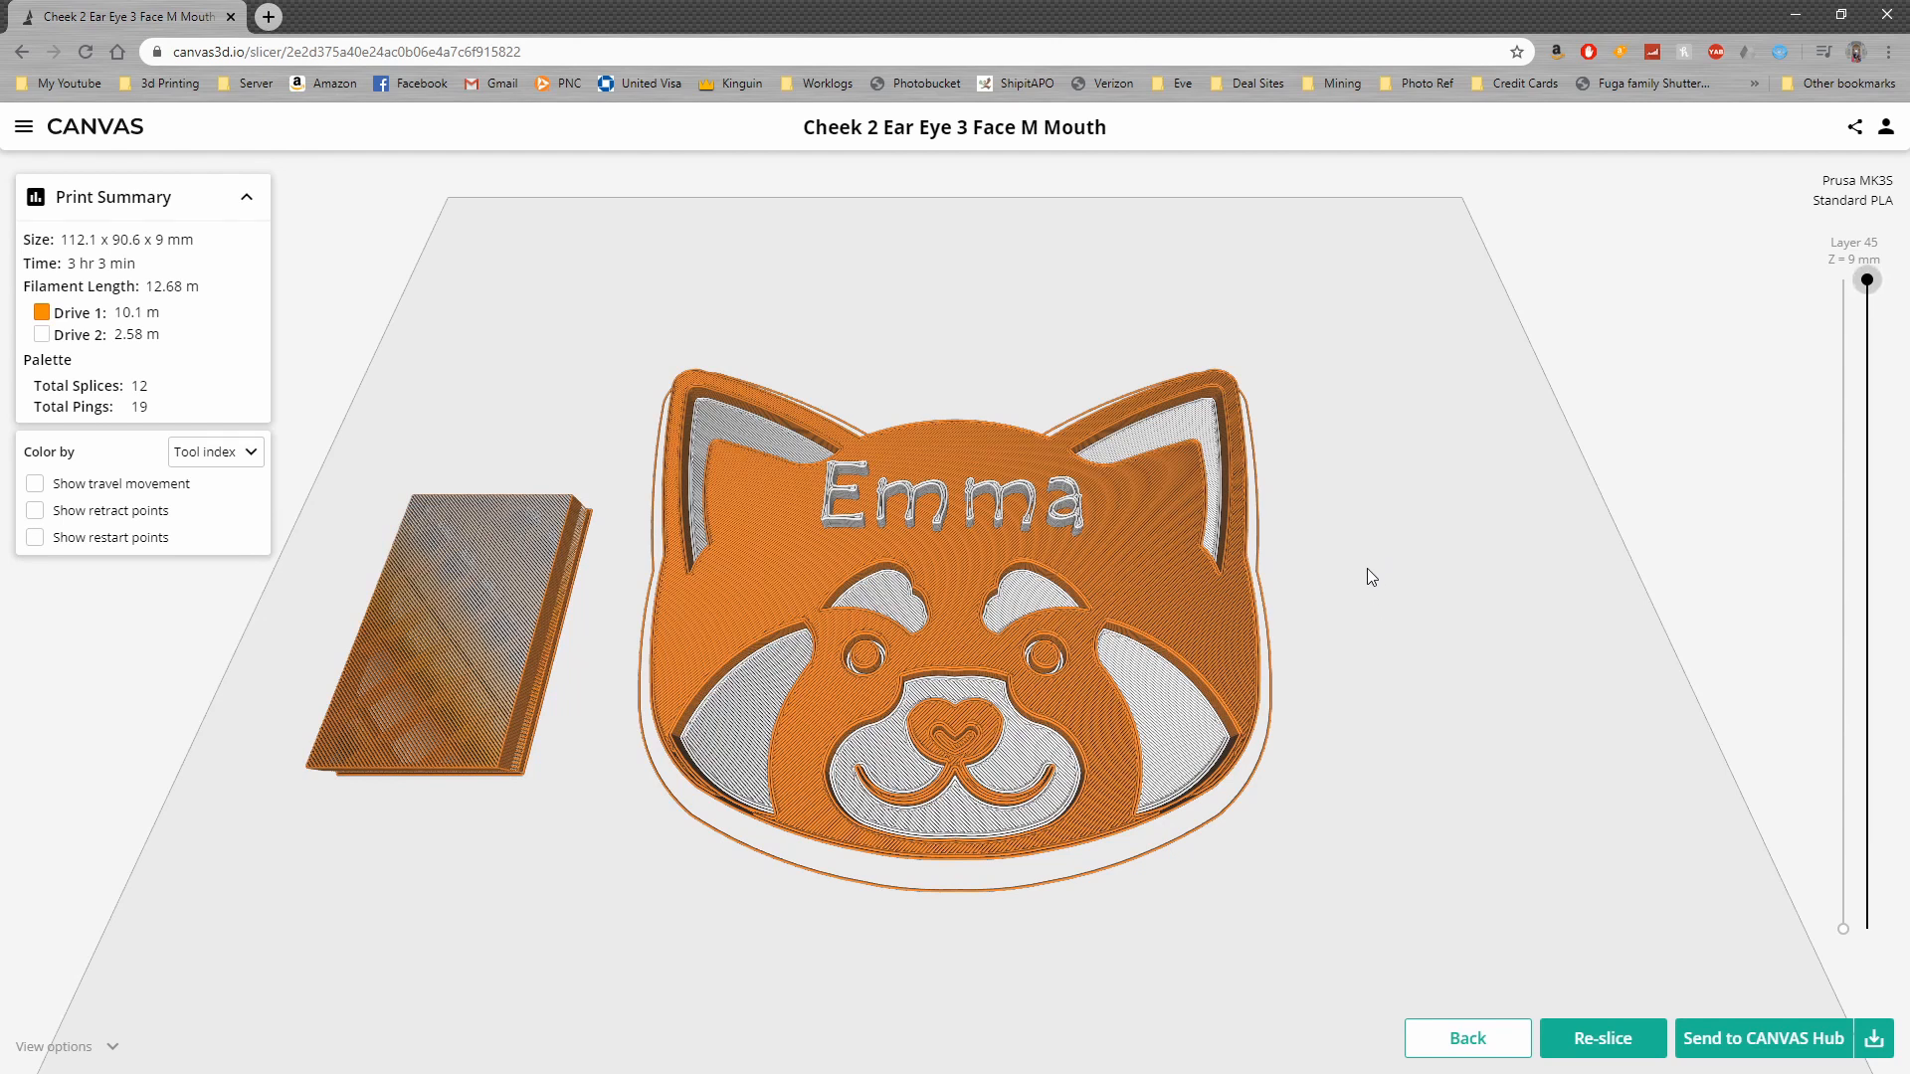
pyautogui.scroll(1, 1351, 651)
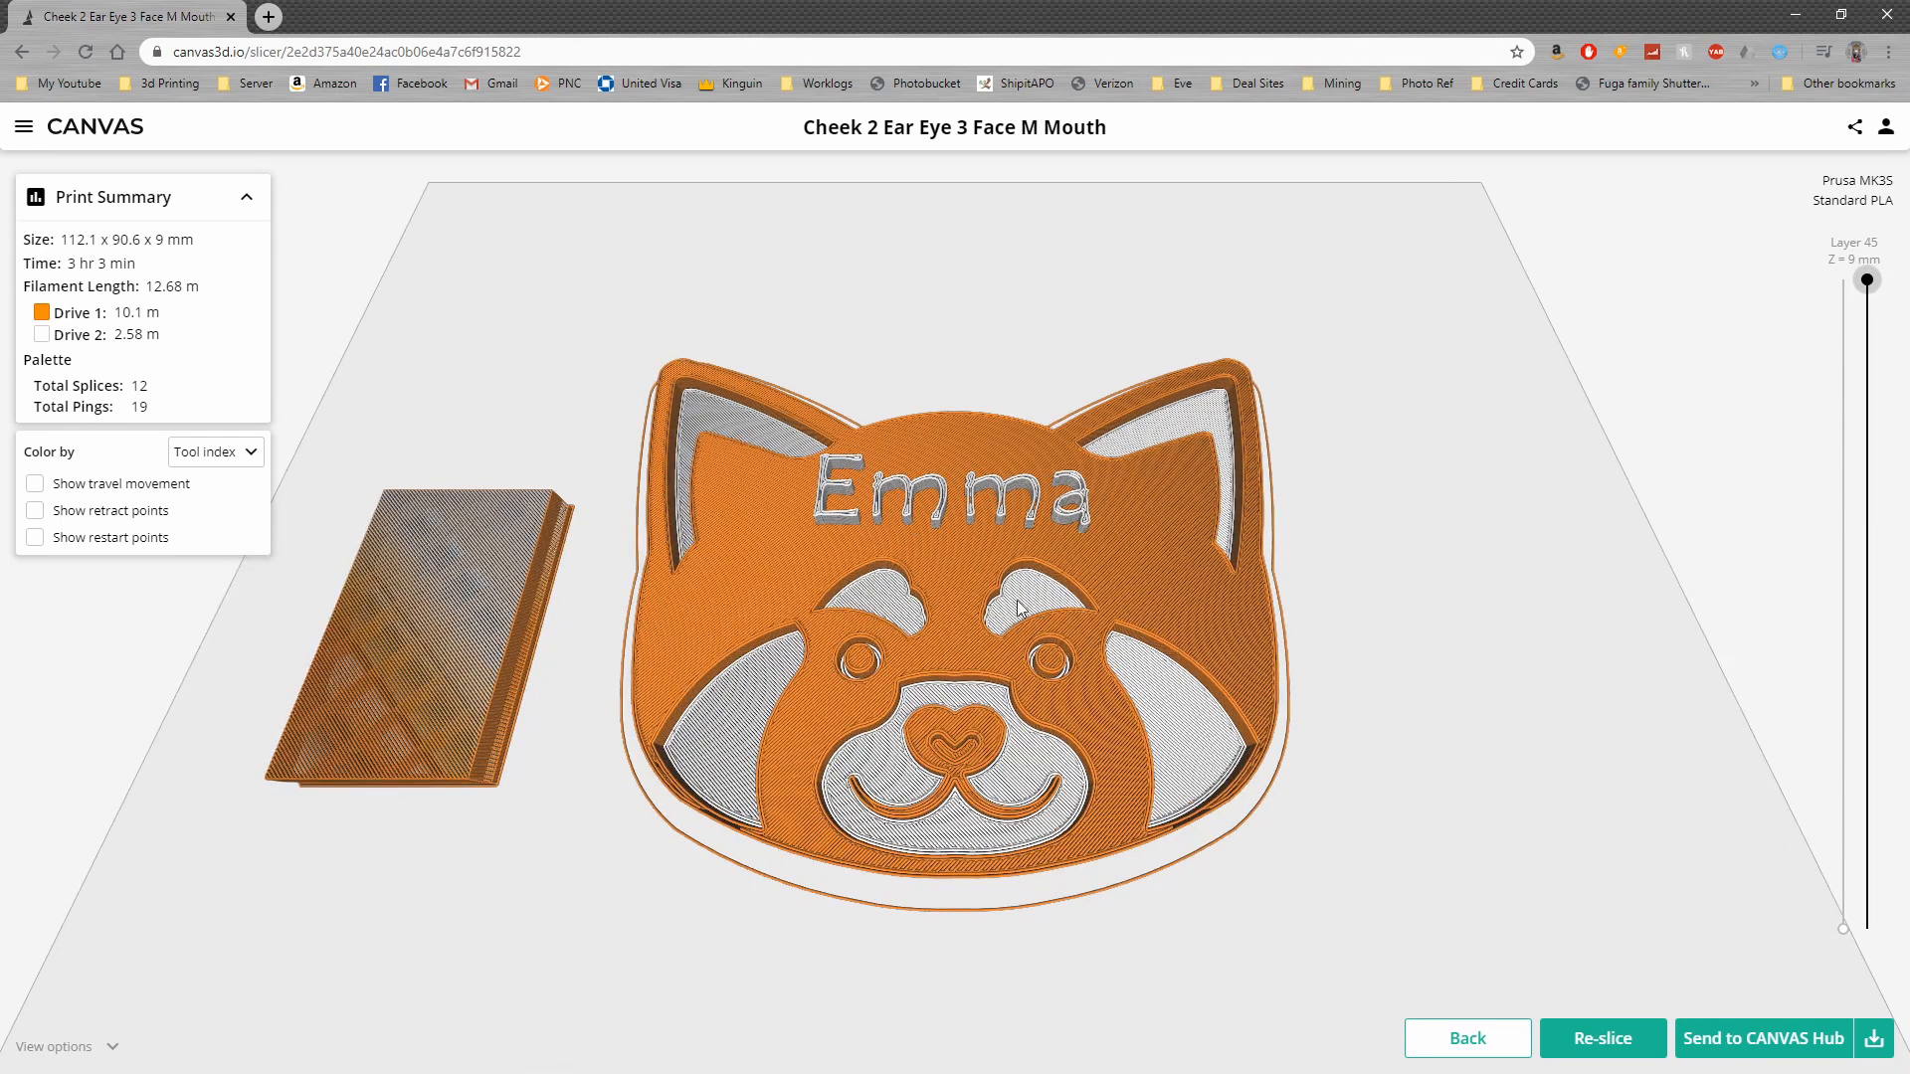